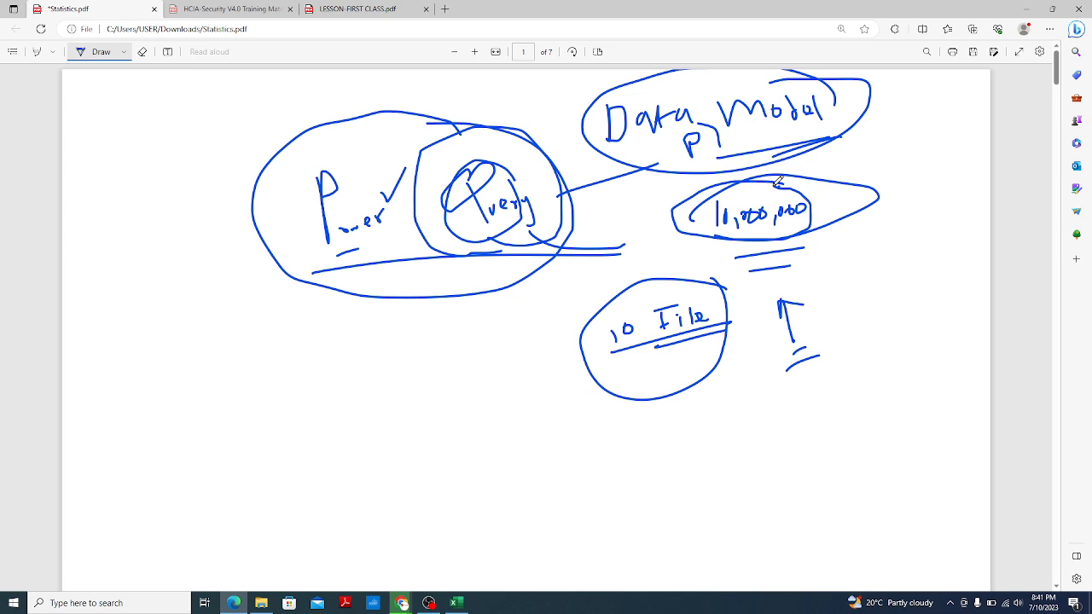
Add a tick beside "Power" in the handwritten notes, double-underline "Data Model" and tick it
{"action": "scroll", "coordinate": [570, 307], "scroll_direction": "down", "scroll_amount": 2}
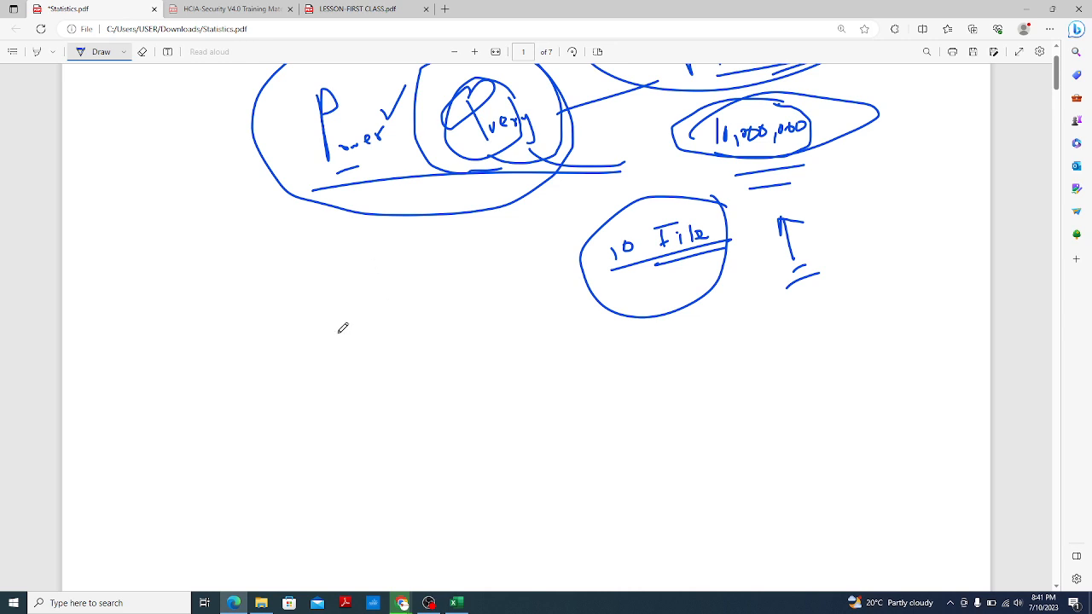
{"action": "scroll", "coordinate": [343, 328], "scroll_direction": "up", "scroll_amount": 1}
{"action": "left_click_drag", "start_coordinate": [356, 156], "coordinate": [399, 122]}
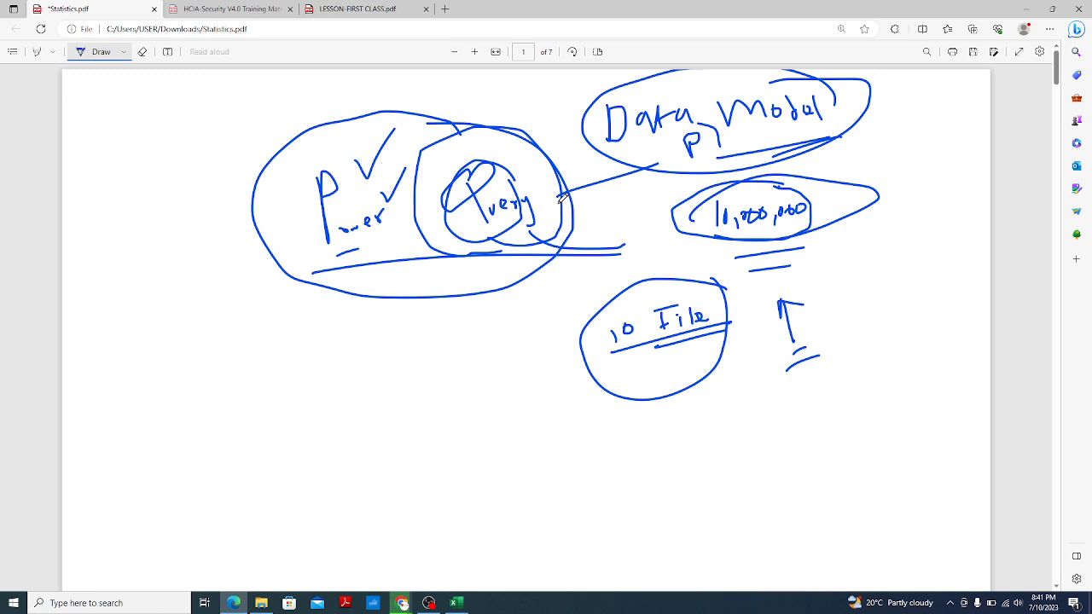
{"action": "left_click_drag", "start_coordinate": [629, 159], "coordinate": [830, 148]}
{"action": "left_click_drag", "start_coordinate": [705, 175], "coordinate": [808, 160]}
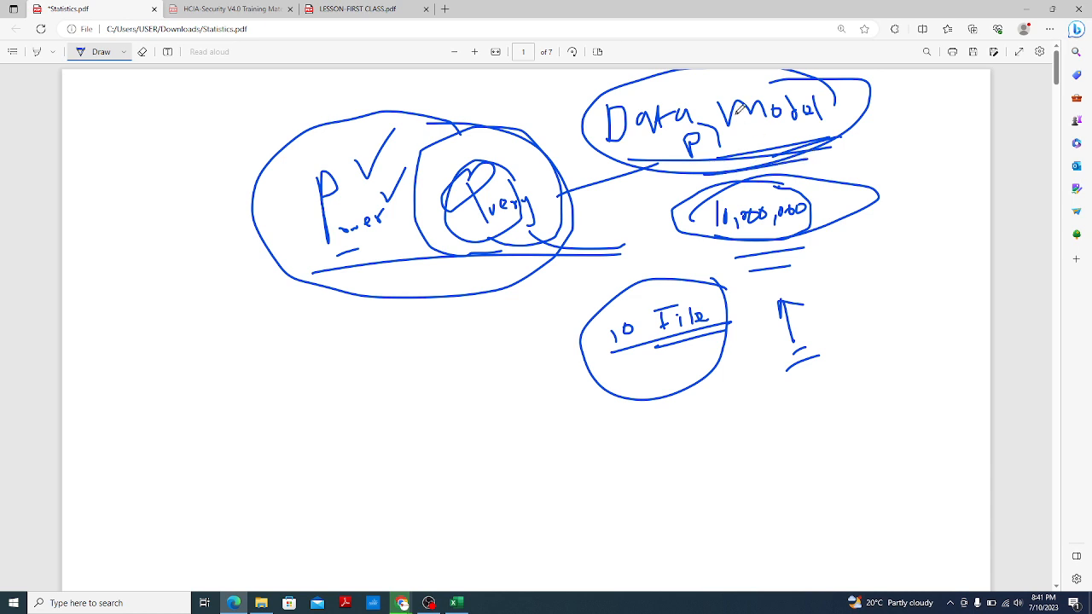
{"action": "left_click_drag", "start_coordinate": [701, 77], "coordinate": [720, 62]}
Handwrite "Emails" below the existing notes with an arrow leading to the word "Folder"
{"action": "mouse_move", "coordinate": [225, 387]}
{"action": "left_mouse_down"}
{"action": "mouse_move", "coordinate": [217, 439]}
{"action": "mouse_move", "coordinate": [247, 396]}
{"action": "mouse_move", "coordinate": [255, 427]}
{"action": "mouse_move", "coordinate": [286, 437]}
{"action": "left_mouse_up"}
{"action": "mouse_move", "coordinate": [301, 424]}
{"action": "left_mouse_down"}
{"action": "mouse_move", "coordinate": [325, 439]}
{"action": "mouse_move", "coordinate": [464, 441]}
{"action": "left_mouse_up"}
{"action": "left_click_drag", "start_coordinate": [463, 441], "coordinate": [443, 445]}
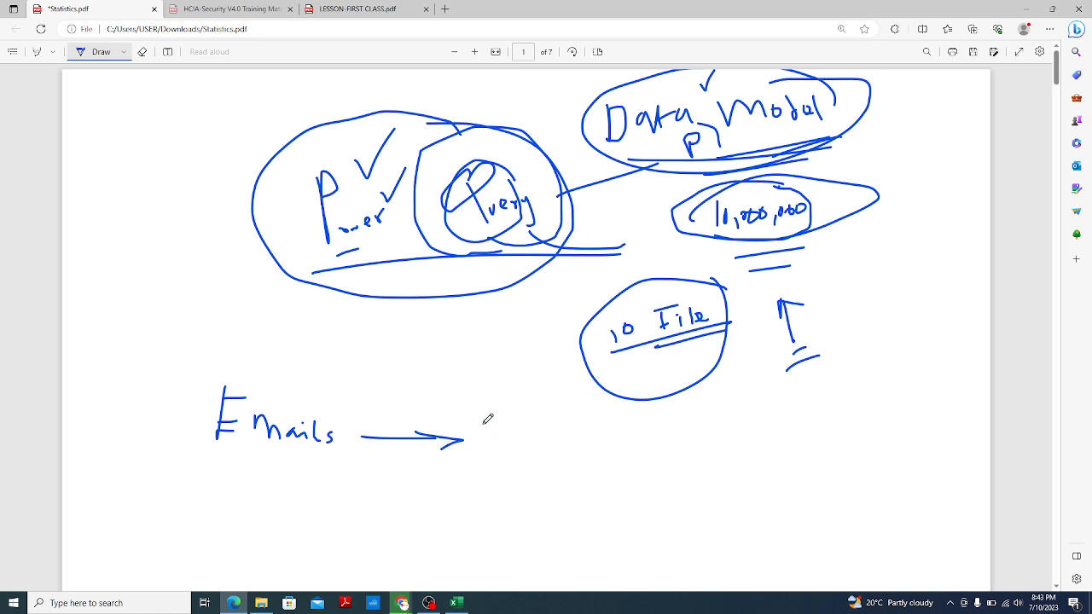
{"action": "mouse_move", "coordinate": [483, 419]}
{"action": "left_mouse_down"}
{"action": "mouse_move", "coordinate": [522, 418]}
{"action": "mouse_move", "coordinate": [494, 442]}
{"action": "mouse_move", "coordinate": [515, 433]}
{"action": "left_mouse_up"}
{"action": "left_click_drag", "start_coordinate": [529, 418], "coordinate": [528, 440]}
{"action": "mouse_move", "coordinate": [539, 433]}
{"action": "left_mouse_down"}
{"action": "mouse_move", "coordinate": [543, 415]}
{"action": "mouse_move", "coordinate": [570, 442]}
{"action": "mouse_move", "coordinate": [576, 418]}
{"action": "left_mouse_up"}
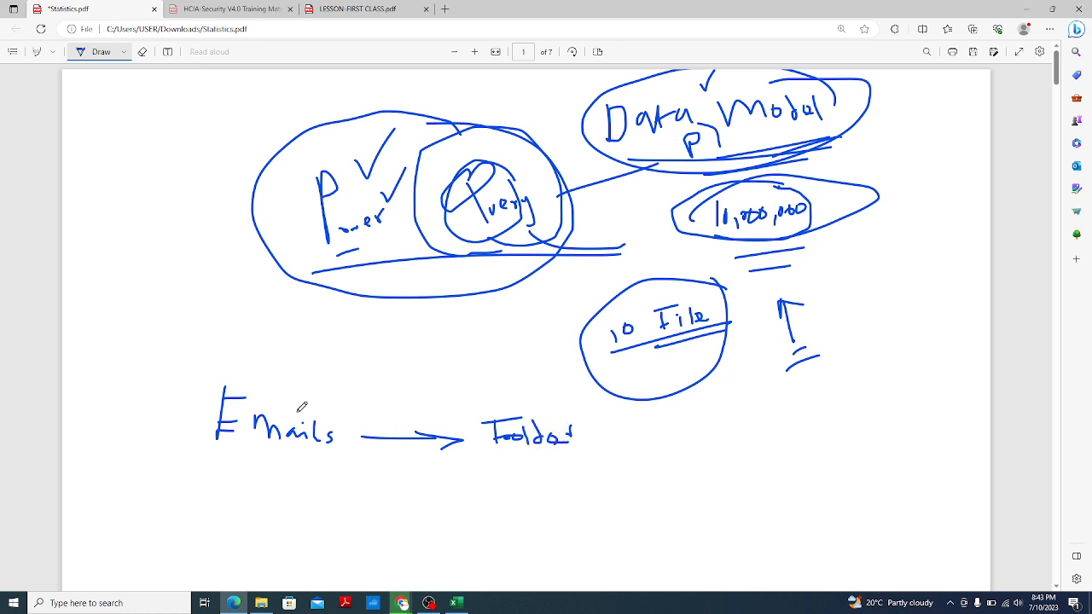
Tick and underline "Emails" with a small arrow pointing at it, and draw a curved arrow over to "Folder"
{"action": "left_click_drag", "start_coordinate": [298, 404], "coordinate": [341, 379]}
{"action": "left_click_drag", "start_coordinate": [216, 459], "coordinate": [307, 459]}
{"action": "mouse_move", "coordinate": [242, 363]}
{"action": "left_mouse_down"}
{"action": "mouse_move", "coordinate": [271, 396]}
{"action": "mouse_move", "coordinate": [280, 384]}
{"action": "left_mouse_up"}
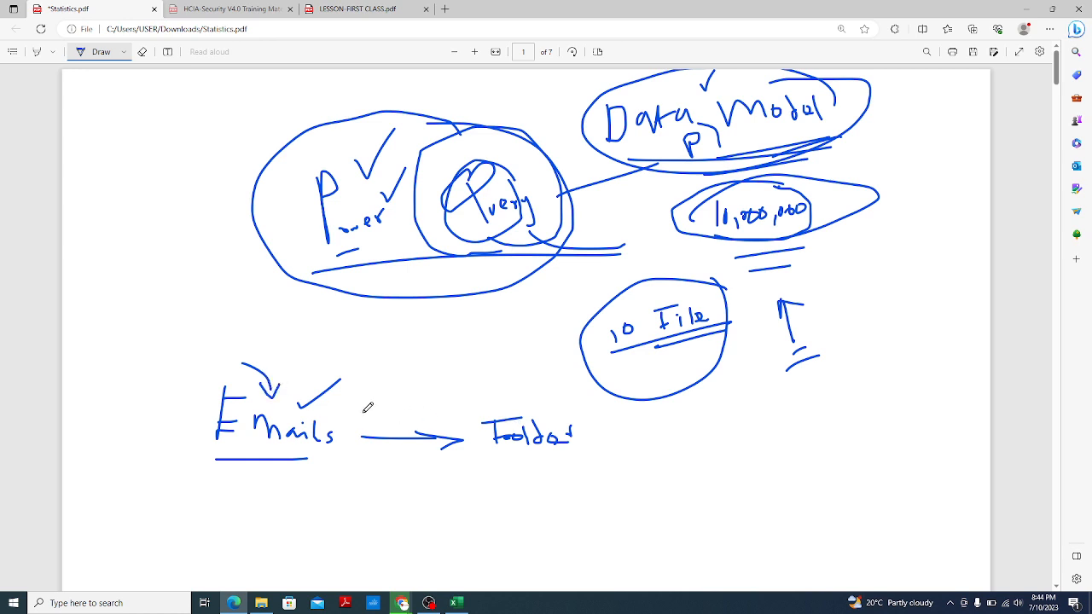
{"action": "mouse_move", "coordinate": [362, 411]}
{"action": "left_mouse_down"}
{"action": "mouse_move", "coordinate": [375, 396]}
{"action": "mouse_move", "coordinate": [502, 376]}
{"action": "mouse_move", "coordinate": [531, 398]}
{"action": "mouse_move", "coordinate": [528, 372]}
{"action": "left_mouse_up"}
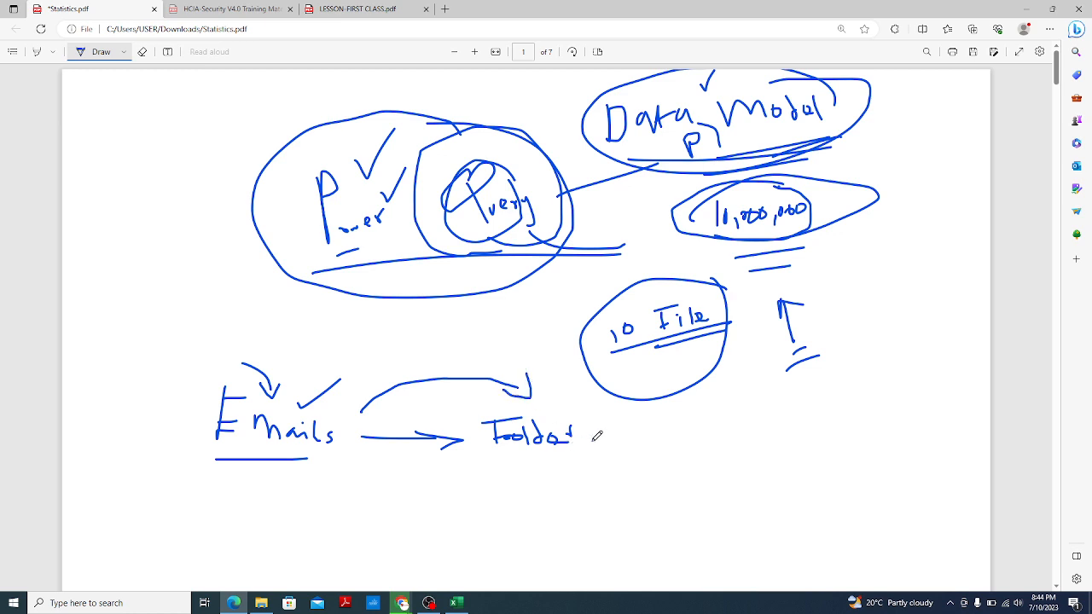
Extend the flow with an arrow from "Folder" to "D.S", and draw a long line beneath "Emails" and "Folder"
{"action": "left_click_drag", "start_coordinate": [589, 440], "coordinate": [653, 440]}
{"action": "mouse_move", "coordinate": [637, 428]}
{"action": "left_mouse_down"}
{"action": "mouse_move", "coordinate": [649, 445]}
{"action": "mouse_move", "coordinate": [687, 440]}
{"action": "left_mouse_up"}
{"action": "left_click", "coordinate": [685, 437]}
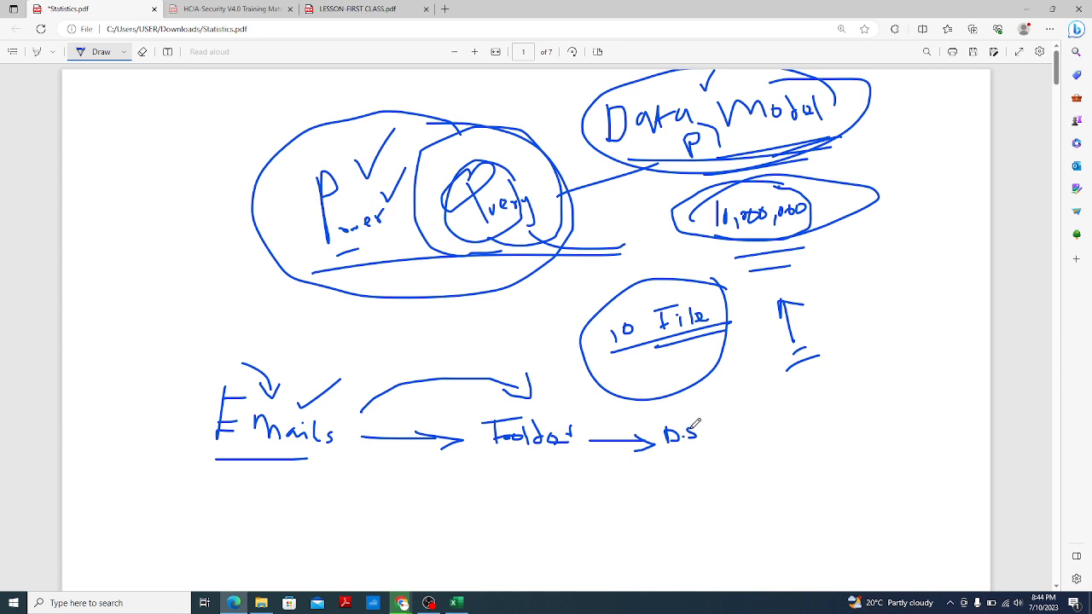
{"action": "mouse_move", "coordinate": [402, 603]}
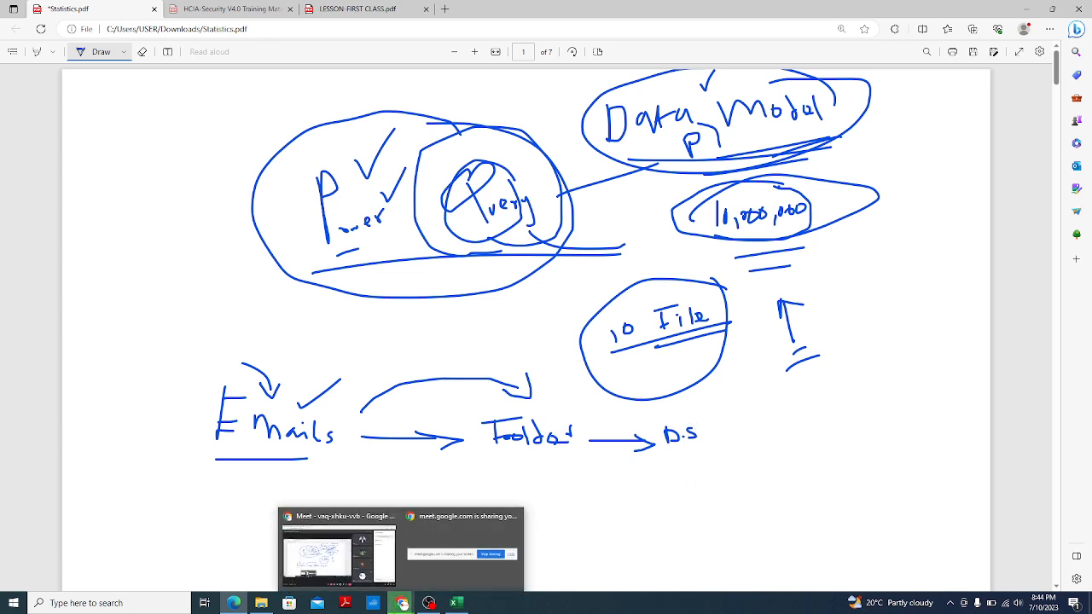
{"action": "left_click_drag", "start_coordinate": [301, 474], "coordinate": [529, 475]}
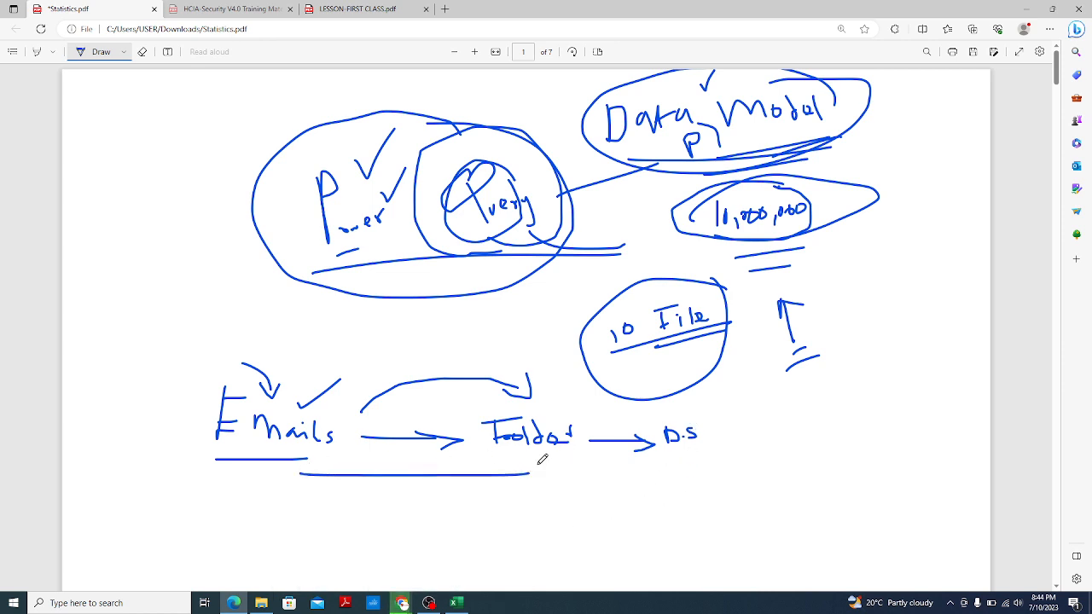
Continue the flow with an arrow from "D.S" to the handwritten words "Power BI", underlined and circled
{"action": "left_click_drag", "start_coordinate": [709, 427], "coordinate": [754, 413]}
{"action": "mouse_move", "coordinate": [769, 393]}
{"action": "left_mouse_down"}
{"action": "mouse_move", "coordinate": [769, 417]}
{"action": "mouse_move", "coordinate": [772, 406]}
{"action": "mouse_move", "coordinate": [813, 398]}
{"action": "mouse_move", "coordinate": [817, 380]}
{"action": "mouse_move", "coordinate": [817, 403]}
{"action": "mouse_move", "coordinate": [837, 368]}
{"action": "mouse_move", "coordinate": [846, 391]}
{"action": "mouse_move", "coordinate": [859, 384]}
{"action": "left_mouse_up"}
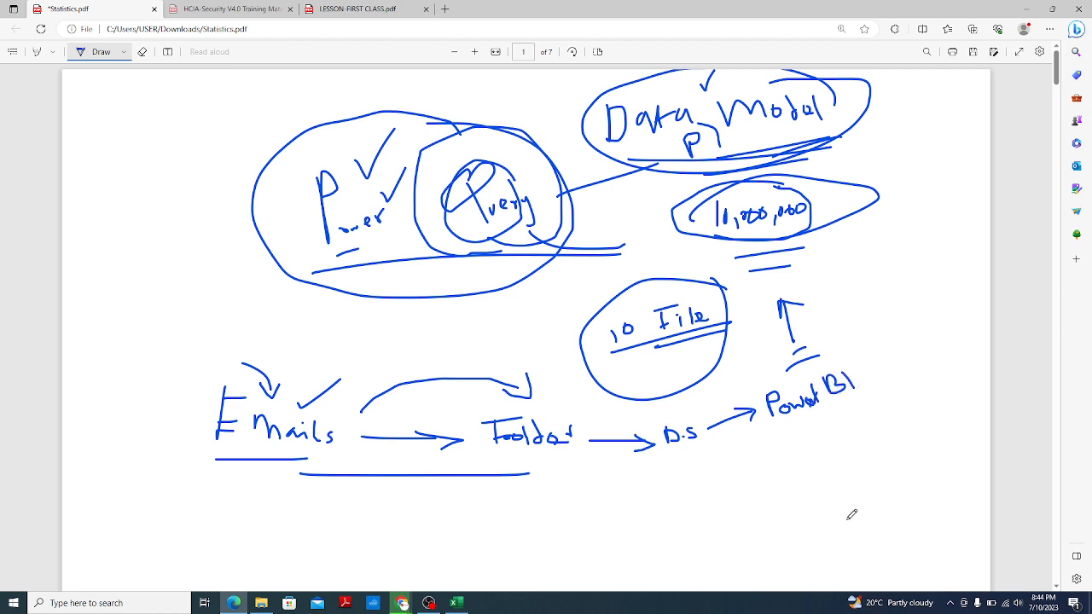
{"action": "left_click_drag", "start_coordinate": [797, 418], "coordinate": [853, 402]}
{"action": "mouse_move", "coordinate": [877, 372]}
{"action": "left_mouse_down"}
{"action": "mouse_move", "coordinate": [818, 353]}
{"action": "mouse_move", "coordinate": [815, 424]}
{"action": "mouse_move", "coordinate": [879, 363]}
{"action": "left_mouse_up"}
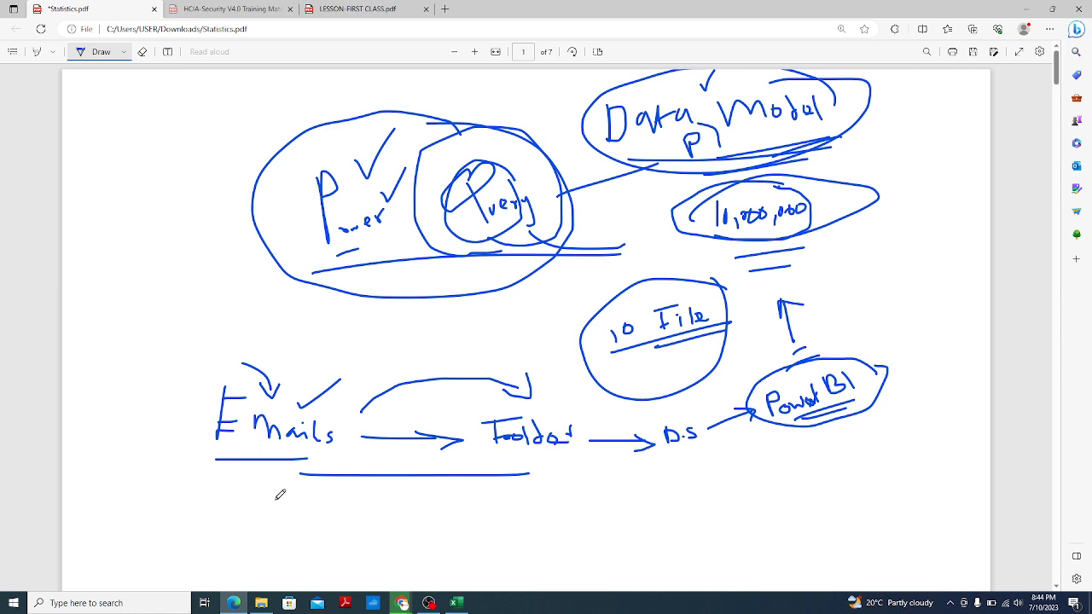
Annotate the flow with "10:00am" and an arrow beneath it, a circle around "D.S" and a circled upward arrow above "Power BI"
{"action": "mouse_move", "coordinate": [271, 495]}
{"action": "left_mouse_down"}
{"action": "mouse_move", "coordinate": [271, 514]}
{"action": "mouse_move", "coordinate": [313, 498]}
{"action": "mouse_move", "coordinate": [357, 515]}
{"action": "mouse_move", "coordinate": [501, 498]}
{"action": "mouse_move", "coordinate": [507, 521]}
{"action": "mouse_move", "coordinate": [555, 489]}
{"action": "left_mouse_up"}
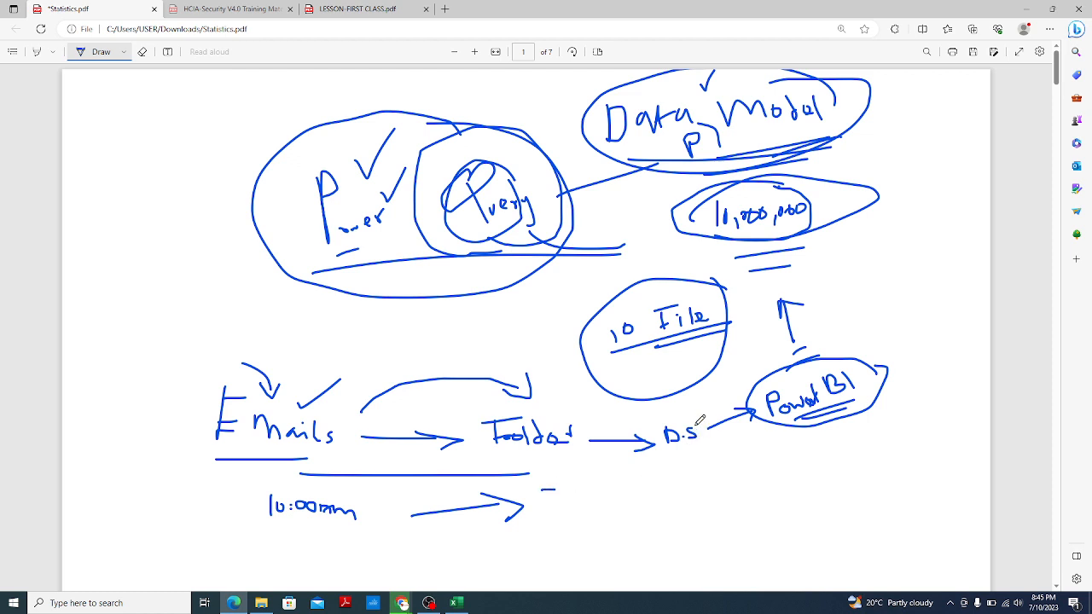
{"action": "mouse_move", "coordinate": [700, 416]}
{"action": "left_mouse_down"}
{"action": "mouse_move", "coordinate": [662, 418]}
{"action": "mouse_move", "coordinate": [700, 430]}
{"action": "mouse_move", "coordinate": [698, 420]}
{"action": "left_mouse_up"}
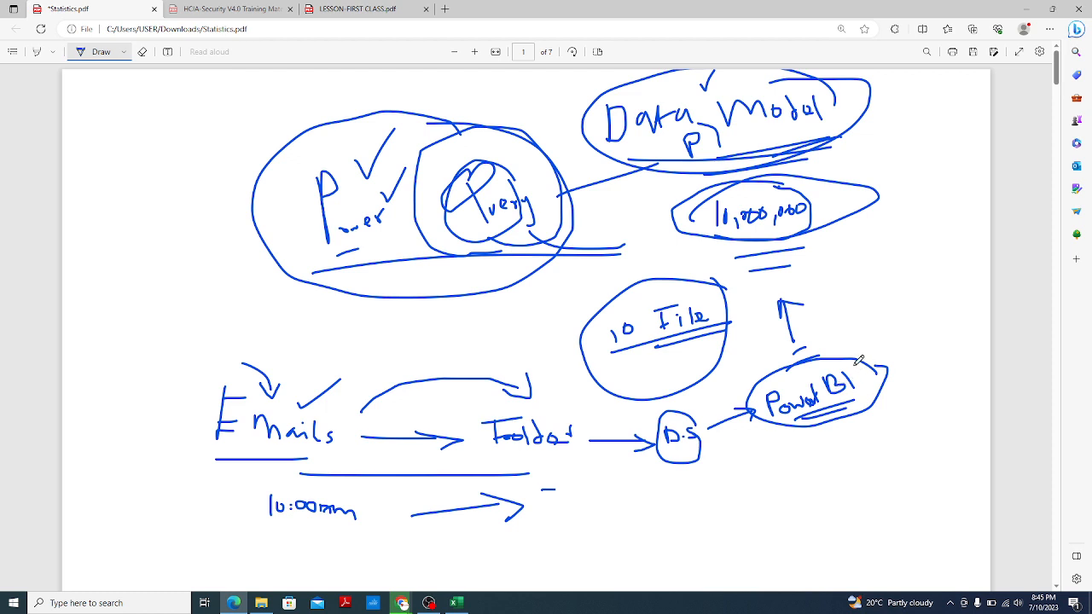
{"action": "mouse_move", "coordinate": [857, 365]}
{"action": "left_mouse_down"}
{"action": "mouse_move", "coordinate": [863, 314]}
{"action": "mouse_move", "coordinate": [877, 334]}
{"action": "left_mouse_up"}
{"action": "mouse_move", "coordinate": [886, 306]}
{"action": "left_mouse_down"}
{"action": "mouse_move", "coordinate": [850, 298]}
{"action": "mouse_move", "coordinate": [841, 357]}
{"action": "mouse_move", "coordinate": [888, 305]}
{"action": "mouse_move", "coordinate": [856, 300]}
{"action": "left_mouse_up"}
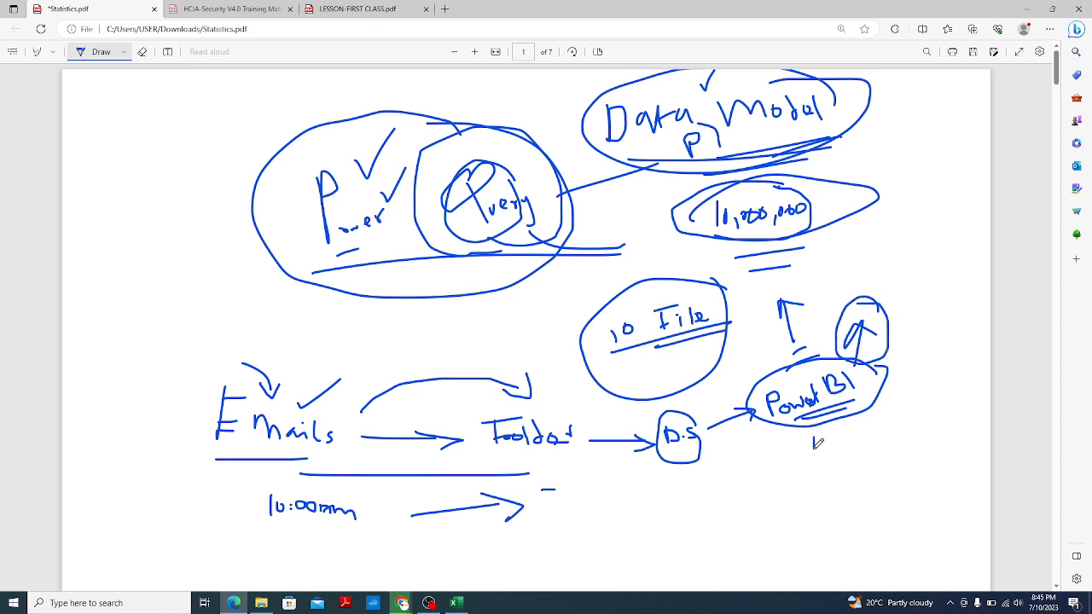
Draw two branches below "Power BI" and label them "S.R" and "S.Sent"
{"action": "mouse_move", "coordinate": [815, 451]}
{"action": "left_mouse_down"}
{"action": "mouse_move", "coordinate": [814, 472]}
{"action": "mouse_move", "coordinate": [863, 465]}
{"action": "left_mouse_up"}
{"action": "mouse_move", "coordinate": [761, 492]}
{"action": "left_mouse_down"}
{"action": "mouse_move", "coordinate": [749, 510]}
{"action": "mouse_move", "coordinate": [794, 507]}
{"action": "mouse_move", "coordinate": [792, 495]}
{"action": "mouse_move", "coordinate": [808, 511]}
{"action": "left_mouse_up"}
{"action": "left_click", "coordinate": [772, 503]}
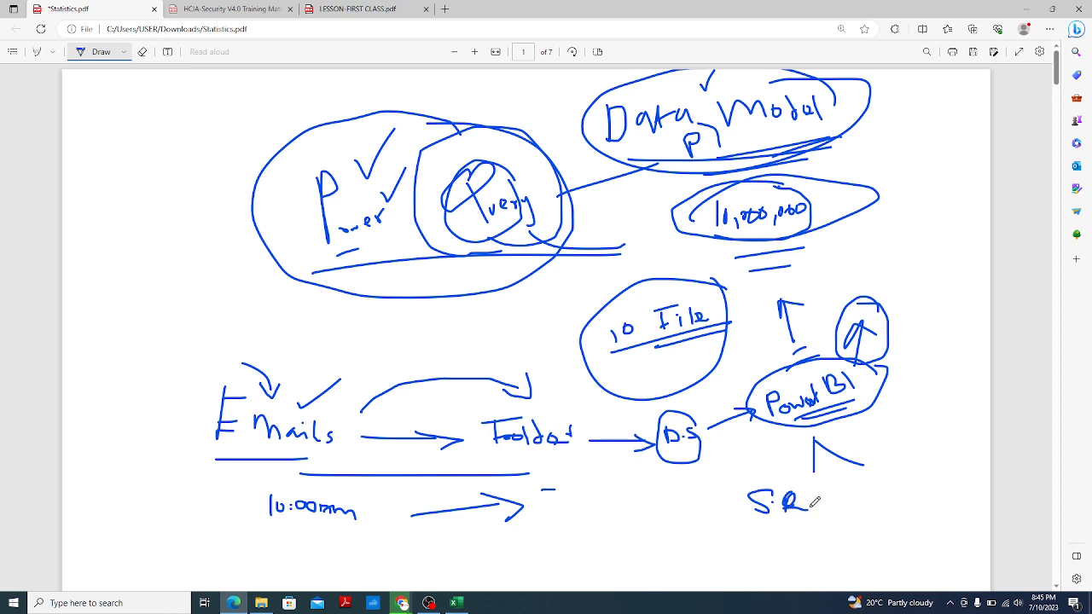
{"action": "mouse_move", "coordinate": [879, 476]}
{"action": "left_mouse_down"}
{"action": "mouse_move", "coordinate": [863, 502]}
{"action": "mouse_move", "coordinate": [932, 489]}
{"action": "mouse_move", "coordinate": [936, 475]}
{"action": "left_mouse_up"}
{"action": "left_click", "coordinate": [879, 493]}
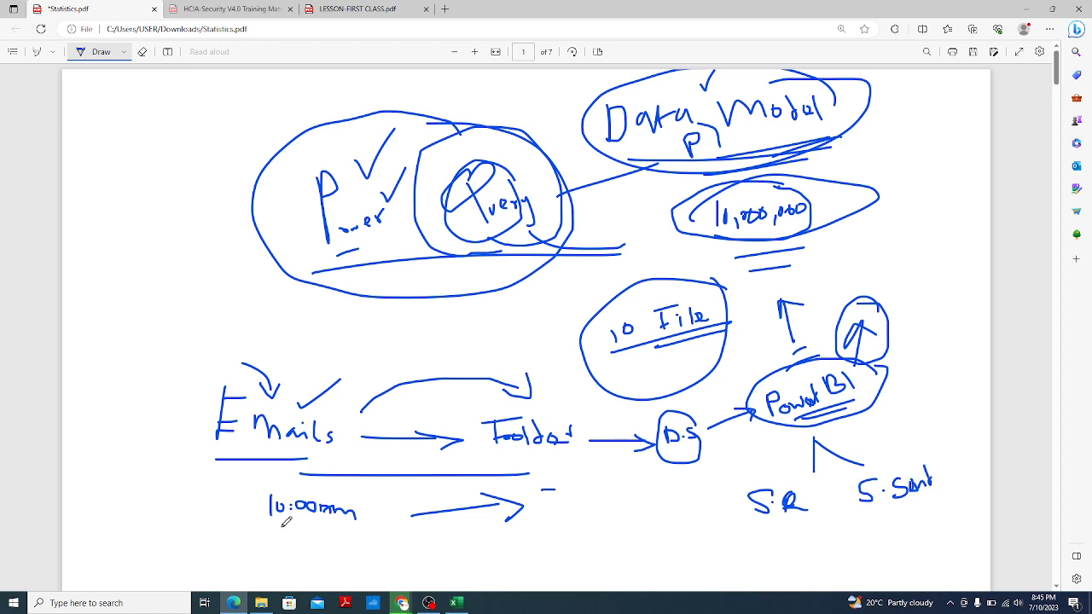
Underline "10:00am" and write a time beneath each branch label, with "10.40" under "S.Sent"
{"action": "left_click_drag", "start_coordinate": [279, 527], "coordinate": [333, 525]}
{"action": "mouse_move", "coordinate": [762, 533]}
{"action": "left_mouse_down"}
{"action": "mouse_move", "coordinate": [762, 544]}
{"action": "mouse_move", "coordinate": [775, 531]}
{"action": "mouse_move", "coordinate": [799, 542]}
{"action": "mouse_move", "coordinate": [795, 533]}
{"action": "left_mouse_up"}
{"action": "left_click", "coordinate": [786, 540]}
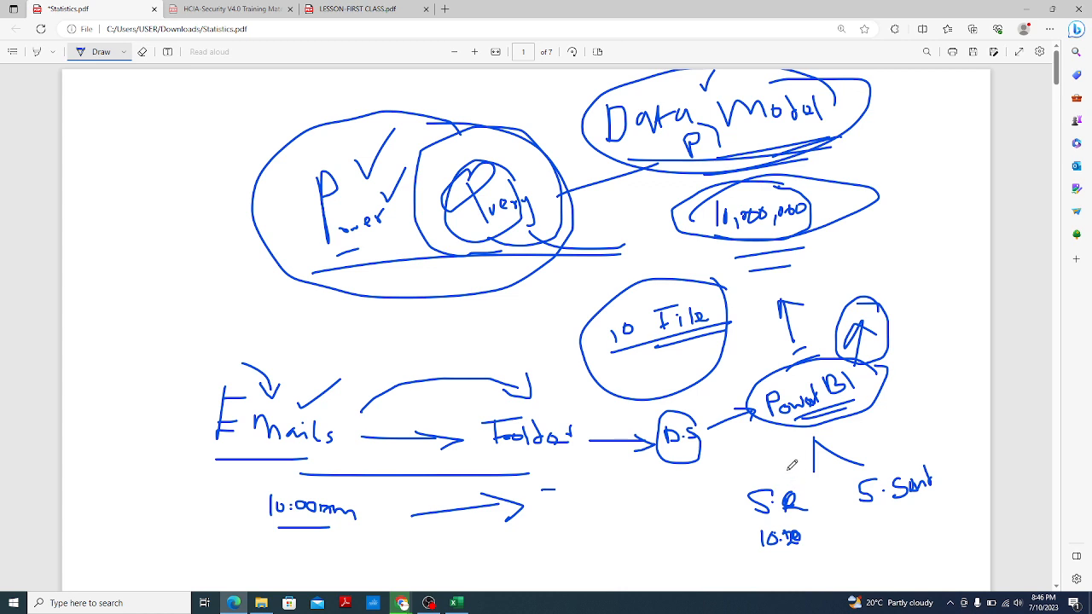
{"action": "mouse_move", "coordinate": [790, 463]}
{"action": "left_mouse_down"}
{"action": "mouse_move", "coordinate": [786, 480]}
{"action": "mouse_move", "coordinate": [816, 474]}
{"action": "left_mouse_up"}
{"action": "mouse_move", "coordinate": [874, 525]}
{"action": "left_mouse_down"}
{"action": "mouse_move", "coordinate": [877, 540]}
{"action": "mouse_move", "coordinate": [887, 529]}
{"action": "mouse_move", "coordinate": [910, 539]}
{"action": "mouse_move", "coordinate": [922, 525]}
{"action": "left_mouse_up"}
{"action": "left_click", "coordinate": [893, 533]}
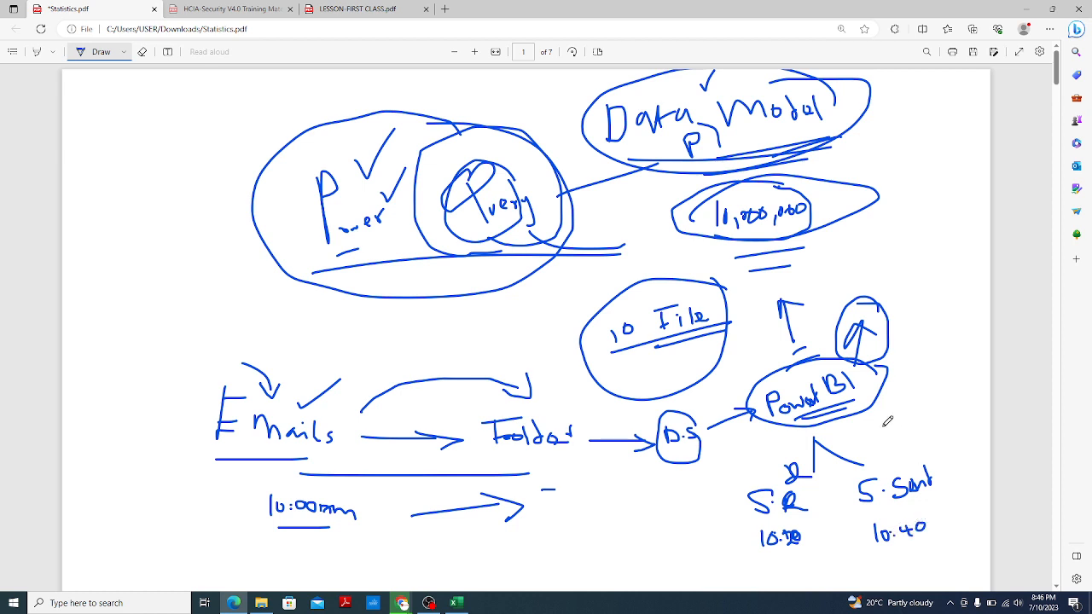
Draw an arrow outward from "Power BI" and mark its tip with a circled, double-underlined oval
{"action": "left_click_drag", "start_coordinate": [865, 407], "coordinate": [933, 428]}
{"action": "mouse_move", "coordinate": [945, 422]}
{"action": "left_mouse_down"}
{"action": "mouse_move", "coordinate": [926, 415]}
{"action": "mouse_move", "coordinate": [932, 435]}
{"action": "mouse_move", "coordinate": [946, 418]}
{"action": "left_mouse_up"}
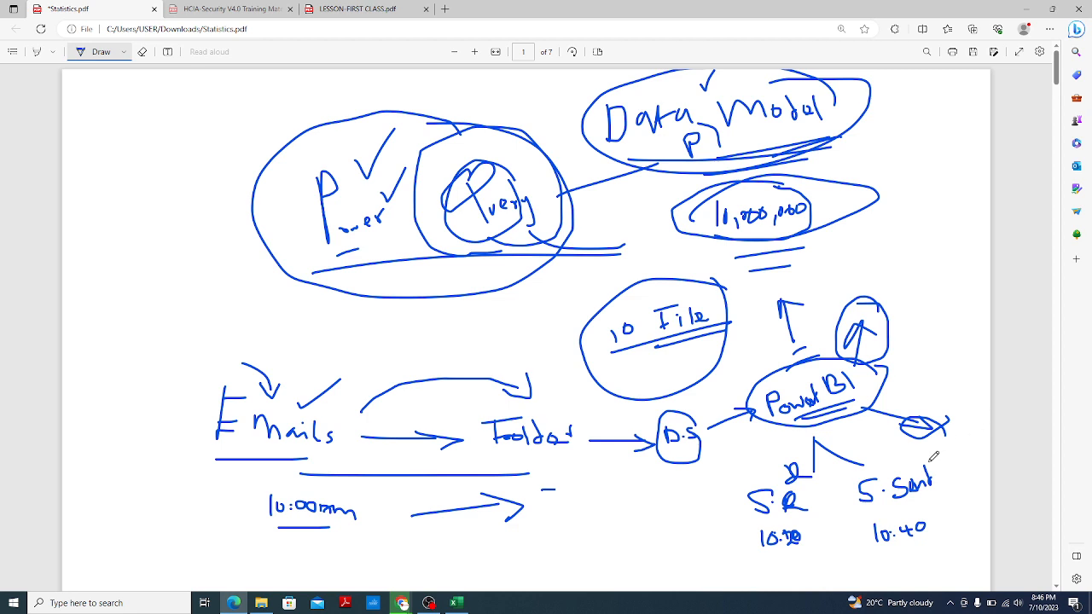
{"action": "left_click_drag", "start_coordinate": [941, 442], "coordinate": [964, 430]}
{"action": "left_click_drag", "start_coordinate": [946, 450], "coordinate": [968, 435]}
{"action": "mouse_move", "coordinate": [971, 434]}
{"action": "left_mouse_down"}
{"action": "mouse_move", "coordinate": [921, 397]}
{"action": "mouse_move", "coordinate": [965, 436]}
{"action": "left_mouse_up"}
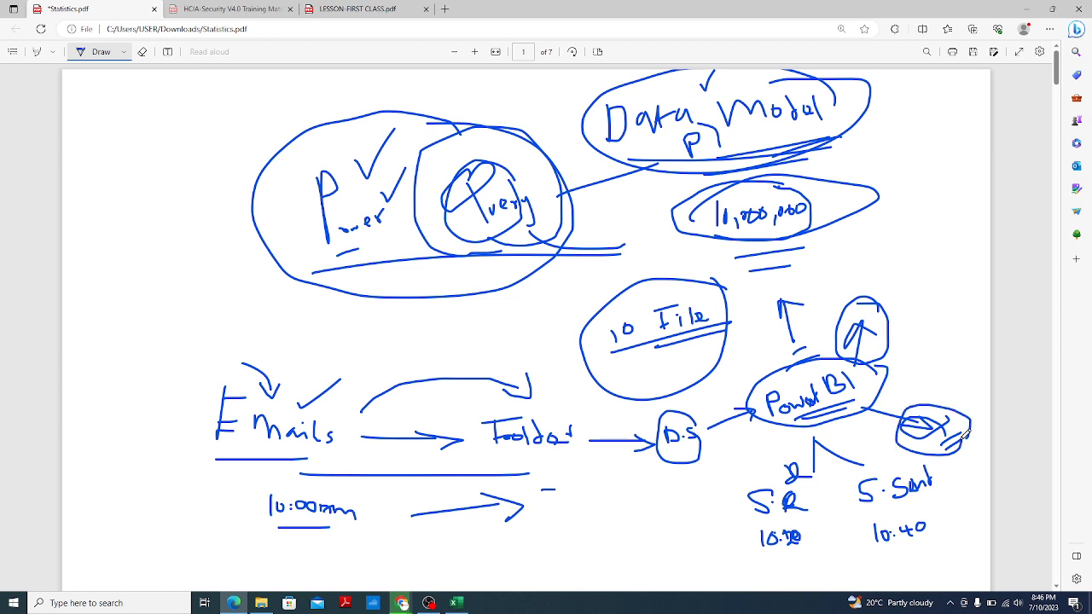
Enclose the whole Emails-to-Power BI flow in a double-underlined loop, and underline and circle "Folder"
{"action": "mouse_move", "coordinate": [394, 365]}
{"action": "left_mouse_down"}
{"action": "mouse_move", "coordinate": [381, 343]}
{"action": "mouse_move", "coordinate": [196, 348]}
{"action": "mouse_move", "coordinate": [217, 515]}
{"action": "mouse_move", "coordinate": [592, 551]}
{"action": "mouse_move", "coordinate": [937, 531]}
{"action": "mouse_move", "coordinate": [994, 441]}
{"action": "mouse_move", "coordinate": [908, 346]}
{"action": "mouse_move", "coordinate": [591, 340]}
{"action": "mouse_move", "coordinate": [366, 362]}
{"action": "left_mouse_up"}
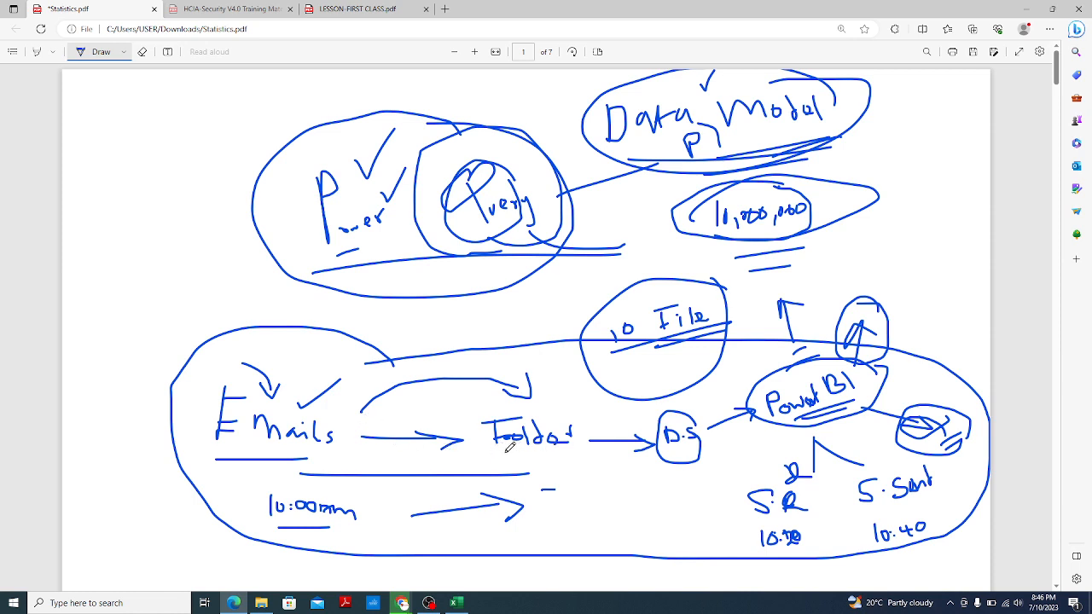
{"action": "left_click_drag", "start_coordinate": [494, 446], "coordinate": [568, 443]}
{"action": "left_click_drag", "start_coordinate": [391, 568], "coordinate": [592, 560]}
{"action": "left_click_drag", "start_coordinate": [423, 571], "coordinate": [544, 570]}
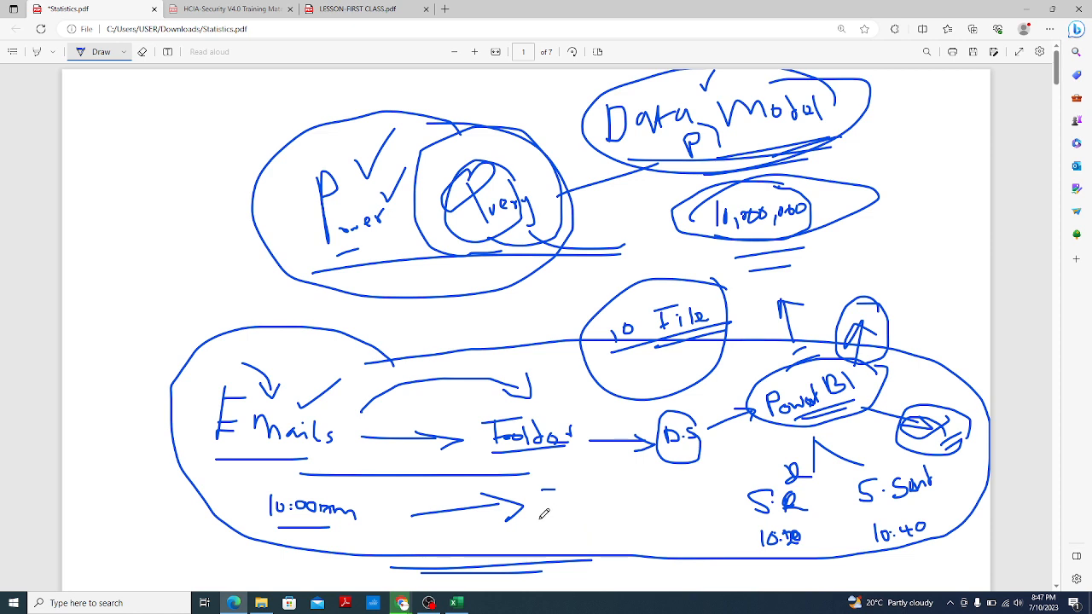
{"action": "mouse_move", "coordinate": [603, 442]}
{"action": "left_mouse_down"}
{"action": "mouse_move", "coordinate": [604, 427]}
{"action": "mouse_move", "coordinate": [572, 389]}
{"action": "mouse_move", "coordinate": [469, 449]}
{"action": "mouse_move", "coordinate": [559, 476]}
{"action": "mouse_move", "coordinate": [604, 414]}
{"action": "left_mouse_up"}
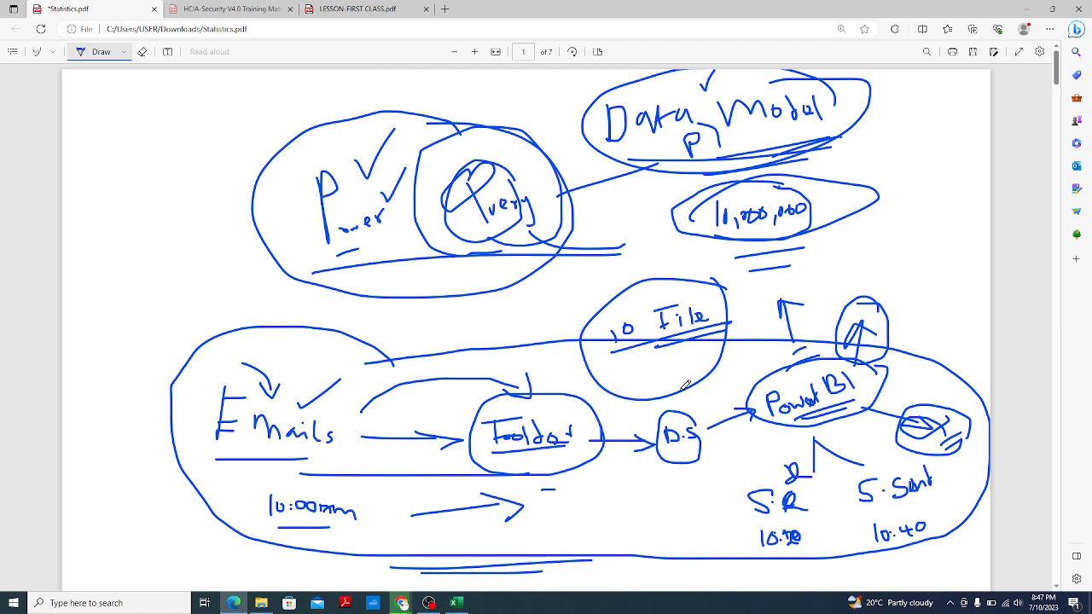
{"action": "left_click_drag", "start_coordinate": [678, 388], "coordinate": [685, 390]}
{"action": "scroll", "coordinate": [553, 497], "scroll_direction": "down", "scroll_amount": 4}
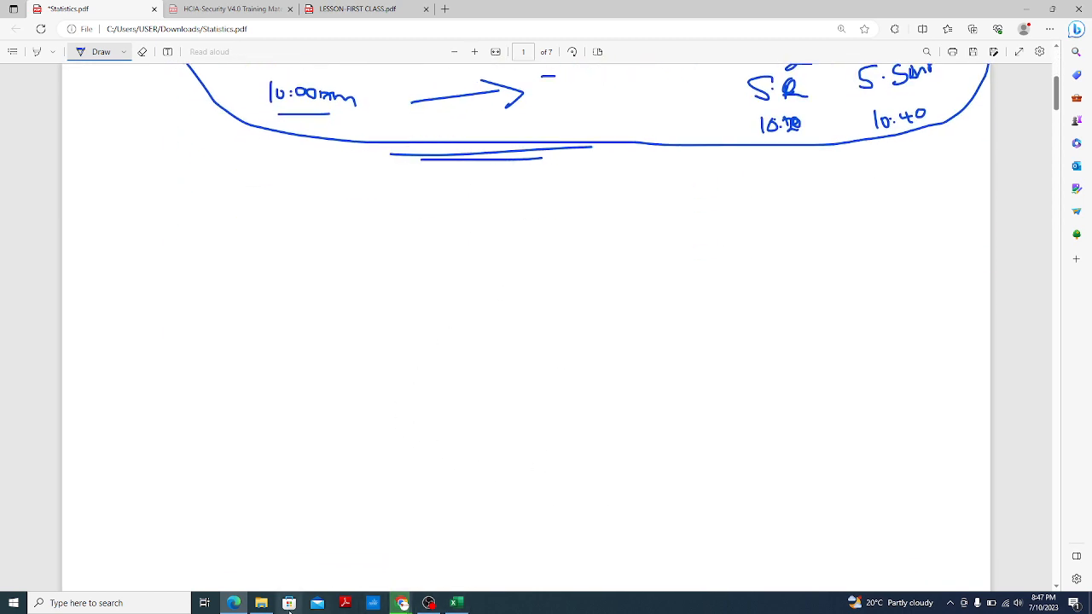
Switch to the Downloads folder in File Explorer and briefly check the Google Meet call
{"action": "left_click", "coordinate": [261, 603]}
{"action": "scroll", "coordinate": [202, 487], "scroll_direction": "up", "scroll_amount": 10}
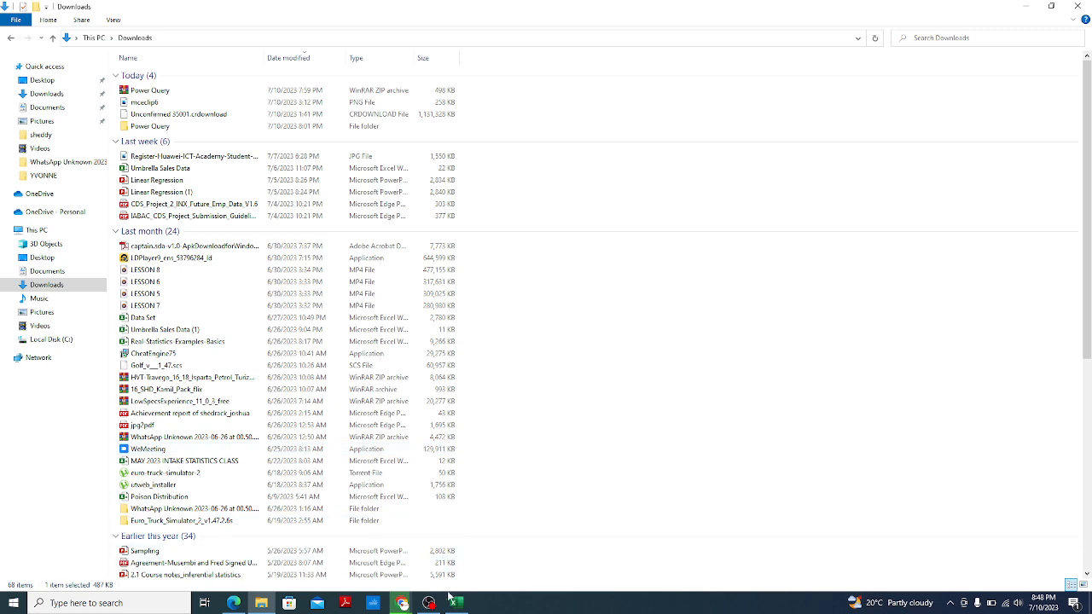
{"action": "mouse_move", "coordinate": [402, 603]}
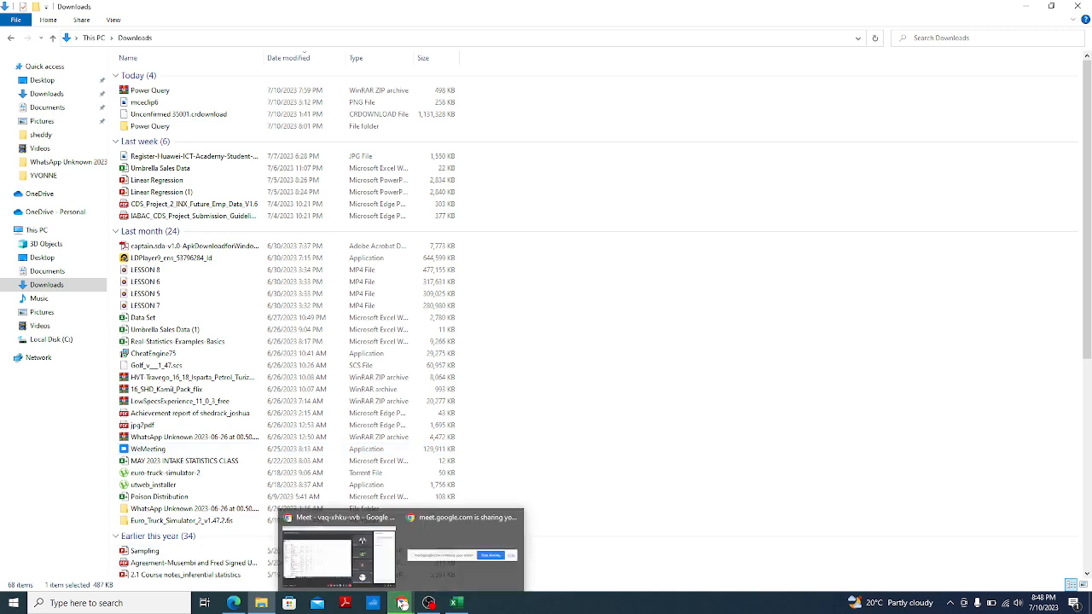
{"action": "left_click", "coordinate": [333, 563]}
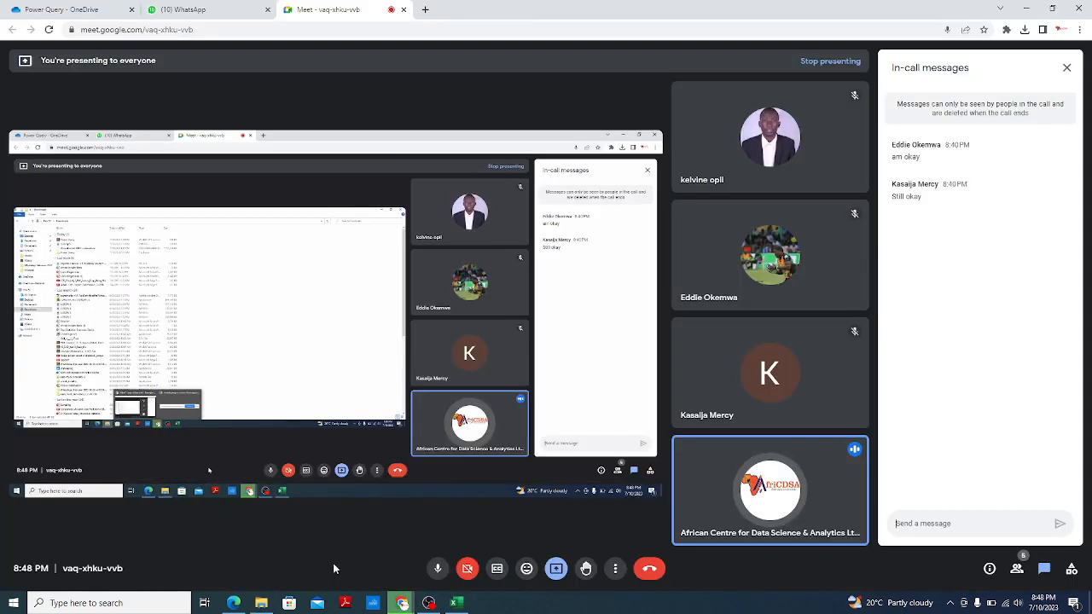
{"action": "left_click", "coordinate": [1028, 9]}
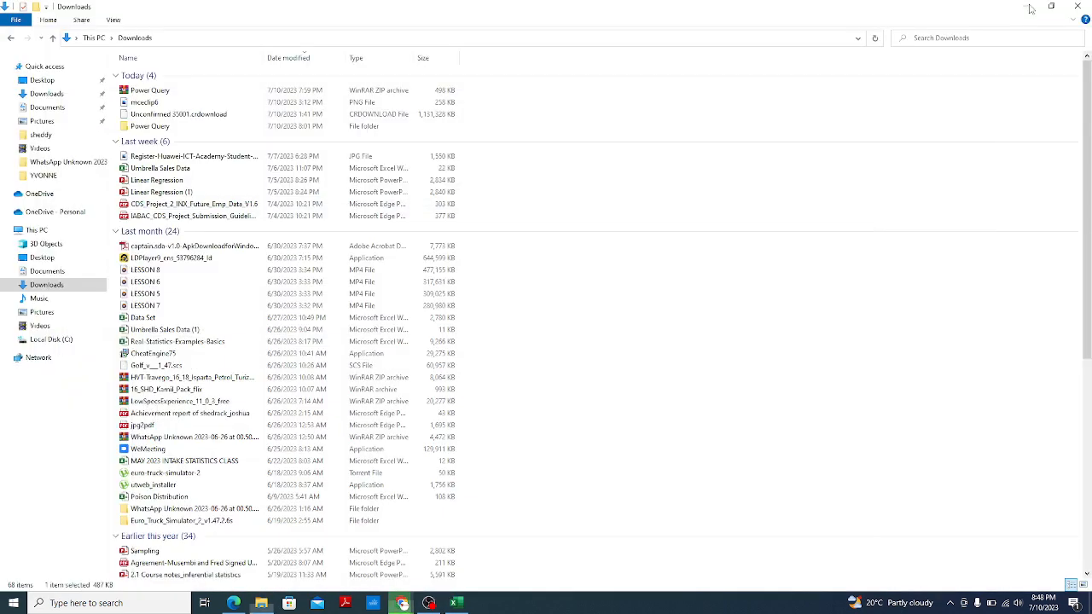
Try to extract the Power Query ZIP archive into the Power Query folder in Downloads
{"action": "left_click", "coordinate": [158, 96]}
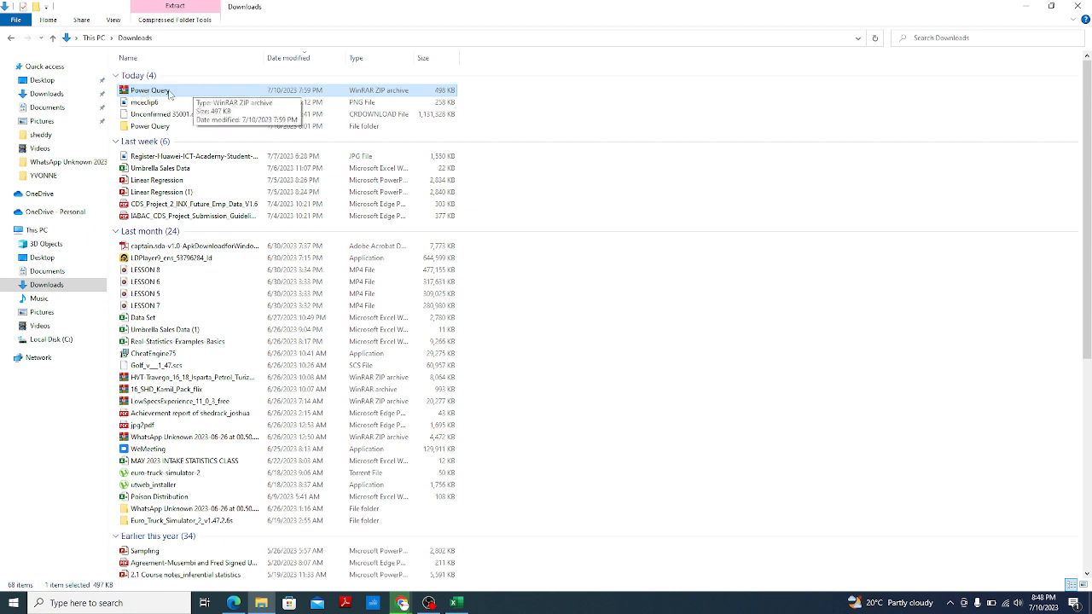
{"action": "right_click", "coordinate": [168, 92]}
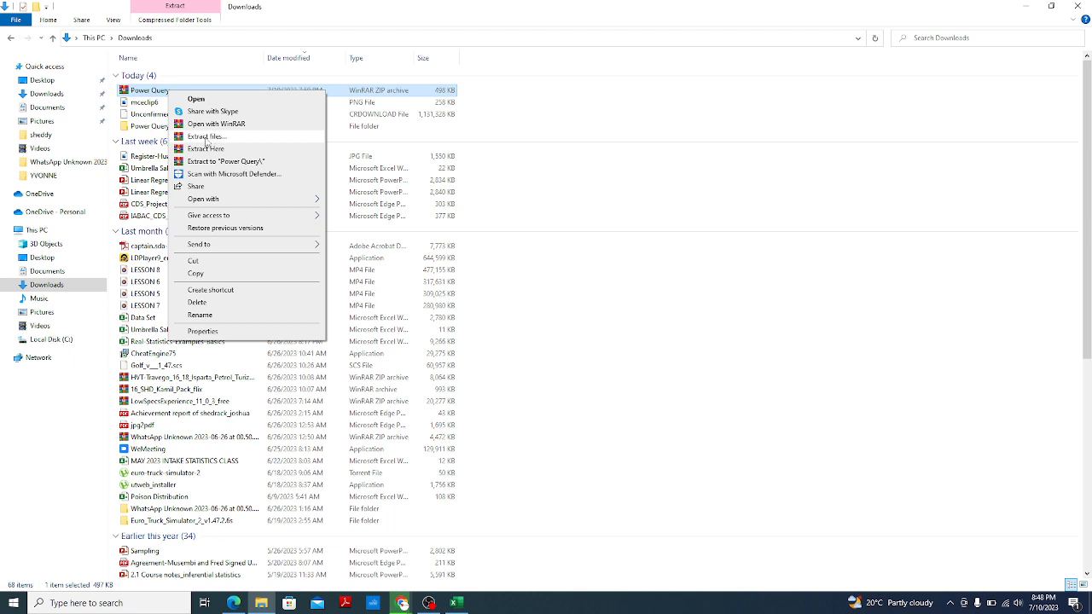
{"action": "left_click", "coordinate": [206, 137]}
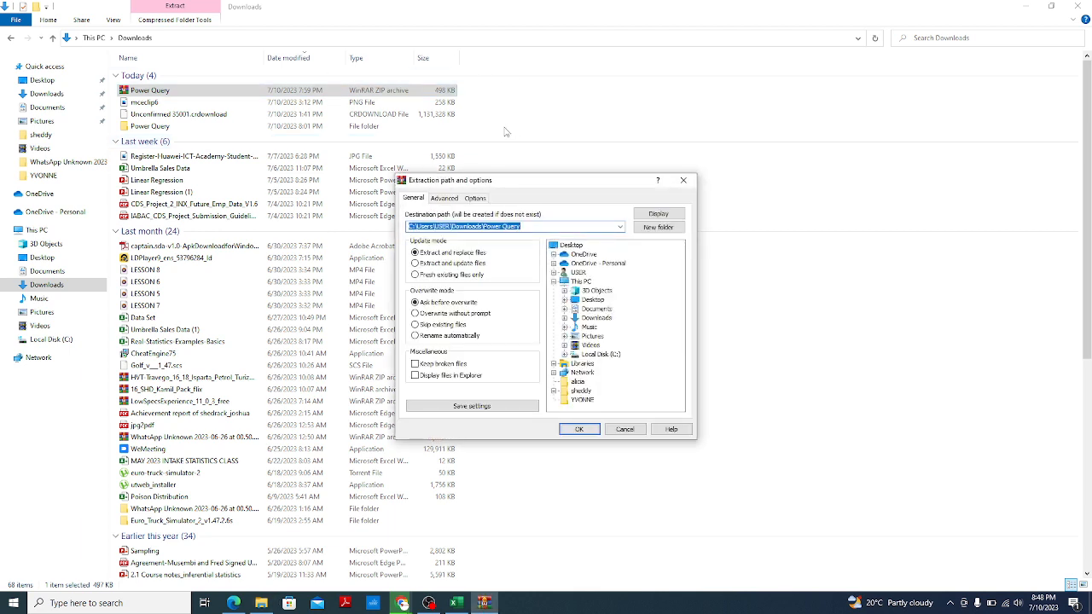
{"action": "left_click", "coordinate": [582, 429]}
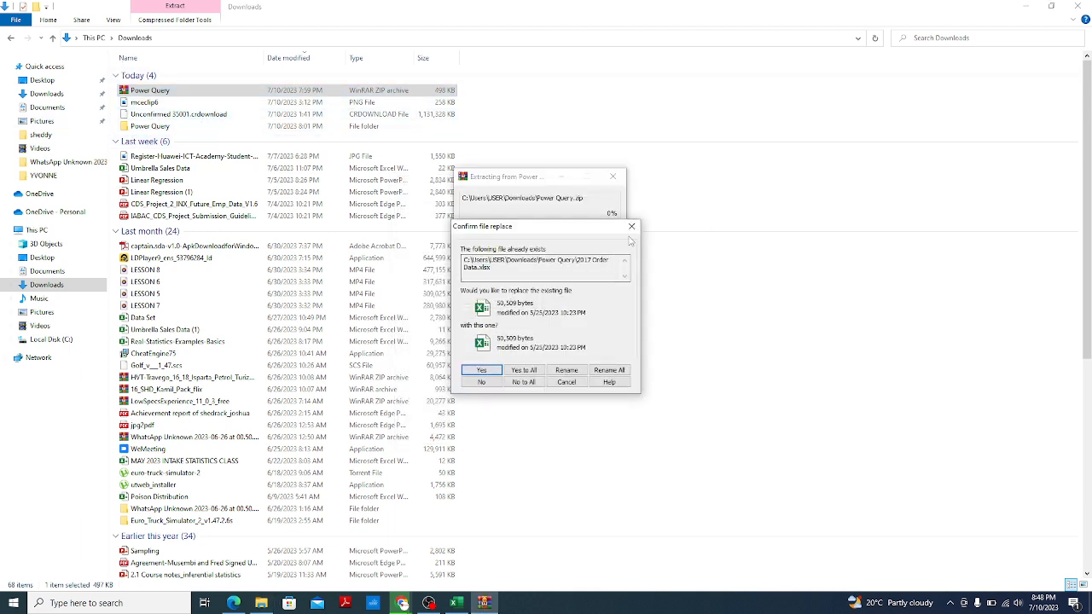
{"action": "left_click", "coordinate": [632, 227]}
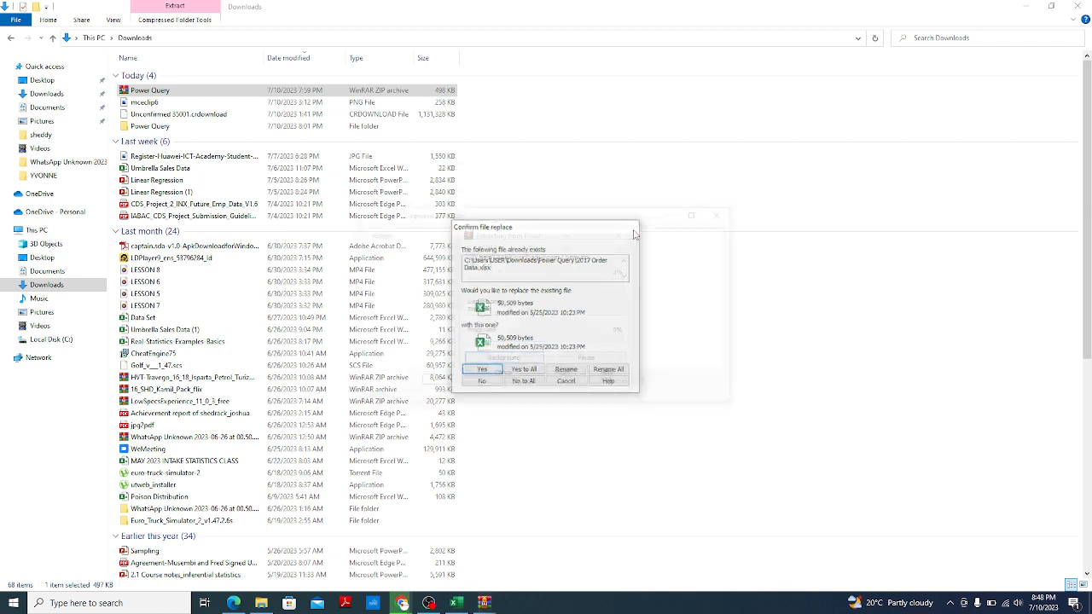
{"action": "left_click", "coordinate": [725, 213]}
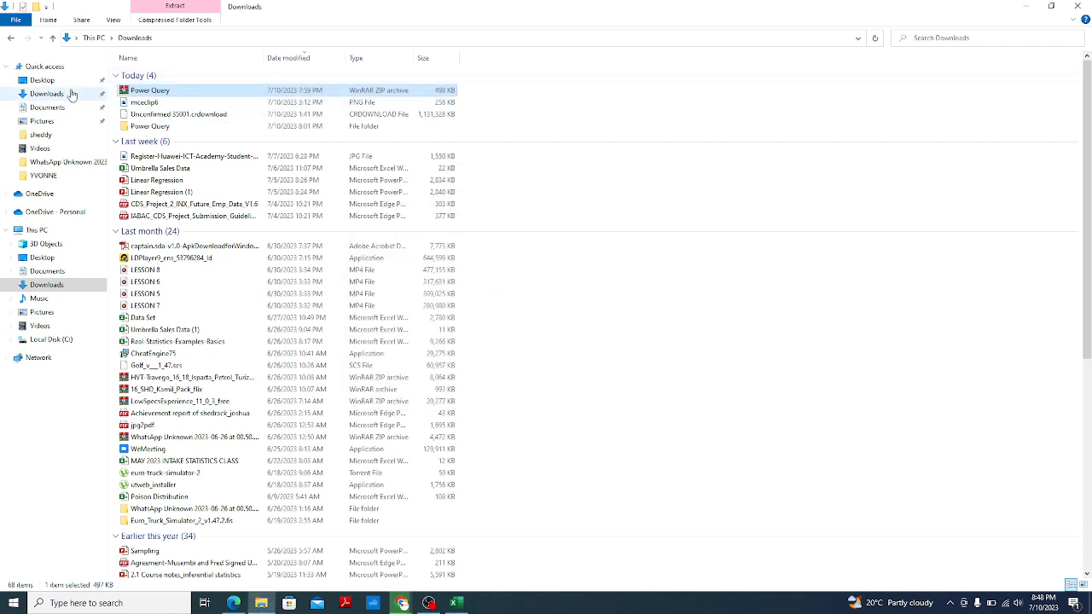
Minimize the open File Explorer and Excel windows to get to the desktop
{"action": "left_click", "coordinate": [181, 128]}
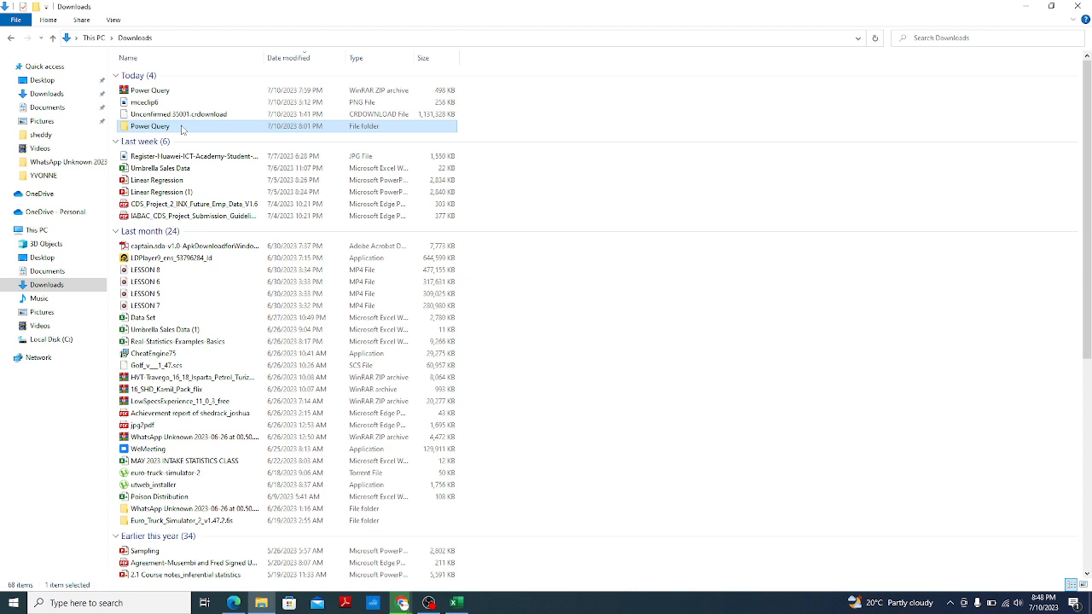
{"action": "right_click", "coordinate": [181, 128]}
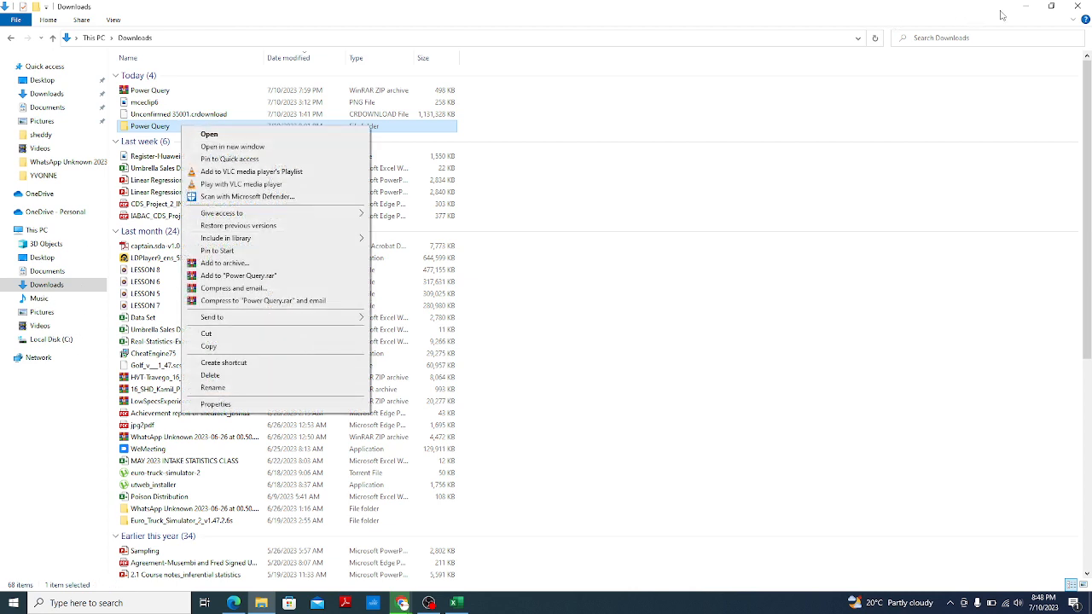
{"action": "left_click", "coordinate": [1027, 7]}
{"action": "left_click", "coordinate": [1026, 6]}
{"action": "left_click", "coordinate": [1025, 10]}
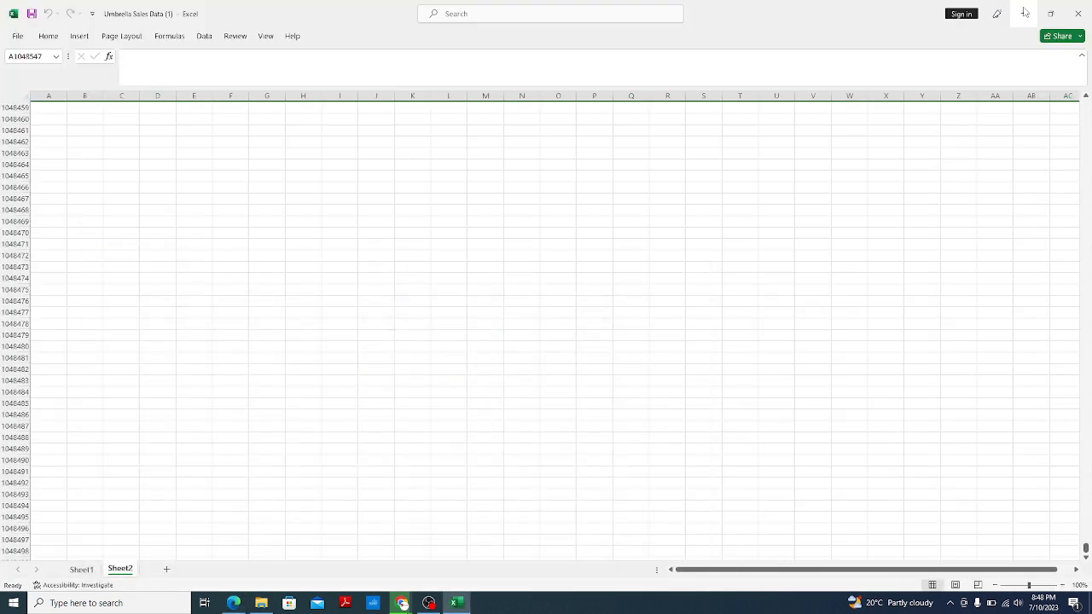
{"action": "left_click", "coordinate": [1025, 12]}
Create a new folder on the desktop and name it Power Query
{"action": "right_click", "coordinate": [391, 59]}
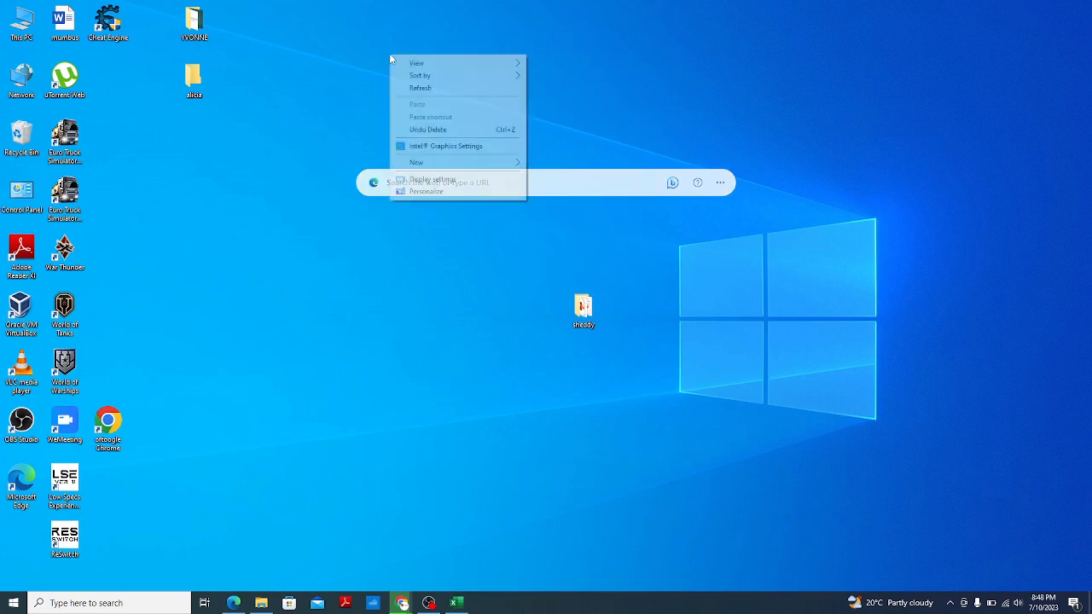
{"action": "mouse_move", "coordinate": [432, 164]}
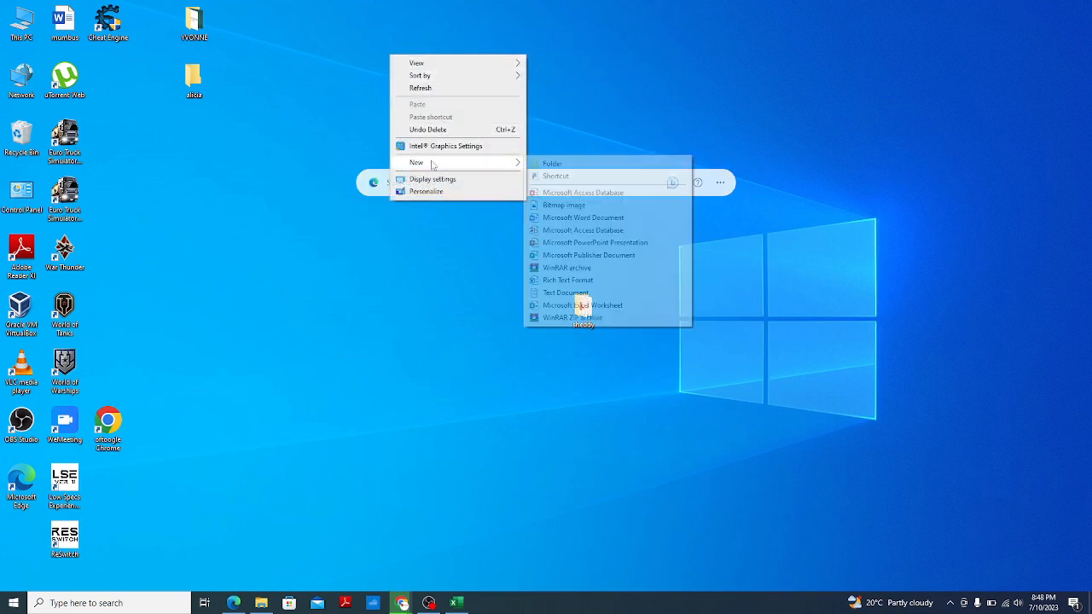
{"action": "left_click", "coordinate": [563, 163]}
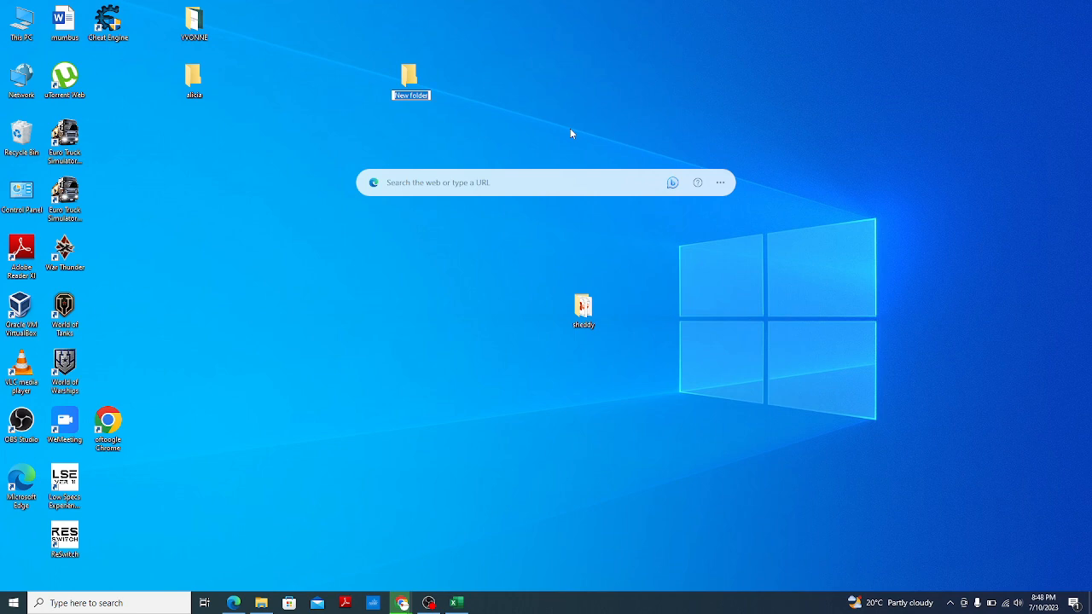
{"action": "type", "text": "Power"}
{"action": "type", "text": " ue"}
{"action": "key", "text": "BackSpace"}
{"action": "key", "text": "BackSpace"}
{"action": "key", "text": "BackSpace"}
{"action": "type", "text": "Query"}
{"action": "key", "text": "Return"}
Copy the 2017, 2018 and 2019 Order Data workbooks from the Power Query folder in Downloads into the desktop Power Query folder
{"action": "left_click", "coordinate": [262, 603]}
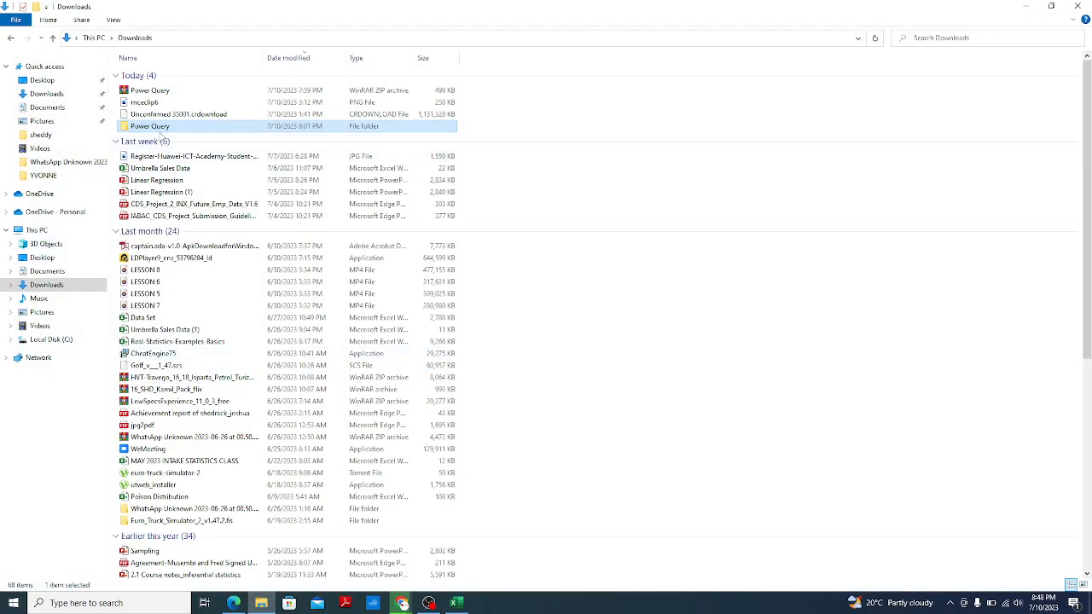
{"action": "double_click", "coordinate": [160, 130]}
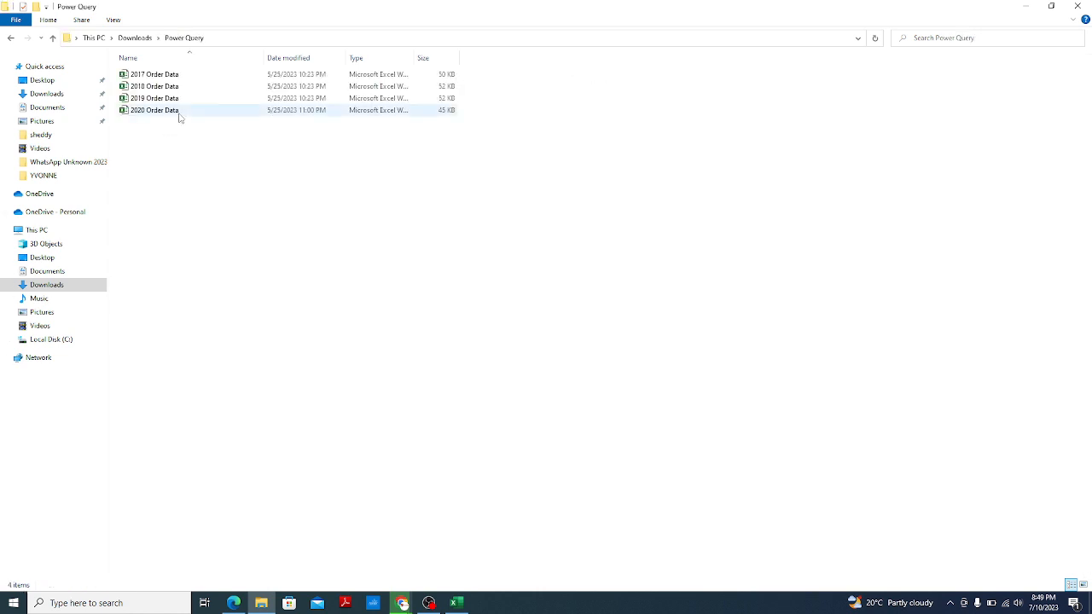
{"action": "left_click", "coordinate": [176, 74]}
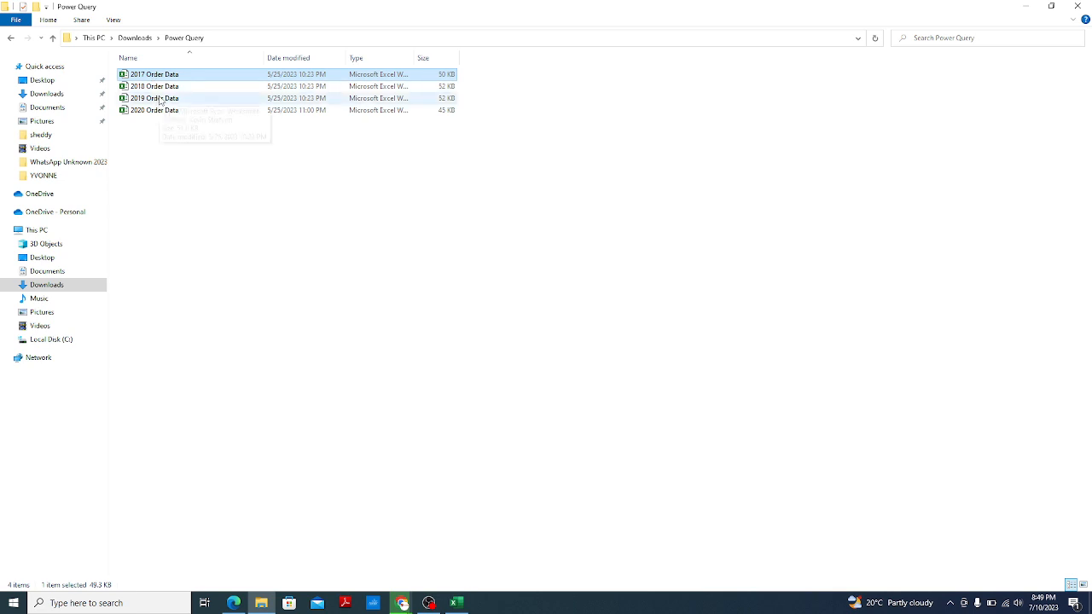
{"action": "left_click", "coordinate": [160, 99], "text": "shift"}
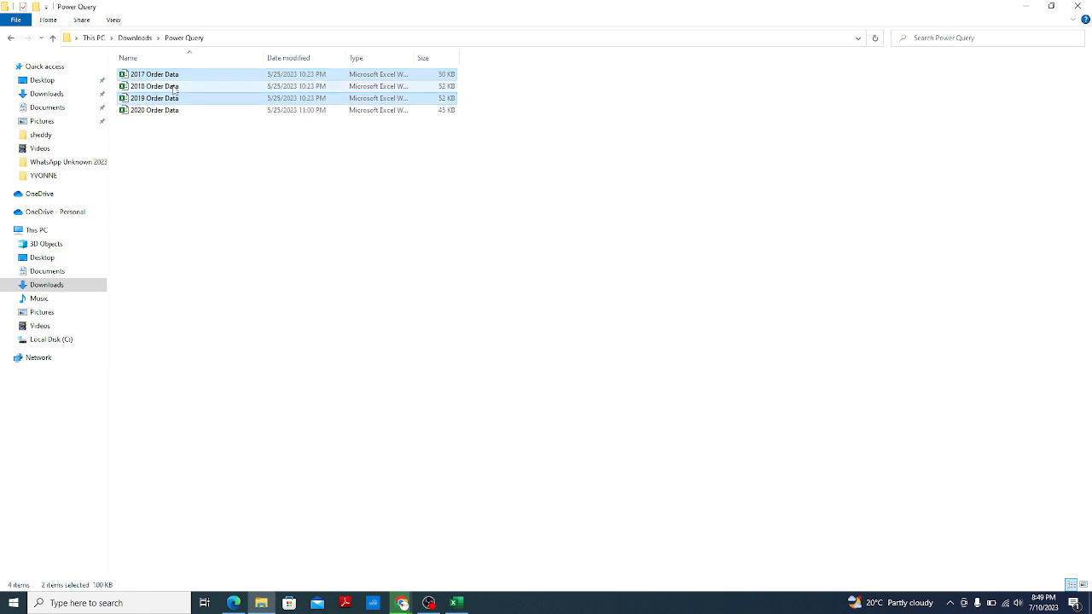
{"action": "right_click", "coordinate": [192, 80]}
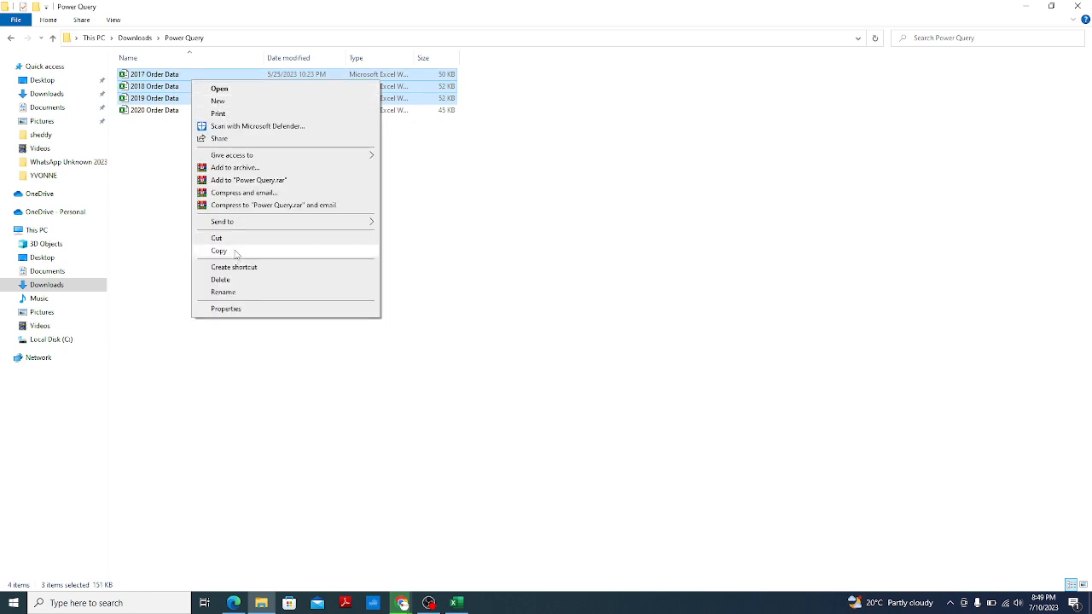
{"action": "left_click", "coordinate": [236, 252]}
{"action": "left_click", "coordinate": [49, 82]}
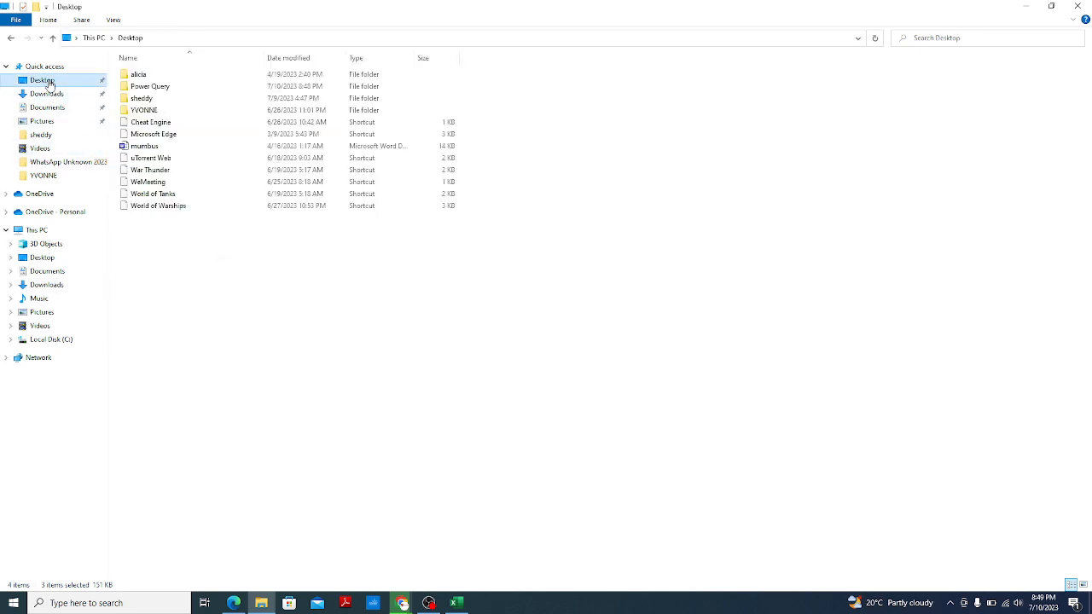
{"action": "double_click", "coordinate": [150, 87]}
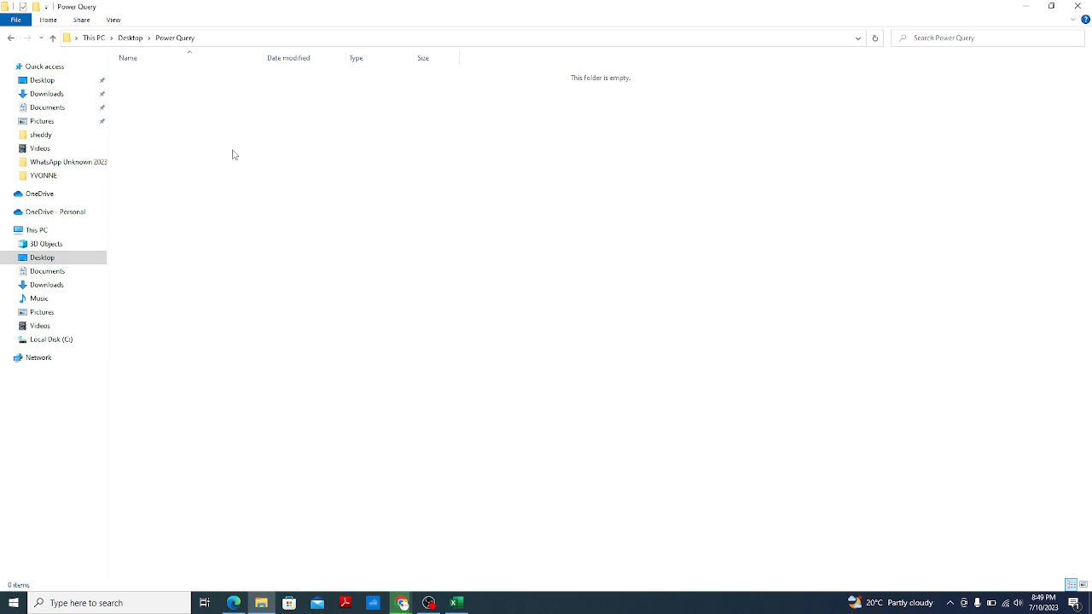
{"action": "key", "text": "ctrl+v"}
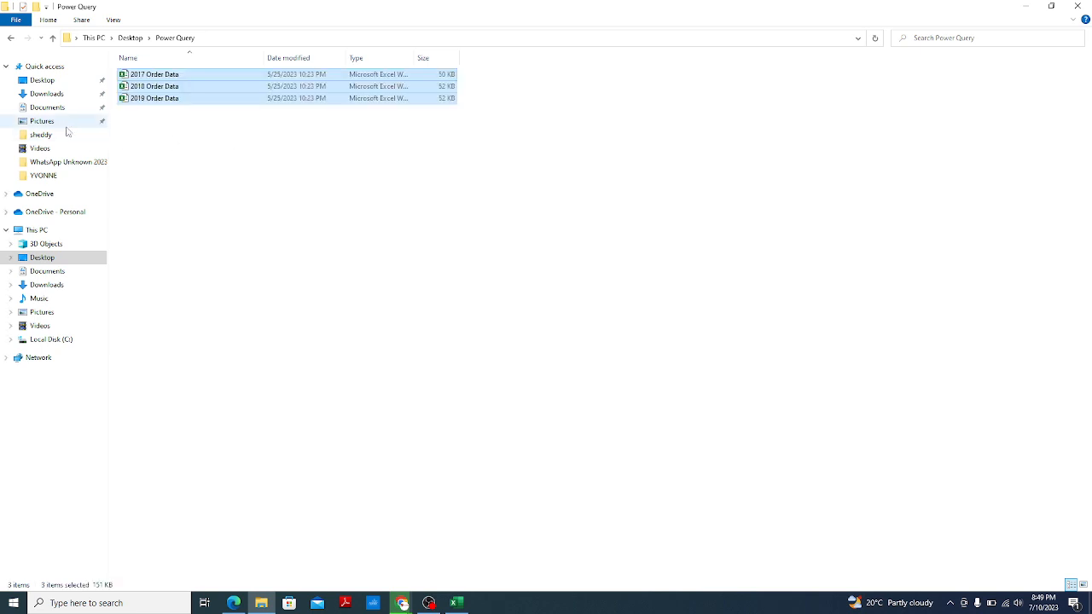
Go through the 2017 to 2020 Order Data files in the Power Query folder in Downloads
{"action": "left_click", "coordinate": [50, 96]}
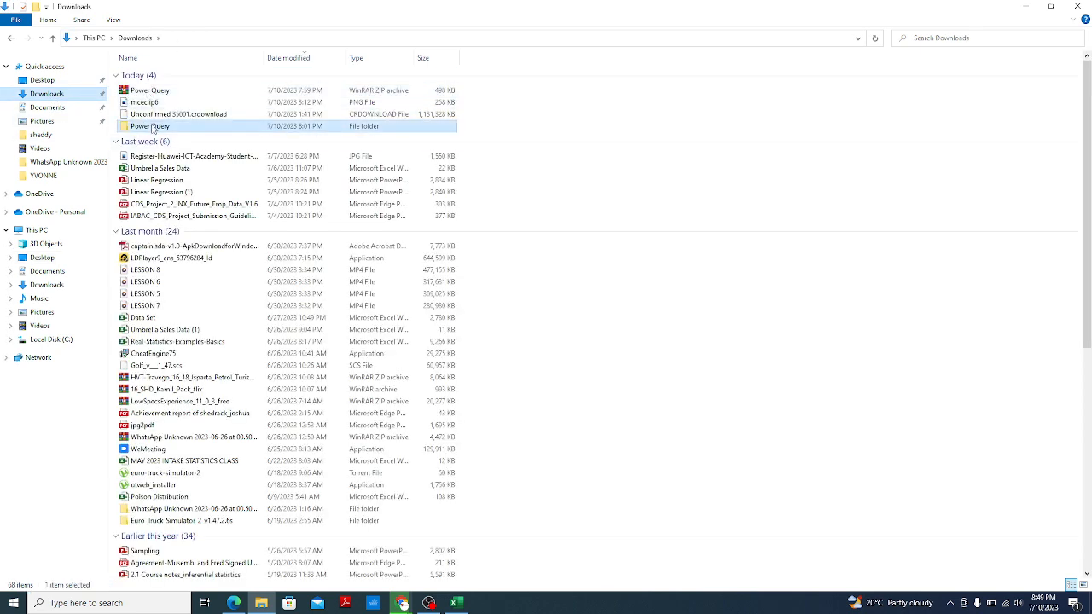
{"action": "double_click", "coordinate": [154, 120]}
{"action": "left_click", "coordinate": [159, 115]}
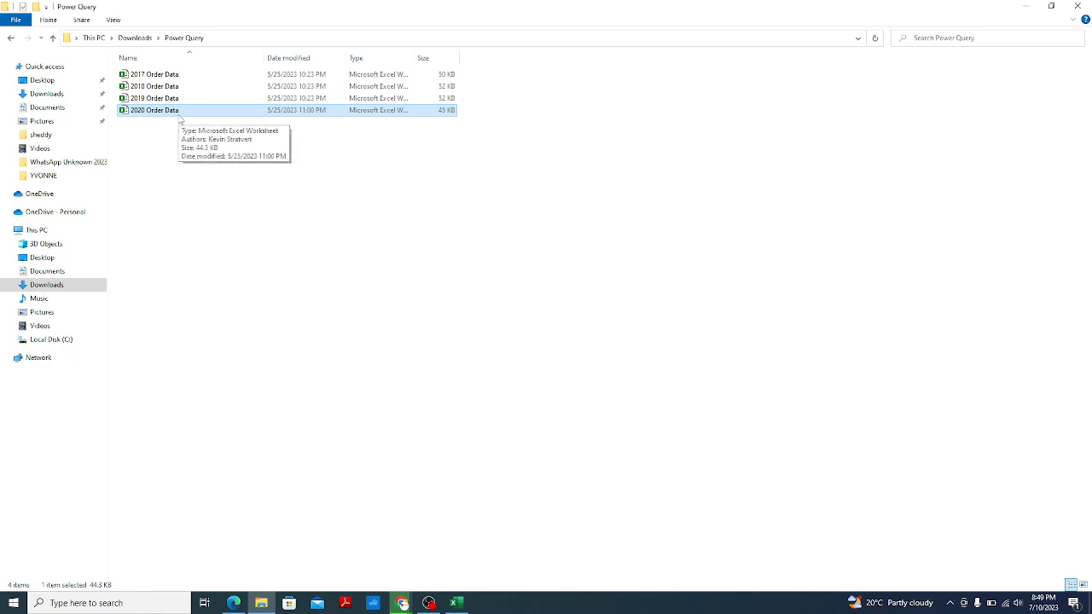
{"action": "left_click", "coordinate": [167, 77]}
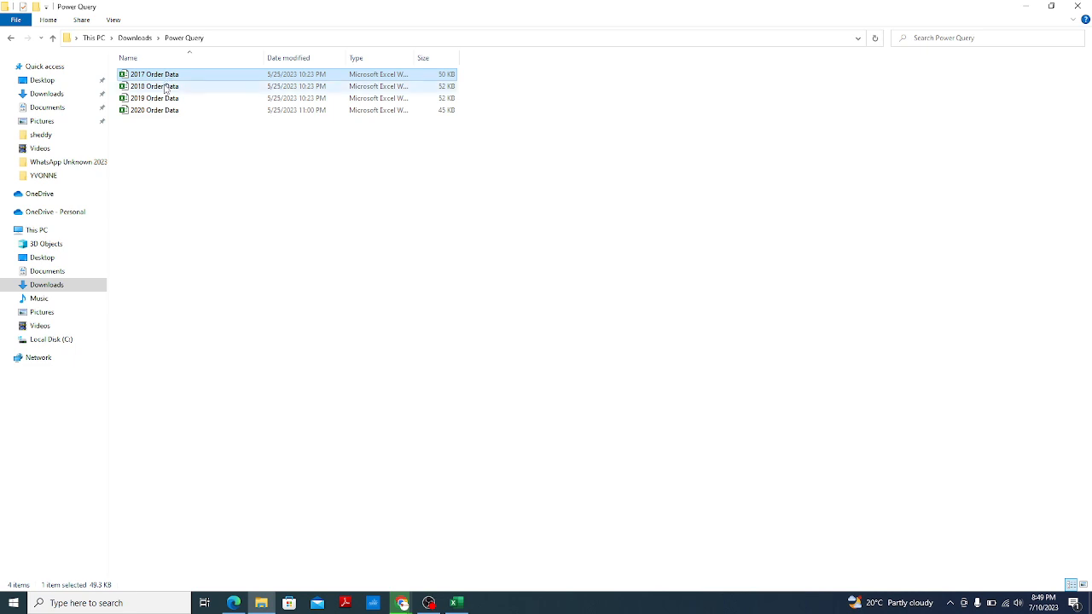
{"action": "left_click", "coordinate": [166, 89]}
{"action": "left_click", "coordinate": [167, 100]}
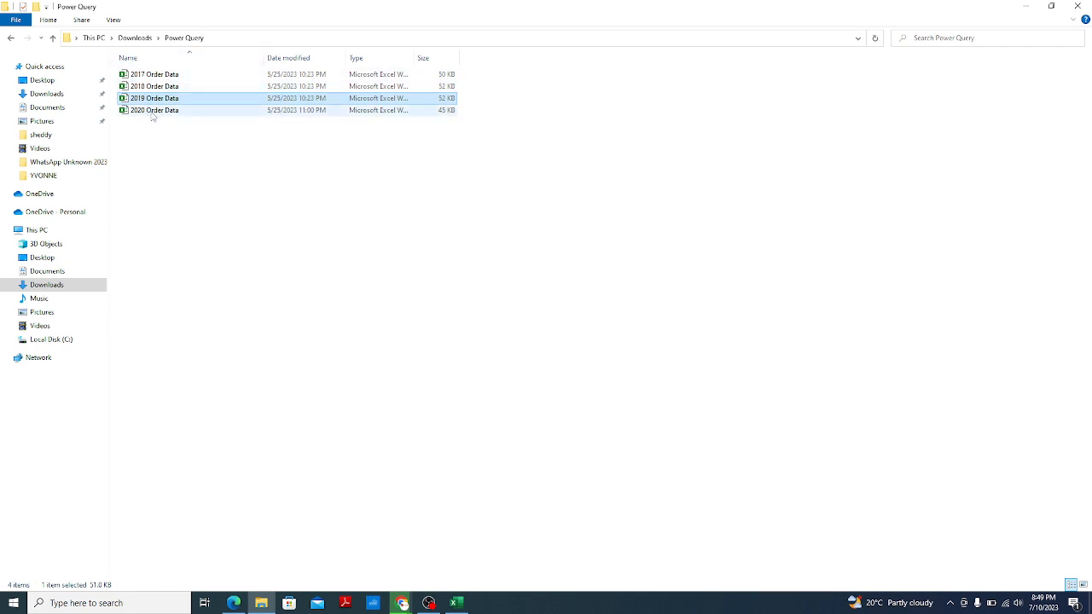
{"action": "left_click", "coordinate": [152, 111]}
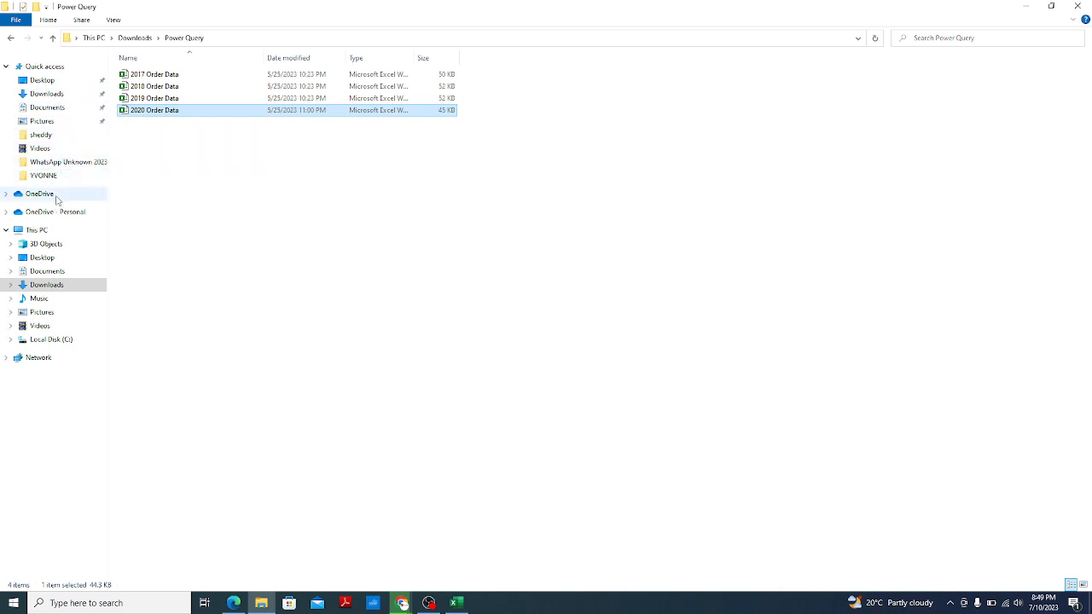
Open the 2017 Order Data workbook from the desktop Power Query folder in Excel and enable editing
{"action": "left_click", "coordinate": [47, 81]}
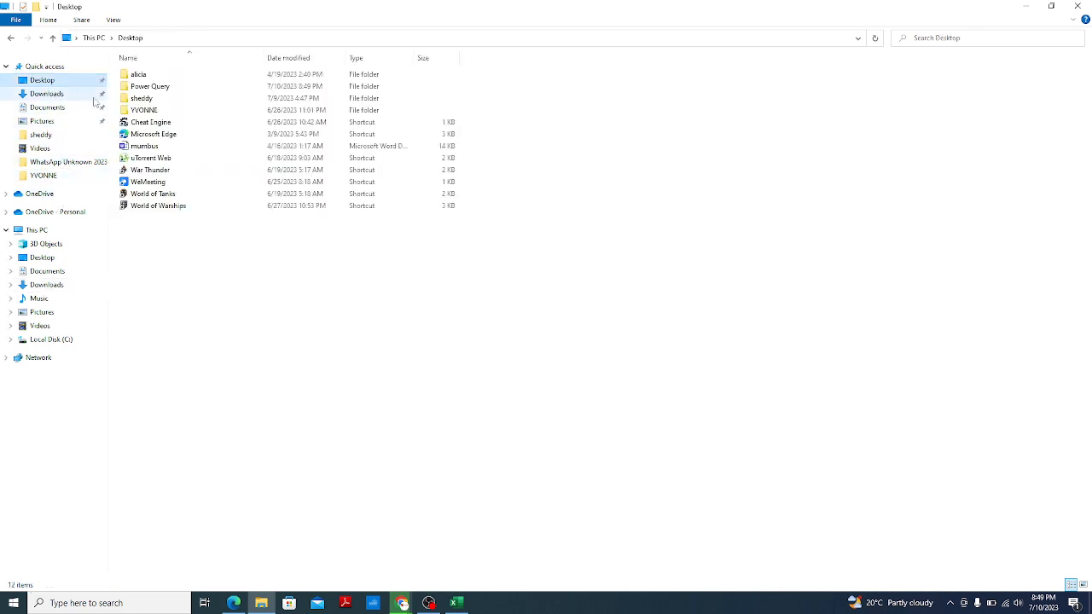
{"action": "double_click", "coordinate": [157, 87]}
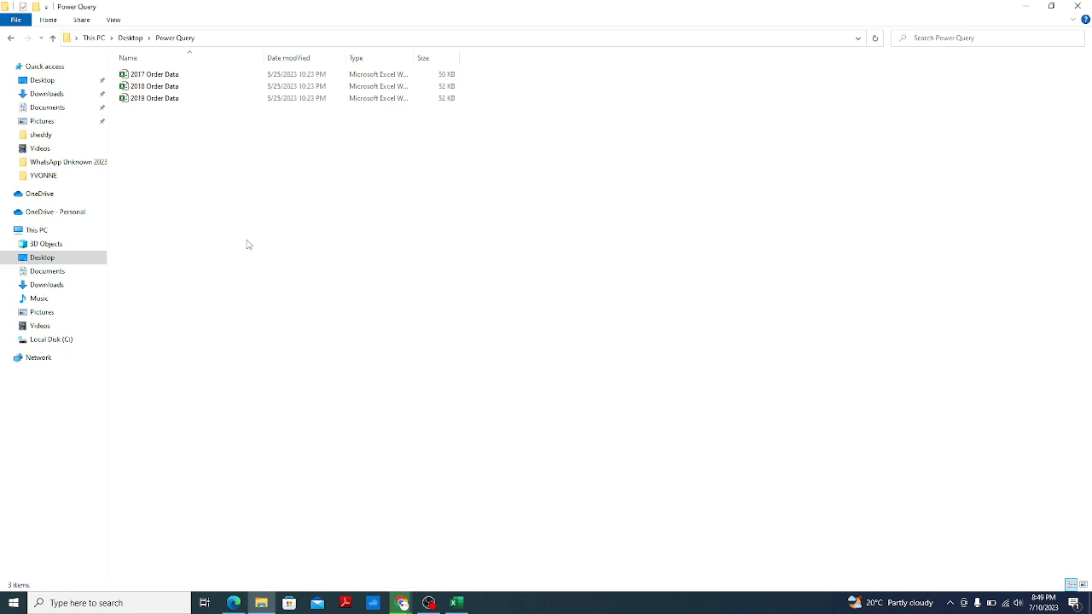
{"action": "left_click", "coordinate": [171, 78]}
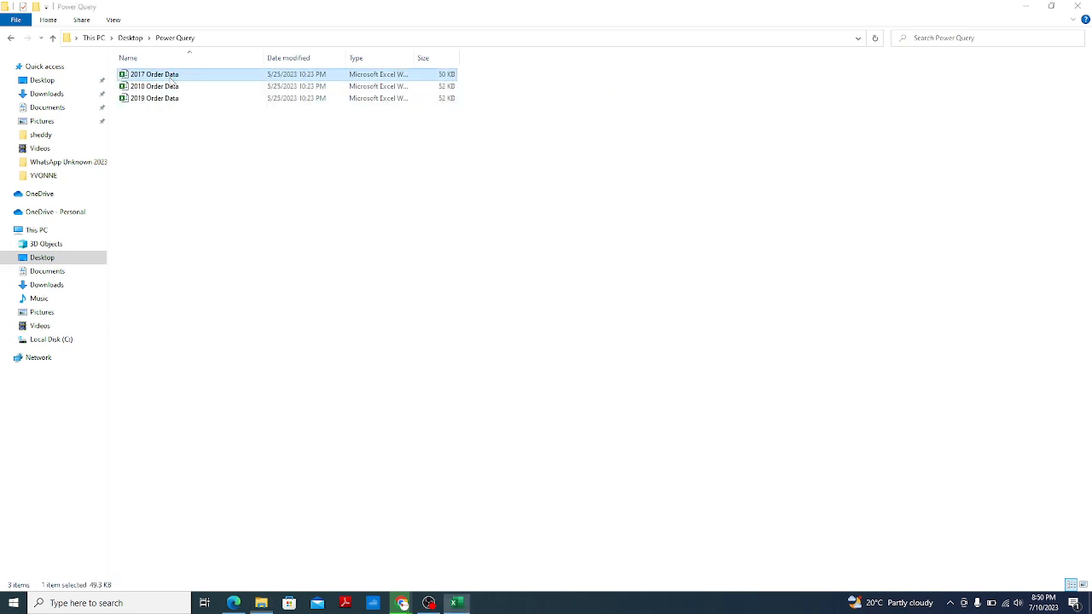
{"action": "left_click", "coordinate": [457, 604]}
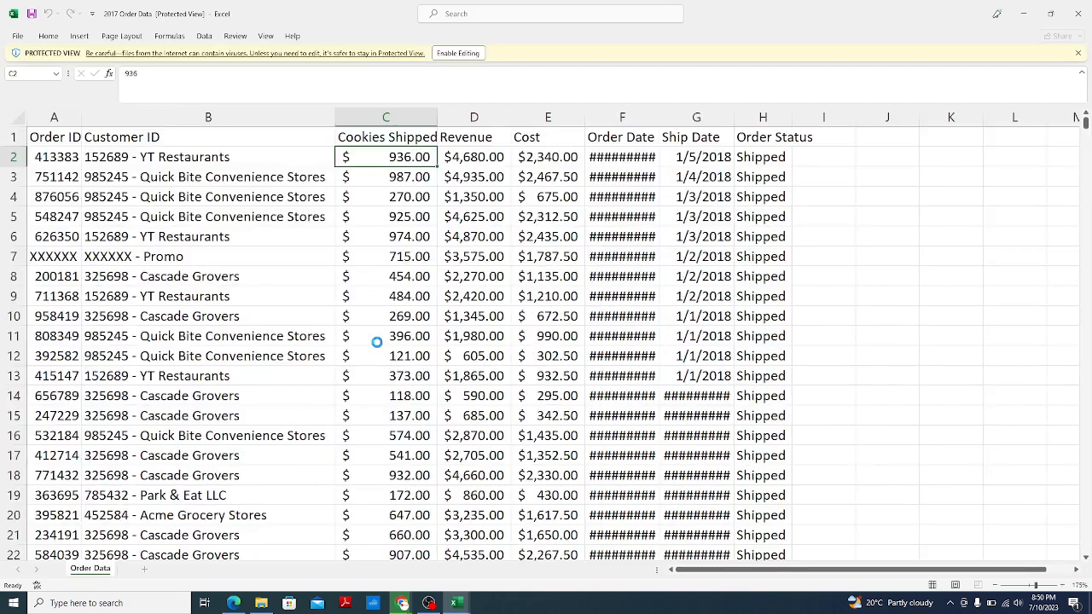
{"action": "left_click", "coordinate": [458, 53]}
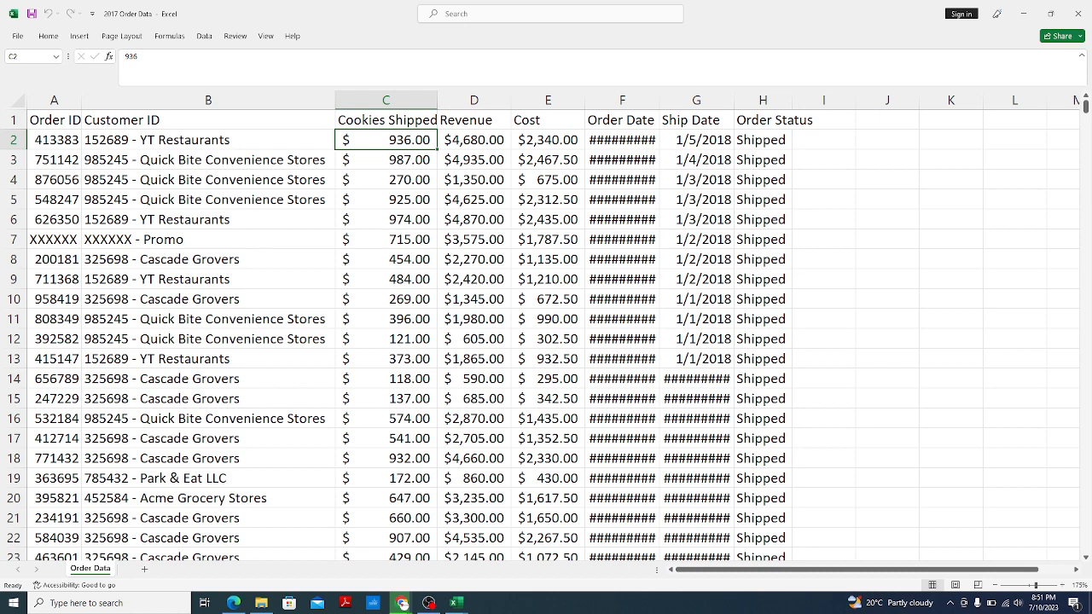
Autofit the widths of the Order ID, Cookies Shipped, Order Date and Ship Date columns
{"action": "left_click", "coordinate": [50, 124]}
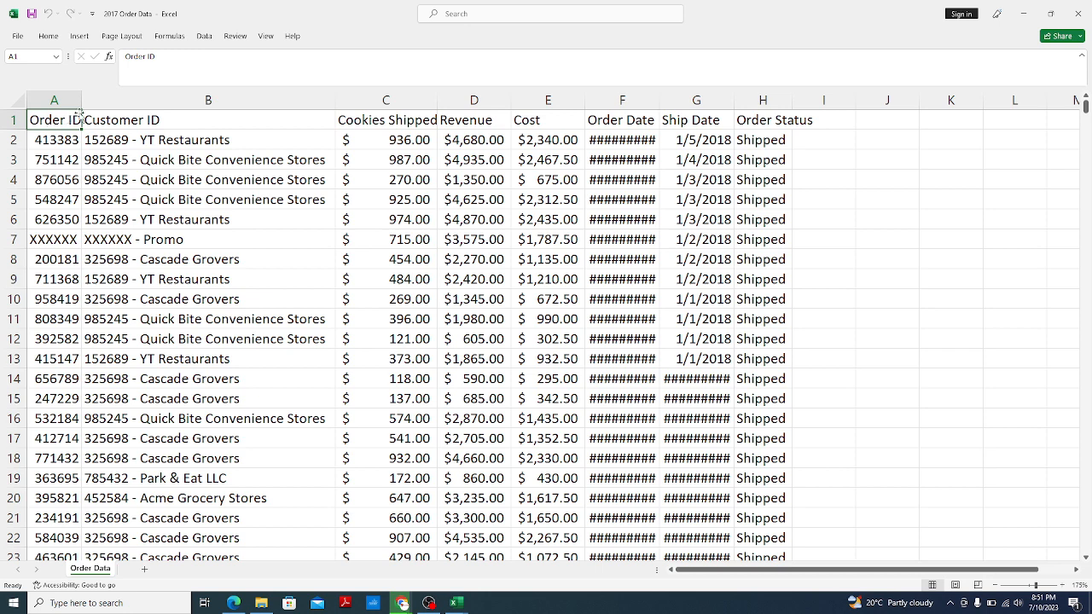
{"action": "double_click", "coordinate": [81, 113]}
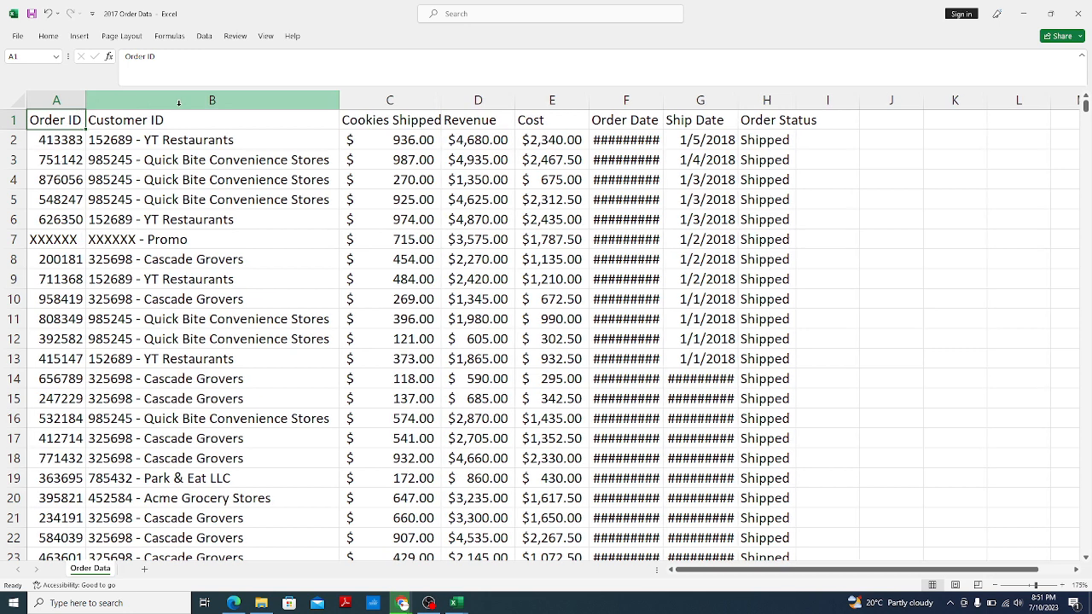
{"action": "double_click", "coordinate": [442, 101]}
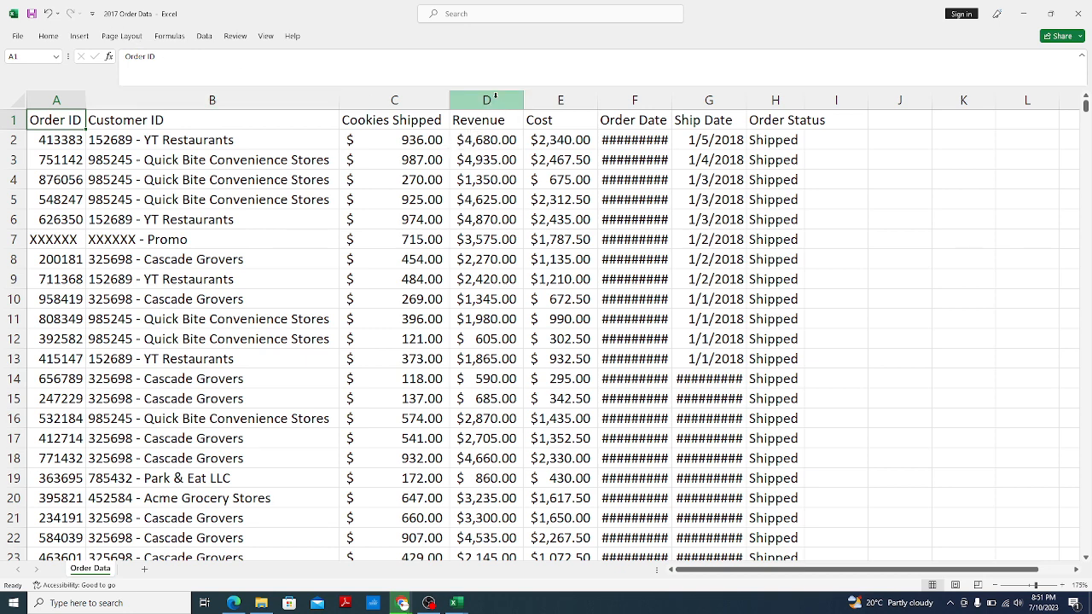
{"action": "left_click_drag", "start_coordinate": [670, 101], "coordinate": [670, 101]}
{"action": "double_click", "coordinate": [670, 101]}
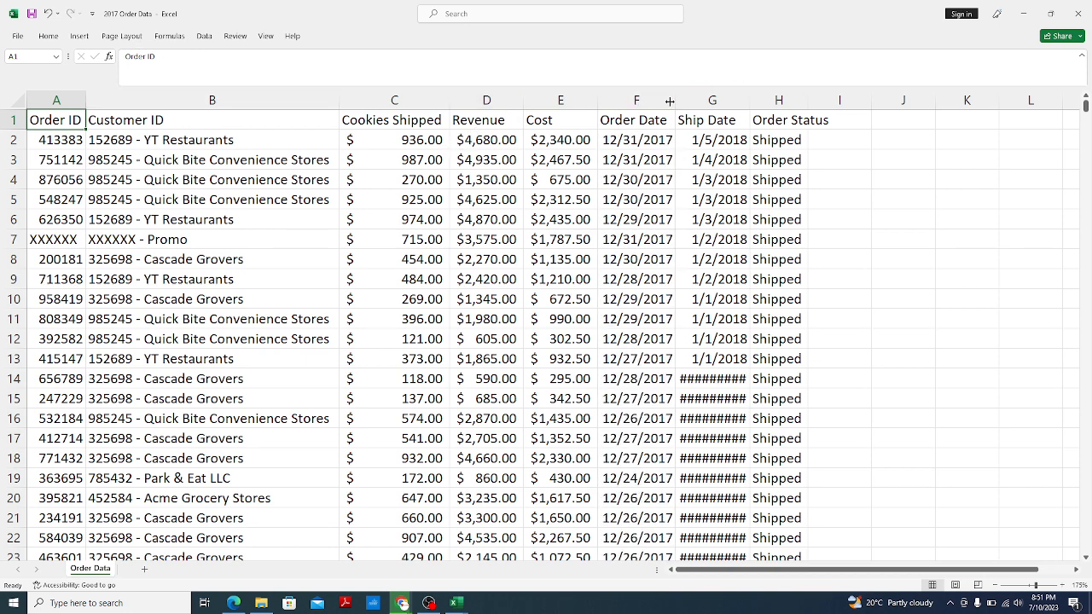
{"action": "double_click", "coordinate": [750, 100]}
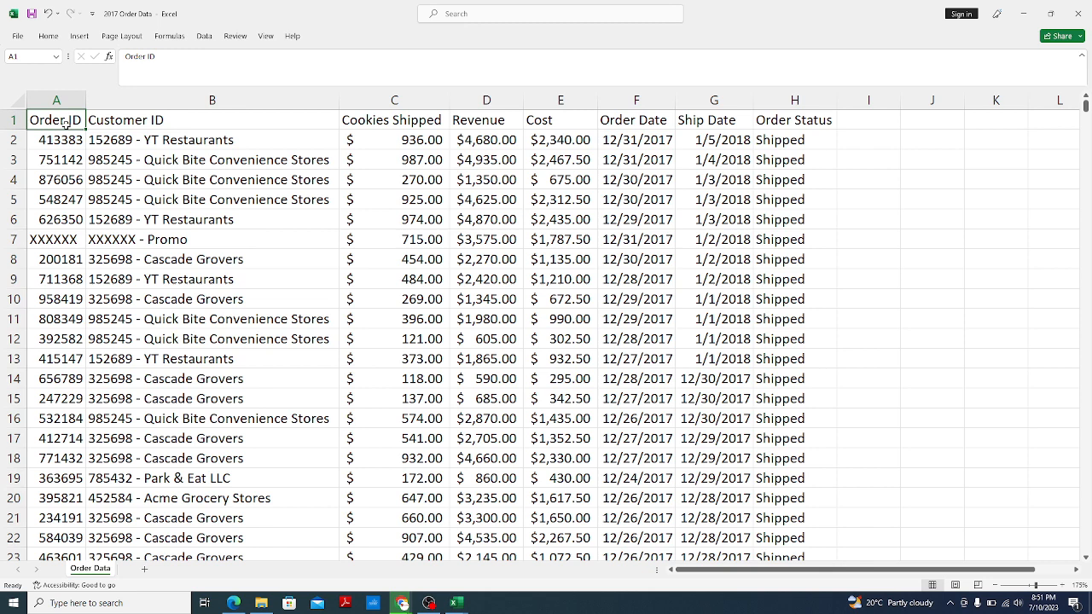
Review the column headers in row 1, from Order ID through Order Status, one by one
{"action": "left_click_drag", "start_coordinate": [64, 122], "coordinate": [774, 120]}
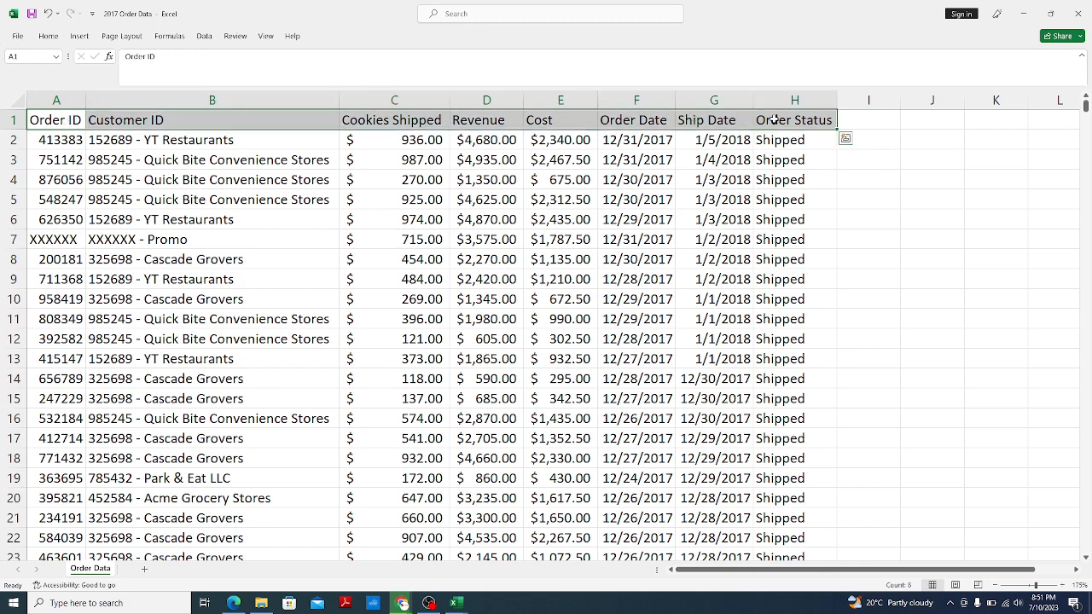
{"action": "left_click", "coordinate": [56, 118]}
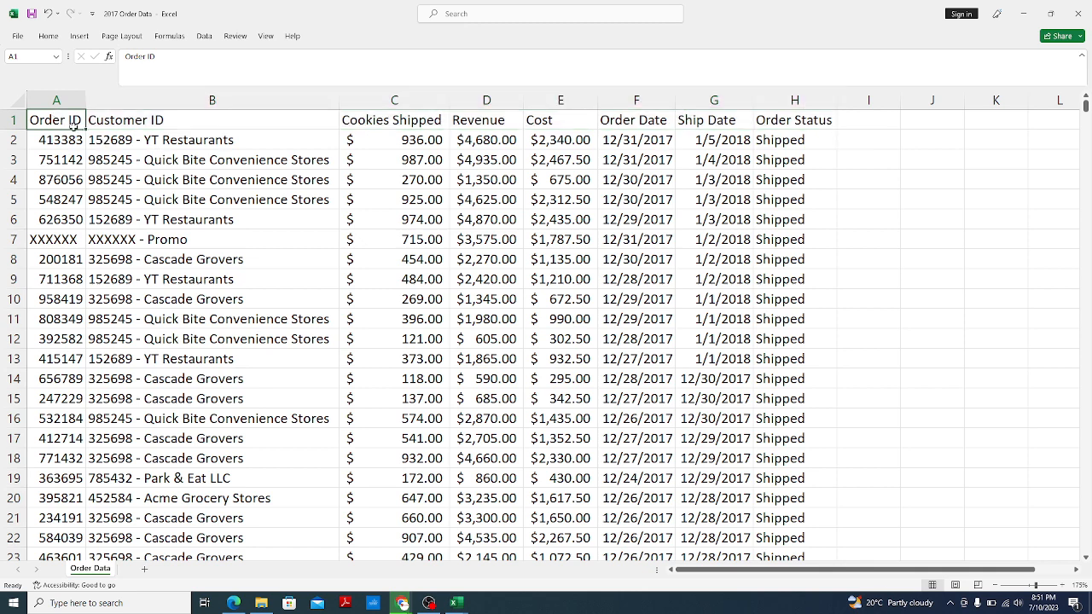
{"action": "left_click", "coordinate": [145, 129]}
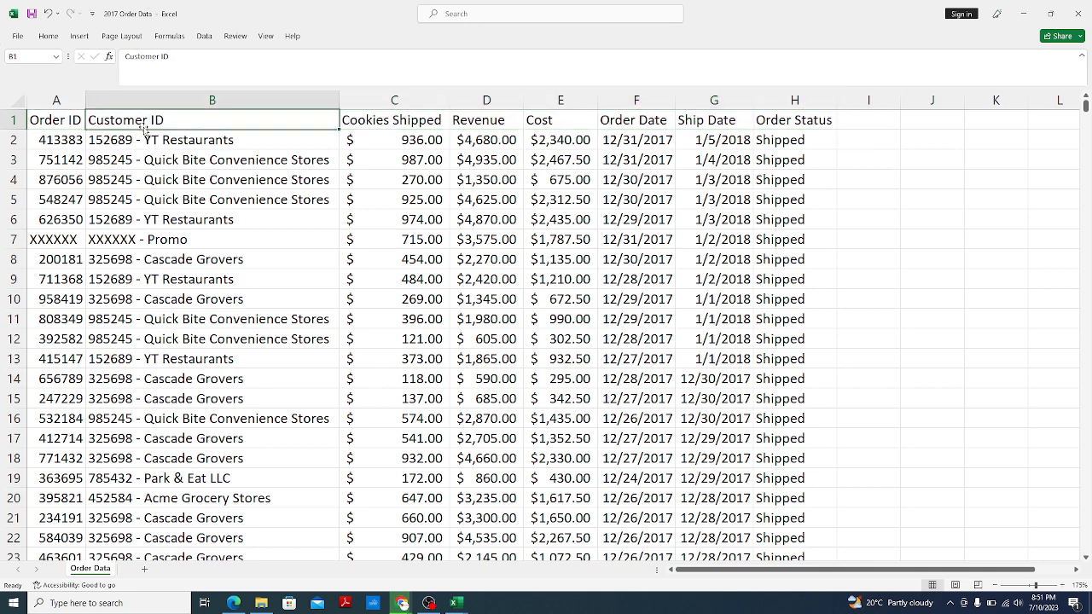
{"action": "left_click", "coordinate": [387, 122]}
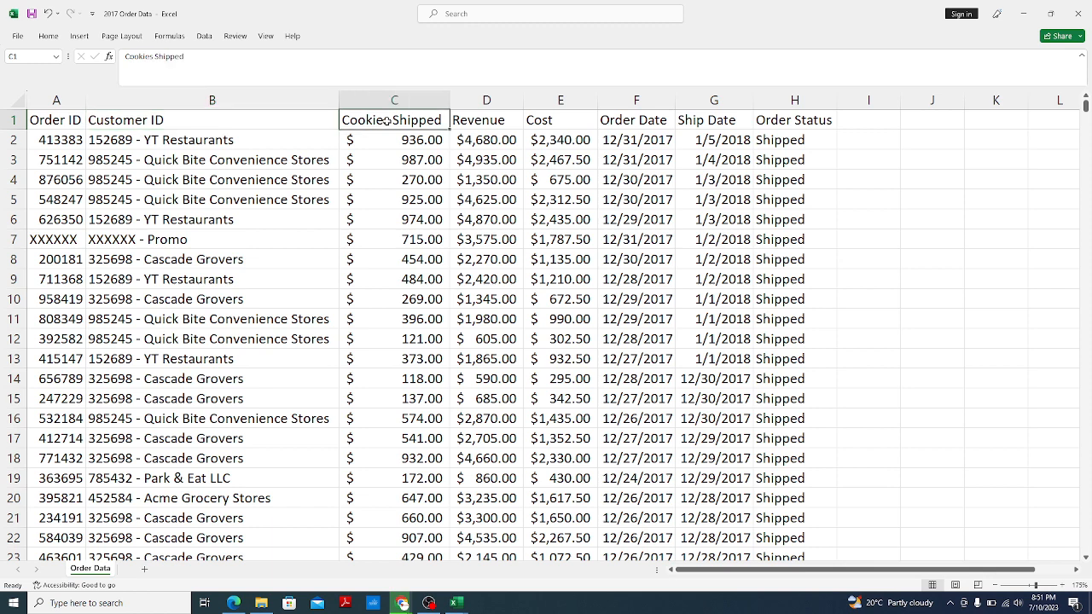
{"action": "left_click", "coordinate": [475, 119]}
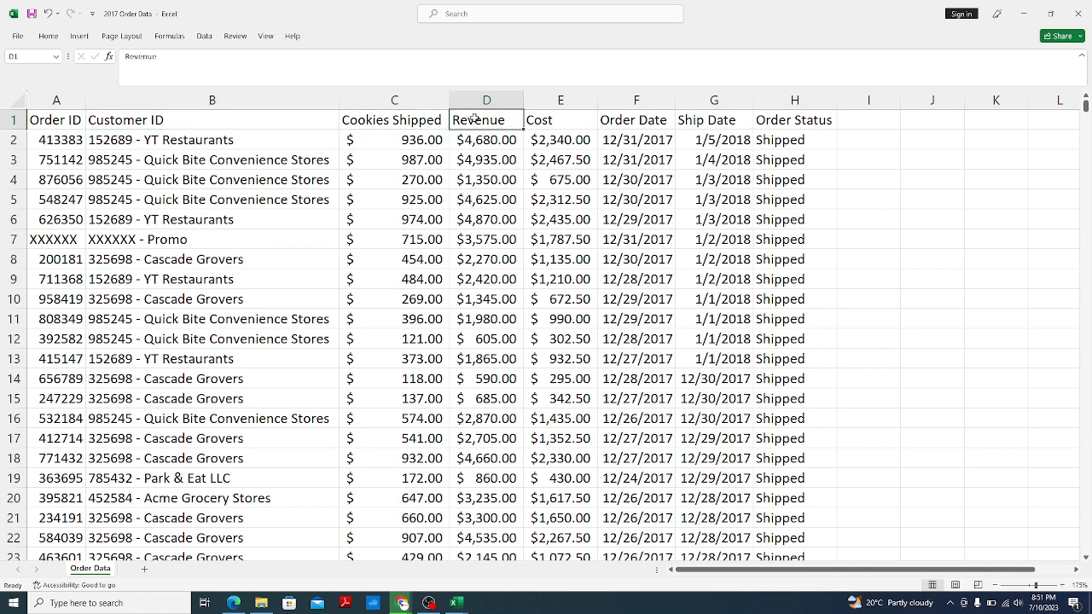
{"action": "left_click", "coordinate": [551, 119]}
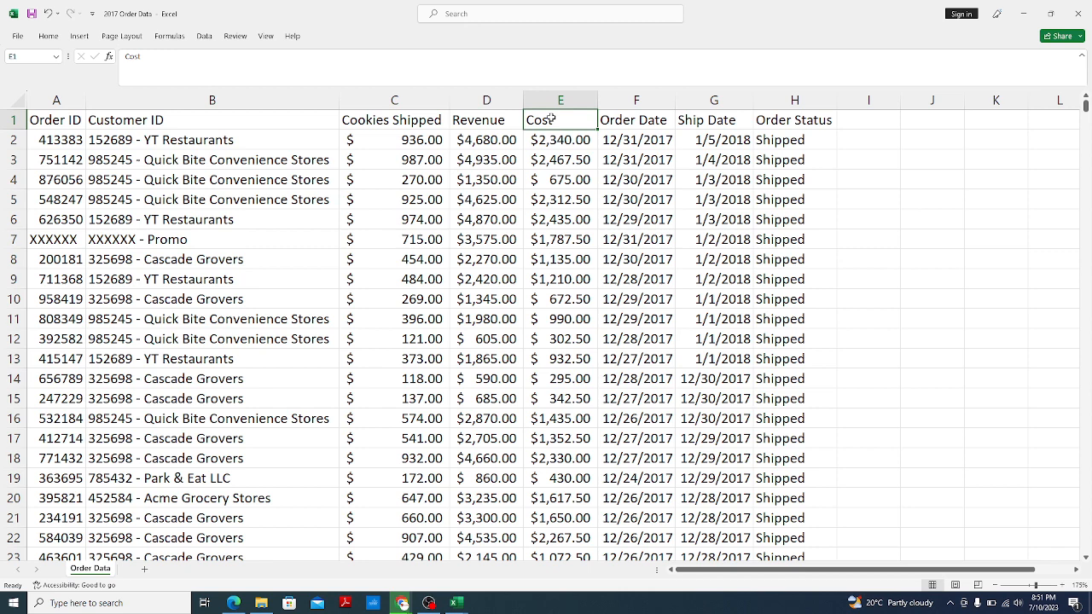
{"action": "left_click", "coordinate": [630, 120]}
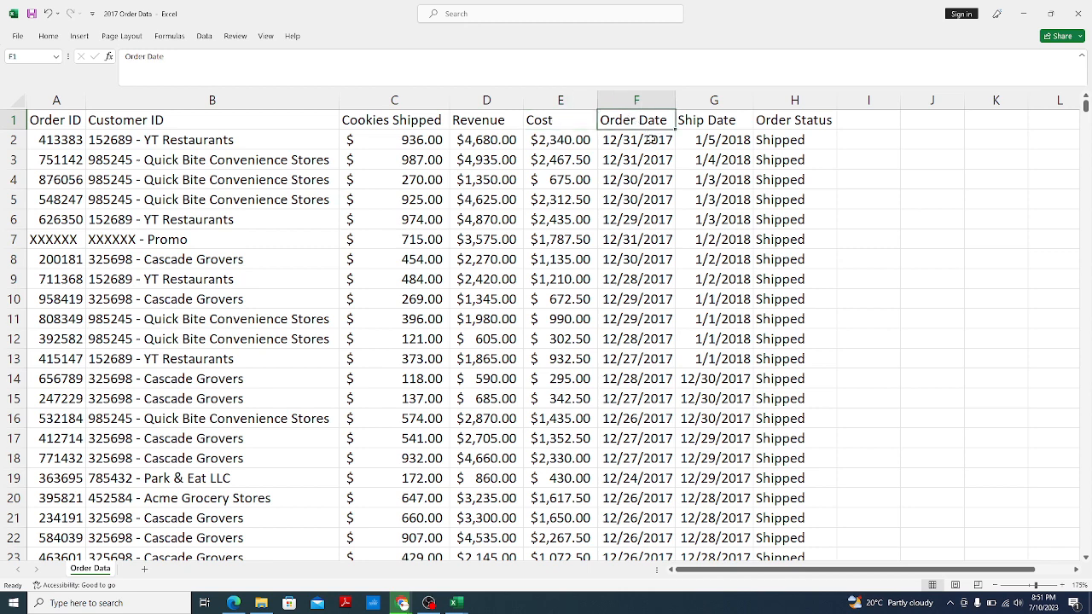
{"action": "left_click", "coordinate": [710, 121]}
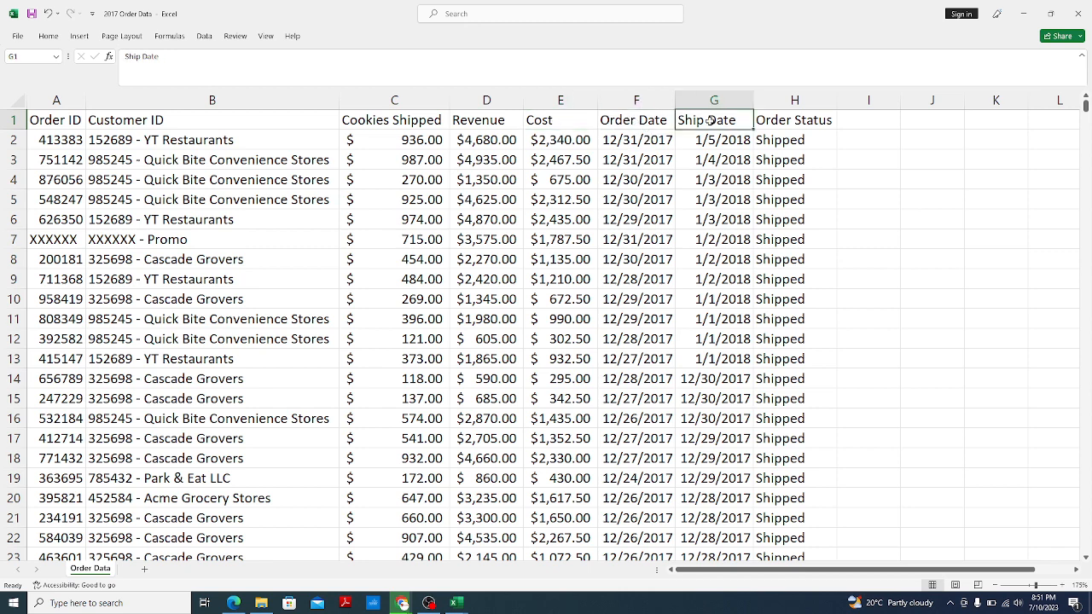
{"action": "left_click", "coordinate": [783, 119]}
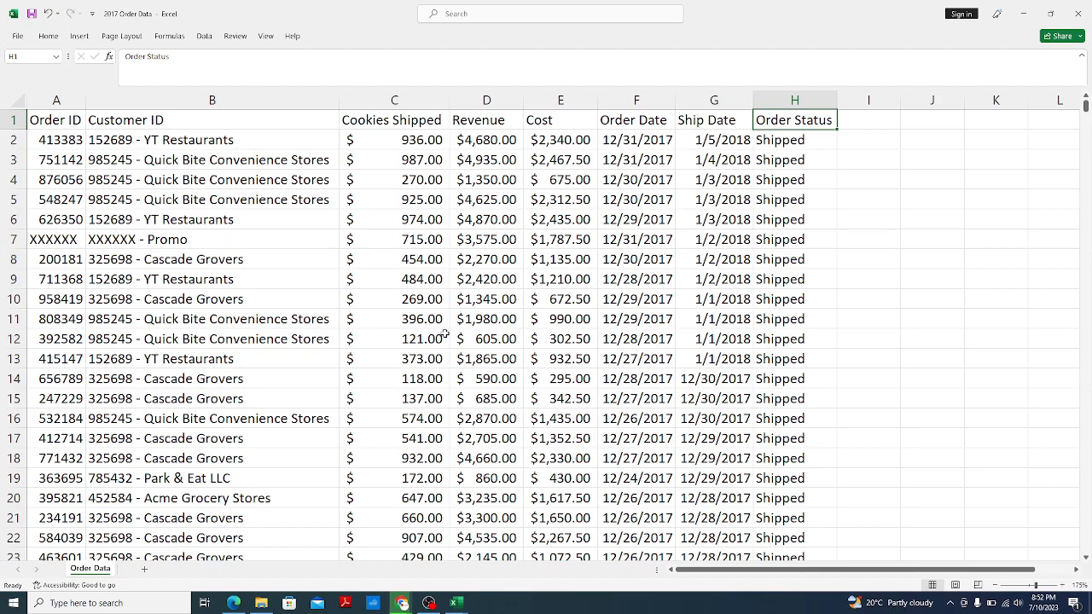
Look through the order records down to the last row of data and return to the header row
{"action": "scroll", "coordinate": [473, 536], "scroll_direction": "down", "scroll_amount": 17}
{"action": "scroll", "coordinate": [473, 536], "scroll_direction": "down", "scroll_amount": 20}
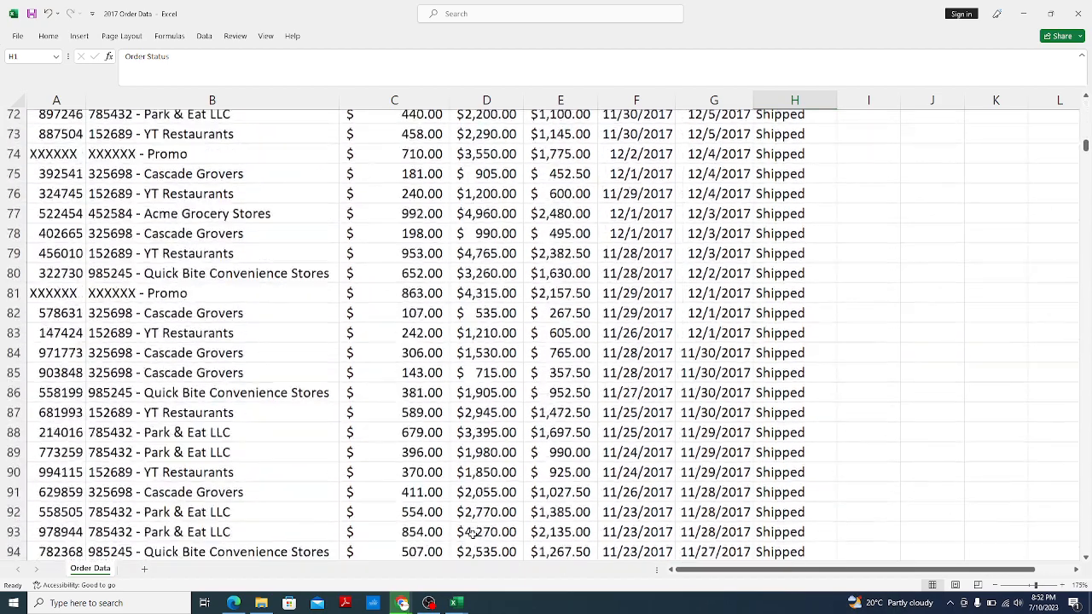
{"action": "scroll", "coordinate": [474, 538], "scroll_direction": "down", "scroll_amount": 19}
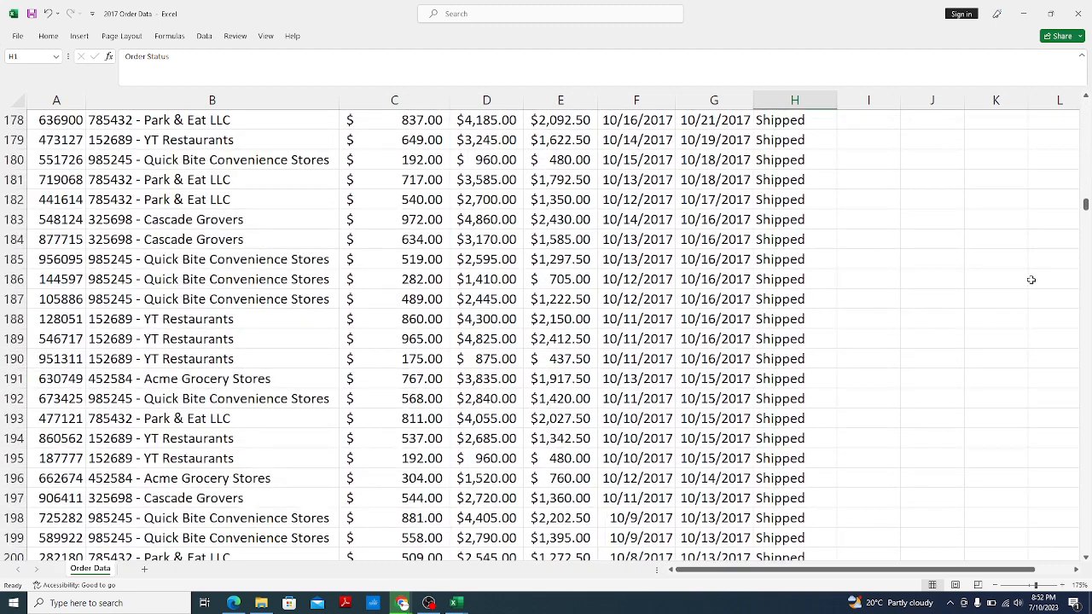
{"action": "left_click", "coordinate": [417, 272]}
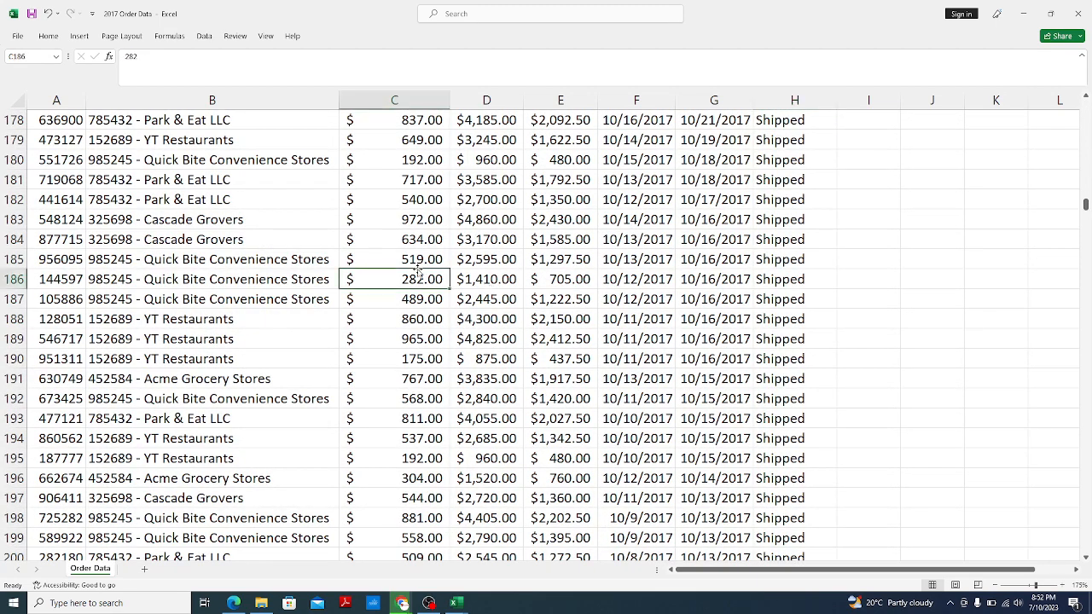
{"action": "key", "text": "ctrl+Down"}
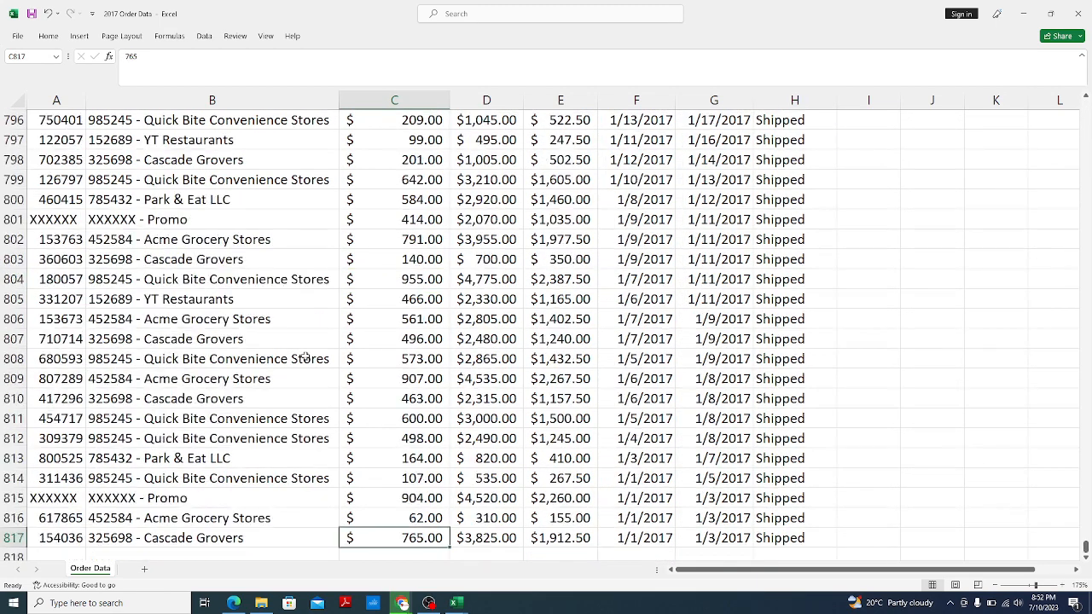
{"action": "scroll", "coordinate": [305, 360], "scroll_direction": "down", "scroll_amount": 2}
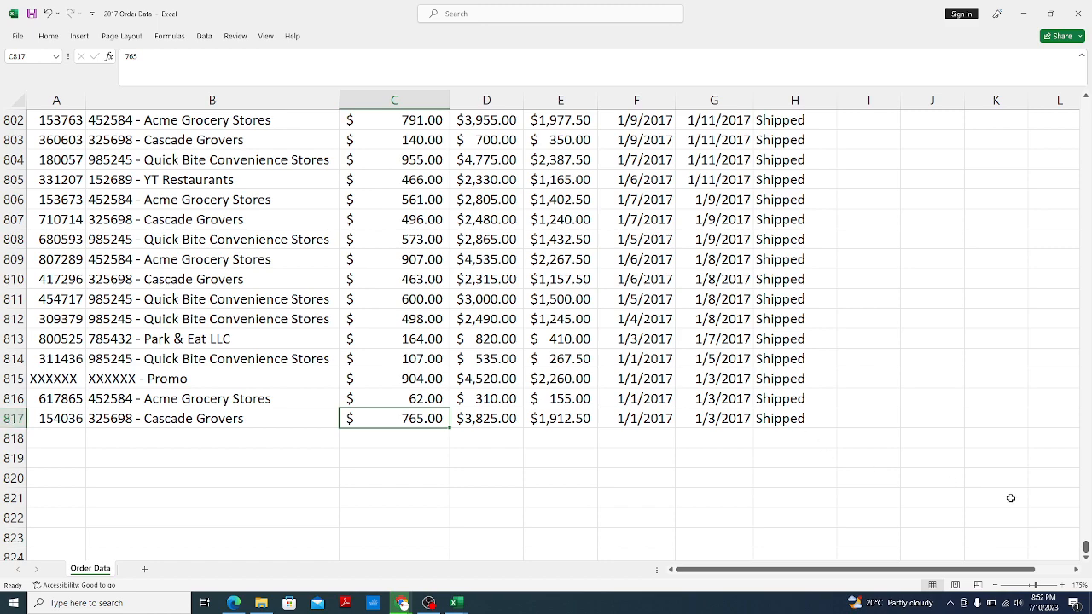
{"action": "left_click_drag", "start_coordinate": [1086, 544], "coordinate": [1085, 107]}
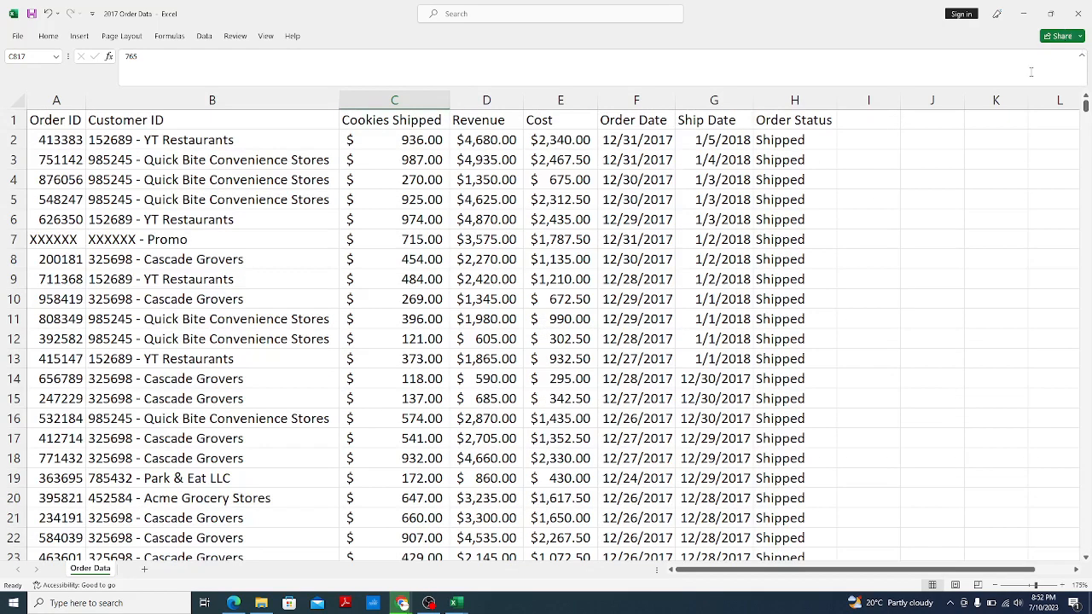
Add filters to the header row from Order ID to Order Status (A1:H1)
{"action": "left_click_drag", "start_coordinate": [53, 120], "coordinate": [820, 103]}
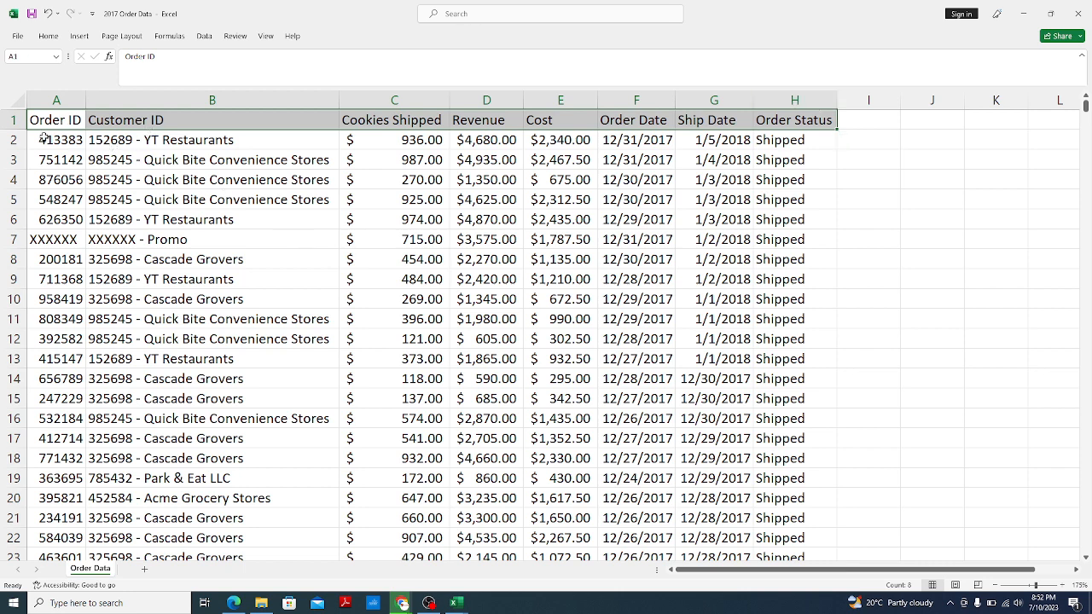
{"action": "left_click_drag", "start_coordinate": [47, 128], "coordinate": [784, 125]}
{"action": "left_click", "coordinate": [76, 38]}
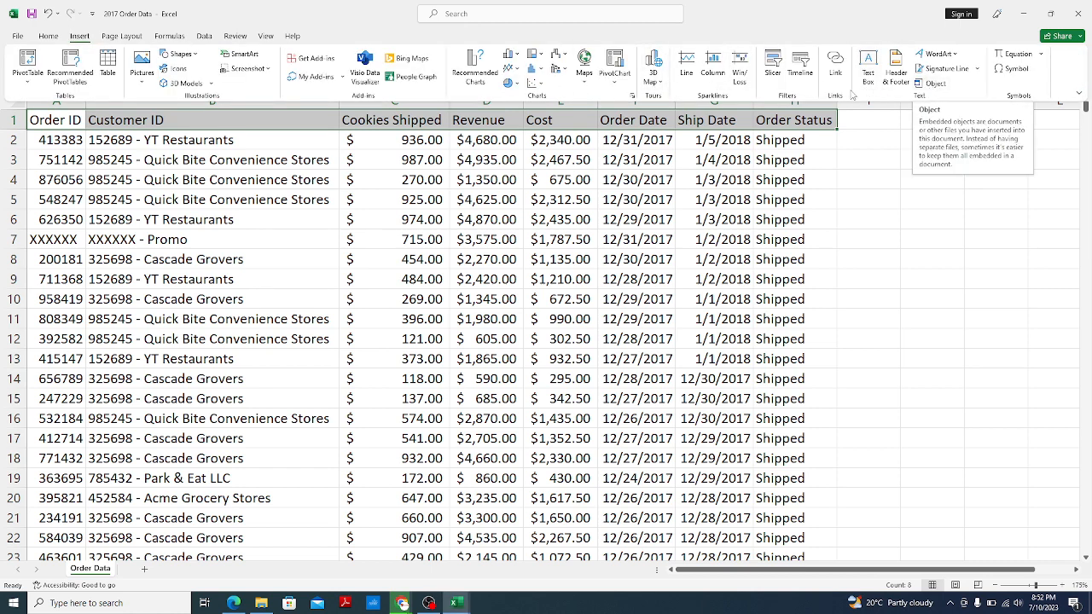
{"action": "left_click", "coordinate": [77, 38]}
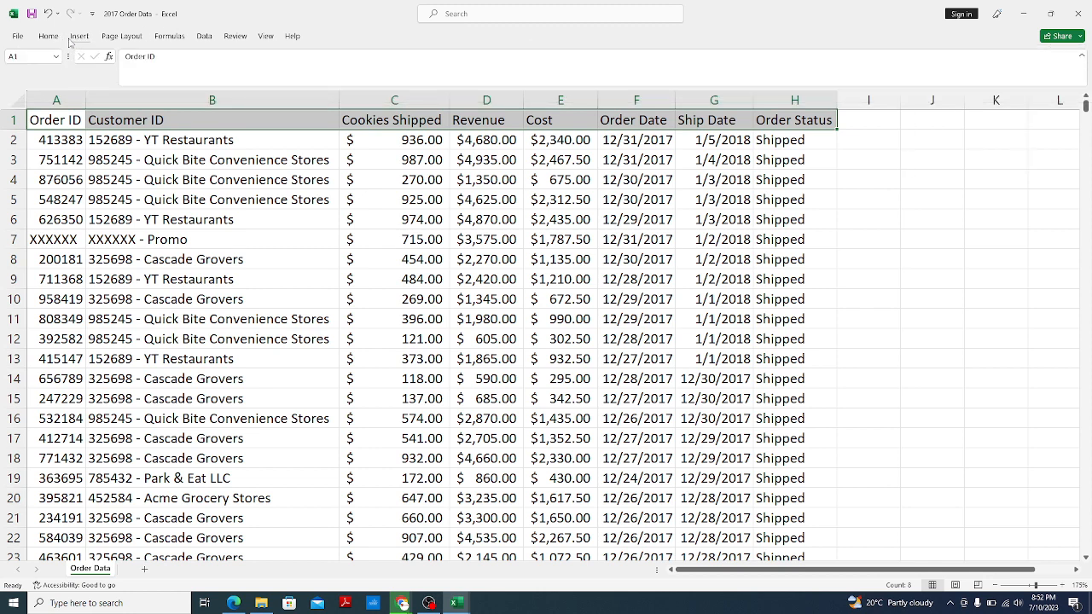
{"action": "left_click", "coordinate": [48, 36]}
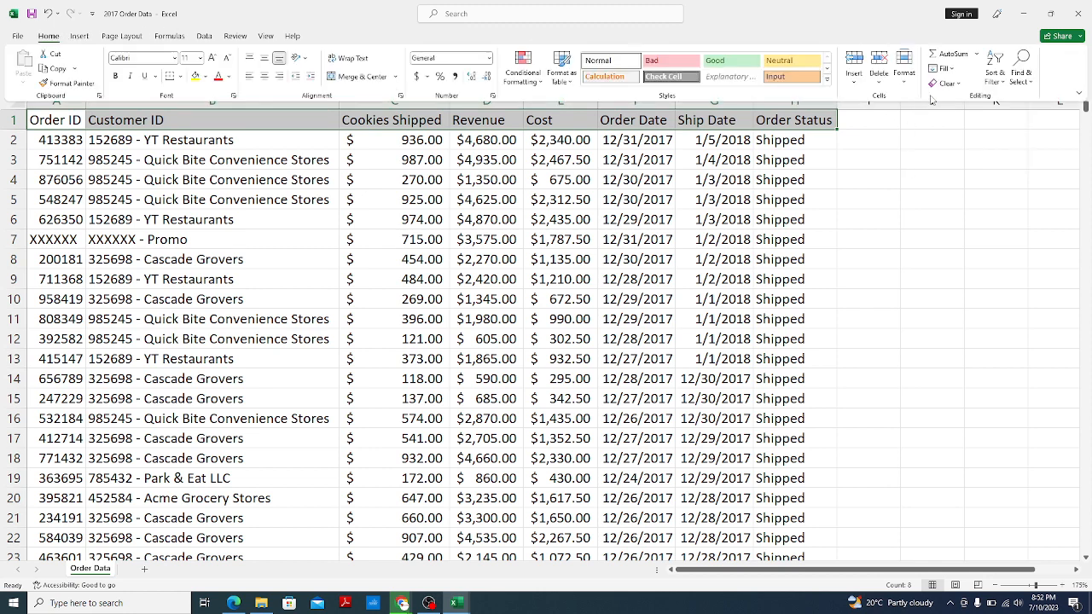
{"action": "left_click", "coordinate": [994, 66]}
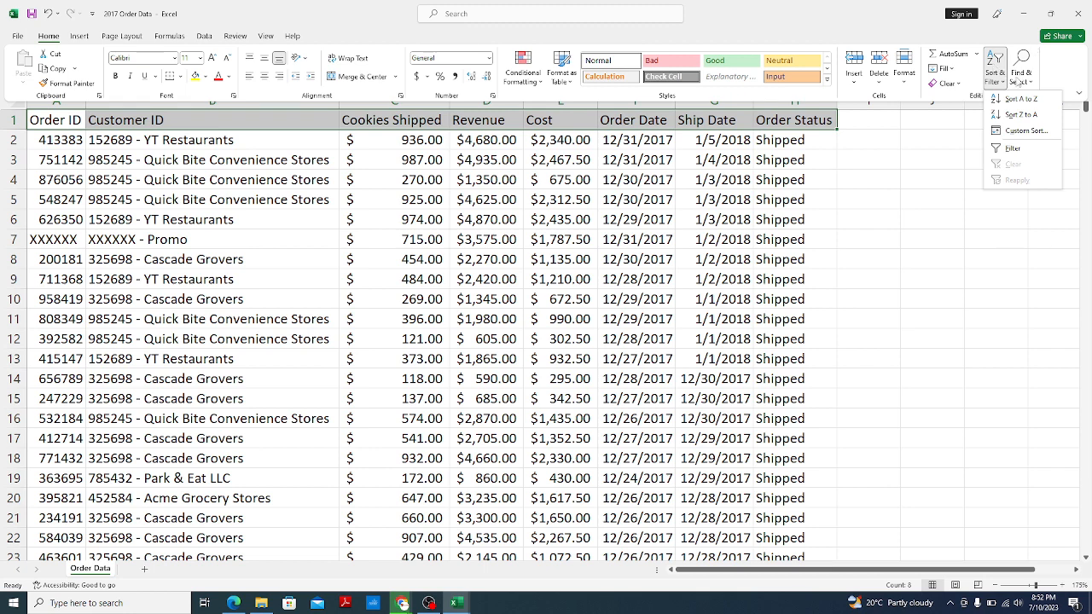
{"action": "left_click", "coordinate": [1012, 149]}
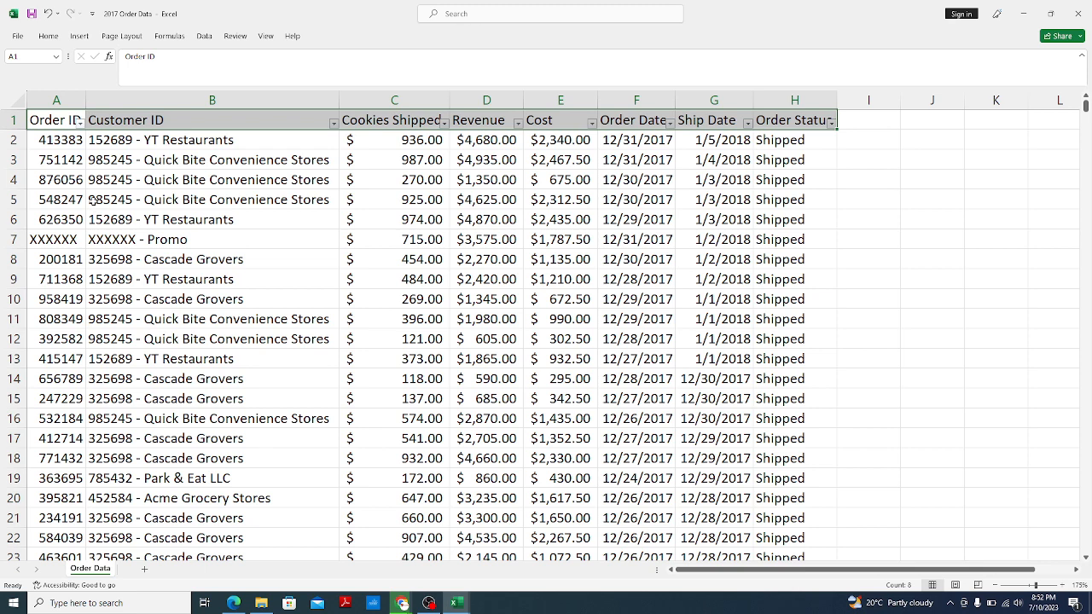
Check the values in the Order ID filter list and filter the column to only the XXXXXX entries
{"action": "left_click", "coordinate": [79, 122]}
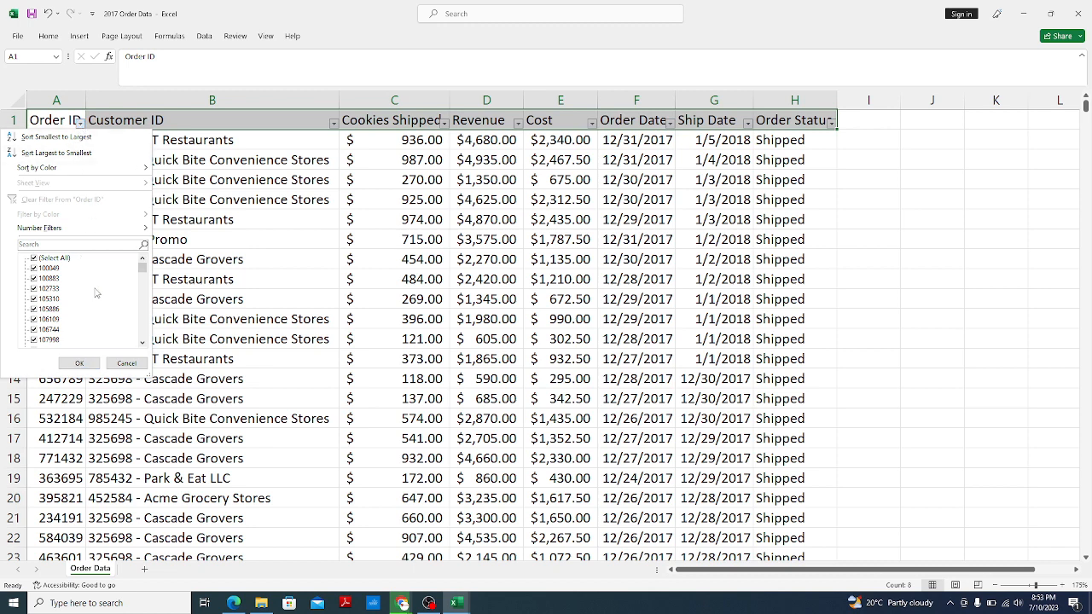
{"action": "scroll", "coordinate": [127, 286], "scroll_direction": "down", "scroll_amount": 5}
{"action": "scroll", "coordinate": [127, 288], "scroll_direction": "down", "scroll_amount": 20}
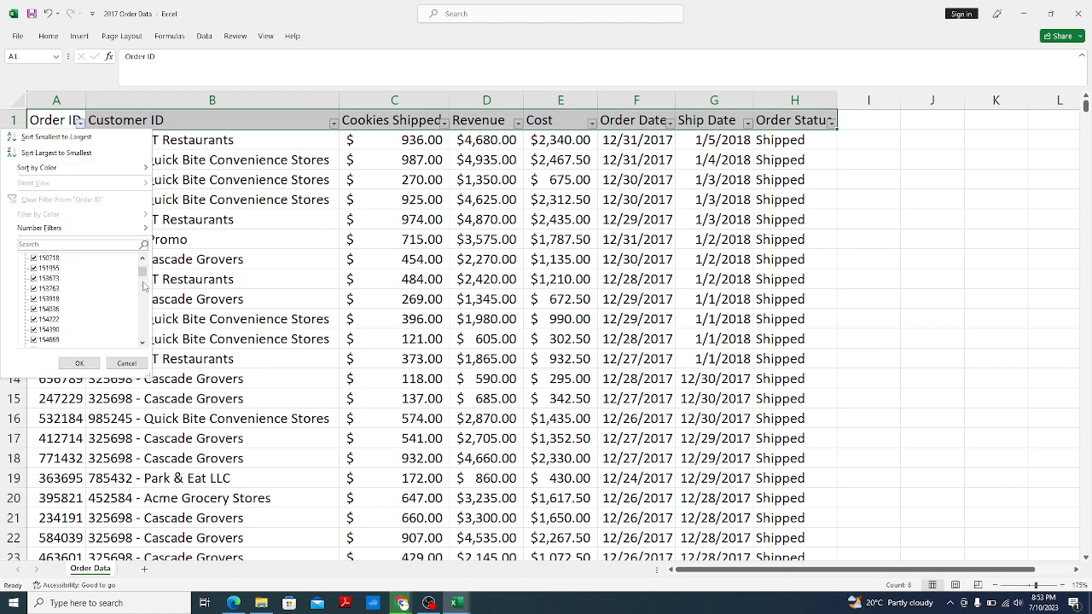
{"action": "scroll", "coordinate": [111, 292], "scroll_direction": "up", "scroll_amount": 2}
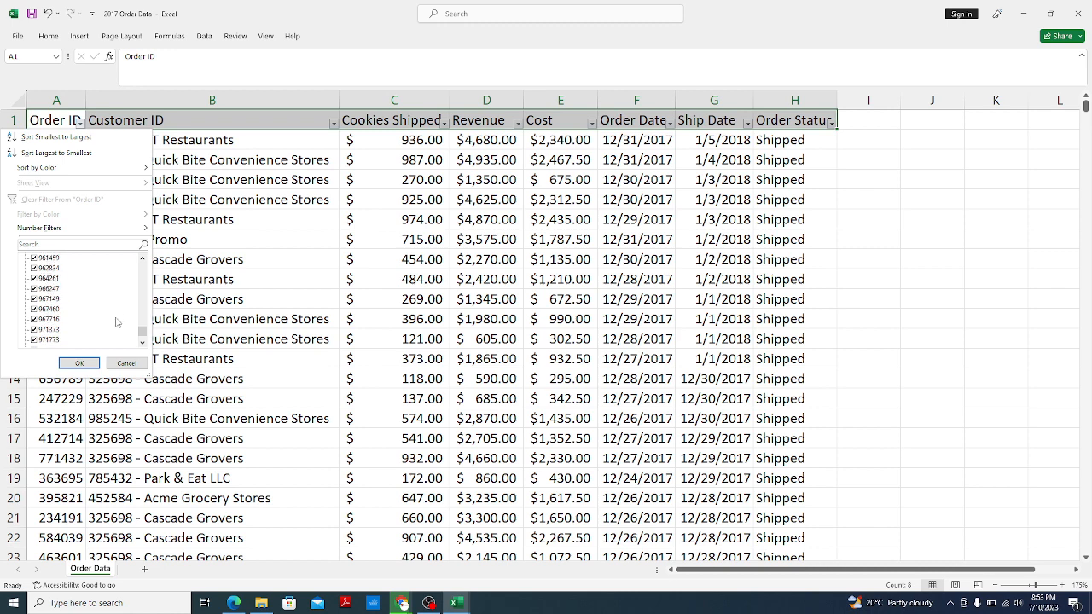
{"action": "left_click_drag", "start_coordinate": [143, 331], "coordinate": [141, 354]}
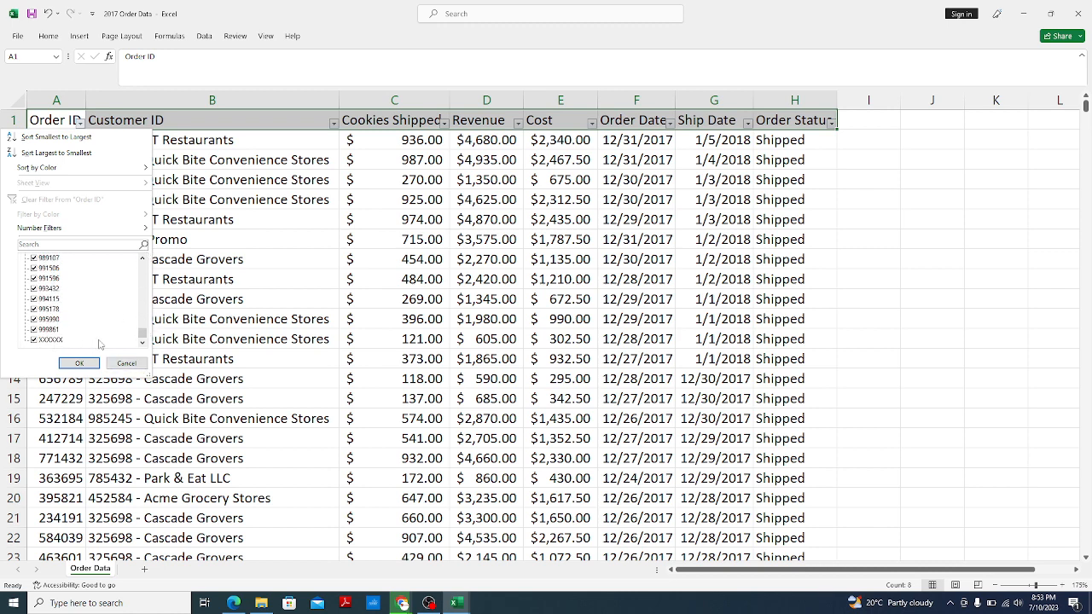
{"action": "scroll", "coordinate": [91, 341], "scroll_direction": "up", "scroll_amount": 10}
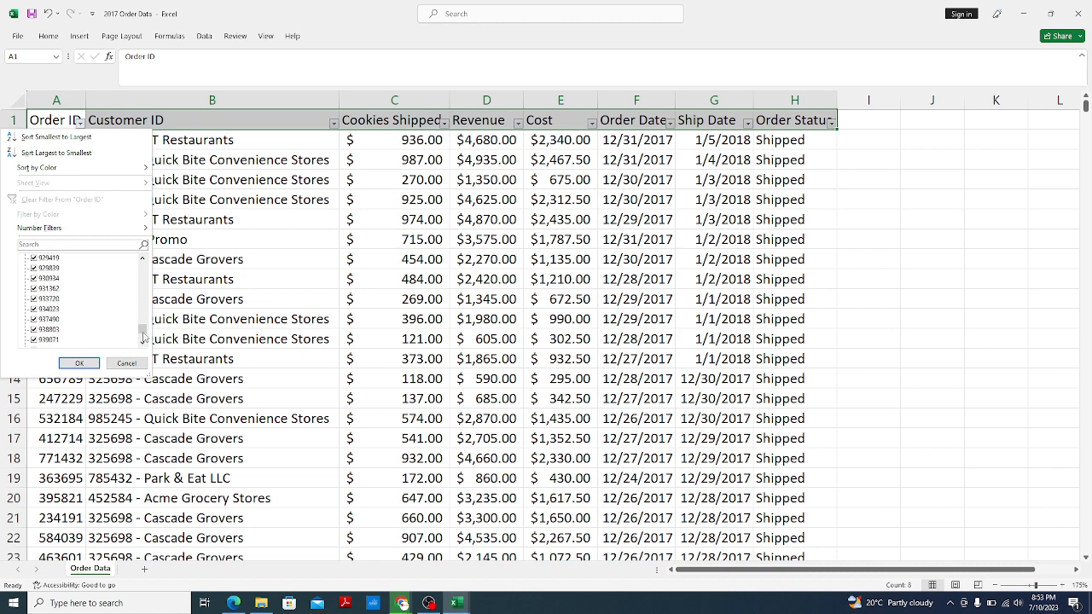
{"action": "left_click_drag", "start_coordinate": [143, 335], "coordinate": [143, 266]}
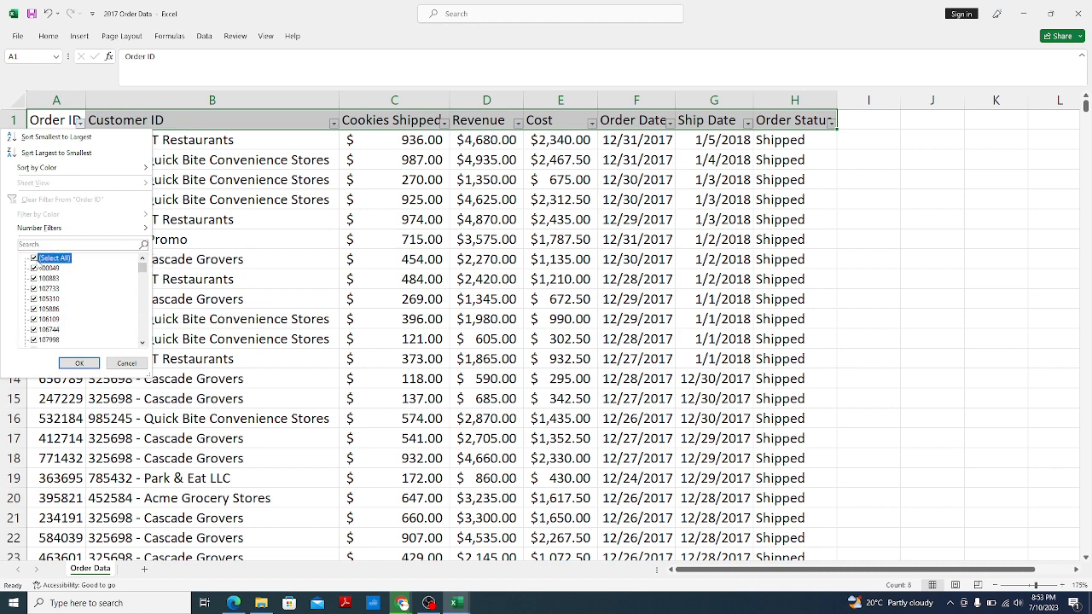
{"action": "left_click", "coordinate": [42, 260]}
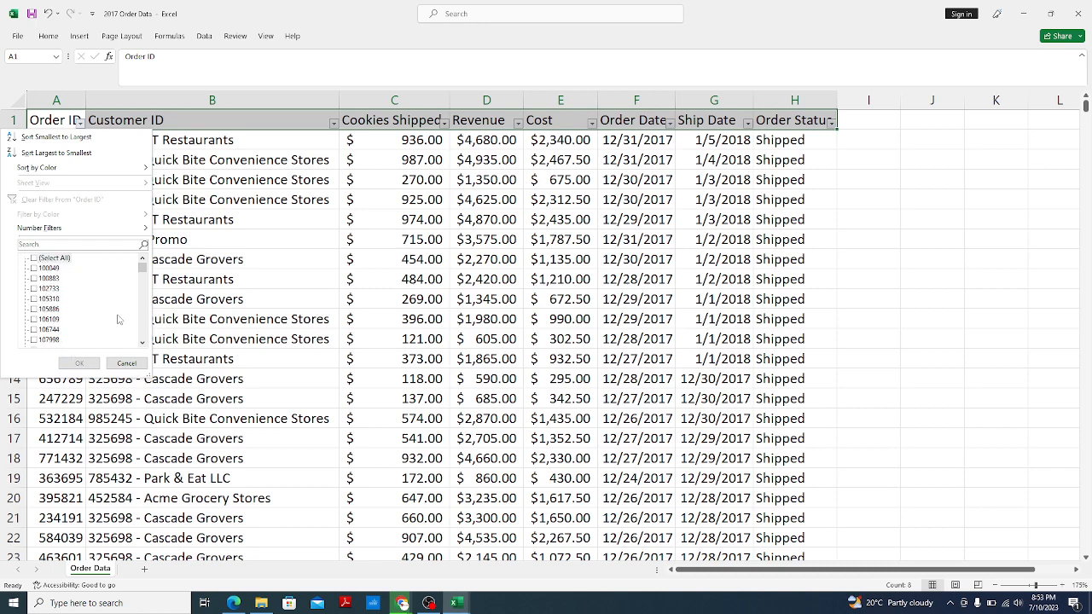
{"action": "left_click_drag", "start_coordinate": [144, 269], "coordinate": [147, 344]}
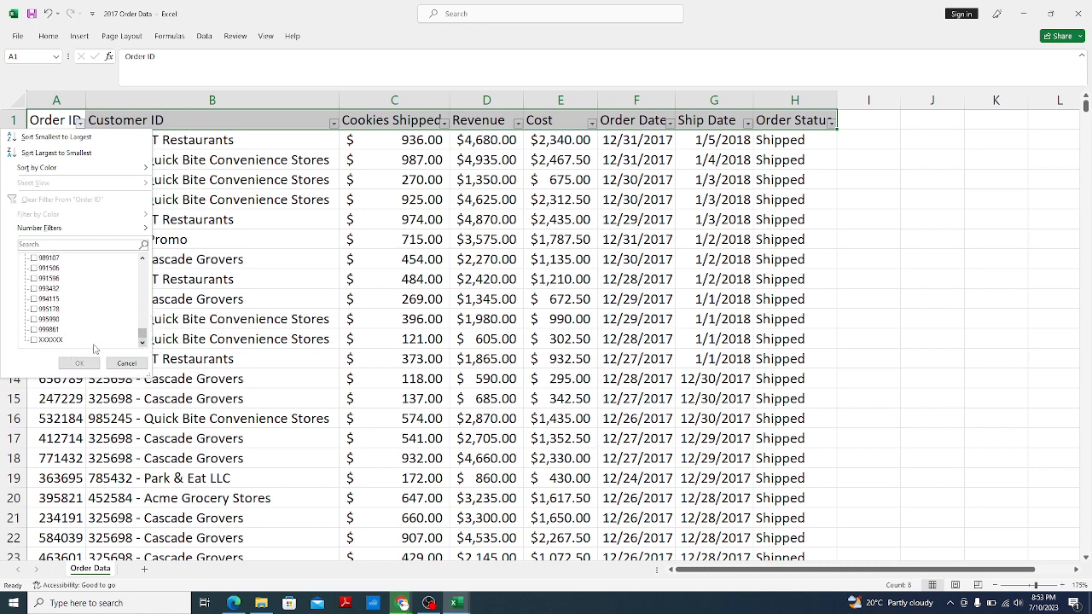
{"action": "left_click", "coordinate": [38, 341]}
{"action": "left_click", "coordinate": [79, 365]}
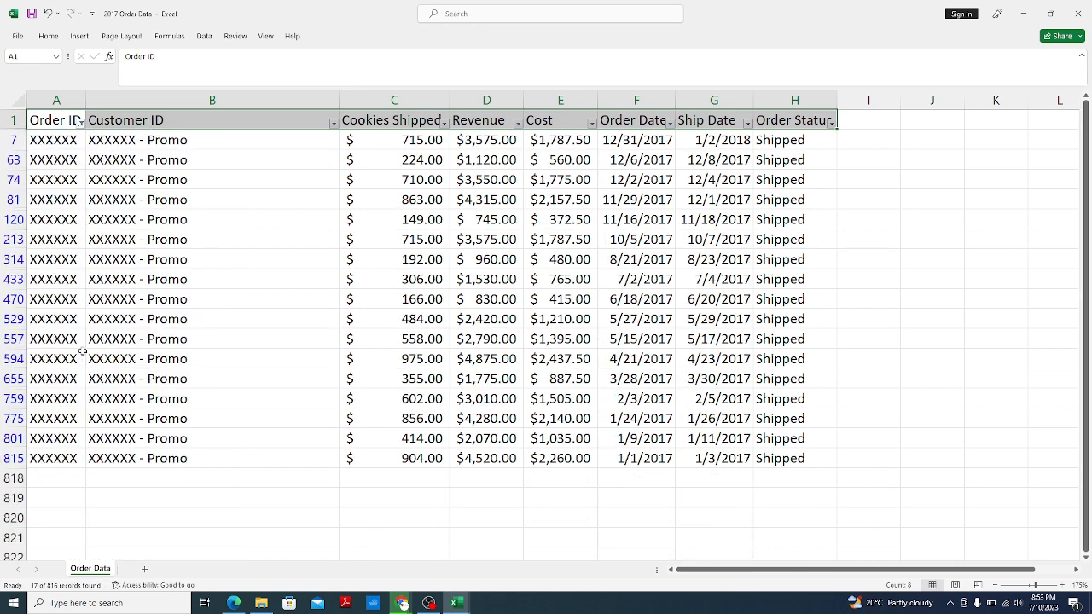
Examine the Order ID, Customer ID, Cookies Shipped and Revenue values of the filtered promo orders
{"action": "left_click", "coordinate": [82, 140]}
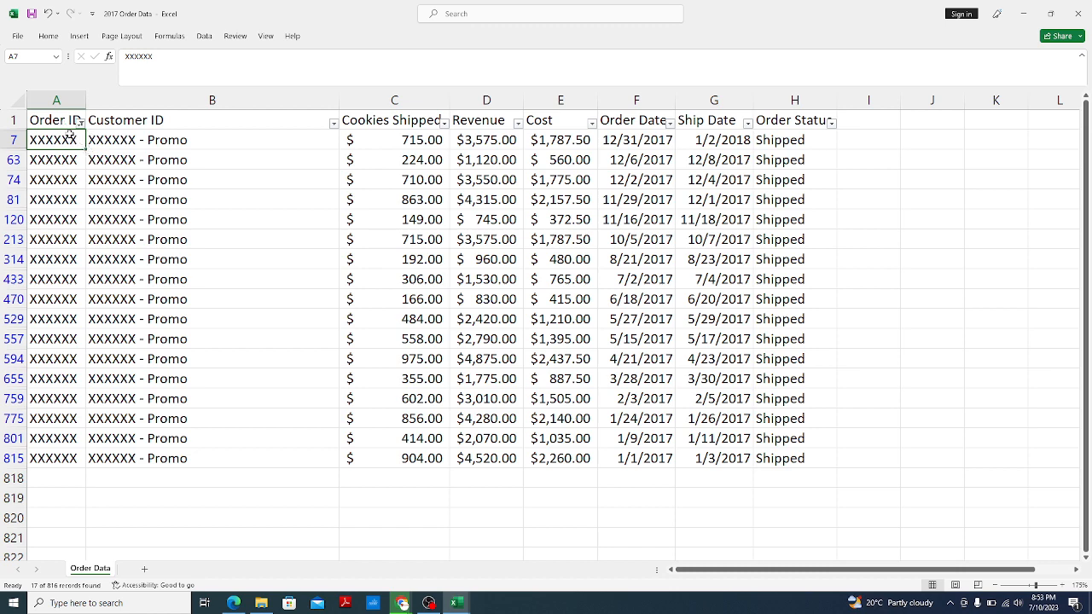
{"action": "left_click", "coordinate": [122, 142]}
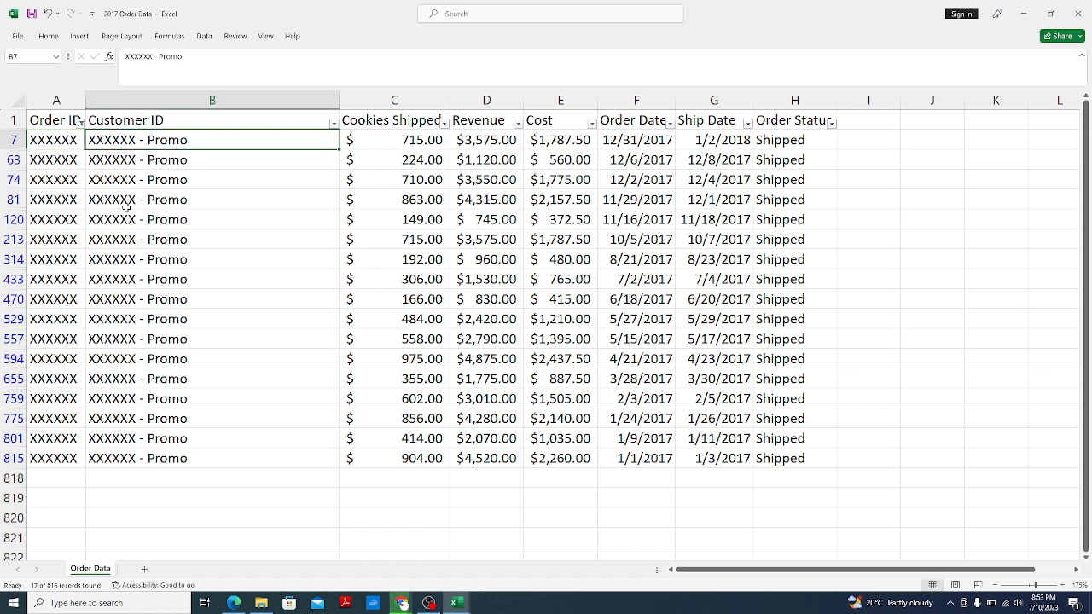
{"action": "left_click_drag", "start_coordinate": [66, 143], "coordinate": [73, 449]}
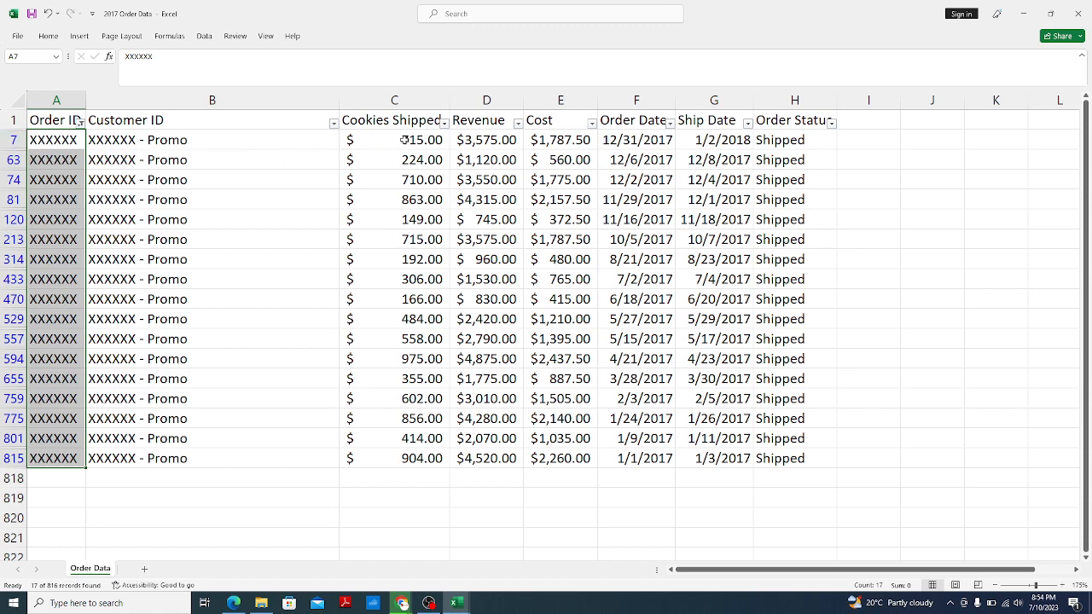
{"action": "left_click_drag", "start_coordinate": [404, 140], "coordinate": [431, 462]}
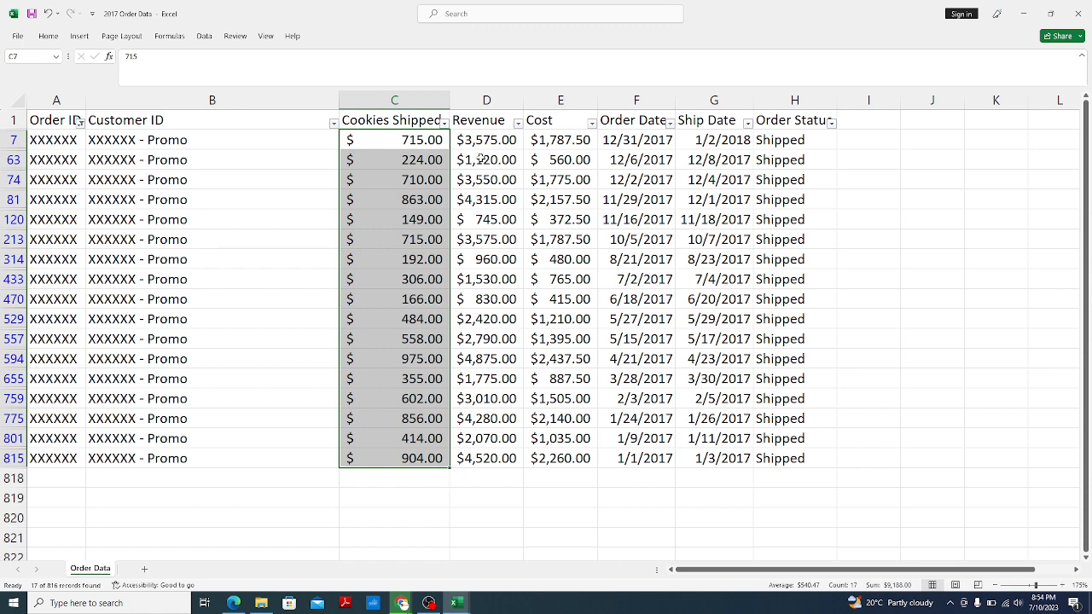
{"action": "left_click_drag", "start_coordinate": [483, 139], "coordinate": [485, 469]}
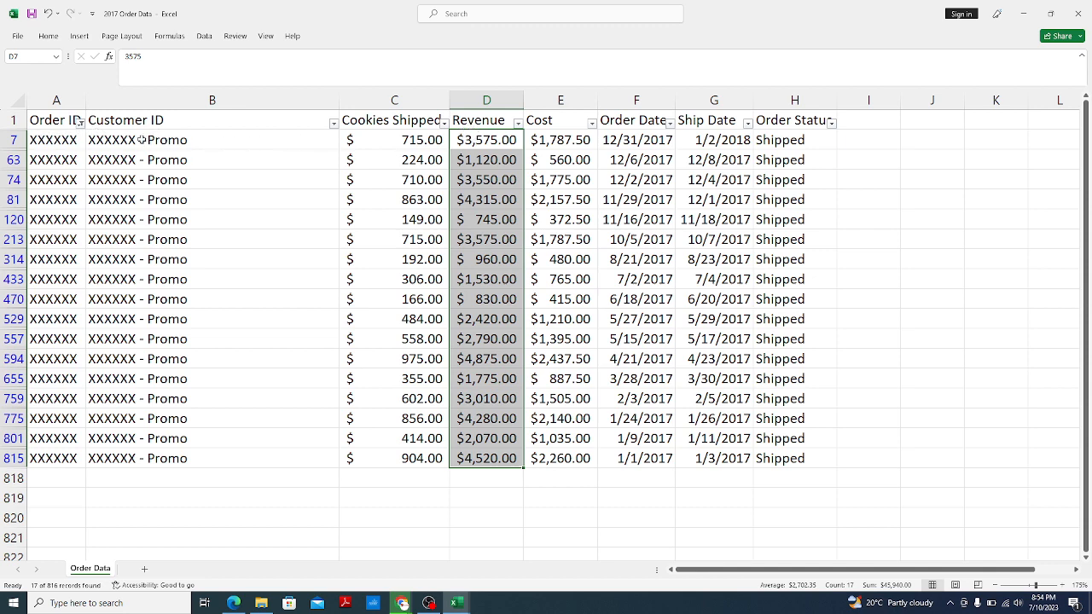
Delete all the filtered XXXXXX promo order rows, from row 7 through row 815
{"action": "left_click", "coordinate": [14, 140]}
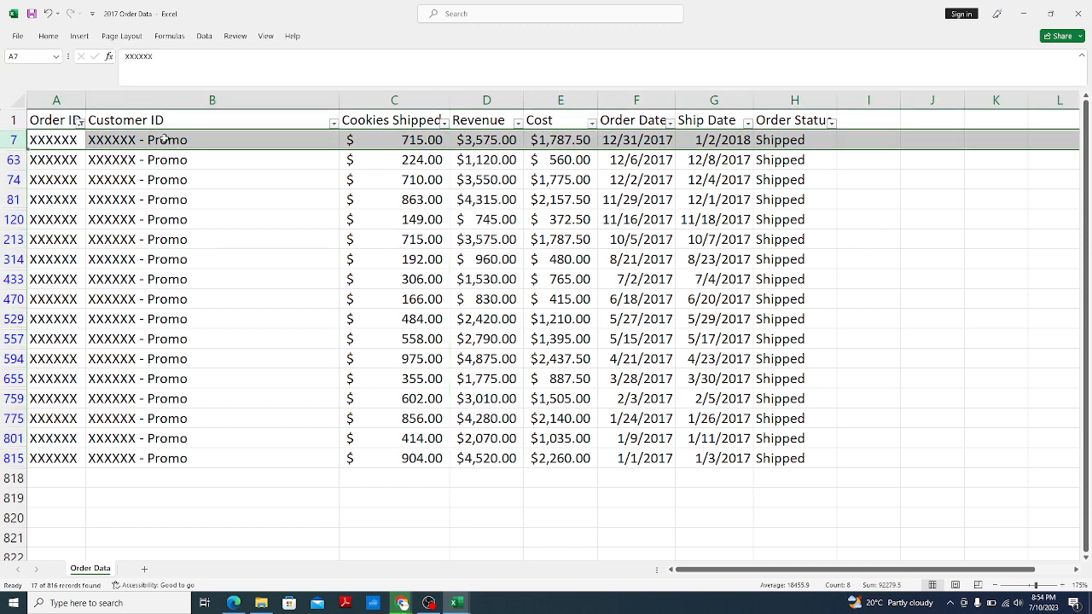
{"action": "left_click", "coordinate": [161, 140]}
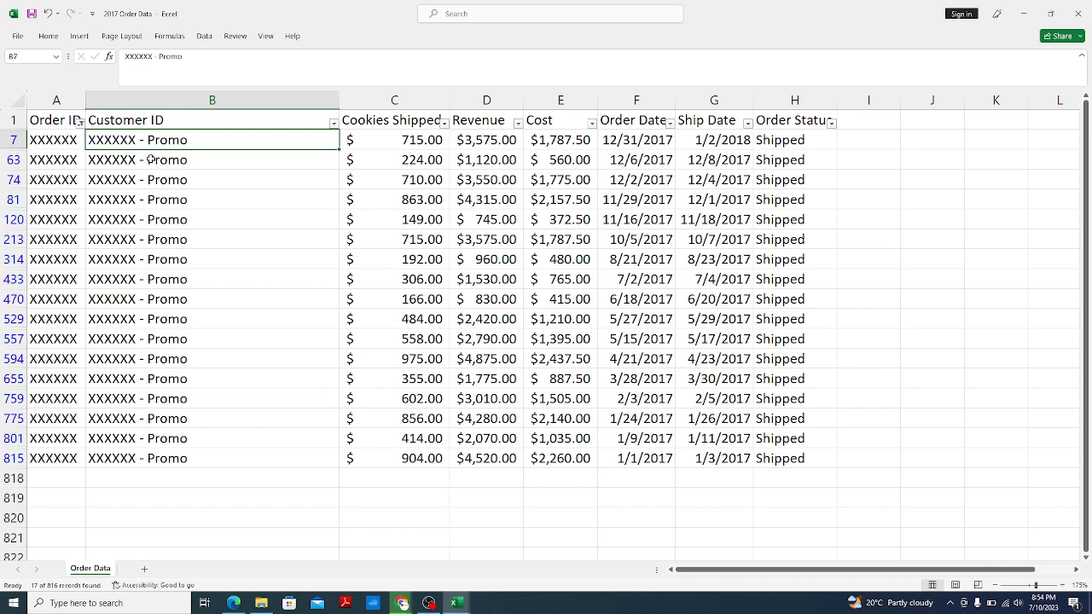
{"action": "left_click", "coordinate": [150, 159]}
{"action": "left_click", "coordinate": [164, 218]}
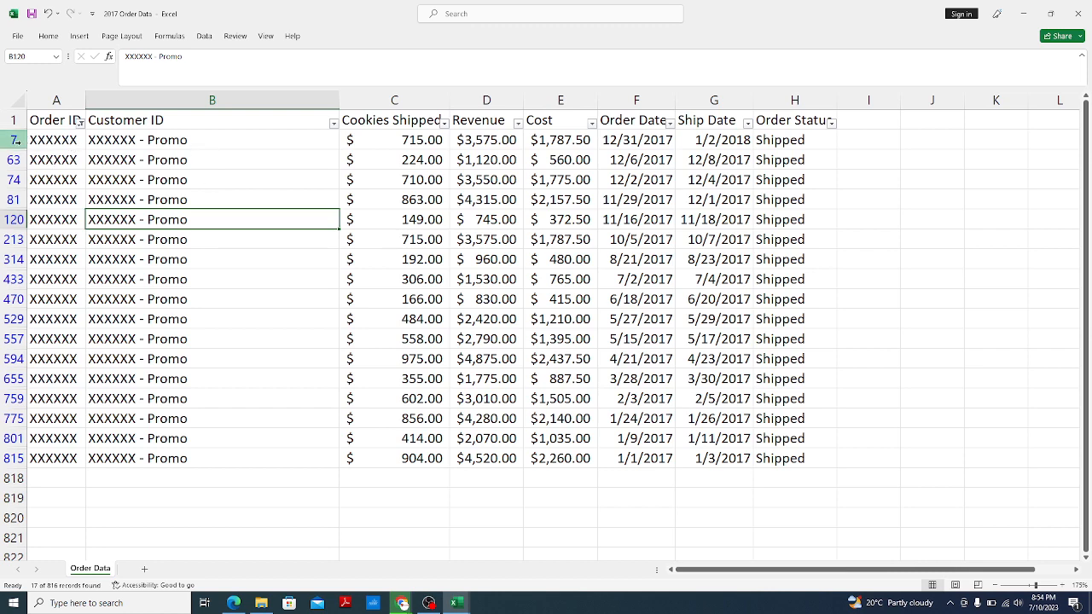
{"action": "left_click_drag", "start_coordinate": [15, 140], "coordinate": [14, 458]}
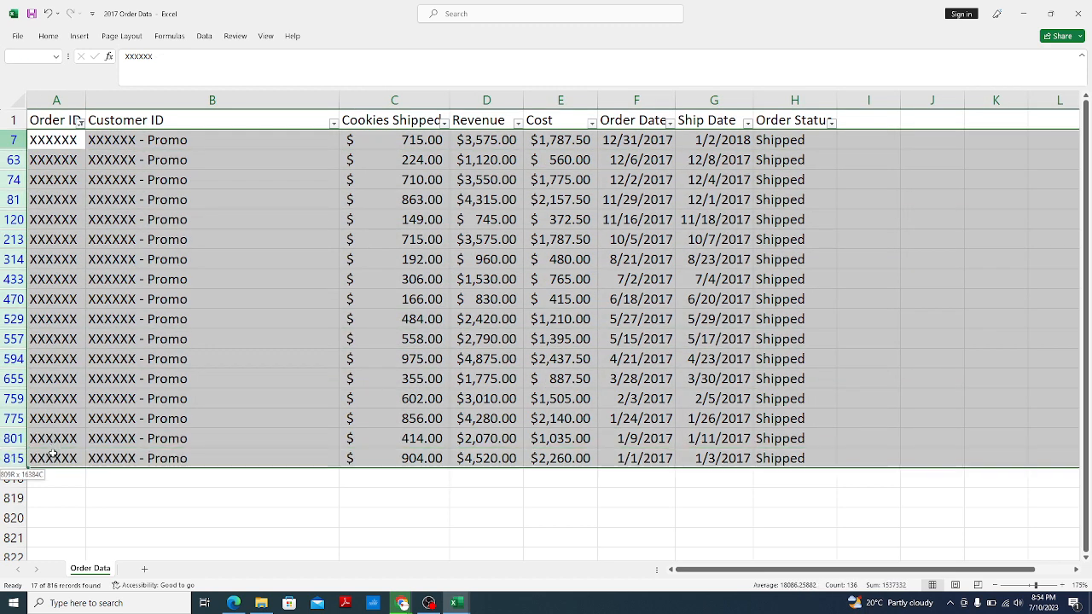
{"action": "right_click", "coordinate": [19, 299]}
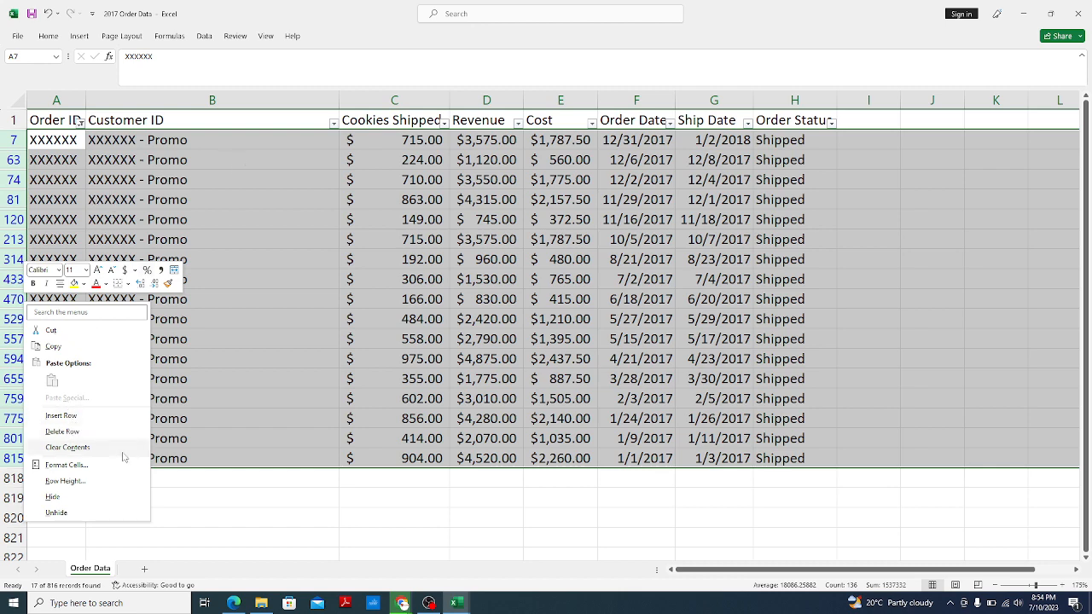
{"action": "left_click", "coordinate": [57, 433]}
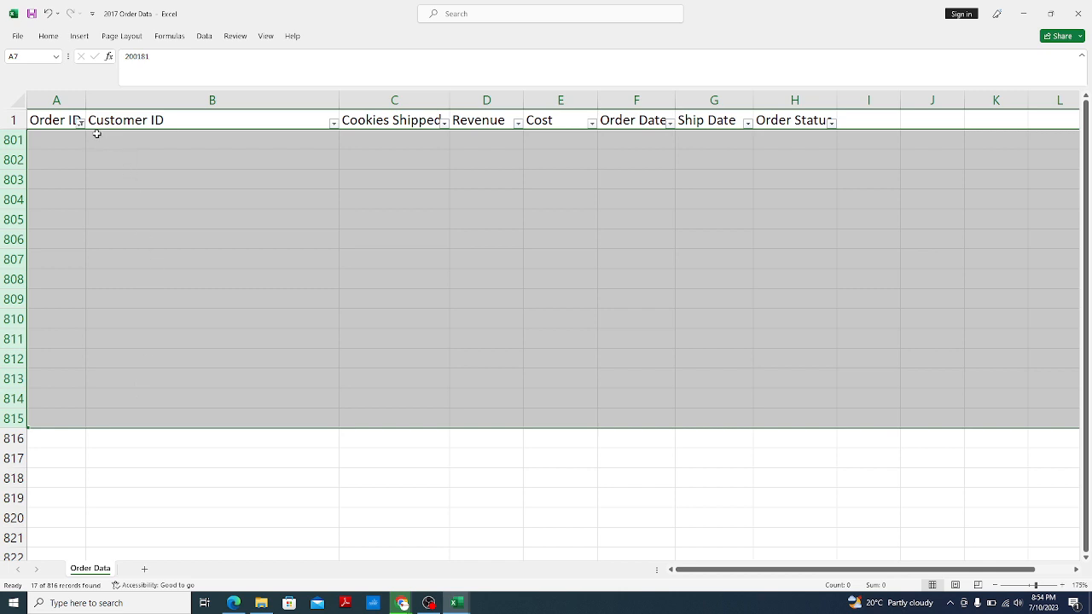
Reselect all values in the Order ID filter to show the remaining order records
{"action": "left_click", "coordinate": [80, 122]}
{"action": "left_click", "coordinate": [54, 260]}
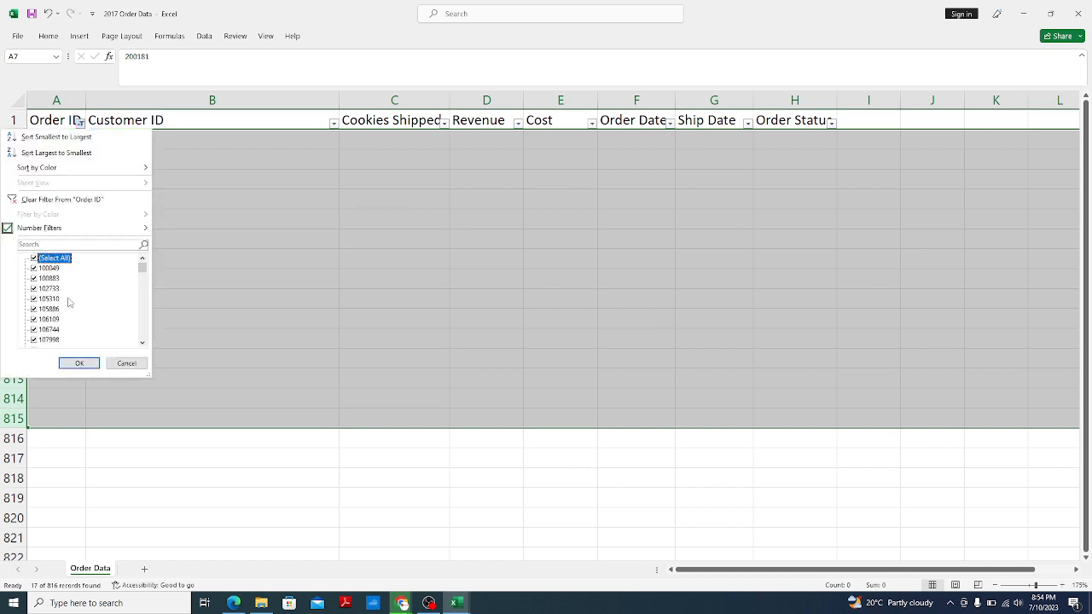
{"action": "left_click", "coordinate": [81, 363]}
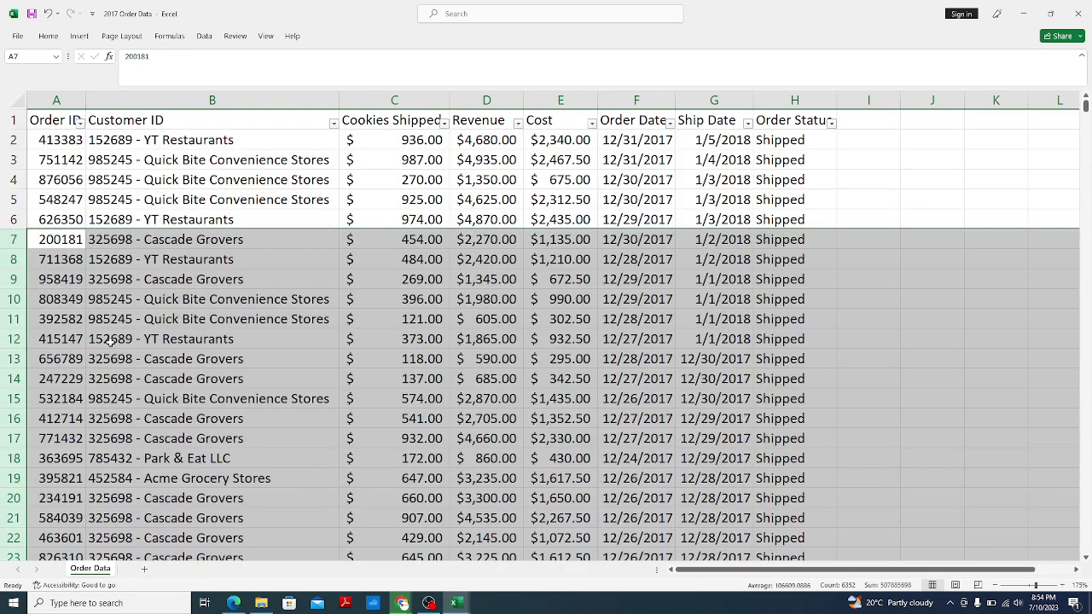
{"action": "left_click", "coordinate": [286, 184]}
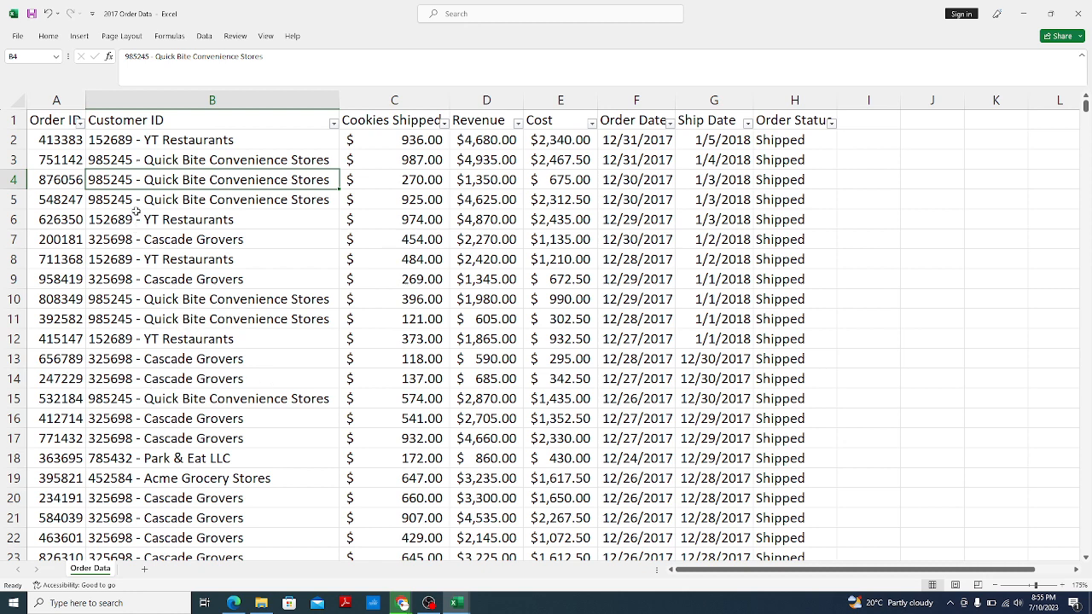
Review the entries in the Order ID and Customer ID columns
{"action": "left_click", "coordinate": [108, 117]}
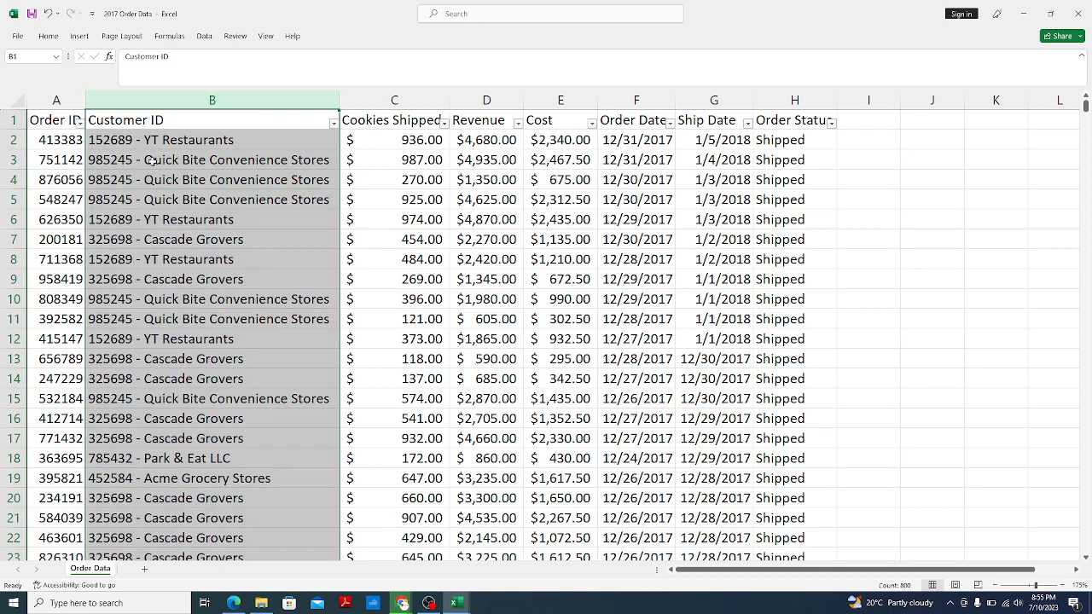
{"action": "left_click", "coordinate": [58, 100]}
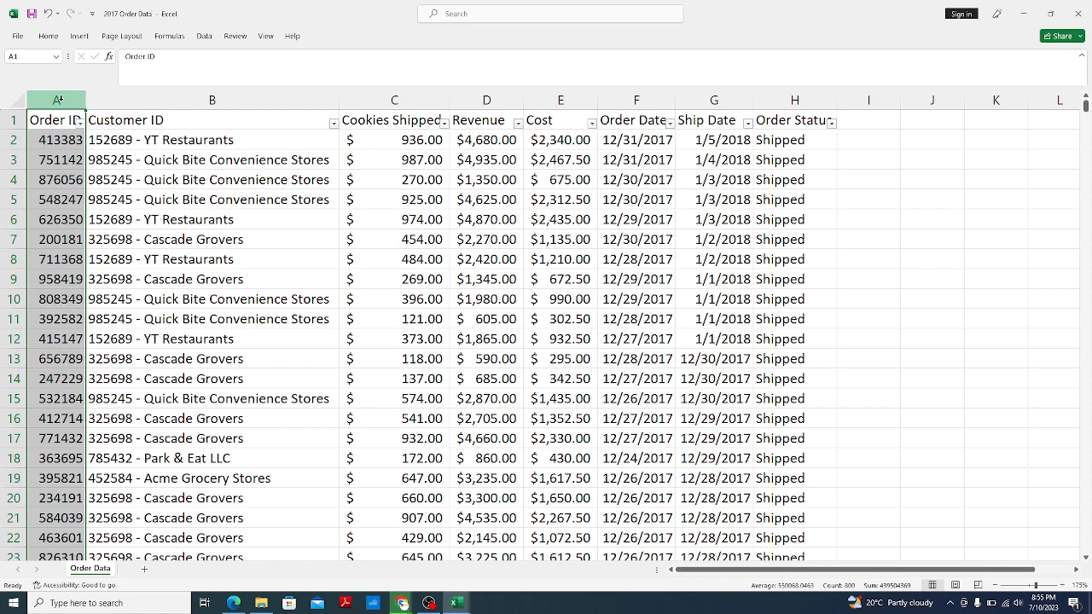
{"action": "left_click_drag", "start_coordinate": [70, 100], "coordinate": [164, 100]}
{"action": "left_click", "coordinate": [163, 99]}
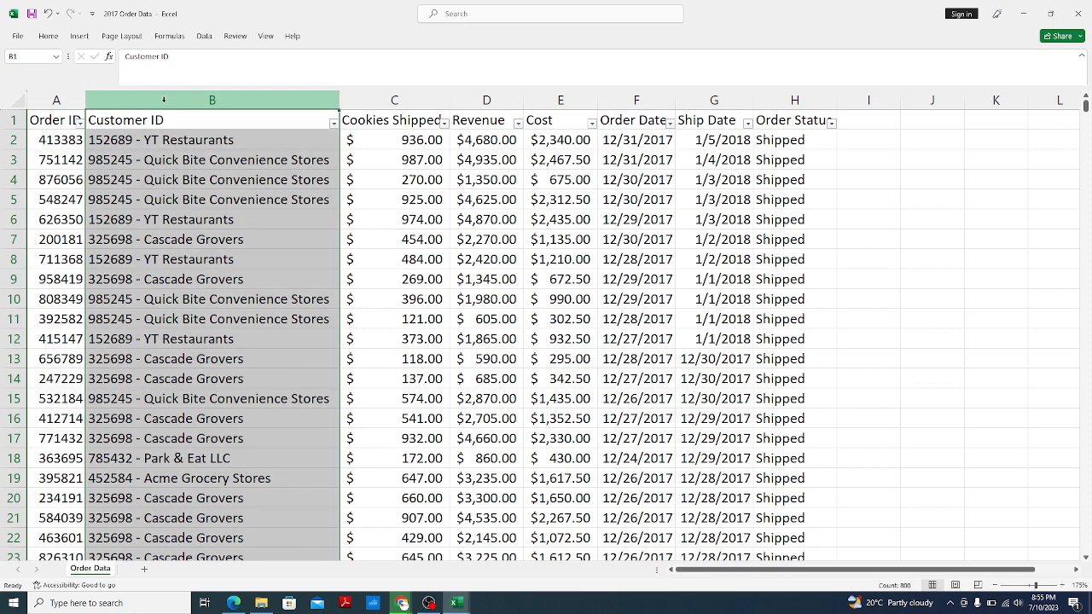
Check the distinct customers listed in the Customer ID filter, keeping every entry selected
{"action": "left_click", "coordinate": [336, 126]}
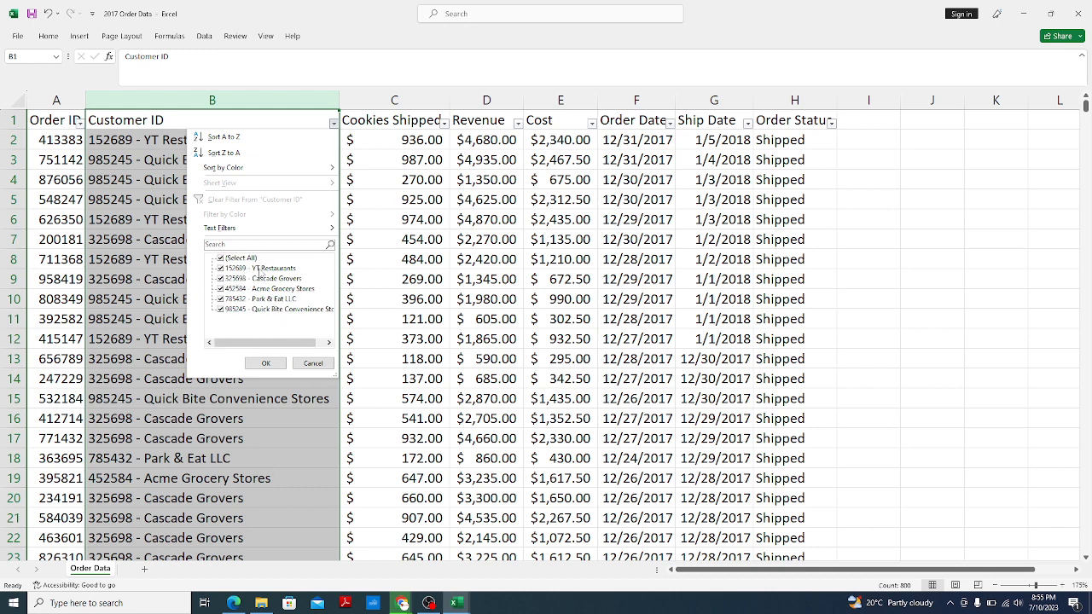
{"action": "left_click", "coordinate": [266, 363]}
{"action": "left_click", "coordinate": [334, 124]}
{"action": "left_click", "coordinate": [265, 363]}
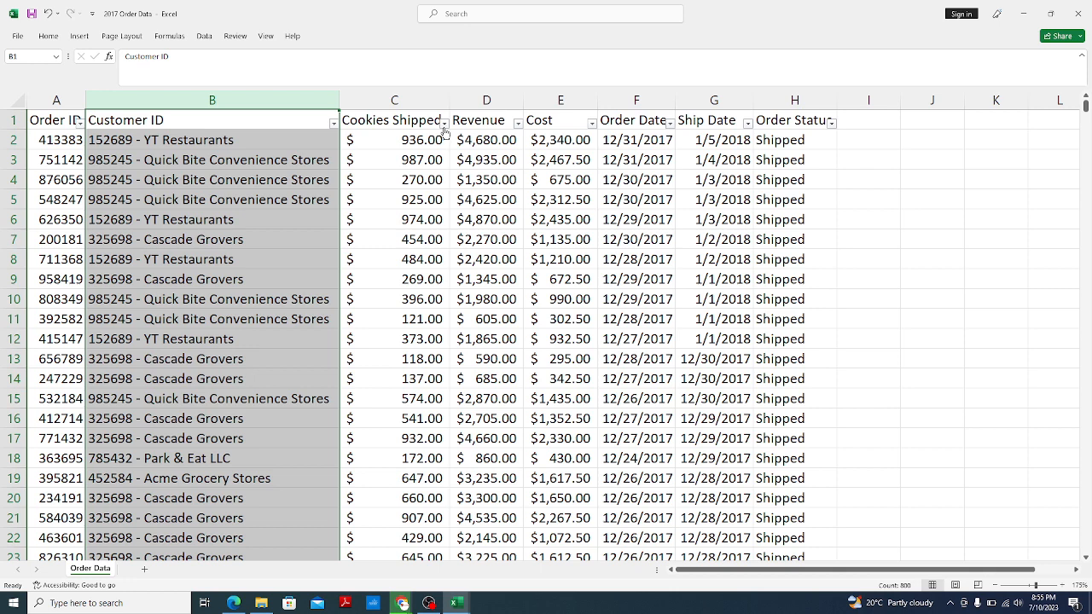
{"action": "left_click", "coordinate": [232, 107]}
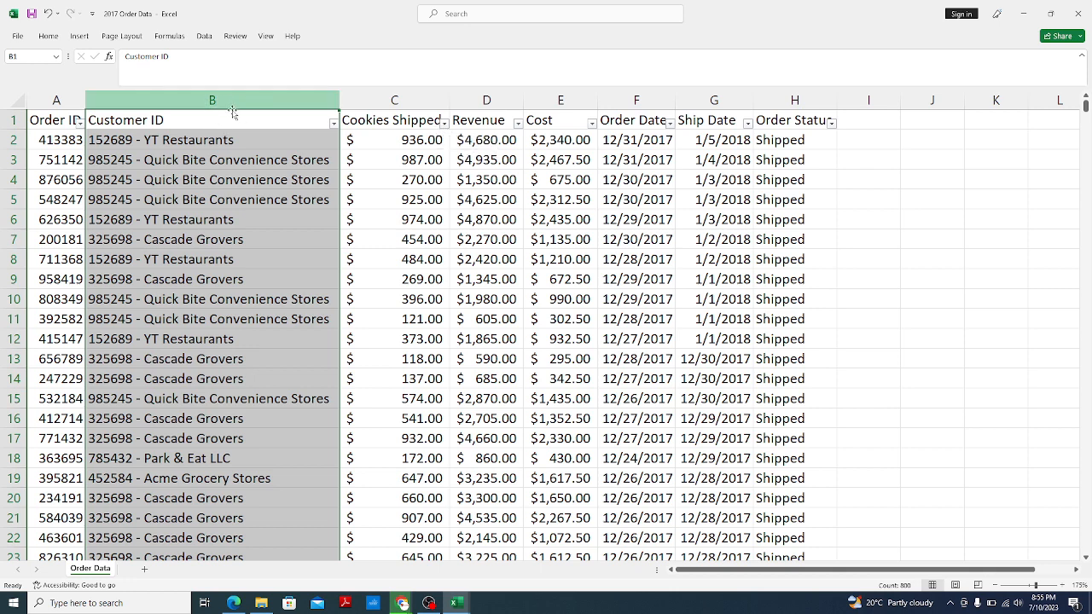
{"action": "left_click", "coordinate": [332, 123]}
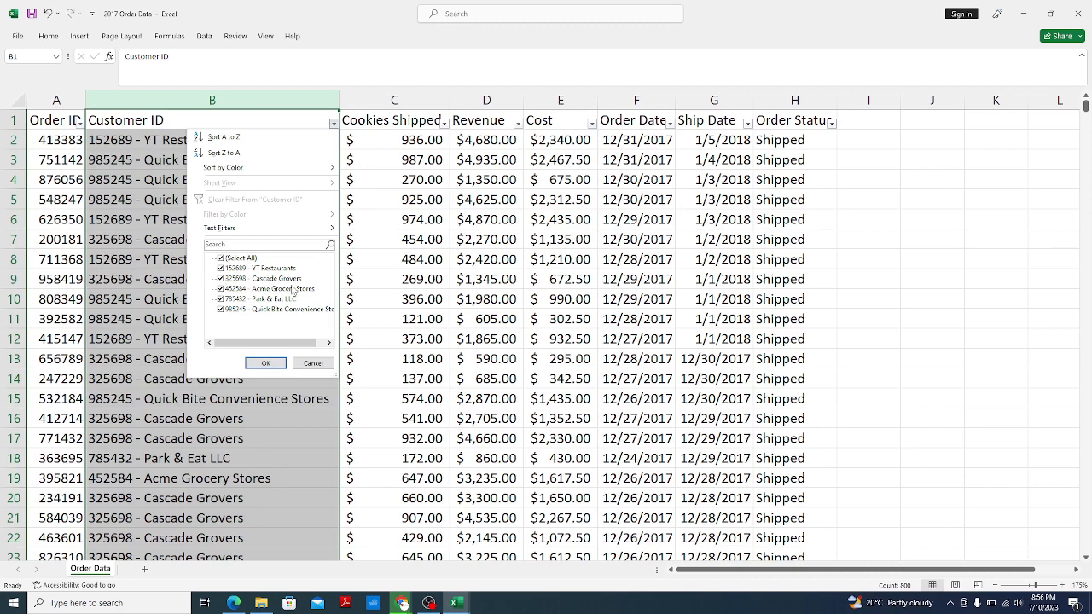
{"action": "left_click", "coordinate": [155, 209]}
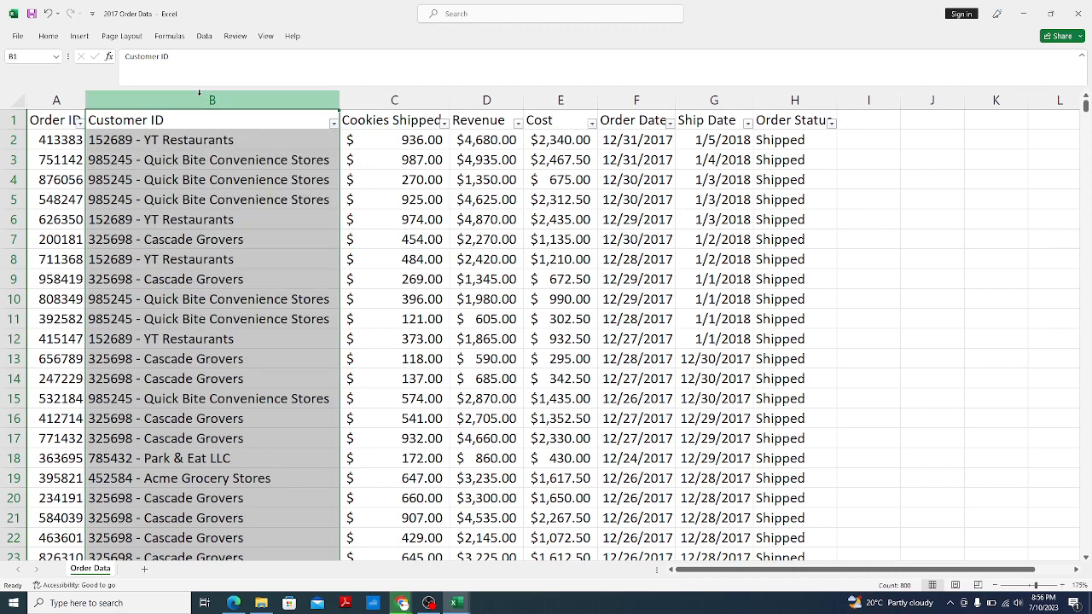
Look through the Cookies Shipped filter values from smallest to largest, keeping all of them selected
{"action": "left_click", "coordinate": [394, 101]}
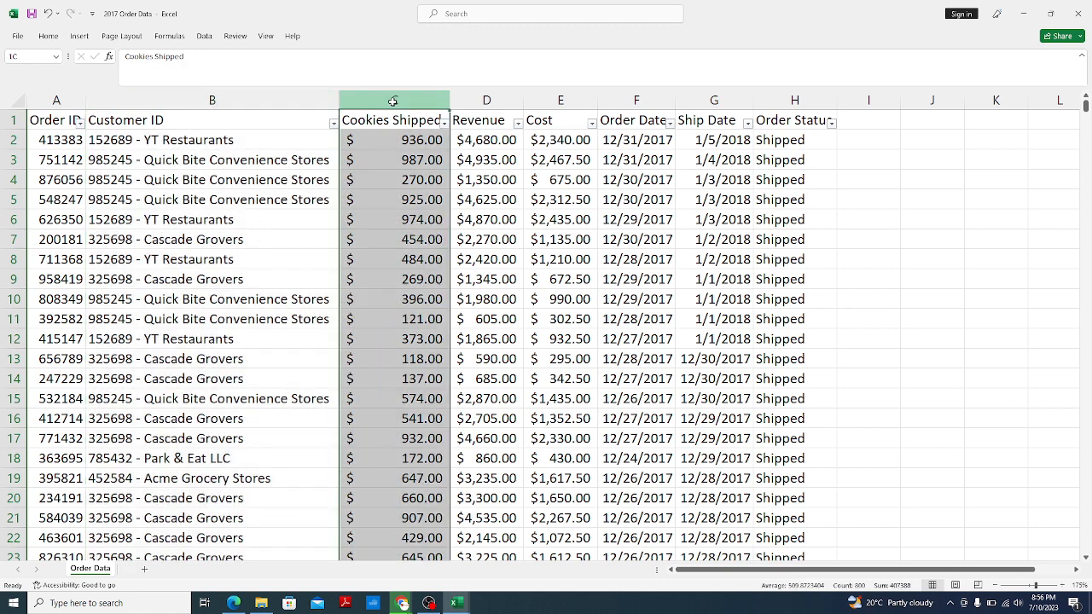
{"action": "left_click", "coordinate": [443, 123]}
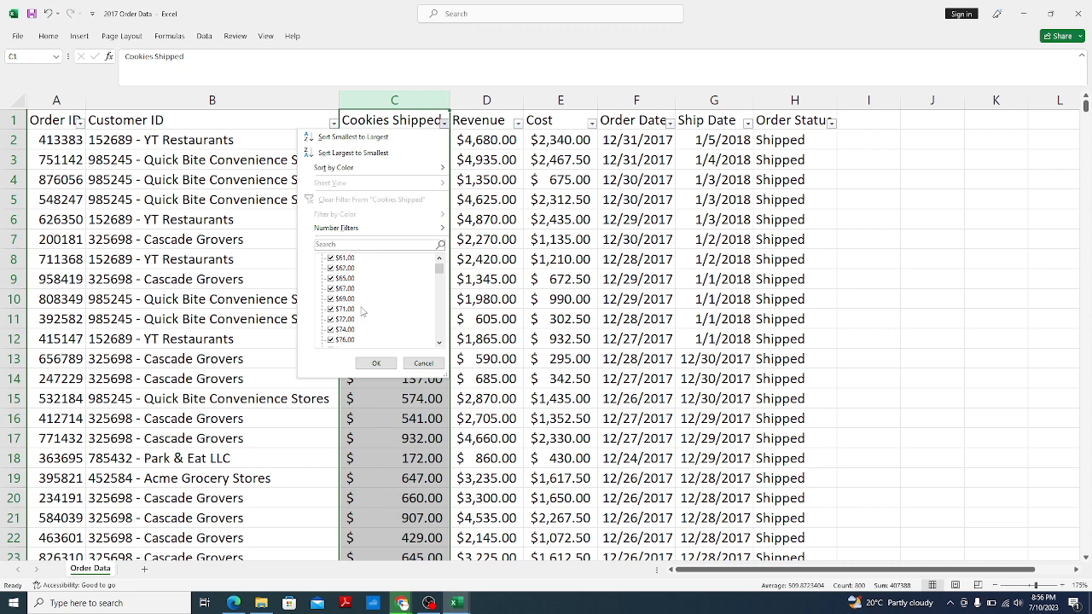
{"action": "scroll", "coordinate": [394, 317], "scroll_direction": "down", "scroll_amount": 20}
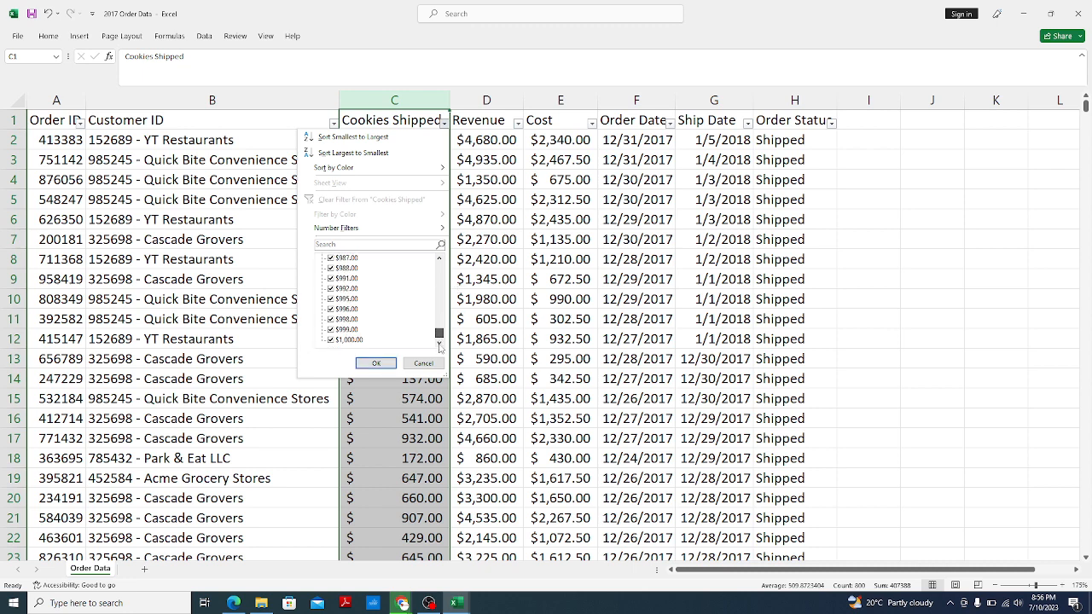
{"action": "left_click", "coordinate": [376, 364]}
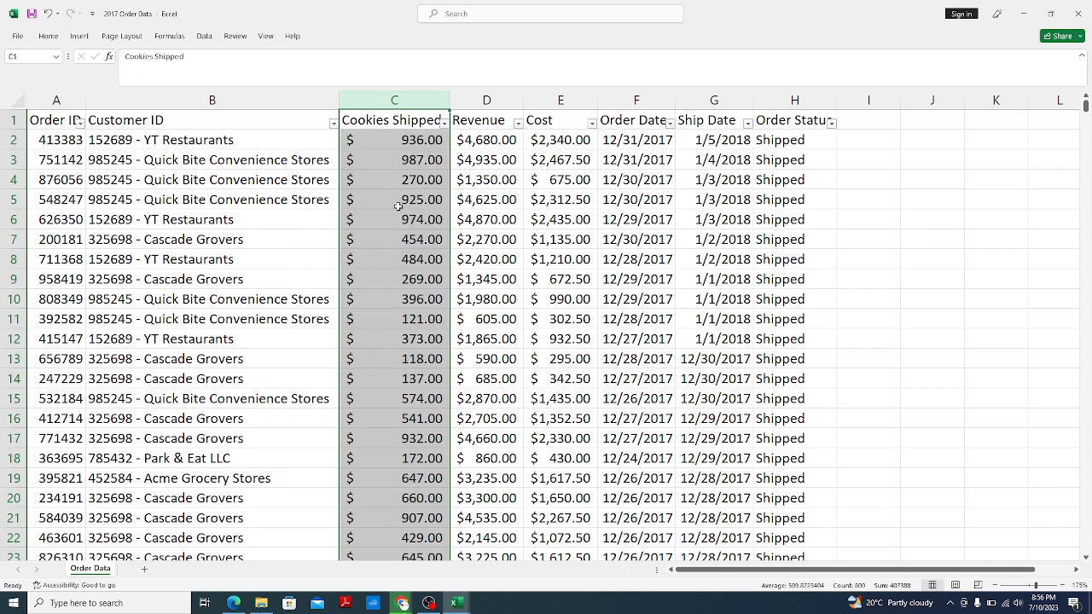
Check the full range of values in the Revenue and Cost filter lists without excluding any
{"action": "left_click", "coordinate": [518, 124]}
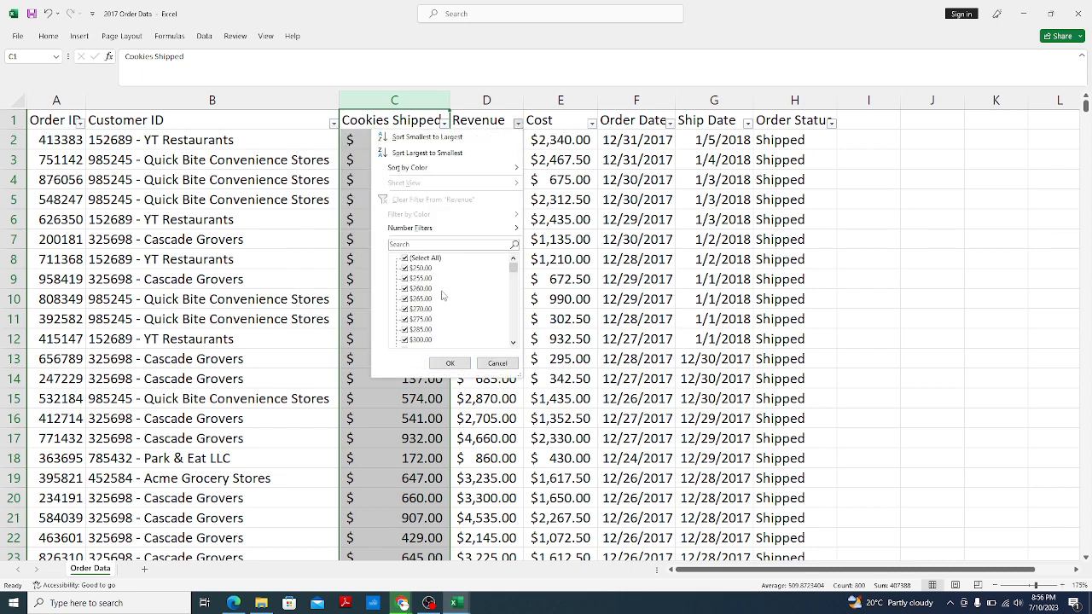
{"action": "scroll", "coordinate": [514, 273], "scroll_direction": "down", "scroll_amount": 2}
{"action": "left_click_drag", "start_coordinate": [515, 274], "coordinate": [514, 335]}
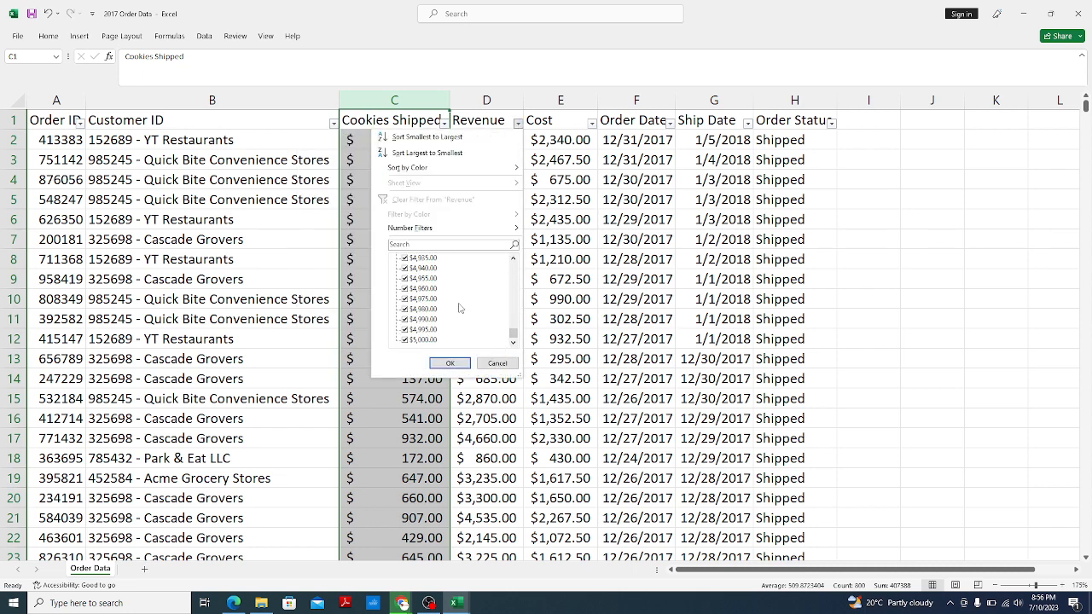
{"action": "left_click", "coordinate": [450, 364]}
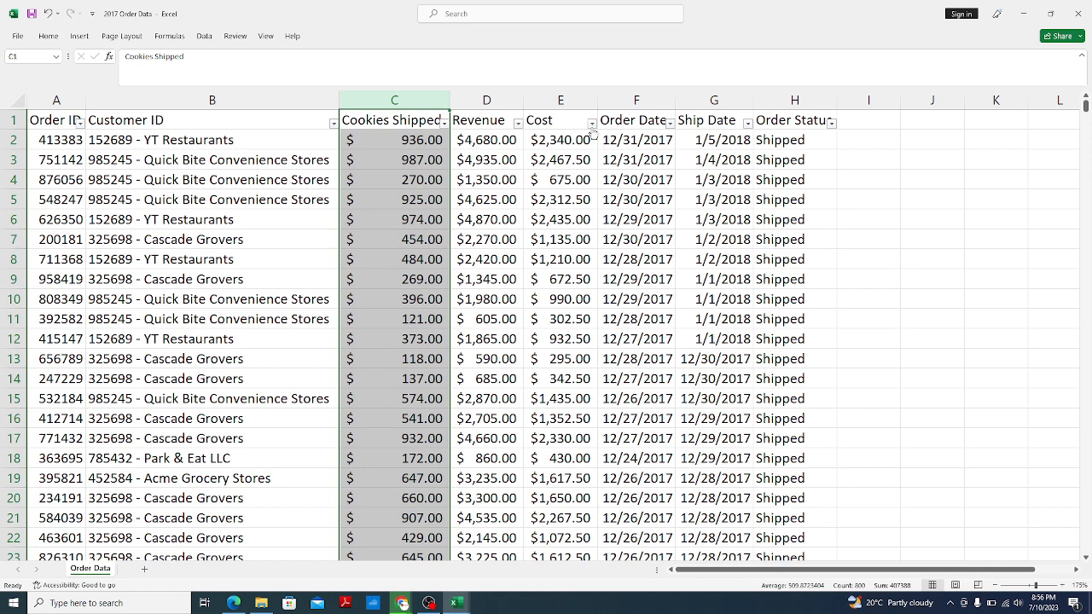
{"action": "left_click", "coordinate": [592, 123]}
{"action": "scroll", "coordinate": [578, 341], "scroll_direction": "down", "scroll_amount": 10}
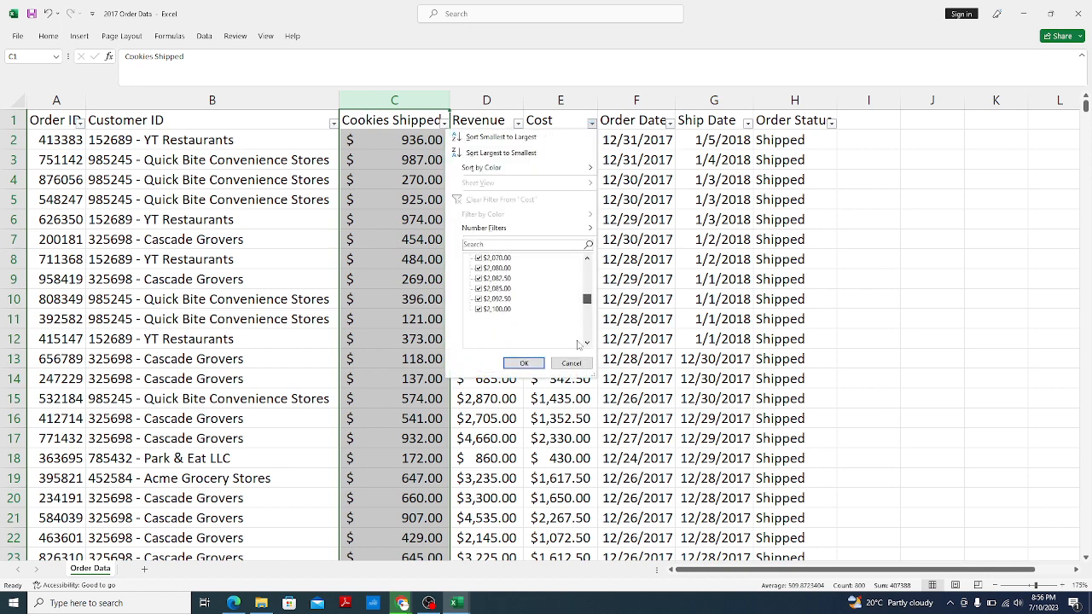
{"action": "scroll", "coordinate": [578, 342], "scroll_direction": "down", "scroll_amount": 5}
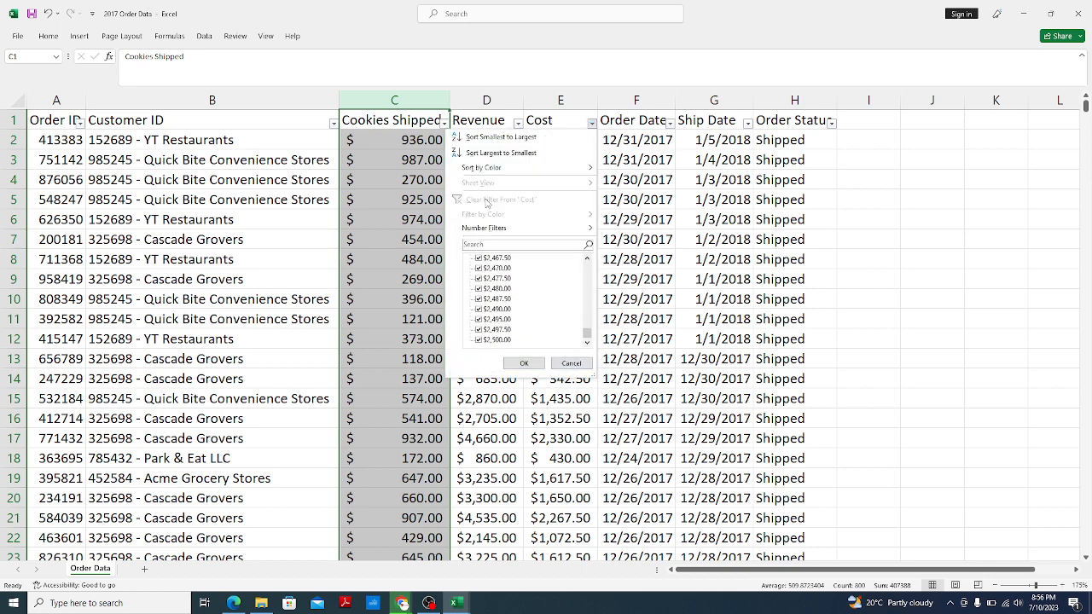
{"action": "left_click", "coordinate": [522, 363]}
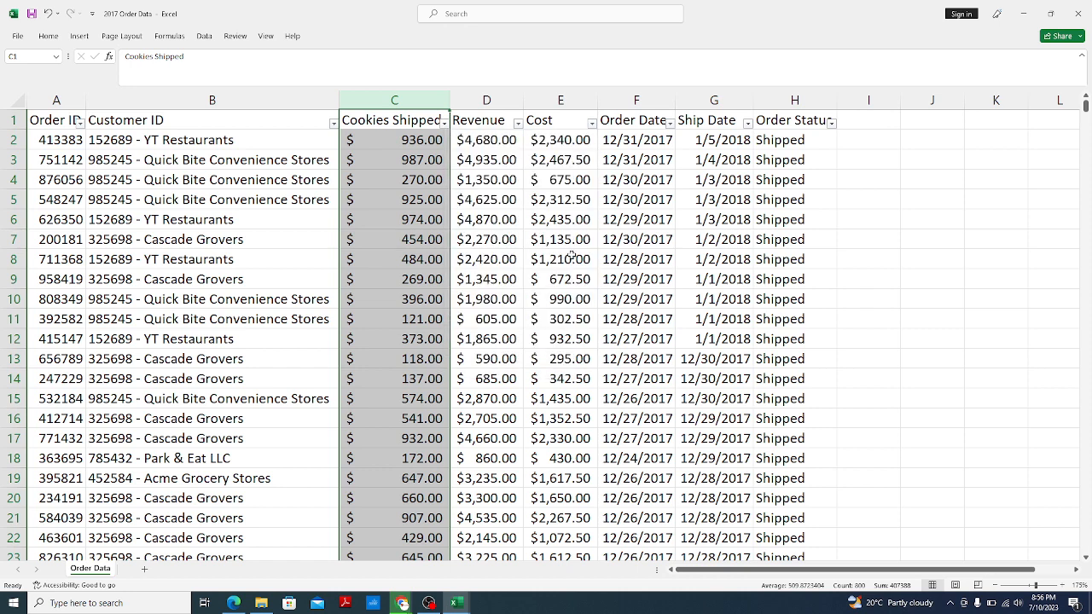
Check the years and months available in the Order Date filter, keeping all dates selected
{"action": "left_click", "coordinate": [671, 122]}
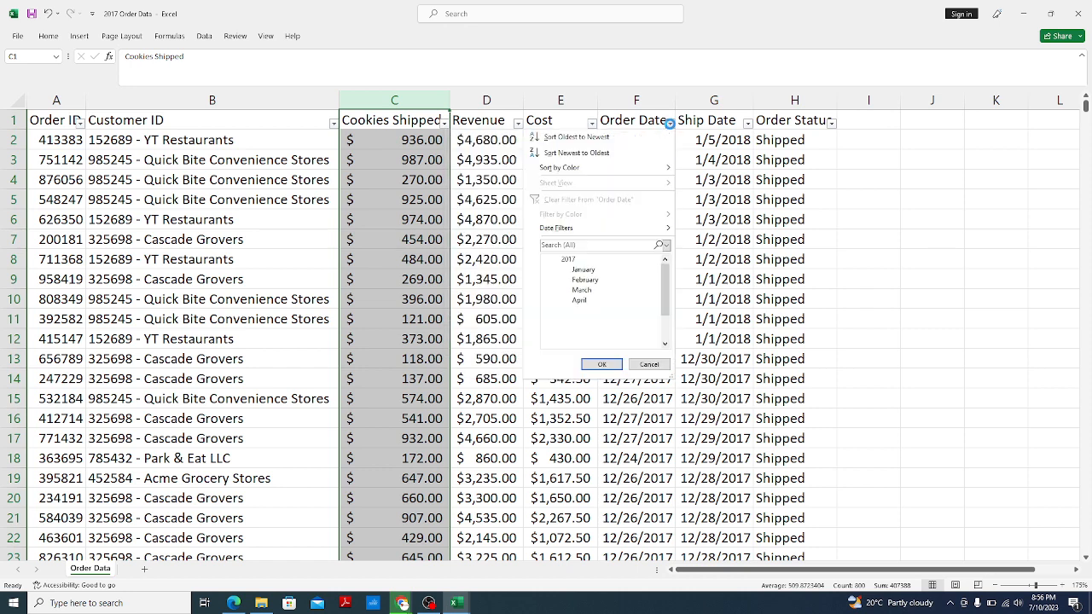
{"action": "scroll", "coordinate": [618, 307], "scroll_direction": "down", "scroll_amount": 3}
{"action": "scroll", "coordinate": [618, 307], "scroll_direction": "up", "scroll_amount": 3}
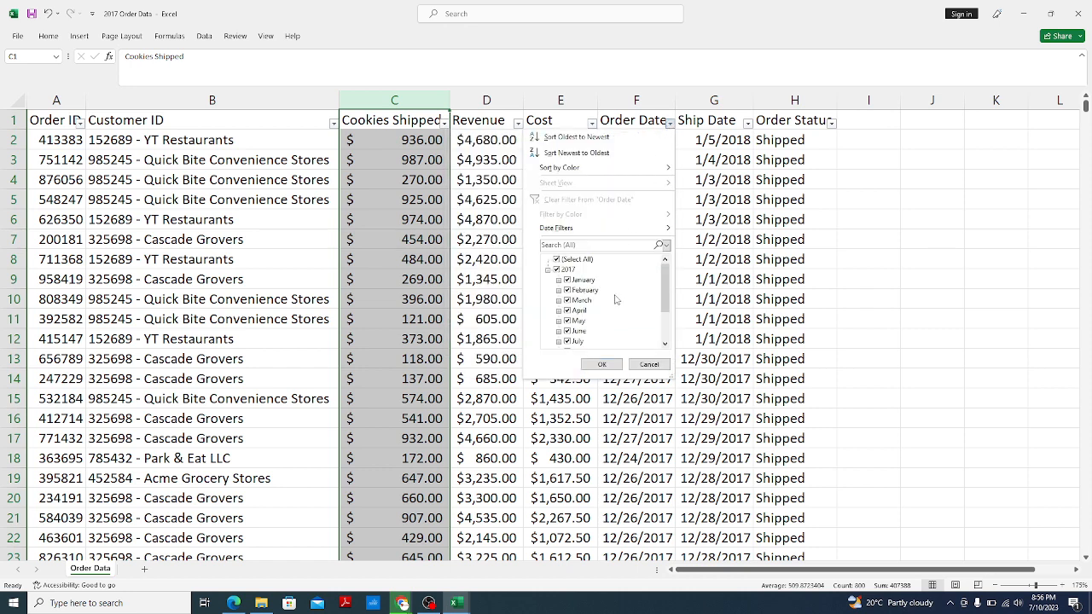
{"action": "scroll", "coordinate": [618, 303], "scroll_direction": "down", "scroll_amount": 3}
{"action": "scroll", "coordinate": [600, 286], "scroll_direction": "up", "scroll_amount": 2}
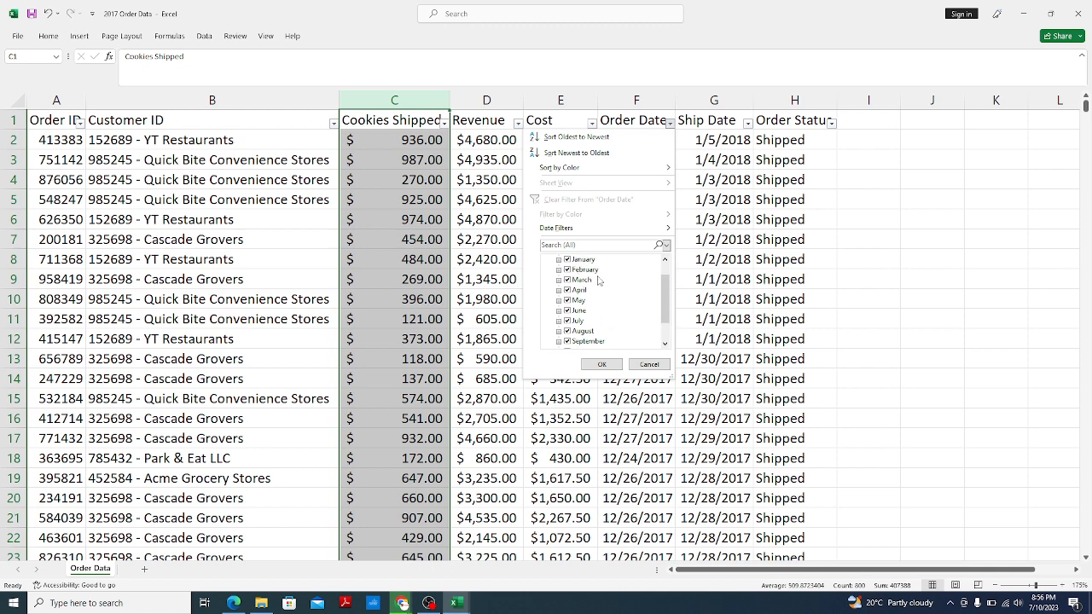
{"action": "scroll", "coordinate": [600, 281], "scroll_direction": "down", "scroll_amount": 1}
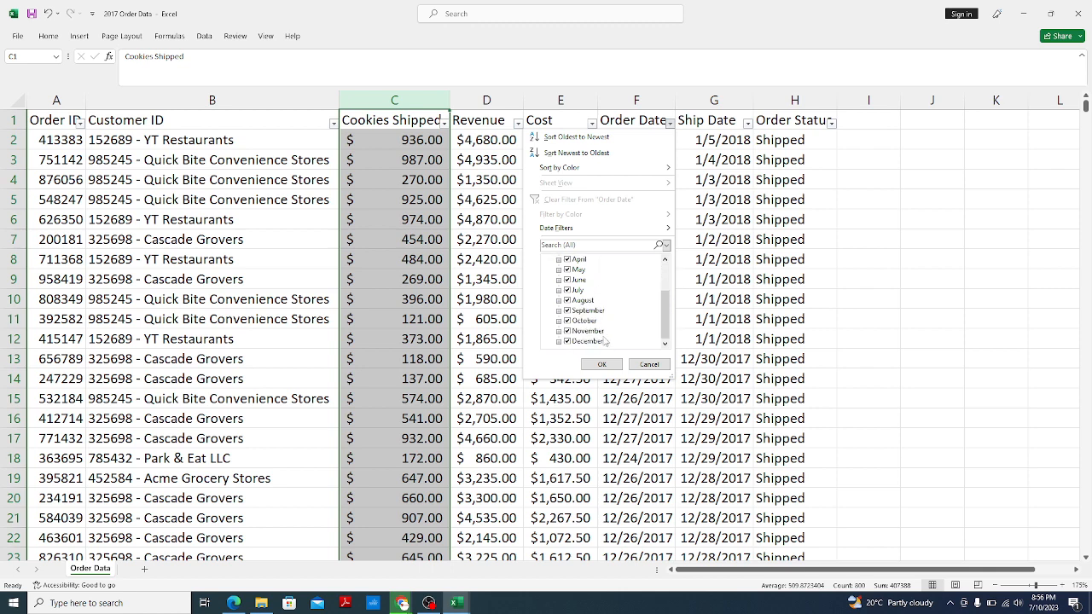
{"action": "scroll", "coordinate": [605, 338], "scroll_direction": "up", "scroll_amount": 2}
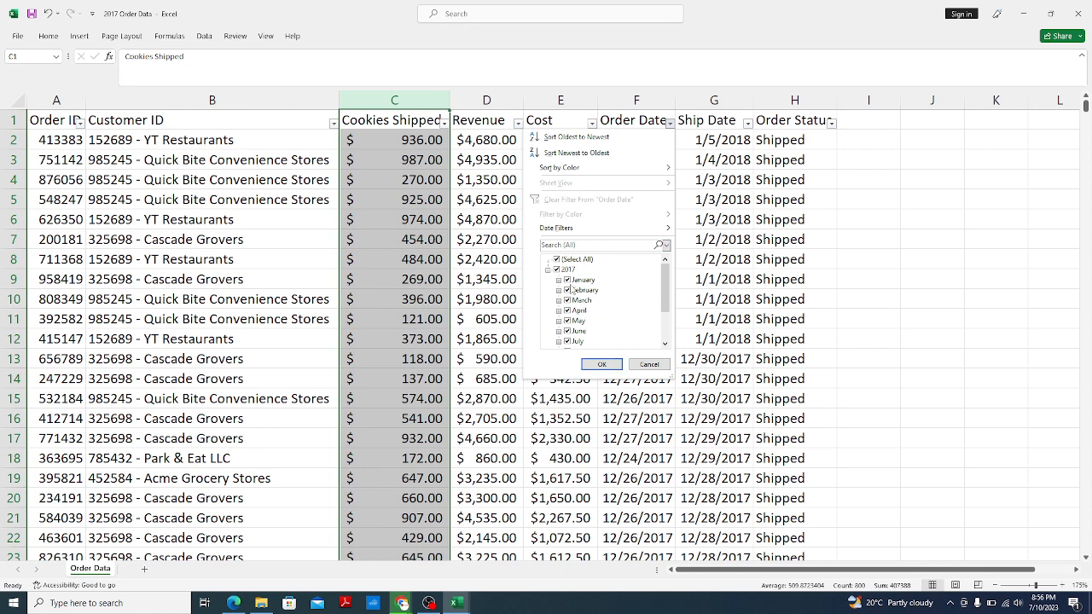
{"action": "left_click", "coordinate": [603, 365]}
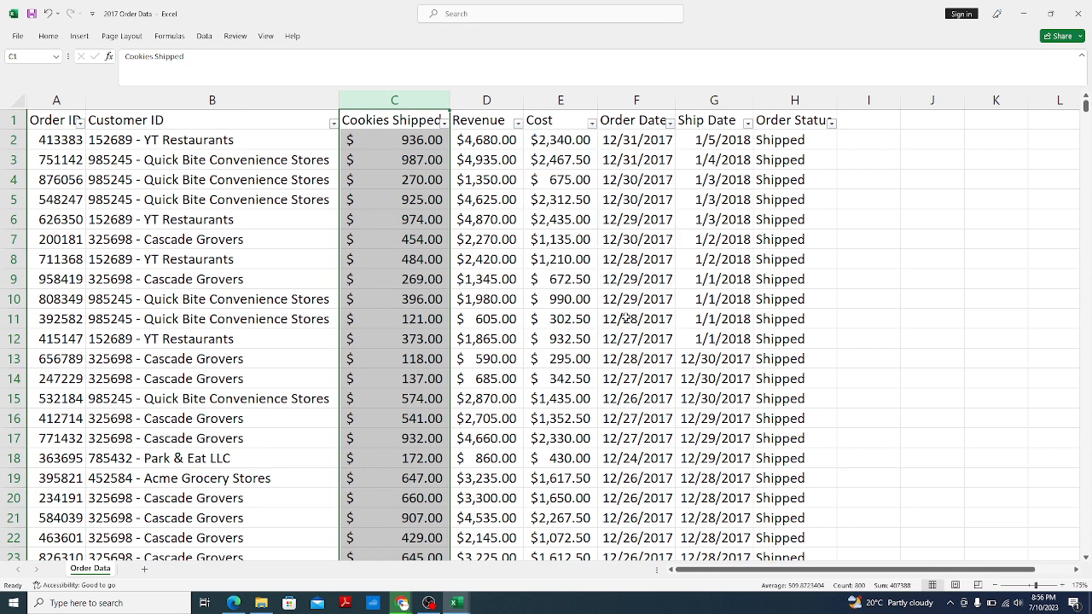
Examine the January 2018 days in the Ship Date filter by expanding 2018 and selecting only that year
{"action": "left_click", "coordinate": [747, 123]}
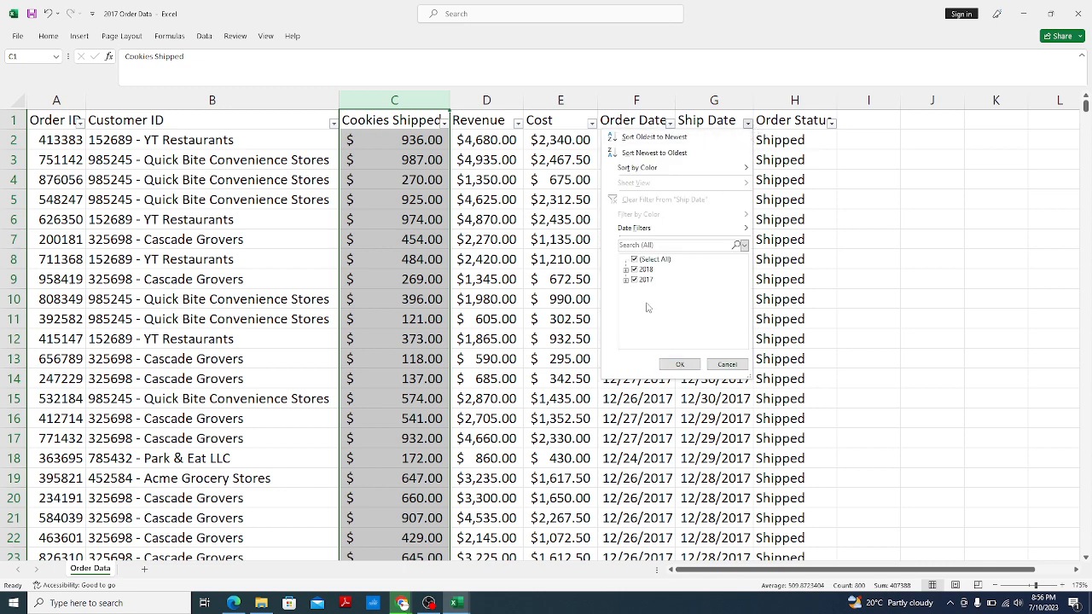
{"action": "mouse_move", "coordinate": [723, 233]}
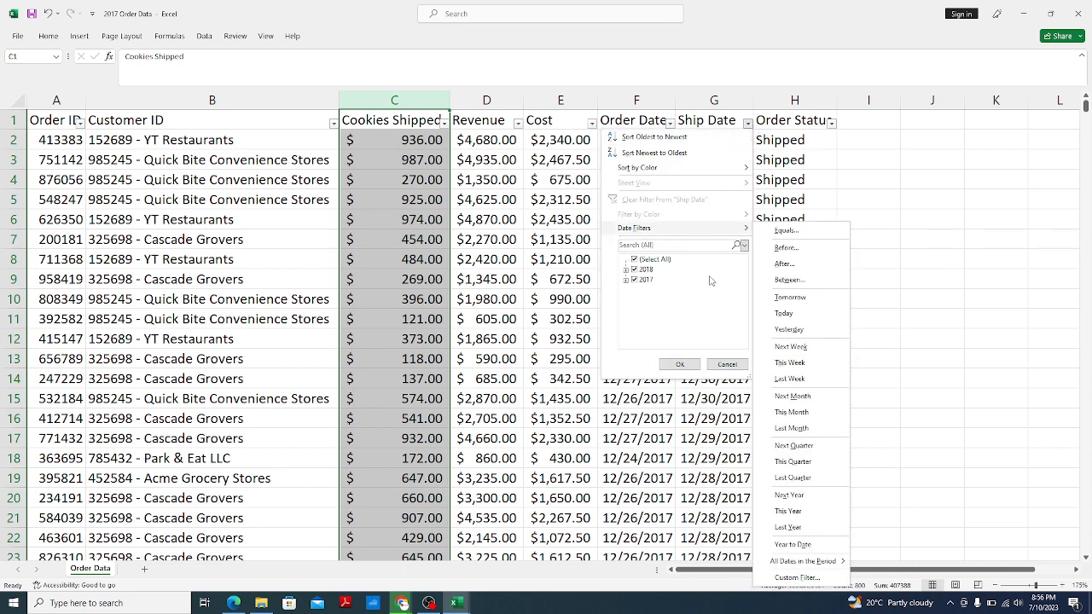
{"action": "left_click", "coordinate": [634, 260]}
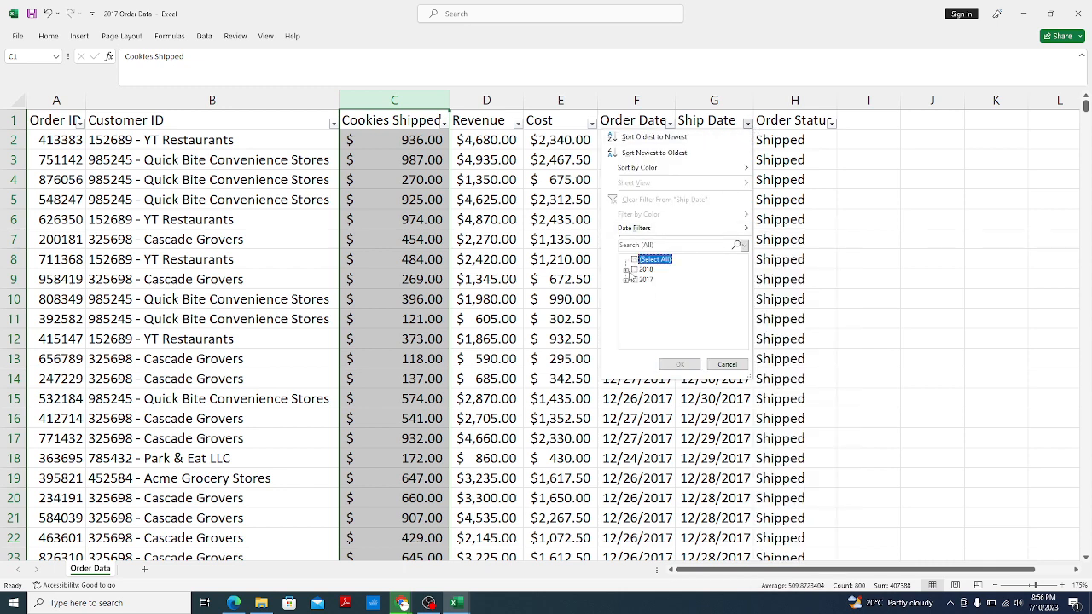
{"action": "left_click", "coordinate": [627, 270]}
{"action": "left_click", "coordinate": [636, 279]}
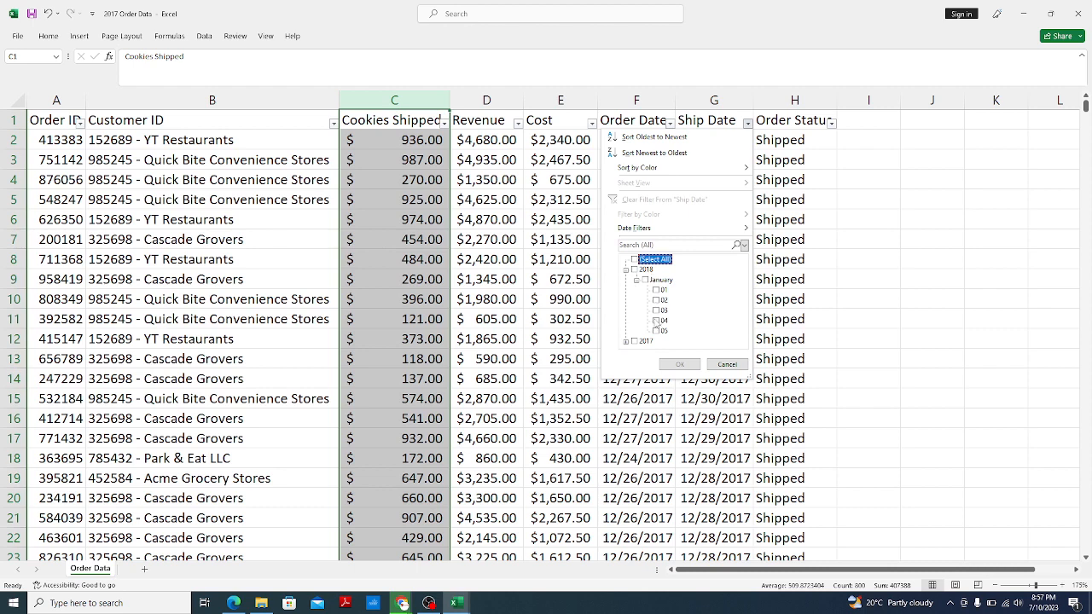
{"action": "left_click", "coordinate": [634, 270]}
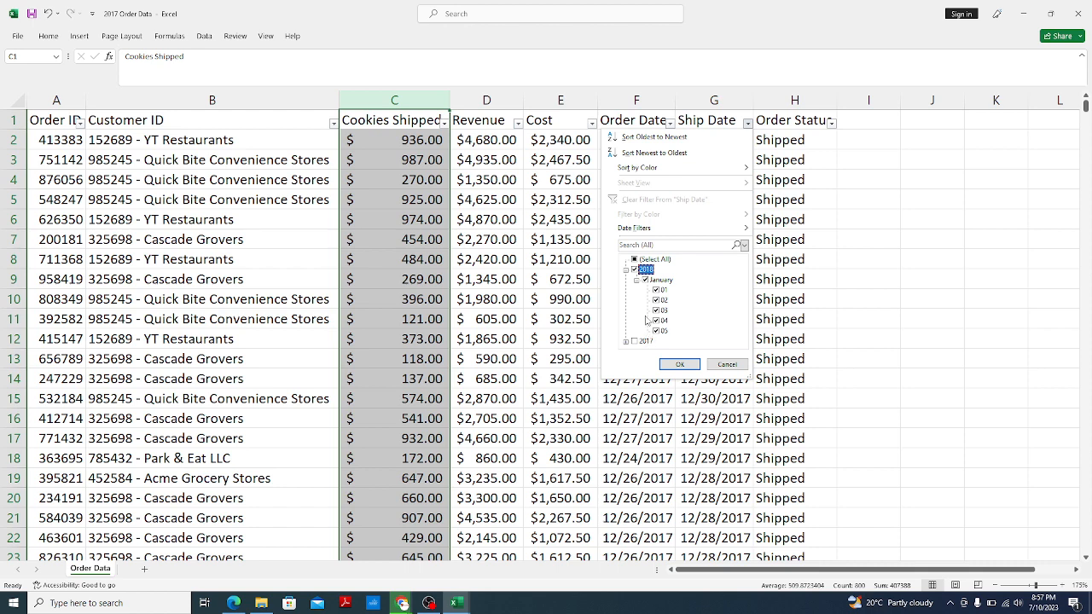
Look through the 2017 months in the Ship Date filter and keep all dates selected
{"action": "left_click", "coordinate": [627, 342]}
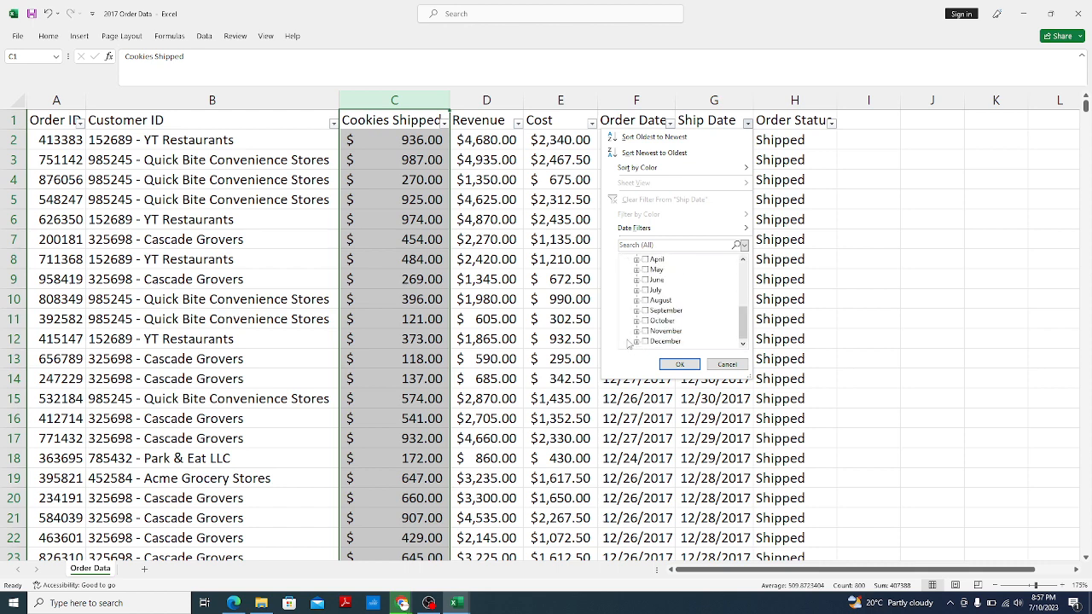
{"action": "scroll", "coordinate": [631, 336], "scroll_direction": "up", "scroll_amount": 4}
{"action": "scroll", "coordinate": [641, 329], "scroll_direction": "down", "scroll_amount": 5}
{"action": "scroll", "coordinate": [642, 315], "scroll_direction": "up", "scroll_amount": 4}
{"action": "scroll", "coordinate": [644, 289], "scroll_direction": "down", "scroll_amount": 2}
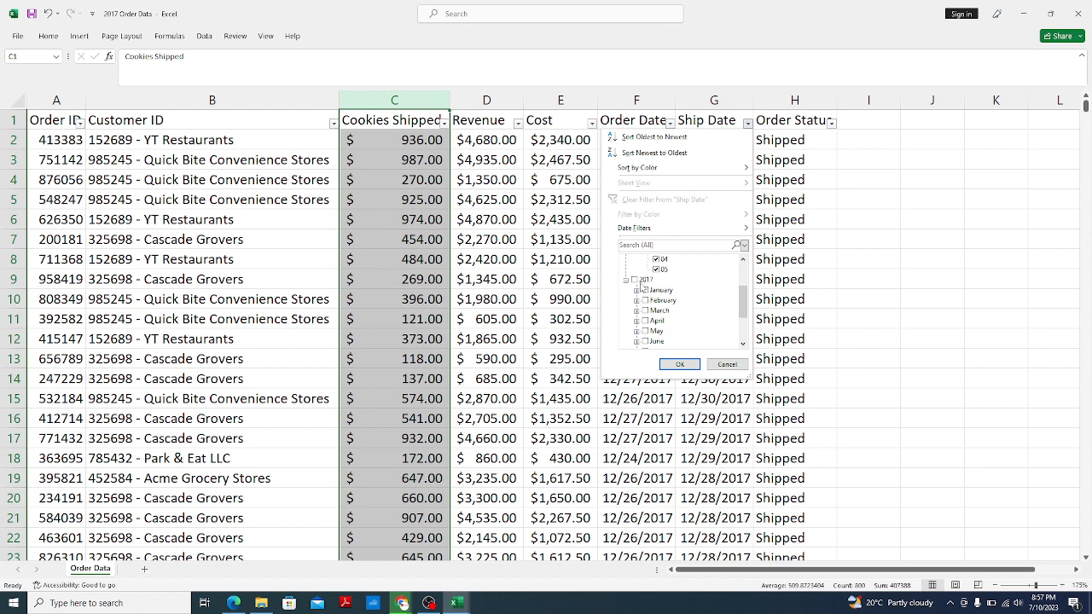
{"action": "scroll", "coordinate": [641, 286], "scroll_direction": "up", "scroll_amount": 2}
{"action": "left_click", "coordinate": [637, 260]}
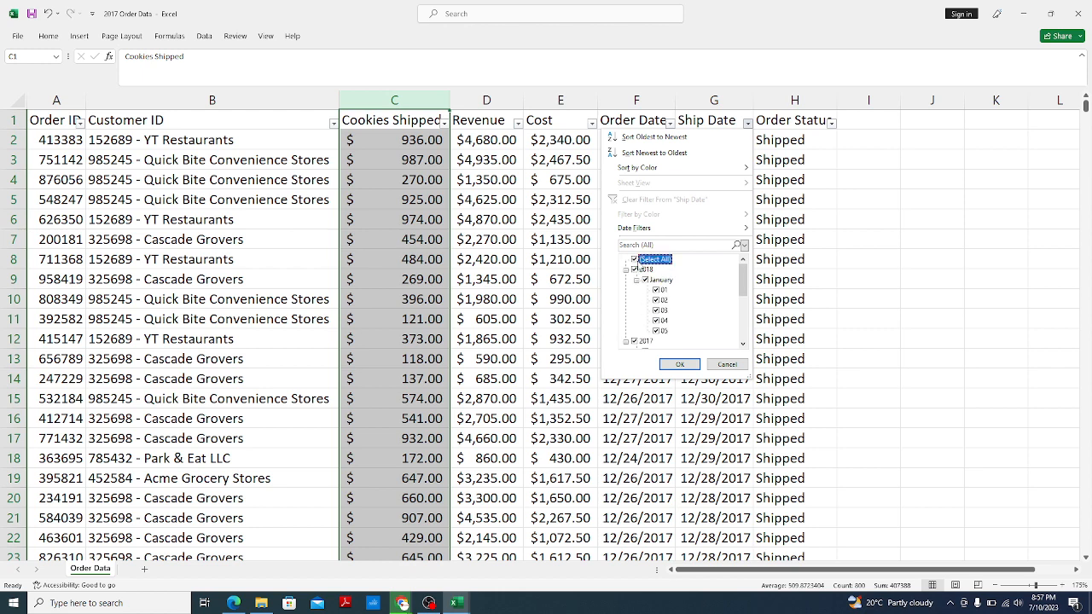
{"action": "left_click", "coordinate": [680, 365]}
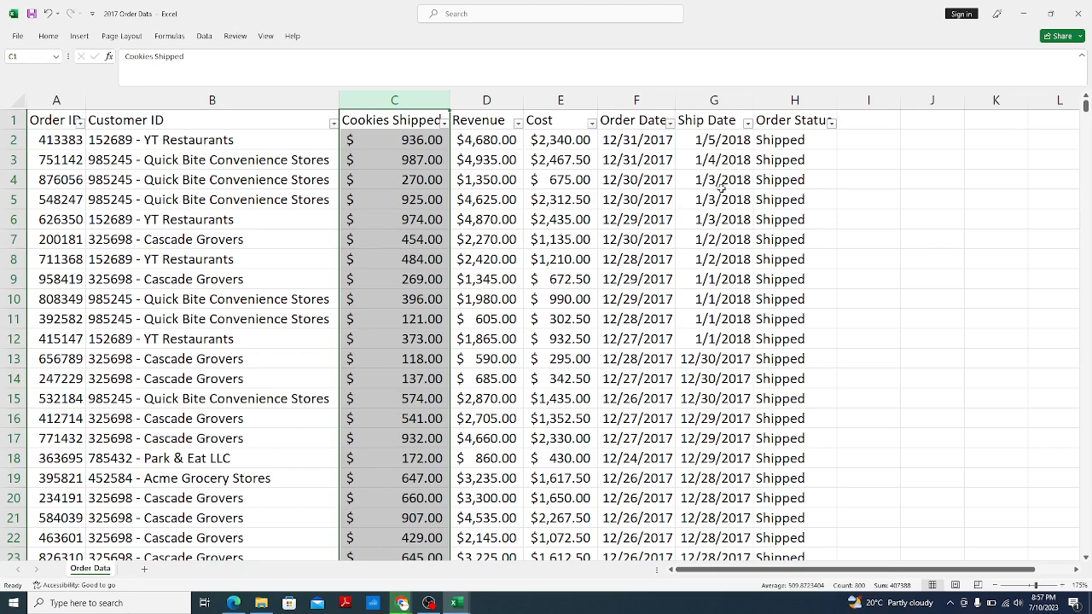
{"action": "left_click", "coordinate": [746, 123]}
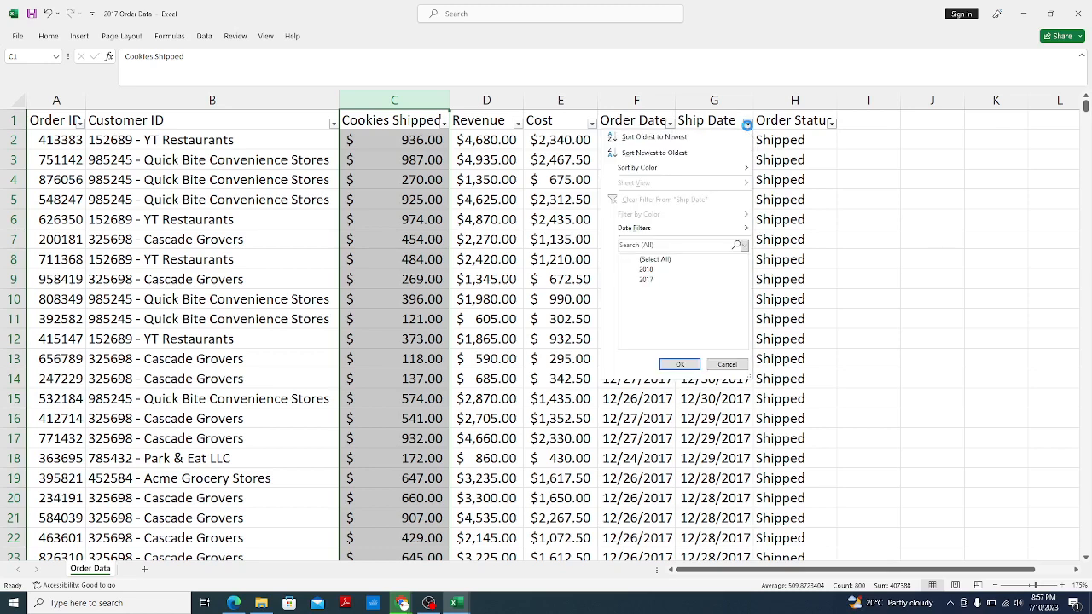
{"action": "left_click", "coordinate": [723, 410]}
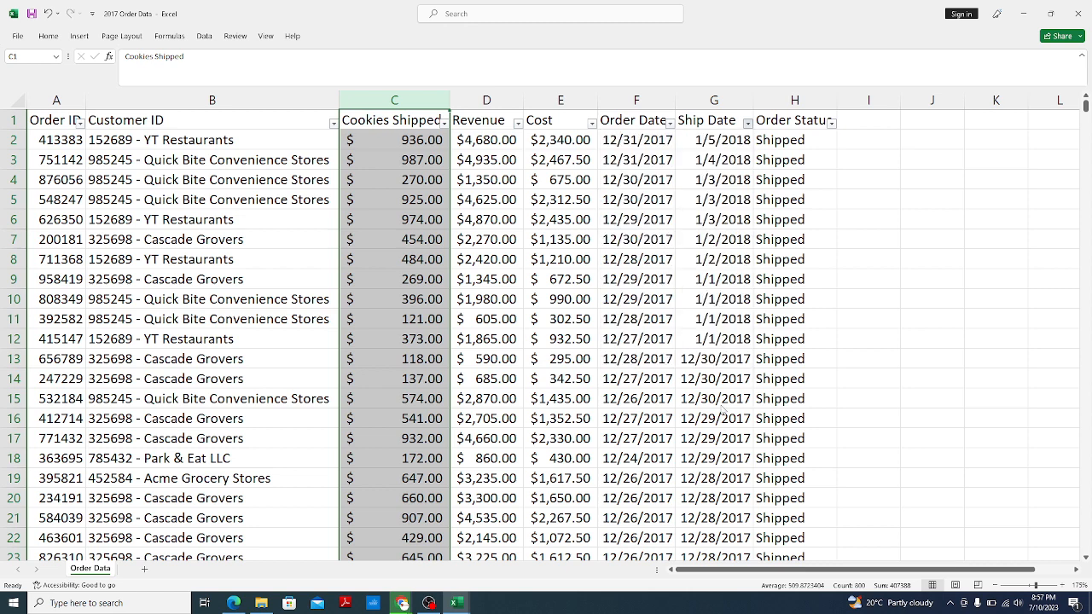
Check the values listed in the Order Status filter without changing the selection
{"action": "left_click", "coordinate": [721, 401]}
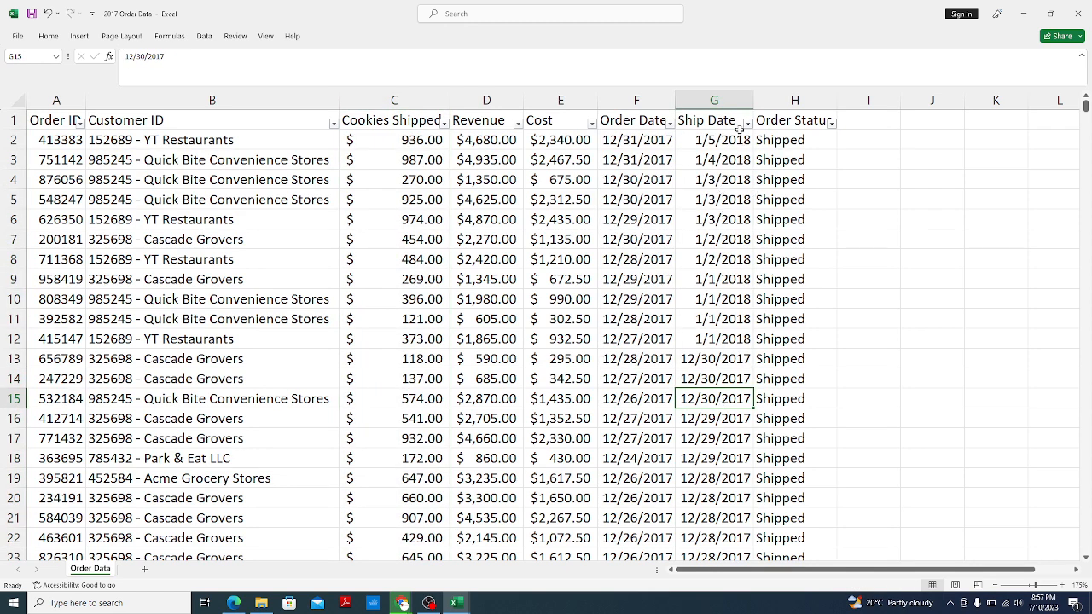
{"action": "left_click", "coordinate": [730, 99]}
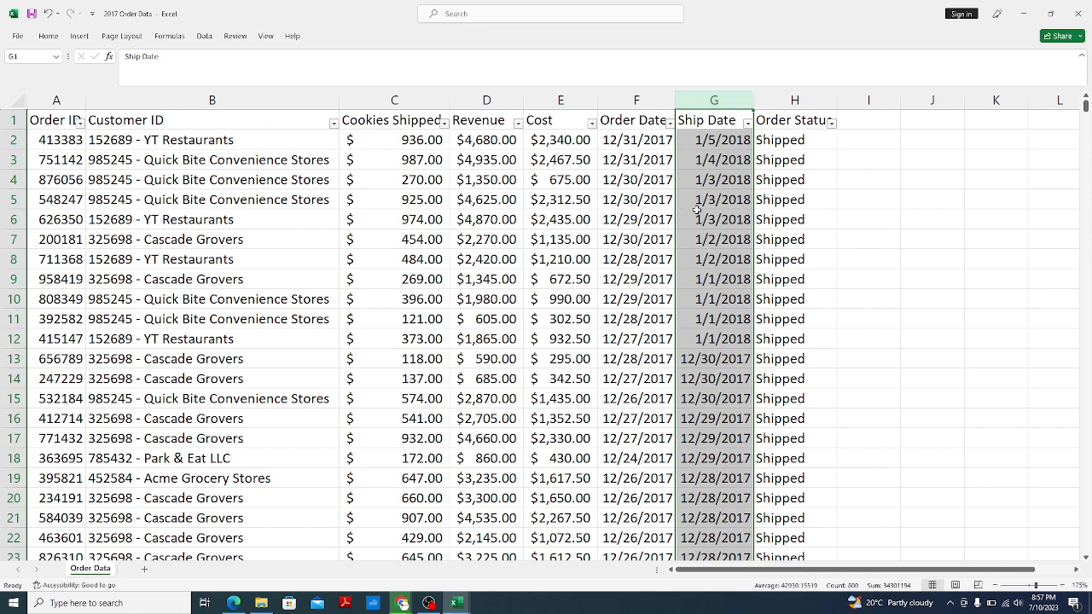
{"action": "left_click", "coordinate": [832, 124]}
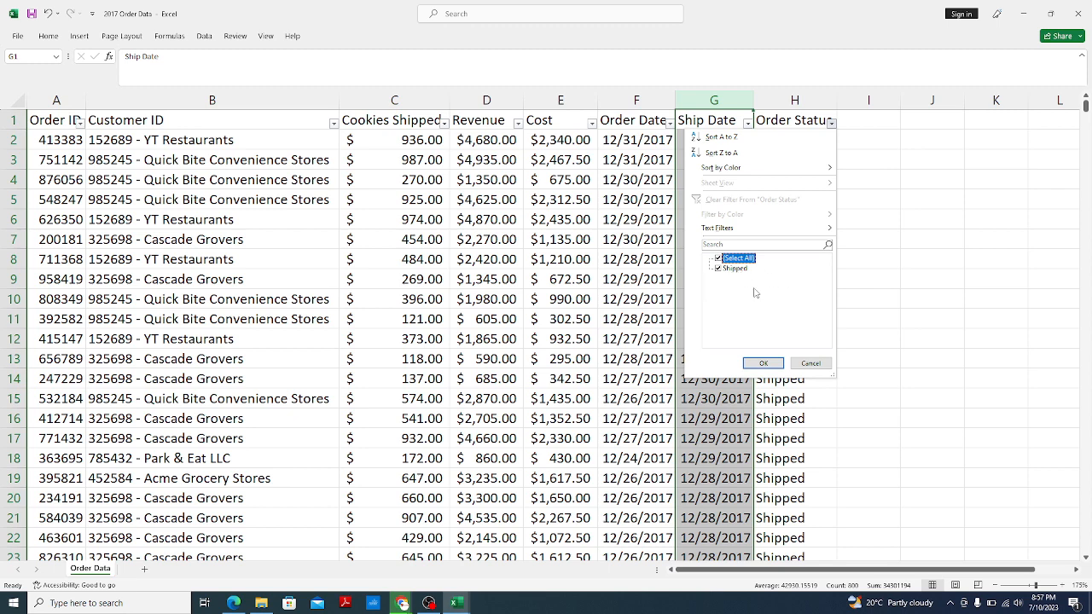
{"action": "key", "text": "Escape"}
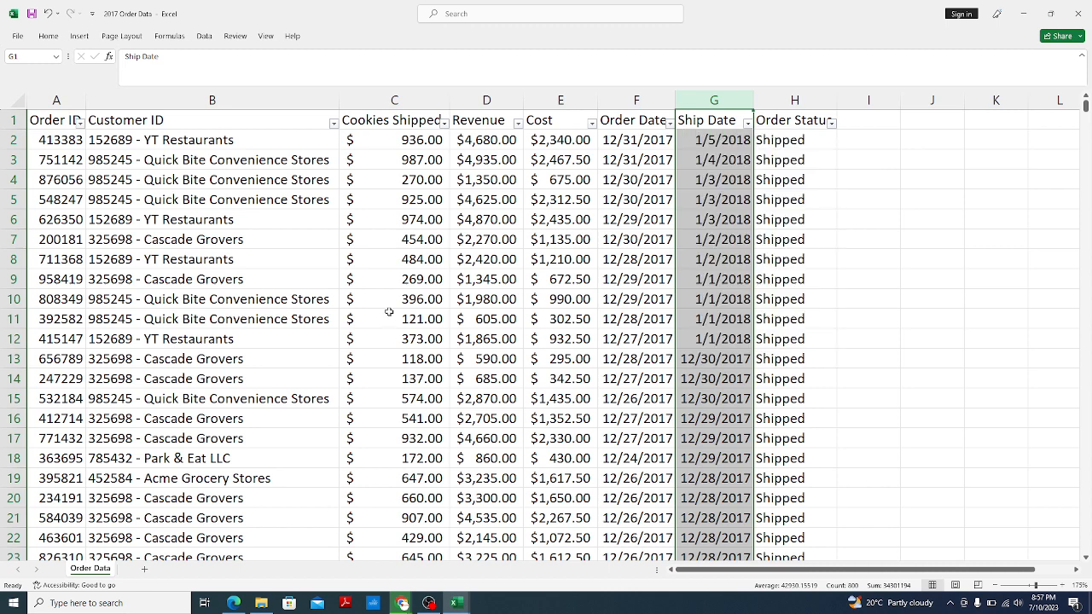
{"action": "left_click_drag", "start_coordinate": [361, 104], "coordinate": [811, 103]}
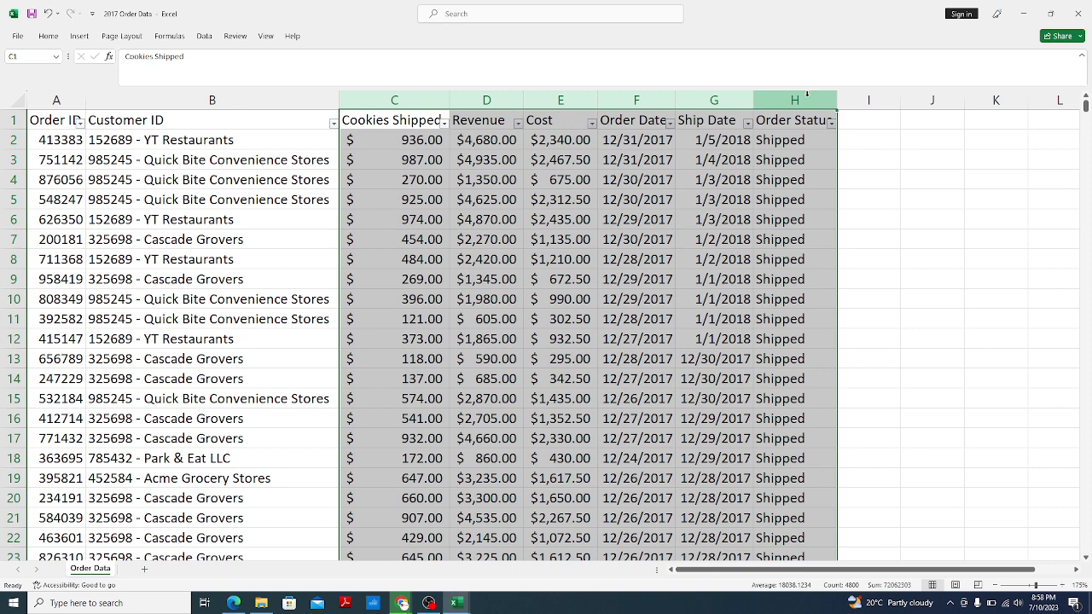
Insert an empty column between the Customer ID and Cookies Shipped columns
{"action": "left_click", "coordinate": [226, 103]}
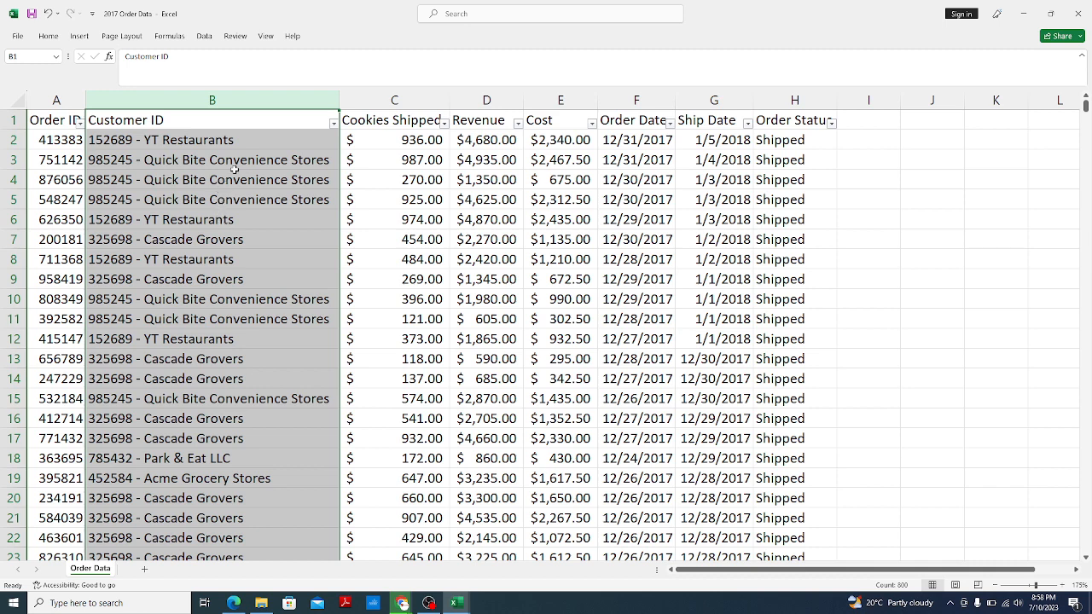
{"action": "left_click", "coordinate": [394, 99]}
{"action": "right_click", "coordinate": [394, 99]}
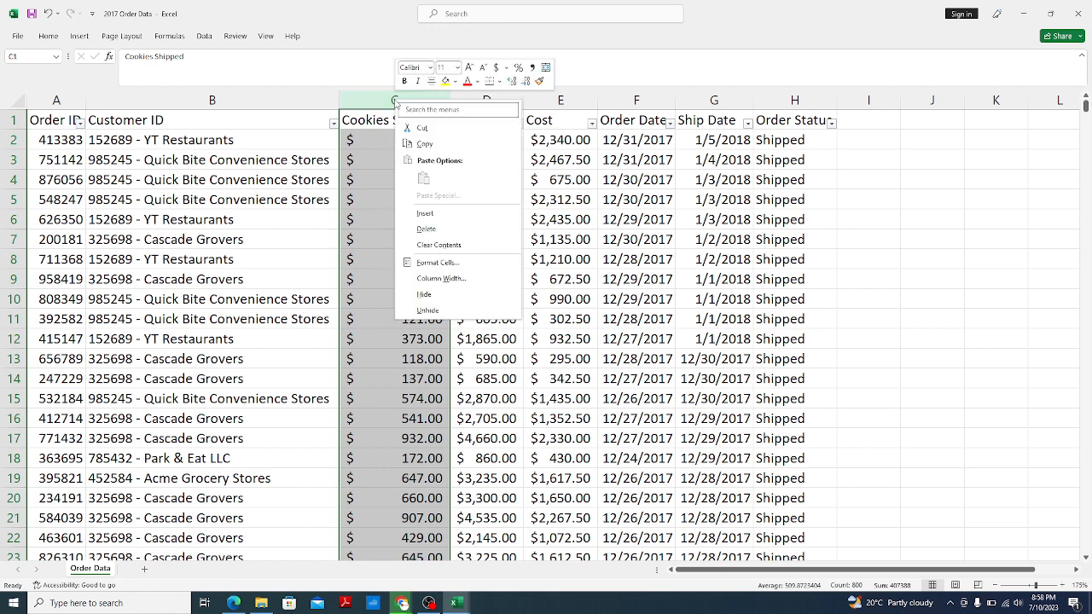
{"action": "left_click", "coordinate": [425, 213]}
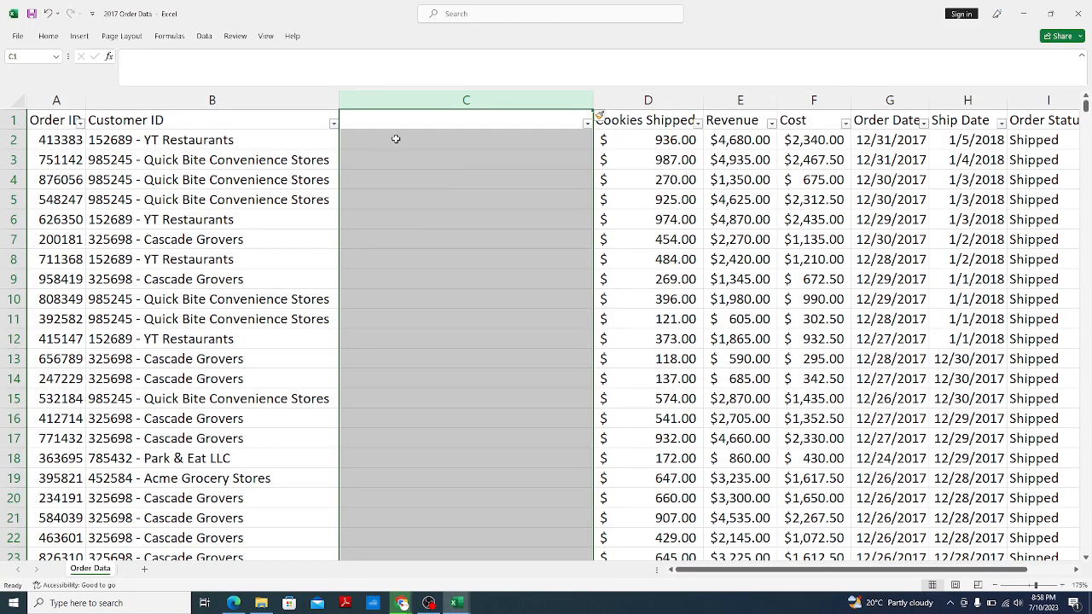
{"action": "left_click", "coordinate": [213, 99]}
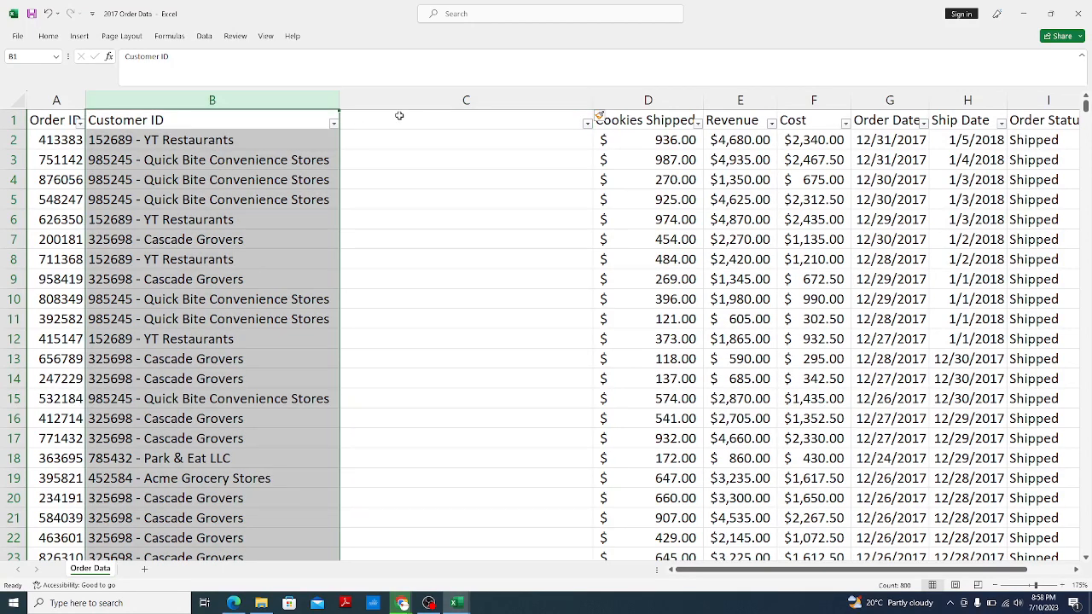
{"action": "left_click", "coordinate": [111, 143]}
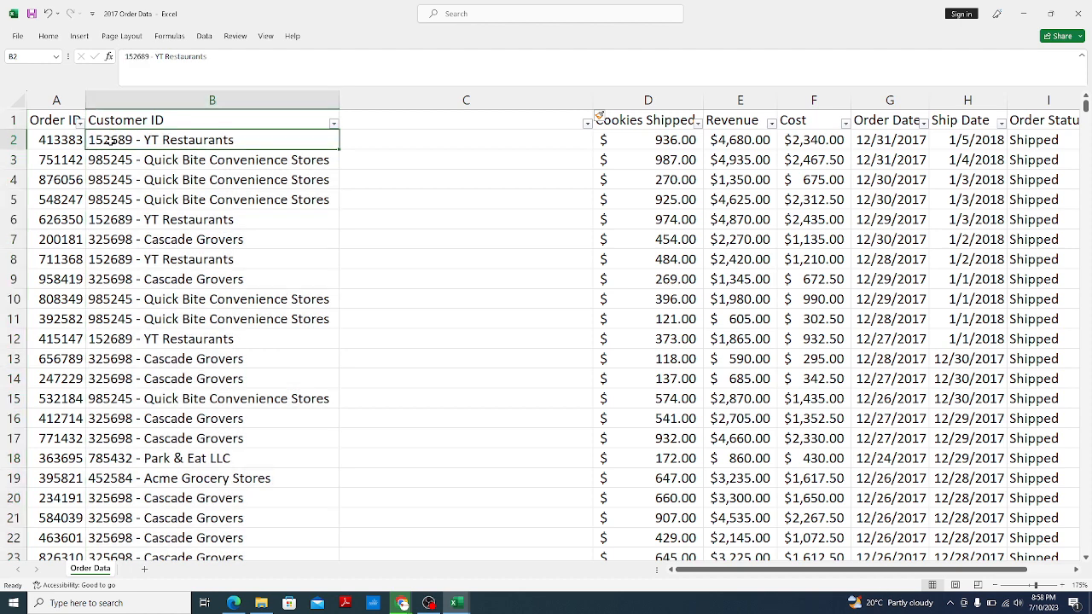
{"action": "left_click", "coordinate": [452, 149]}
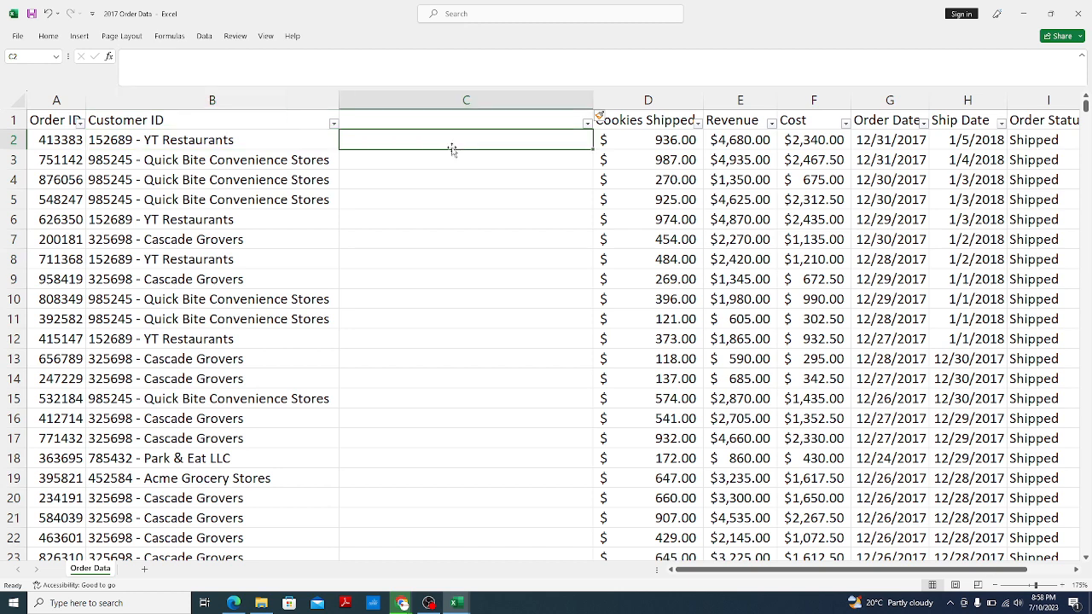
{"action": "key", "text": "Up"}
{"action": "key", "text": "Left"}
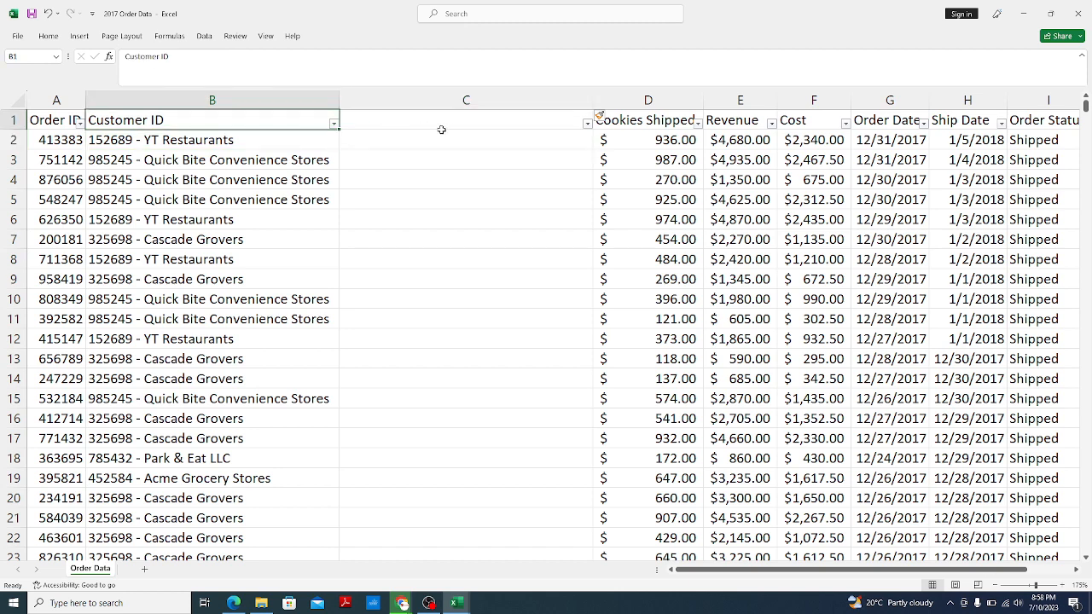
{"action": "left_click", "coordinate": [464, 120]}
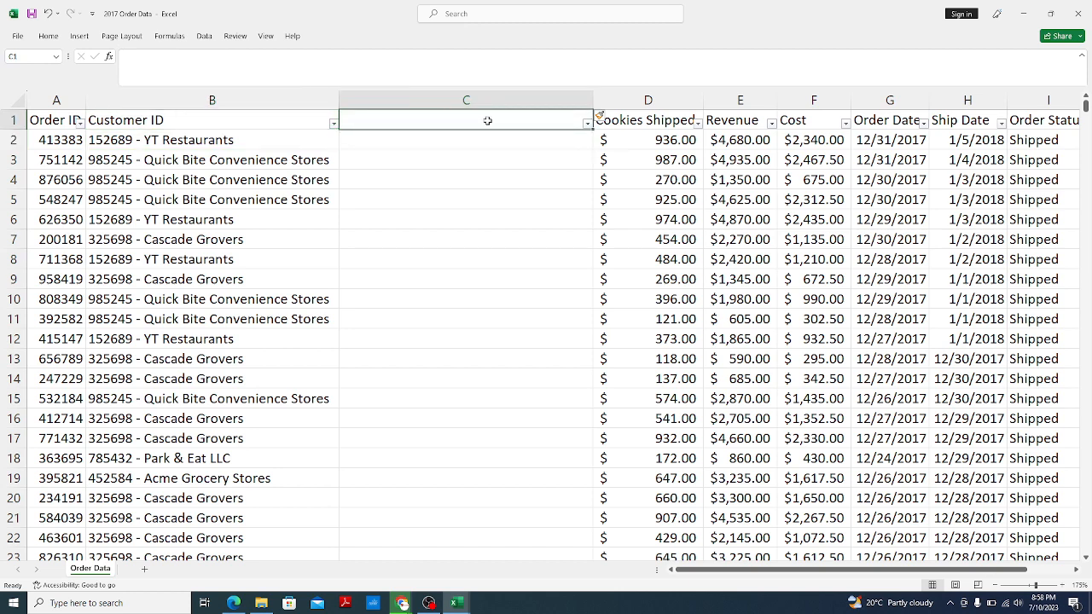
{"action": "left_click", "coordinate": [191, 120]}
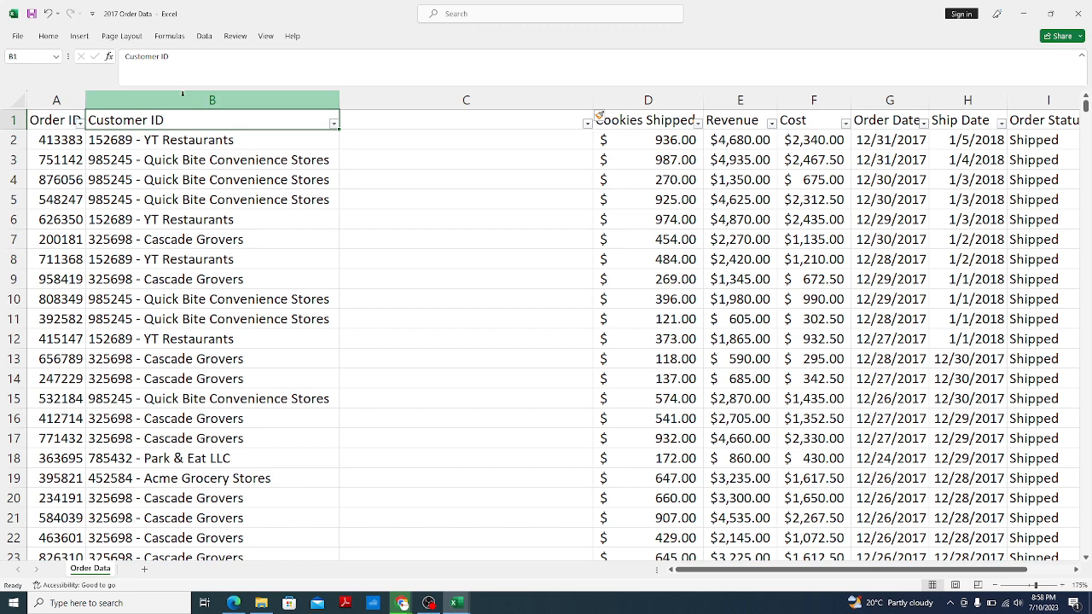
Start Text to Columns on the whole Customer ID column with Delimited as the original data type
{"action": "left_click", "coordinate": [181, 96]}
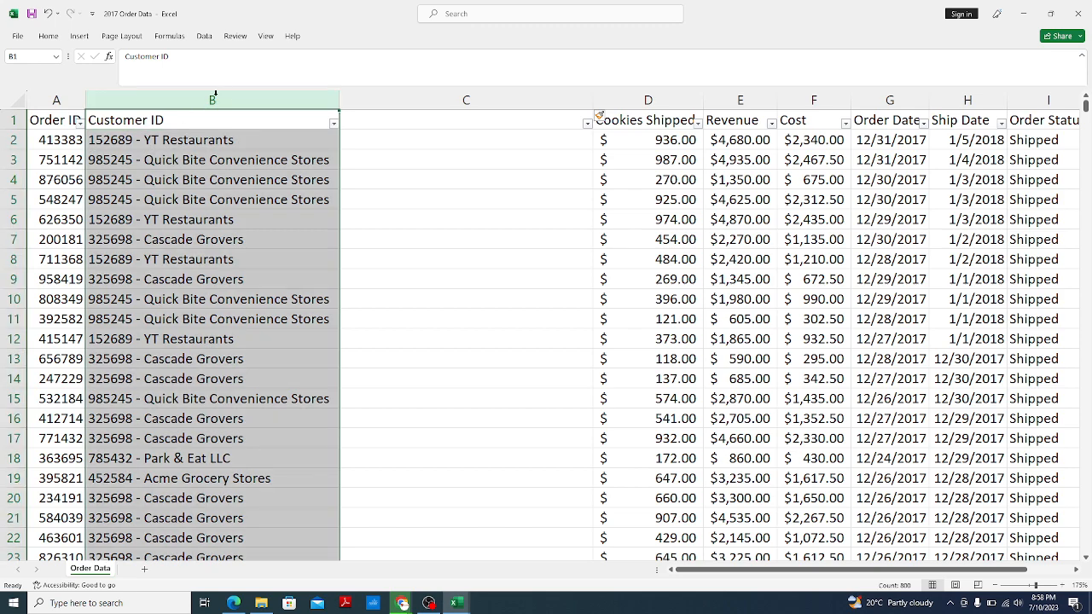
{"action": "scroll", "coordinate": [212, 100], "scroll_direction": "down", "scroll_amount": 10}
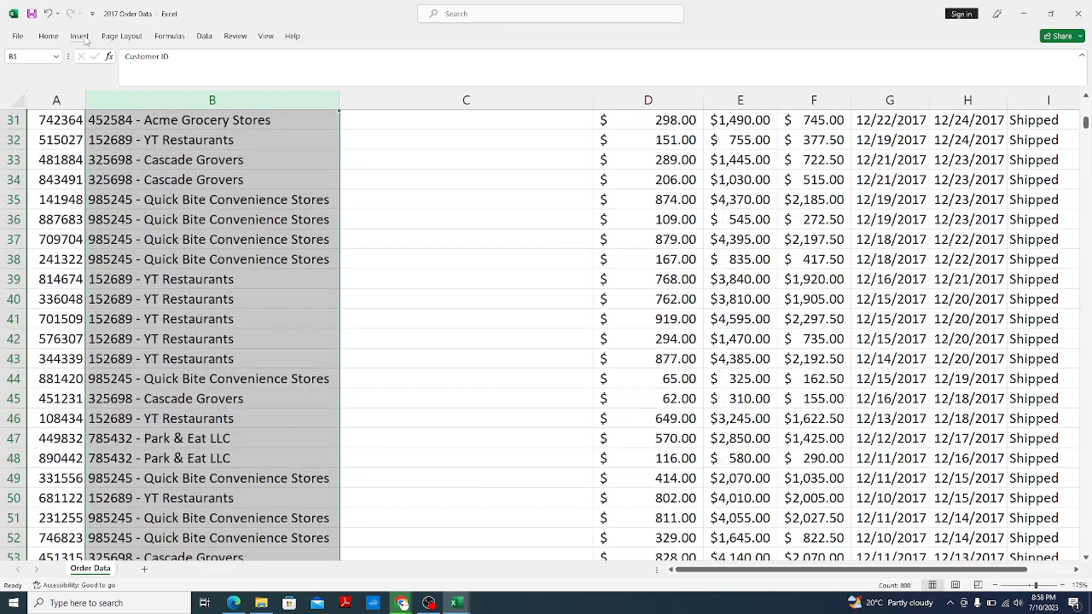
{"action": "left_click", "coordinate": [204, 36]}
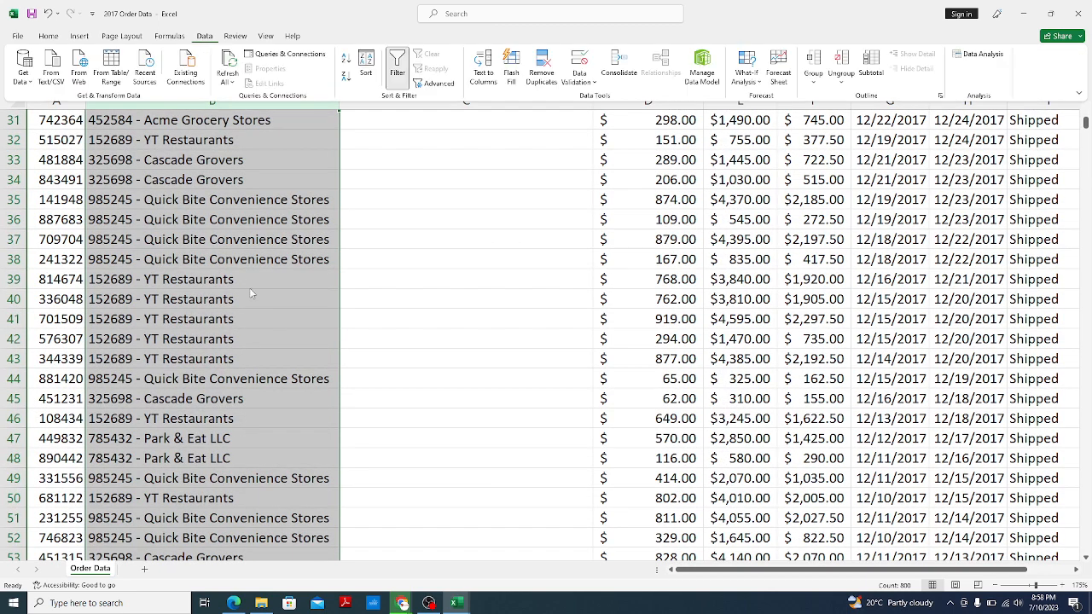
{"action": "scroll", "coordinate": [273, 391], "scroll_direction": "up", "scroll_amount": 3}
{"action": "scroll", "coordinate": [273, 390], "scroll_direction": "up", "scroll_amount": 7}
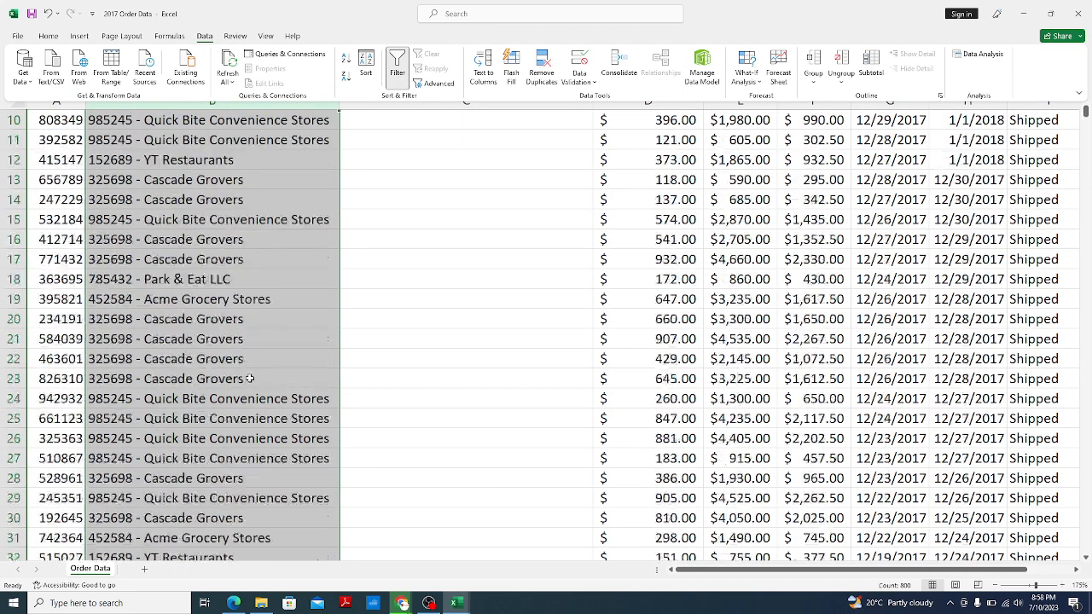
{"action": "left_click", "coordinate": [207, 39]}
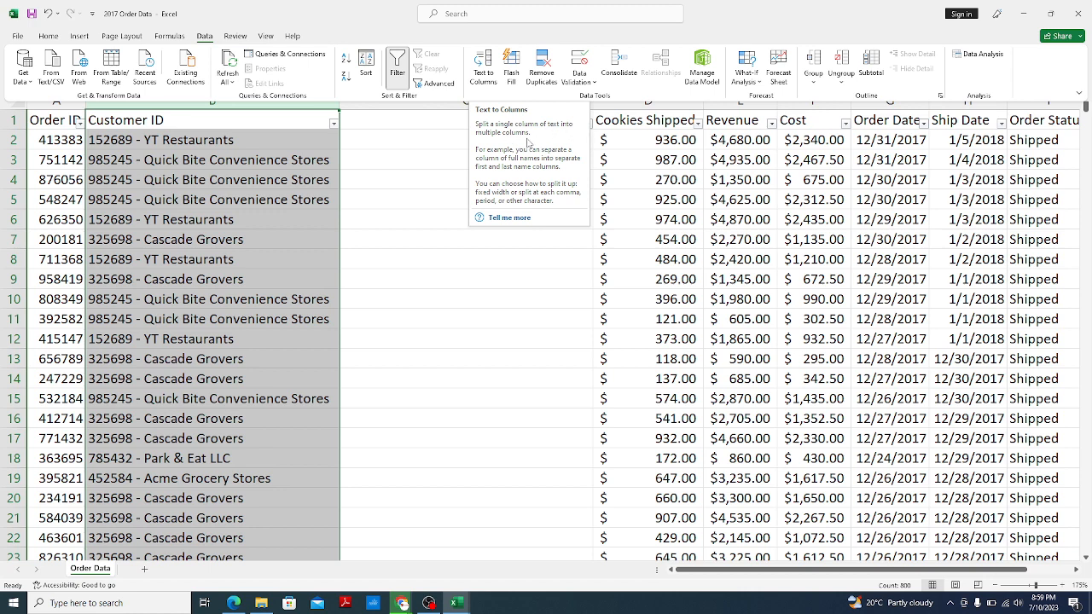
{"action": "left_click", "coordinate": [266, 155]}
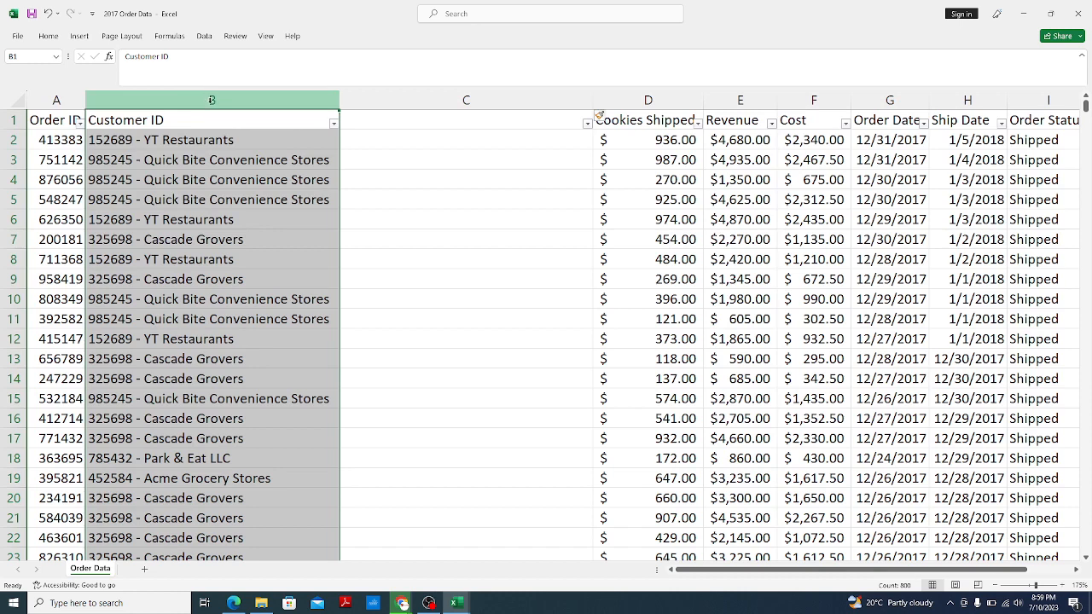
{"action": "left_click", "coordinate": [205, 35]}
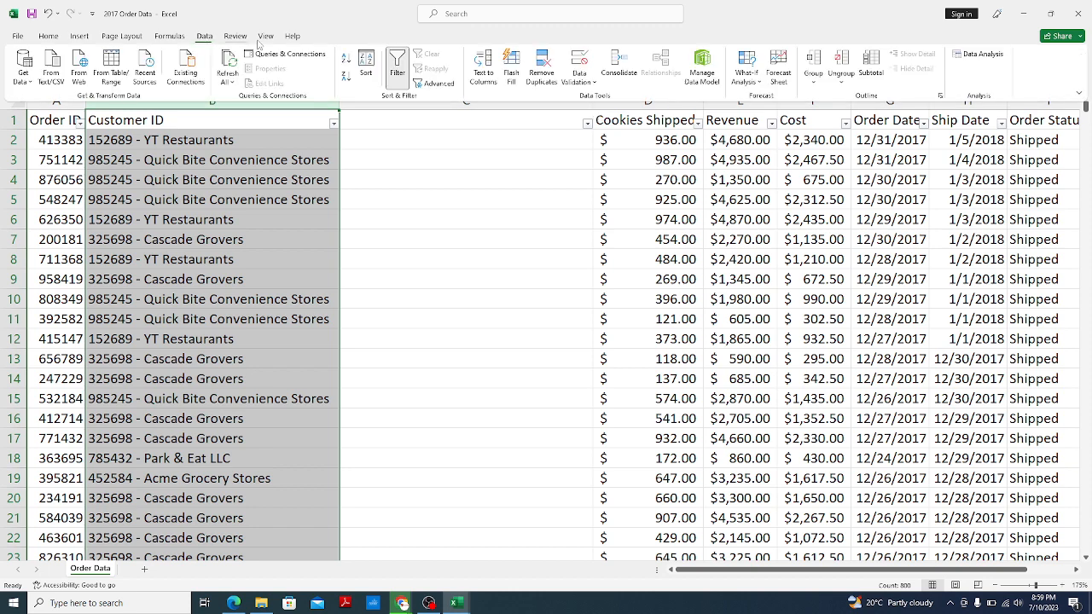
{"action": "left_click", "coordinate": [491, 72]}
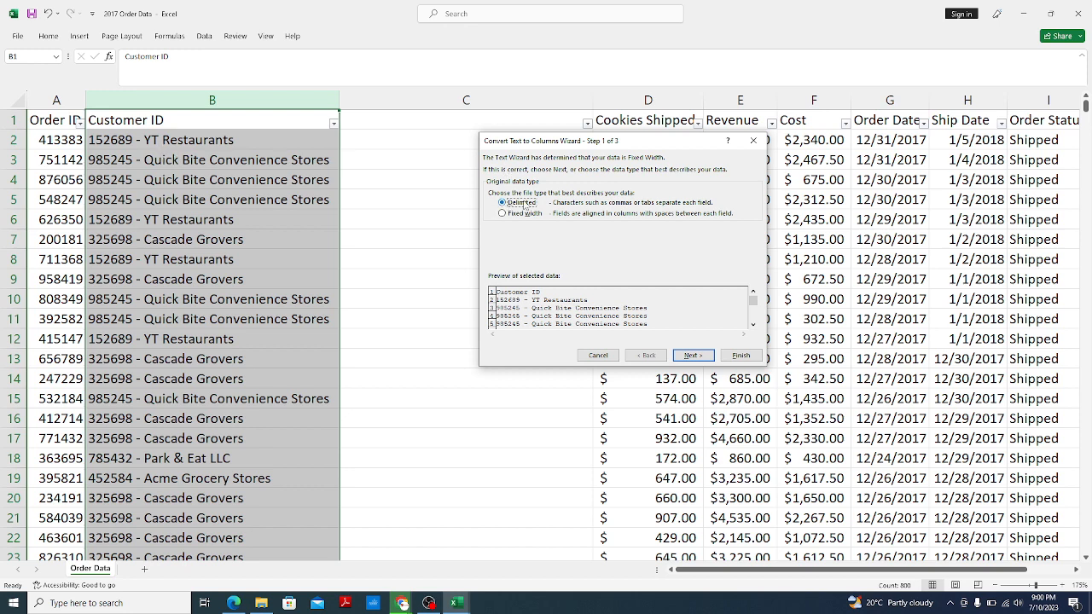
Add a hyphen as a custom delimiter alongside Tab for splitting the Customer ID values
{"action": "left_click", "coordinate": [693, 356]}
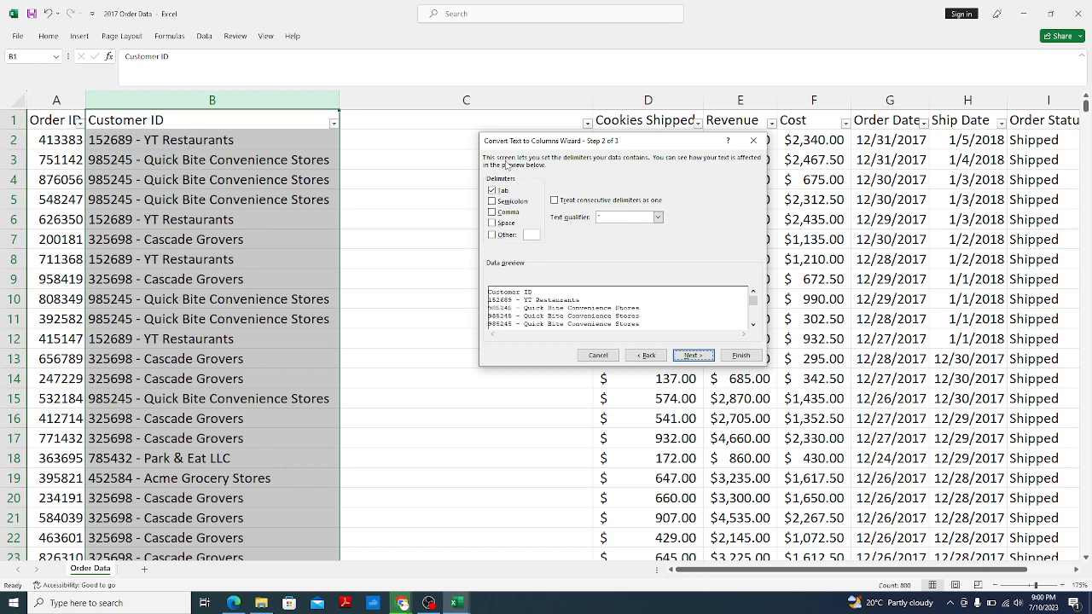
{"action": "left_click", "coordinate": [497, 235]}
{"action": "type", "text": "-"}
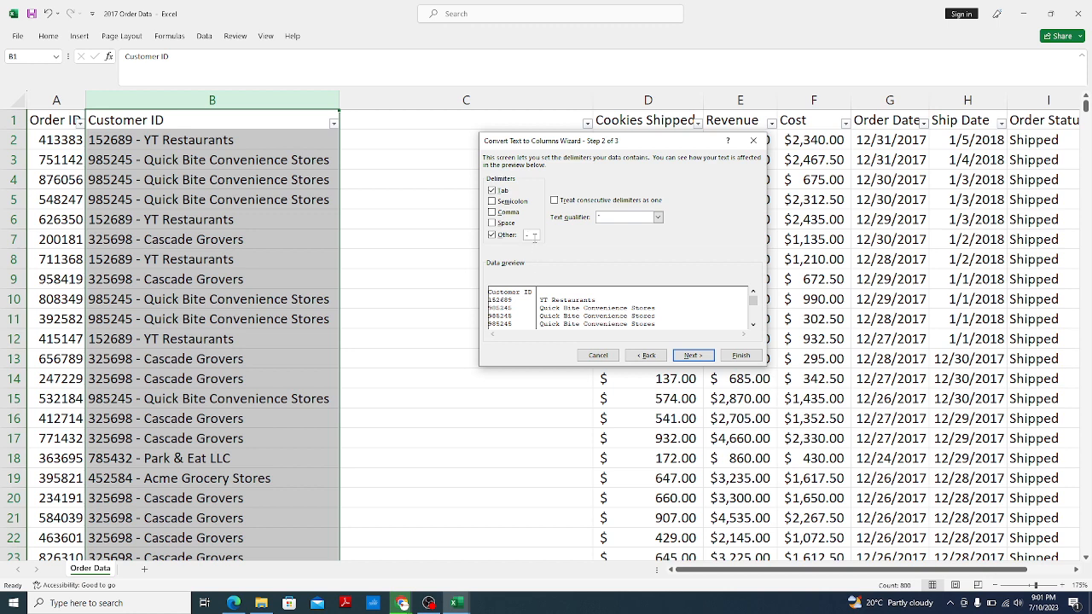
Re-enter the hyphen as the custom delimiter and complete the Customer ID split with General format and destination B1
{"action": "key", "text": "BackSpace"}
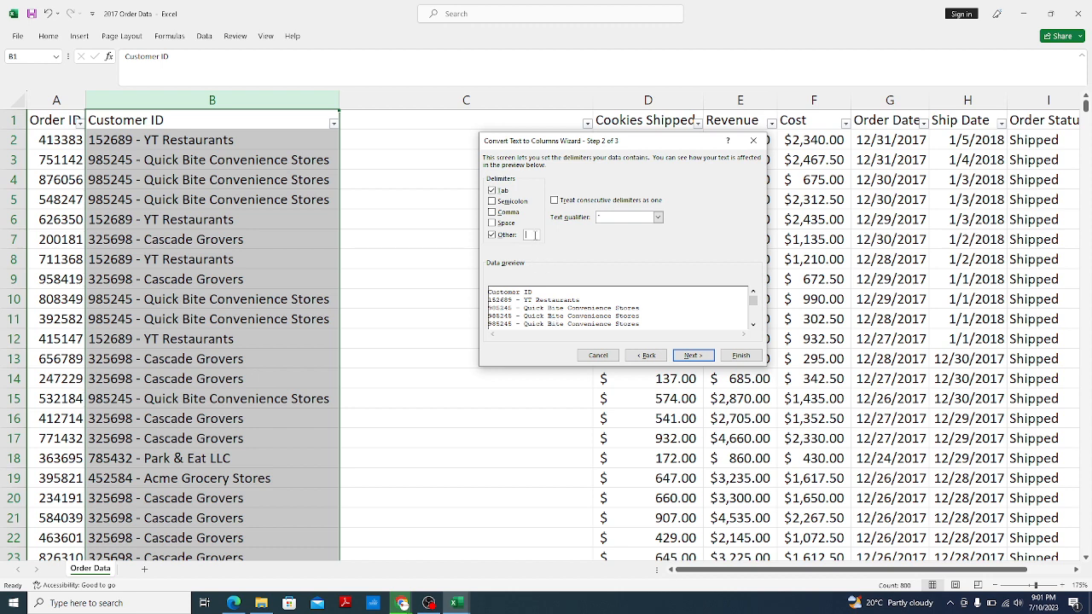
{"action": "type", "text": "-"}
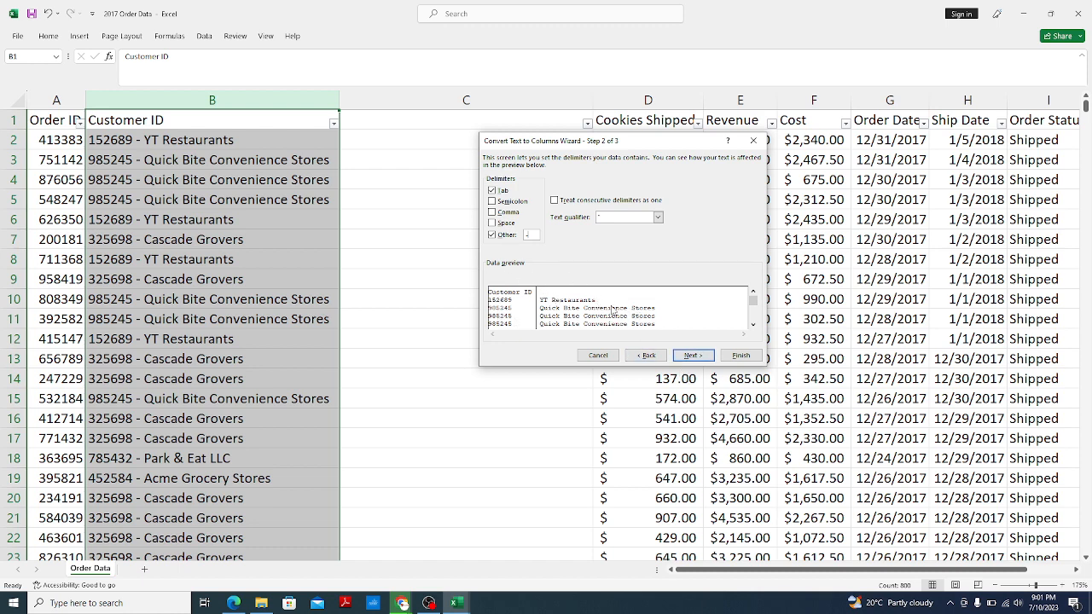
{"action": "left_click", "coordinate": [693, 356]}
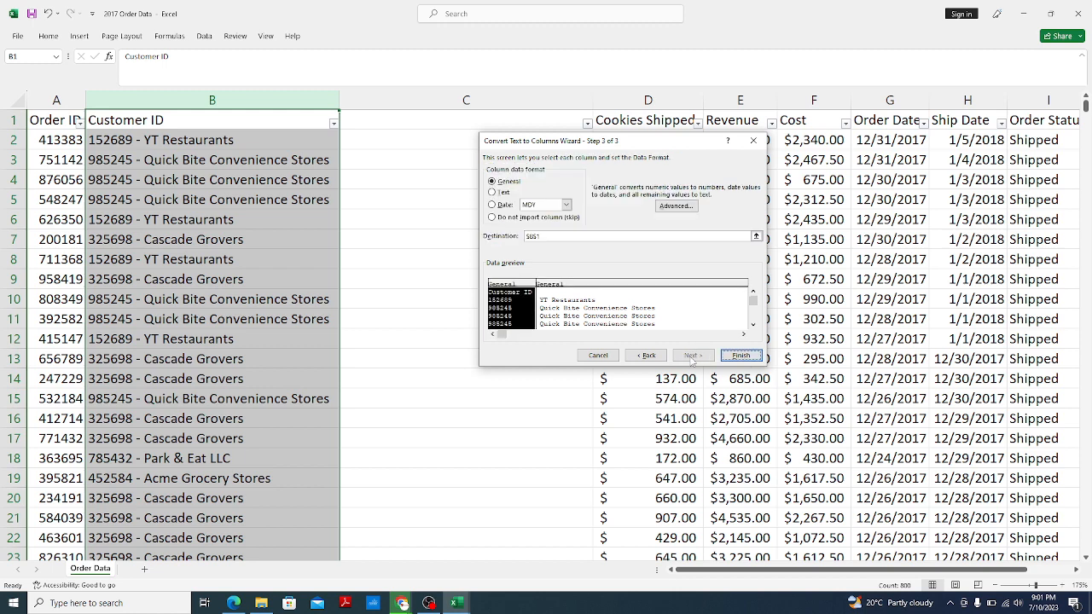
{"action": "left_click", "coordinate": [742, 356]}
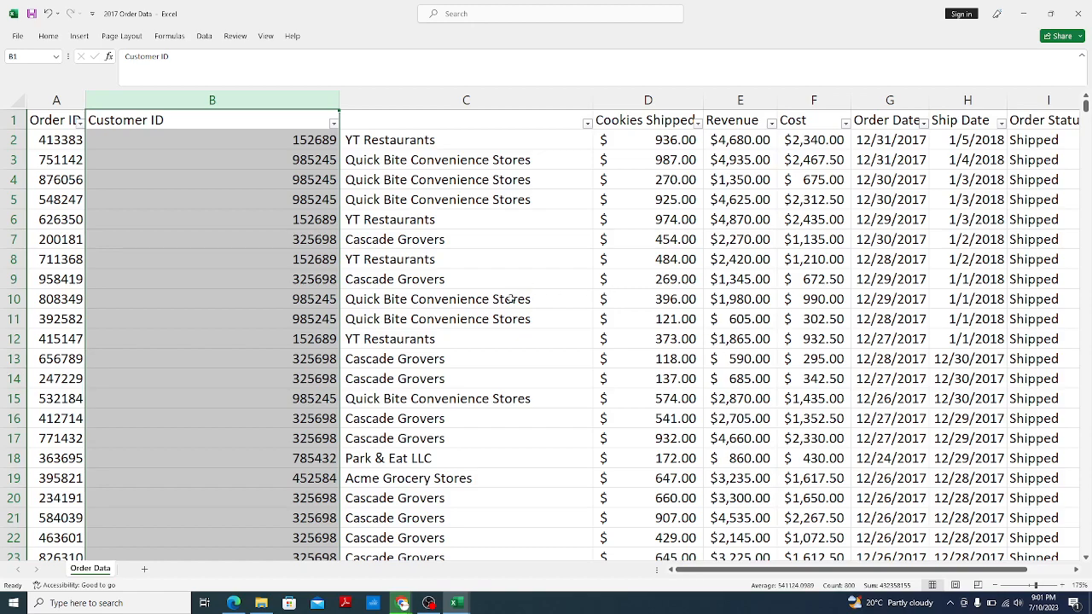
Check the split customer numbers and names, and fit the Customer ID column's width to its contents
{"action": "scroll", "coordinate": [511, 299], "scroll_direction": "down", "scroll_amount": 13}
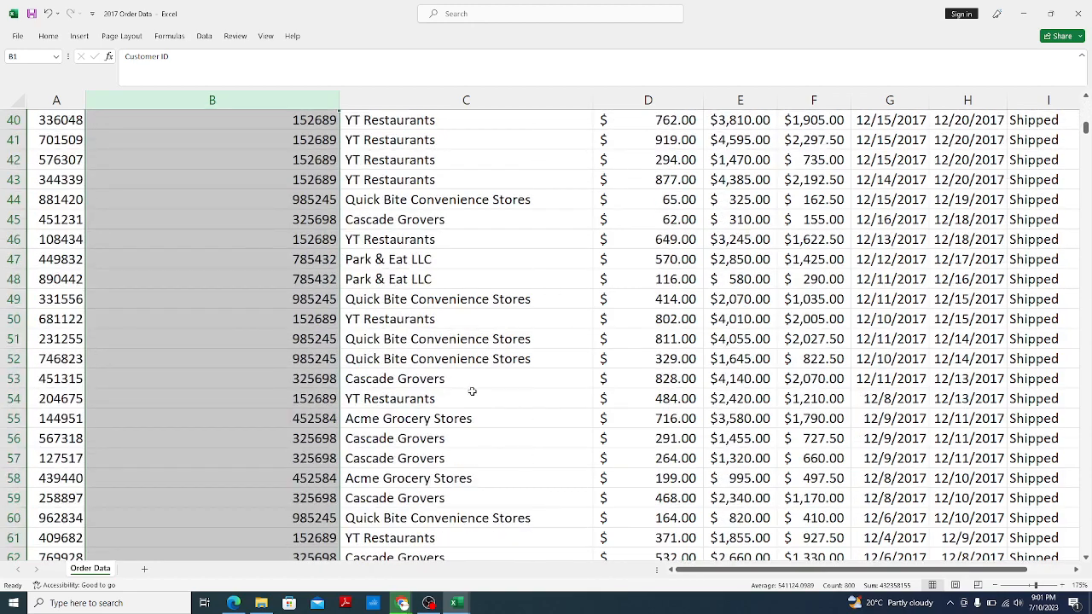
{"action": "scroll", "coordinate": [472, 391], "scroll_direction": "up", "scroll_amount": 11}
{"action": "scroll", "coordinate": [472, 390], "scroll_direction": "up", "scroll_amount": 2}
{"action": "scroll", "coordinate": [469, 388], "scroll_direction": "down", "scroll_amount": 17}
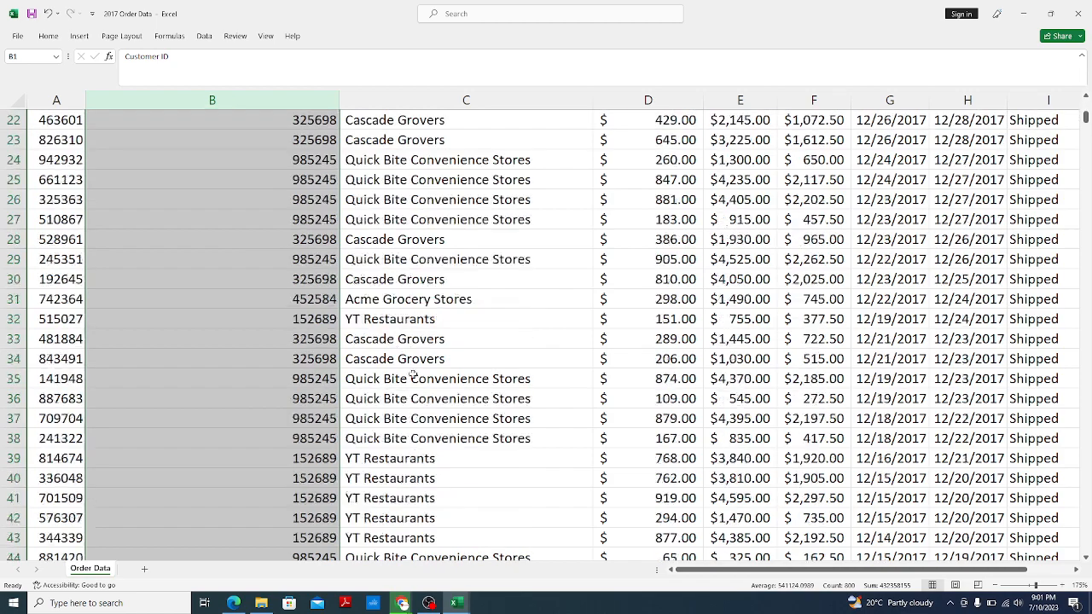
{"action": "scroll", "coordinate": [413, 392], "scroll_direction": "up", "scroll_amount": 17}
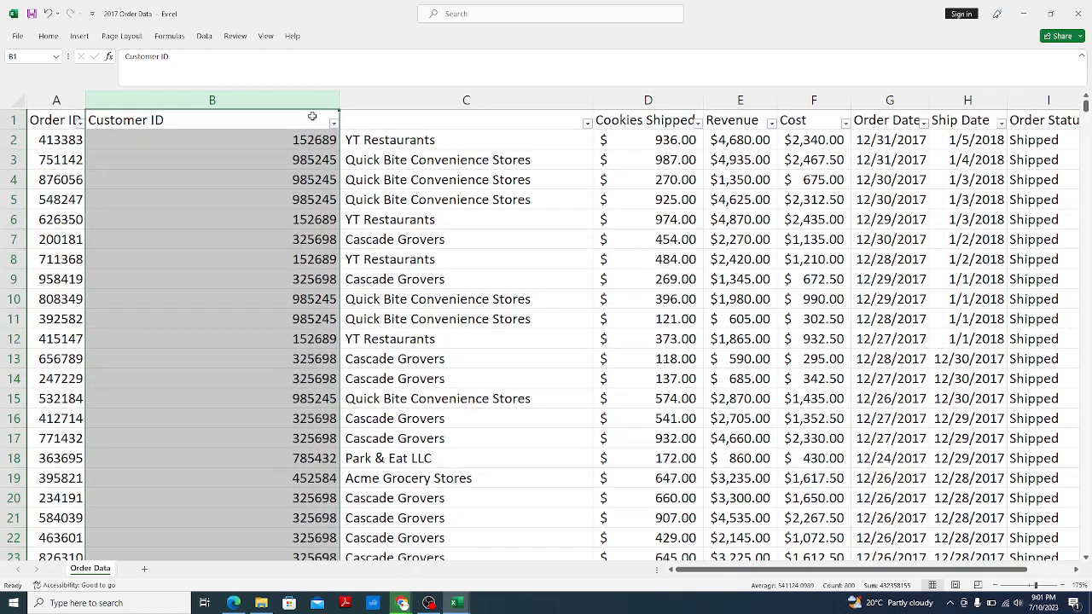
{"action": "double_click", "coordinate": [332, 99]}
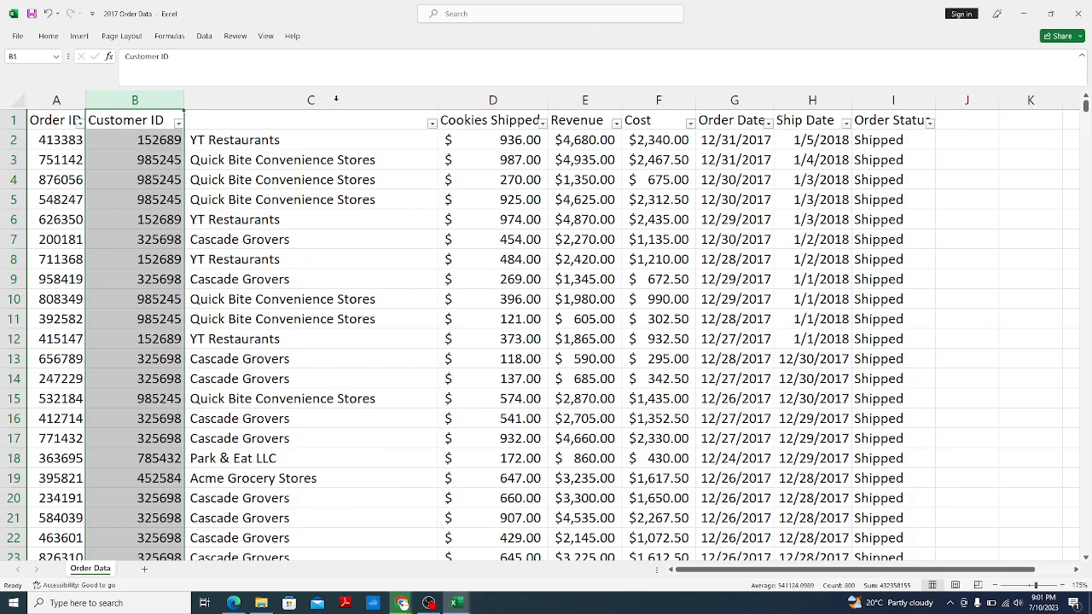
Enter Outlet as the header of the new customer name column in cell C1
{"action": "left_click", "coordinate": [223, 119]}
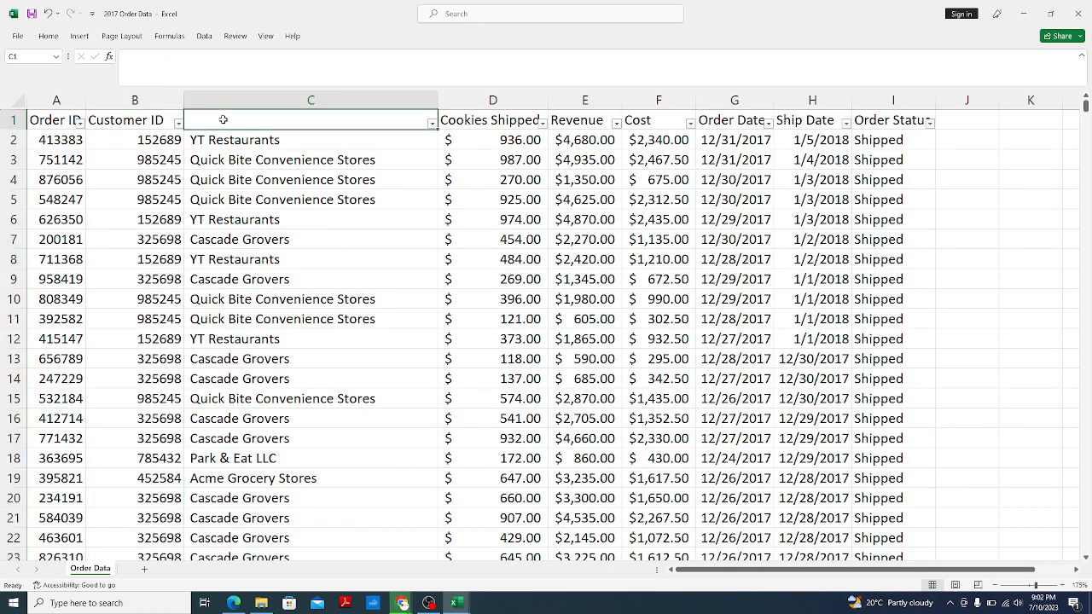
{"action": "type", "text": "Oute"}
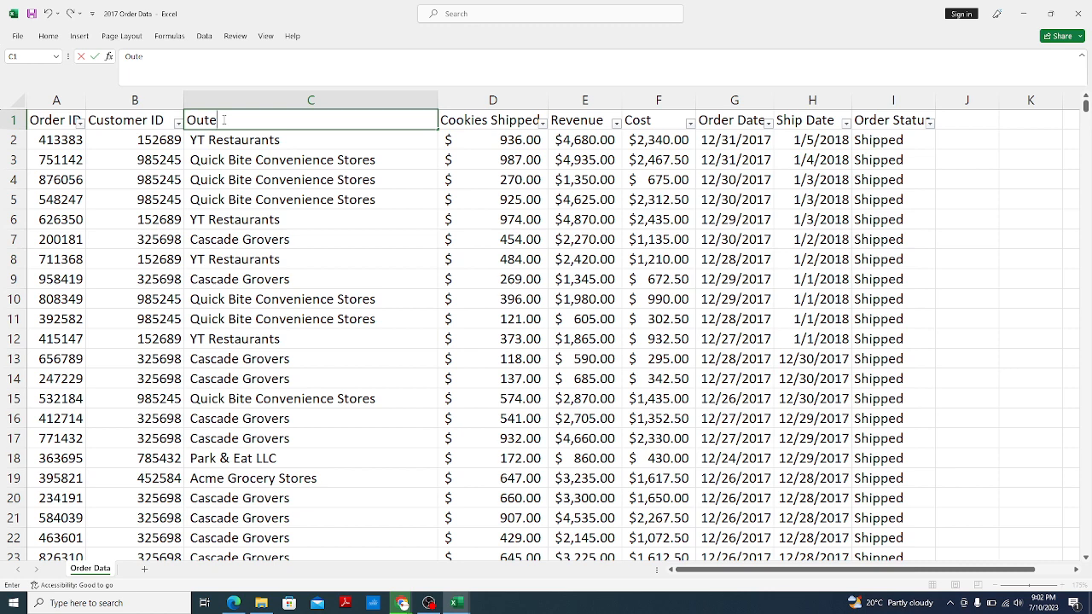
{"action": "key", "text": "BackSpace"}
{"action": "type", "text": "let"}
{"action": "left_click", "coordinate": [275, 166]}
{"action": "left_click", "coordinate": [264, 128]}
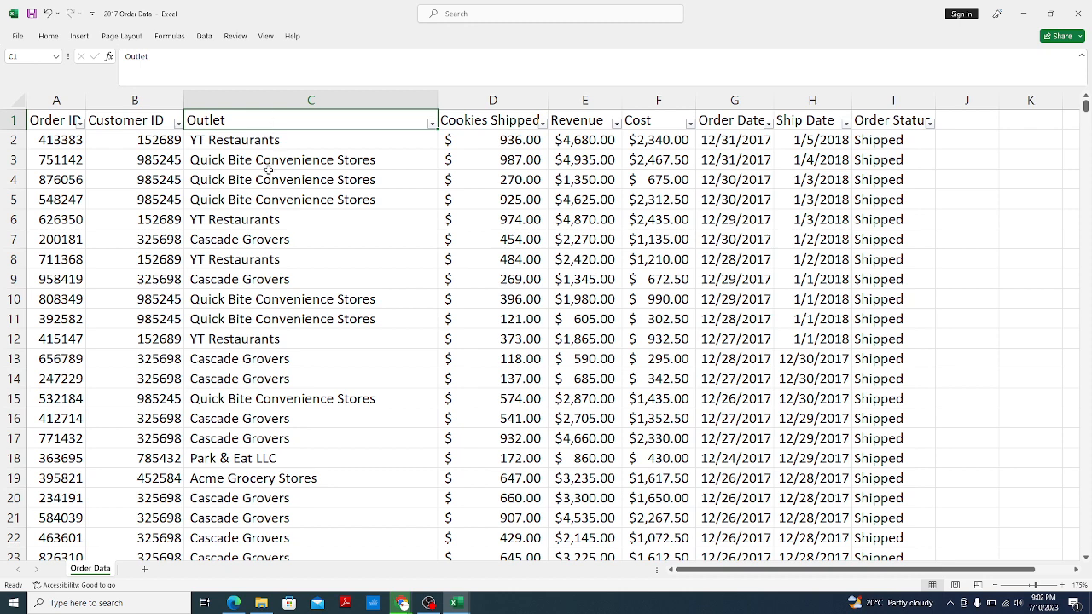
Review the separated customer names in the Outlet column, including individual entries near its beginning
{"action": "left_click_drag", "start_coordinate": [253, 142], "coordinate": [226, 580]}
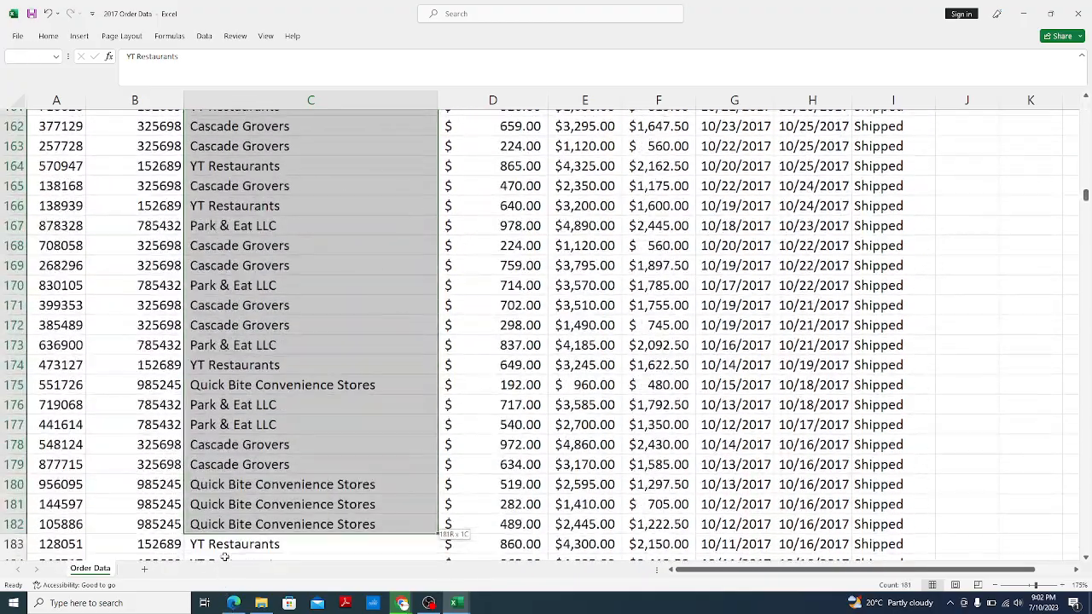
{"action": "scroll", "coordinate": [273, 512], "scroll_direction": "up", "scroll_amount": 17}
{"action": "scroll", "coordinate": [273, 512], "scroll_direction": "up", "scroll_amount": 19}
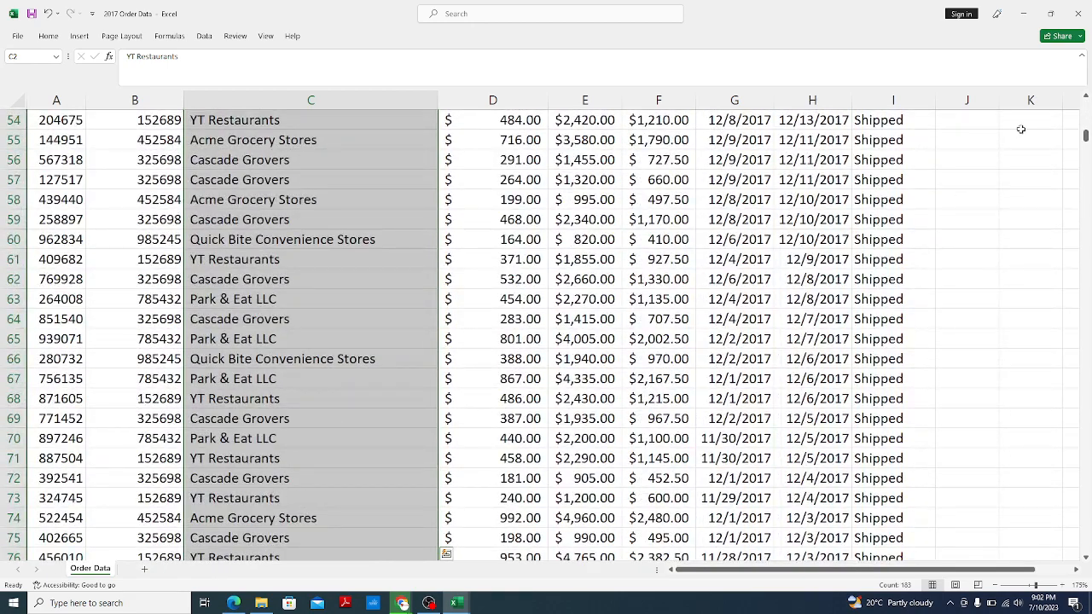
{"action": "left_click_drag", "start_coordinate": [1087, 139], "coordinate": [1085, 98]}
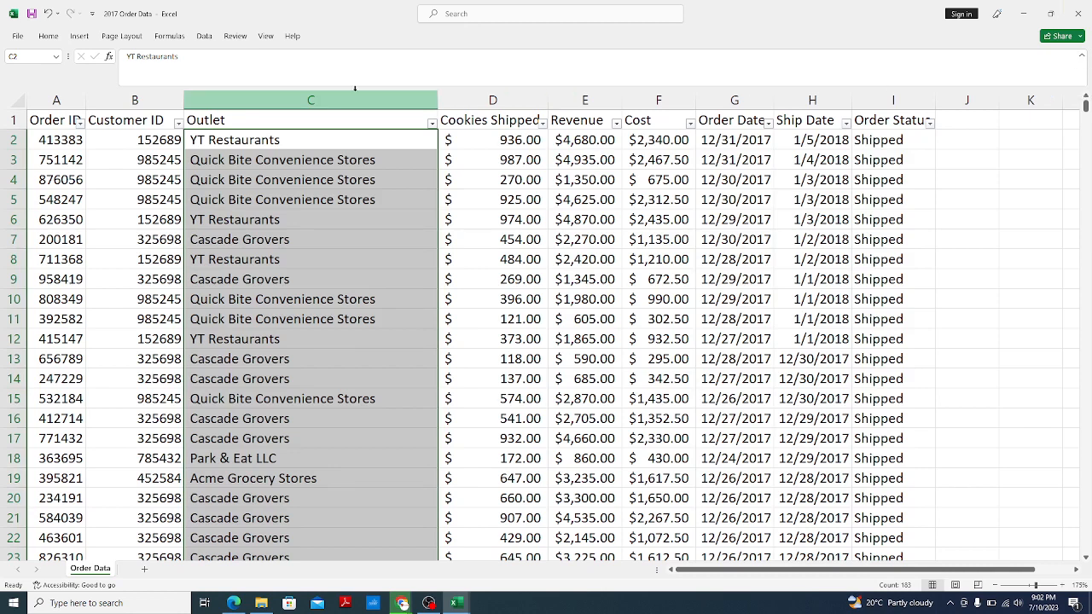
{"action": "left_click", "coordinate": [258, 143]}
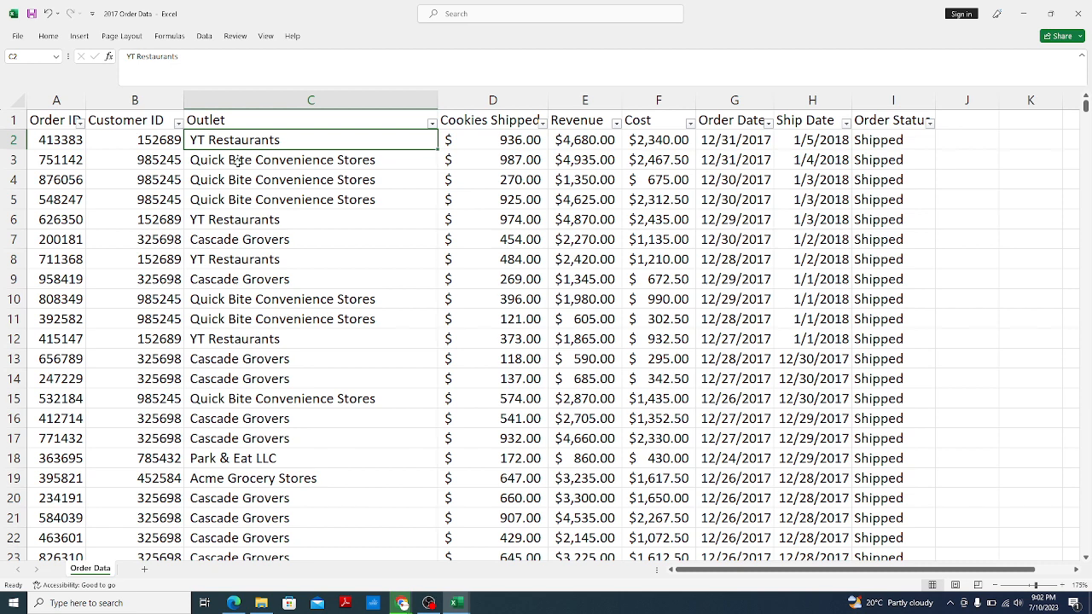
{"action": "left_click", "coordinate": [237, 161]}
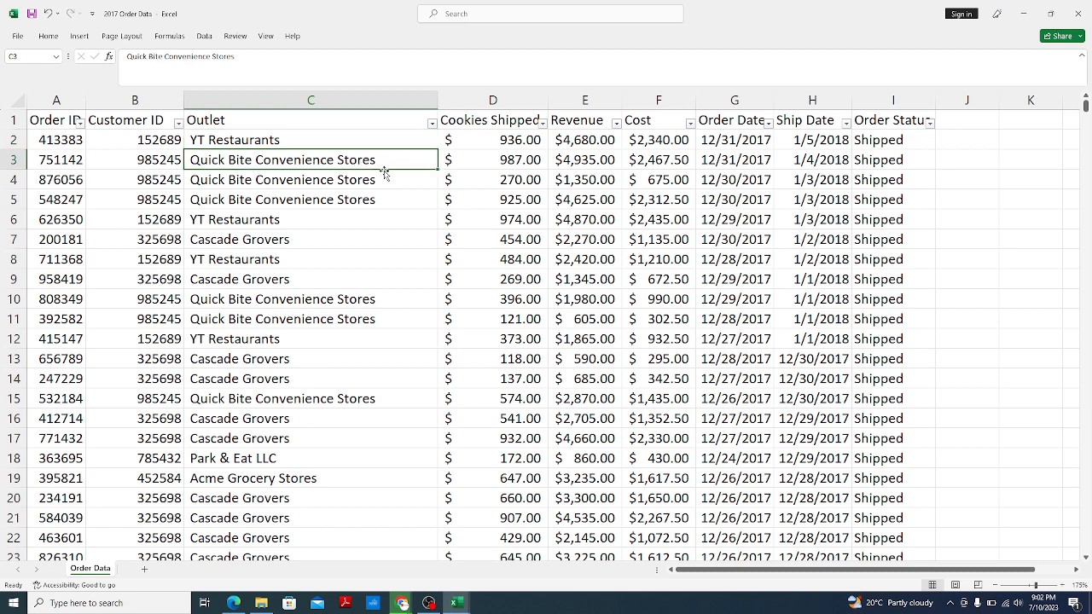
{"action": "left_click", "coordinate": [239, 237]}
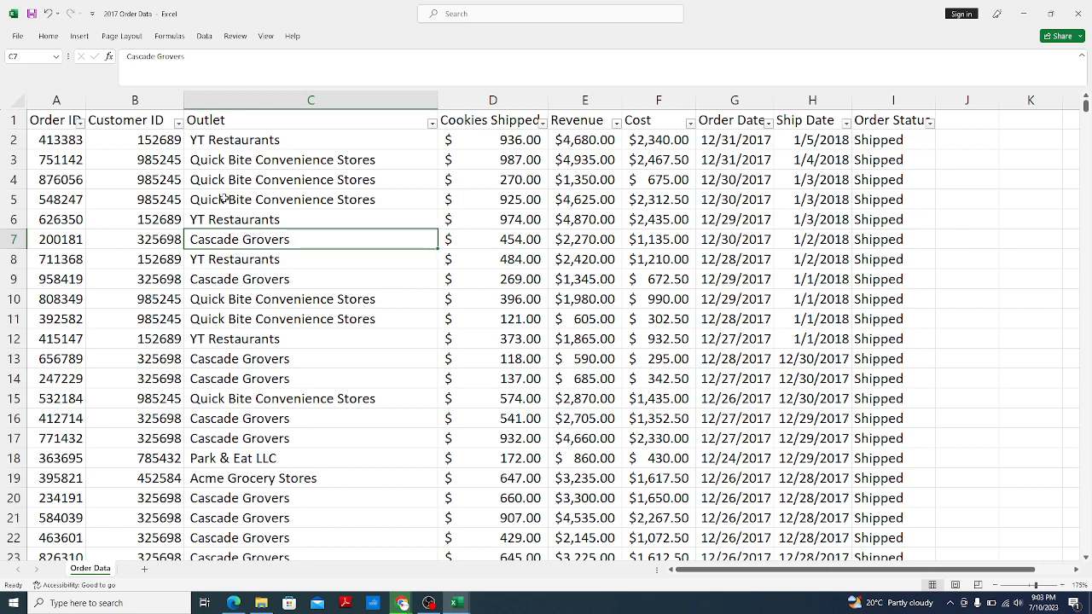
{"action": "left_click_drag", "start_coordinate": [224, 199], "coordinate": [229, 237]}
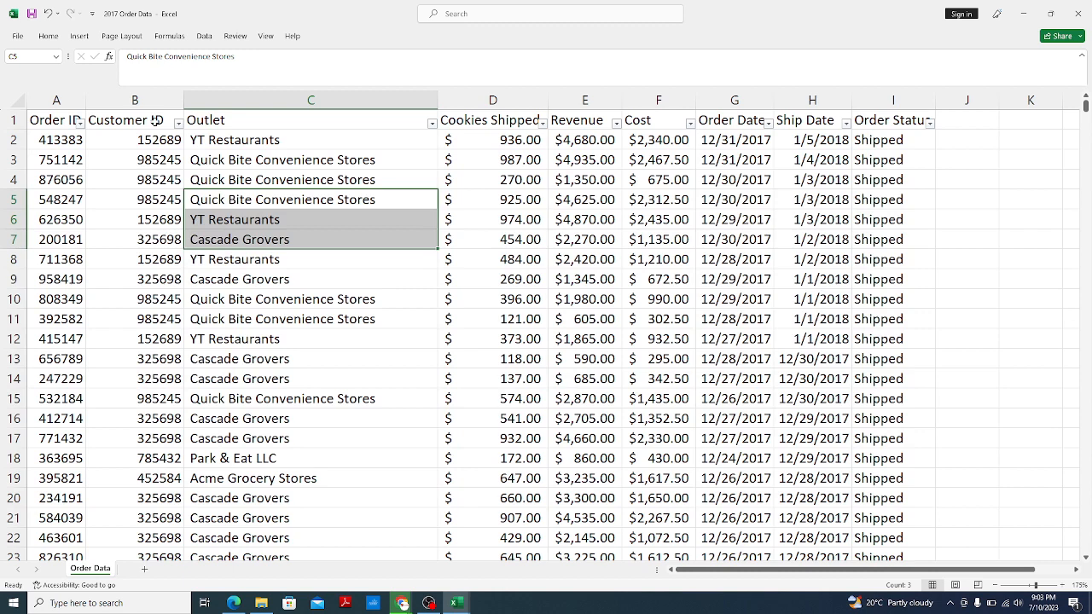
{"action": "left_click", "coordinate": [309, 287]}
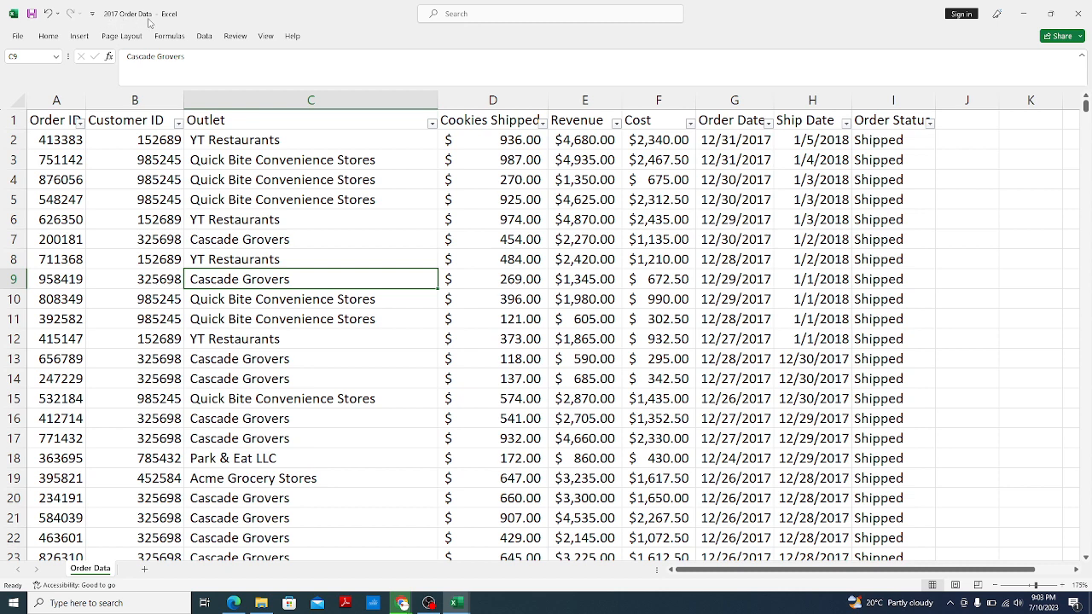
{"action": "left_click", "coordinate": [409, 178]}
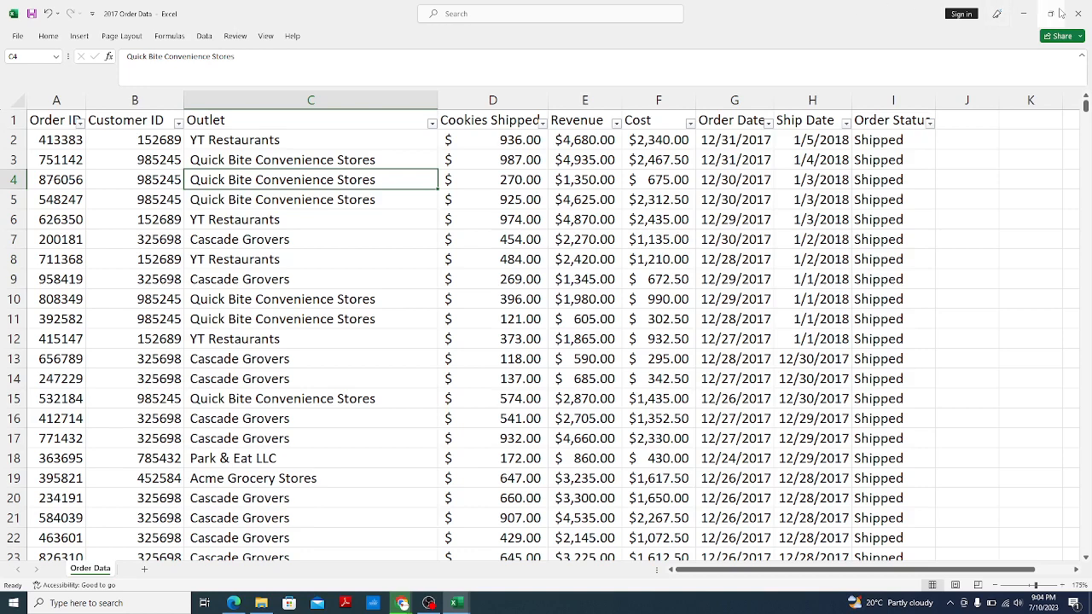
Close the 2017 Order Data workbook and the Umbrella Sales Data (1) workbook, discarding the latter's changes
{"action": "left_click", "coordinate": [1078, 14]}
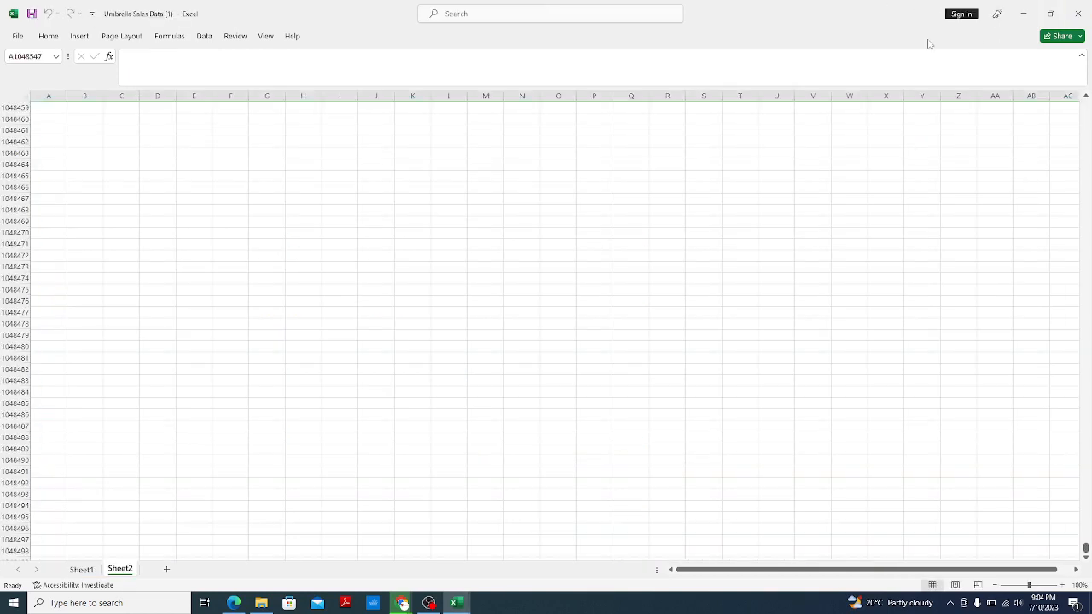
{"action": "left_click", "coordinate": [1077, 15]}
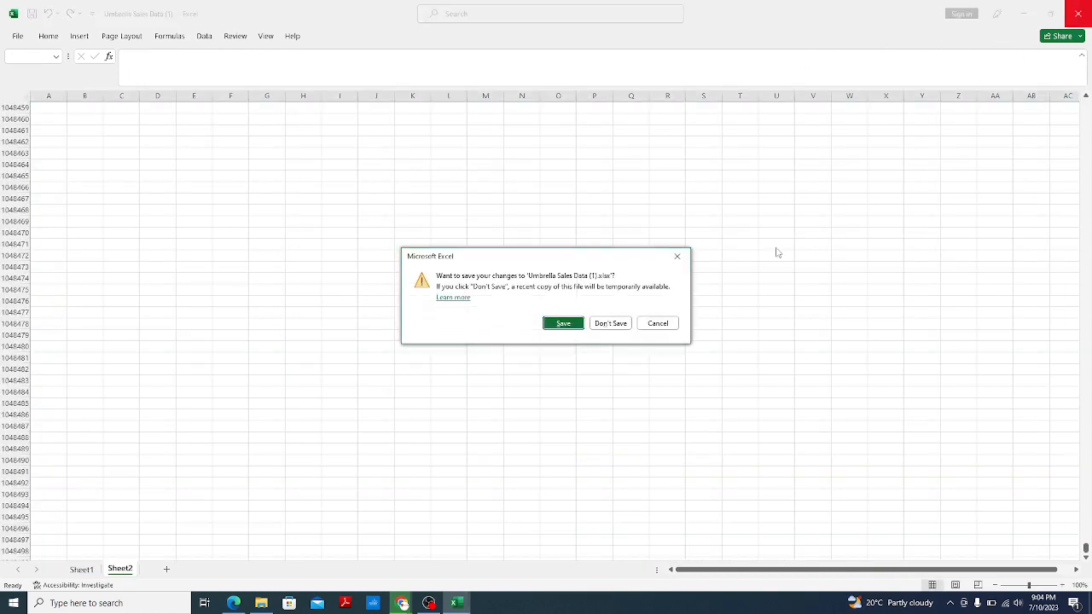
{"action": "left_click", "coordinate": [623, 322]}
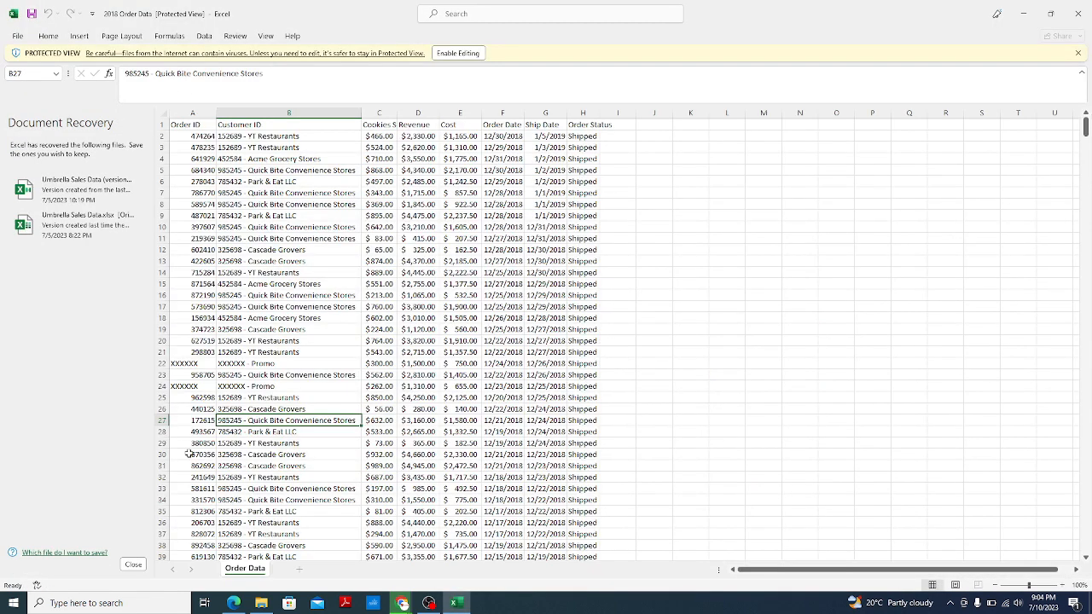
Dismiss Document Recovery with removal of the recovered files, and enable editing of the 2018 Order Data workbook
{"action": "left_click", "coordinate": [133, 564]}
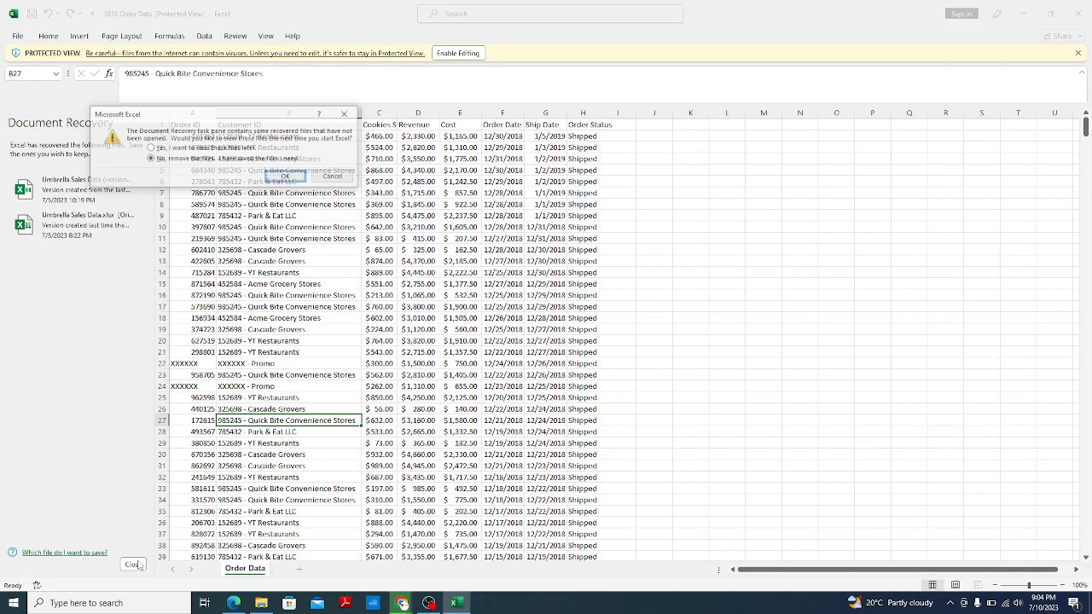
{"action": "left_click", "coordinate": [286, 177]}
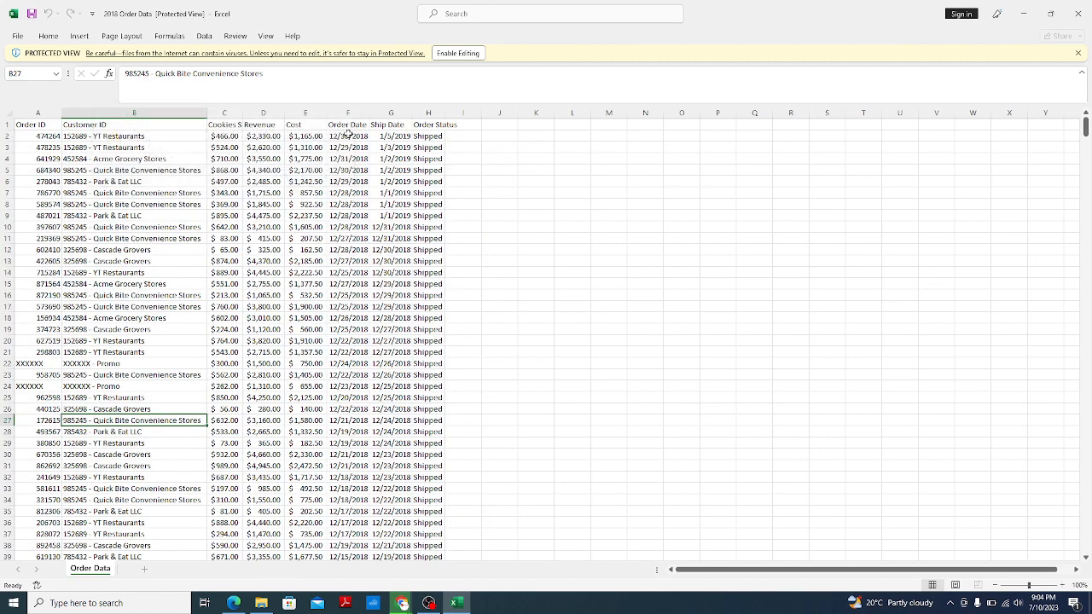
{"action": "left_click", "coordinate": [452, 53]}
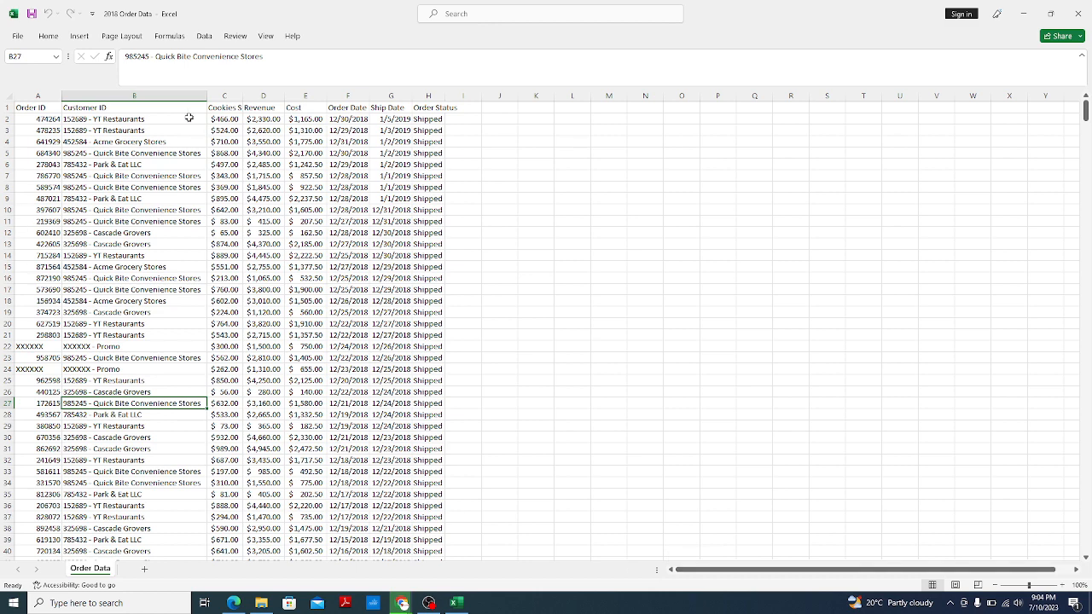
Fit the width of the Order Status column to its contents in the 2018 Order Data sheet
{"action": "left_click_drag", "start_coordinate": [31, 106], "coordinate": [423, 107]}
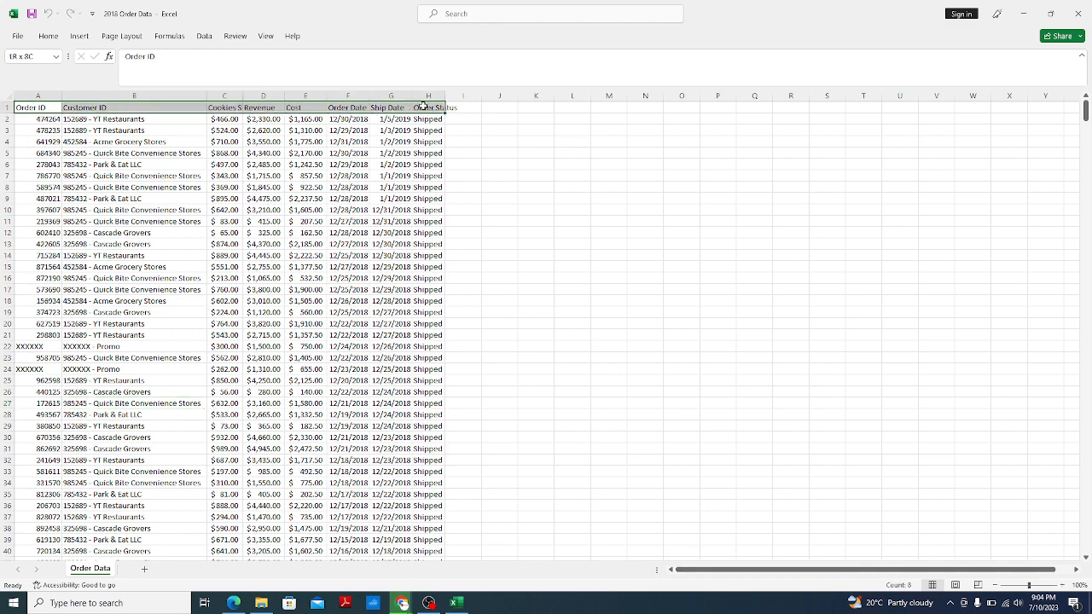
{"action": "left_click", "coordinate": [1062, 586]}
{"action": "left_click", "coordinate": [1062, 585]}
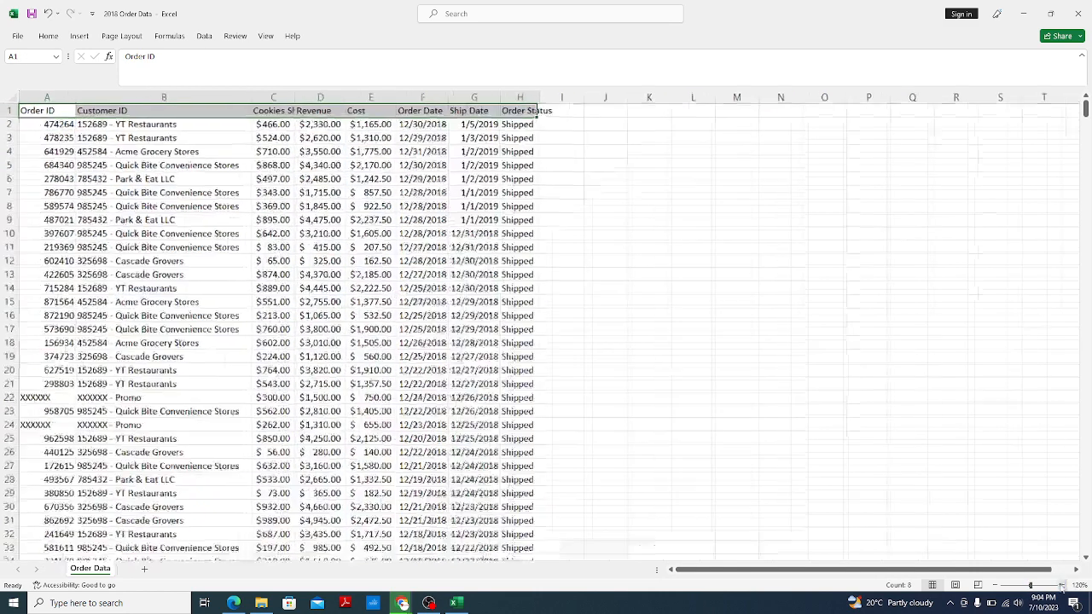
{"action": "left_click", "coordinate": [1062, 585]}
{"action": "left_click", "coordinate": [1062, 585]}
{"action": "left_click", "coordinate": [1062, 585]}
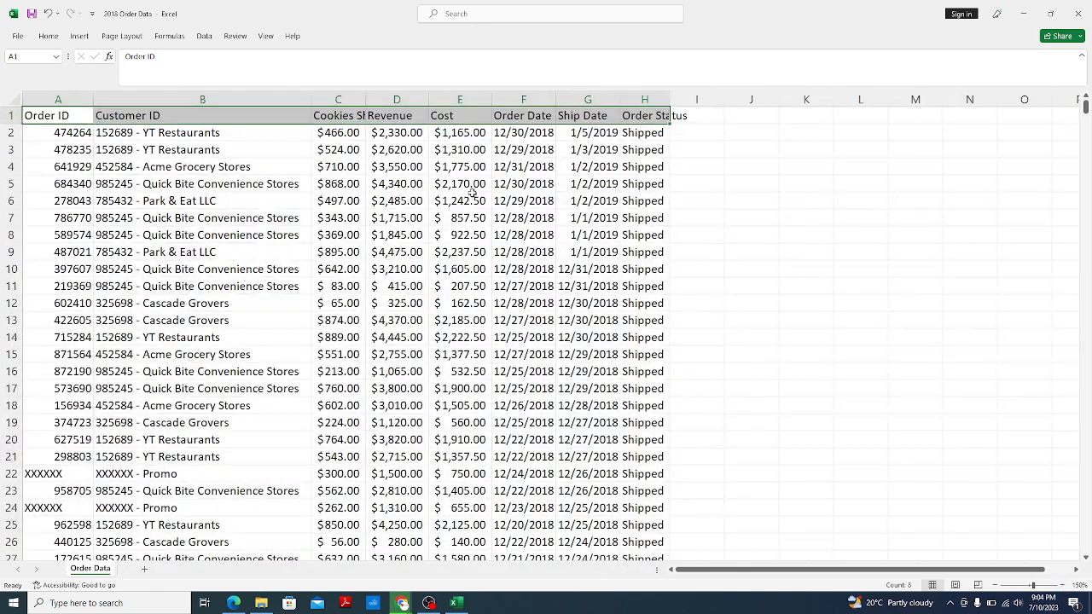
{"action": "left_click", "coordinate": [321, 96]}
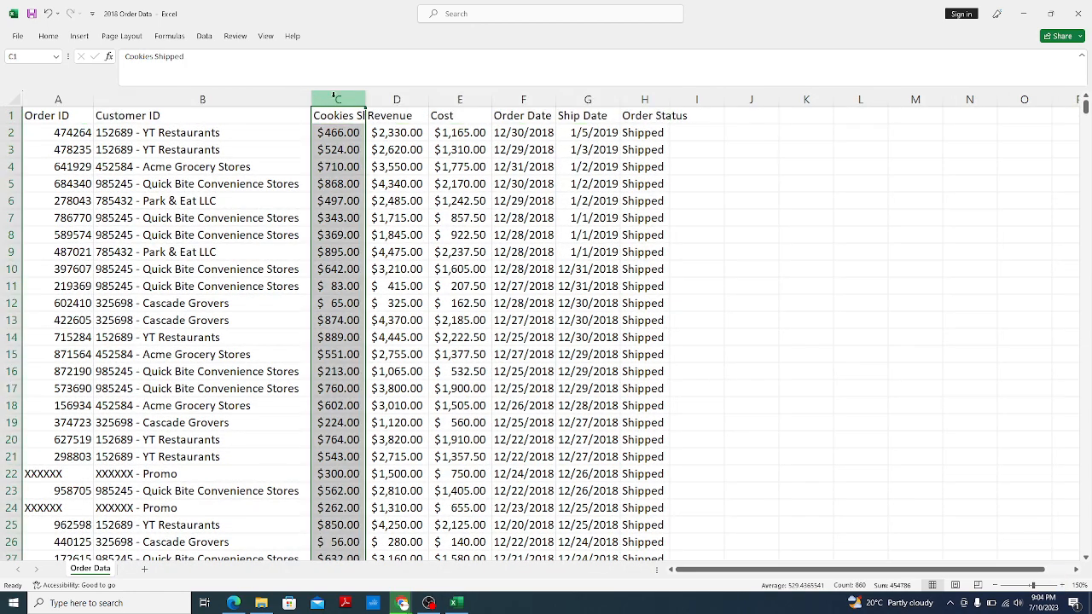
{"action": "left_click_drag", "start_coordinate": [430, 100], "coordinate": [430, 100]}
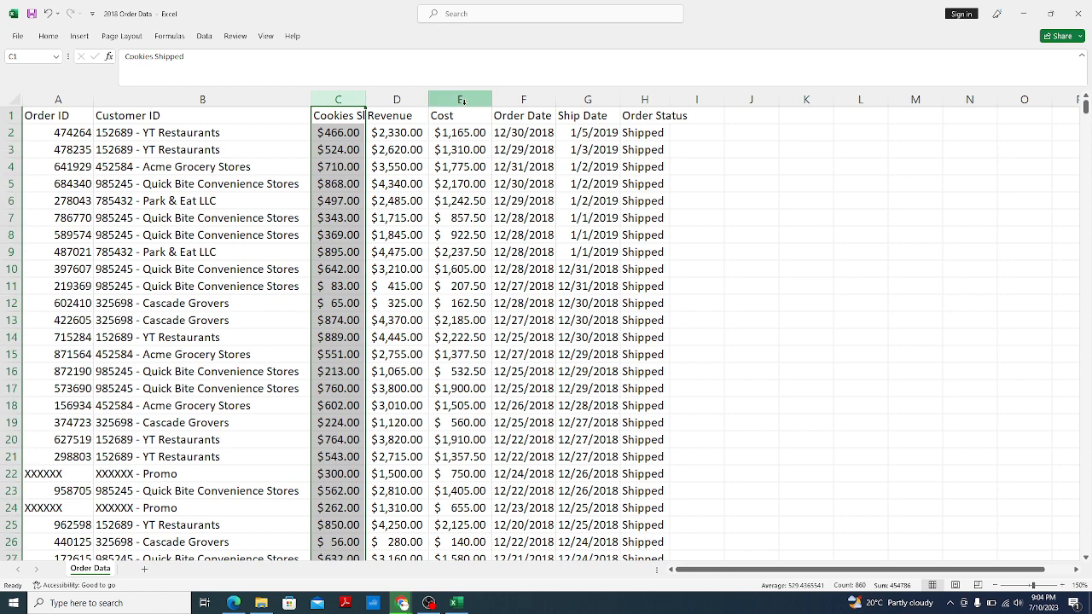
{"action": "left_click", "coordinate": [555, 97]}
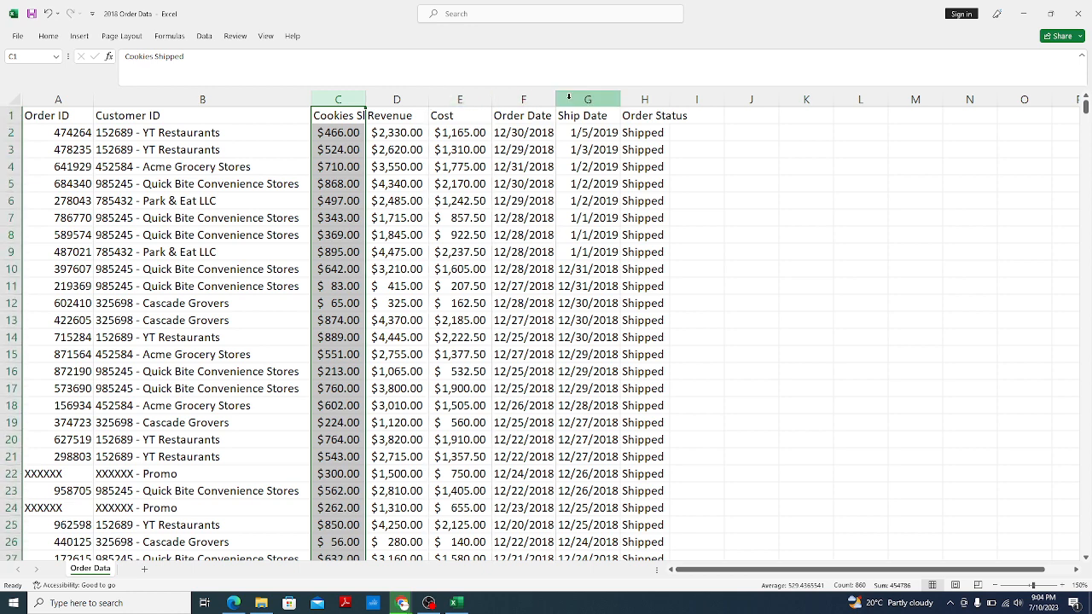
{"action": "double_click", "coordinate": [670, 99]}
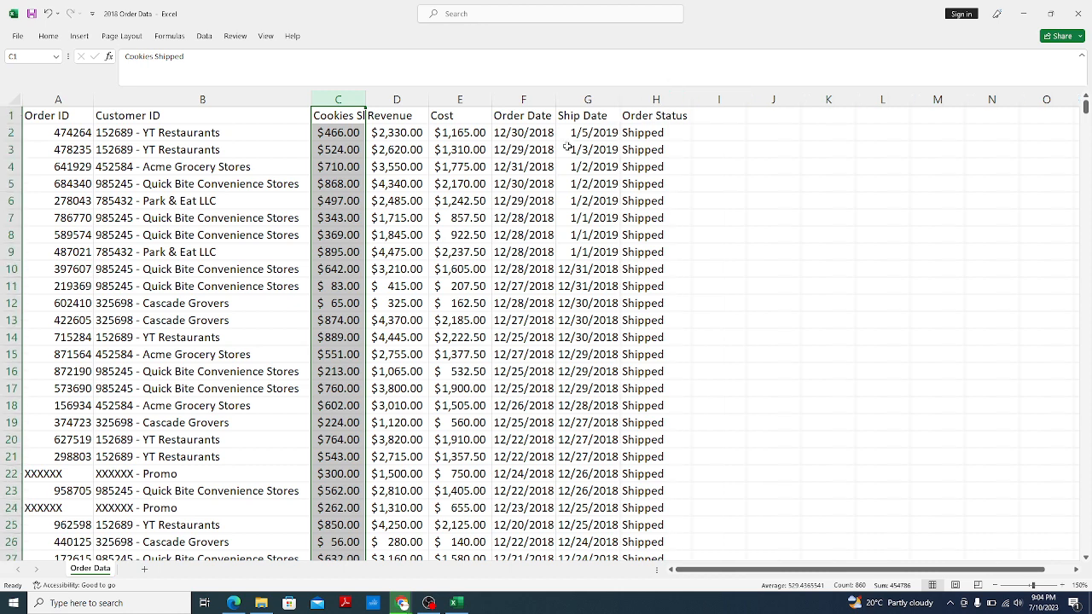
Add filters to the header row of the 2018 order data, from Order ID through Order Status
{"action": "left_click", "coordinate": [58, 118]}
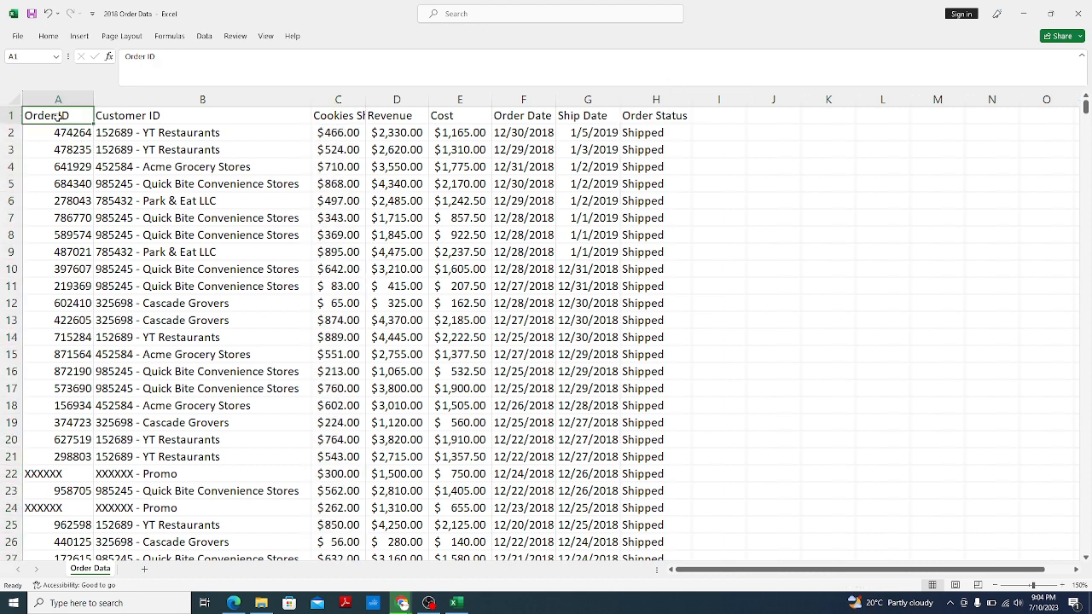
{"action": "left_click_drag", "start_coordinate": [58, 118], "coordinate": [632, 120]}
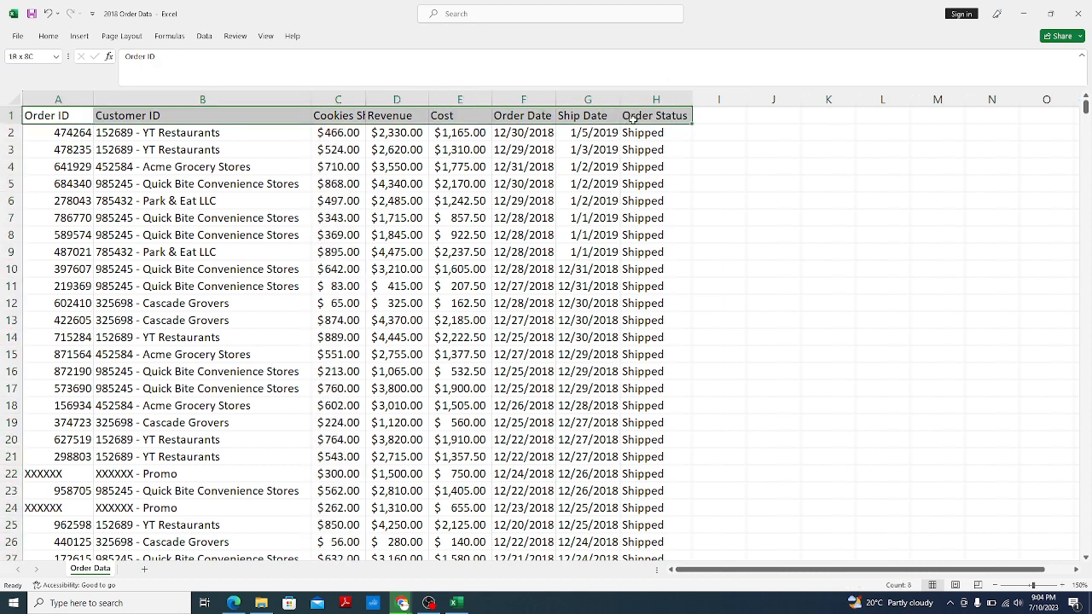
{"action": "left_click", "coordinate": [79, 36]}
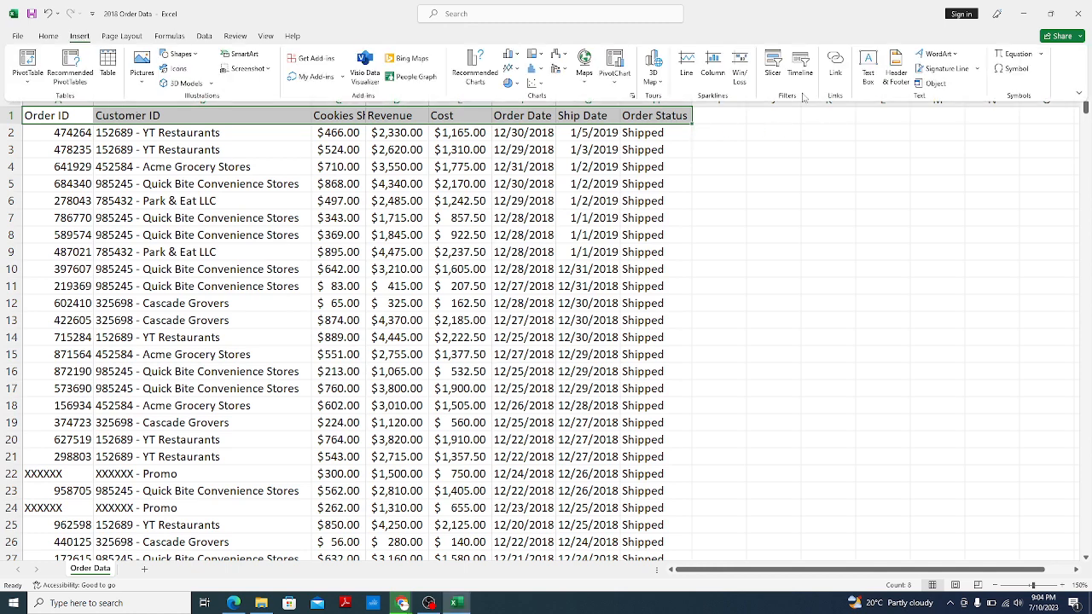
{"action": "left_click", "coordinate": [48, 36]}
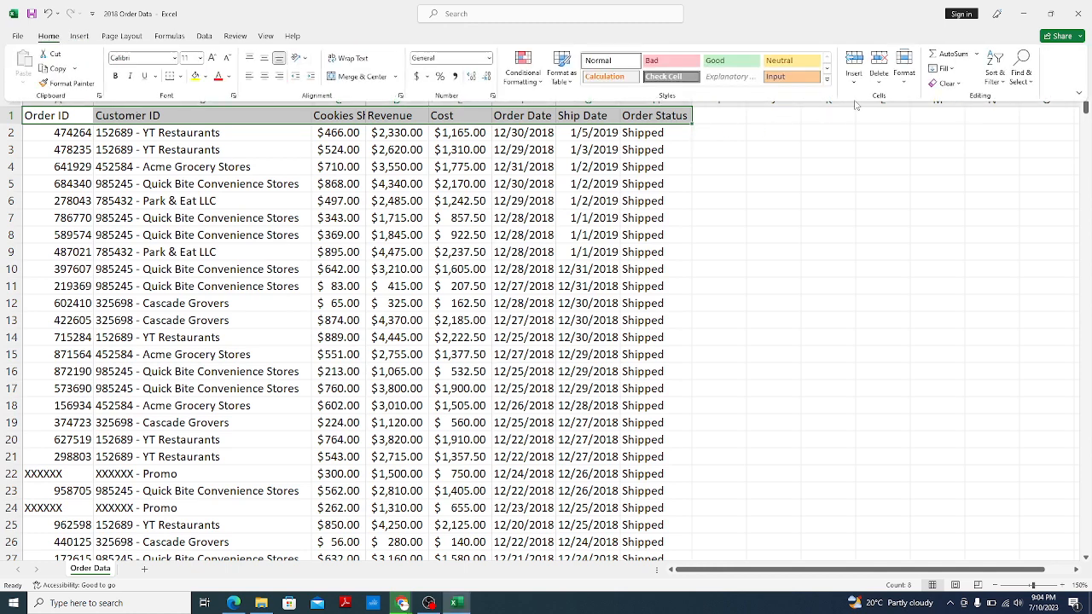
{"action": "left_click", "coordinate": [996, 66]}
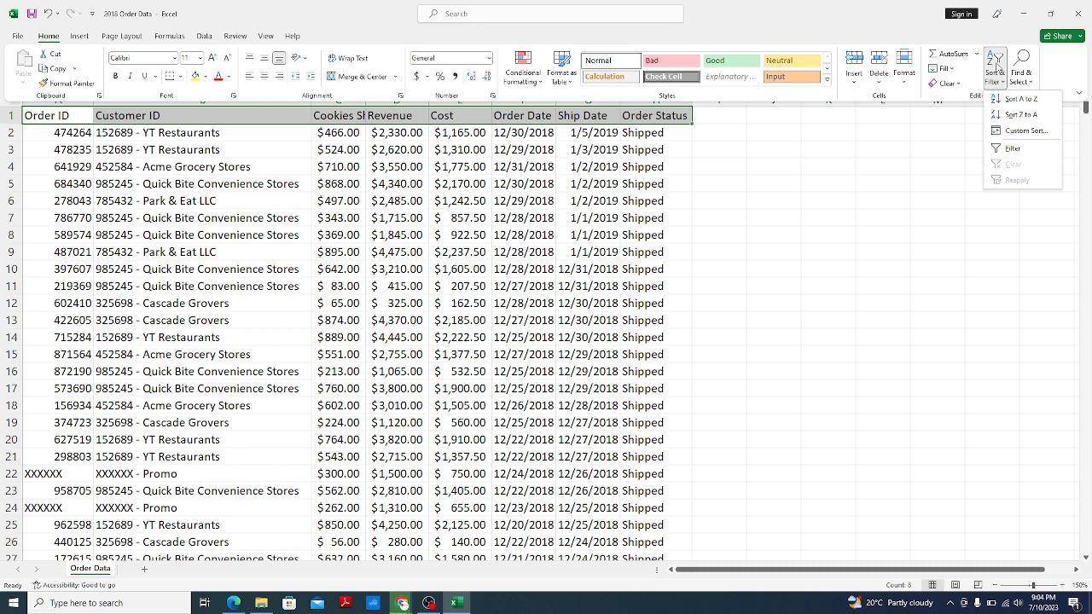
{"action": "left_click", "coordinate": [1013, 149]}
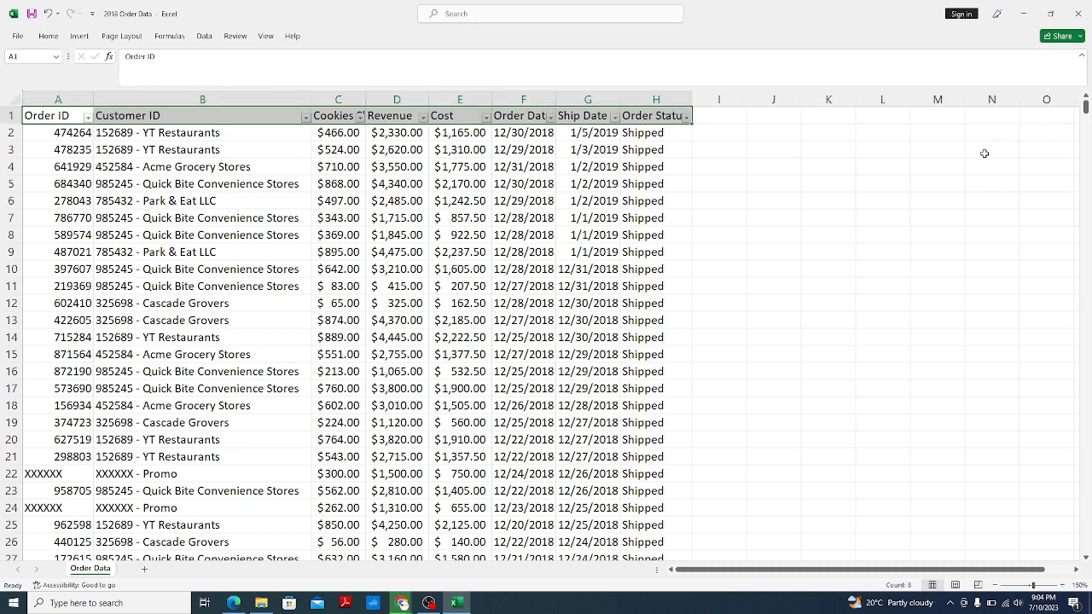
Filter the Order ID column to show only the XXXXXX entries
{"action": "left_click", "coordinate": [88, 116]}
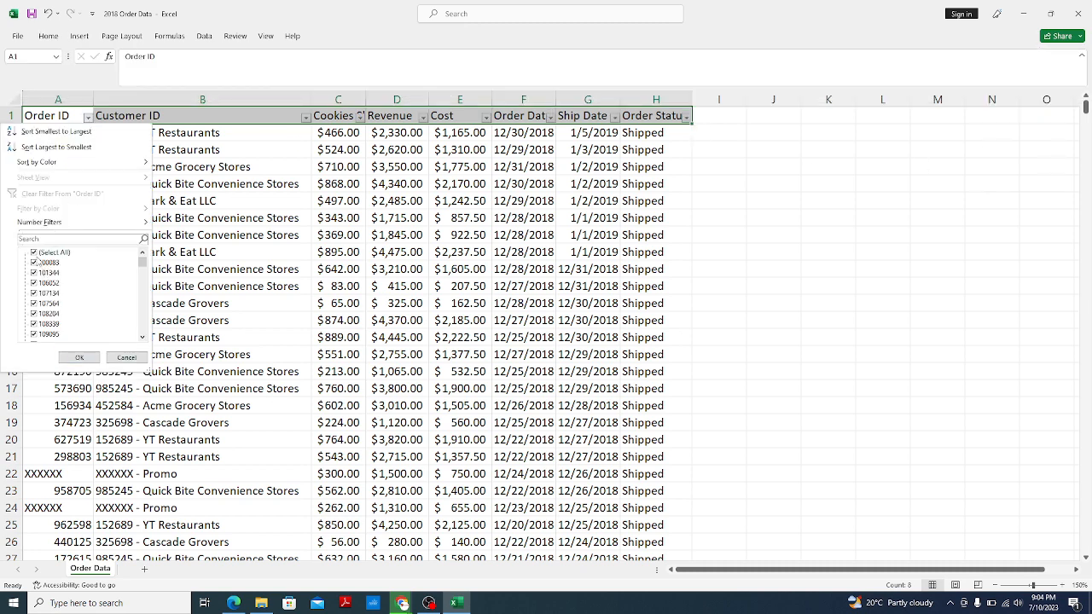
{"action": "left_click", "coordinate": [34, 253]}
{"action": "scroll", "coordinate": [51, 290], "scroll_direction": "down", "scroll_amount": 5}
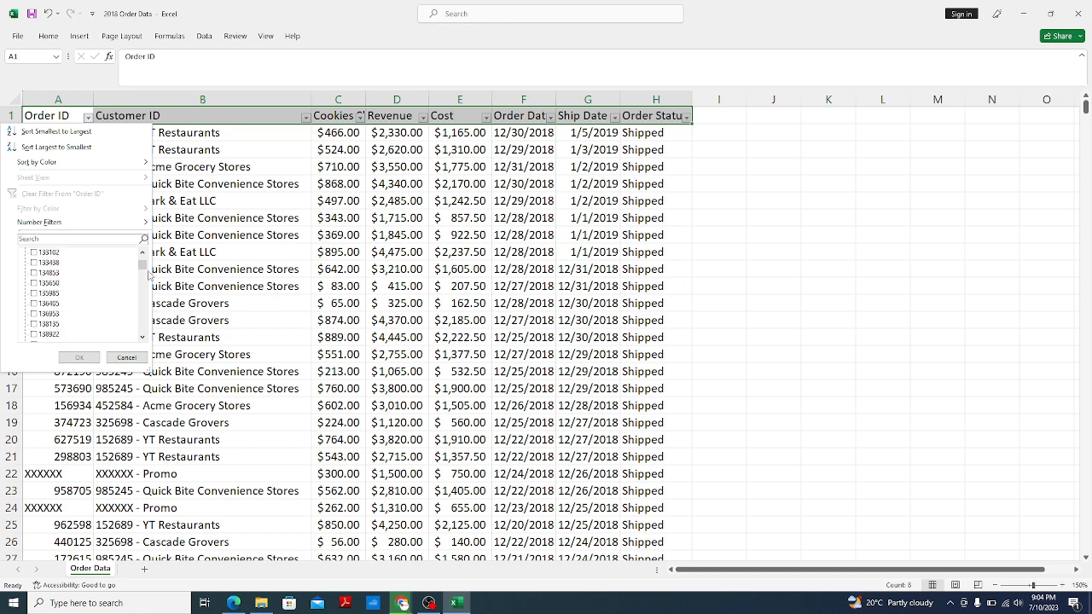
{"action": "left_click_drag", "start_coordinate": [143, 271], "coordinate": [145, 333]}
{"action": "left_click", "coordinate": [34, 335]}
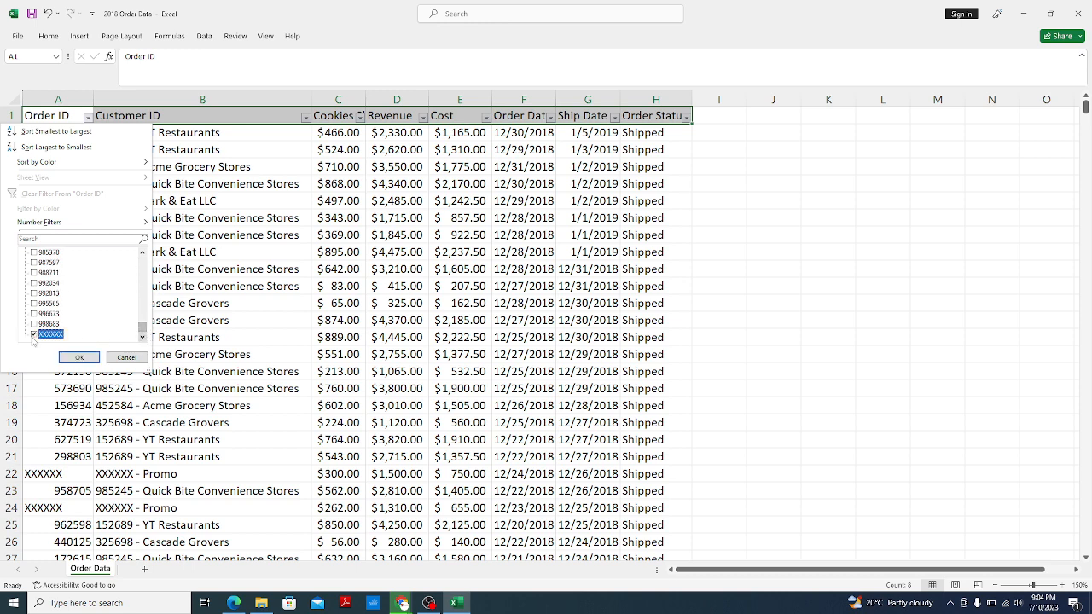
{"action": "left_click", "coordinate": [79, 357]}
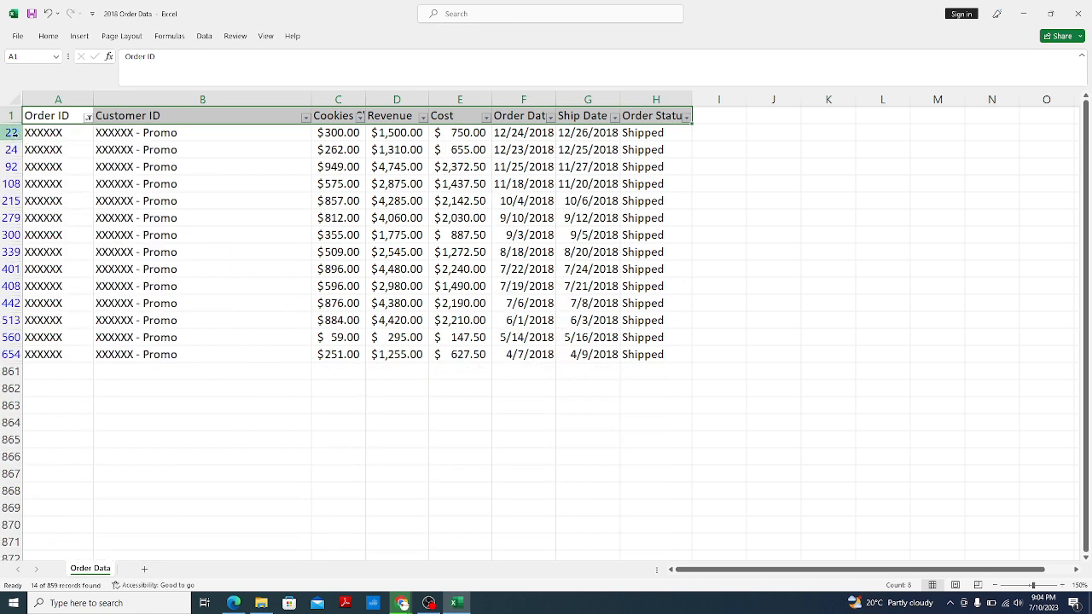
Delete all the filtered XXXXXX - Promo rows from the sheet
{"action": "left_click_drag", "start_coordinate": [12, 132], "coordinate": [12, 354]}
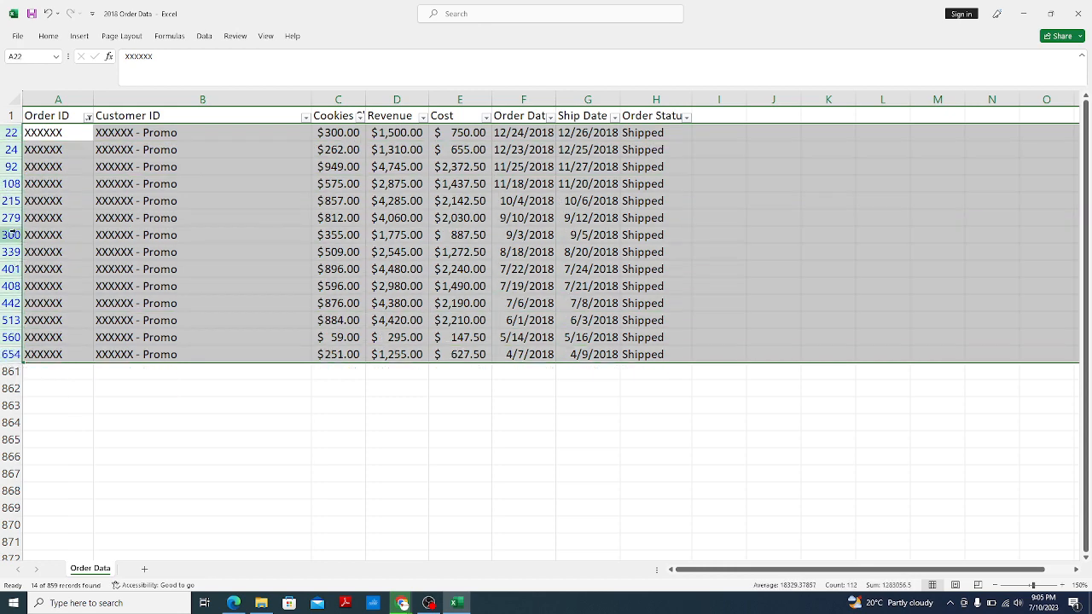
{"action": "right_click", "coordinate": [12, 220]}
{"action": "left_click", "coordinate": [77, 357]}
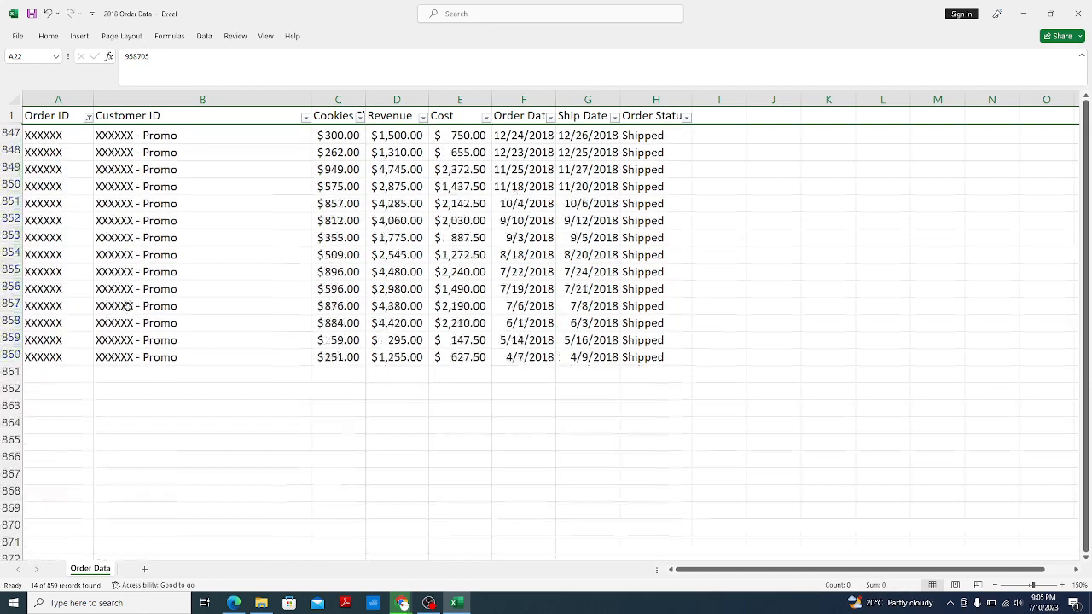
Reset the Order ID filter to include all entries and select the Order ID data down from its header
{"action": "left_click", "coordinate": [88, 120]}
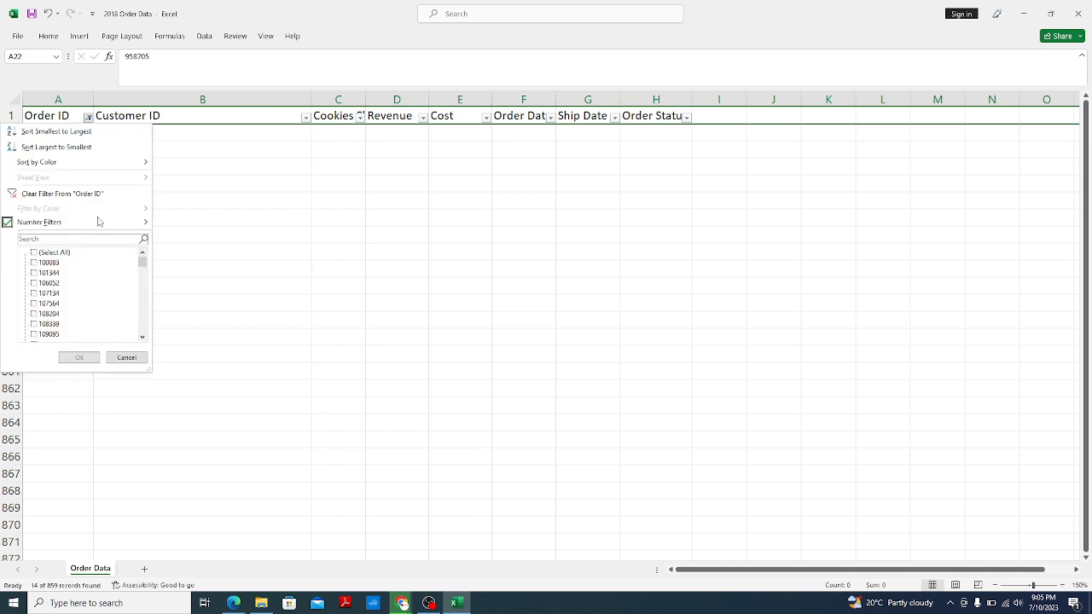
{"action": "left_click", "coordinate": [35, 263]}
{"action": "left_click", "coordinate": [38, 254]}
{"action": "left_click", "coordinate": [78, 357]}
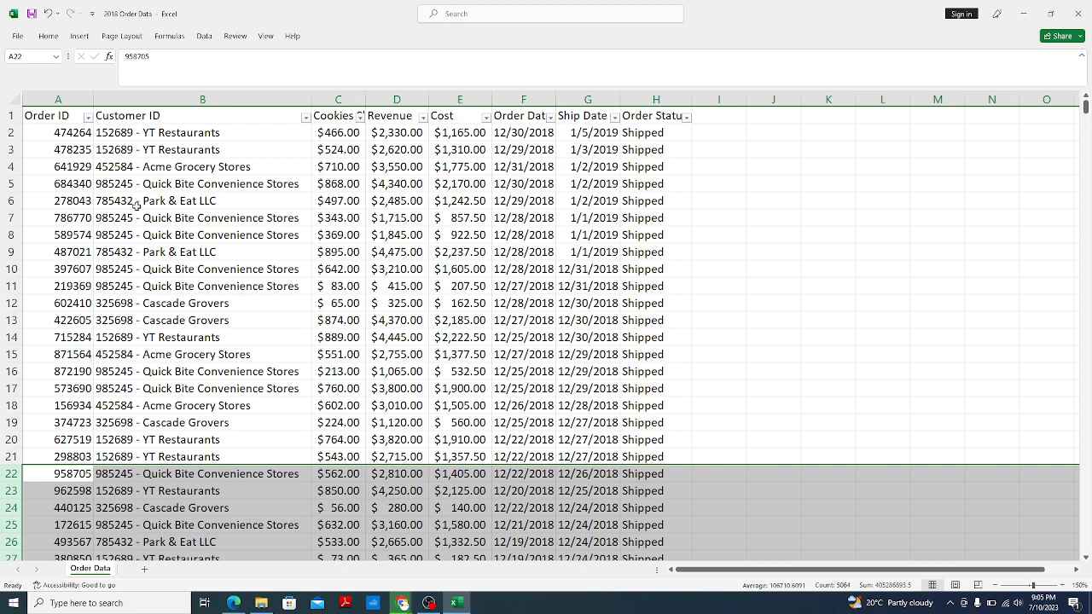
{"action": "left_click", "coordinate": [75, 116]}
{"action": "key", "text": "ctrl+shift+Down"}
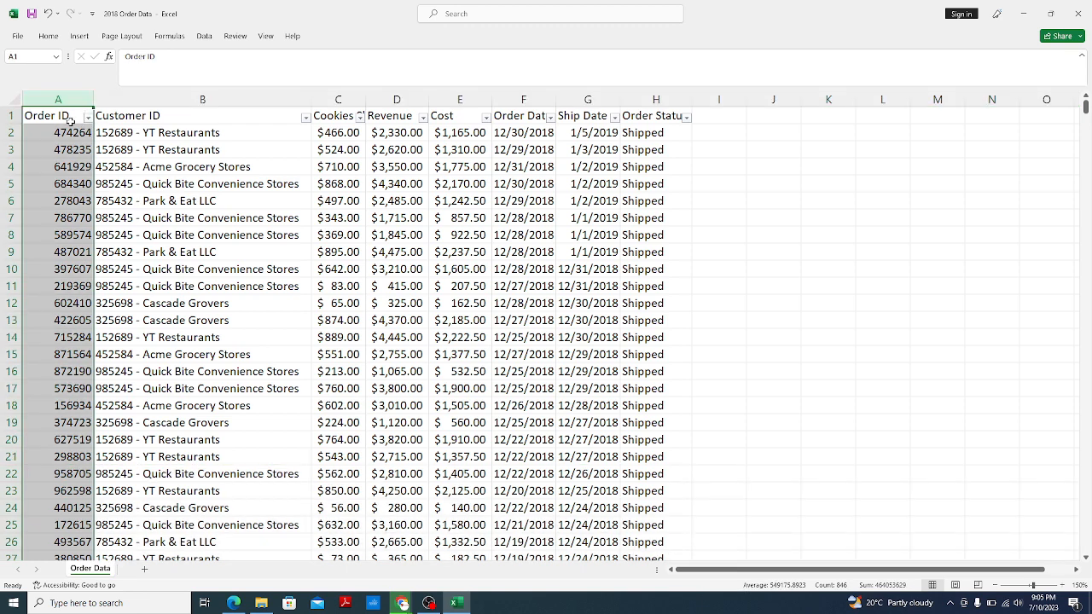
Check the filter values of the Customer ID, Cookies Shipped, Revenue and Cost columns for irregular entries
{"action": "left_click", "coordinate": [306, 117]}
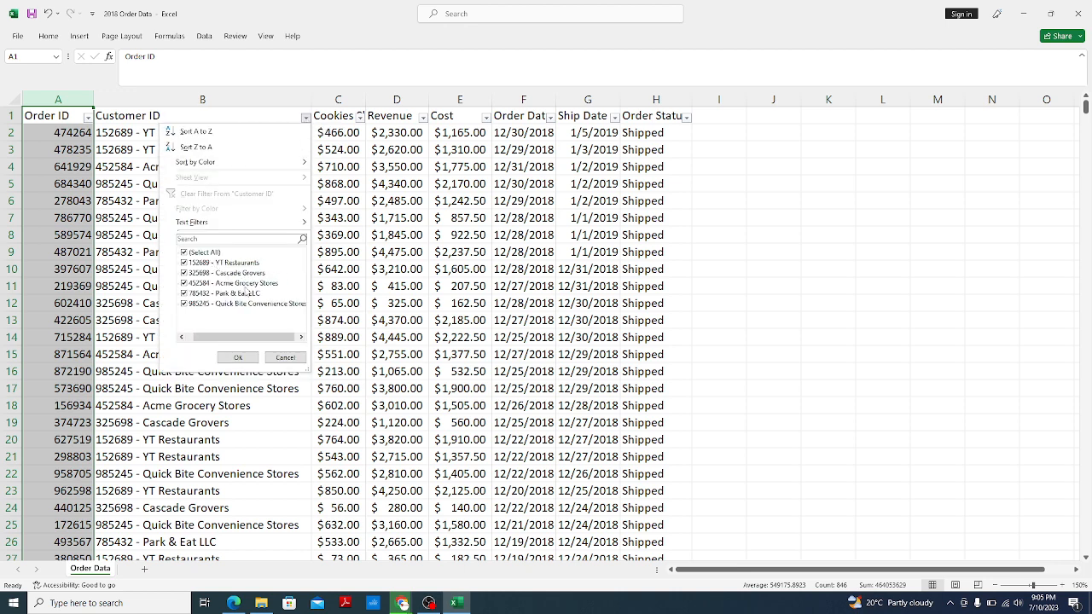
{"action": "left_click", "coordinate": [313, 228]}
{"action": "left_click", "coordinate": [361, 117]}
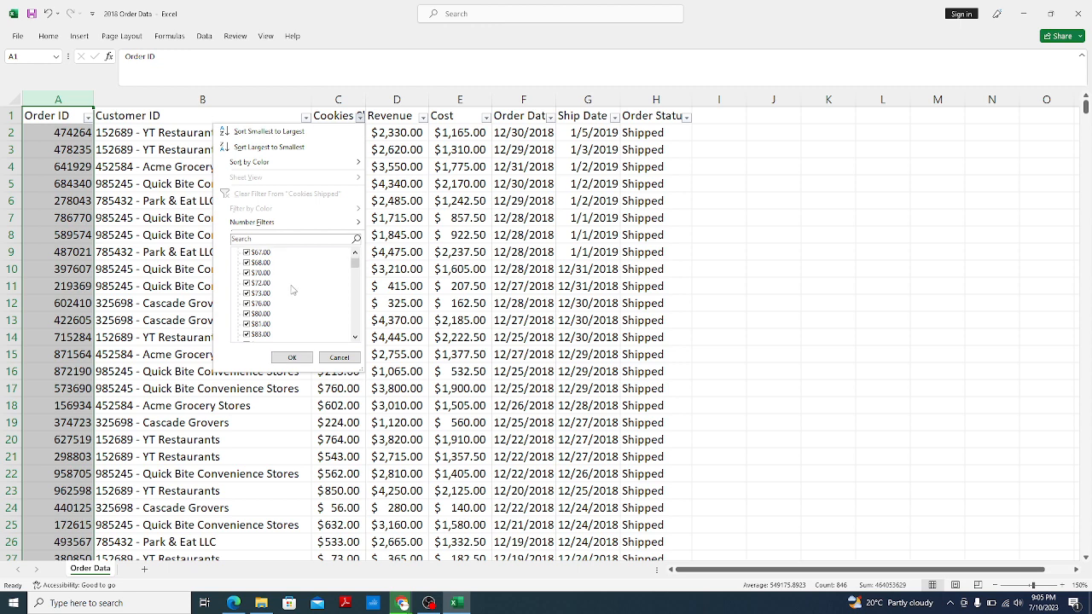
{"action": "left_click_drag", "start_coordinate": [355, 270], "coordinate": [355, 327]}
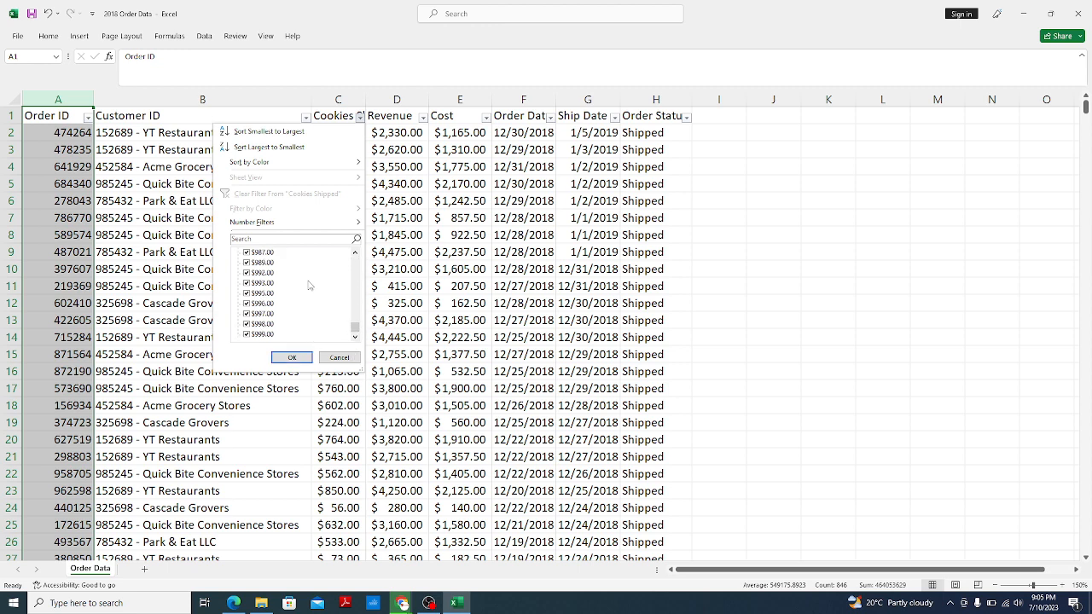
{"action": "left_click", "coordinate": [291, 358]}
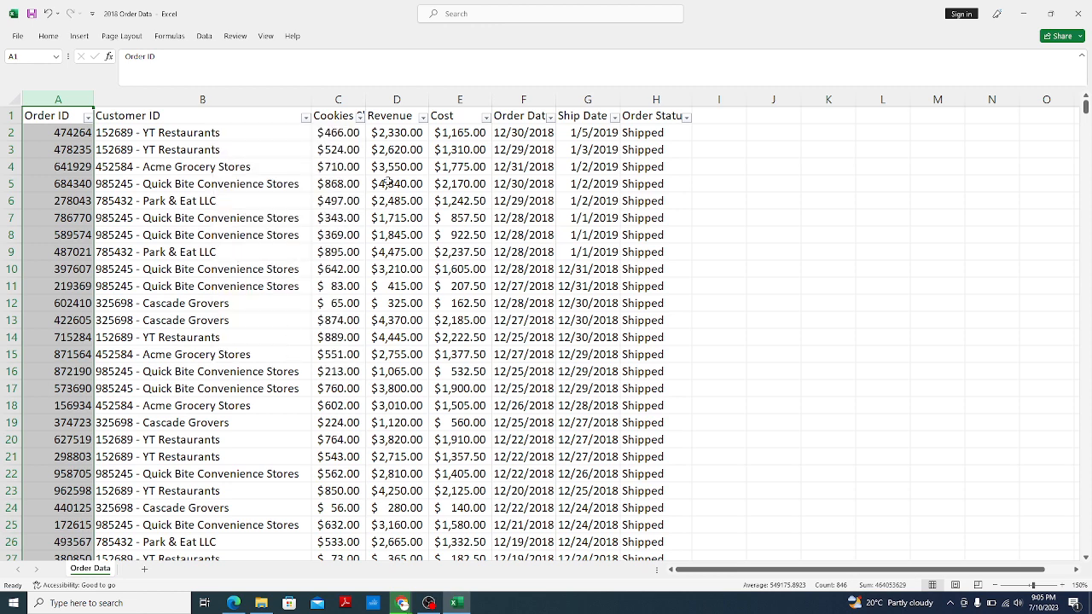
{"action": "left_click", "coordinate": [422, 116]}
{"action": "scroll", "coordinate": [362, 286], "scroll_direction": "down", "scroll_amount": 5}
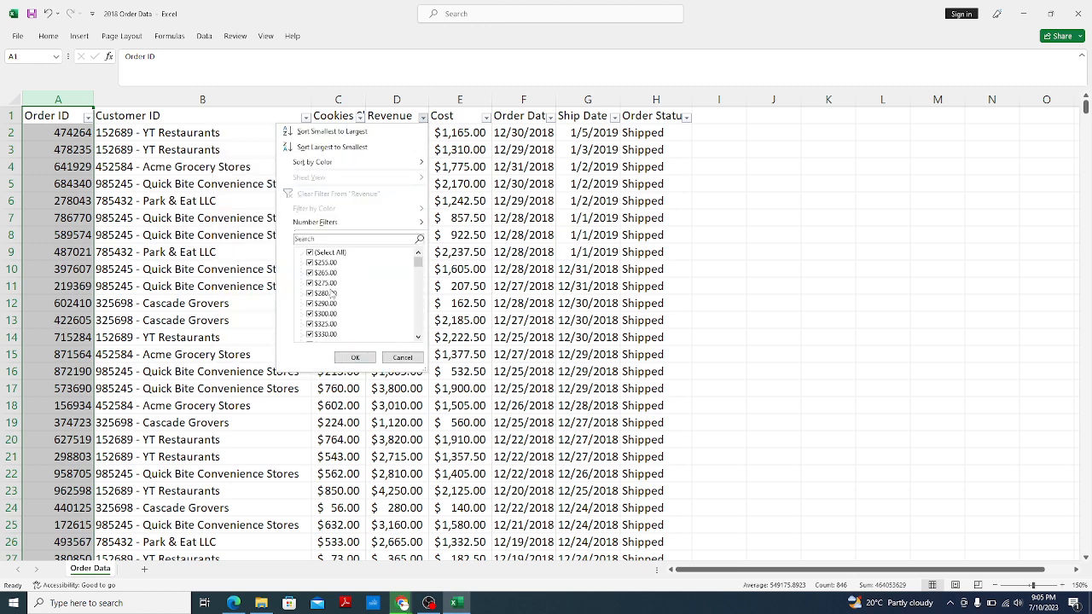
{"action": "left_click_drag", "start_coordinate": [422, 266], "coordinate": [422, 350]}
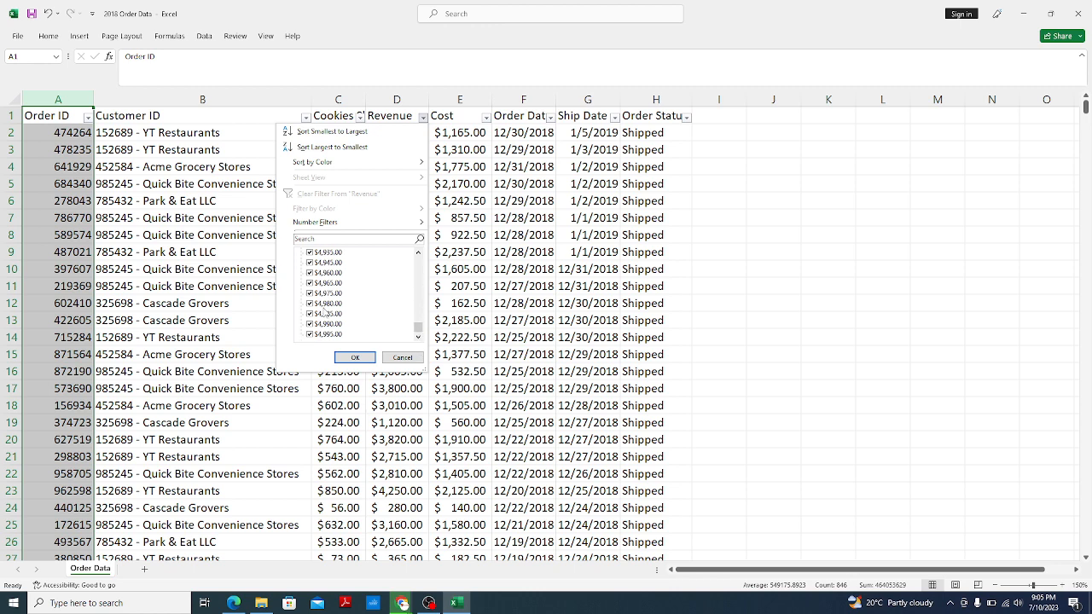
{"action": "left_click", "coordinate": [355, 357]}
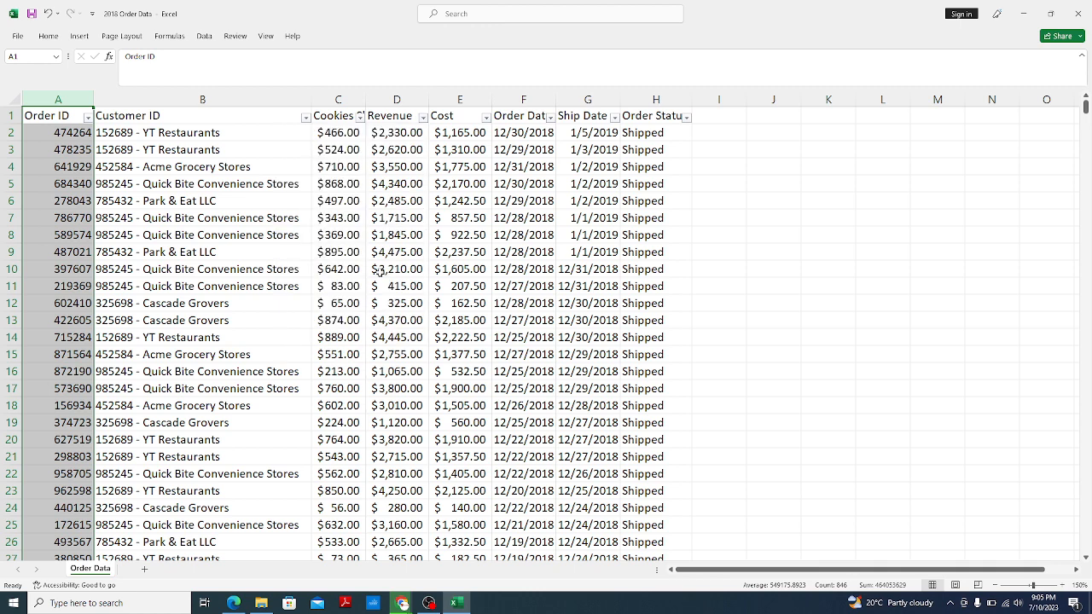
{"action": "left_click", "coordinate": [485, 117]}
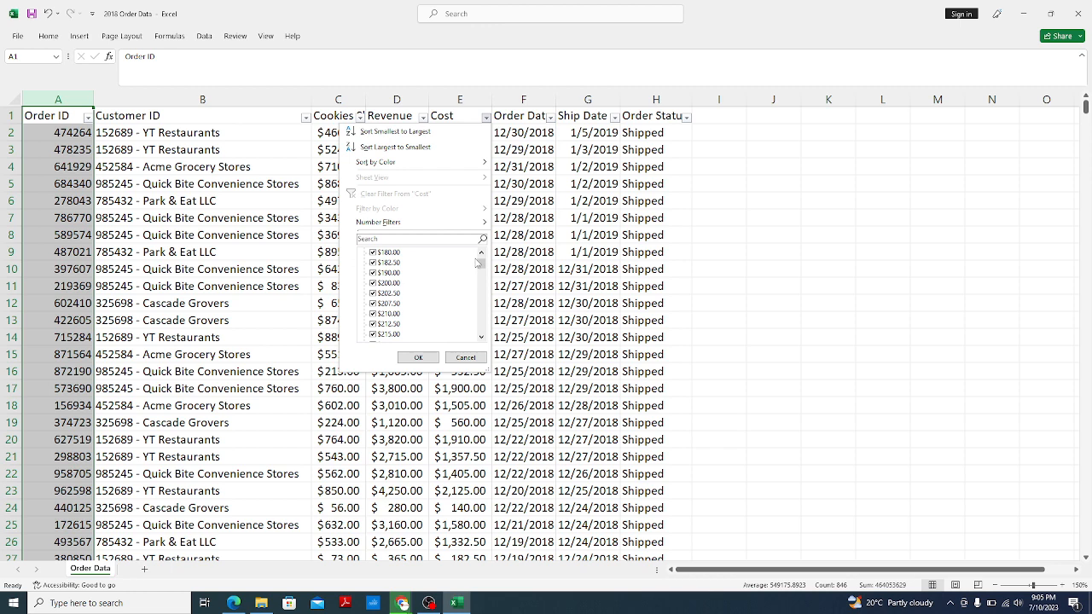
{"action": "left_click_drag", "start_coordinate": [477, 263], "coordinate": [487, 350]}
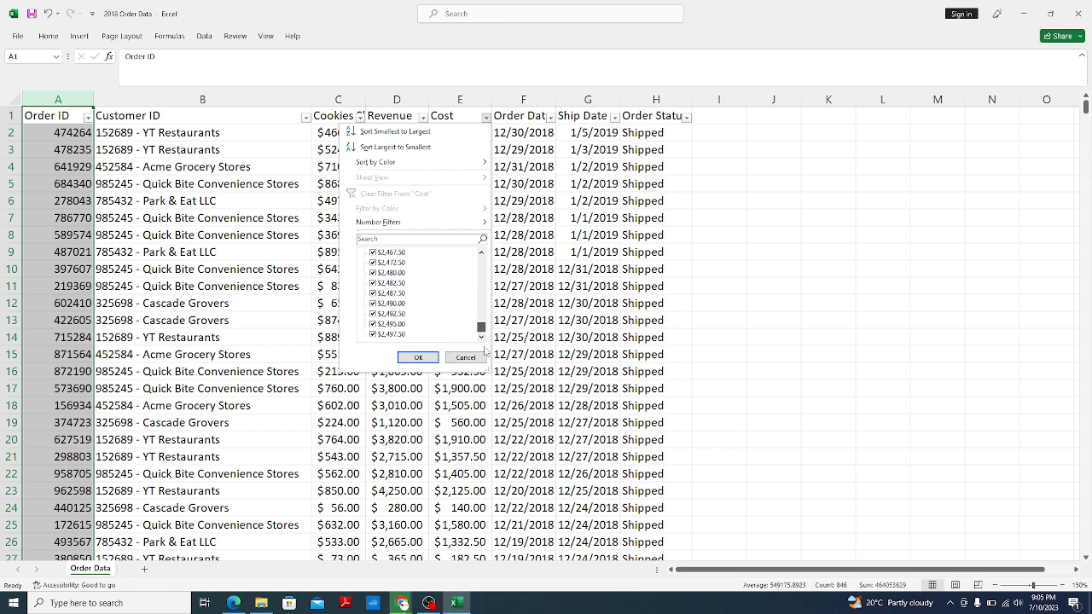
{"action": "left_click", "coordinate": [418, 358]}
Check the filter values of Order Date, Ship Date and Order Status, and recheck those of Cookies Shipped
{"action": "left_click", "coordinate": [550, 117]}
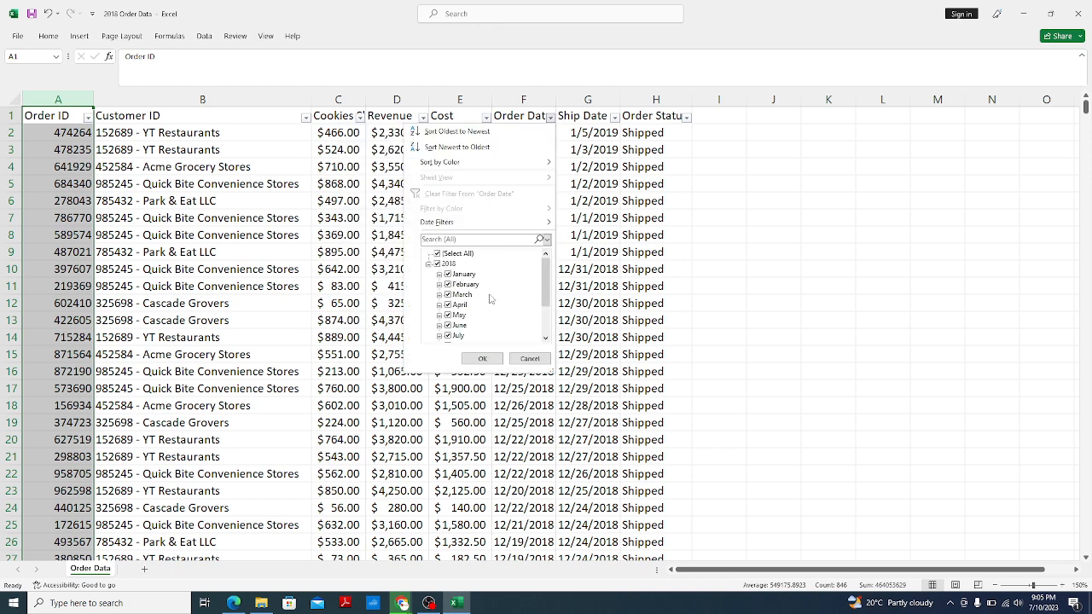
{"action": "left_click", "coordinate": [566, 211]}
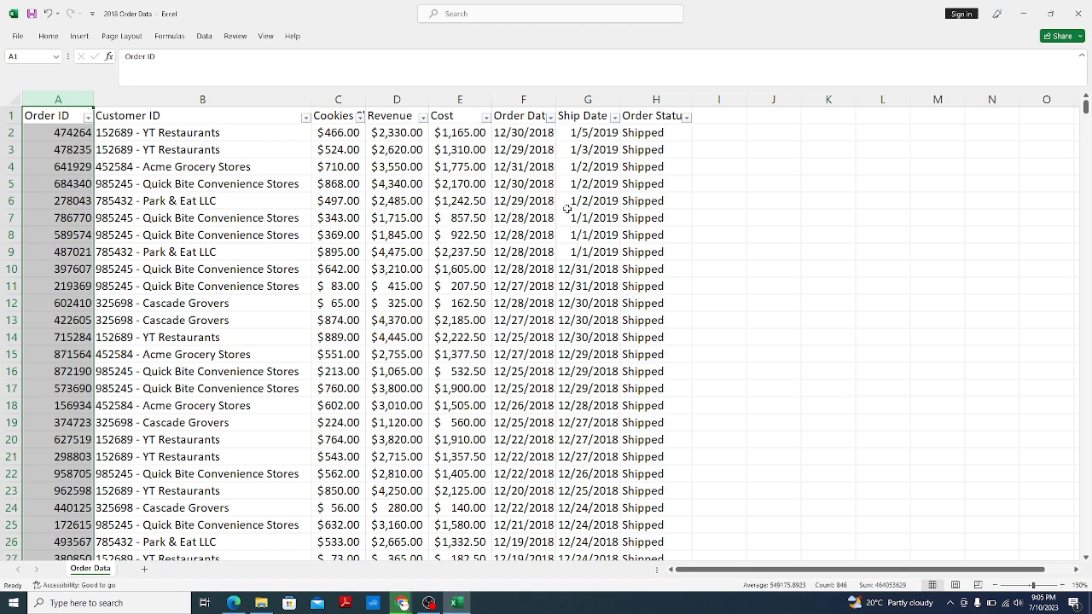
{"action": "left_click", "coordinate": [615, 117]}
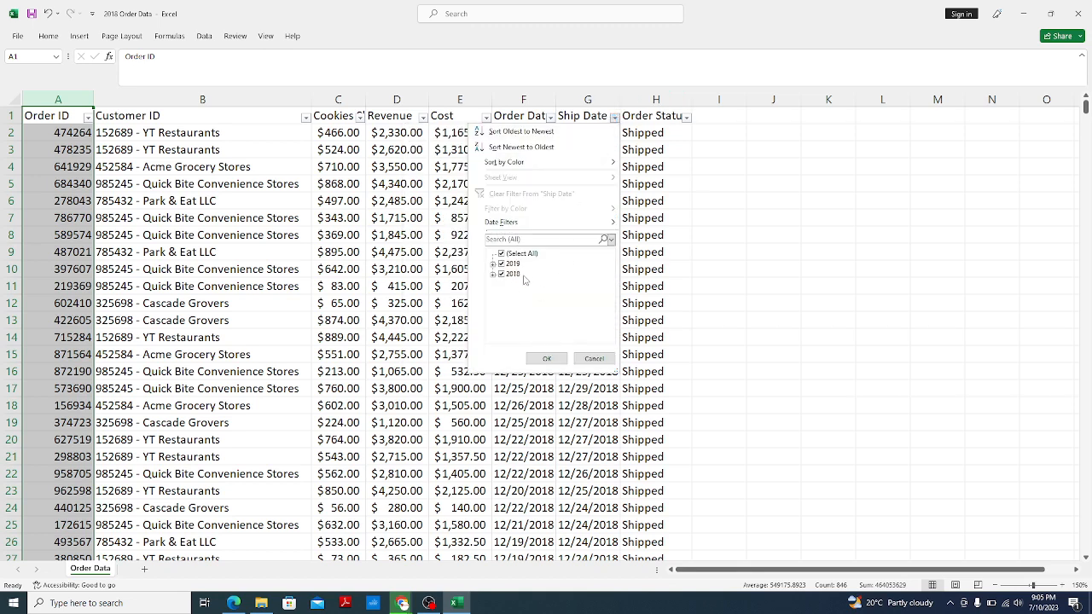
{"action": "left_click", "coordinate": [635, 169]}
{"action": "left_click", "coordinate": [686, 117]}
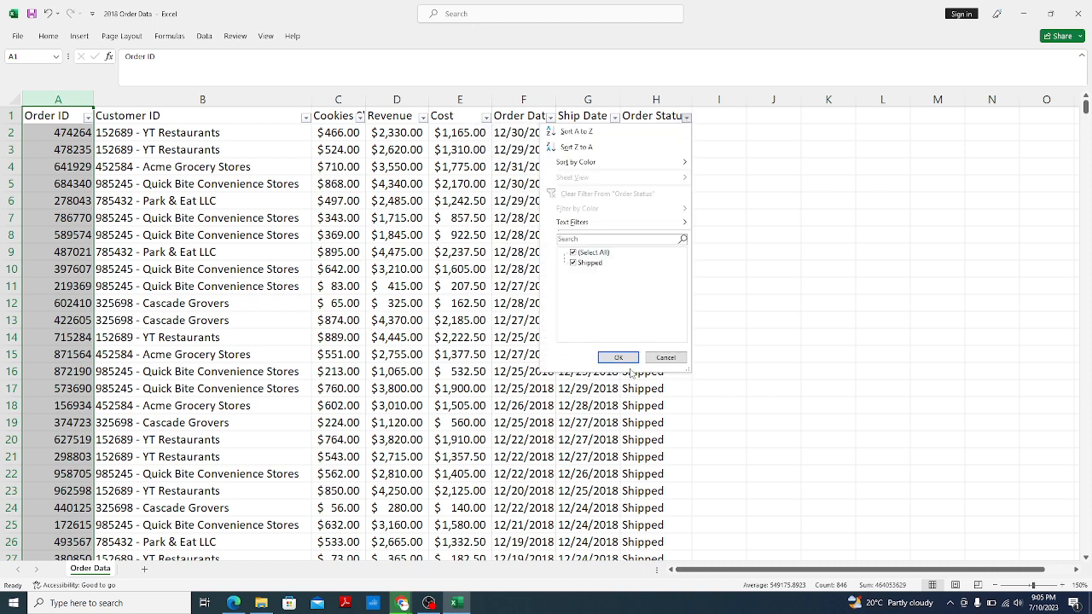
{"action": "left_click", "coordinate": [618, 357]}
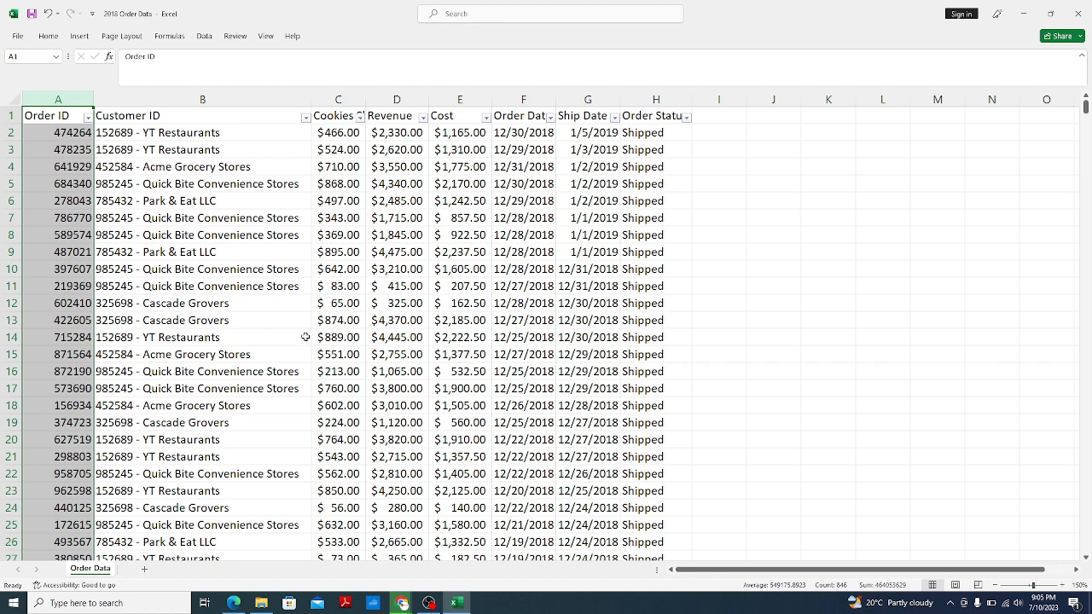
{"action": "left_click", "coordinate": [360, 117]}
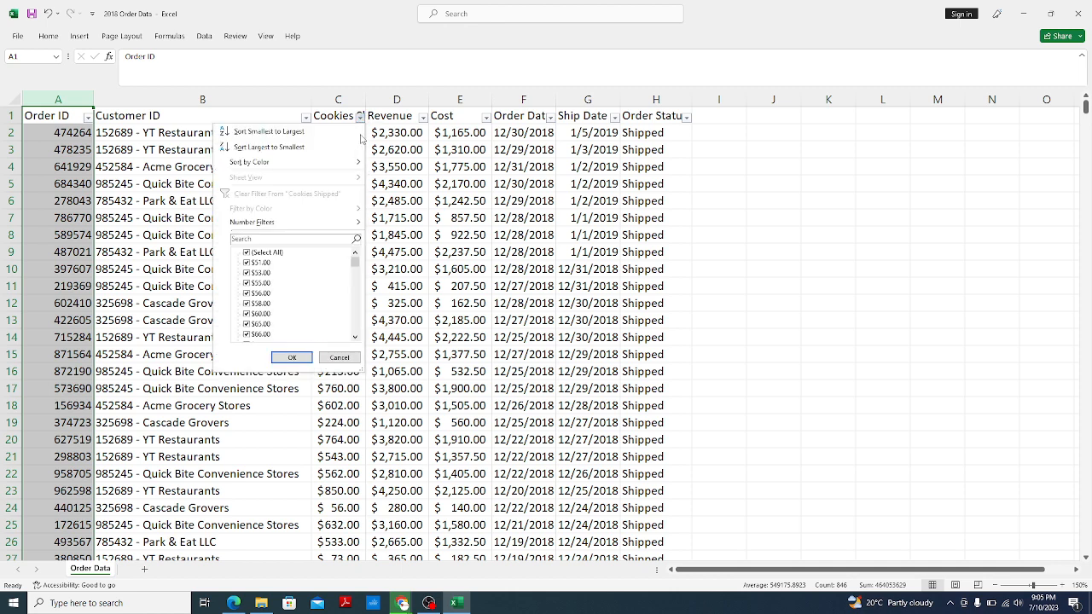
{"action": "scroll", "coordinate": [314, 332], "scroll_direction": "down", "scroll_amount": 3}
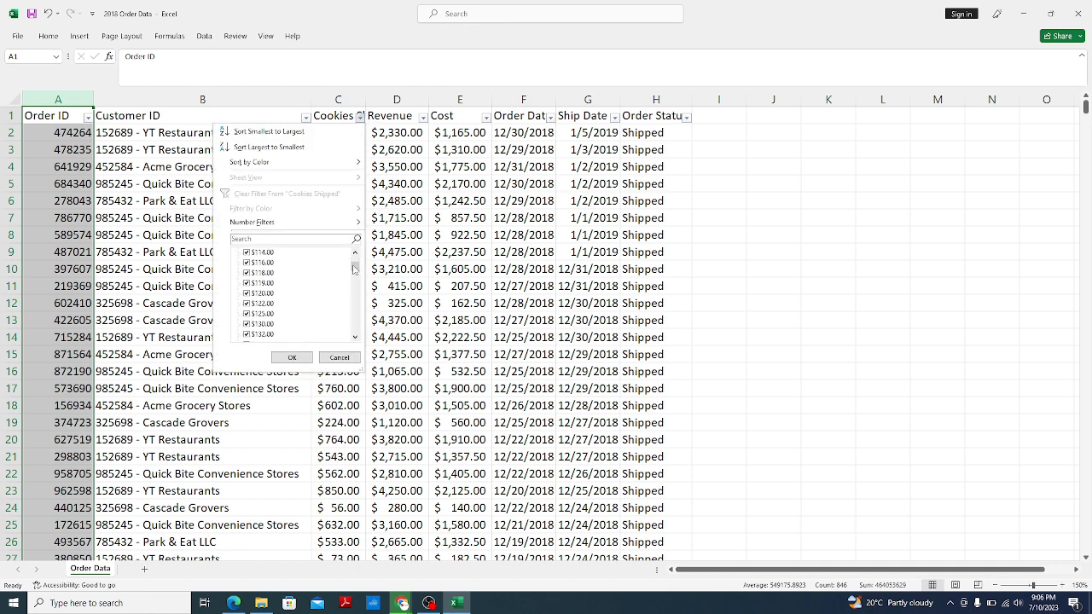
{"action": "left_click_drag", "start_coordinate": [355, 268], "coordinate": [355, 333]}
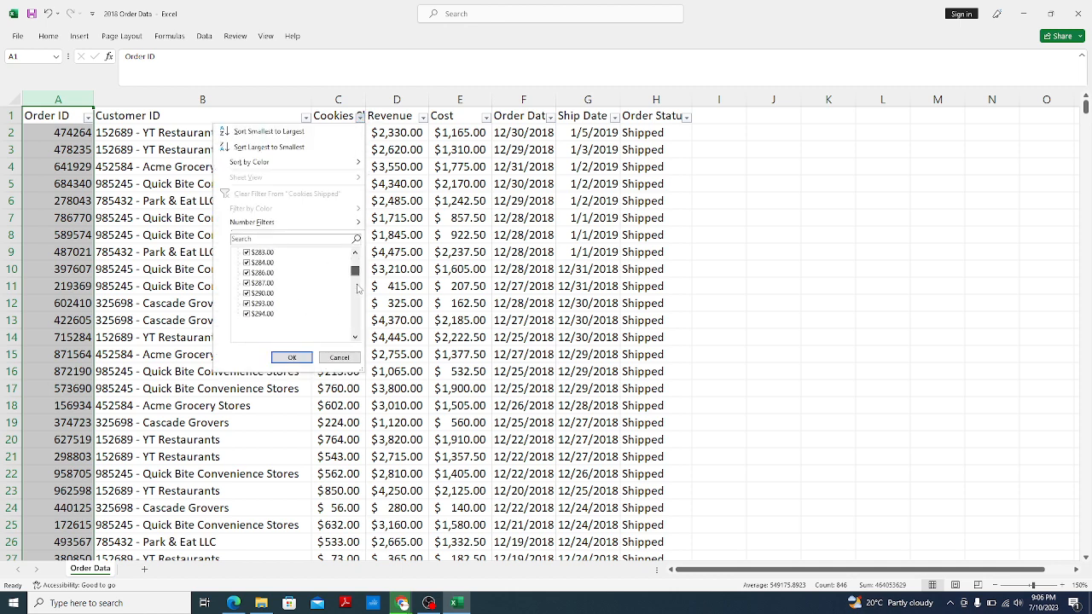
{"action": "left_click", "coordinate": [295, 357]}
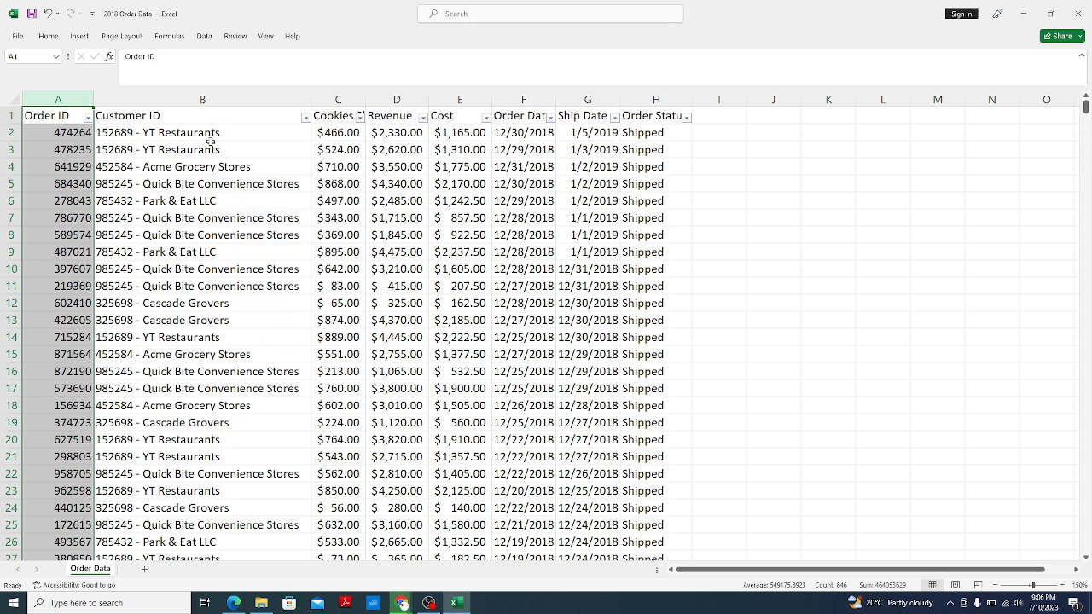
Insert an empty column between the Customer ID and Cookies Shipped columns
{"action": "left_click", "coordinate": [200, 99]}
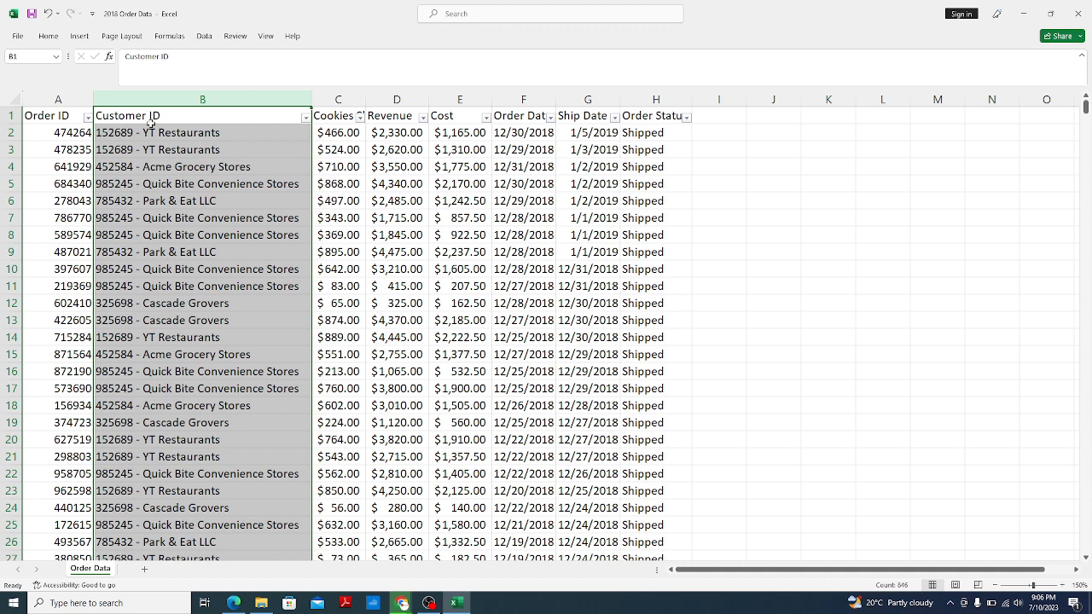
{"action": "left_click", "coordinate": [338, 102]}
{"action": "right_click", "coordinate": [338, 104]}
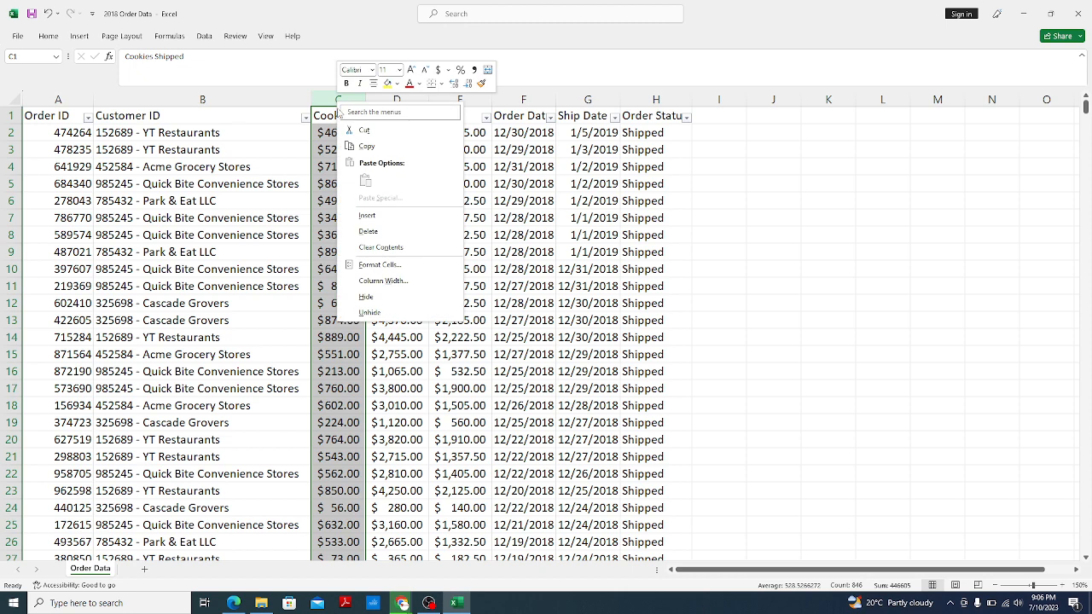
{"action": "left_click", "coordinate": [368, 216]}
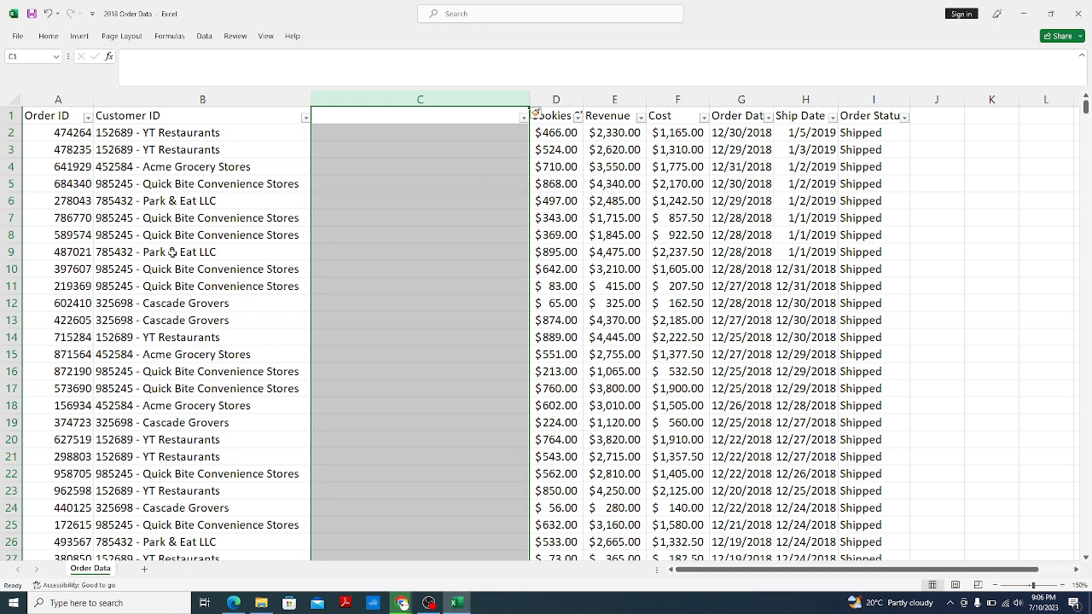
Narrow the empty column C beside Customer ID slightly
{"action": "left_click", "coordinate": [187, 100]}
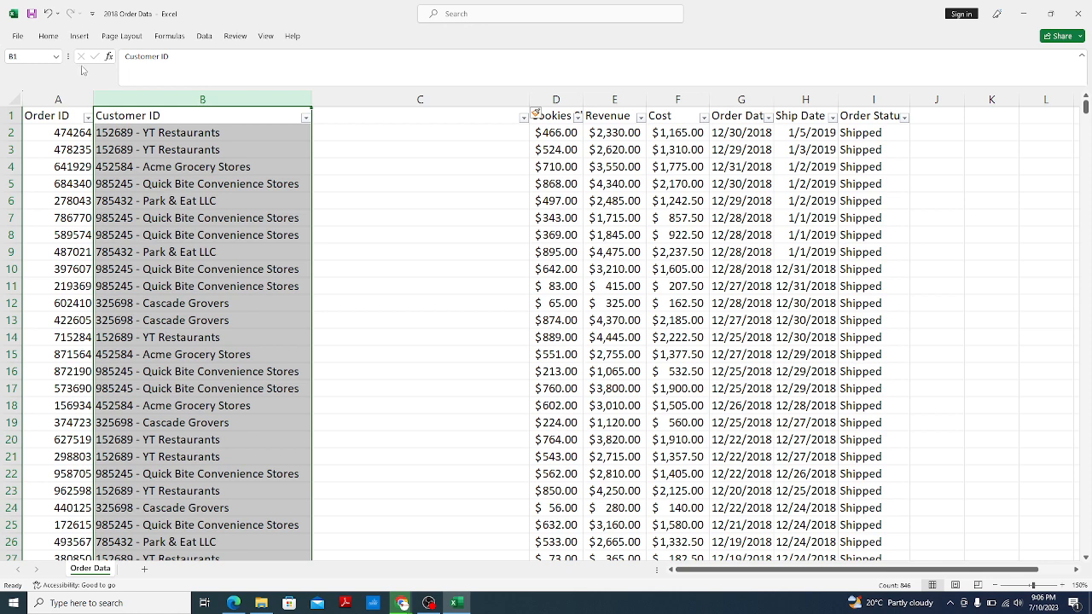
{"action": "left_click", "coordinate": [78, 38]}
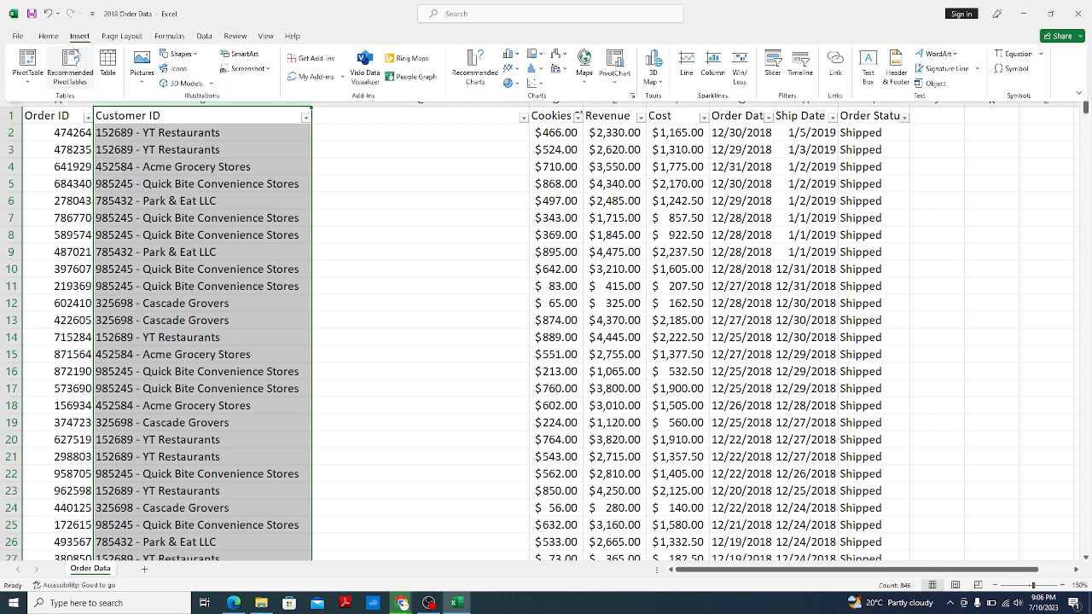
{"action": "left_click", "coordinate": [203, 36]}
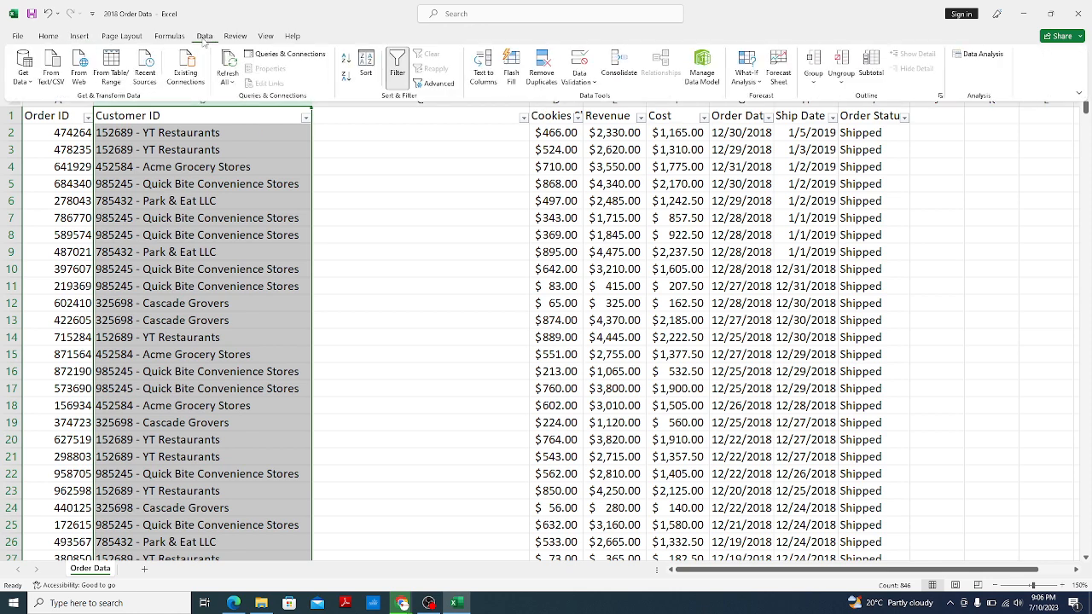
{"action": "left_click", "coordinate": [431, 193]}
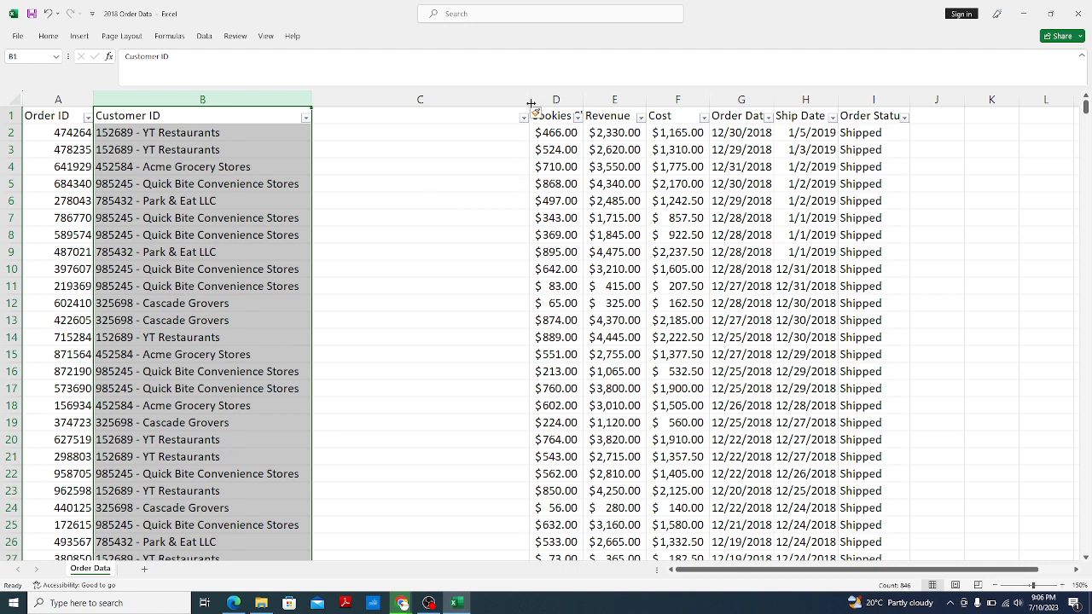
{"action": "left_click_drag", "start_coordinate": [531, 103], "coordinate": [500, 103]}
{"action": "left_click", "coordinate": [407, 100]}
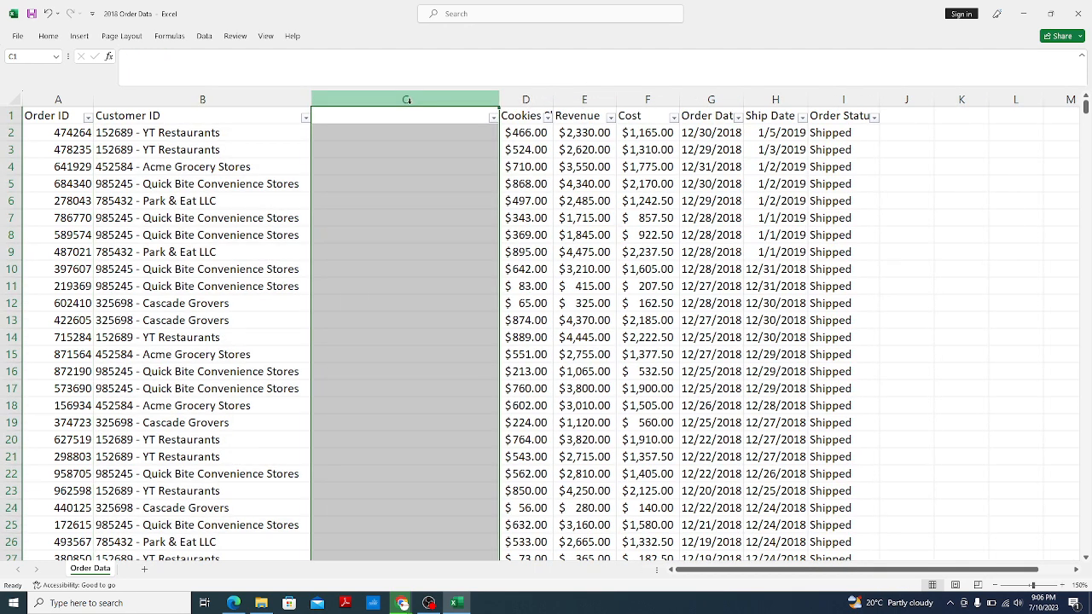
{"action": "left_click", "coordinate": [176, 100]}
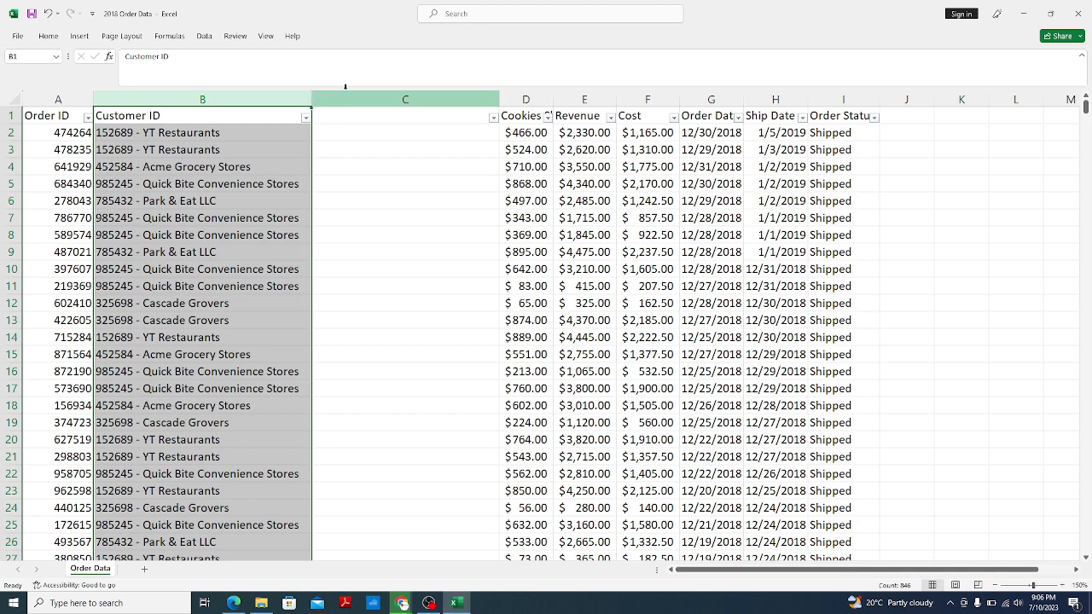
{"action": "left_click", "coordinate": [373, 99]}
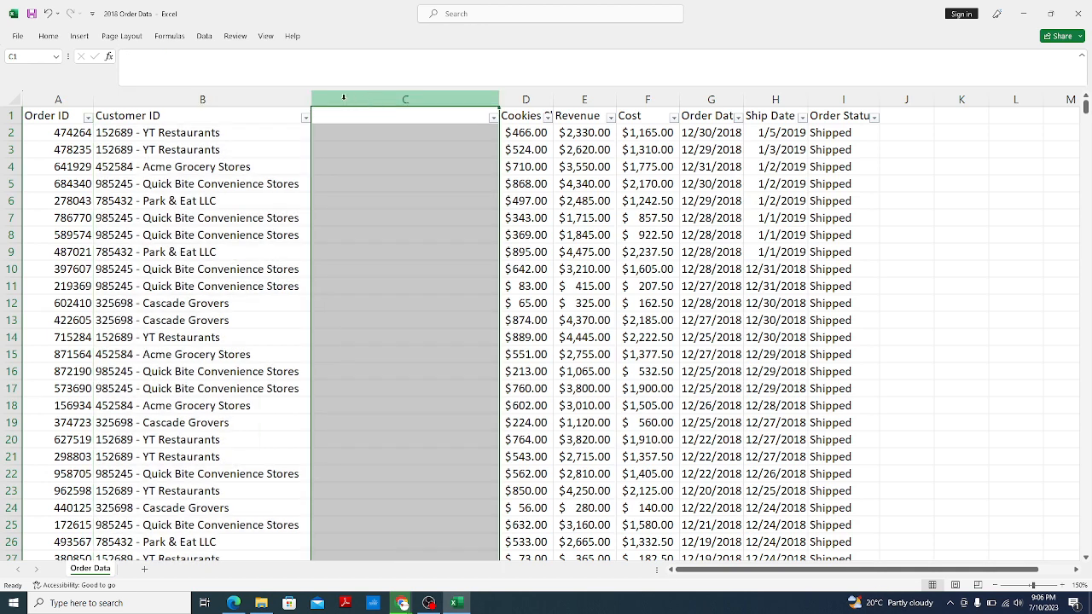
{"action": "left_click", "coordinate": [150, 100]}
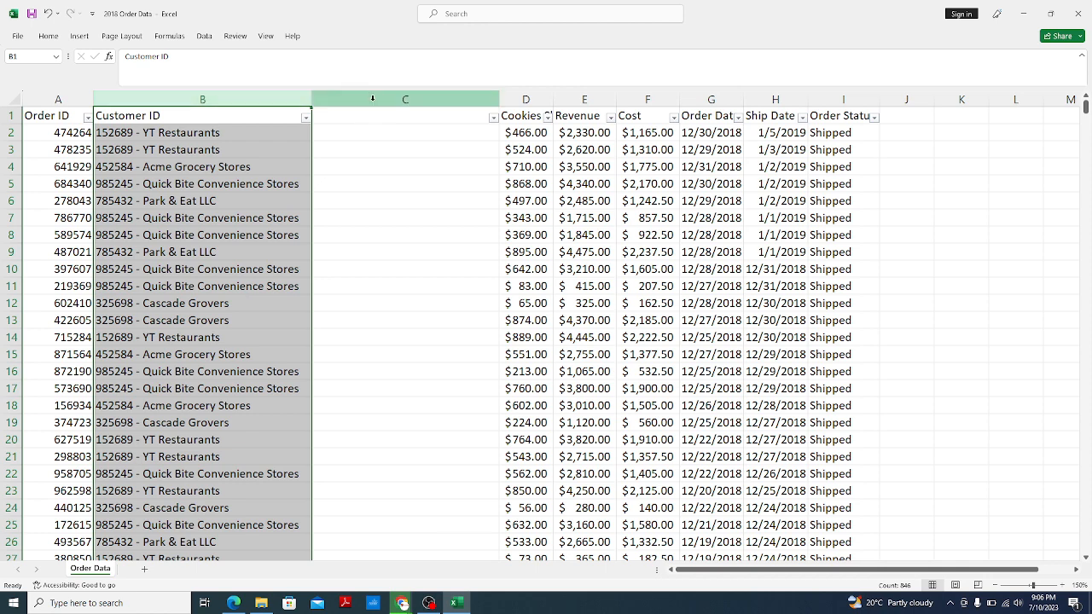
{"action": "left_click", "coordinate": [403, 99]}
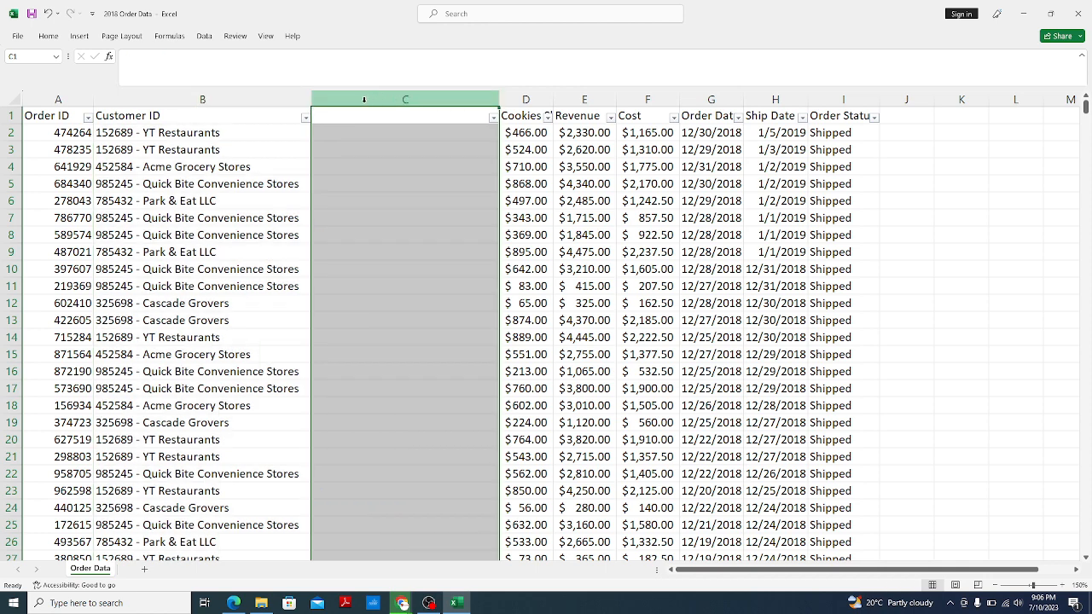
Split the Customer ID column into number and customer name with Text to Columns, using Delimited with a hyphen as the only delimiter
{"action": "left_click", "coordinate": [231, 100]}
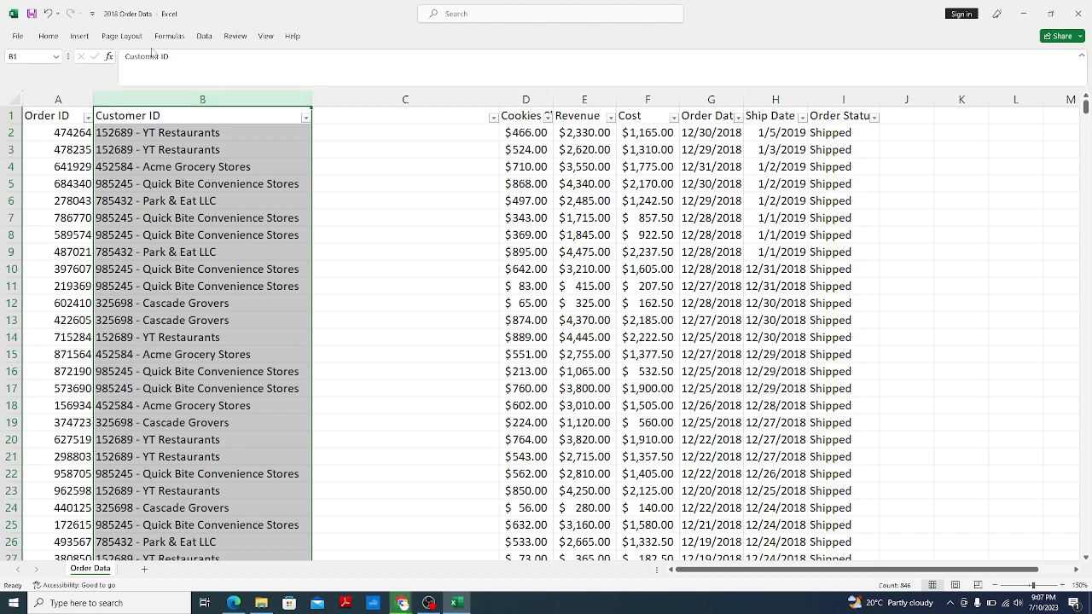
{"action": "left_click", "coordinate": [204, 37]}
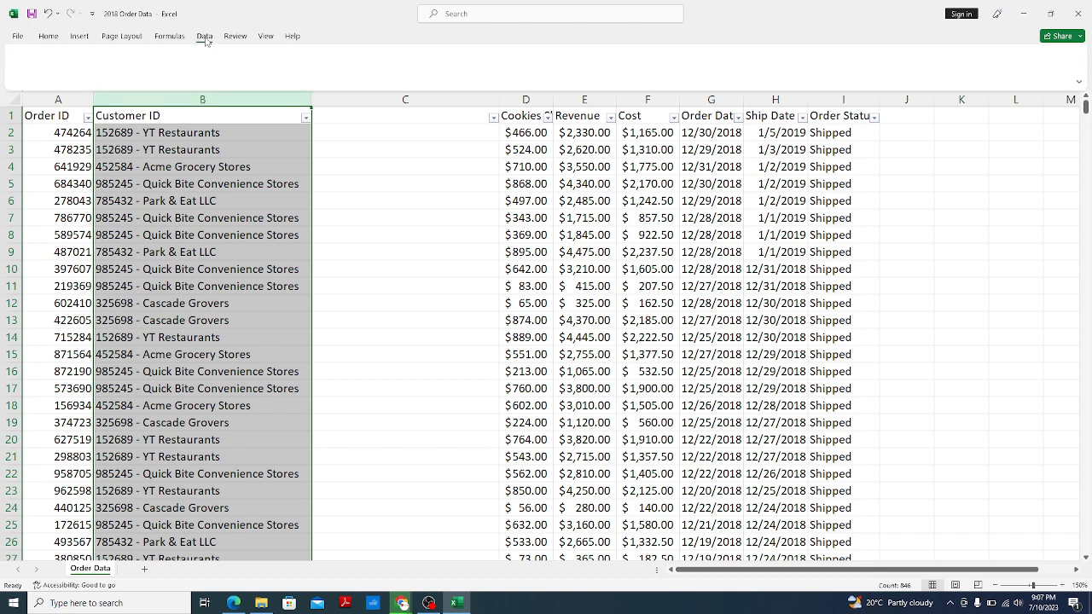
{"action": "left_click", "coordinate": [205, 38]}
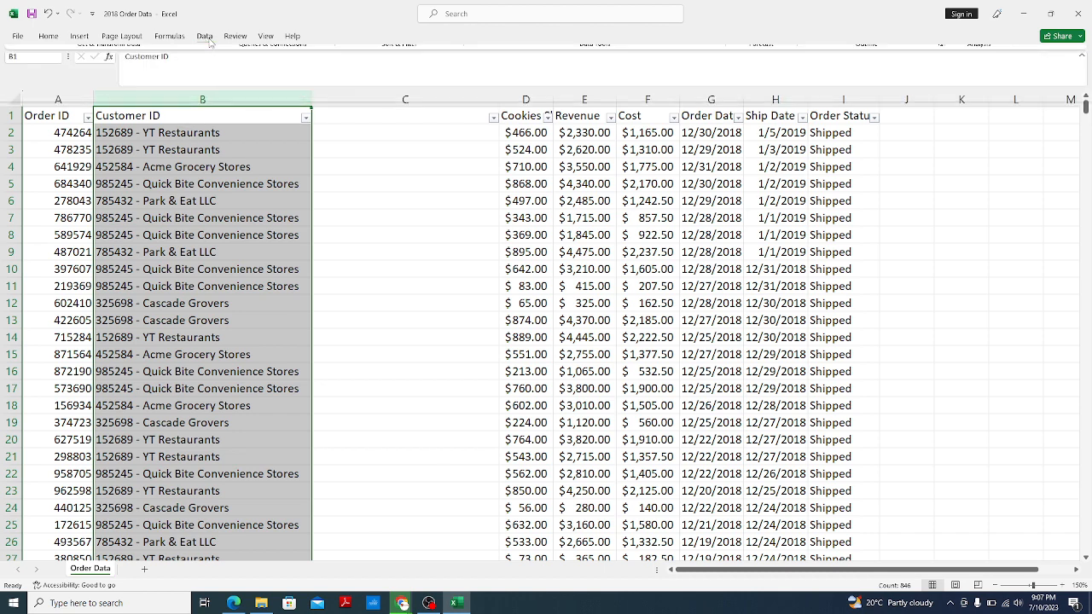
{"action": "left_click", "coordinate": [208, 39]}
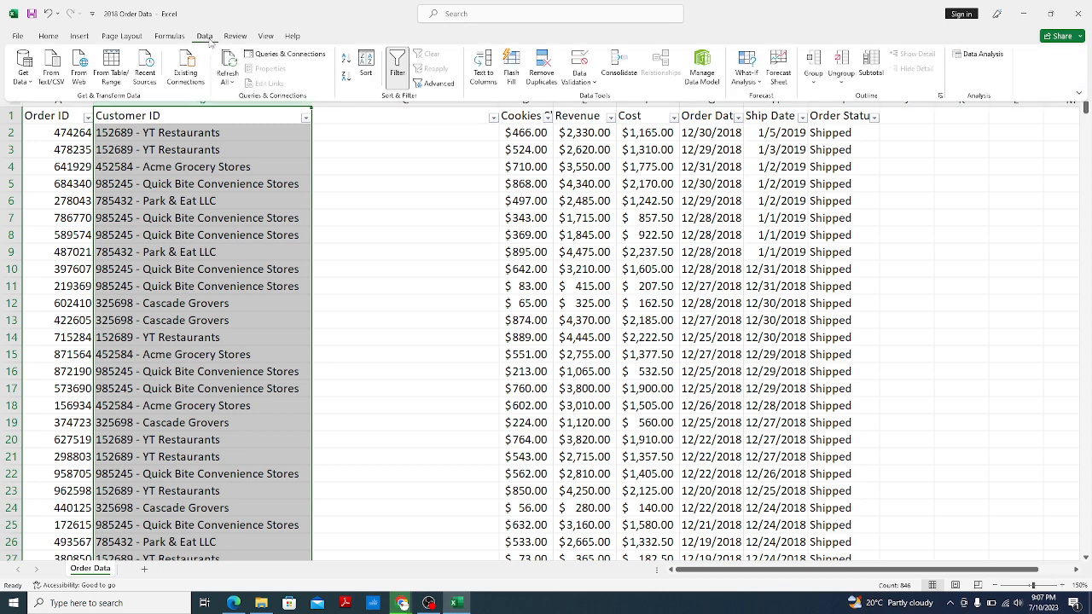
{"action": "left_click", "coordinate": [483, 67]}
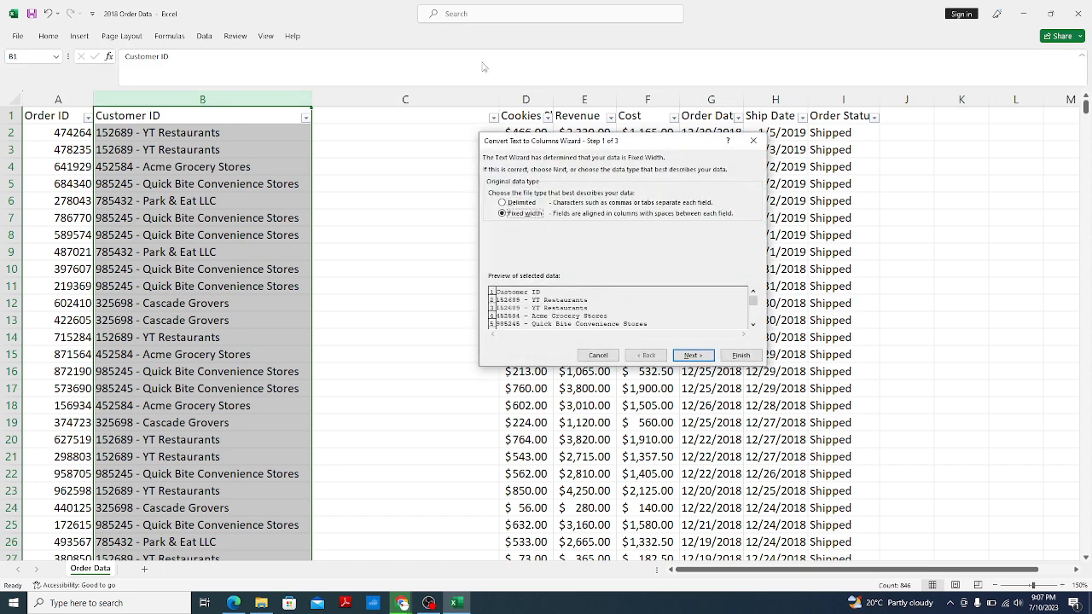
{"action": "left_click", "coordinate": [503, 203]}
{"action": "left_click", "coordinate": [701, 356]}
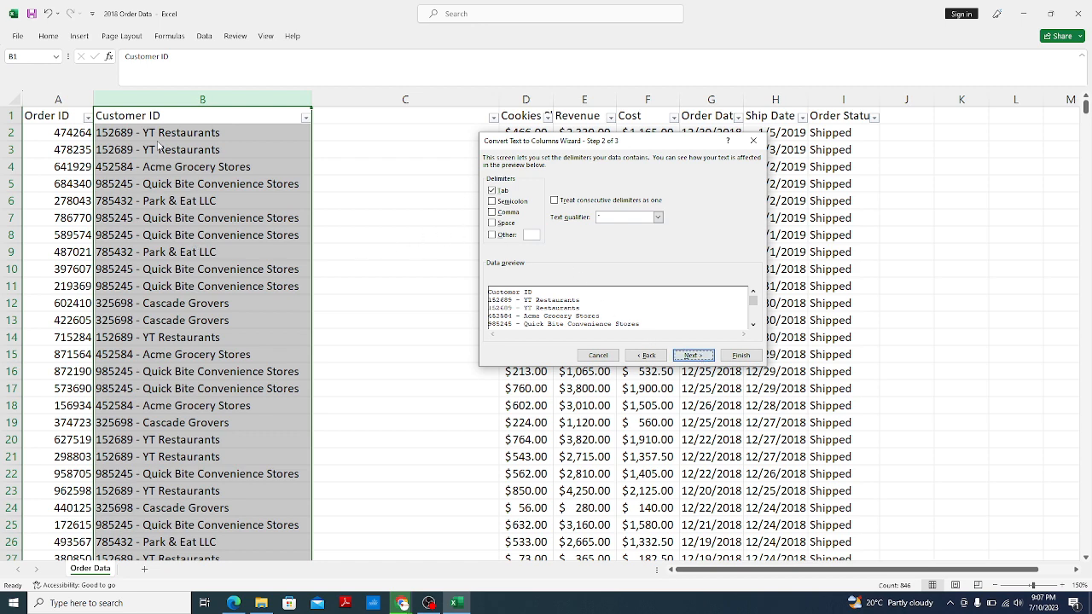
{"action": "left_click", "coordinate": [492, 190]}
{"action": "left_click", "coordinate": [493, 236]}
{"action": "type", "text": "-"}
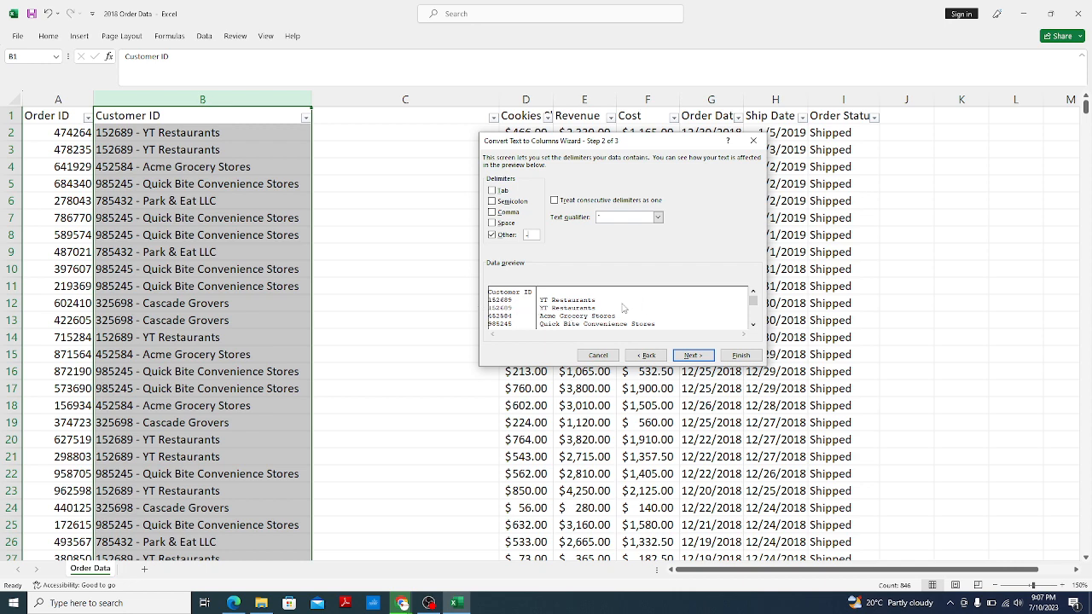
{"action": "left_click", "coordinate": [692, 355]}
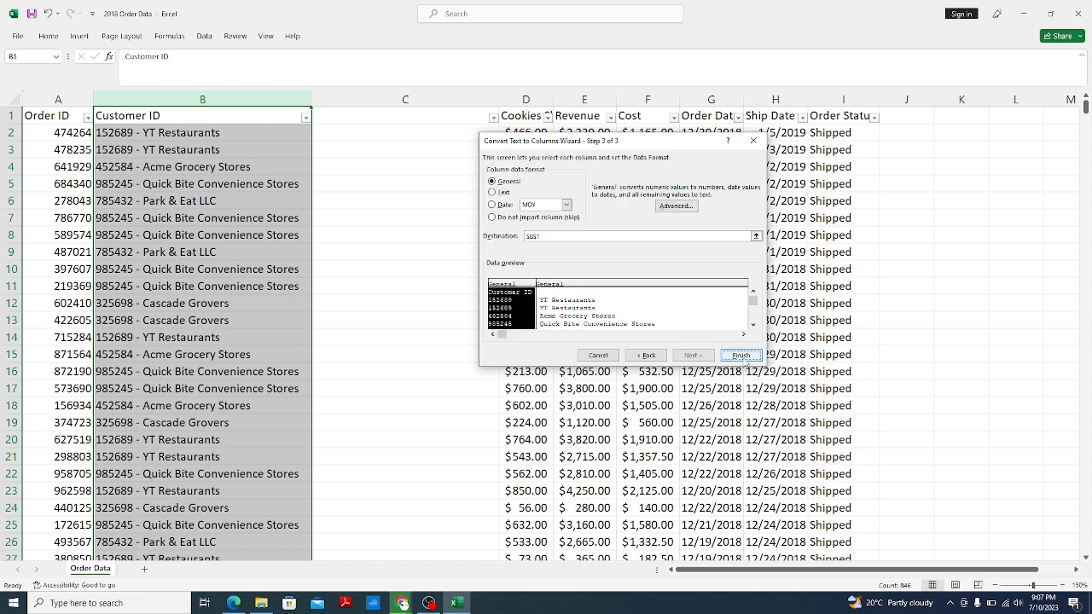
{"action": "left_click", "coordinate": [741, 357]}
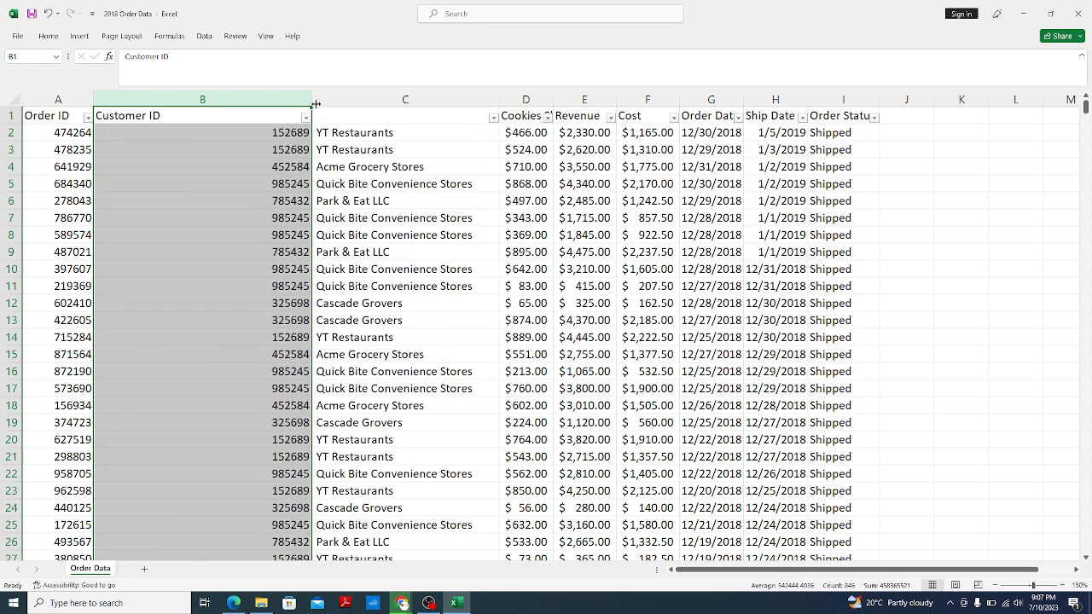
Fit columns B and C to their contents and enter the header Outlet in cell C1
{"action": "double_click", "coordinate": [314, 103]}
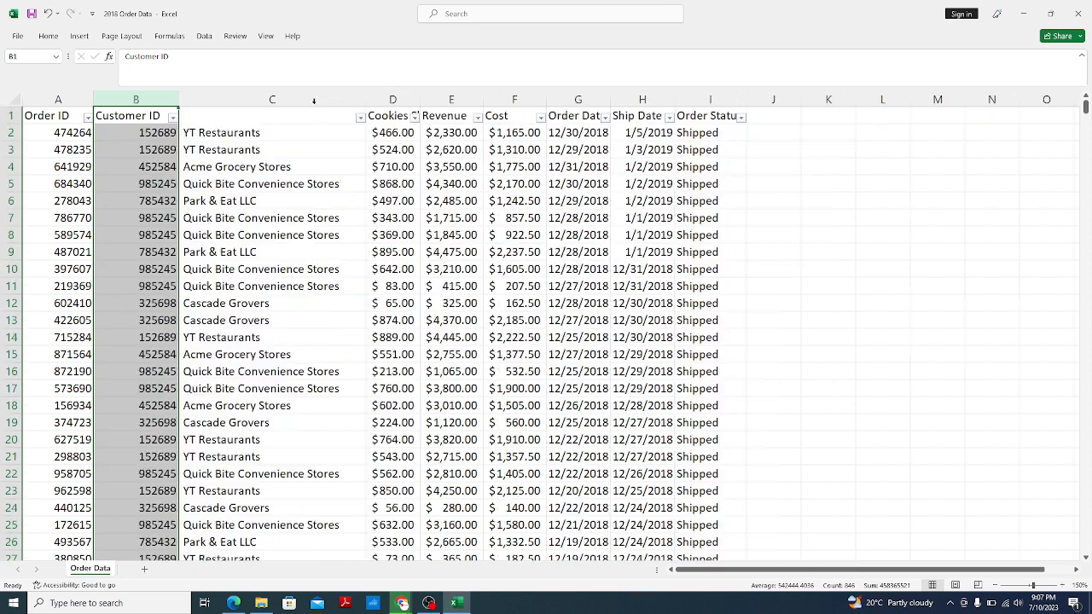
{"action": "double_click", "coordinate": [367, 99]}
{"action": "left_click", "coordinate": [282, 115]}
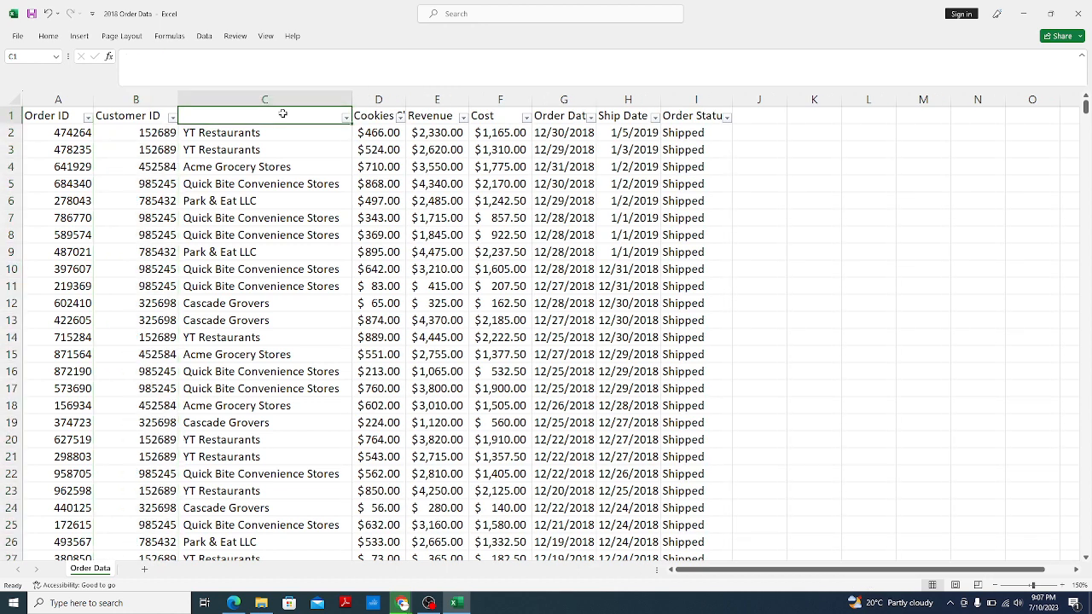
{"action": "type", "text": "Outlet"}
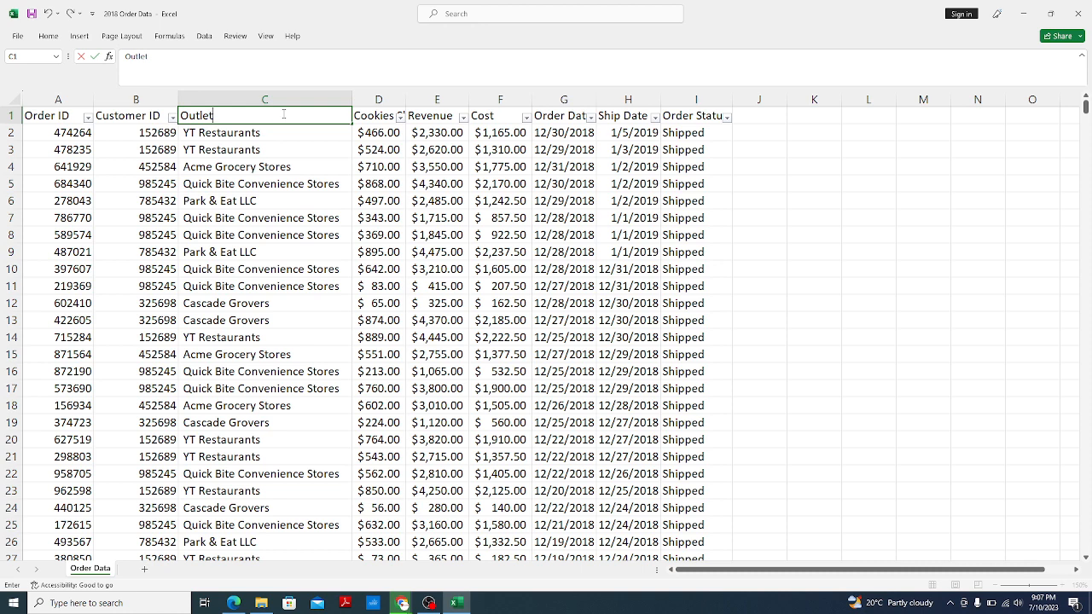
{"action": "left_click", "coordinate": [273, 158]}
Recheck the Outlet header against its first entry and close the 2018 Order Data workbook
{"action": "left_click", "coordinate": [238, 115]}
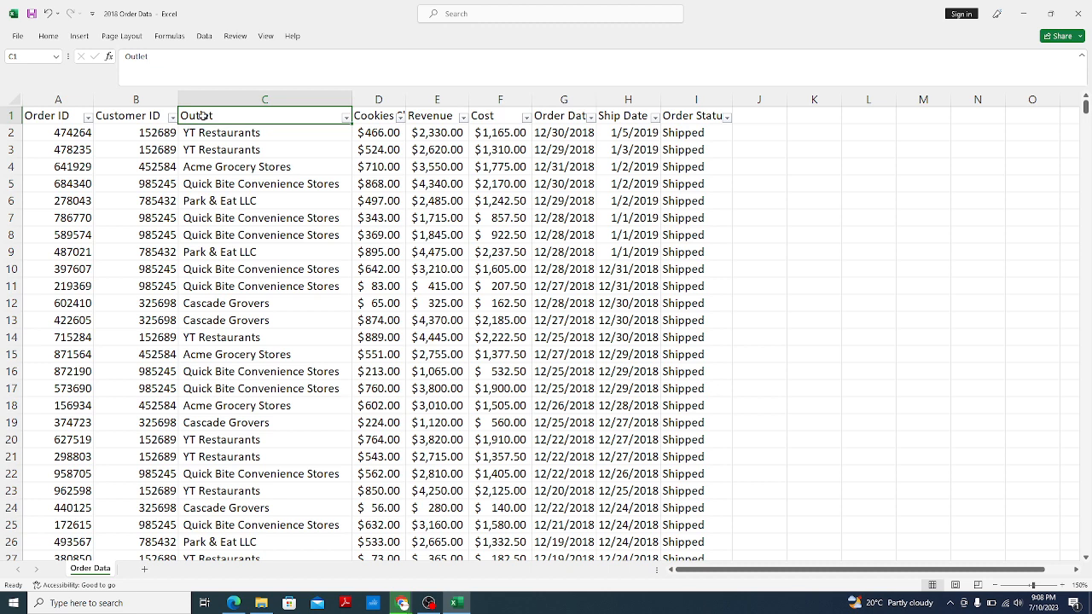
{"action": "left_click", "coordinate": [208, 134]}
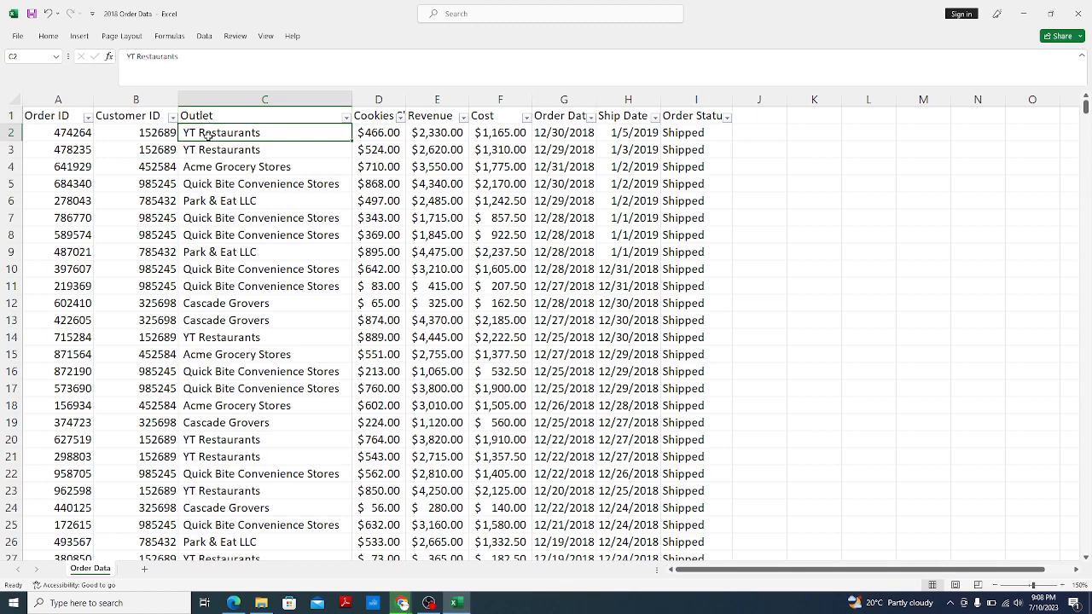
{"action": "left_click", "coordinate": [209, 119]}
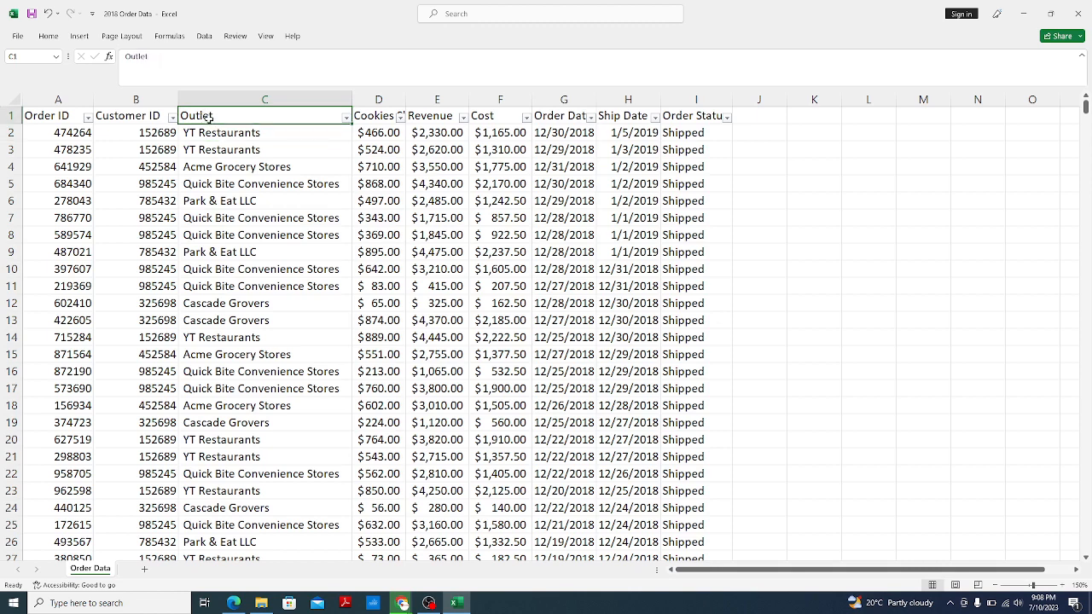
{"action": "left_click", "coordinate": [1083, 7]}
Open 2017 Order Data from the Power Query folder to check its Outlet header, and close it, removing the recovered files
{"action": "left_click", "coordinate": [219, 78]}
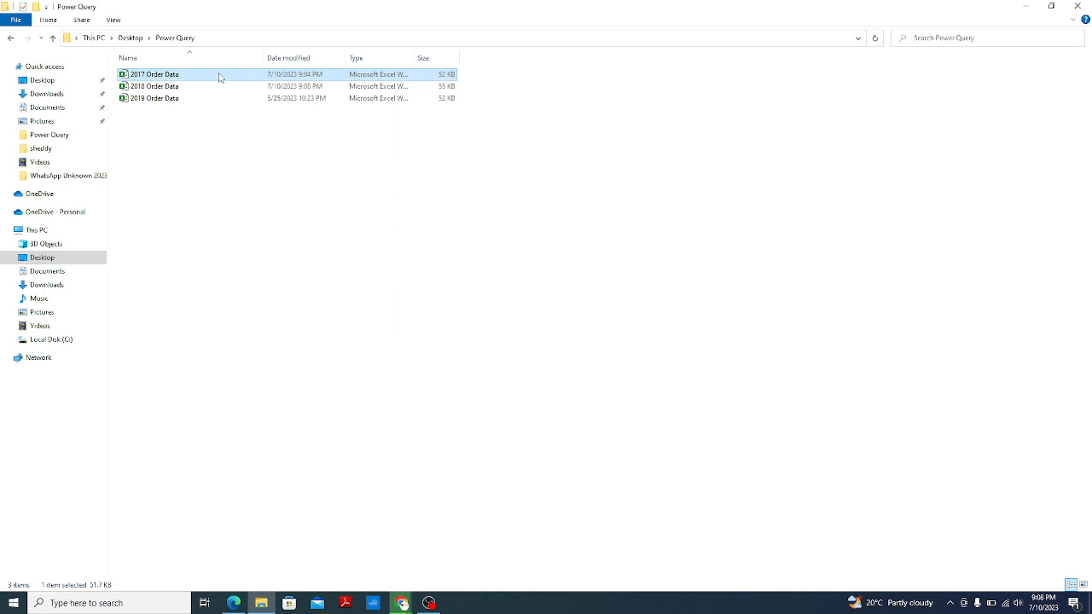
{"action": "double_click", "coordinate": [219, 78]}
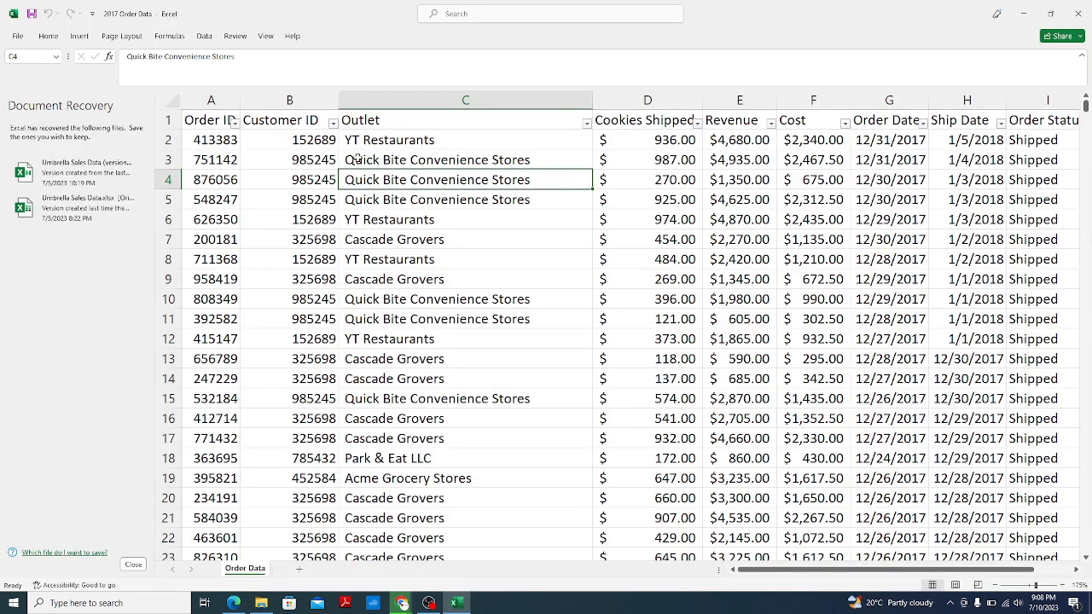
{"action": "left_click", "coordinate": [365, 124]}
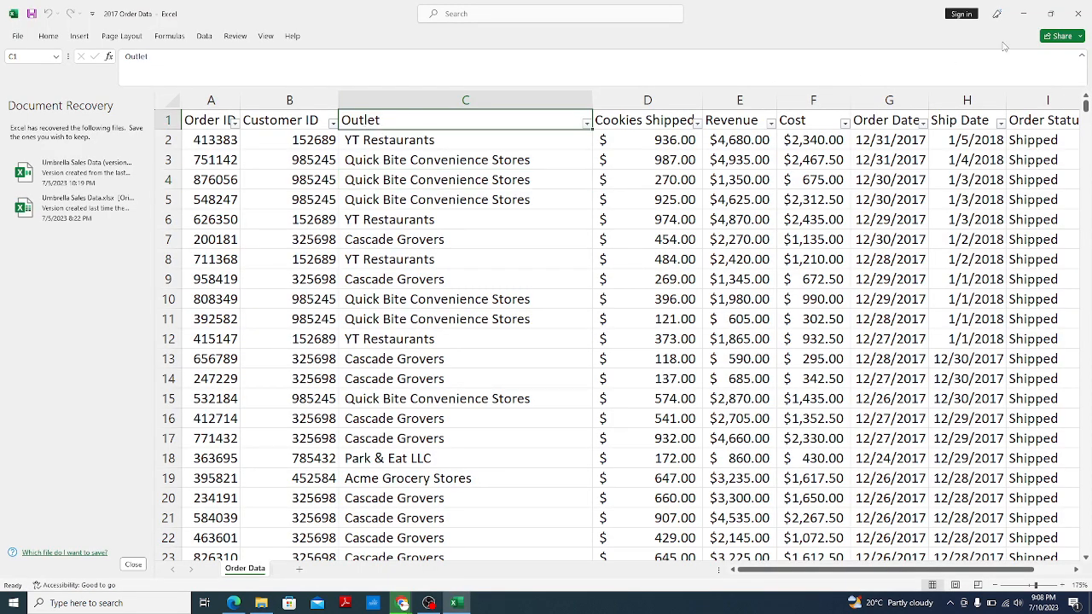
{"action": "left_click", "coordinate": [1078, 13]}
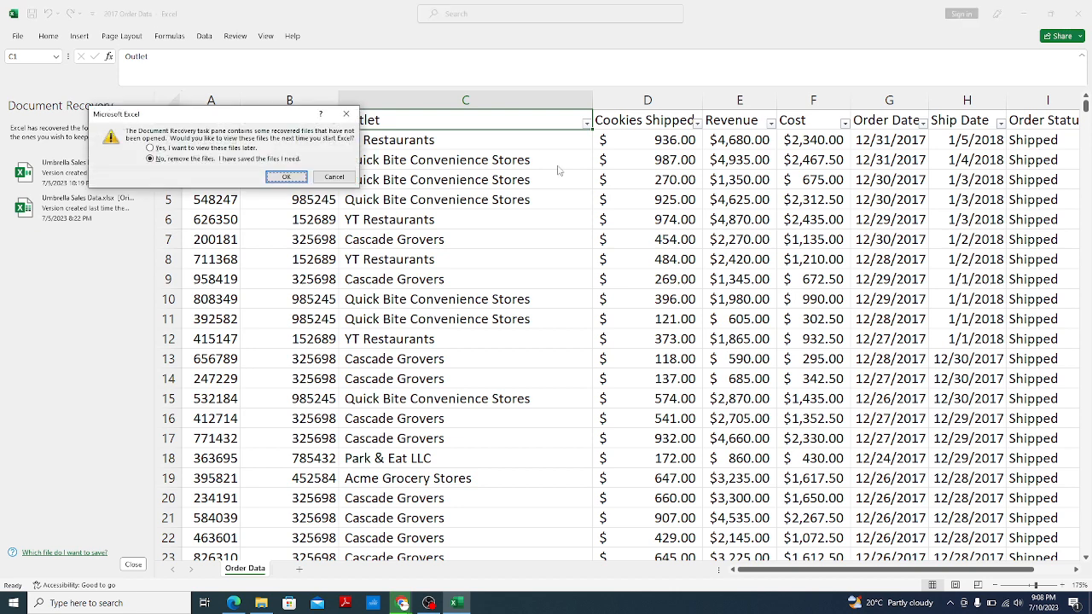
{"action": "left_click", "coordinate": [284, 179]}
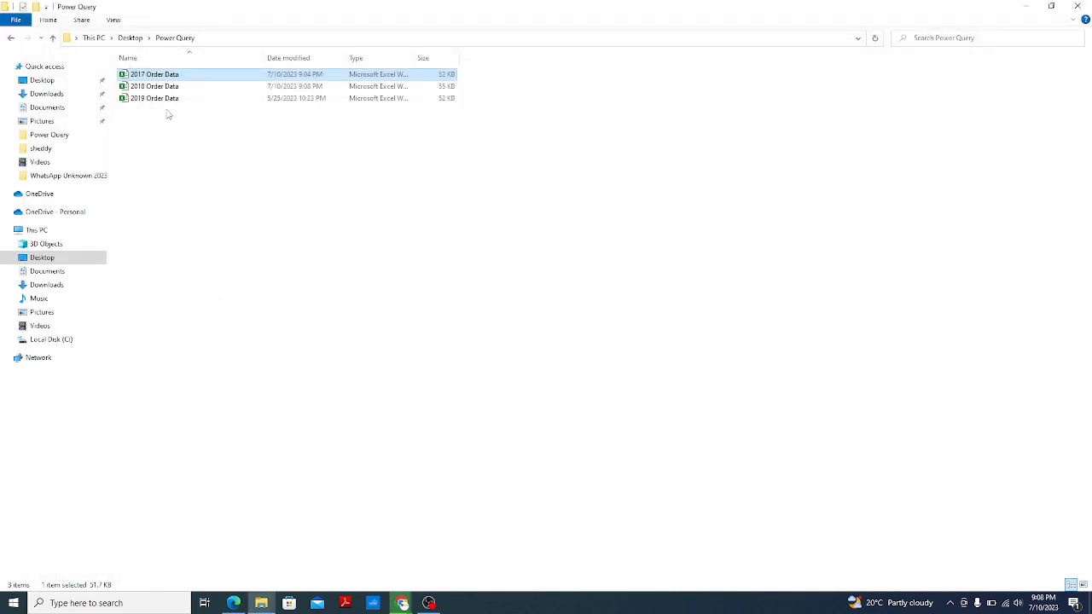
Open the 2019 Order Data workbook from the Power Query folder and enable editing
{"action": "left_click", "coordinate": [160, 100]}
{"action": "double_click", "coordinate": [159, 99]}
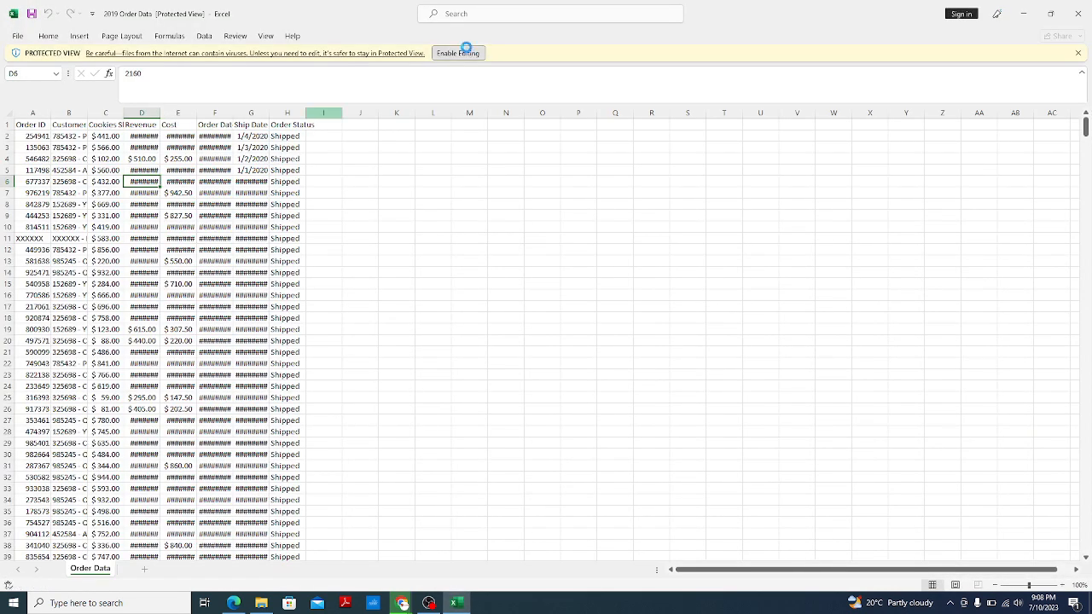
{"action": "left_click", "coordinate": [458, 53]}
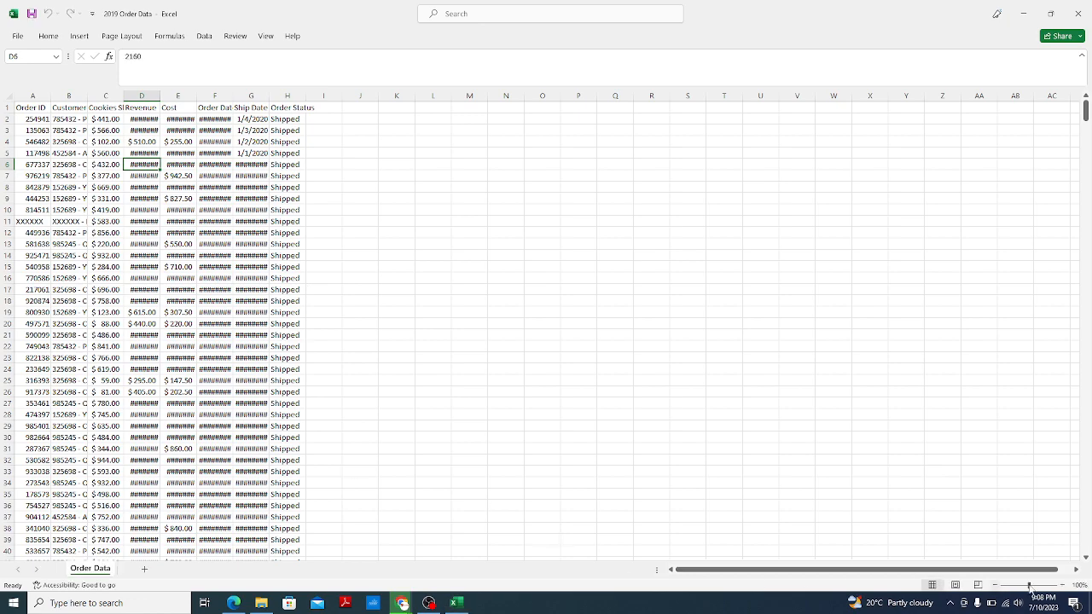
{"action": "left_click", "coordinate": [1062, 585]}
{"action": "left_click", "coordinate": [1063, 585]}
{"action": "left_click", "coordinate": [1062, 585]}
{"action": "left_click", "coordinate": [1062, 586]}
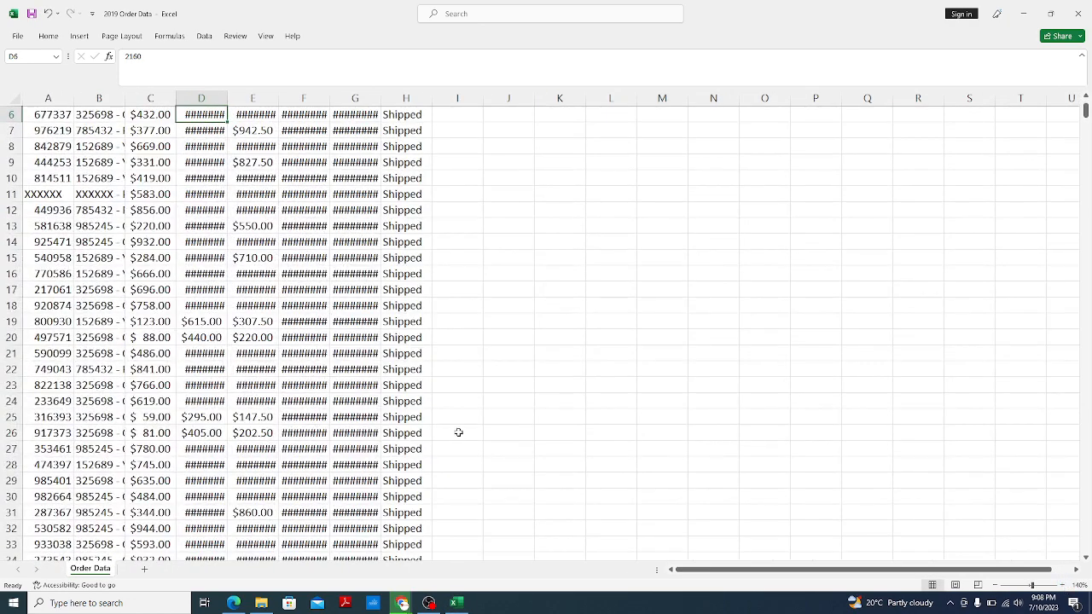
Add filters to the header row from Order ID through Order Status in the 2019 order data
{"action": "scroll", "coordinate": [459, 433], "scroll_direction": "up", "scroll_amount": 2}
{"action": "left_click_drag", "start_coordinate": [53, 114], "coordinate": [401, 115]}
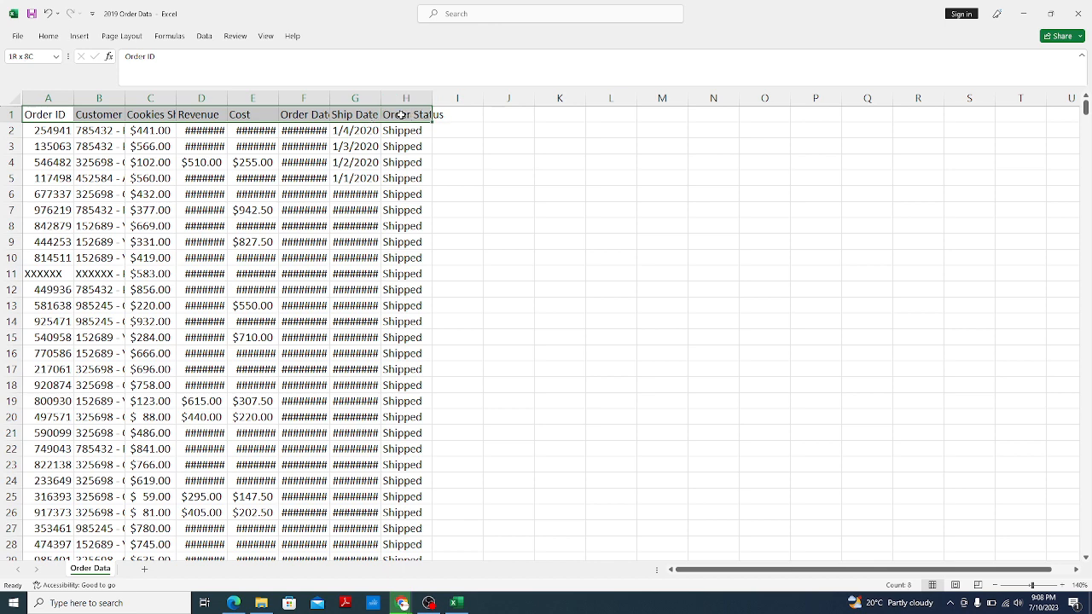
{"action": "left_click", "coordinate": [79, 37]}
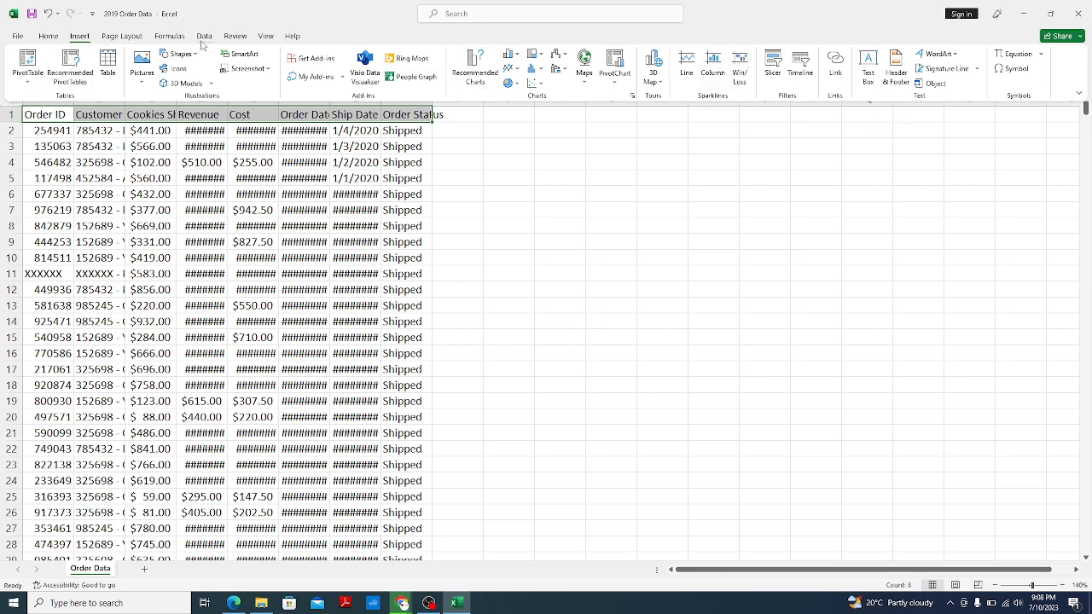
{"action": "left_click", "coordinate": [204, 36]}
{"action": "left_click", "coordinate": [398, 72]}
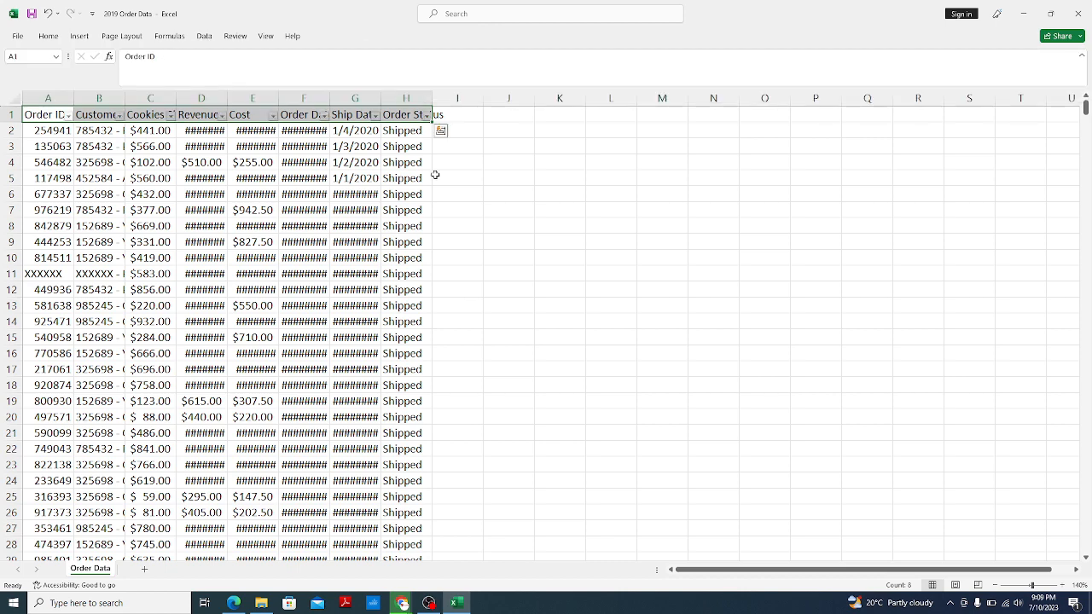
Fit columns A, B and D through H to the width of their contents
{"action": "double_click", "coordinate": [124, 104]}
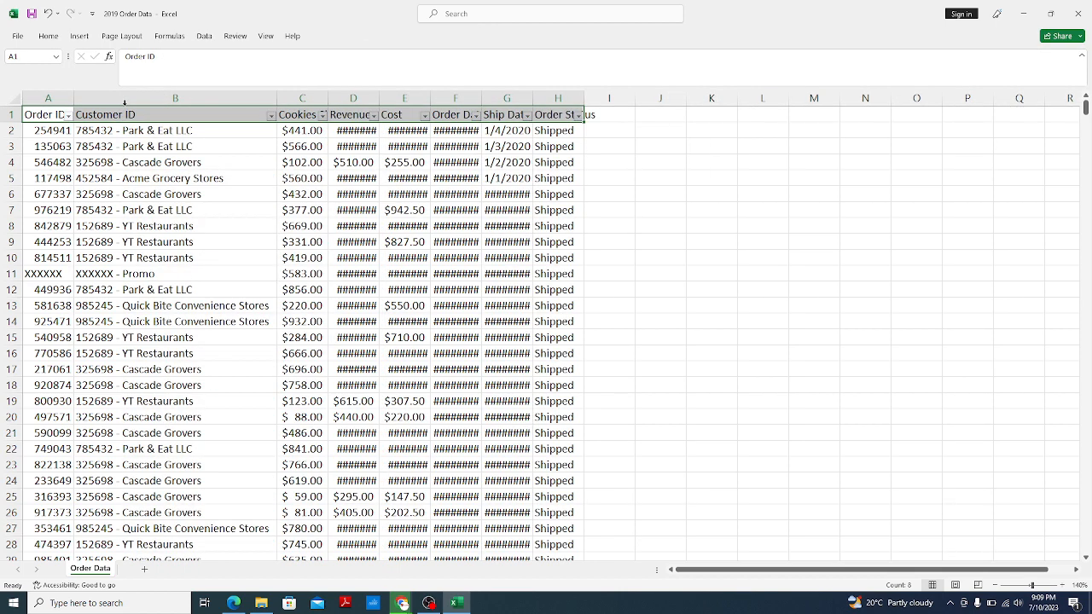
{"action": "double_click", "coordinate": [79, 104]}
{"action": "left_click_drag", "start_coordinate": [384, 99], "coordinate": [384, 99]}
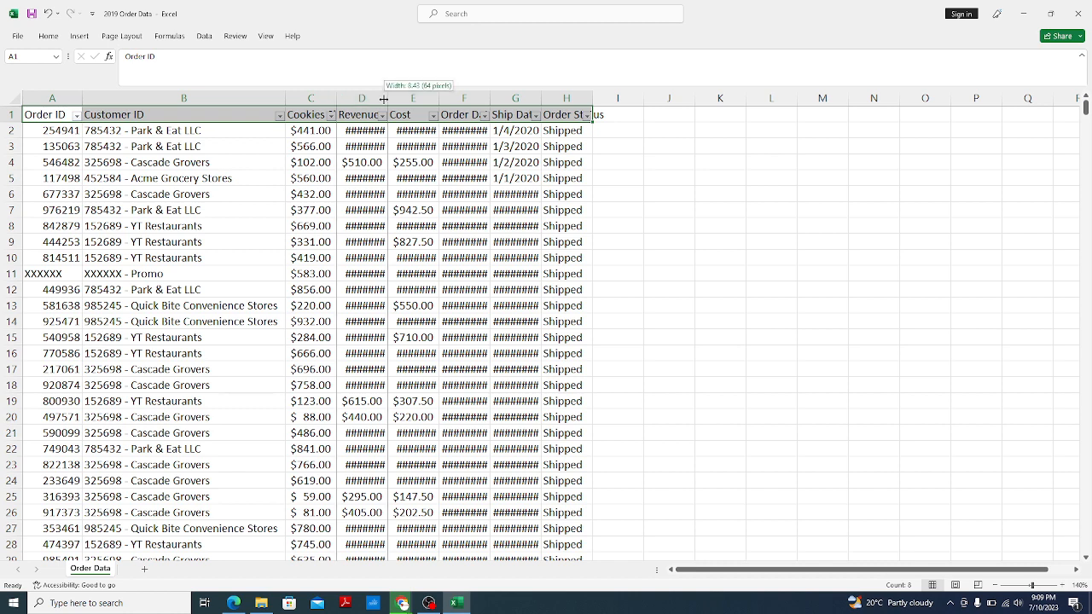
{"action": "double_click", "coordinate": [384, 99]}
{"action": "double_click", "coordinate": [455, 101]}
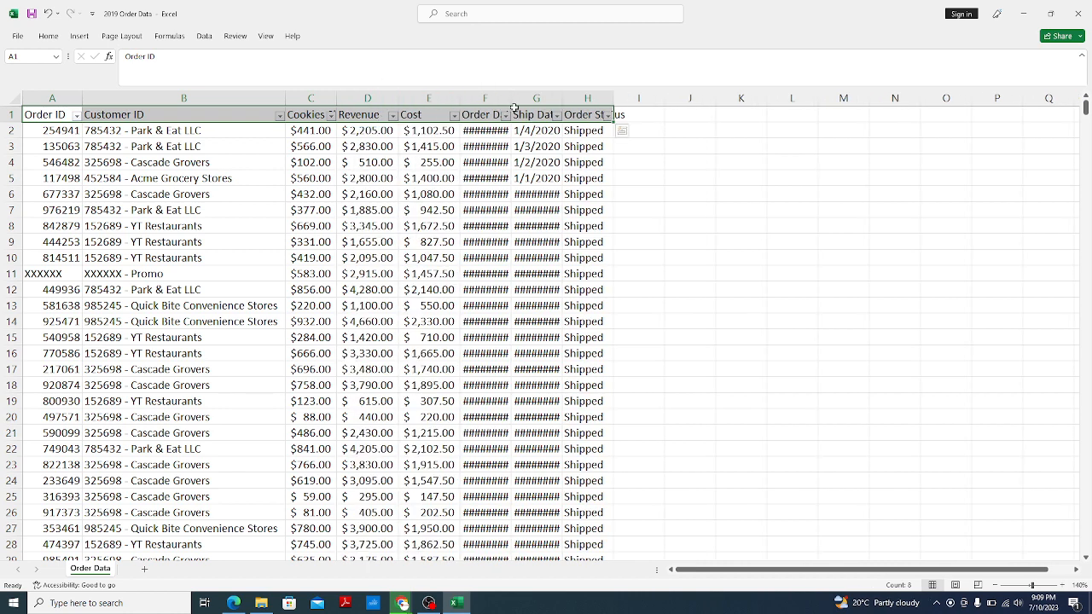
{"action": "double_click", "coordinate": [512, 101]}
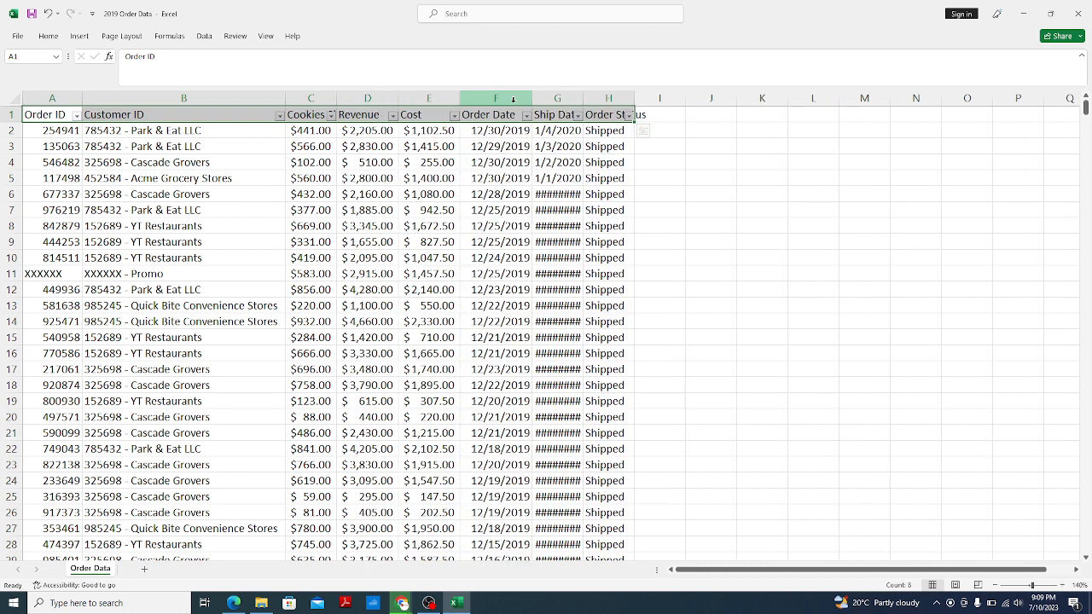
{"action": "double_click", "coordinate": [584, 99]}
{"action": "double_click", "coordinate": [646, 99]}
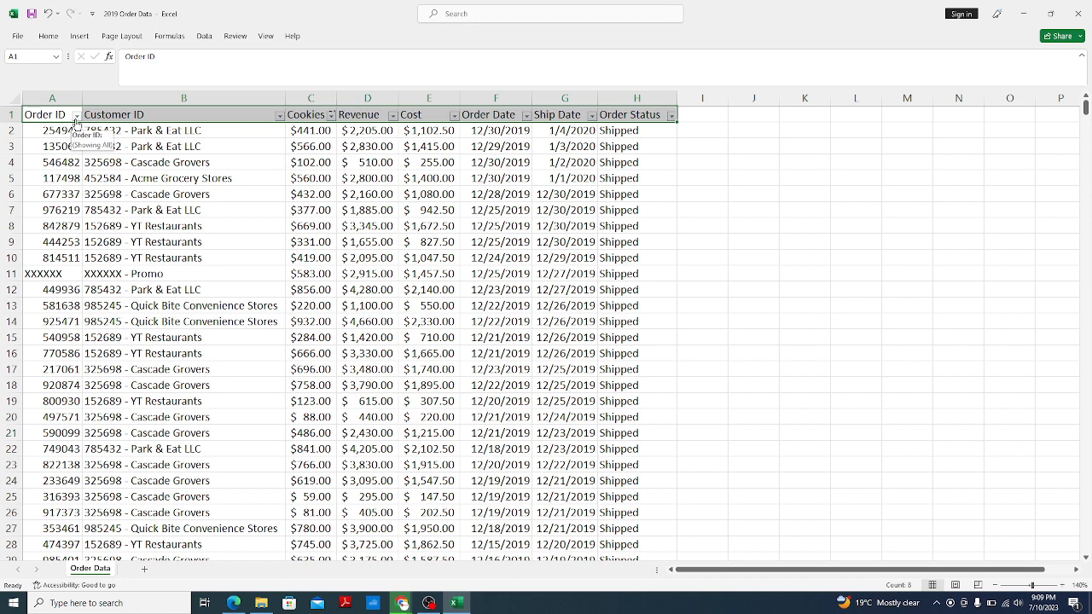
Filter the Order ID column to only the XXXXXX entries
{"action": "left_click", "coordinate": [76, 115]}
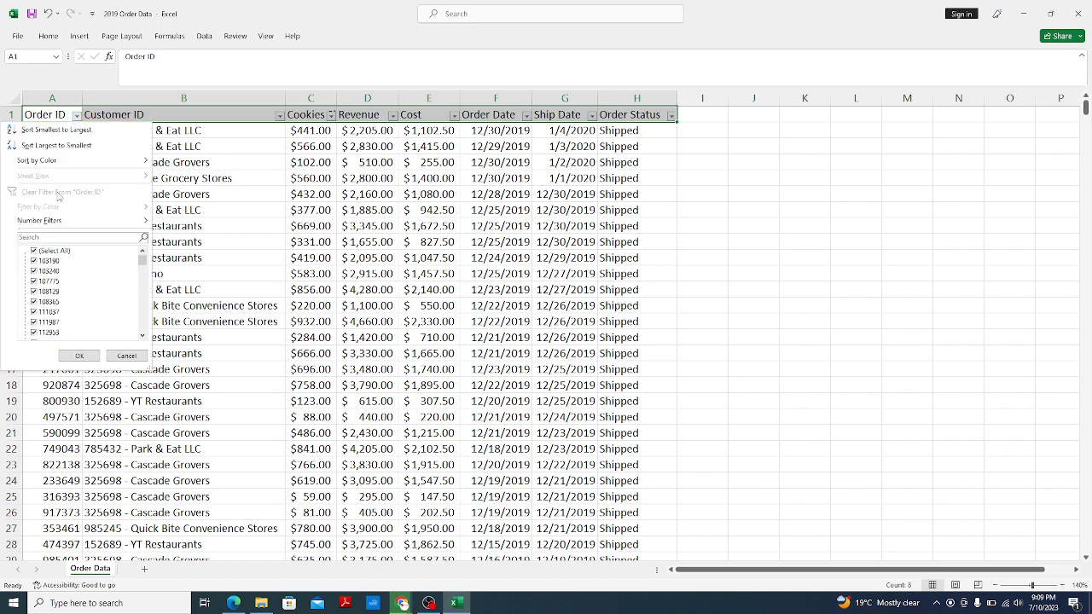
{"action": "left_click", "coordinate": [43, 250]}
{"action": "left_click_drag", "start_coordinate": [144, 270], "coordinate": [151, 346]}
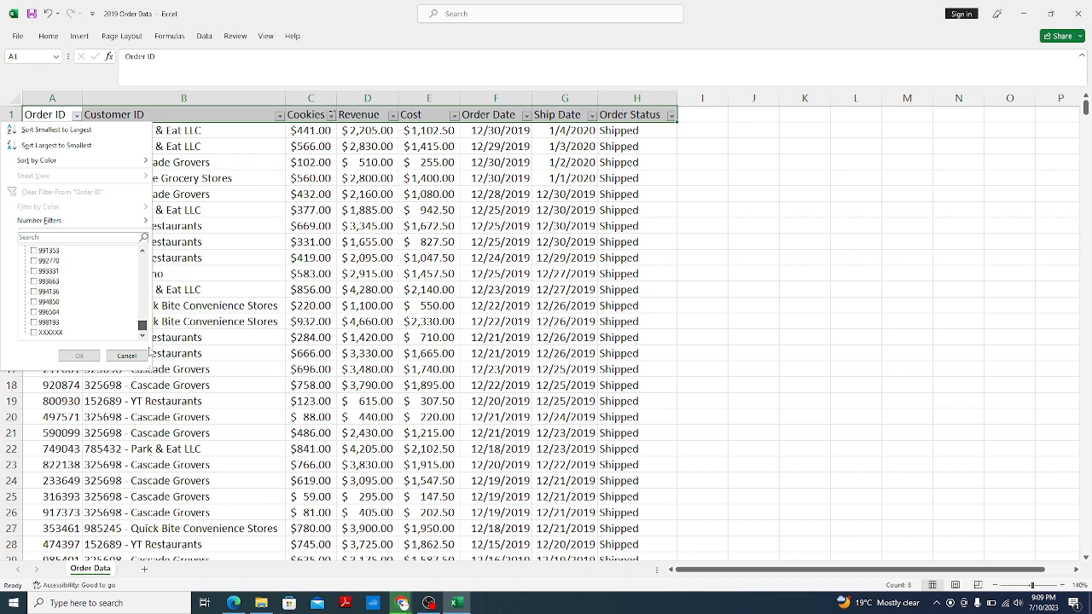
{"action": "left_click", "coordinate": [47, 333]}
{"action": "left_click", "coordinate": [75, 355]}
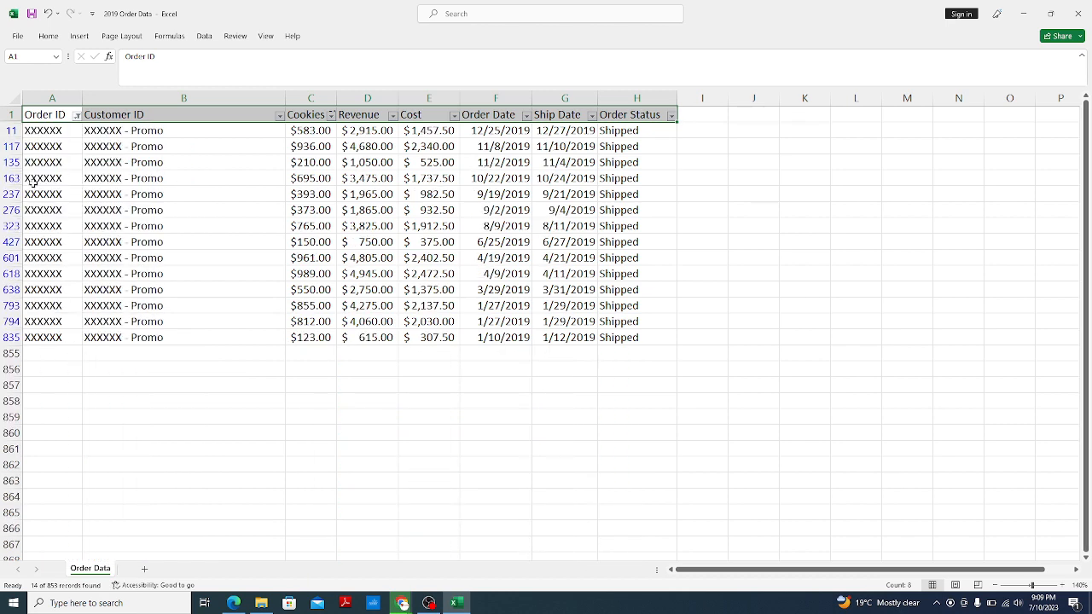
Delete all the filtered XXXXXX promo rows from the sheet
{"action": "left_click_drag", "start_coordinate": [11, 130], "coordinate": [26, 337]}
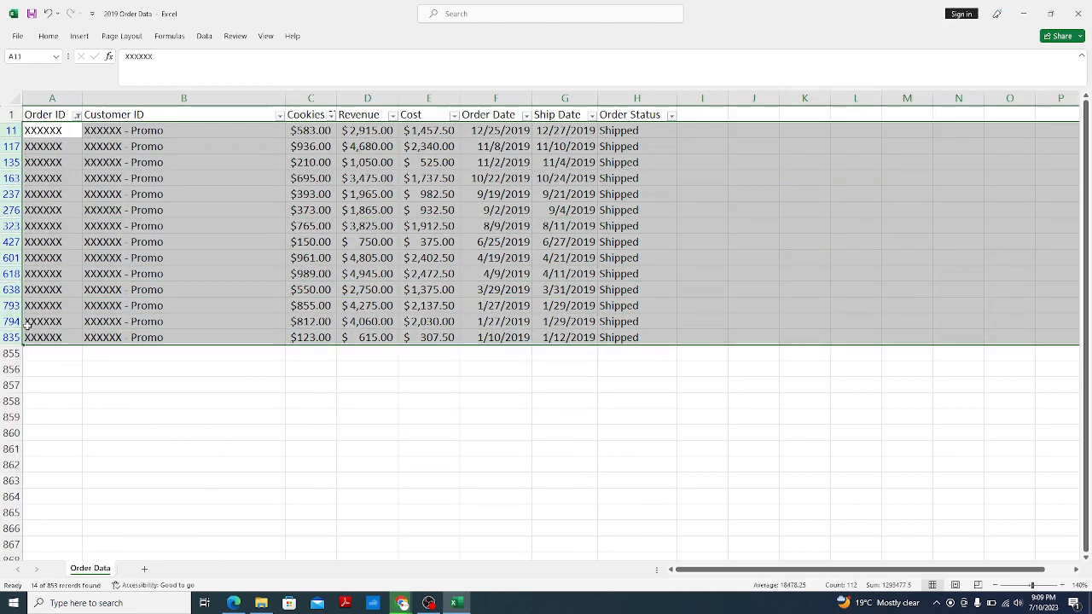
{"action": "right_click", "coordinate": [17, 244]}
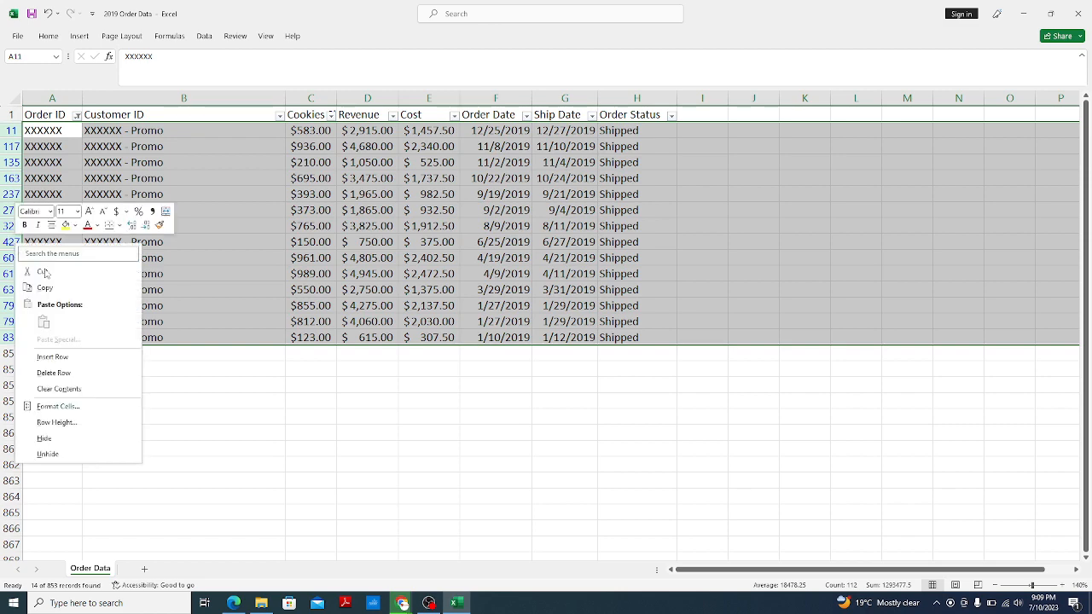
{"action": "left_click", "coordinate": [53, 373]}
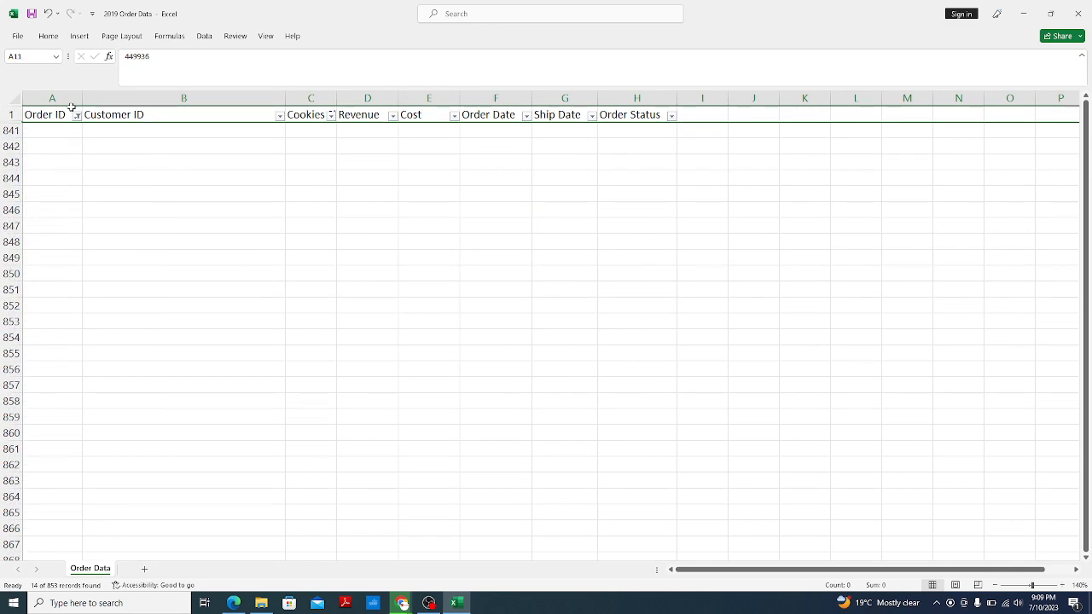
Restore all remaining orders by selecting every value in the Order ID filter
{"action": "left_click", "coordinate": [77, 115]}
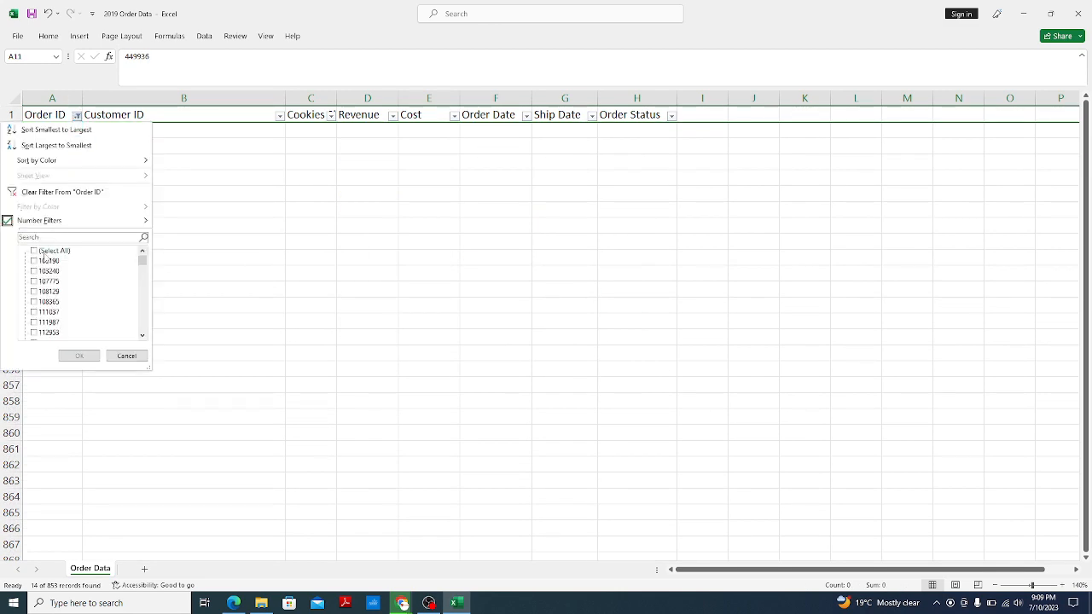
{"action": "left_click", "coordinate": [35, 252]}
{"action": "left_click", "coordinate": [79, 356]}
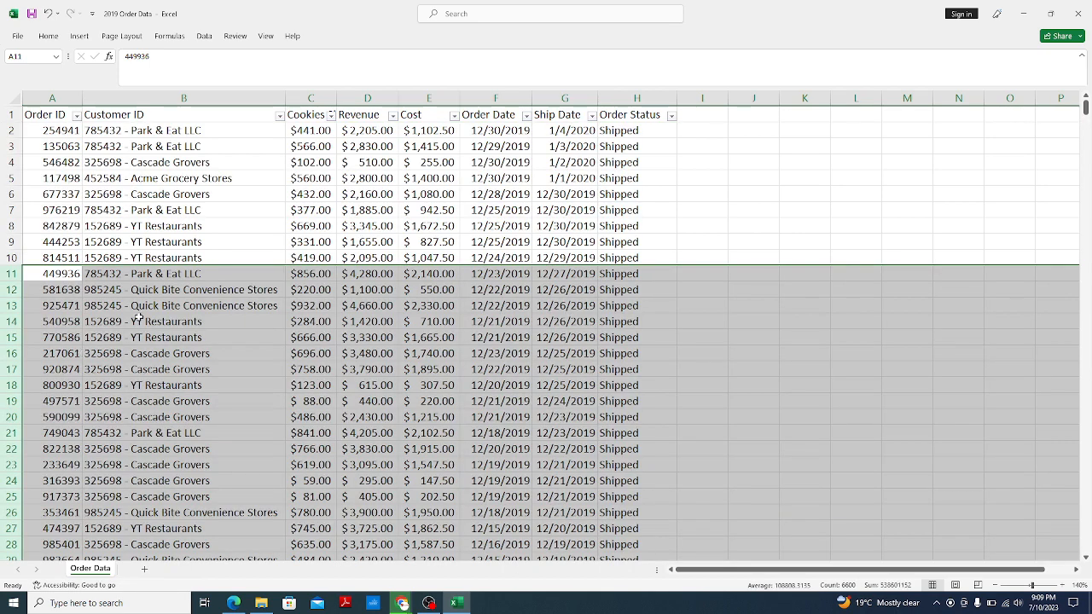
{"action": "left_click", "coordinate": [230, 194]}
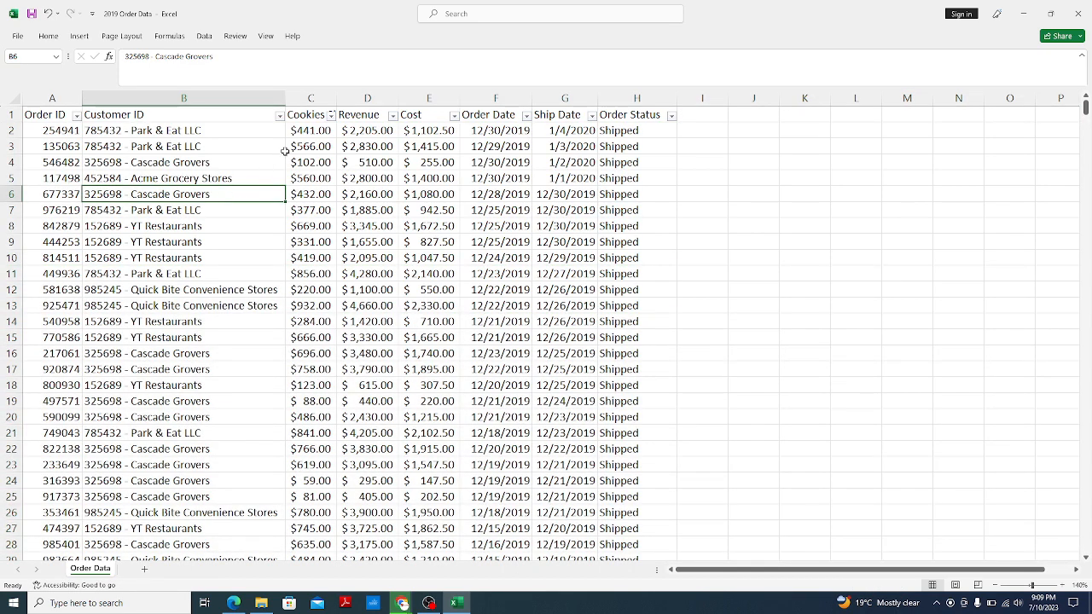
Review the Customer ID filter values for leftover promo entries and select the Customer ID column
{"action": "left_click", "coordinate": [280, 114]}
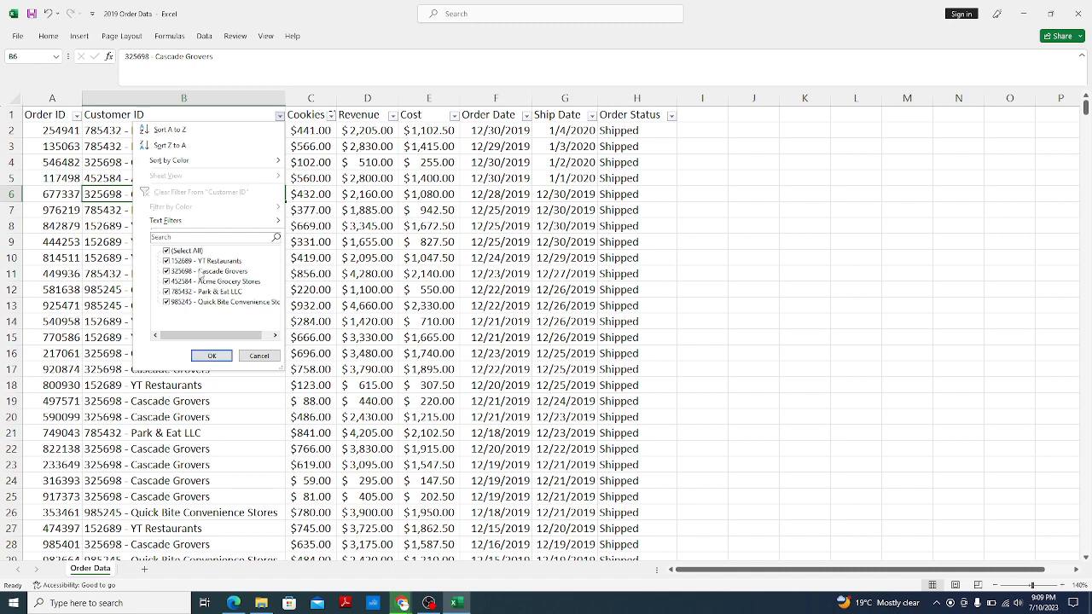
{"action": "left_click", "coordinate": [325, 256]}
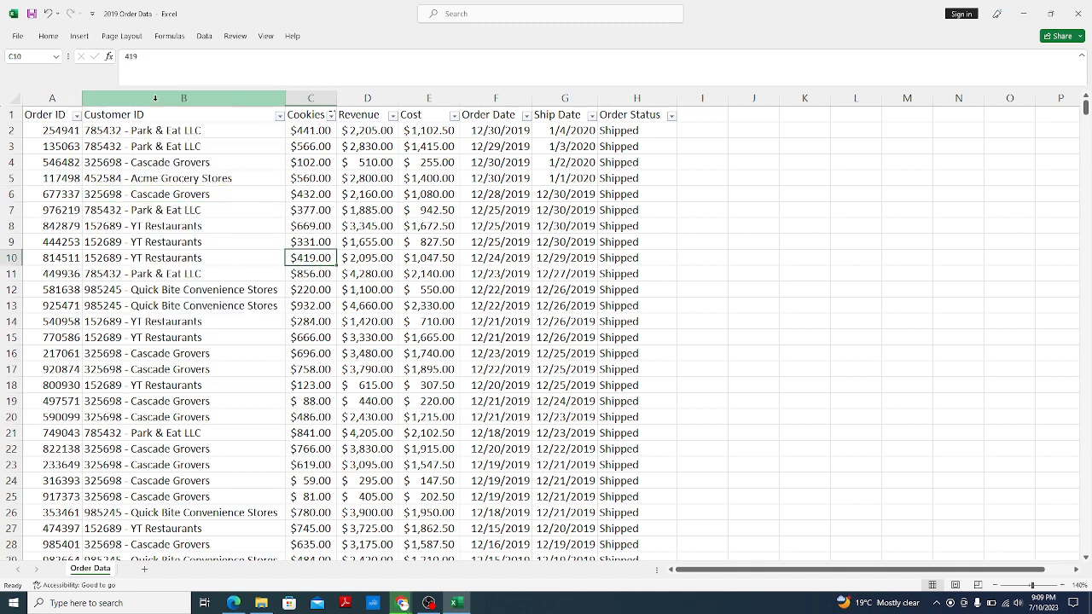
{"action": "left_click", "coordinate": [184, 103]}
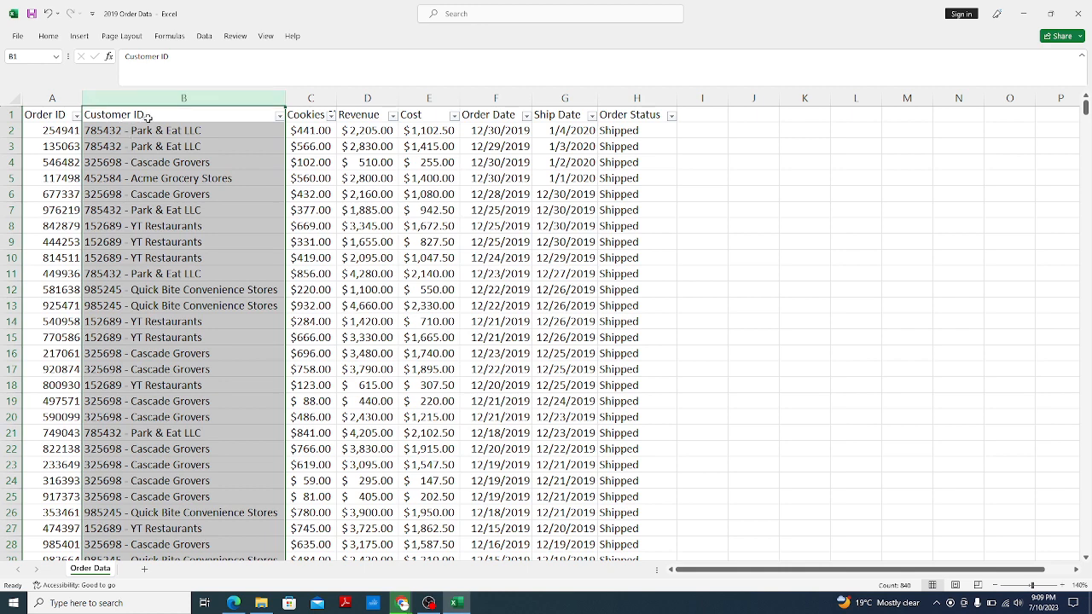
Check the Cookies Shipped filter list through to its end for irregular values, keeping every value selected
{"action": "left_click", "coordinate": [332, 115]}
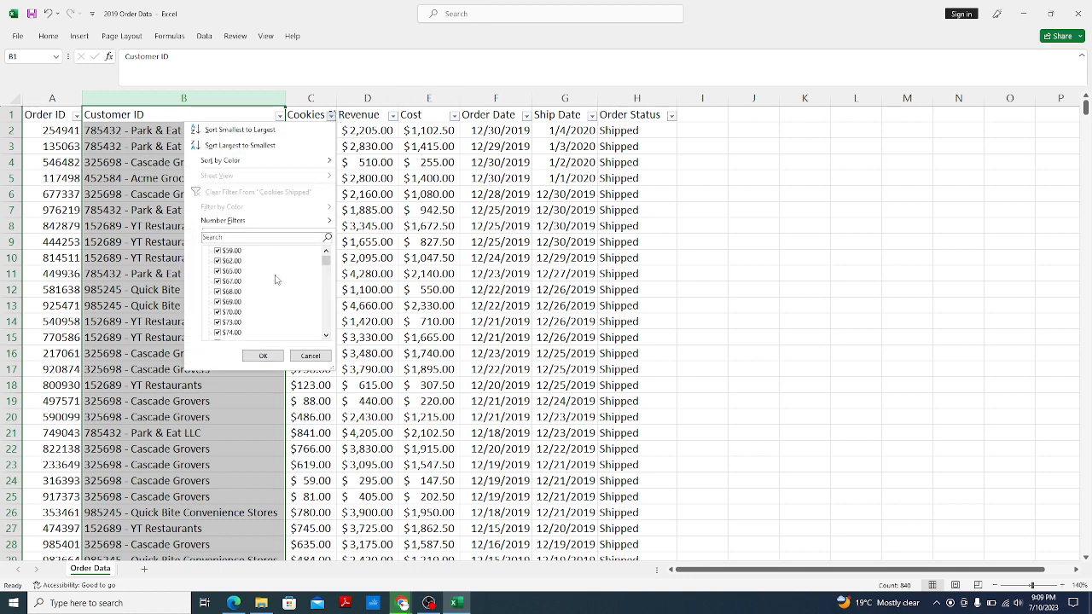
{"action": "left_click_drag", "start_coordinate": [326, 262], "coordinate": [327, 348]}
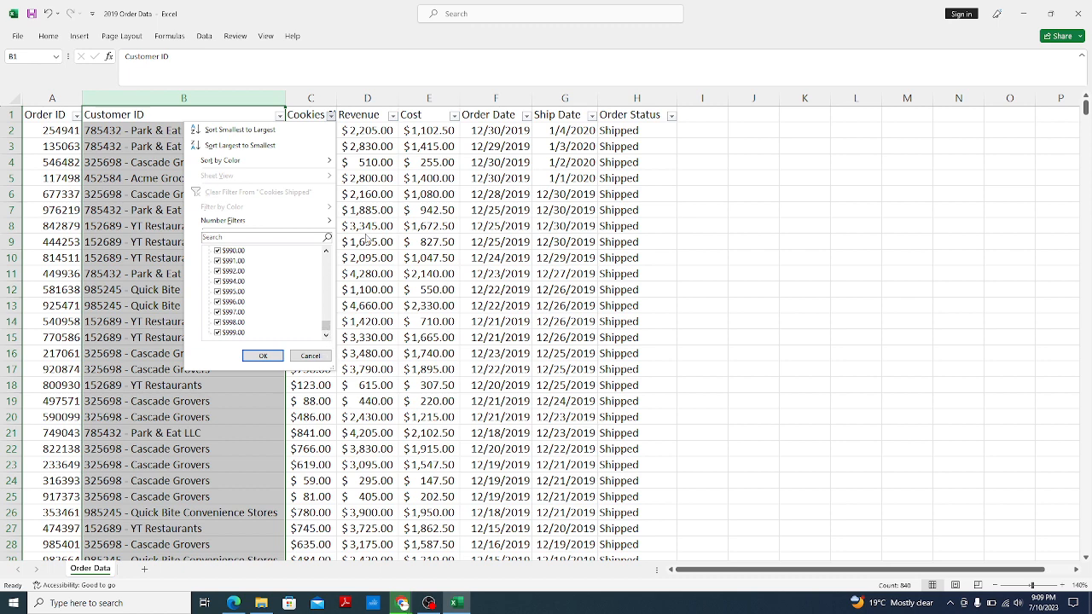
{"action": "key", "text": "Escape"}
{"action": "left_click", "coordinate": [321, 114]}
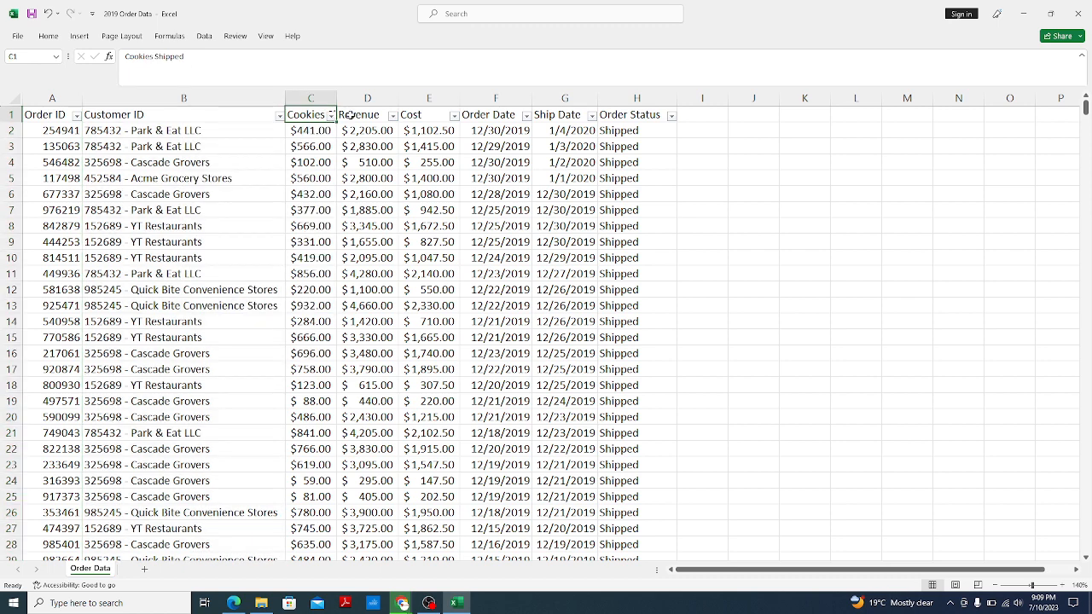
{"action": "left_click", "coordinate": [332, 115]}
{"action": "scroll", "coordinate": [324, 264], "scroll_direction": "down", "scroll_amount": 2}
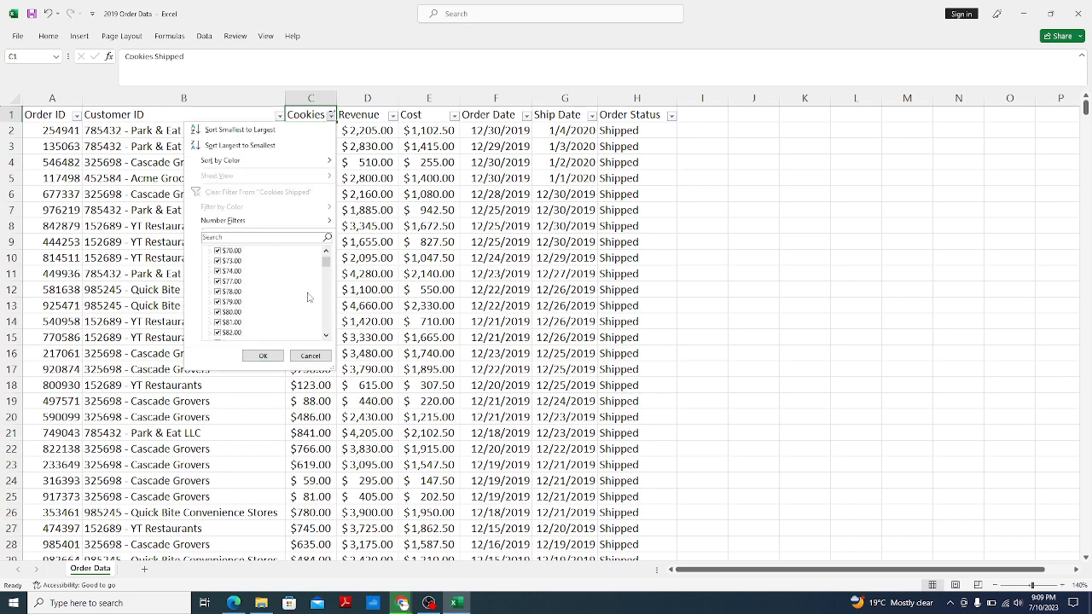
{"action": "left_click", "coordinate": [263, 356]}
Check the Revenue and Cost filter lists for irregular values, keeping every value selected
{"action": "left_click", "coordinate": [392, 115]}
{"action": "scroll", "coordinate": [358, 274], "scroll_direction": "down", "scroll_amount": 4}
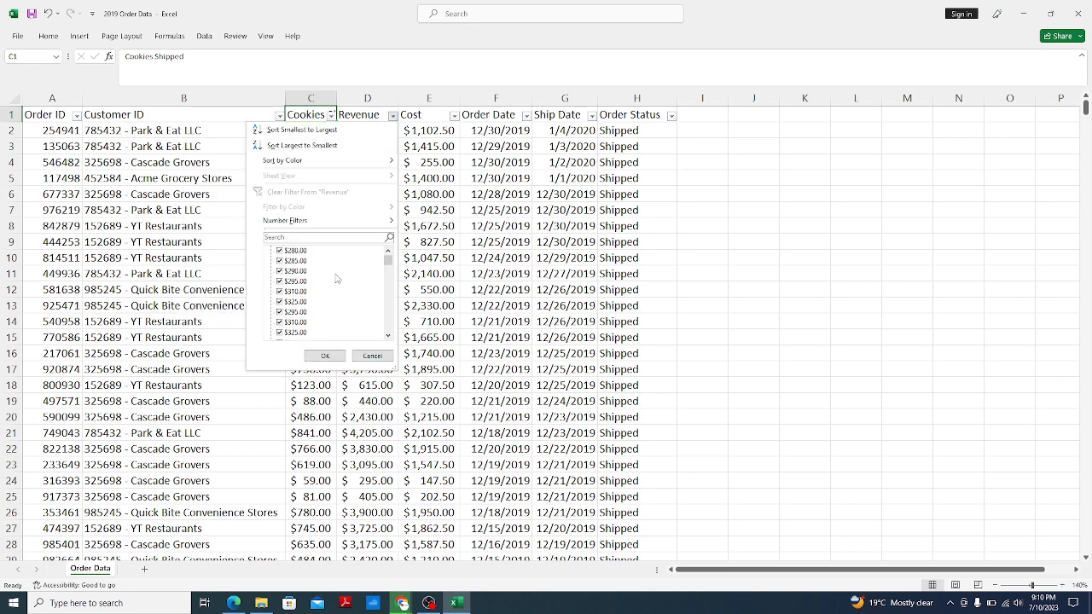
{"action": "scroll", "coordinate": [356, 273], "scroll_direction": "up", "scroll_amount": 3}
{"action": "left_click_drag", "start_coordinate": [393, 266], "coordinate": [389, 341]}
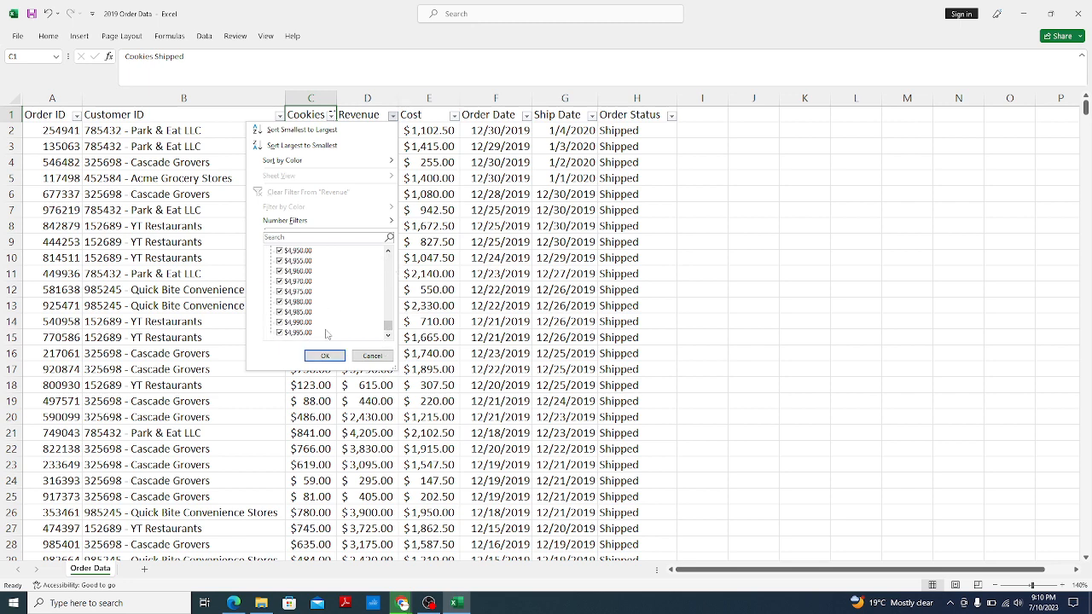
{"action": "left_click", "coordinate": [331, 355]}
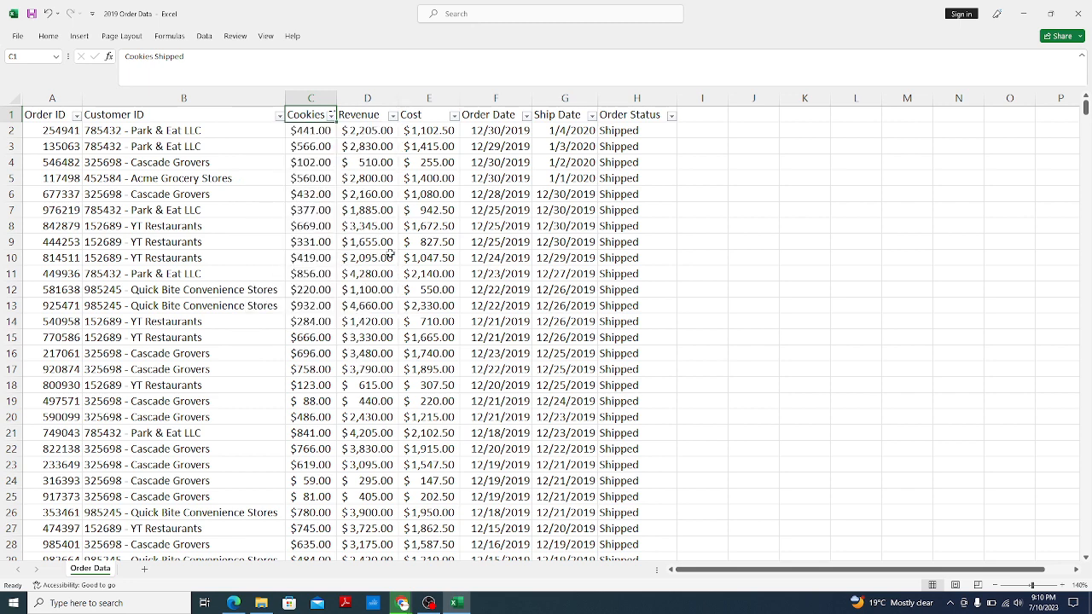
{"action": "left_click", "coordinate": [454, 115]}
{"action": "scroll", "coordinate": [408, 263], "scroll_direction": "down", "scroll_amount": 2}
{"action": "left_click_drag", "start_coordinate": [451, 262], "coordinate": [438, 356]}
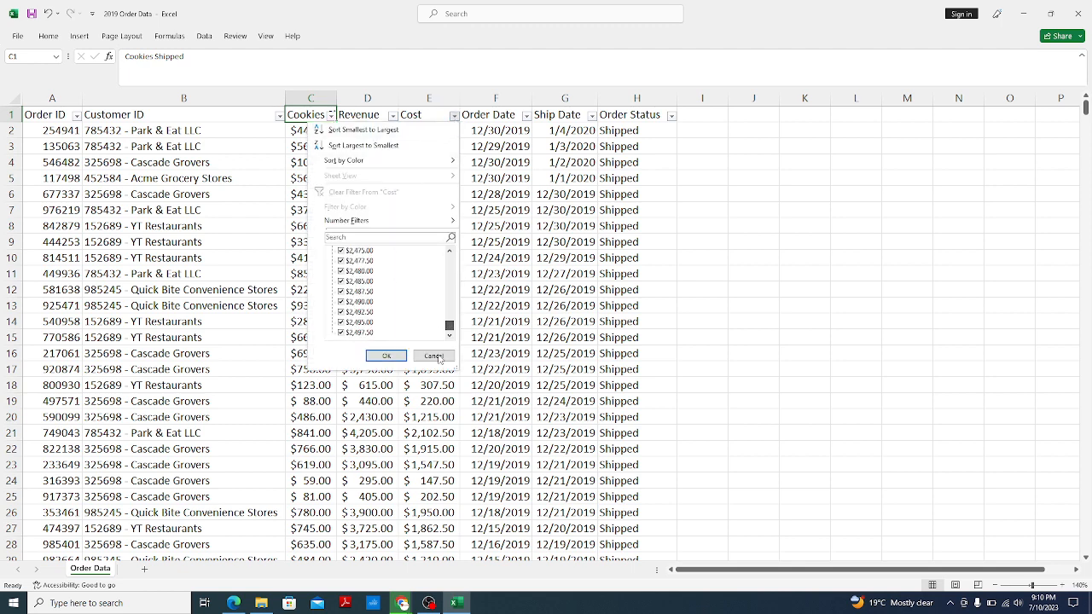
{"action": "left_click", "coordinate": [387, 355]}
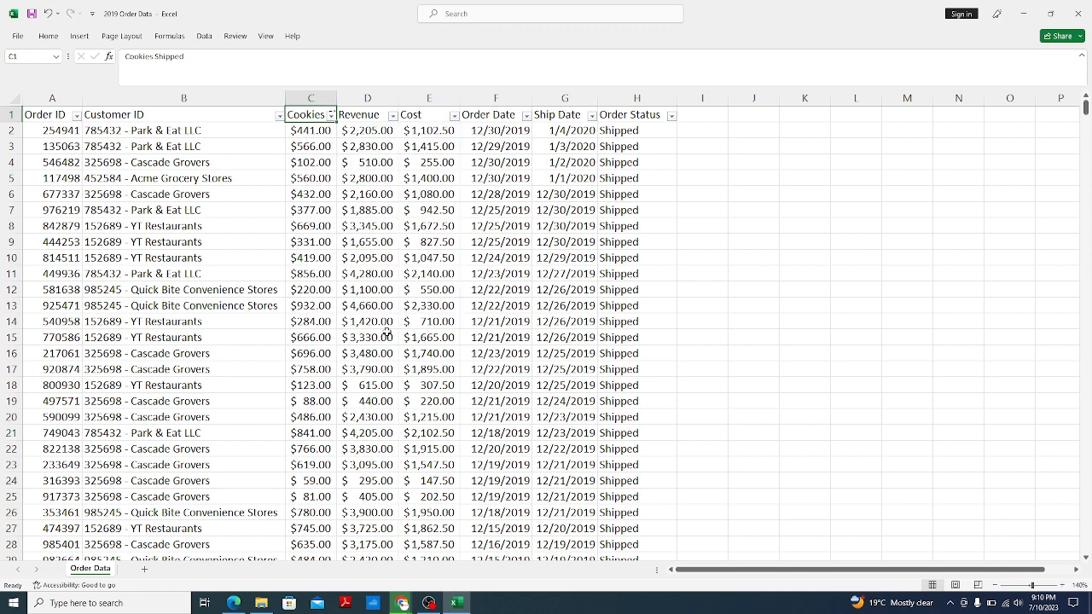
Check the Order Date, Ship Date and Order Status filter lists for irregular entries, keeping everything selected
{"action": "left_click", "coordinate": [527, 116]}
{"action": "scroll", "coordinate": [509, 311], "scroll_direction": "down", "scroll_amount": 2}
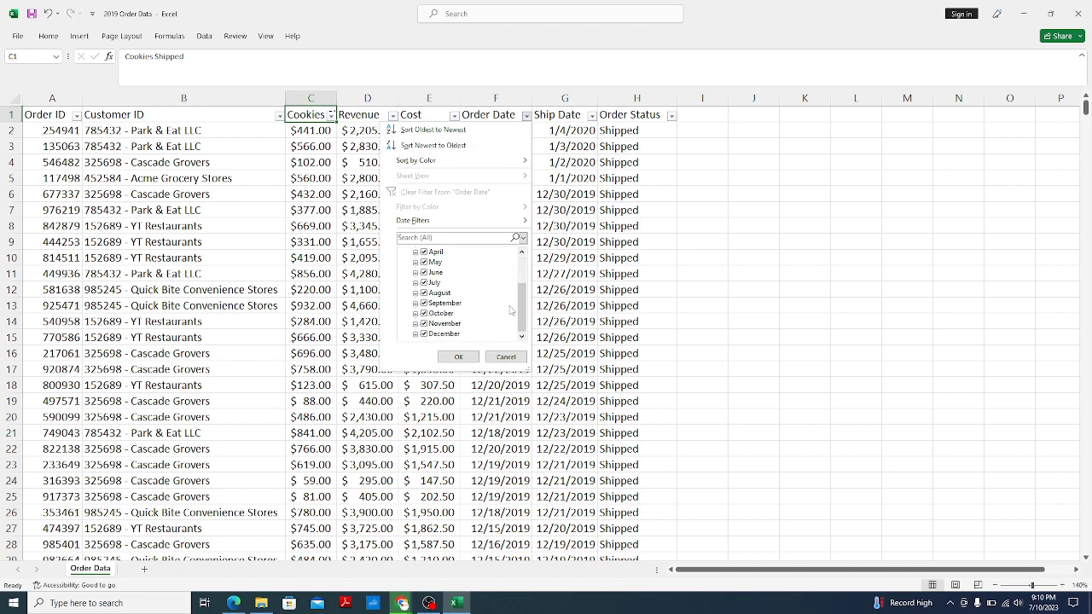
{"action": "scroll", "coordinate": [509, 312], "scroll_direction": "up", "scroll_amount": 2}
{"action": "left_click", "coordinate": [592, 118]}
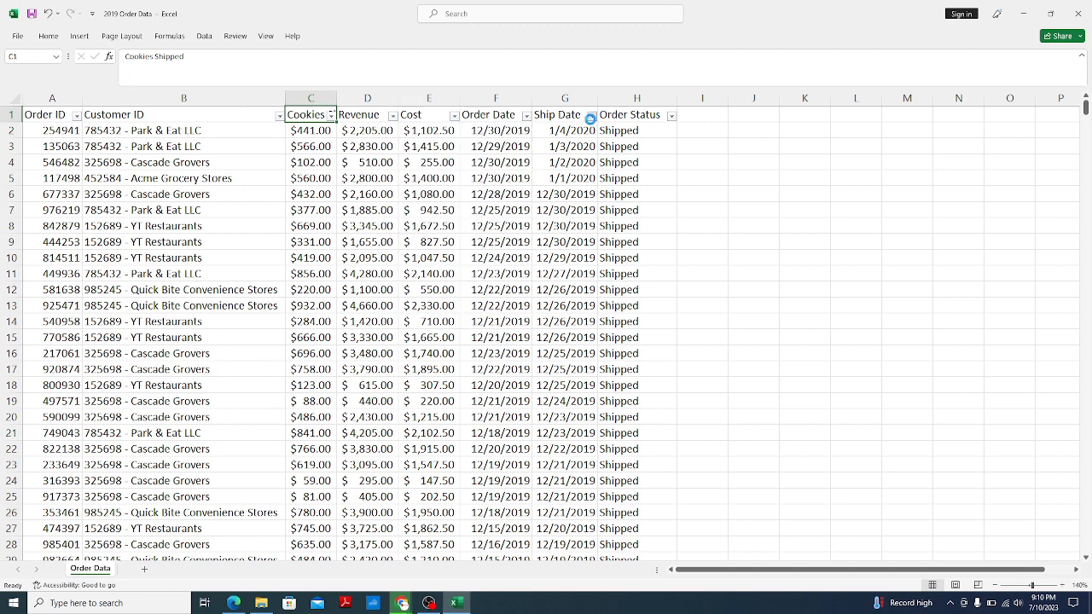
{"action": "left_click", "coordinate": [591, 117]}
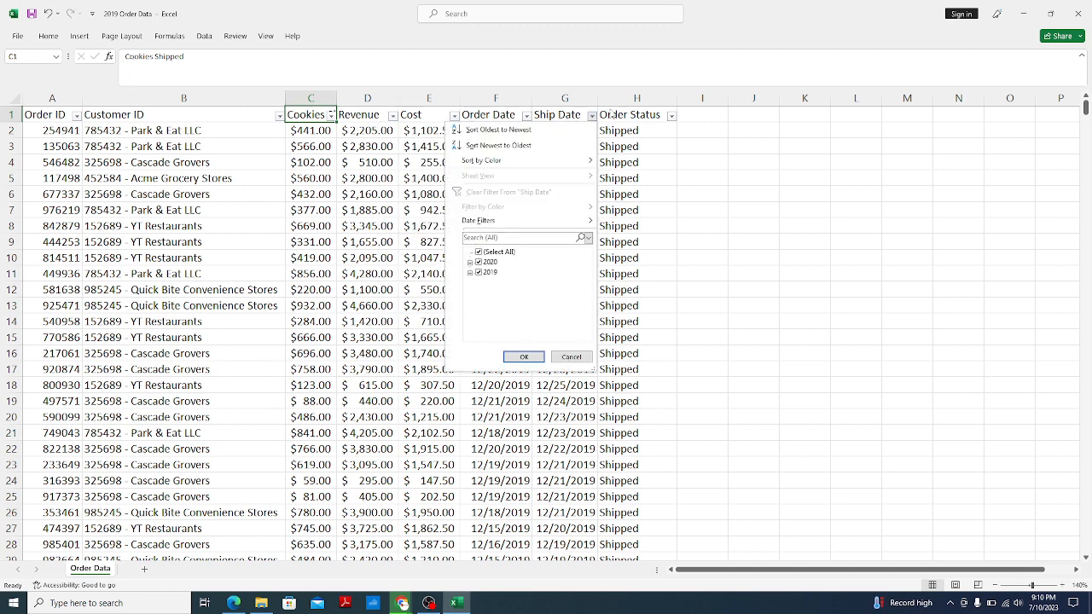
{"action": "left_click", "coordinate": [524, 357]}
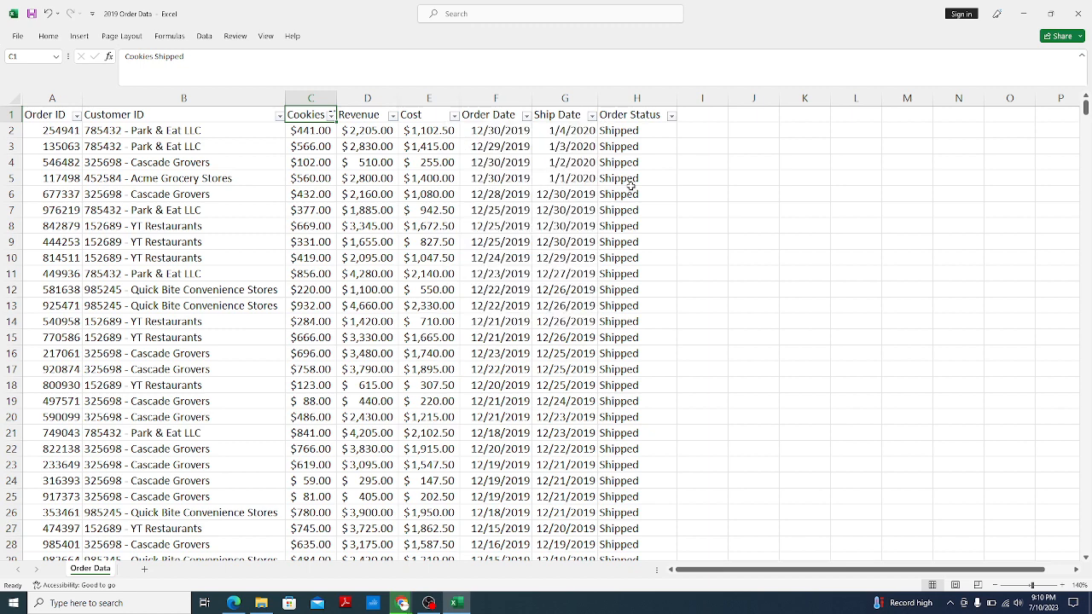
{"action": "left_click", "coordinate": [672, 118]}
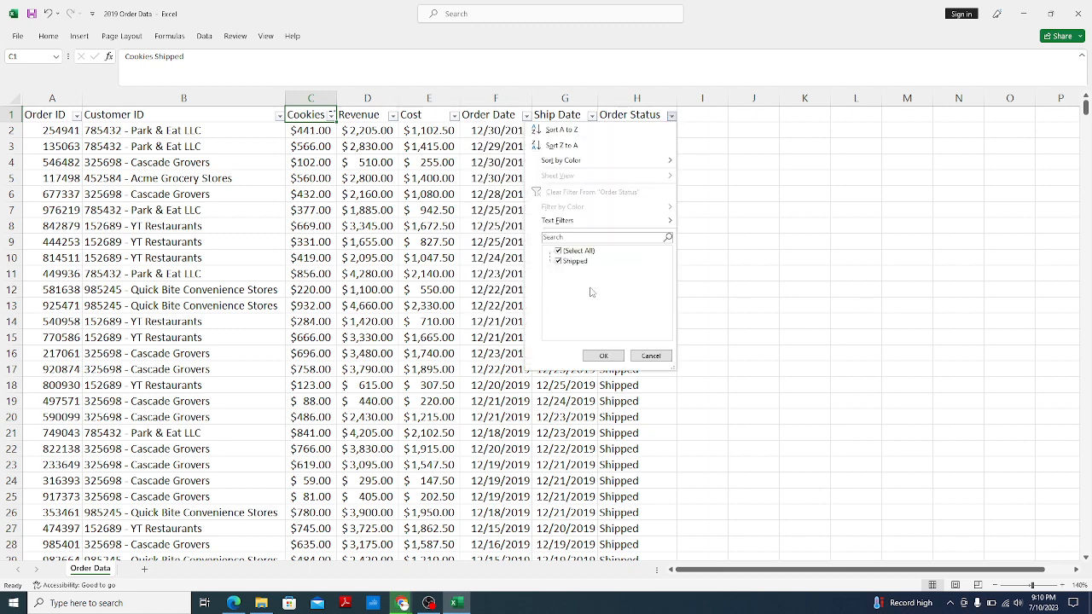
{"action": "left_click", "coordinate": [603, 356]}
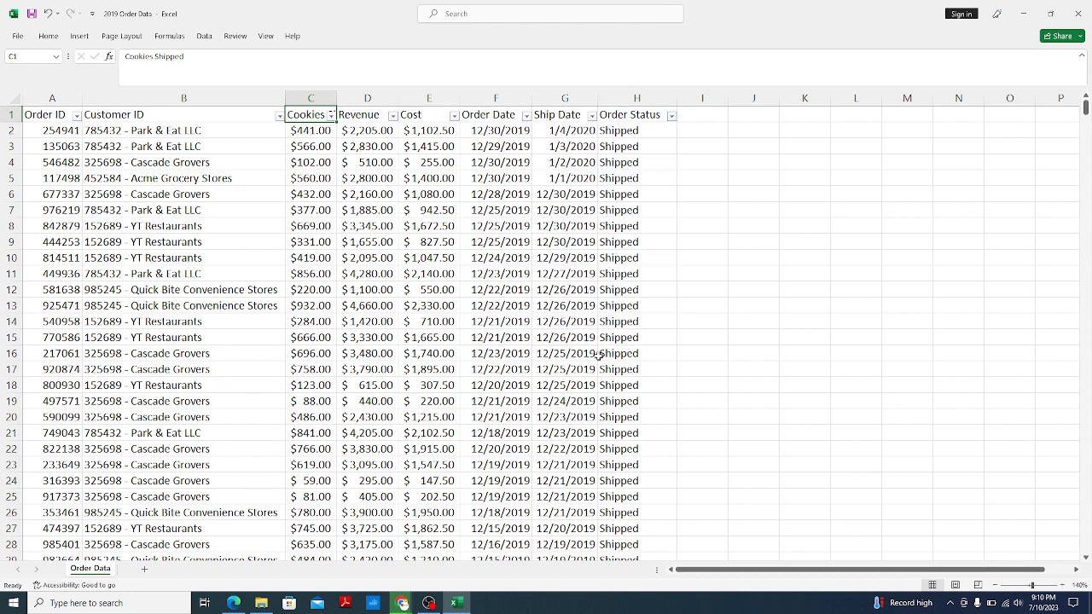
Insert an empty column between the Customer ID and Cookies Shipped columns
{"action": "left_click", "coordinate": [171, 99]}
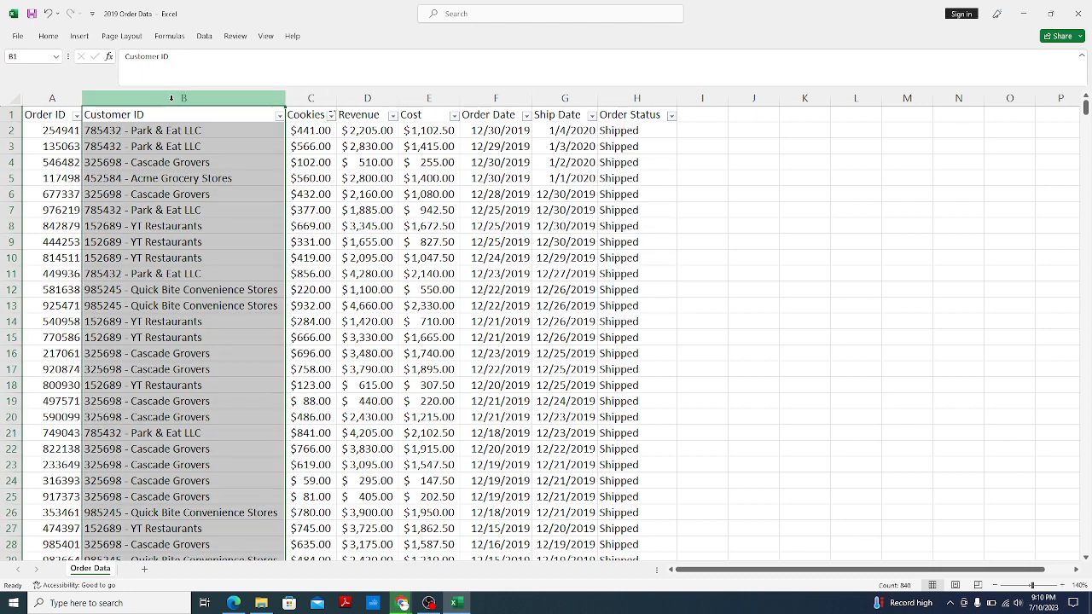
{"action": "left_click", "coordinate": [316, 99]}
{"action": "right_click", "coordinate": [318, 96]}
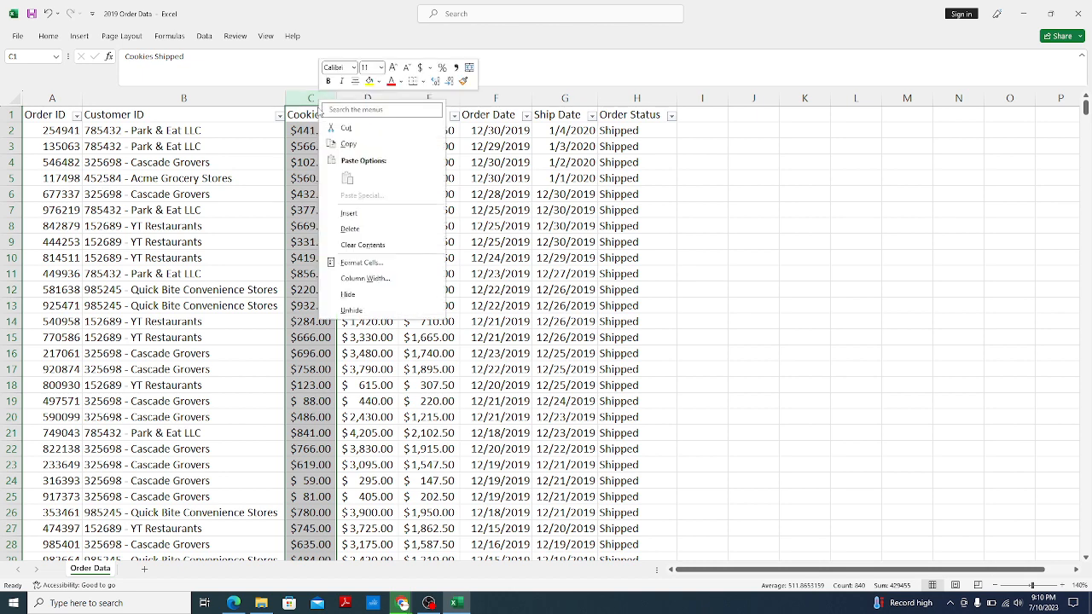
{"action": "left_click", "coordinate": [362, 215]}
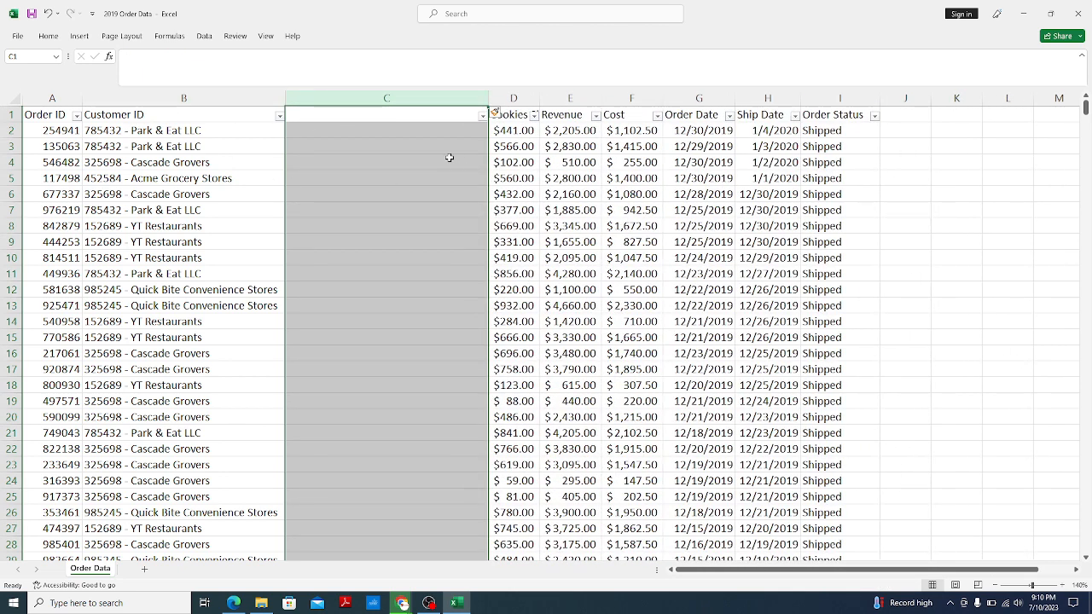
Split the Customer ID column with Text to Columns as delimited data, using a custom hyphen "-" delimiter
{"action": "left_click", "coordinate": [156, 98]}
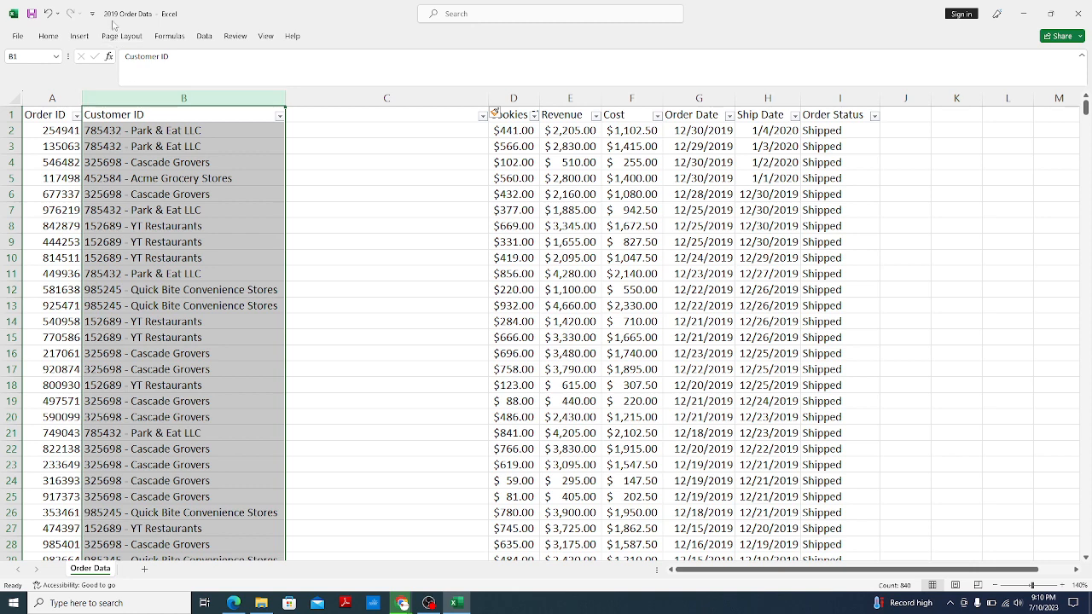
{"action": "left_click", "coordinate": [204, 39]}
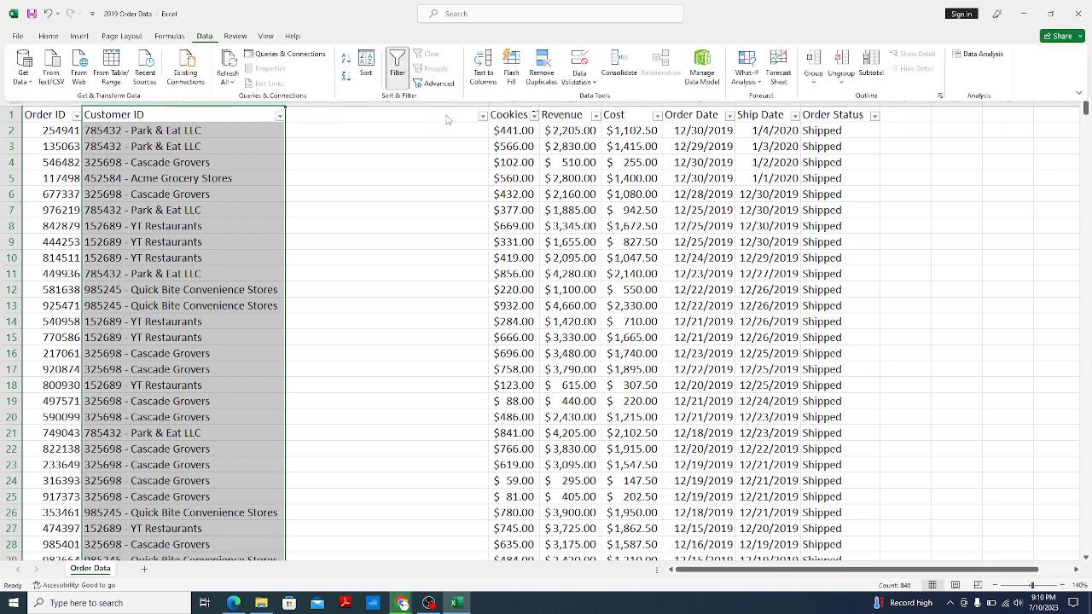
{"action": "left_click", "coordinate": [491, 63]}
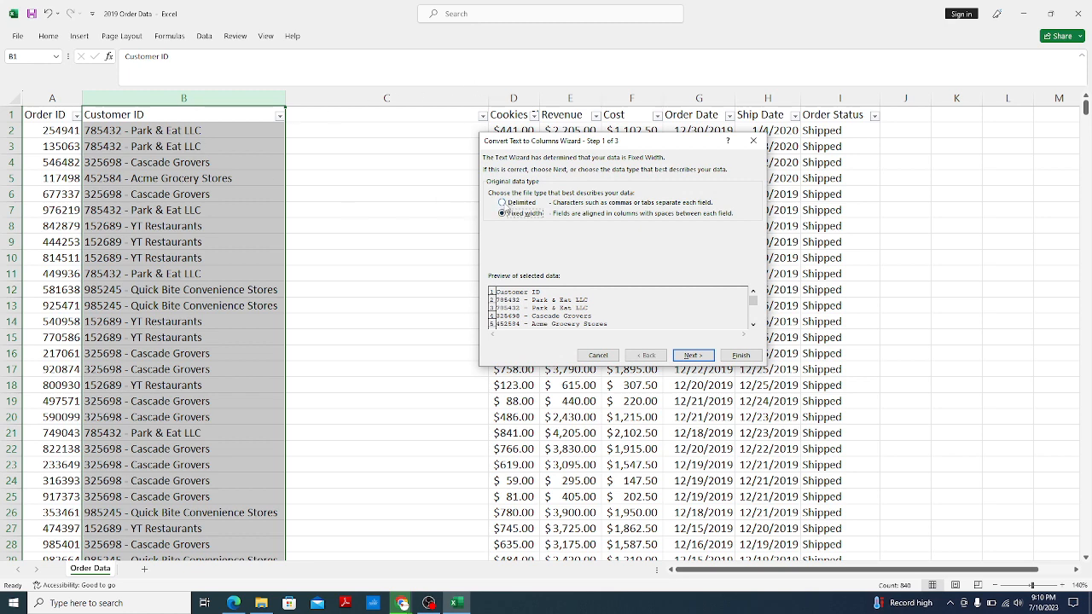
{"action": "left_click", "coordinate": [503, 202]}
{"action": "left_click", "coordinate": [700, 355]}
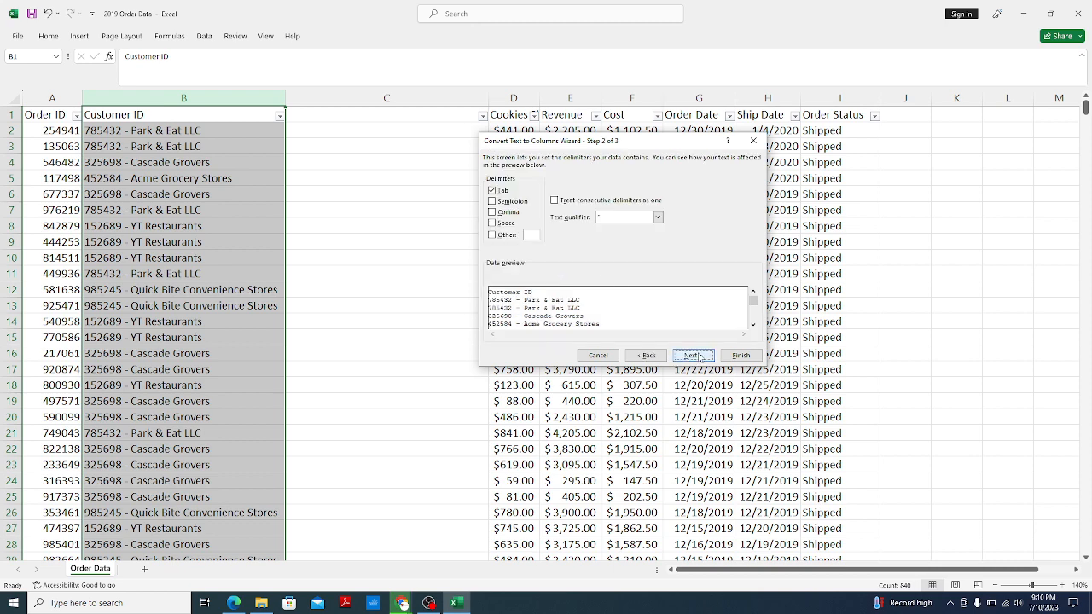
{"action": "left_click", "coordinate": [492, 235]}
{"action": "type", "text": "-"}
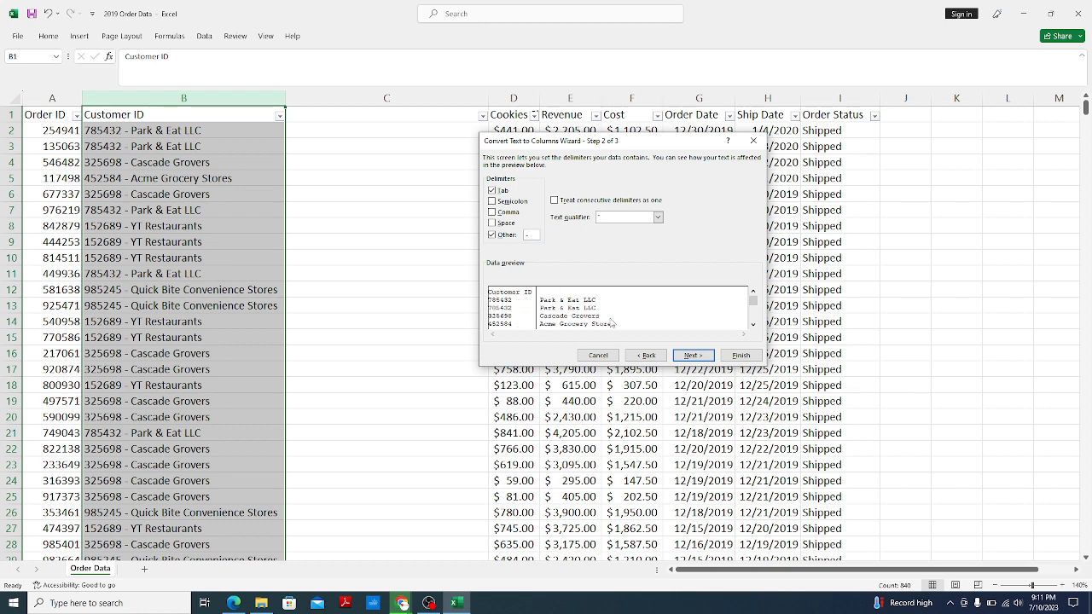
{"action": "left_click", "coordinate": [692, 355]}
{"action": "left_click", "coordinate": [741, 356]}
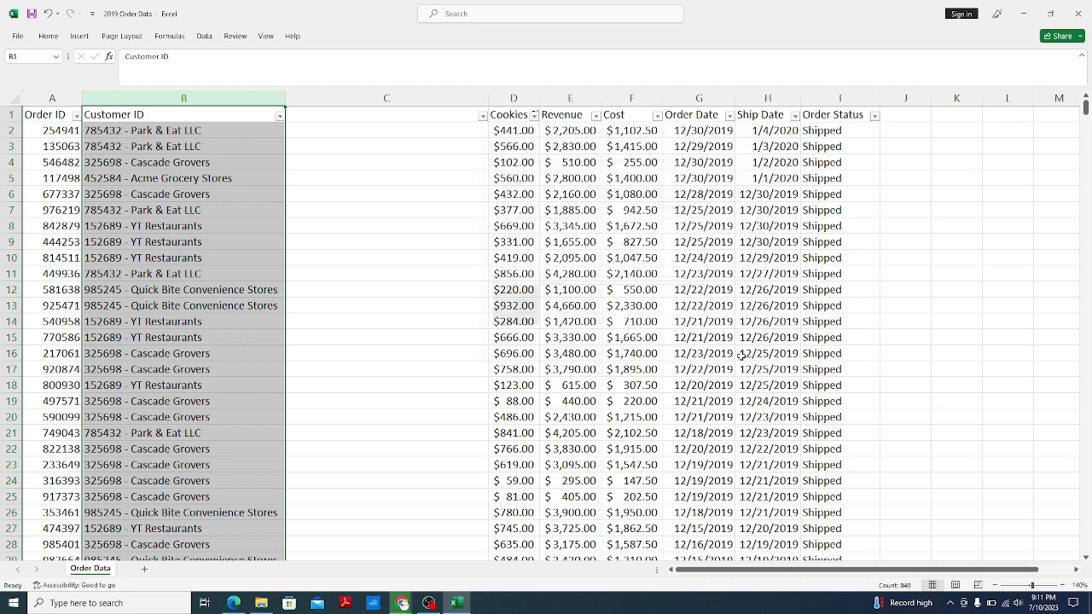
Title the new column C "Outlet" and fit the Customer ID column's width to its contents
{"action": "left_click", "coordinate": [327, 118]}
{"action": "double_click", "coordinate": [327, 118]}
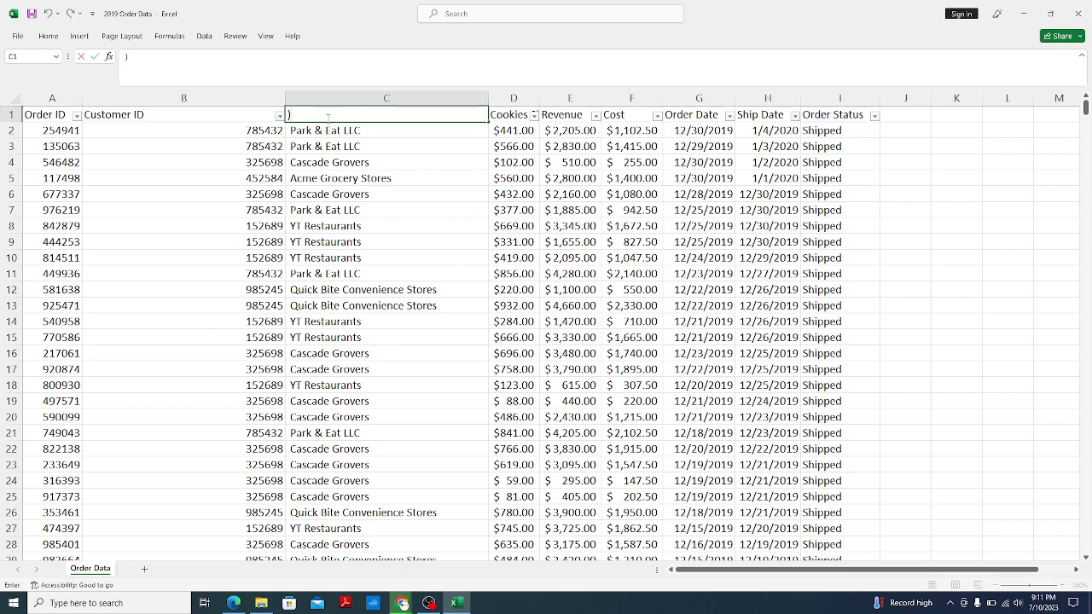
{"action": "type", "text": "Outlet"}
{"action": "left_click", "coordinate": [331, 147]}
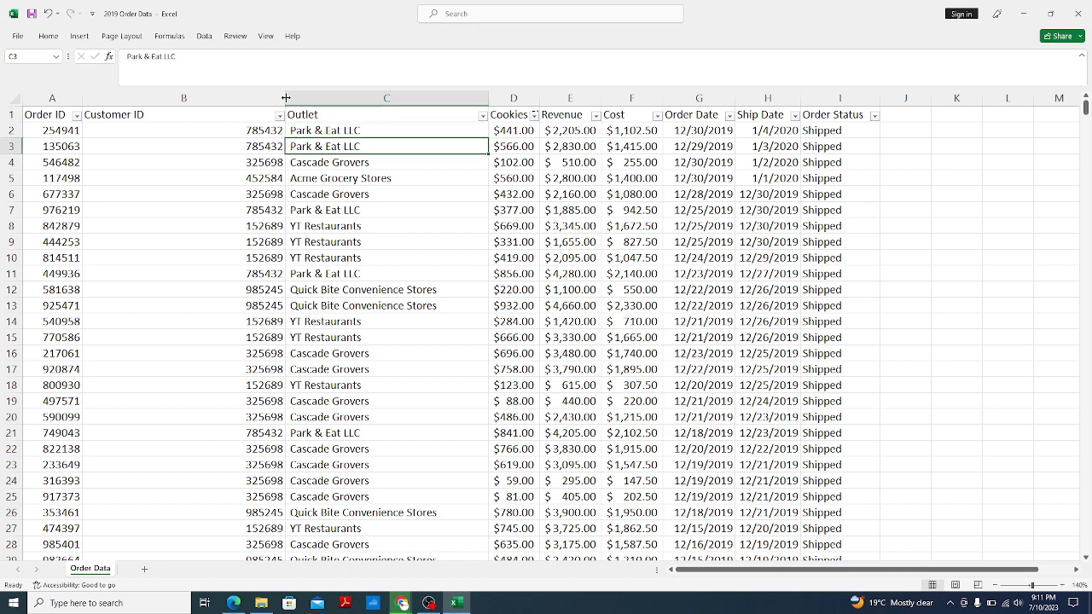
{"action": "double_click", "coordinate": [285, 98]}
{"action": "left_click", "coordinate": [247, 112]}
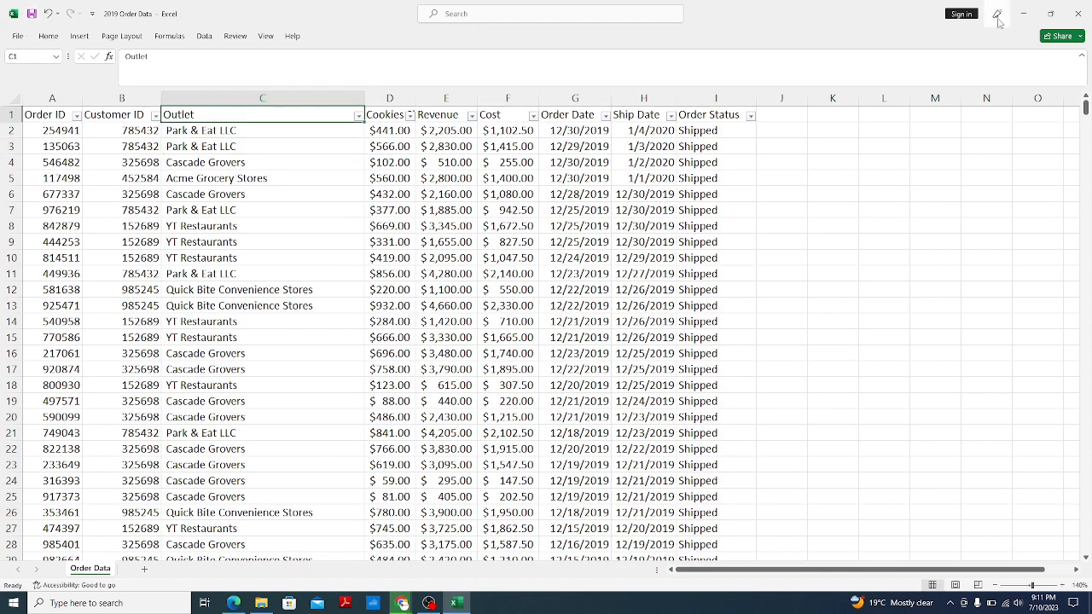
Close the 2019 Order Data workbook, then start Excel again with a new blank workbook
{"action": "left_click", "coordinate": [1077, 14]}
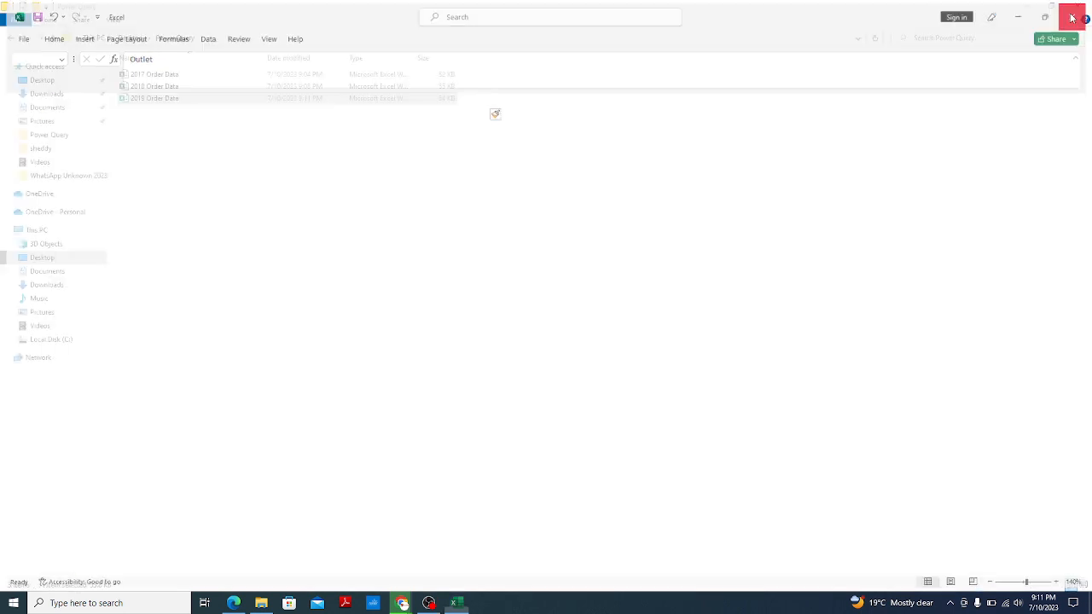
{"action": "left_click", "coordinate": [175, 37]}
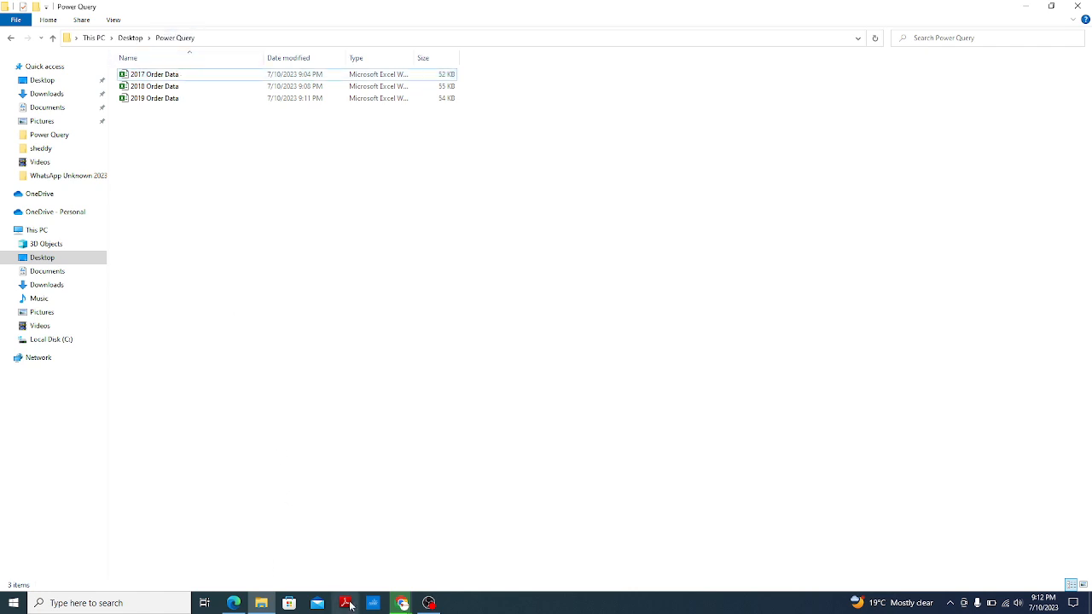
{"action": "left_click", "coordinate": [164, 603]}
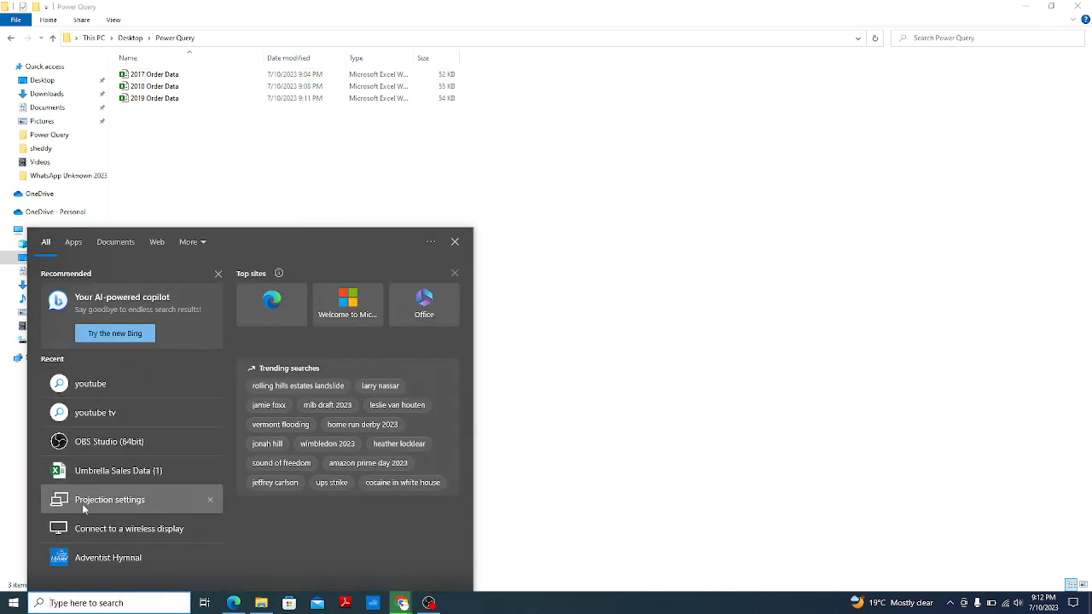
{"action": "type", "text": "excel"}
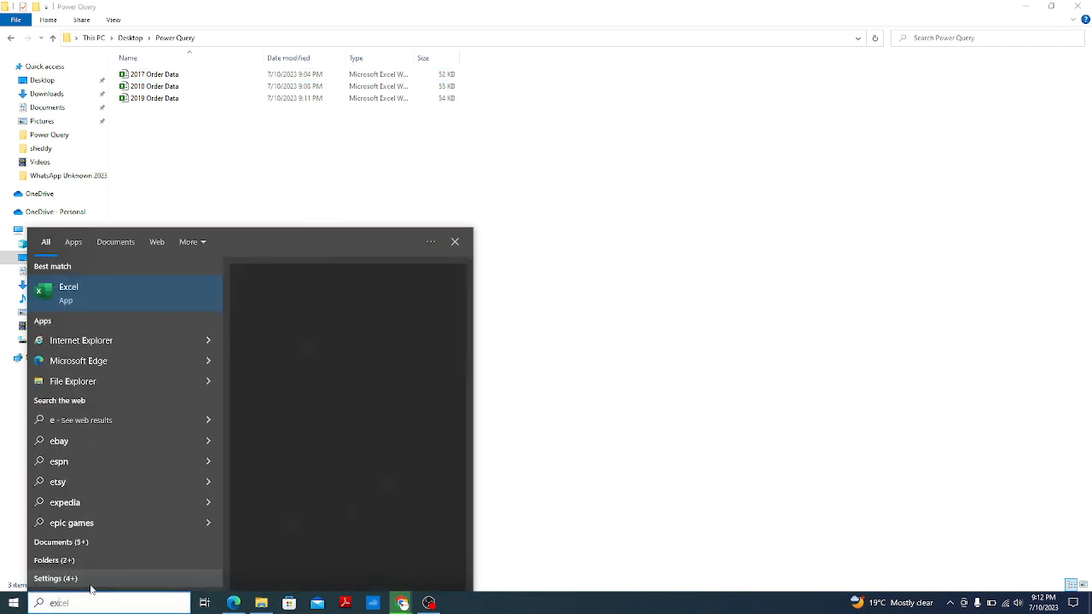
{"action": "left_click", "coordinate": [118, 285]}
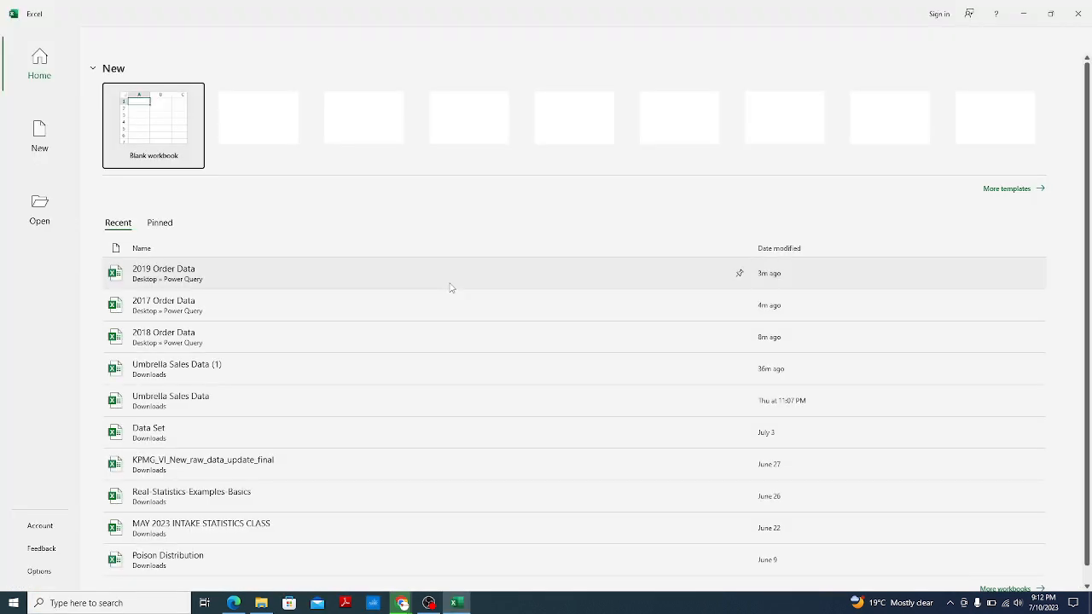
{"action": "left_click", "coordinate": [168, 129]}
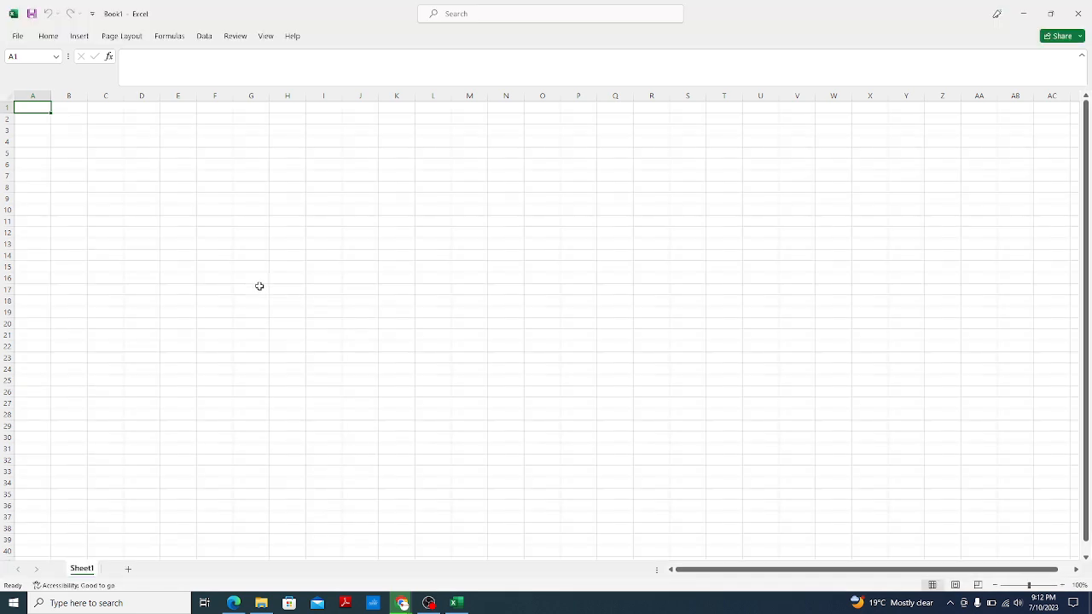
{"action": "left_click", "coordinate": [224, 200]}
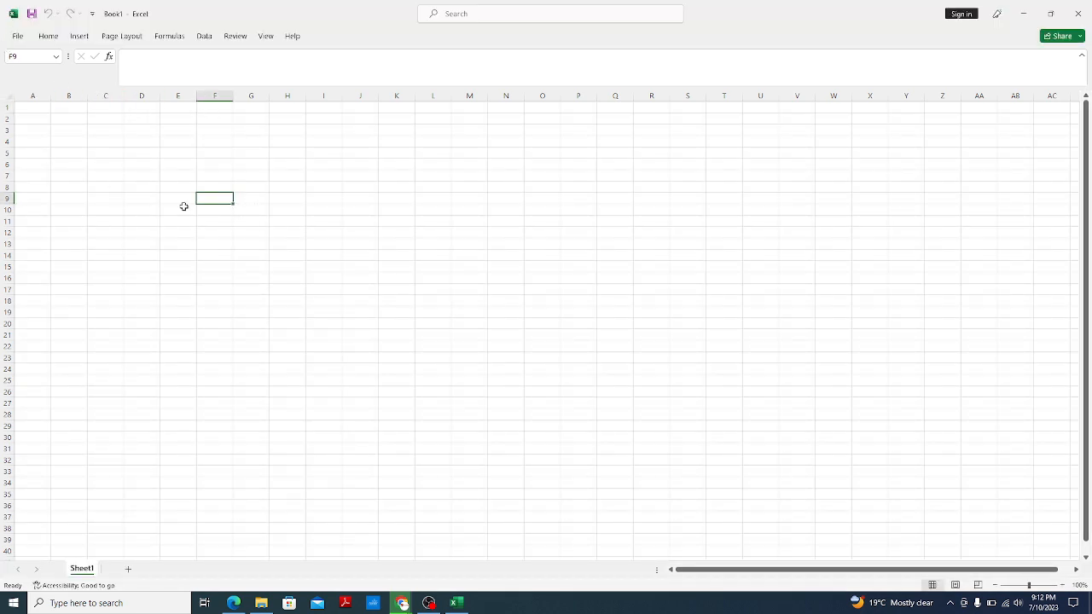
{"action": "left_click", "coordinate": [118, 173]}
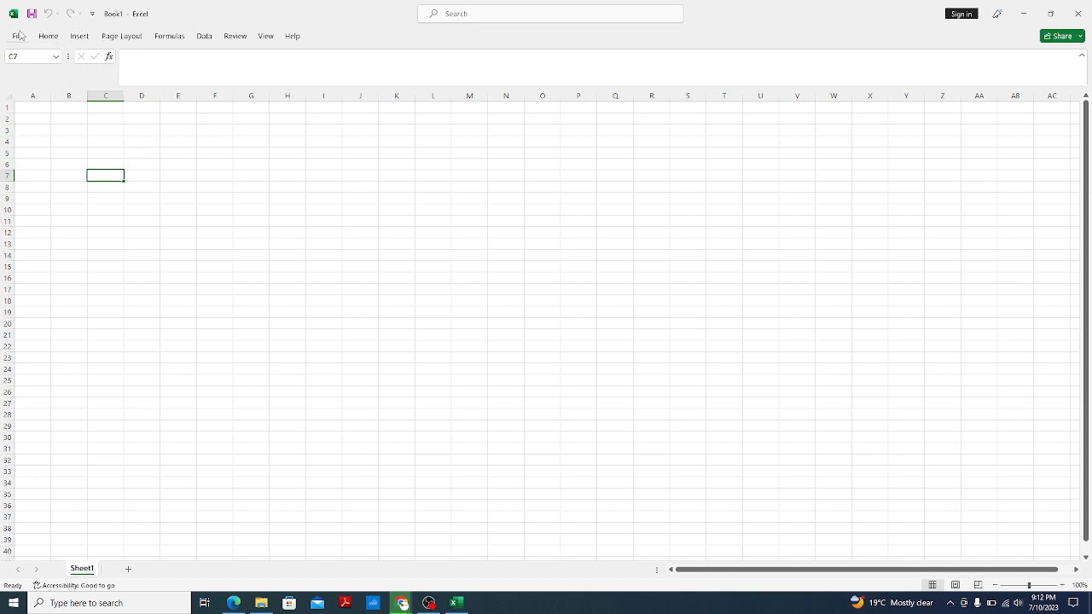
{"action": "left_click_drag", "start_coordinate": [87, 133], "coordinate": [811, 552]}
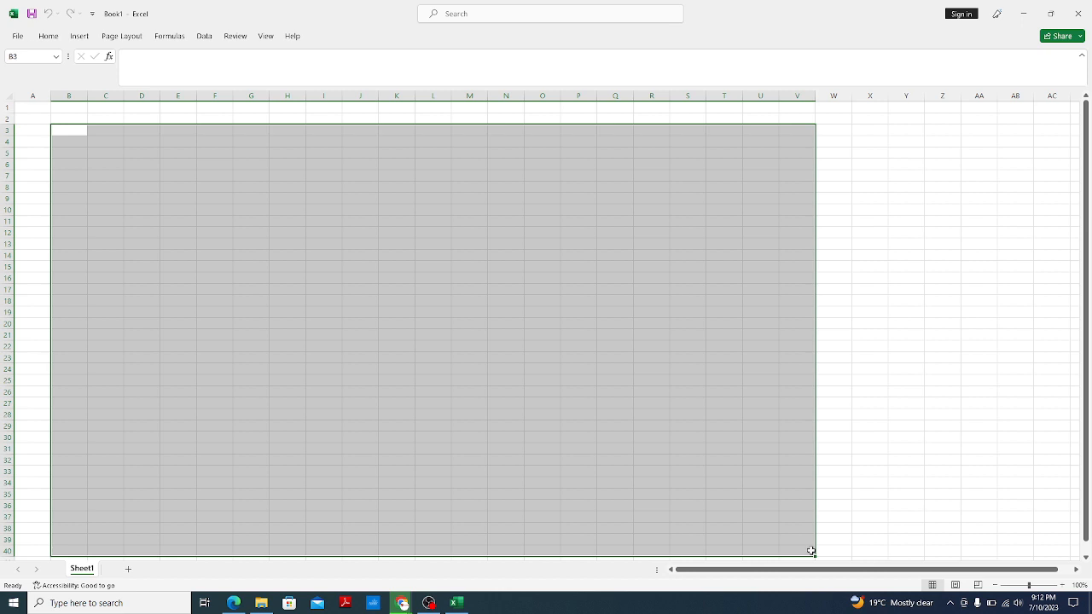
{"action": "left_click_drag", "start_coordinate": [32, 112], "coordinate": [924, 520]}
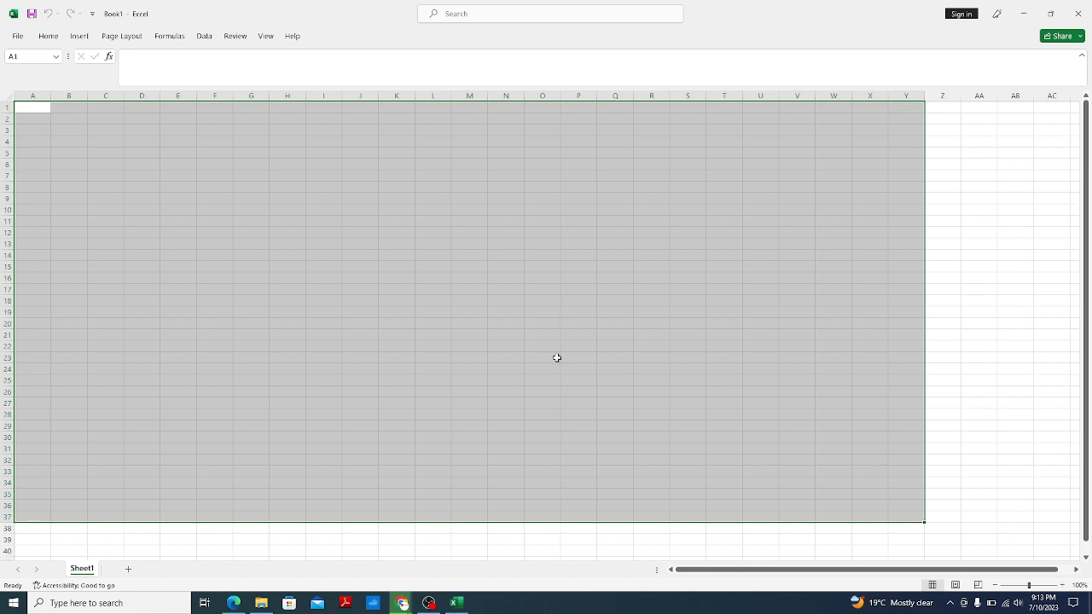
{"action": "mouse_move", "coordinate": [402, 606]}
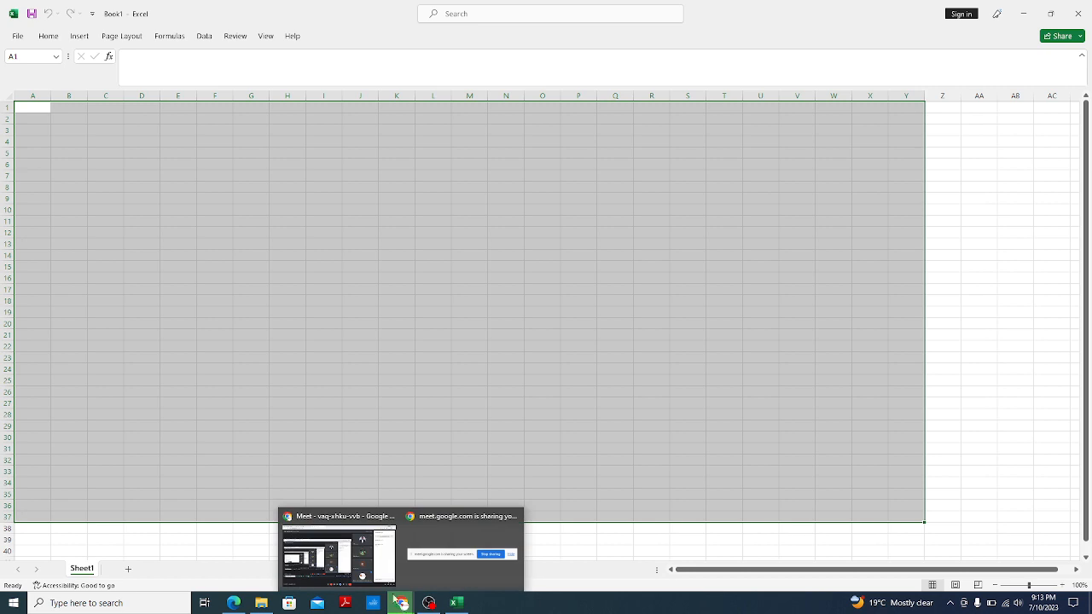
Check the Google Meet call window, then open the Power Query folder in File Explorer to view the yearly order data files
{"action": "left_click", "coordinate": [357, 559]}
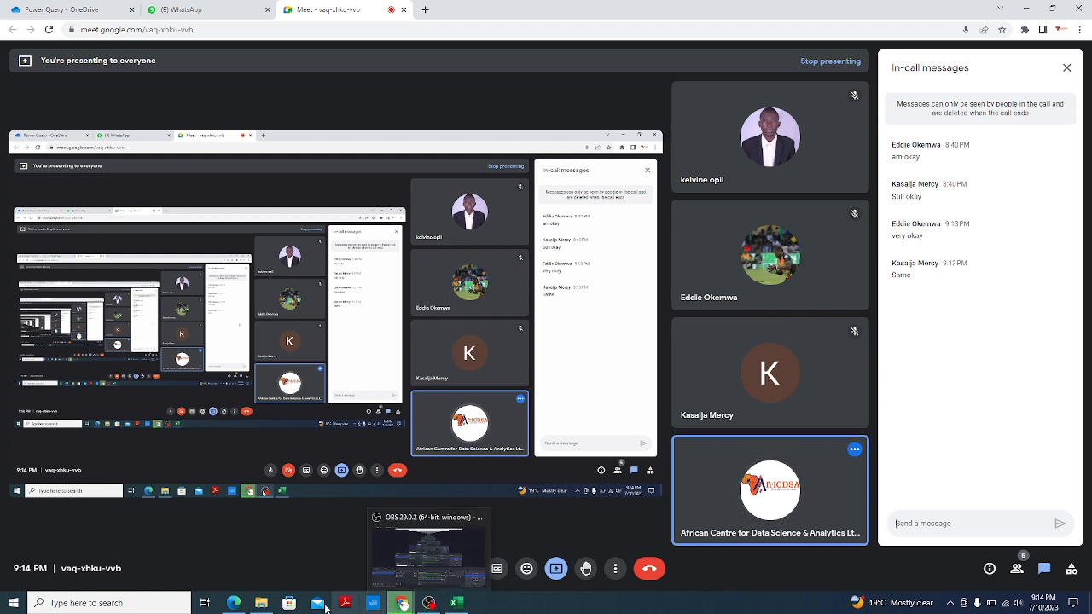
{"action": "mouse_move", "coordinate": [457, 604]}
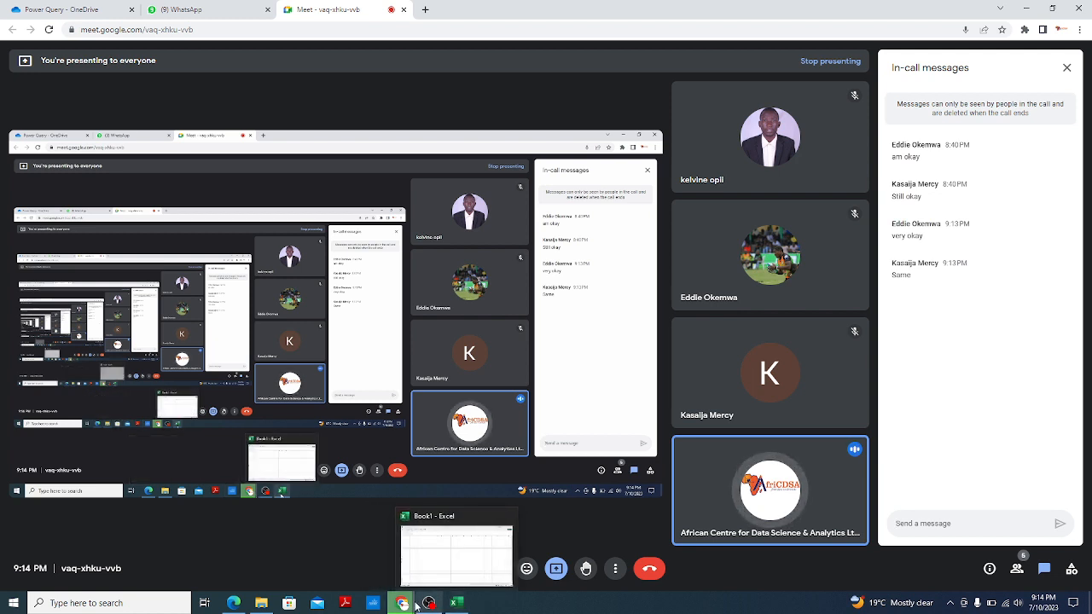
{"action": "mouse_move", "coordinate": [262, 604]}
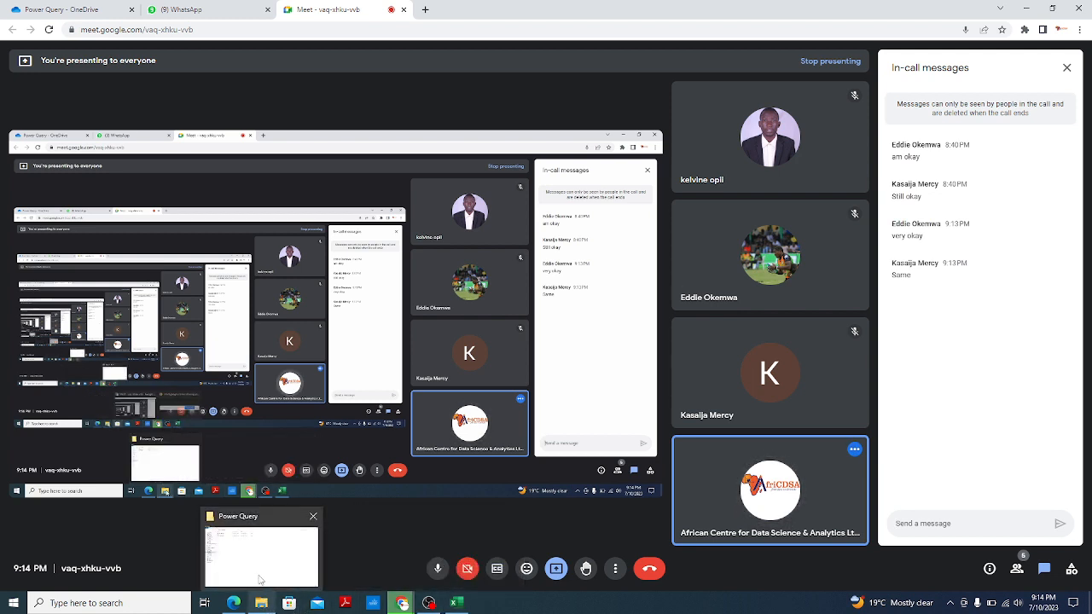
{"action": "left_click", "coordinate": [258, 575]}
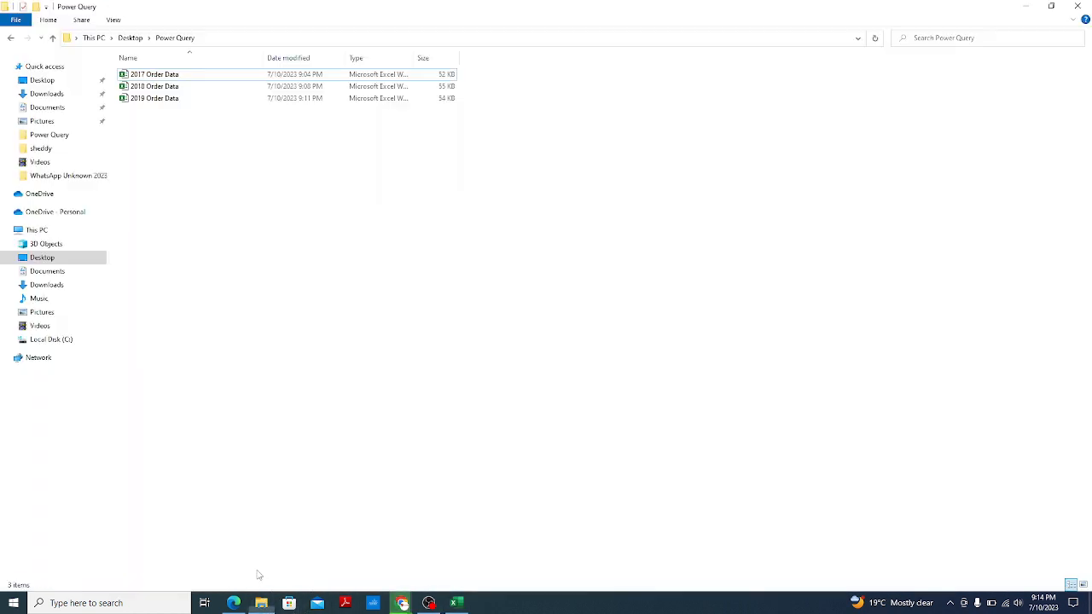
Switch back to the blank Book1 workbook in Excel and select the empty cell G12
{"action": "left_click", "coordinate": [465, 604]}
{"action": "left_click", "coordinate": [190, 210]}
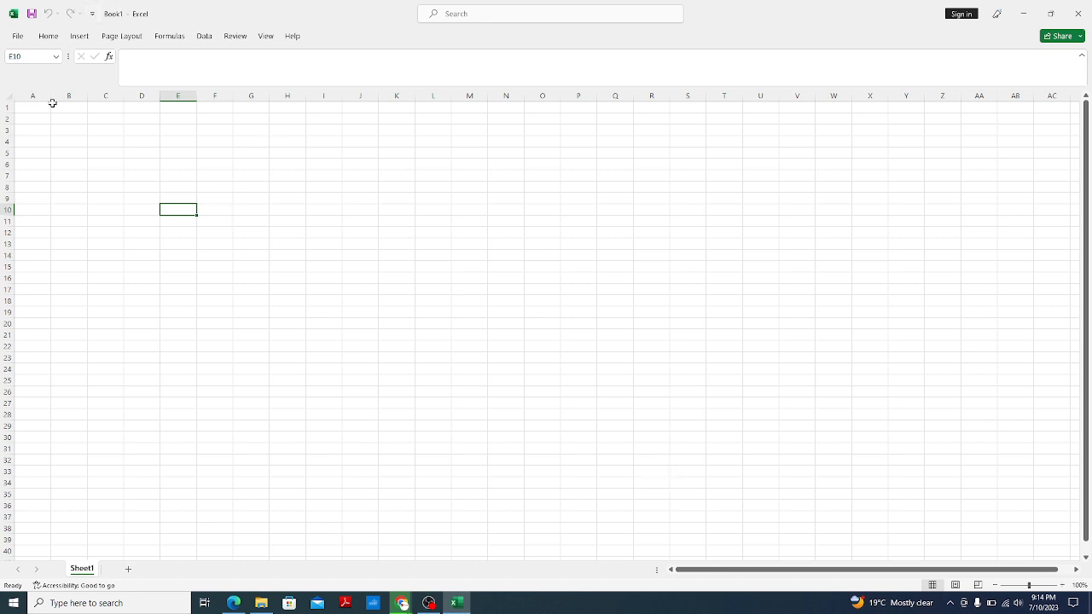
{"action": "left_click", "coordinate": [222, 181]}
{"action": "left_click", "coordinate": [239, 232]}
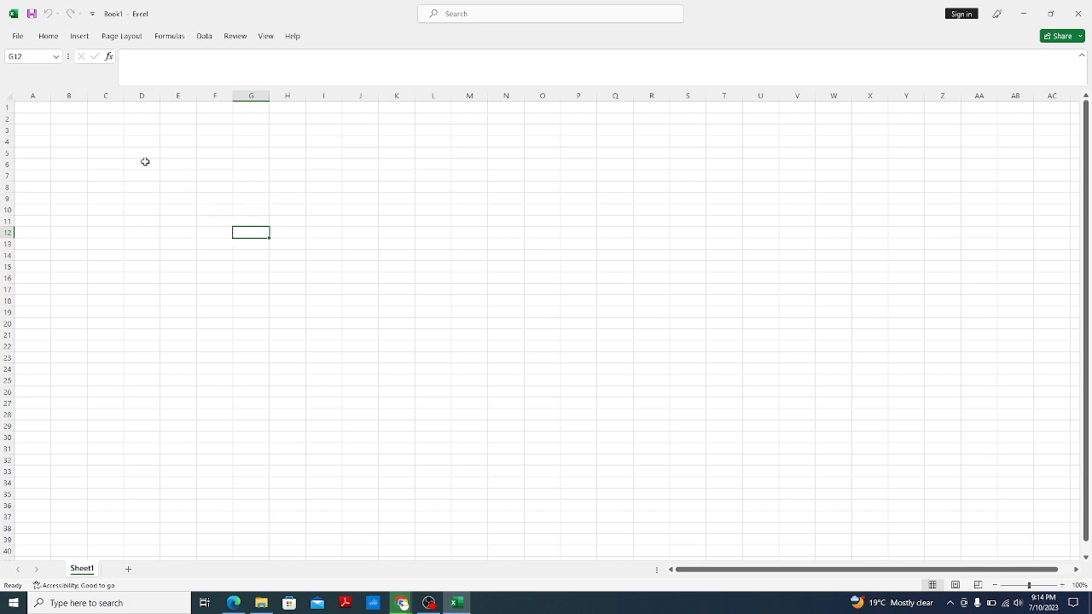
{"action": "left_click", "coordinate": [88, 38]}
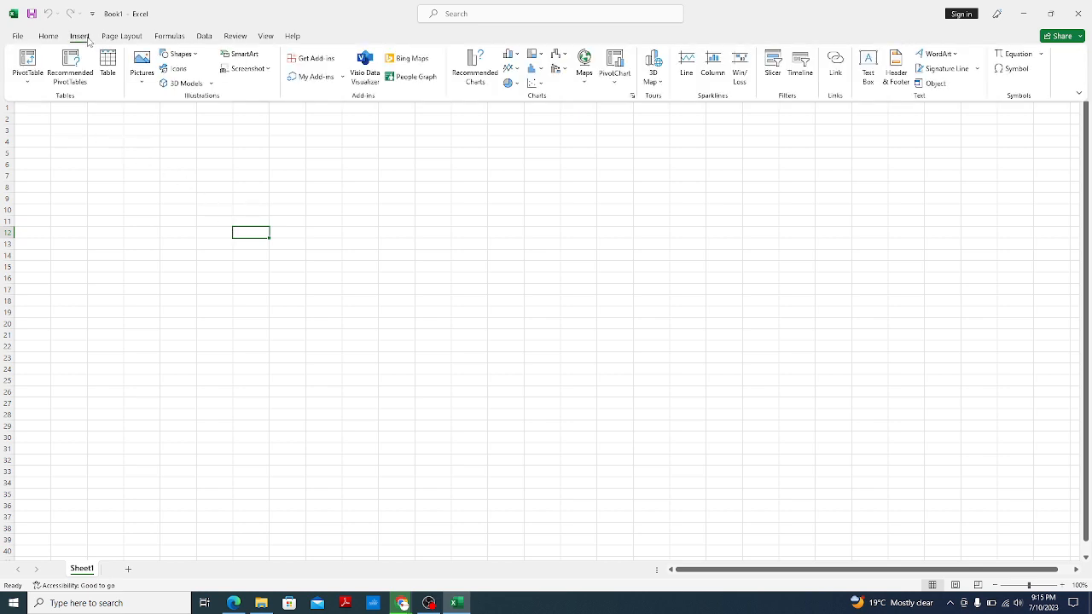
{"action": "left_click", "coordinate": [204, 38]}
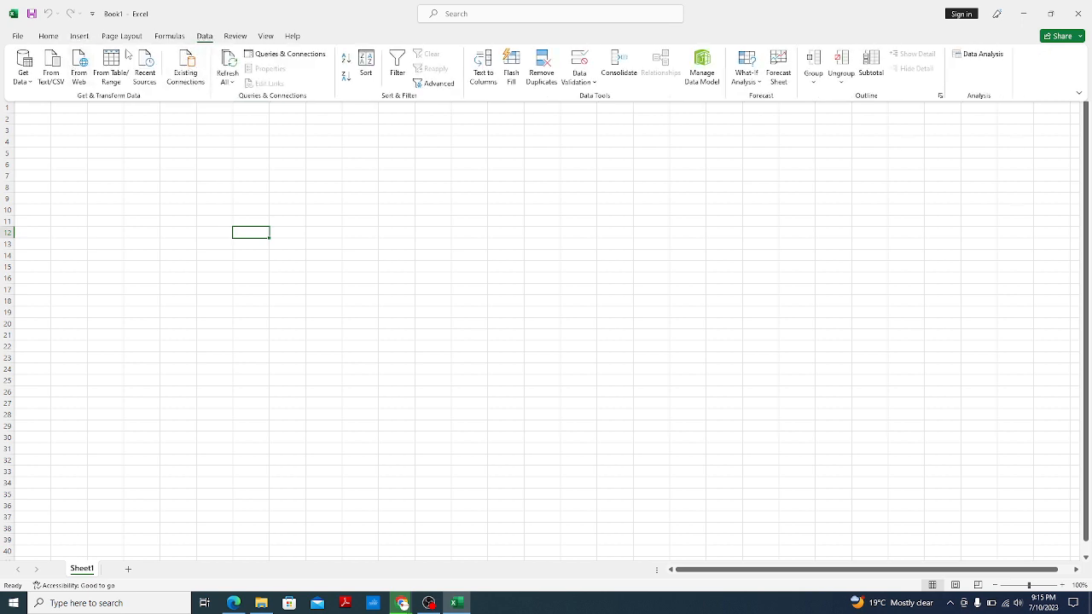
{"action": "left_click", "coordinate": [204, 38]}
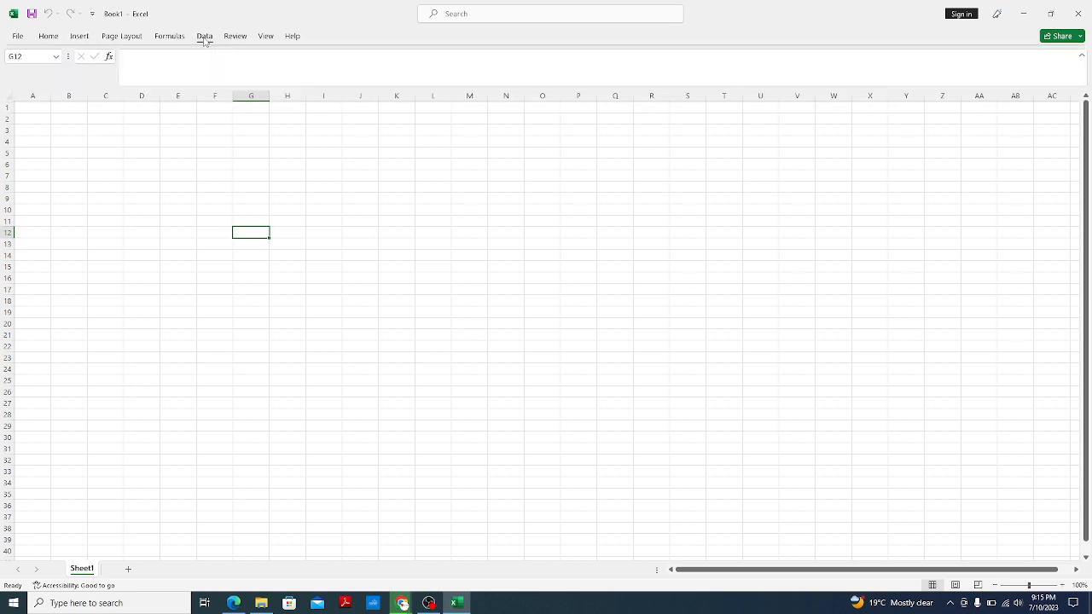
{"action": "left_click", "coordinate": [204, 39]}
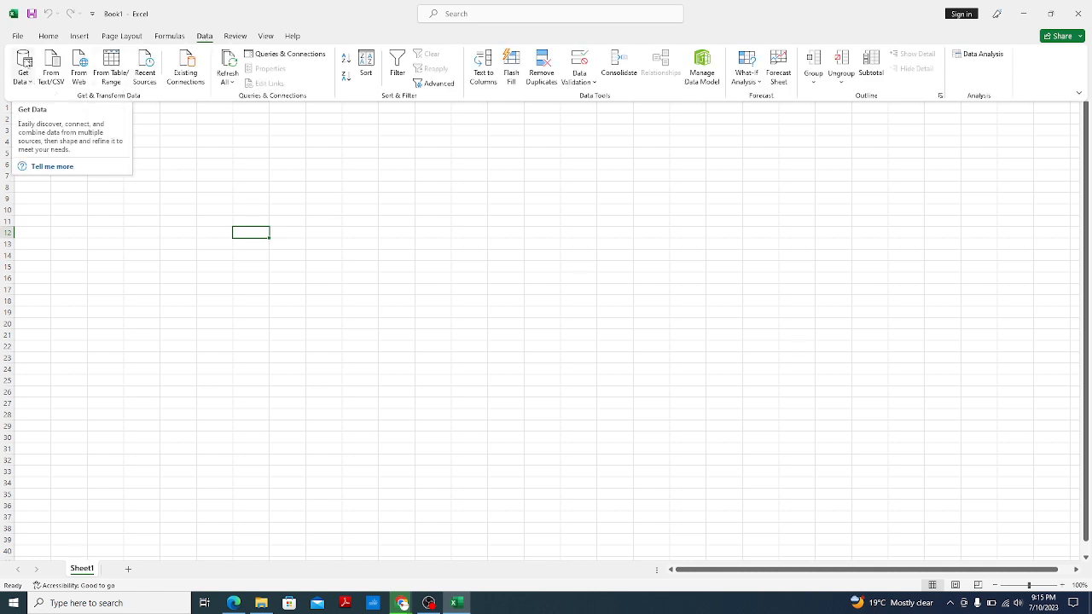
{"action": "left_click", "coordinate": [25, 64]}
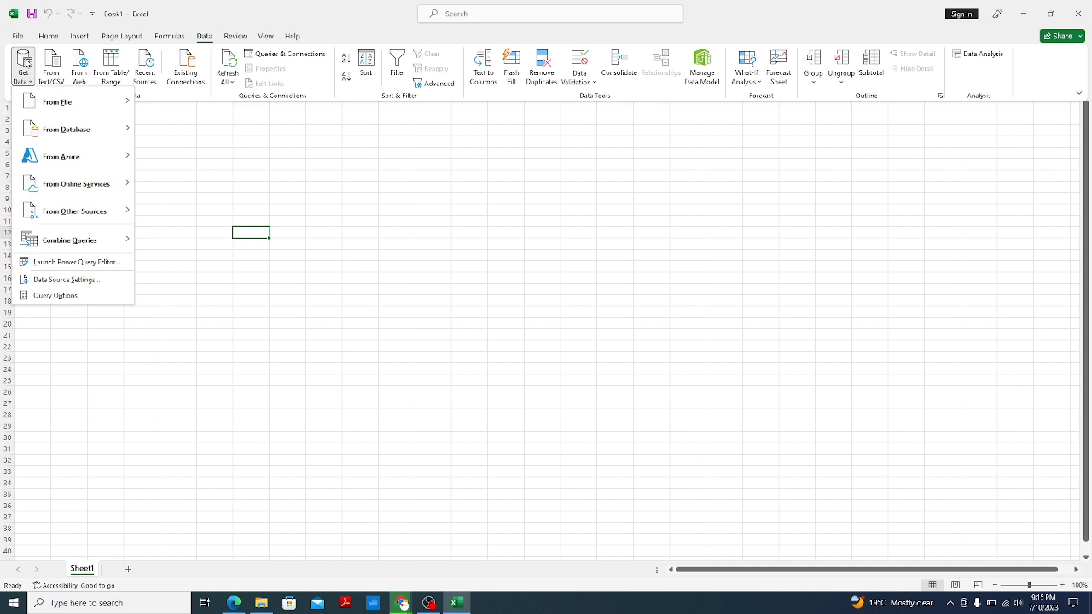
{"action": "double_click", "coordinate": [204, 39]}
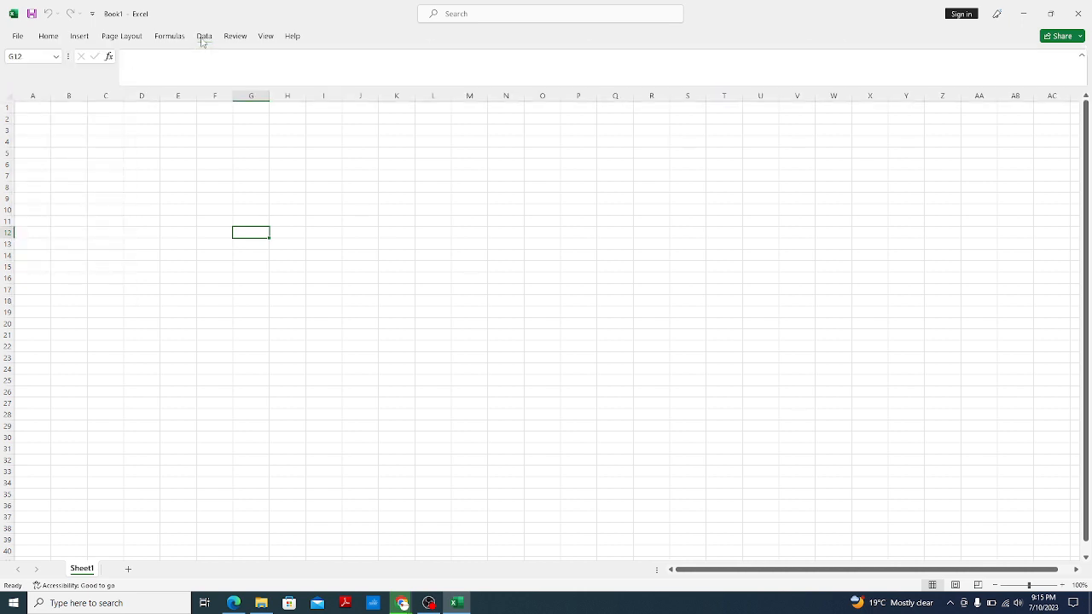
Examine the Get Data options for file sources and for combining queries
{"action": "left_click", "coordinate": [204, 38]}
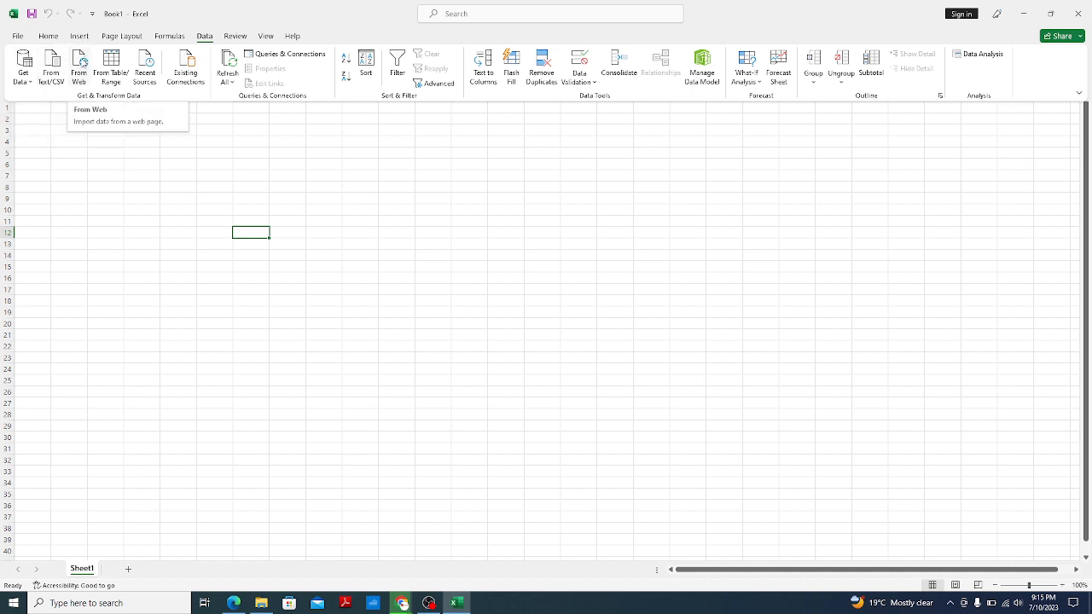
{"action": "left_click", "coordinate": [33, 85]}
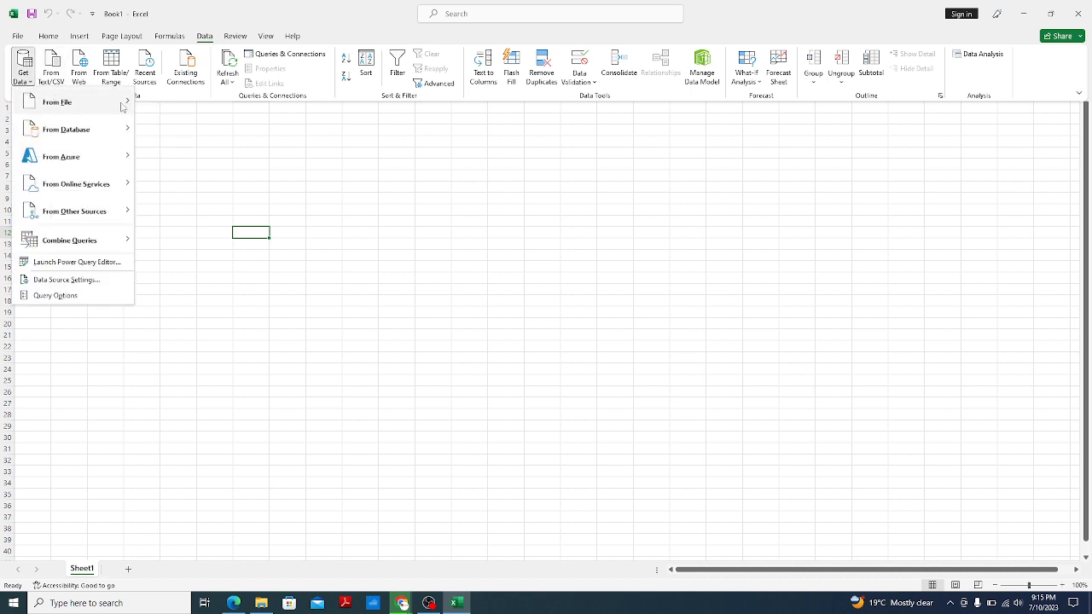
{"action": "mouse_move", "coordinate": [104, 240]}
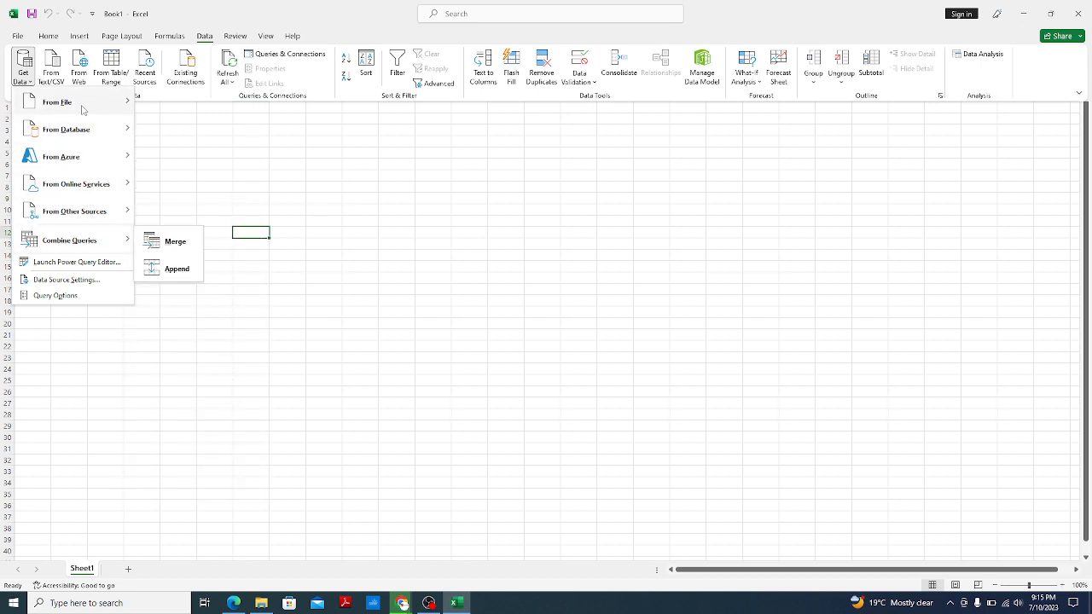
{"action": "mouse_move", "coordinate": [83, 109]}
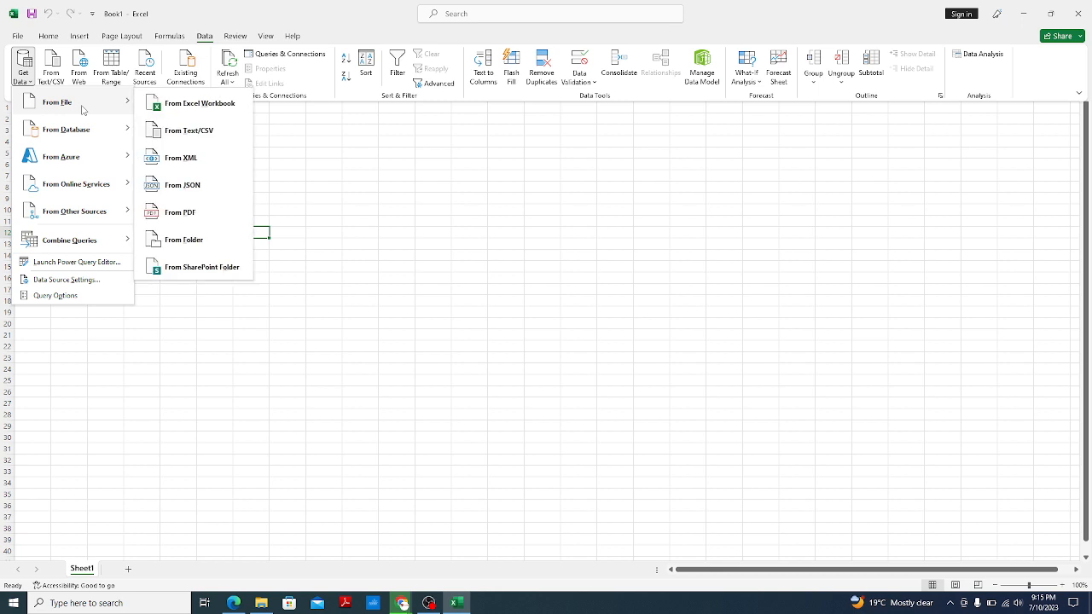
{"action": "mouse_move", "coordinate": [65, 175]}
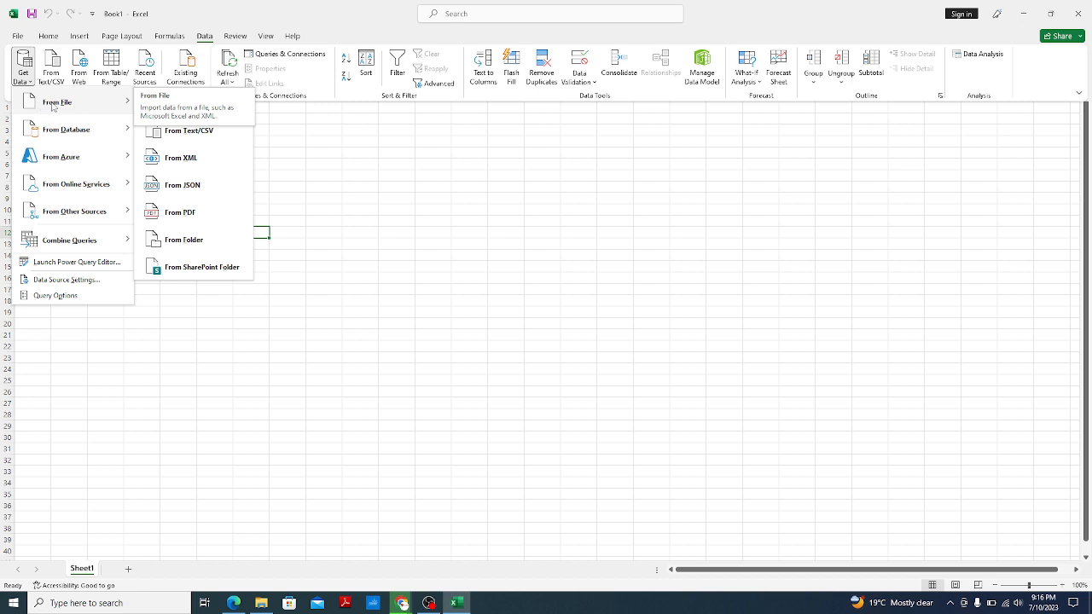
{"action": "left_click", "coordinate": [312, 157]}
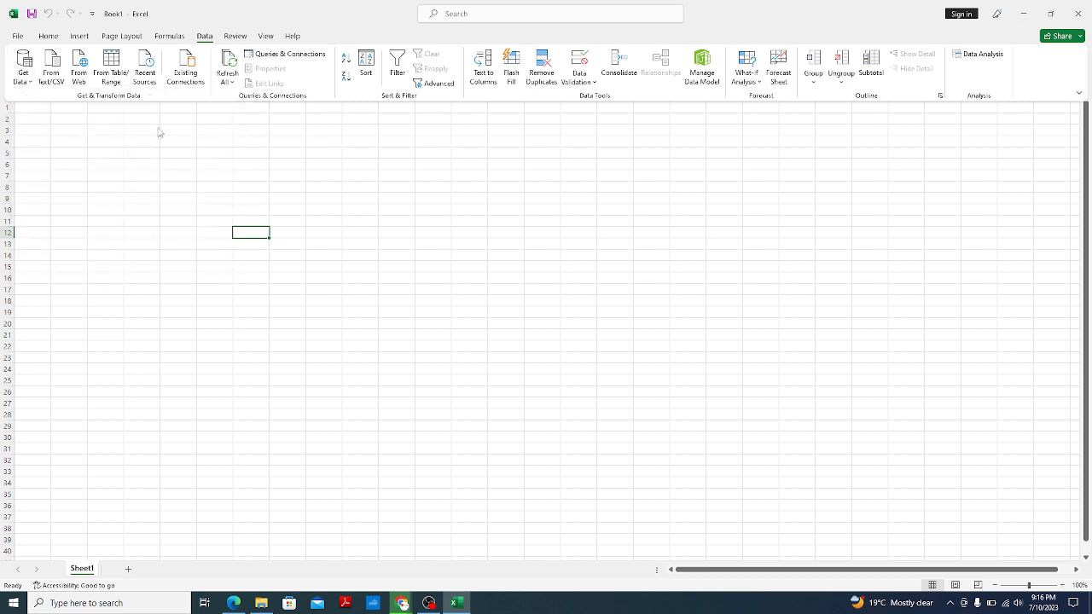
Review the Get Data source categories and start a data import from a folder
{"action": "left_click", "coordinate": [35, 86]}
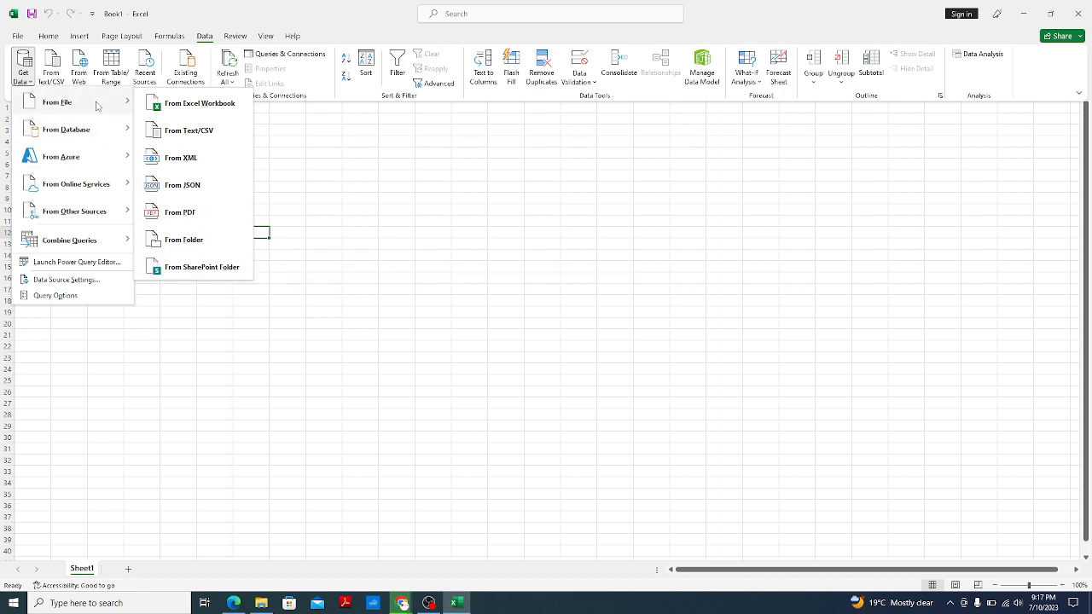
{"action": "mouse_move", "coordinate": [87, 136]}
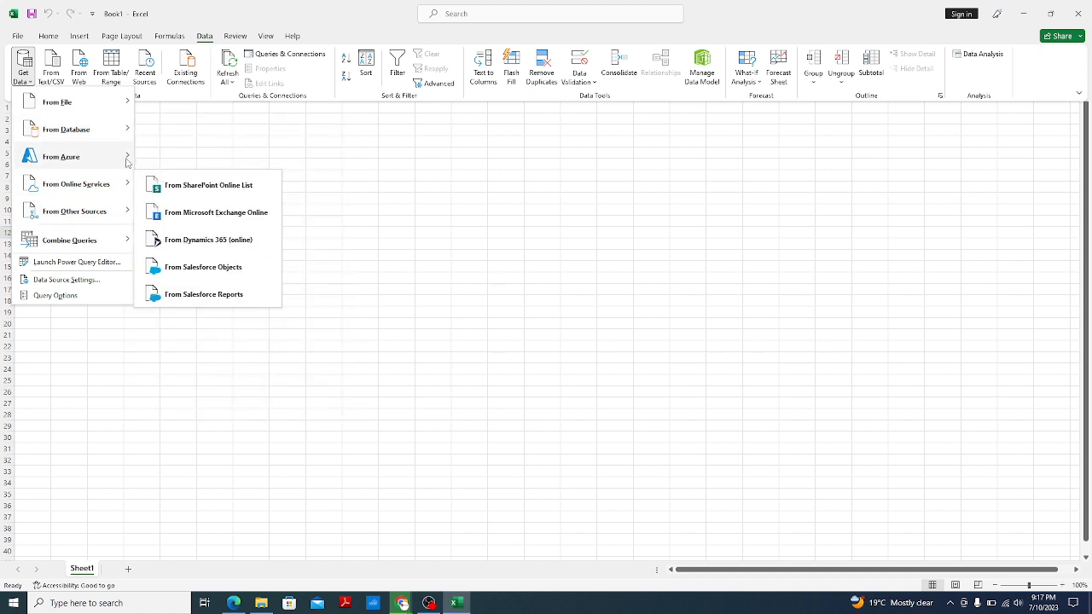
{"action": "mouse_move", "coordinate": [128, 158]}
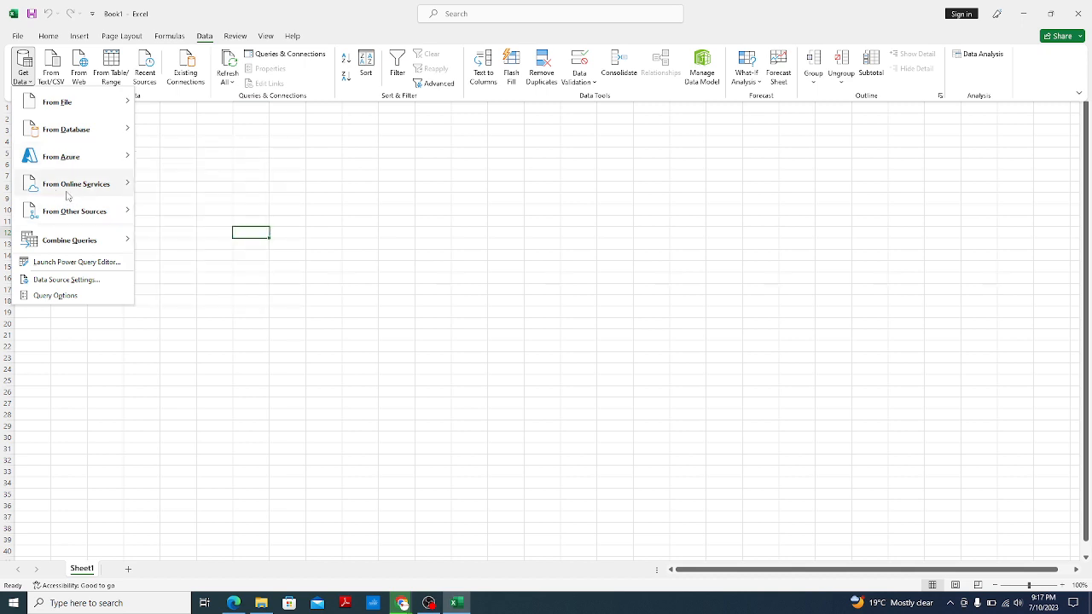
{"action": "mouse_move", "coordinate": [107, 187]}
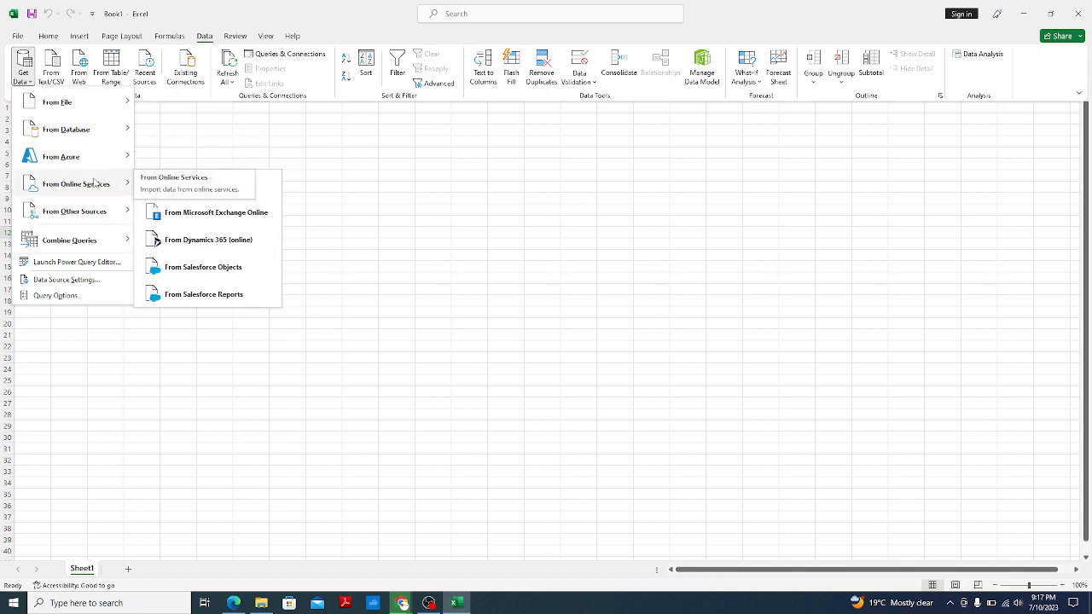
{"action": "mouse_move", "coordinate": [86, 222]}
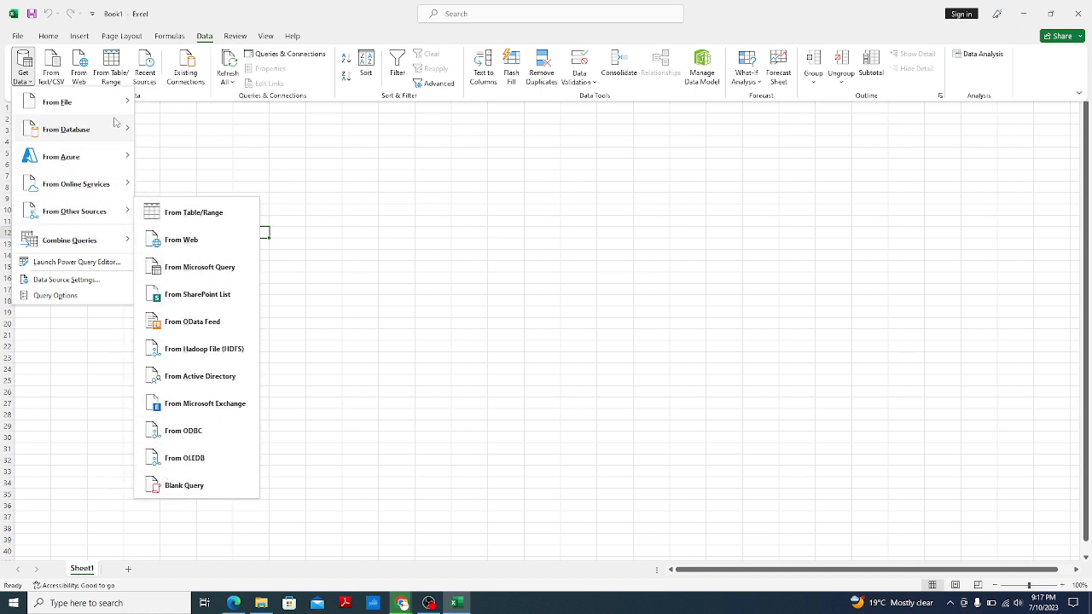
{"action": "mouse_move", "coordinate": [119, 106]}
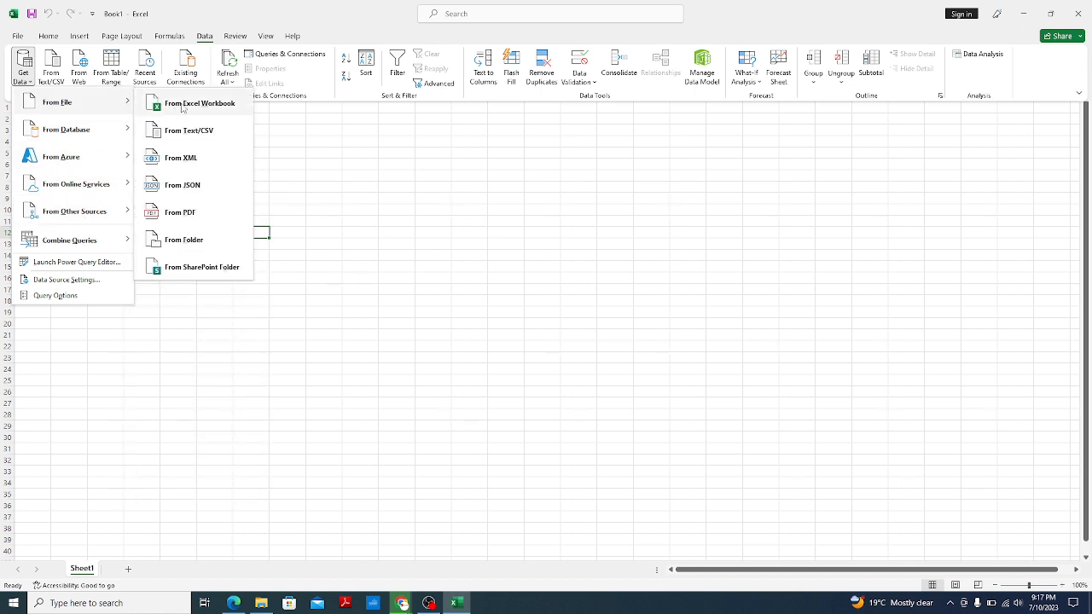
{"action": "left_click", "coordinate": [182, 243]}
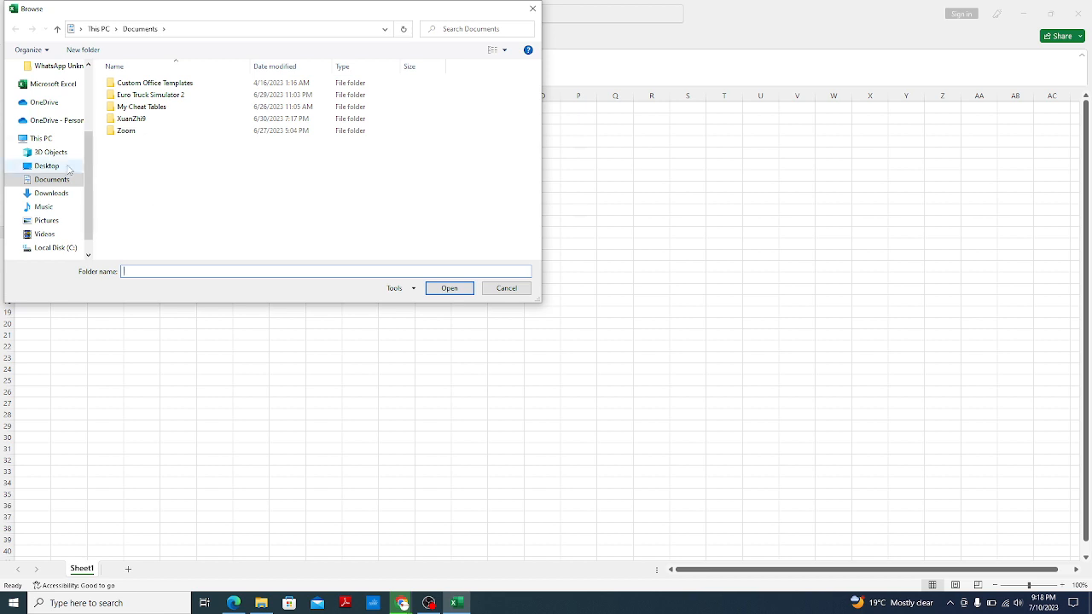
Choose the Power Query folder on the Desktop as the folder to import
{"action": "scroll", "coordinate": [41, 152], "scroll_direction": "up", "scroll_amount": 2}
{"action": "scroll", "coordinate": [41, 152], "scroll_direction": "up", "scroll_amount": 2}
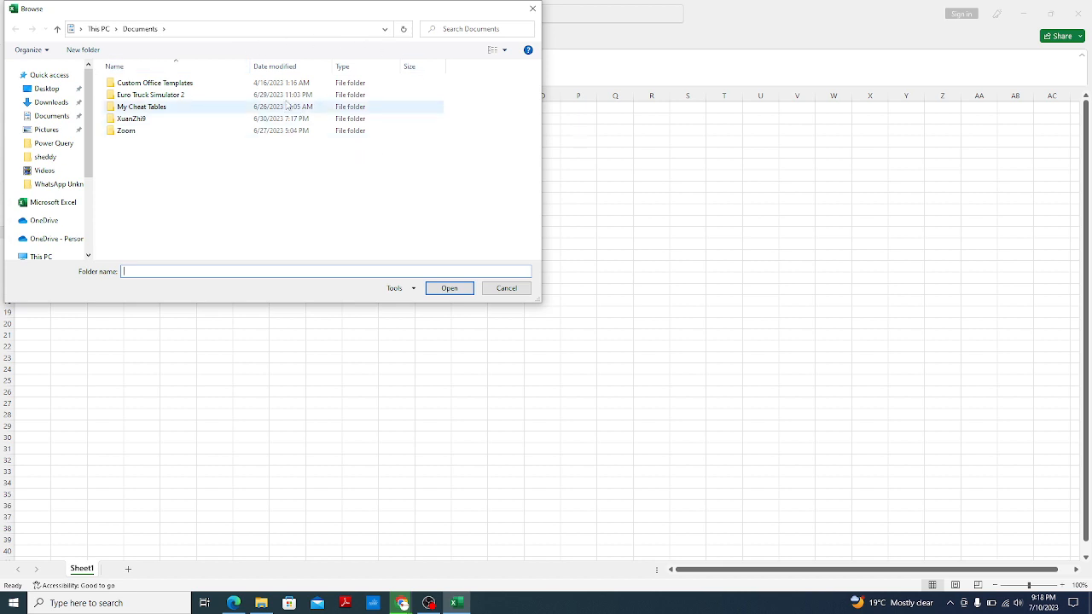
{"action": "left_click", "coordinate": [48, 145]}
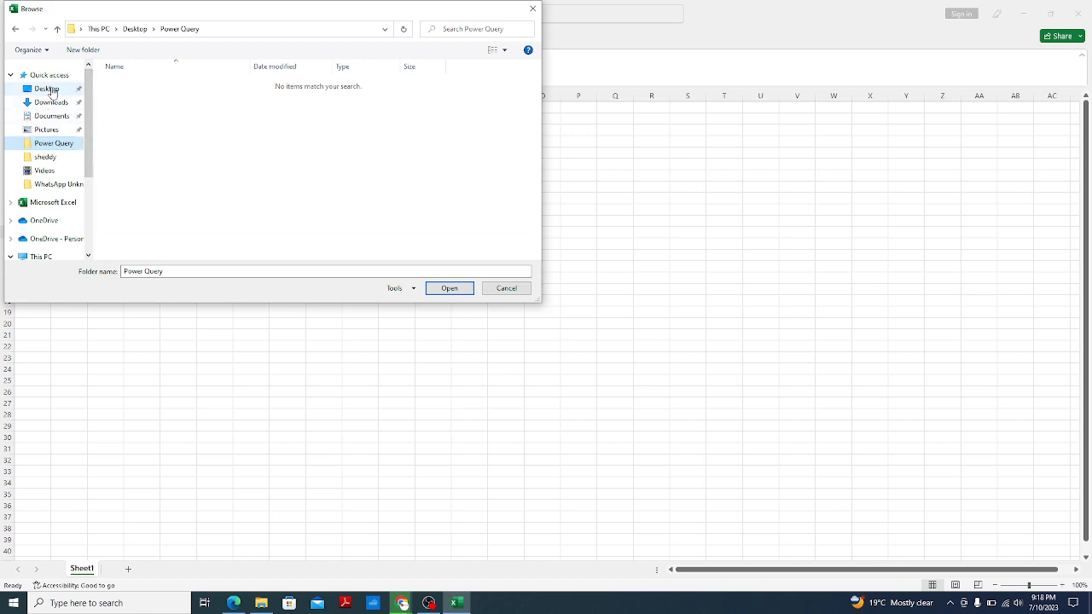
{"action": "left_click", "coordinate": [48, 89]}
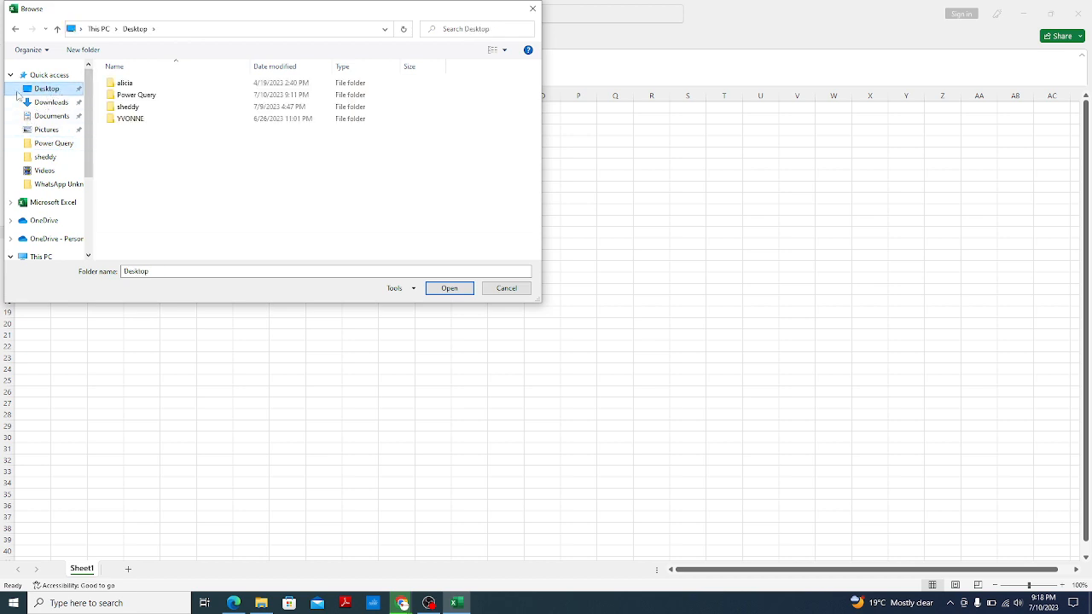
{"action": "left_click", "coordinate": [157, 98]}
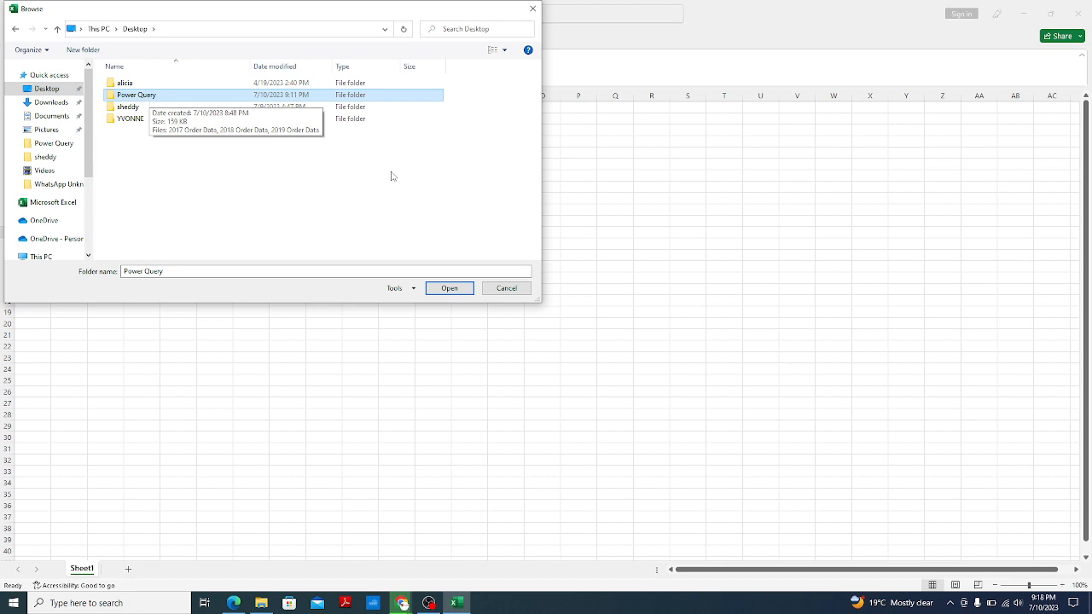
{"action": "left_click", "coordinate": [456, 290]}
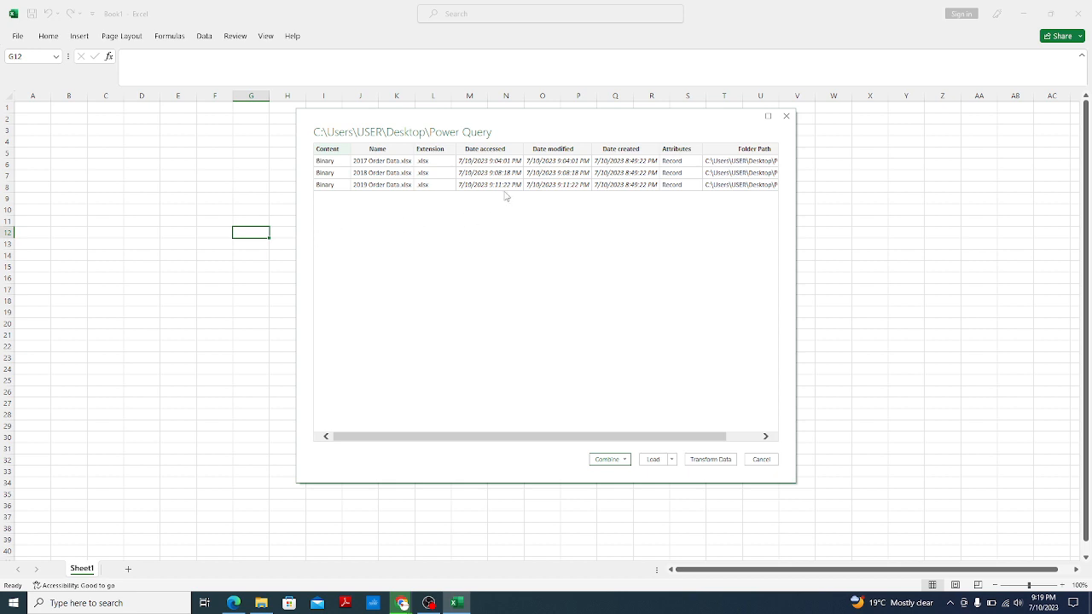
Review the previewed file columns and load options, then open the folder query for transformation in the Power Query Editor
{"action": "left_click_drag", "start_coordinate": [419, 441], "coordinate": [521, 443]}
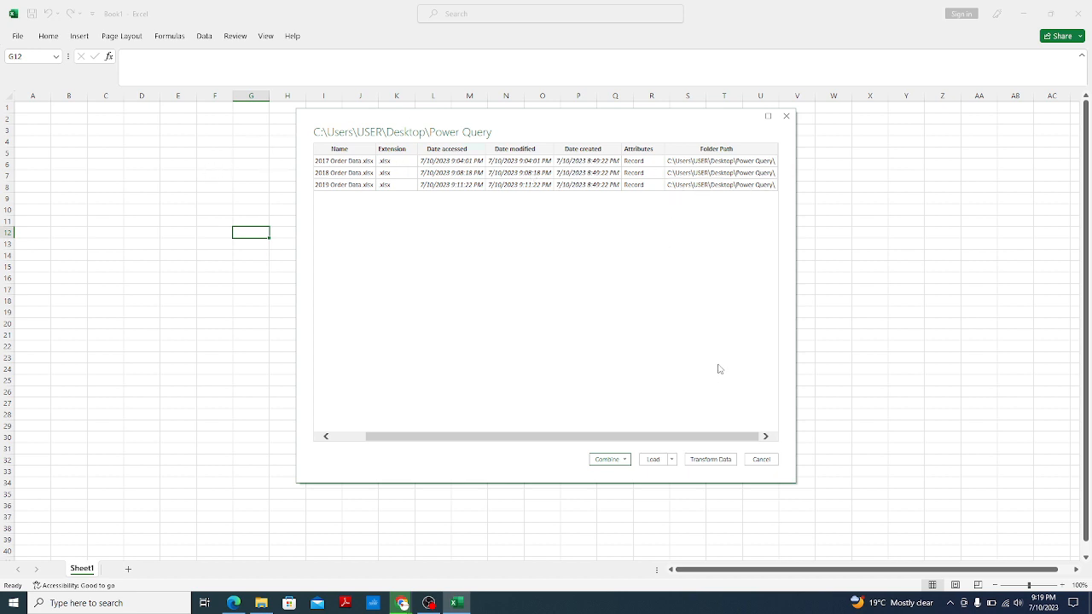
{"action": "left_click", "coordinate": [672, 461]}
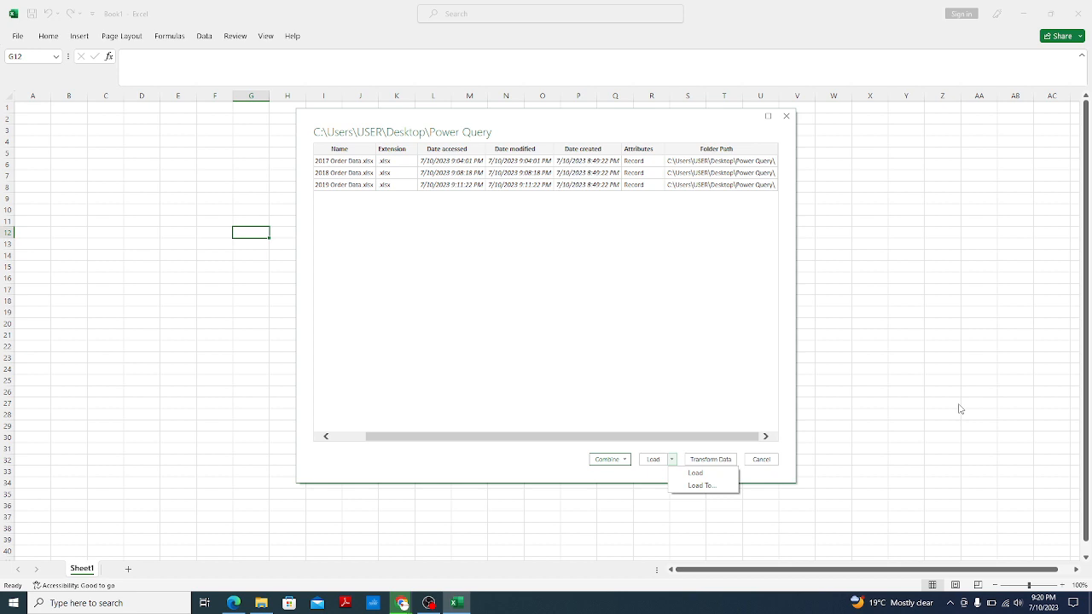
{"action": "left_click", "coordinate": [721, 465]}
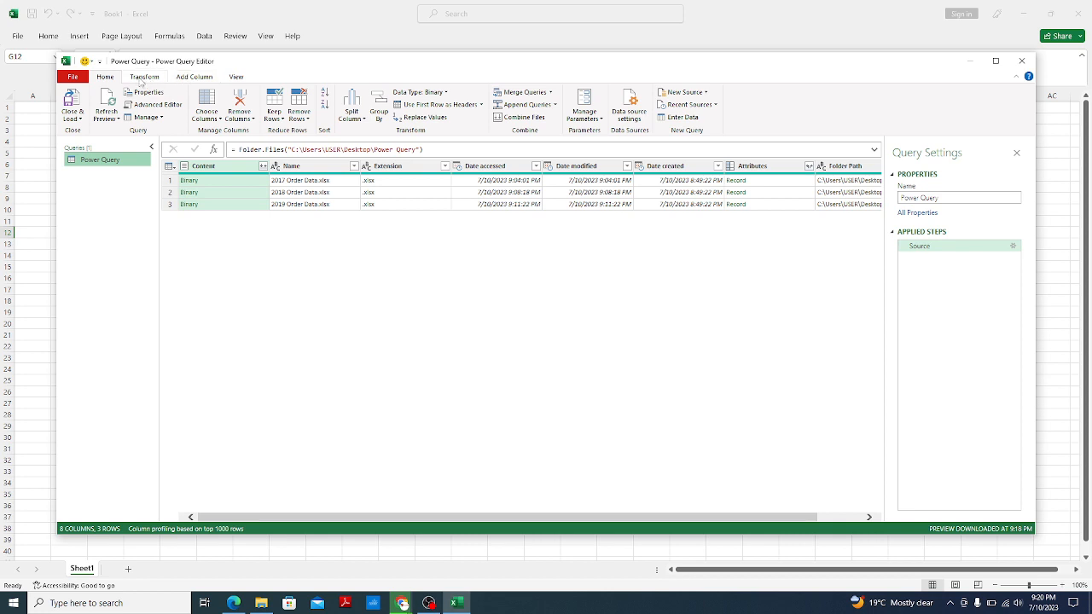
Close the Power Query Editor and discard the folder query
{"action": "left_click", "coordinate": [1017, 154]}
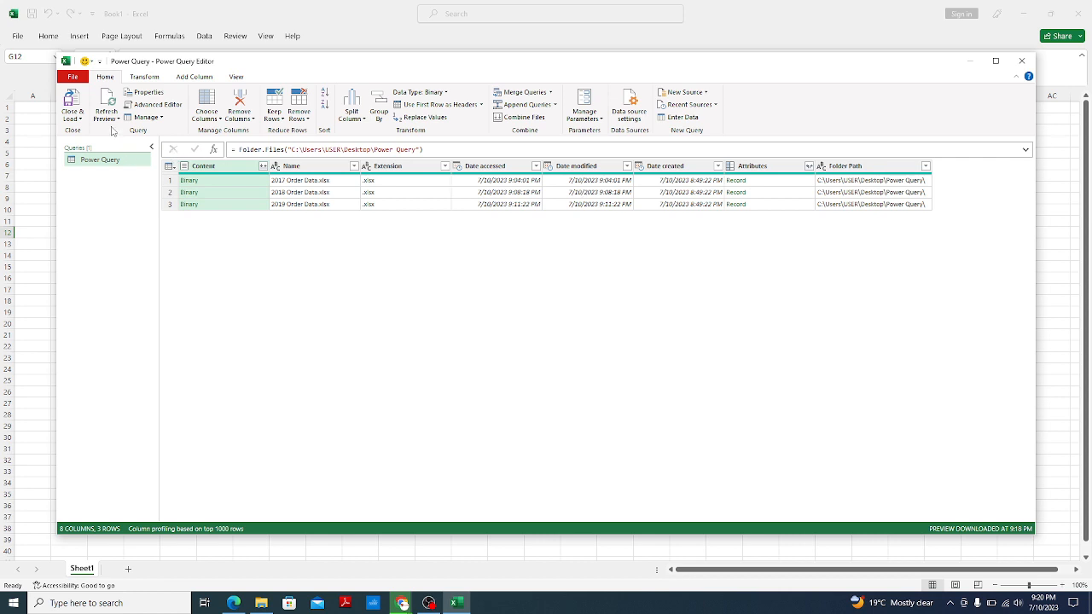
{"action": "left_click", "coordinate": [1022, 64]}
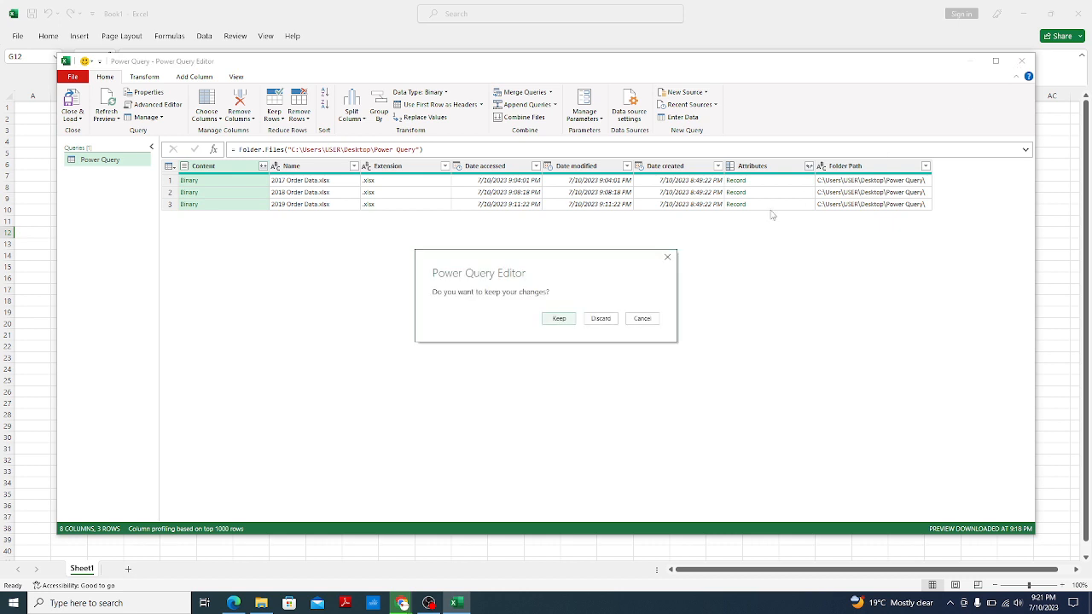
{"action": "left_click", "coordinate": [603, 318]}
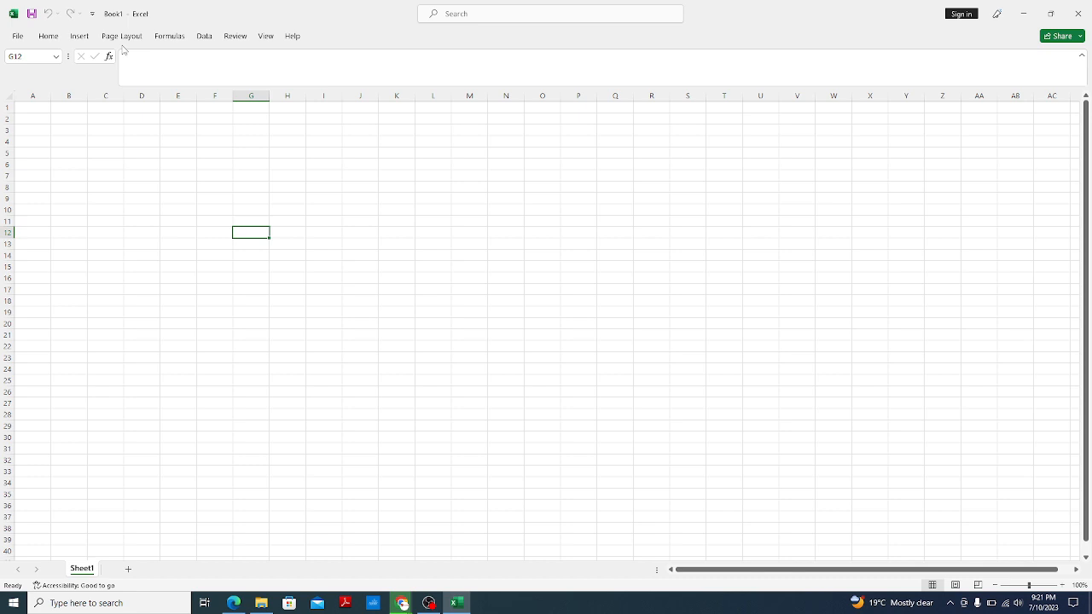
Import the Desktop's Power Query folder again and open its file list for transformation in the Power Query Editor
{"action": "left_click", "coordinate": [204, 36]}
{"action": "left_click", "coordinate": [23, 72]}
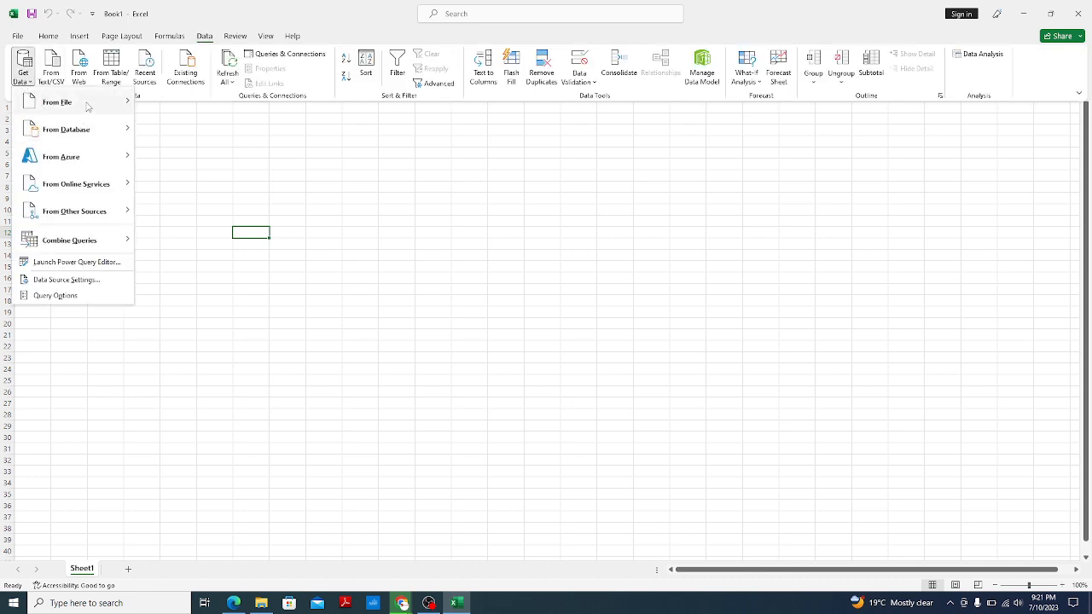
{"action": "mouse_move", "coordinate": [89, 104]}
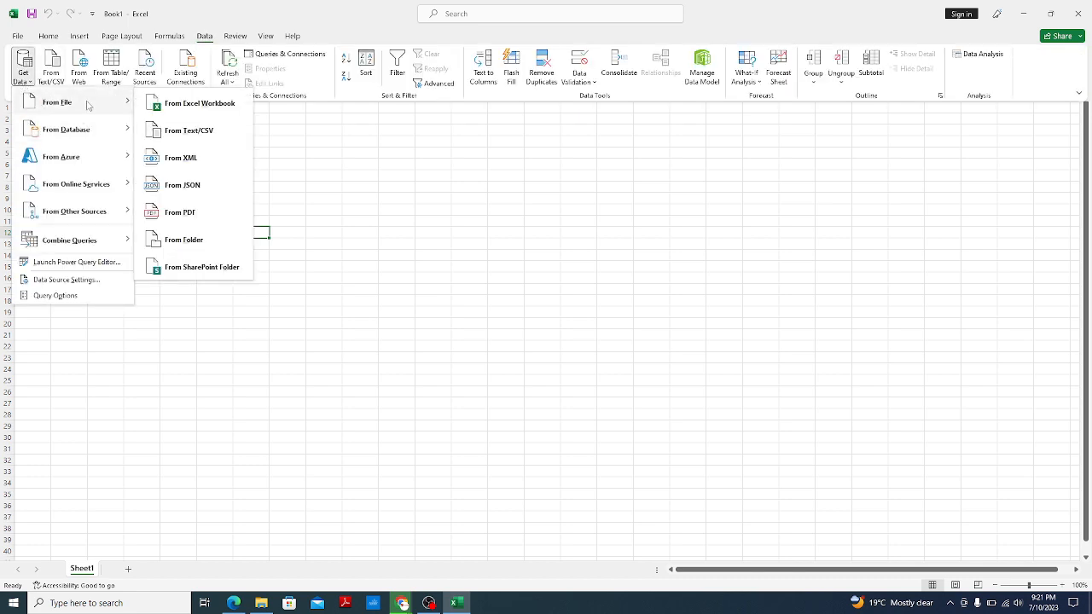
{"action": "left_click", "coordinate": [191, 246]}
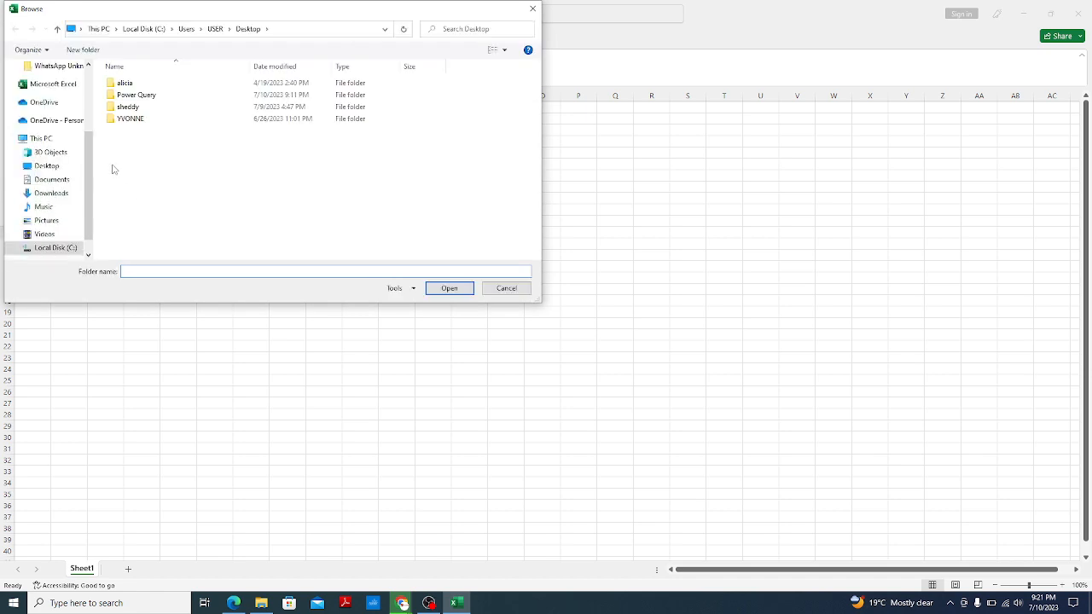
{"action": "scroll", "coordinate": [54, 146], "scroll_direction": "up", "scroll_amount": 3}
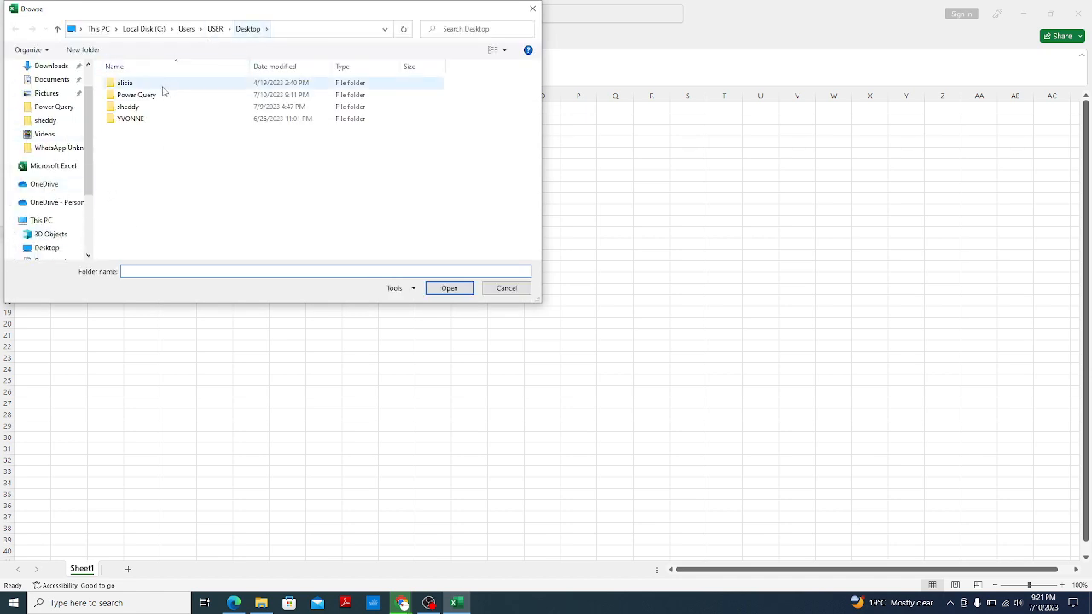
{"action": "left_click", "coordinate": [162, 94]}
{"action": "left_click", "coordinate": [452, 287]}
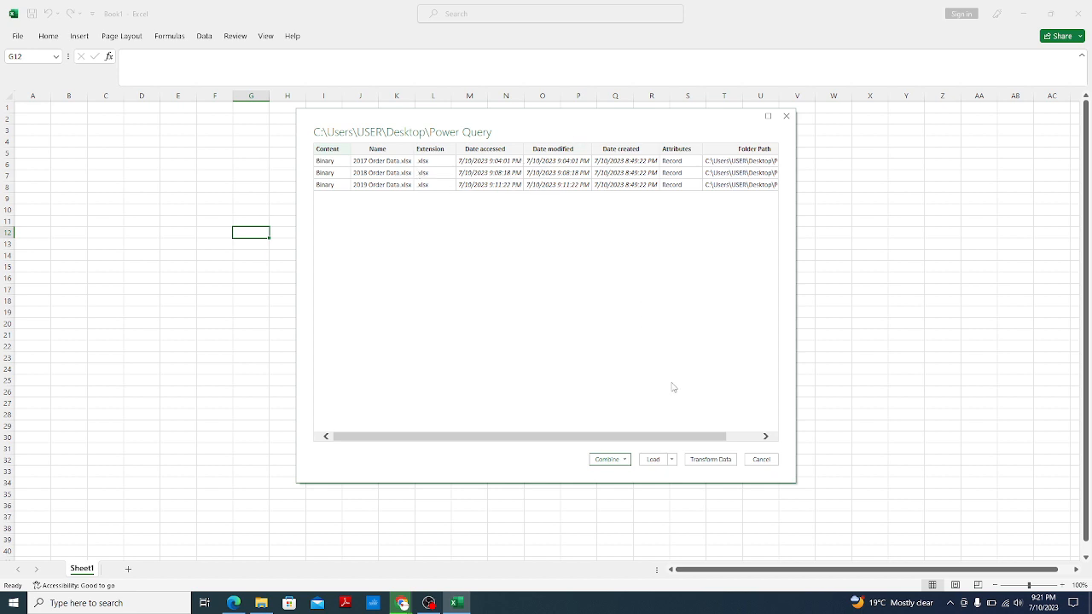
{"action": "left_click", "coordinate": [711, 461]}
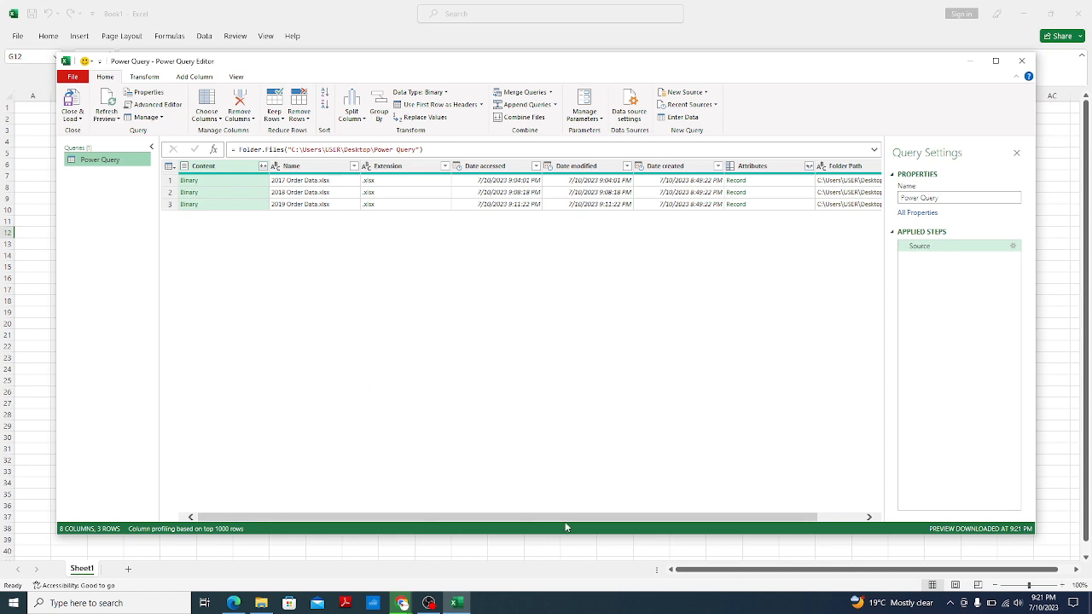
Inspect the 2017 order data file entry and the available transform and add-column commands, then discard the folder query
{"action": "left_click_drag", "start_coordinate": [546, 517], "coordinate": [423, 517]}
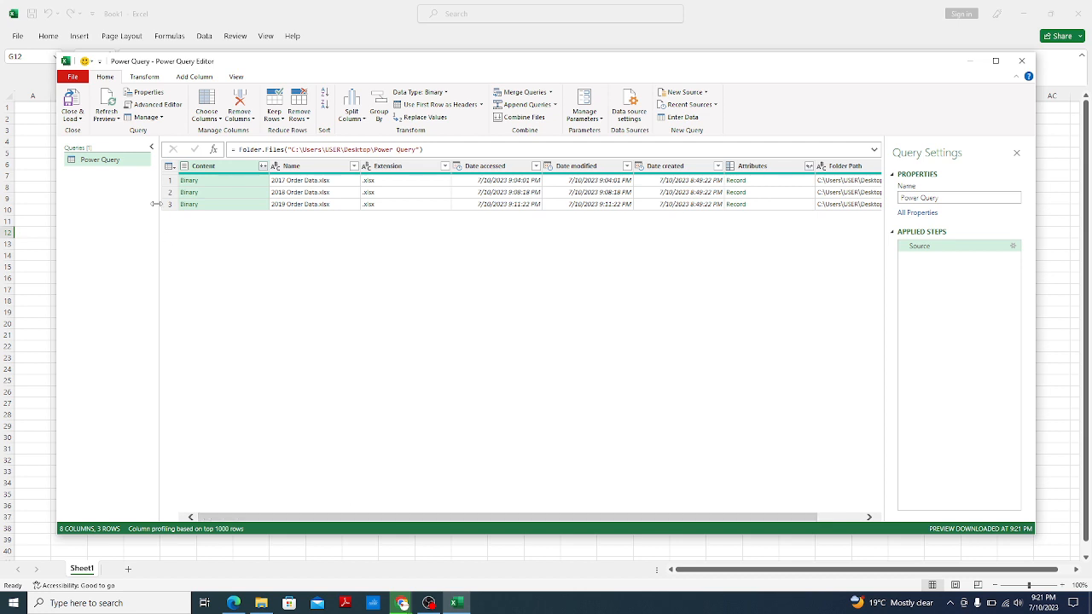
{"action": "double_click", "coordinate": [117, 160]}
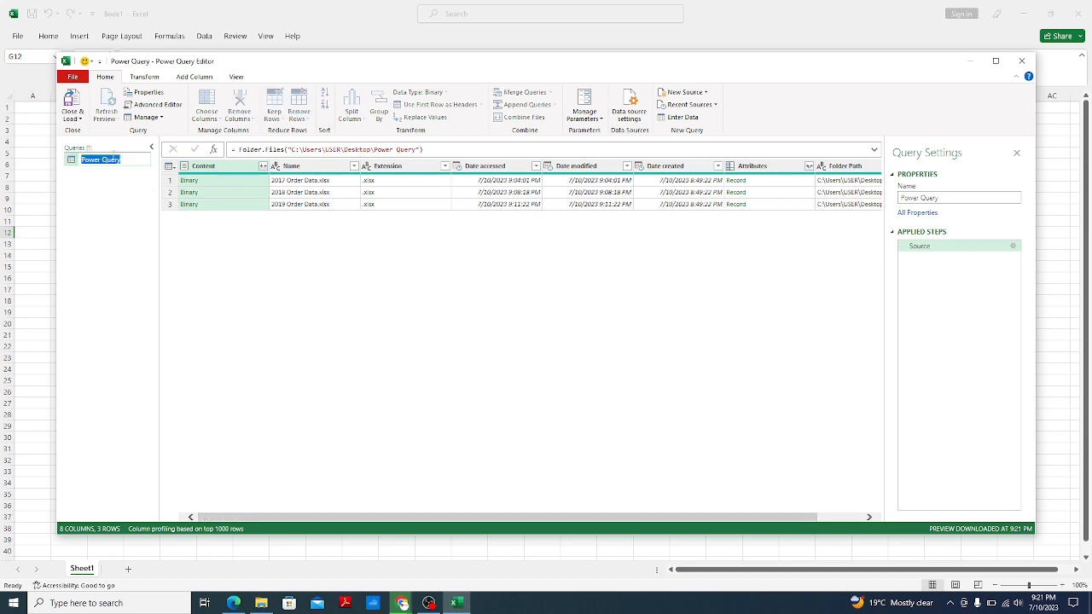
{"action": "key", "text": "Return"}
{"action": "left_click", "coordinate": [218, 185]}
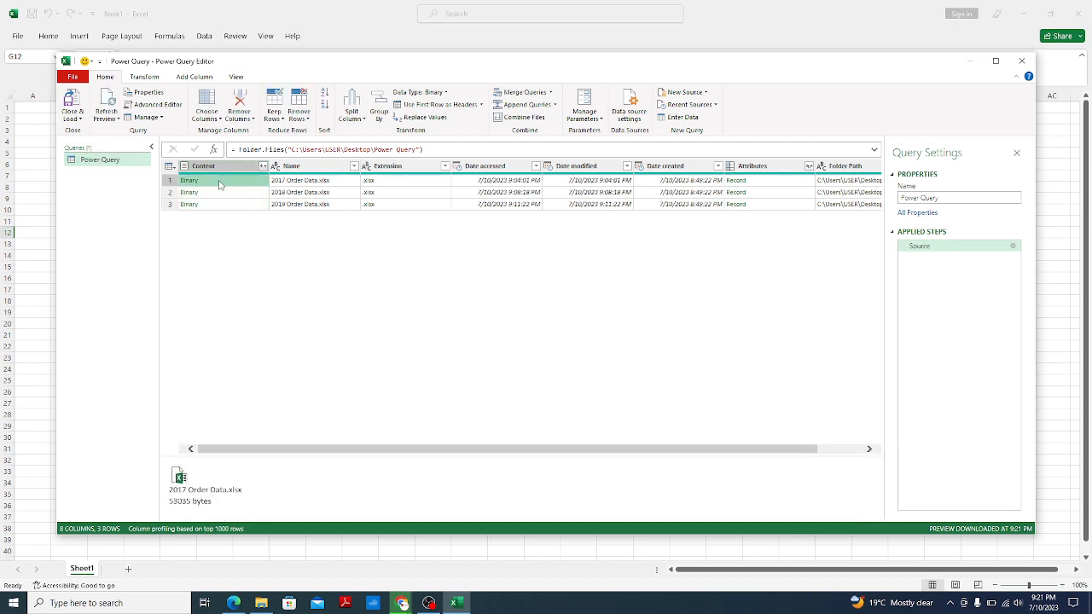
{"action": "left_click", "coordinate": [144, 77]}
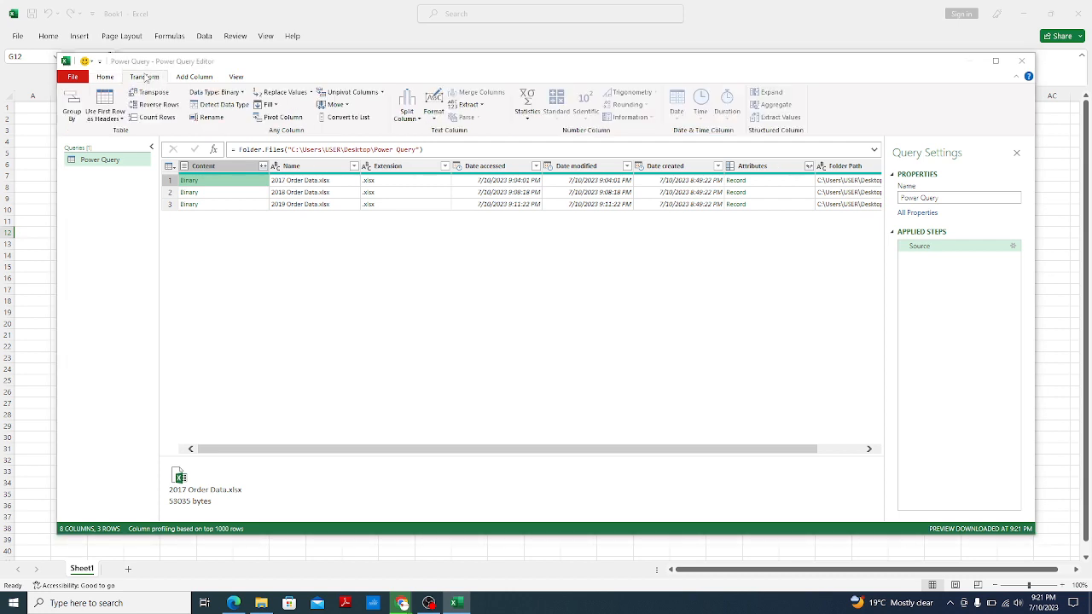
{"action": "left_click", "coordinate": [851, 341]}
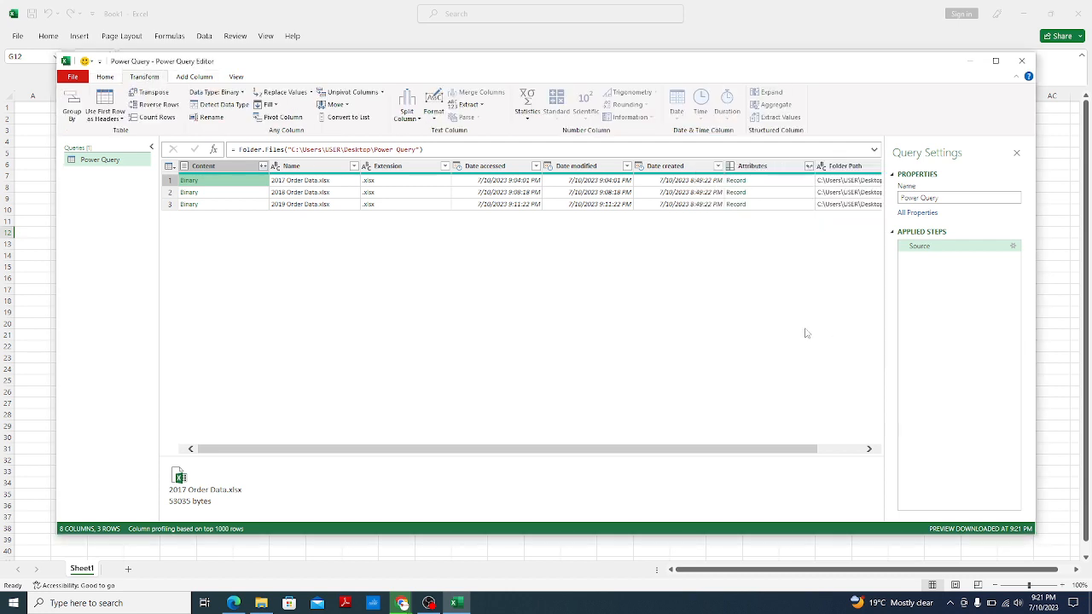
{"action": "left_click", "coordinate": [104, 78]}
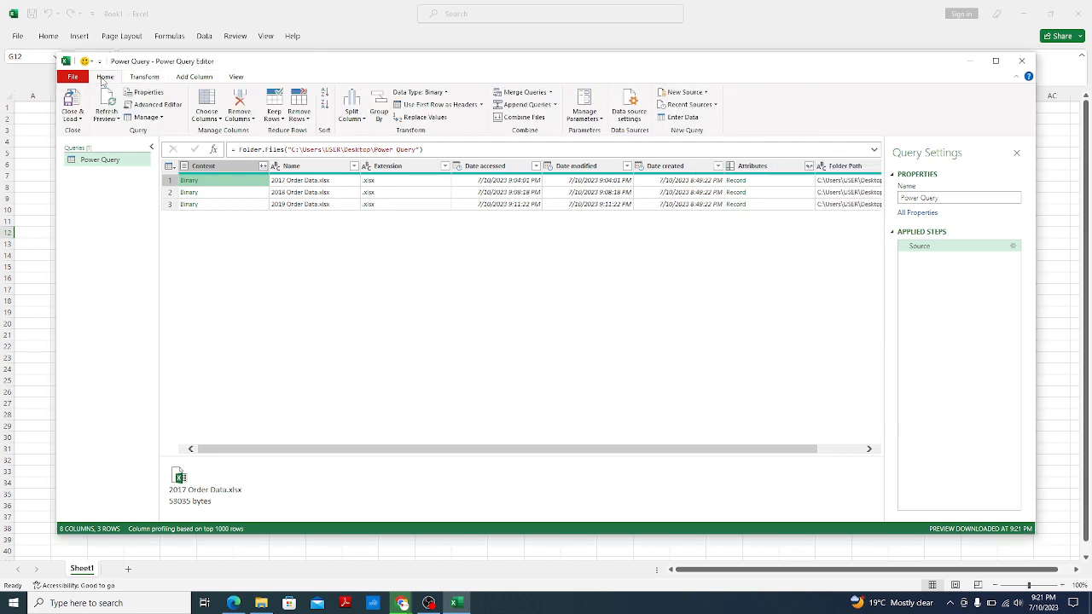
{"action": "left_click", "coordinate": [191, 77]}
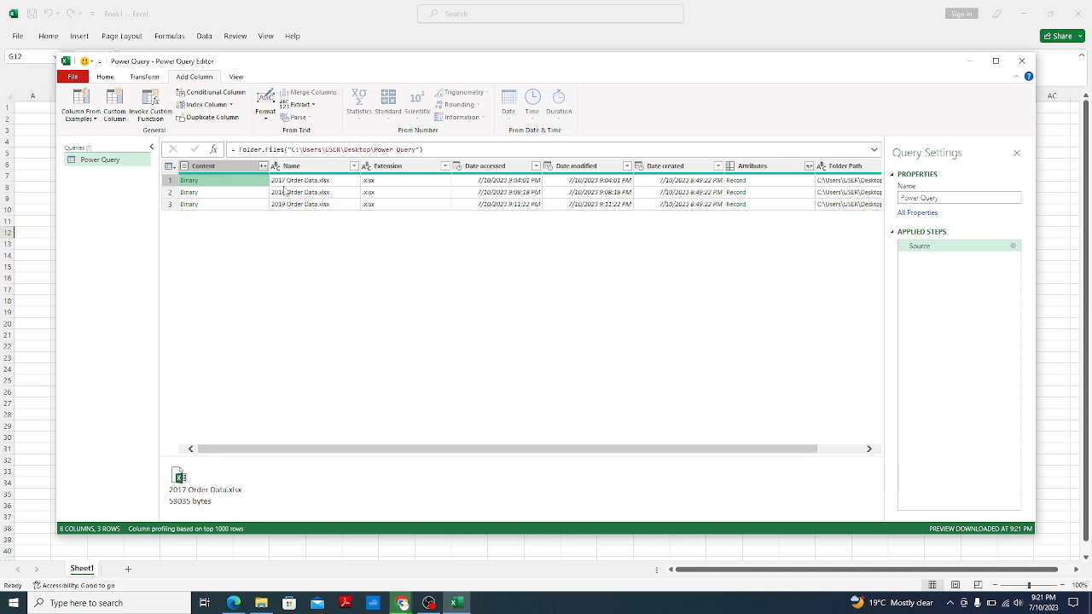
{"action": "left_click", "coordinate": [1021, 60]}
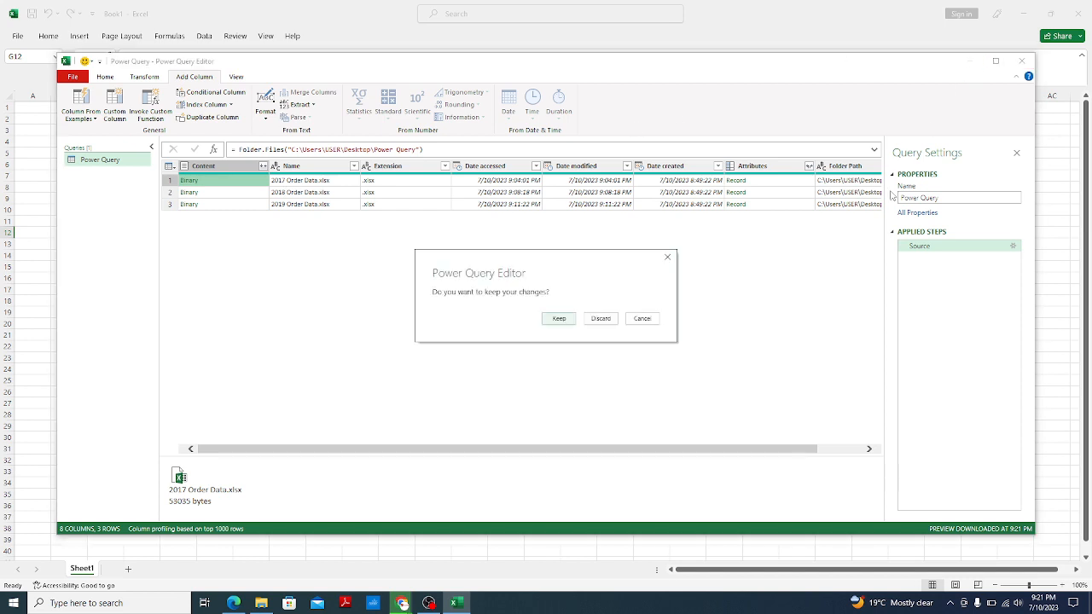
{"action": "left_click", "coordinate": [600, 318]}
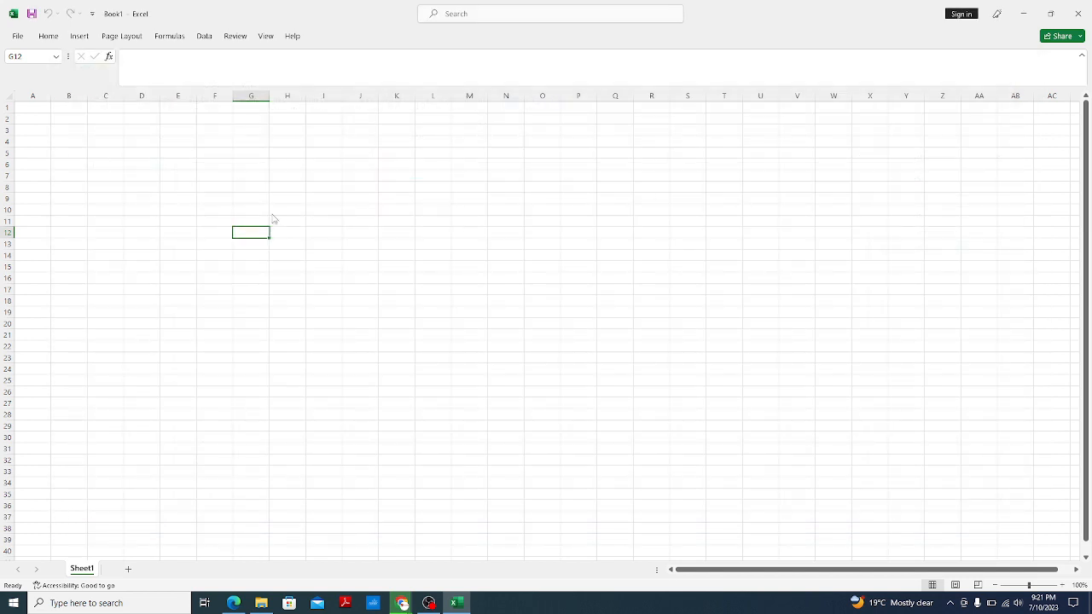
Start a new import from a folder and choose the Power Query folder on the Desktop
{"action": "left_click", "coordinate": [158, 157]}
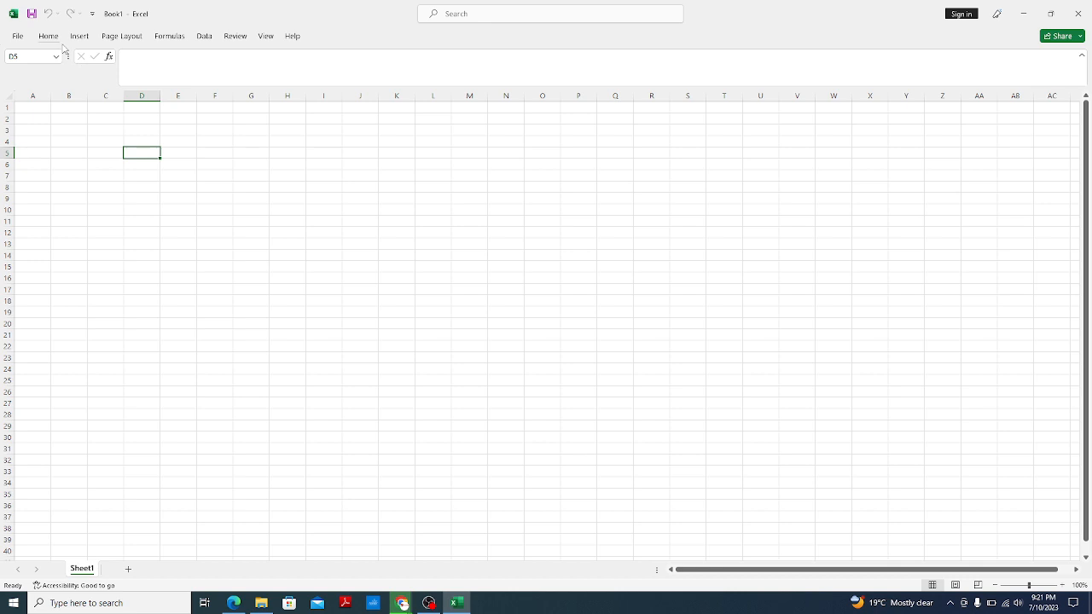
{"action": "left_click", "coordinate": [205, 38]}
{"action": "left_click", "coordinate": [23, 68]}
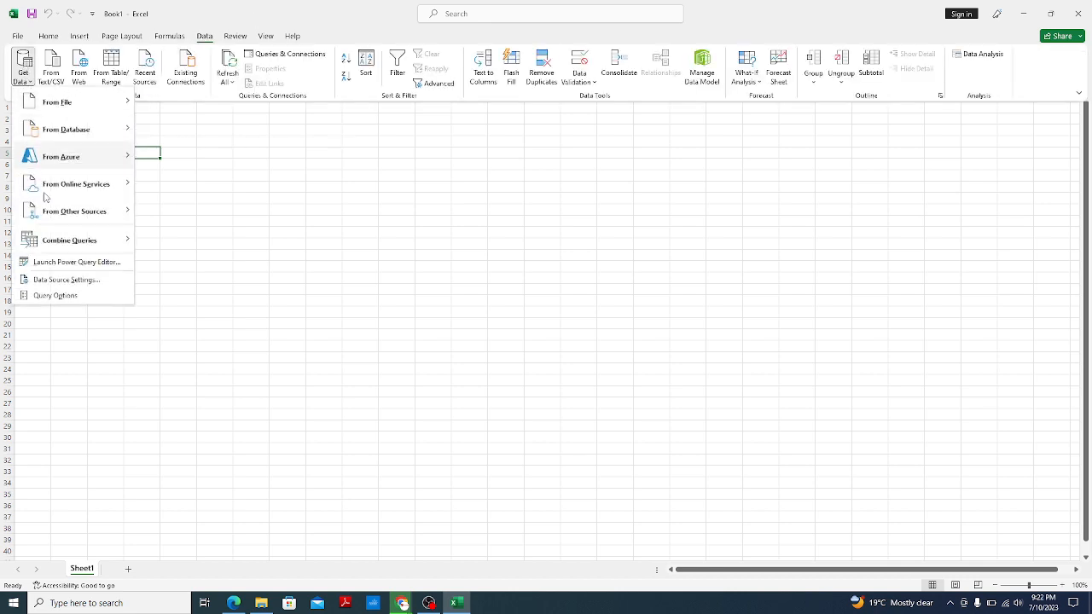
{"action": "mouse_move", "coordinate": [81, 102]}
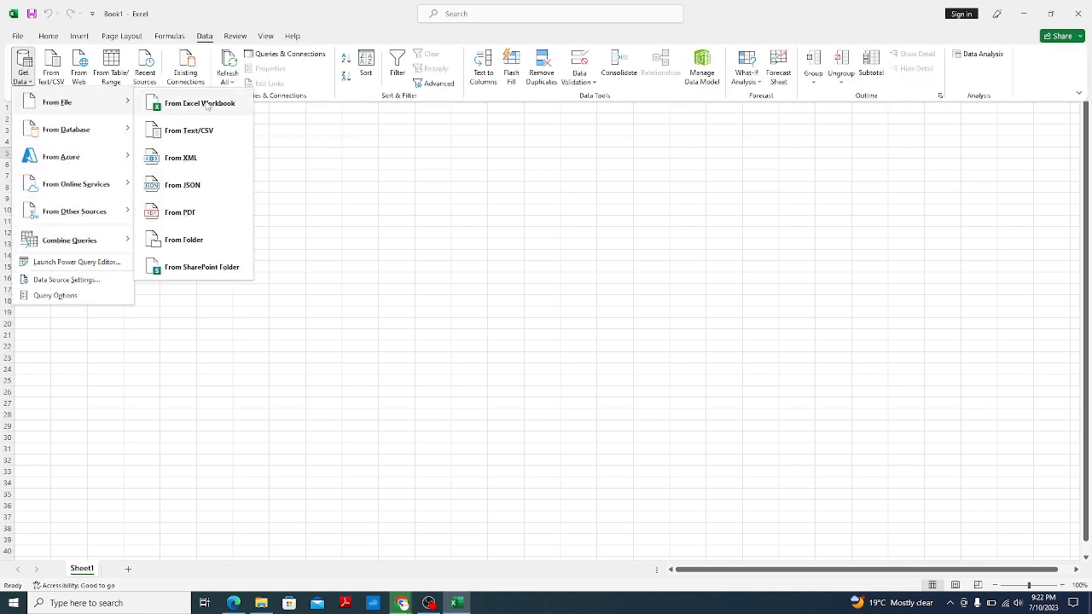
{"action": "left_click", "coordinate": [184, 240]}
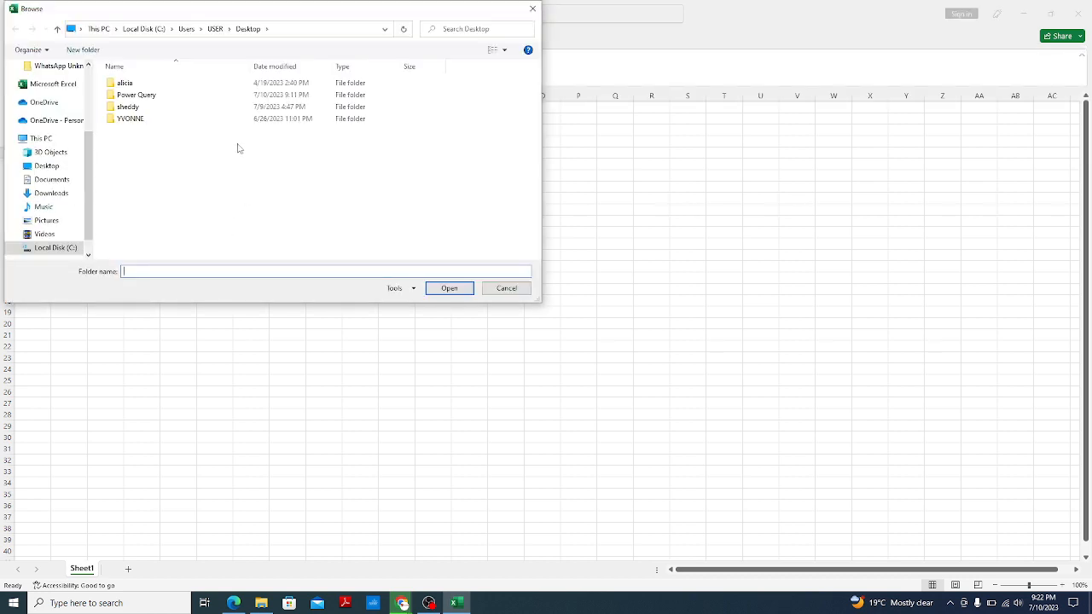
{"action": "double_click", "coordinate": [124, 98]}
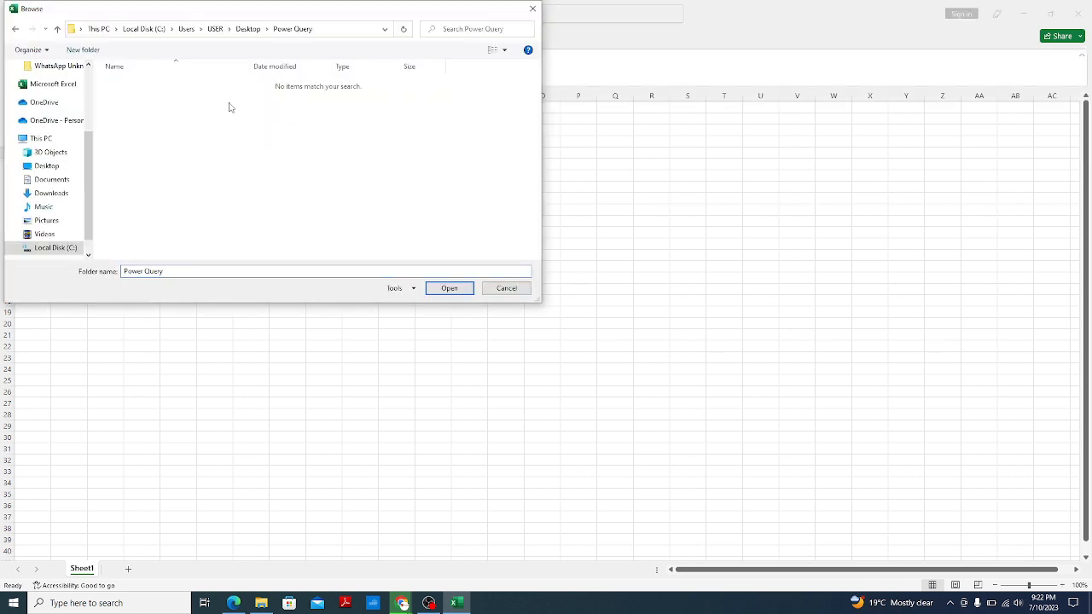
{"action": "left_click", "coordinate": [448, 288]}
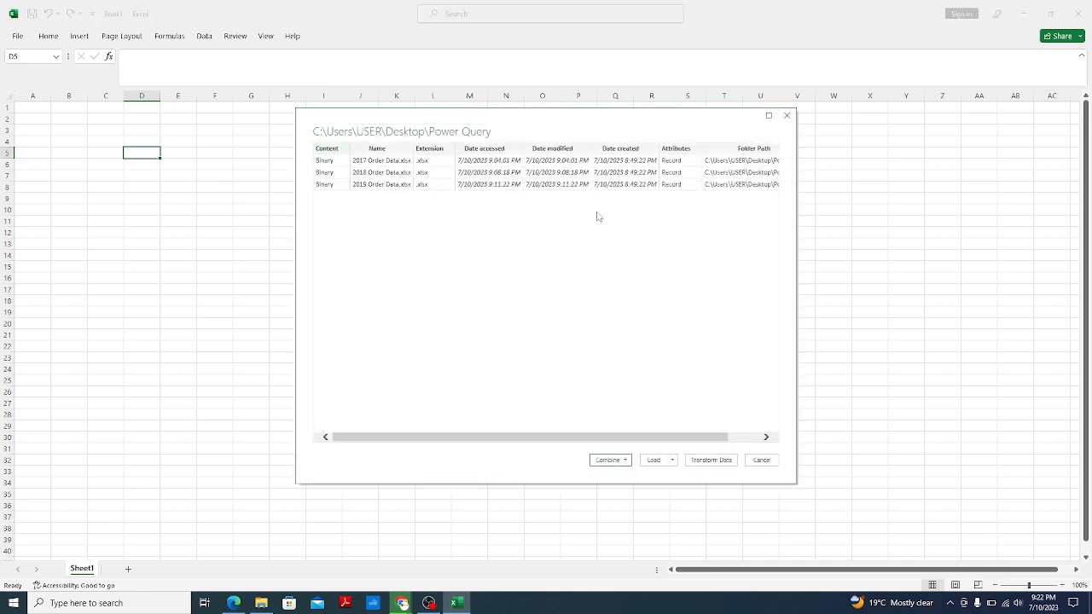
Combine and transform the folder's files, extracting the Order Data sheet with the first file as the sample
{"action": "left_click", "coordinate": [626, 462]}
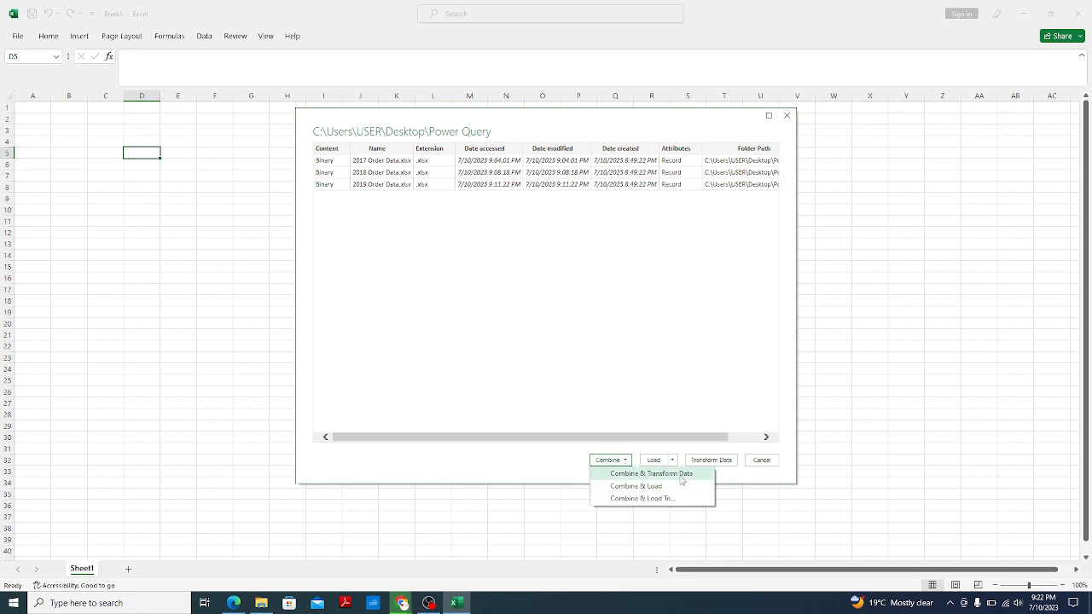
{"action": "left_click", "coordinate": [627, 475]}
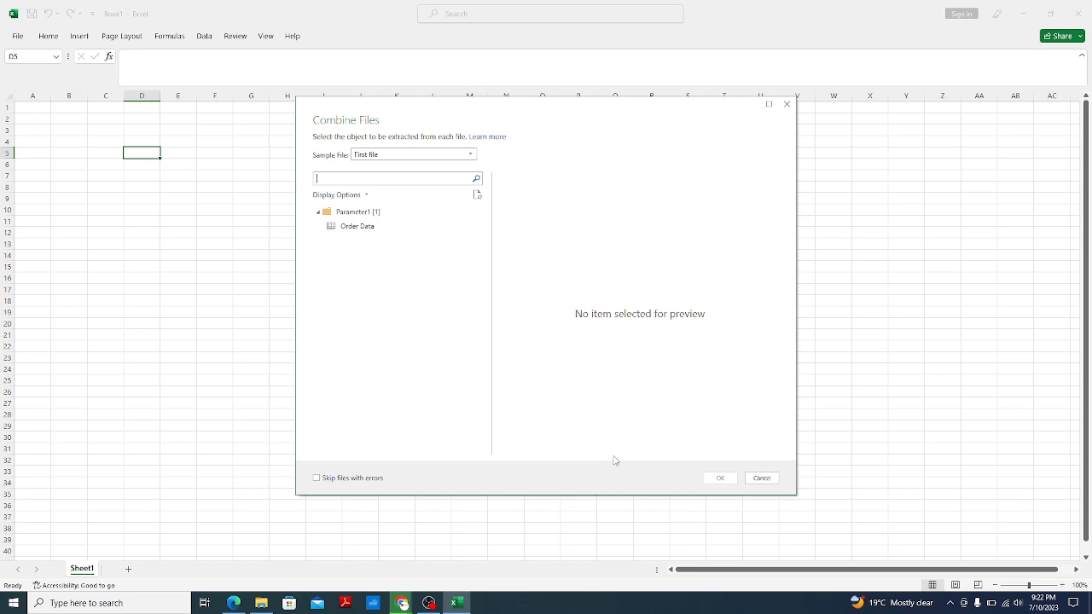
{"action": "left_click", "coordinate": [346, 229]}
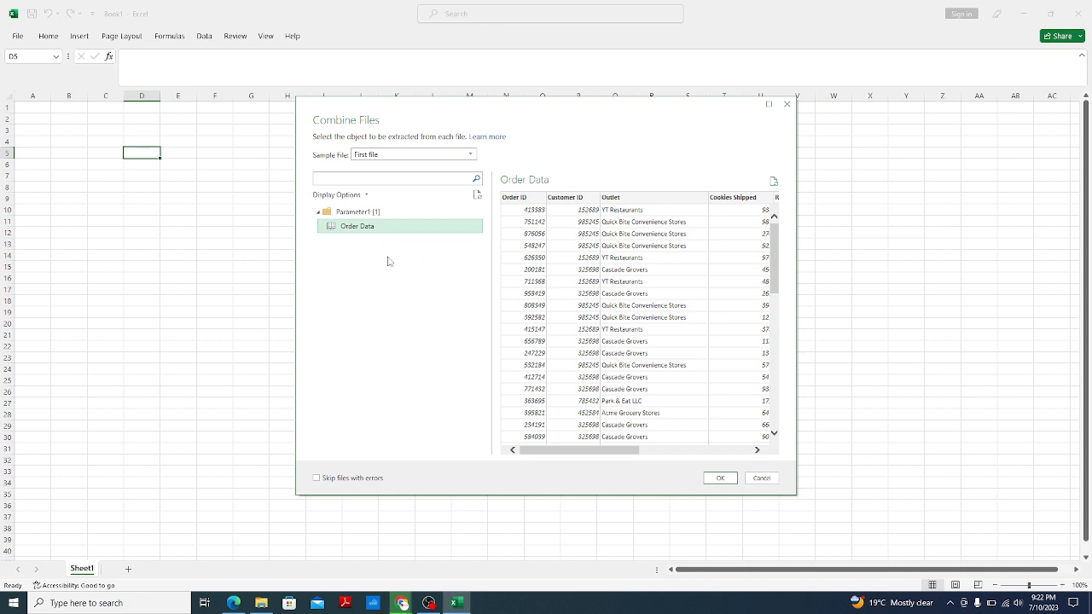
{"action": "left_click", "coordinate": [720, 478]}
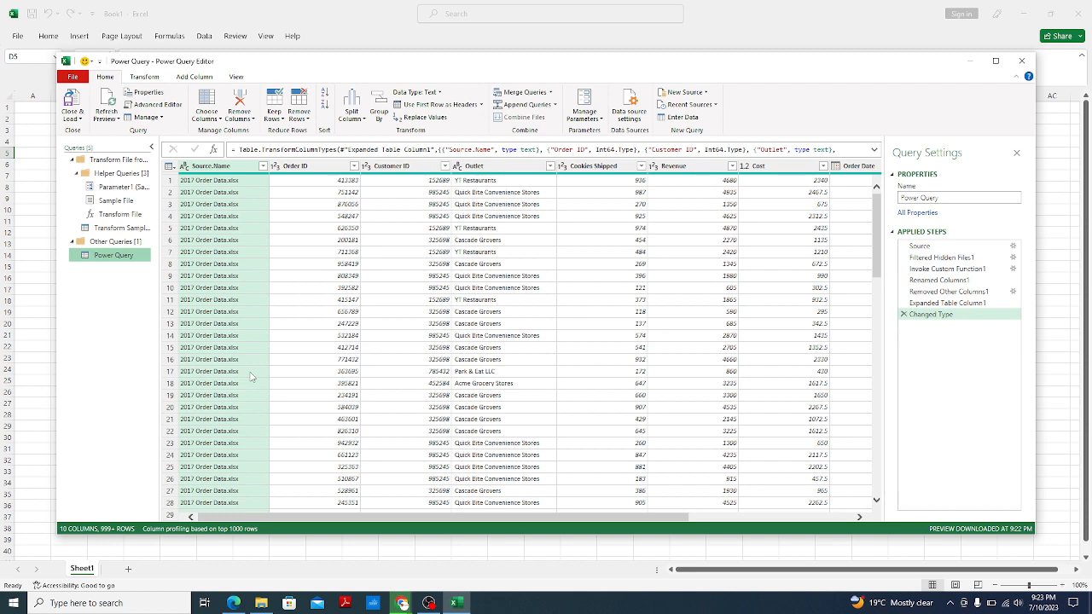
Apply the Source.Name filter with all listed order data files selected and look through the combined order rows
{"action": "left_click", "coordinate": [262, 166]}
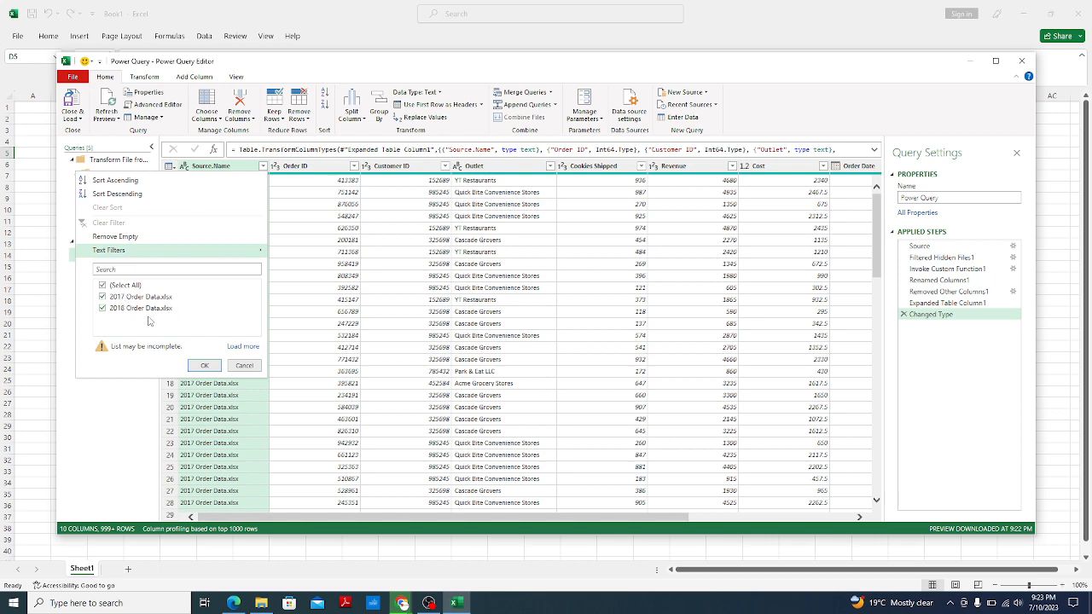
{"action": "left_click", "coordinate": [204, 365]}
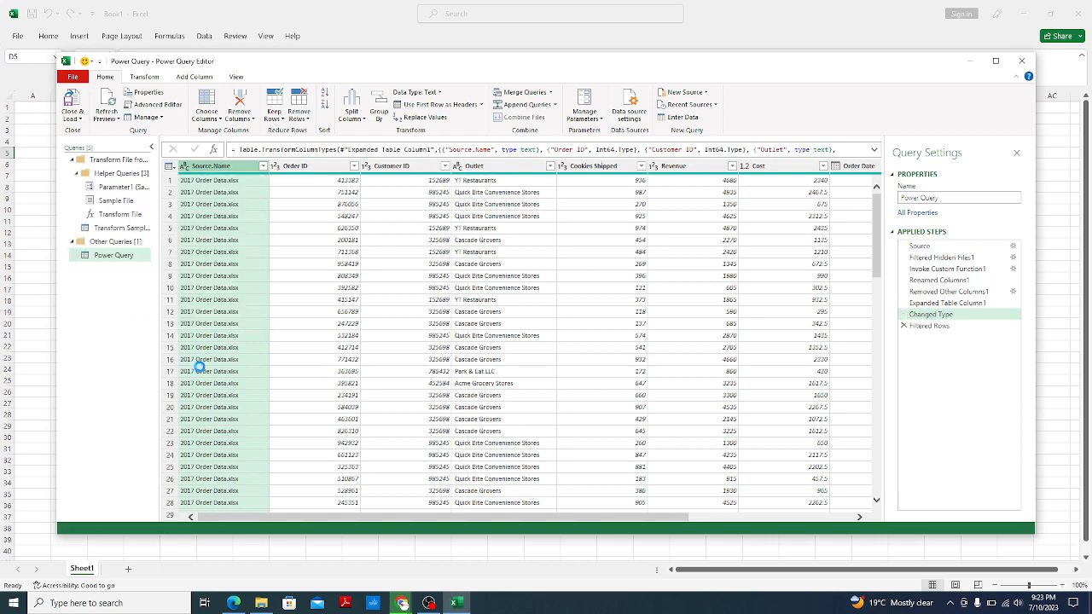
{"action": "scroll", "coordinate": [201, 352], "scroll_direction": "down", "scroll_amount": 7}
{"action": "scroll", "coordinate": [201, 352], "scroll_direction": "down", "scroll_amount": 20}
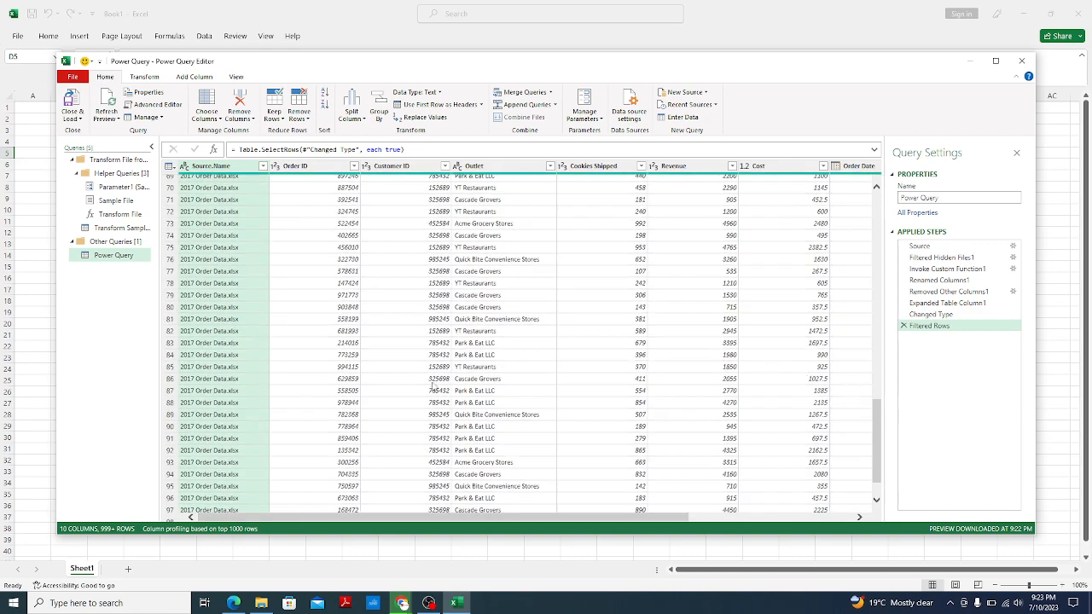
{"action": "scroll", "coordinate": [266, 388], "scroll_direction": "down", "scroll_amount": 20}
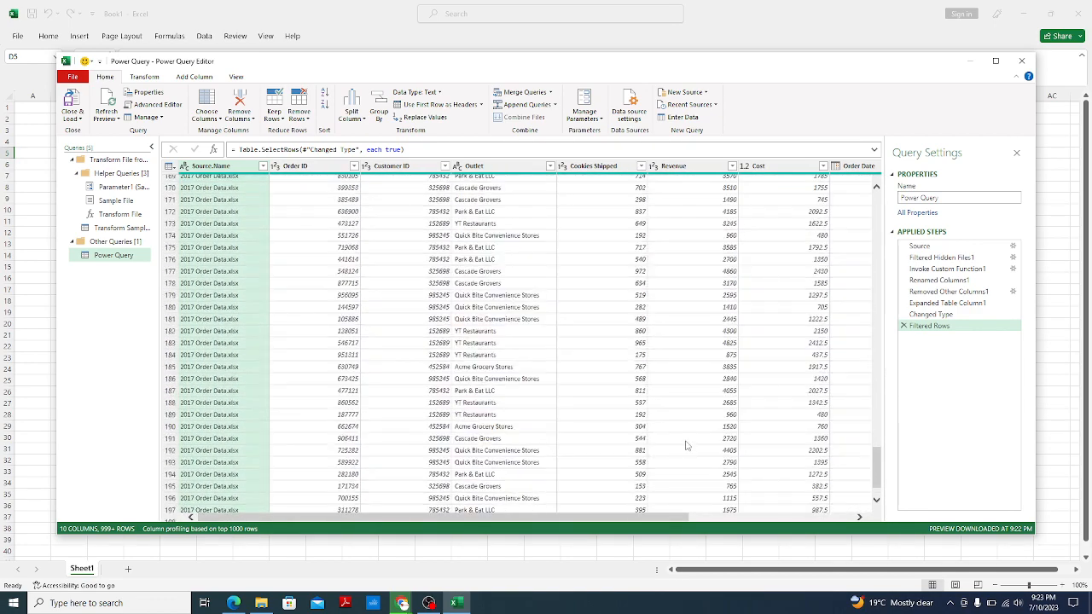
{"action": "scroll", "coordinate": [879, 466], "scroll_direction": "down", "scroll_amount": 19}
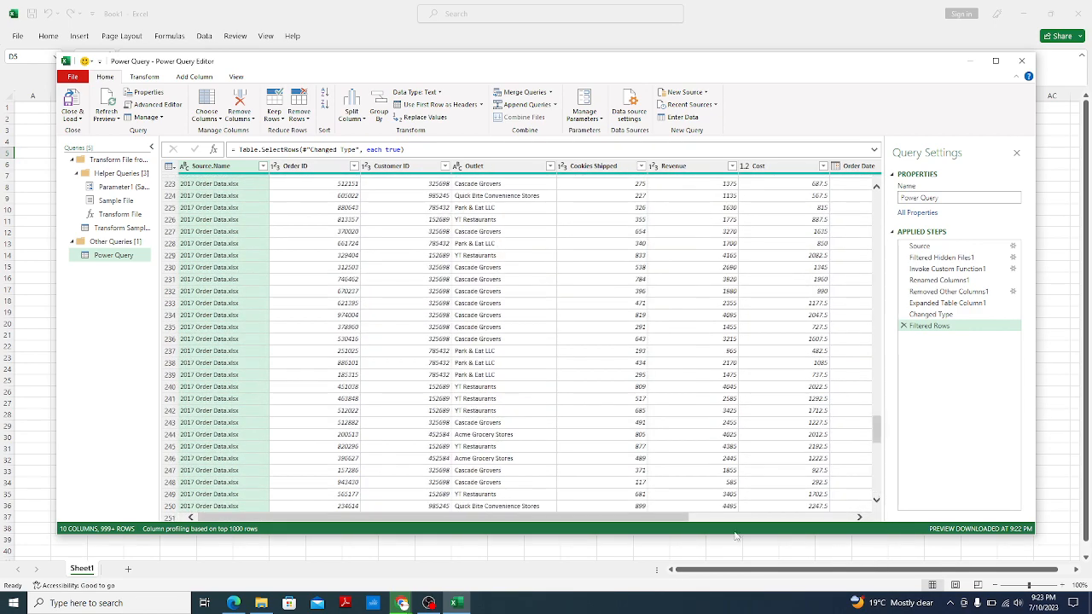
{"action": "scroll", "coordinate": [271, 463], "scroll_direction": "down", "scroll_amount": 10}
{"action": "scroll", "coordinate": [226, 456], "scroll_direction": "up", "scroll_amount": 18}
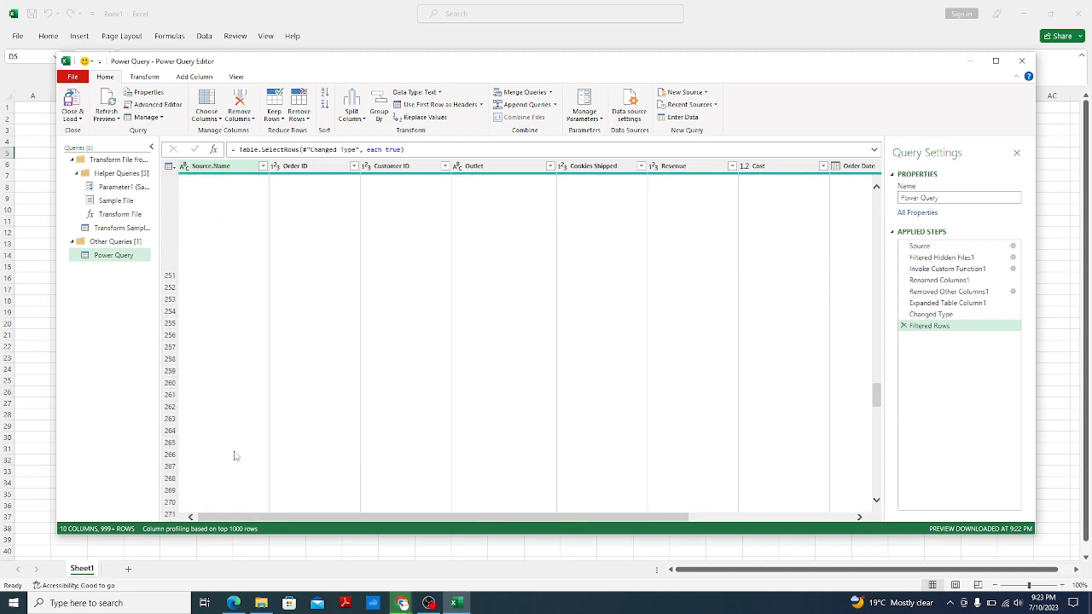
{"action": "left_click_drag", "start_coordinate": [877, 398], "coordinate": [877, 204]}
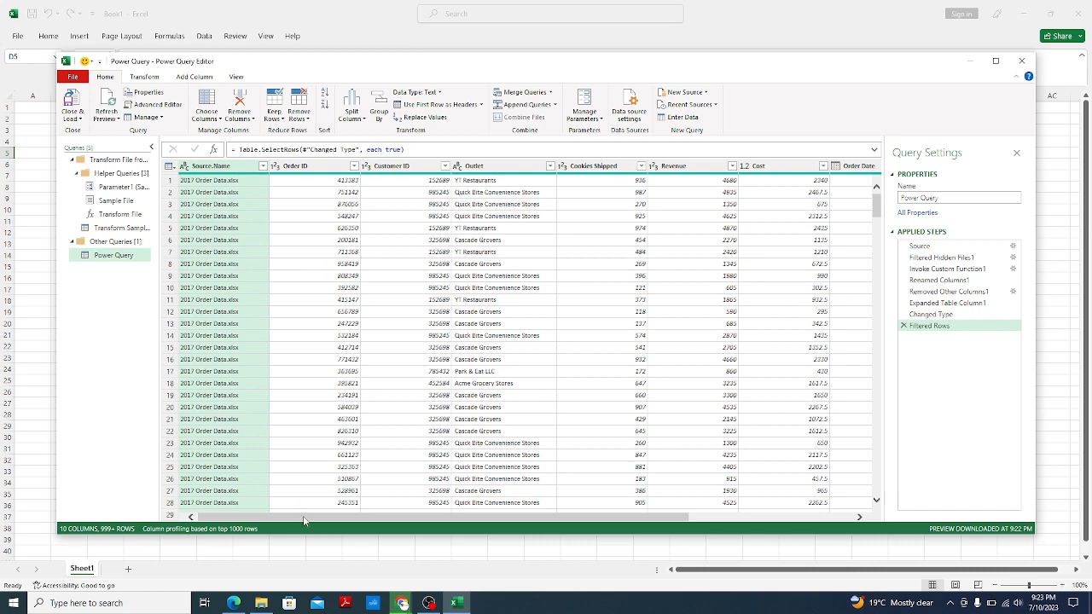
{"action": "left_click_drag", "start_coordinate": [304, 520], "coordinate": [476, 520]}
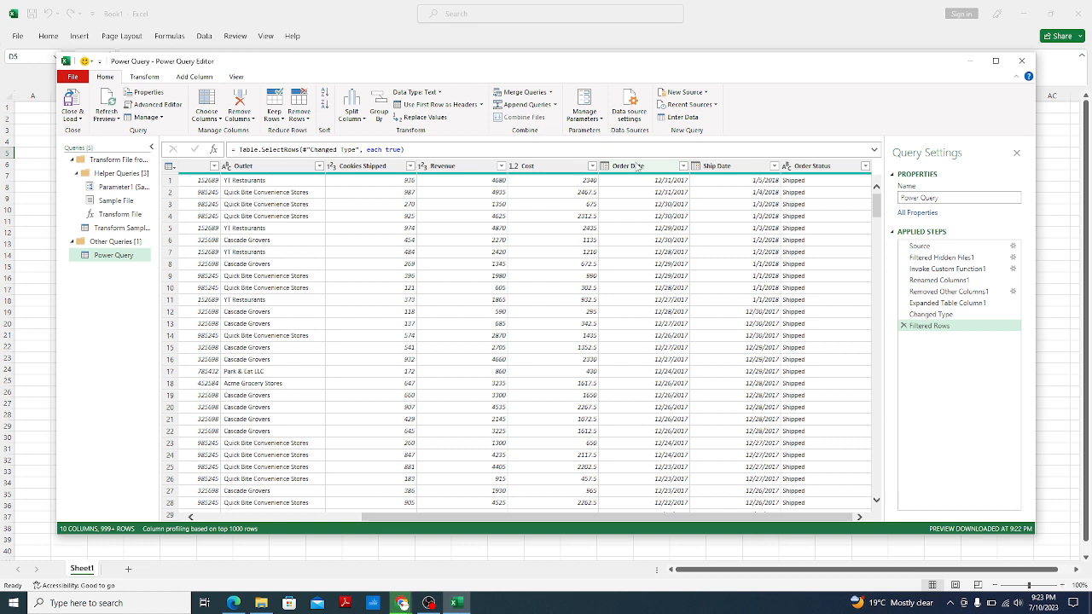
{"action": "left_click", "coordinate": [638, 166]}
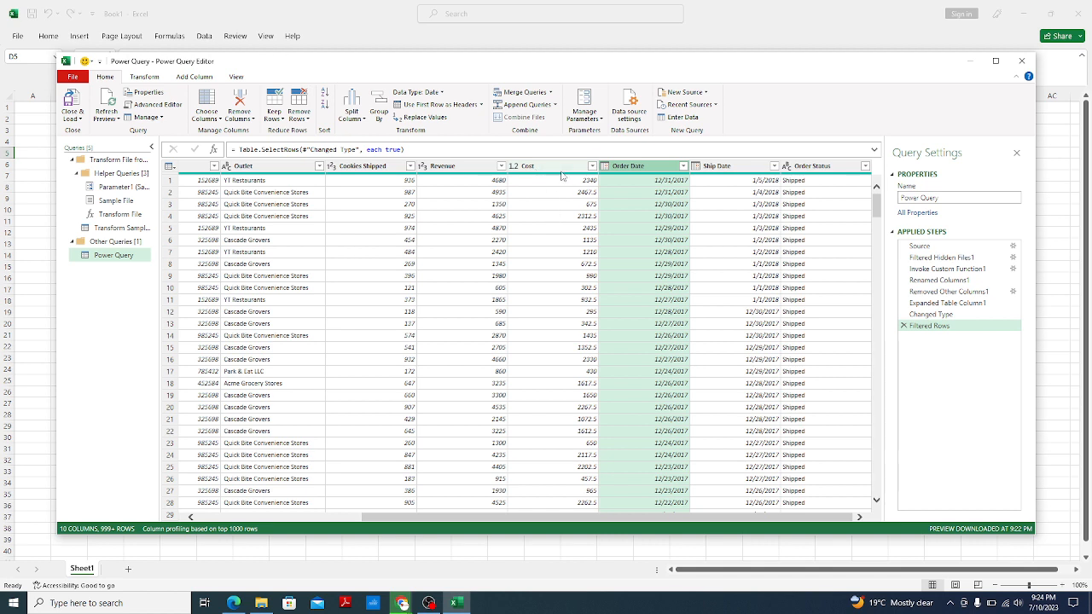
{"action": "right_click", "coordinate": [624, 175]}
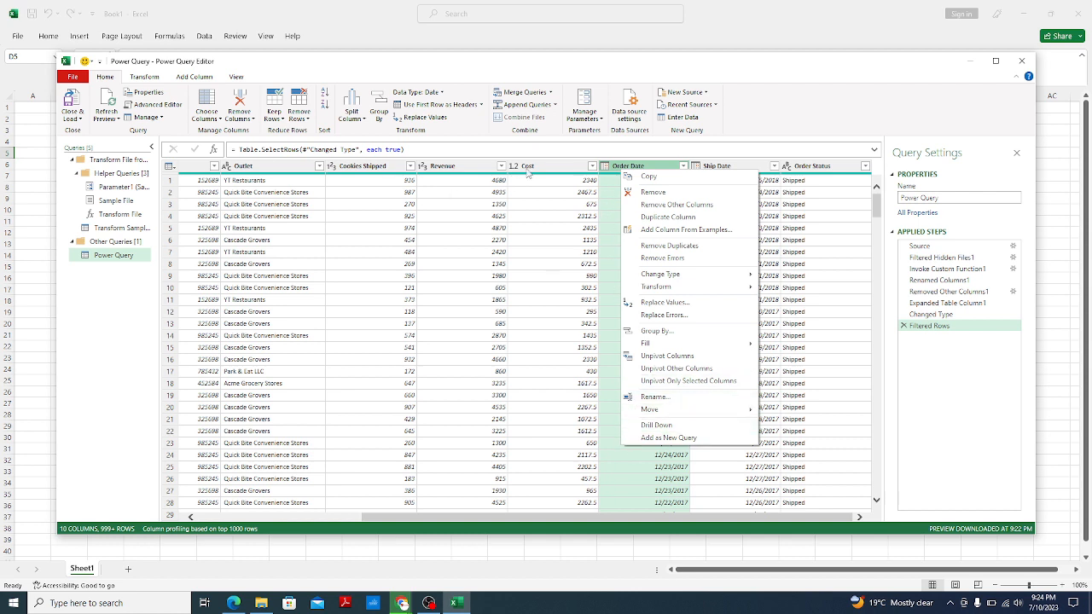
{"action": "left_click", "coordinate": [549, 167]}
{"action": "left_click", "coordinate": [550, 168]}
{"action": "left_click", "coordinate": [622, 167]}
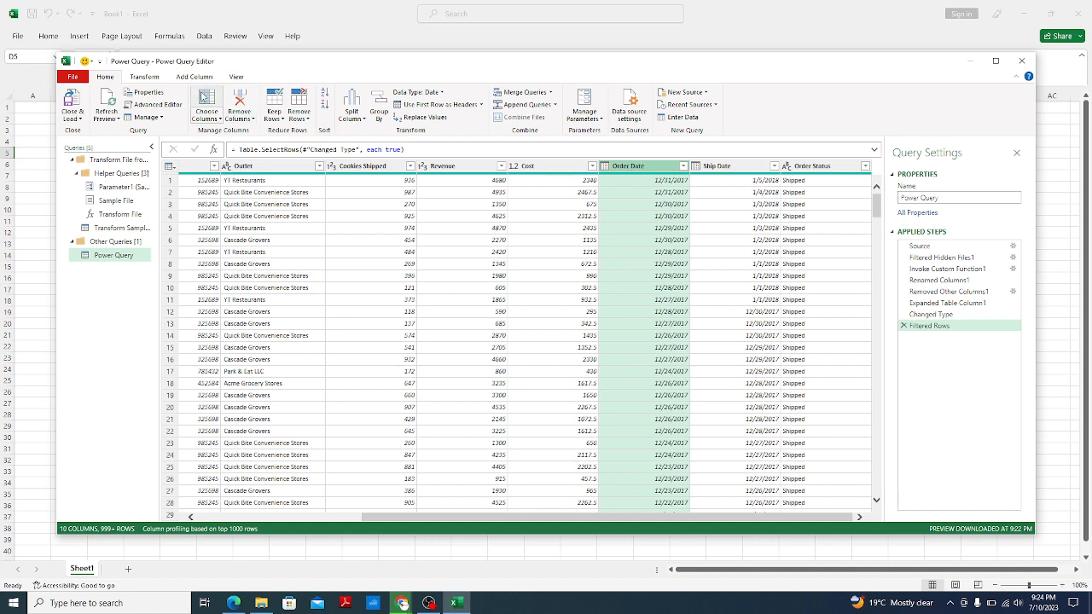
{"action": "left_click", "coordinate": [183, 82]}
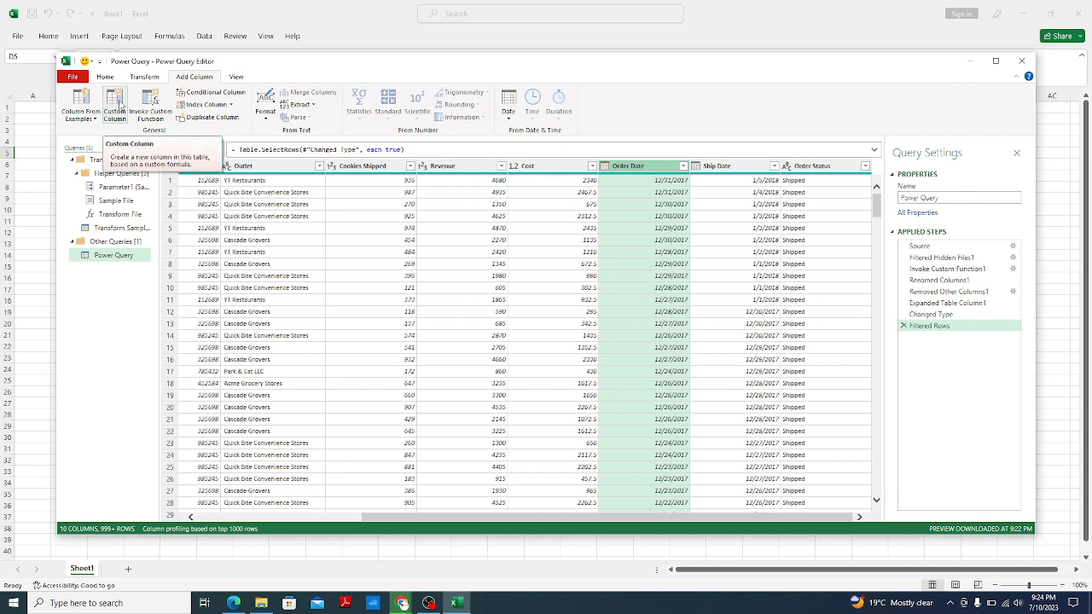
{"action": "left_click", "coordinate": [120, 104]}
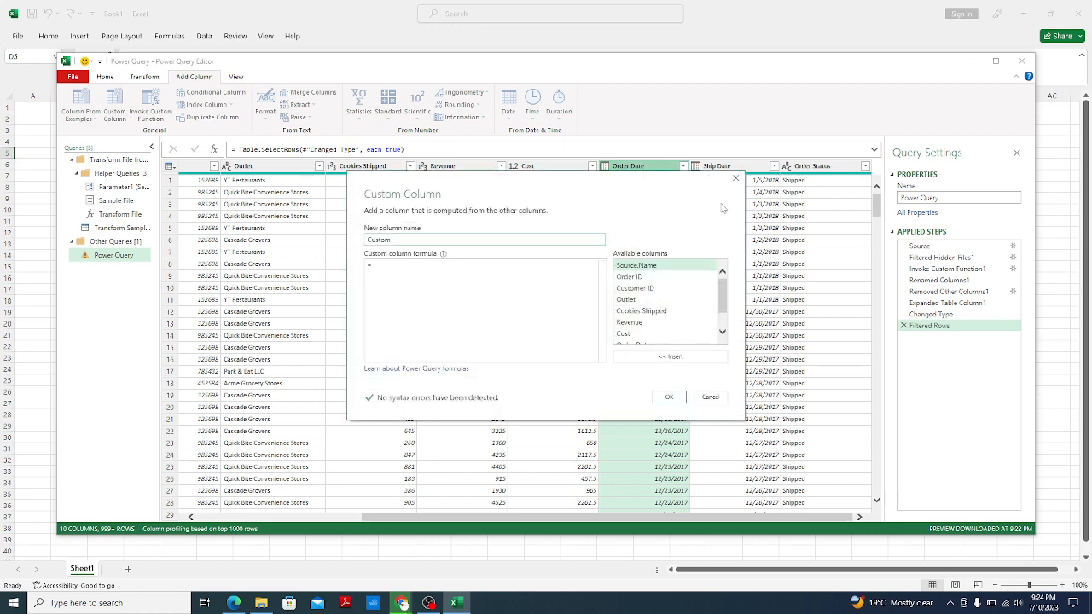
{"action": "left_click", "coordinate": [736, 179]}
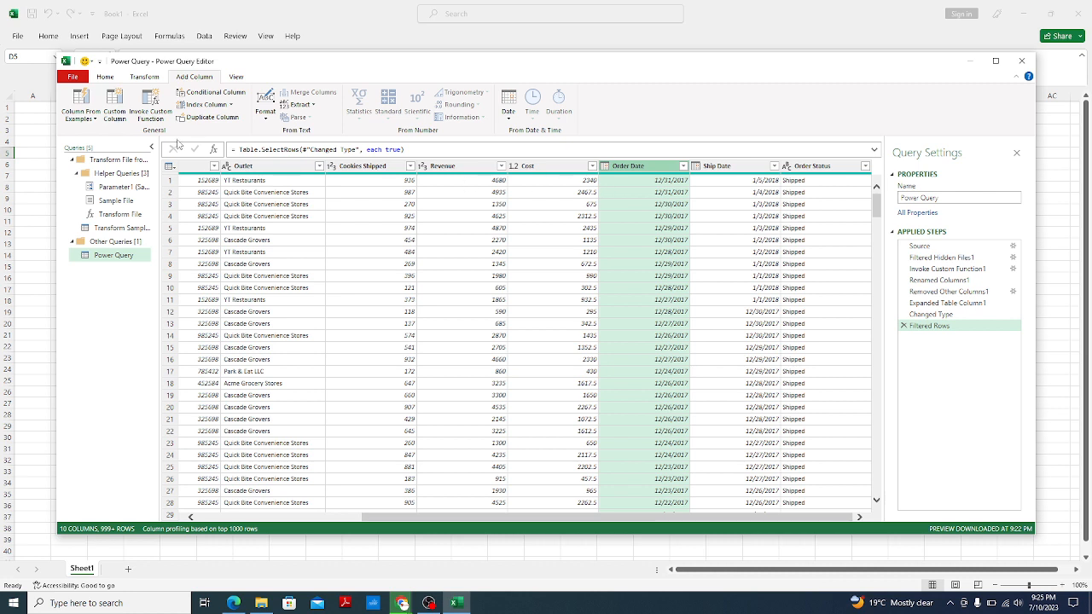
Start a new custom column in the combined query and name it Profit made
{"action": "left_click", "coordinate": [116, 112]}
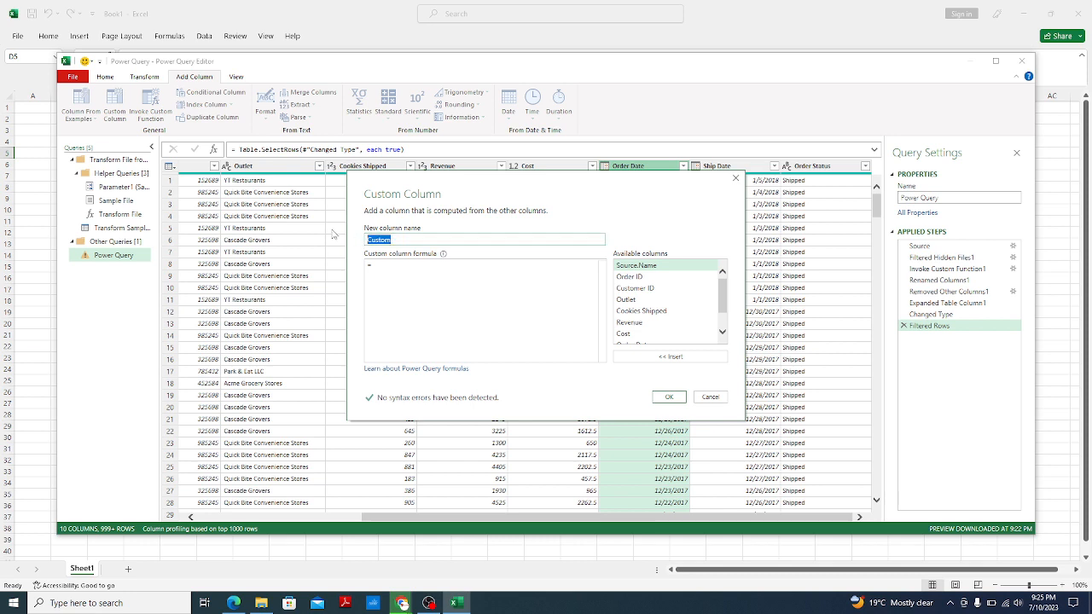
{"action": "type", "text": "Profit made"}
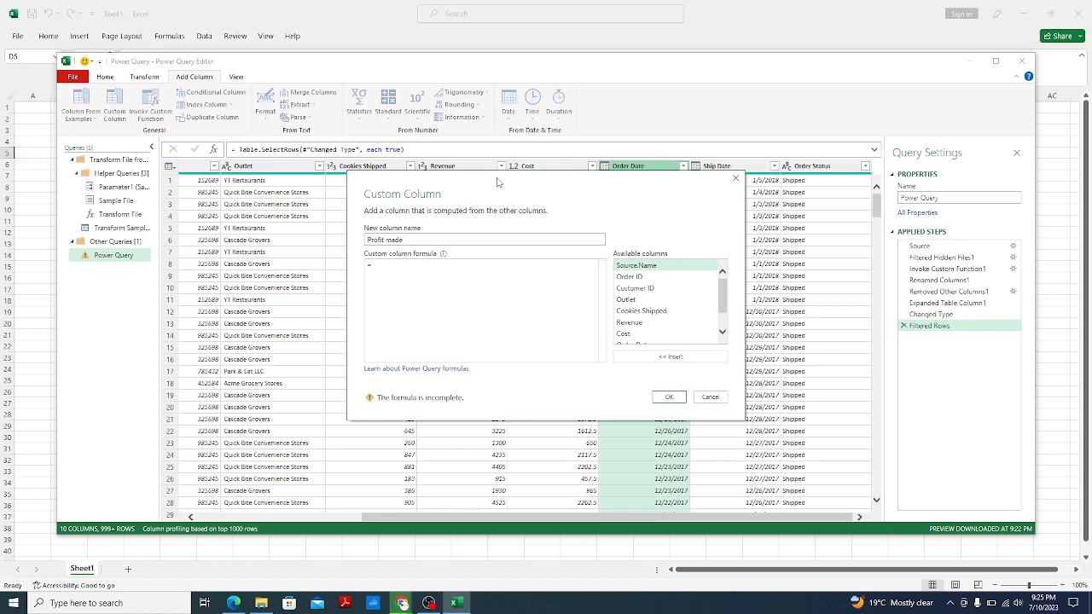
{"action": "left_click_drag", "start_coordinate": [500, 184], "coordinate": [503, 205]}
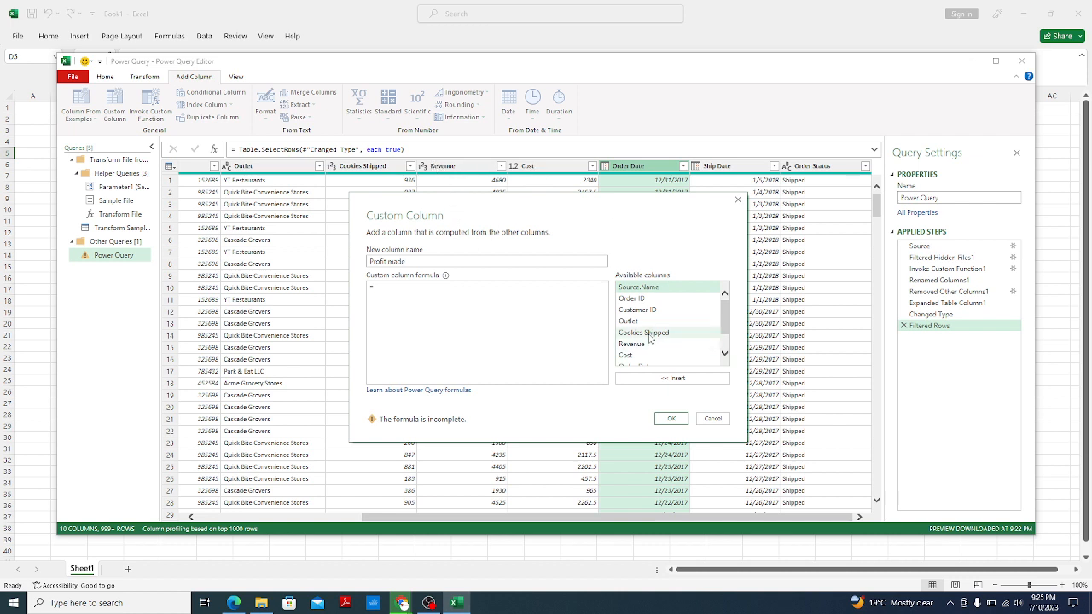
Define the Profit made column with the formula [Revenue]-[Cost] and add it to the query
{"action": "scroll", "coordinate": [653, 345], "scroll_direction": "down", "scroll_amount": 2}
{"action": "scroll", "coordinate": [652, 347], "scroll_direction": "up", "scroll_amount": 1}
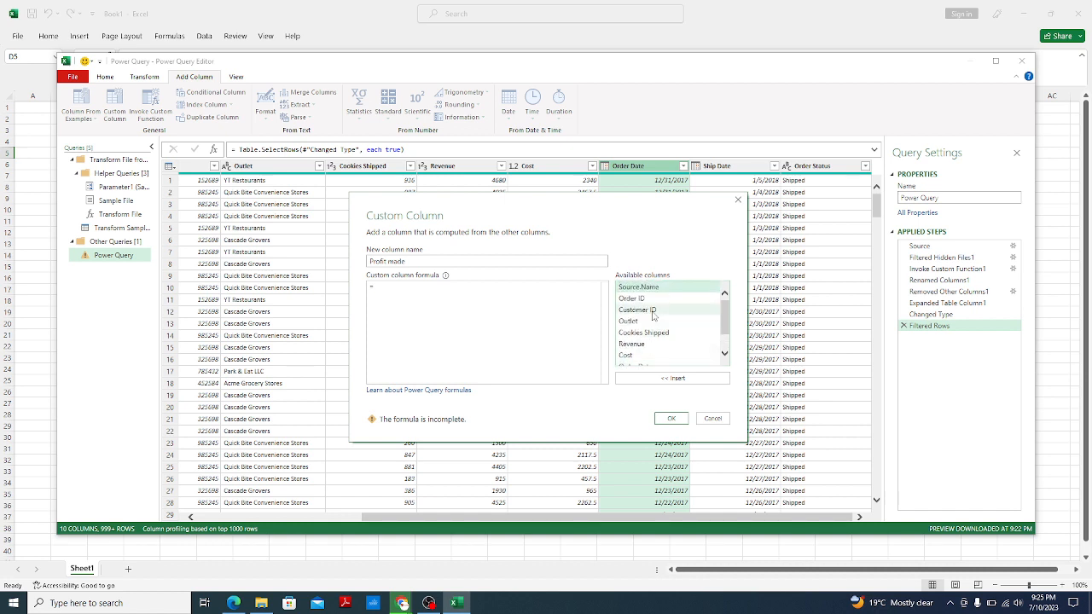
{"action": "scroll", "coordinate": [651, 333], "scroll_direction": "down", "scroll_amount": 1}
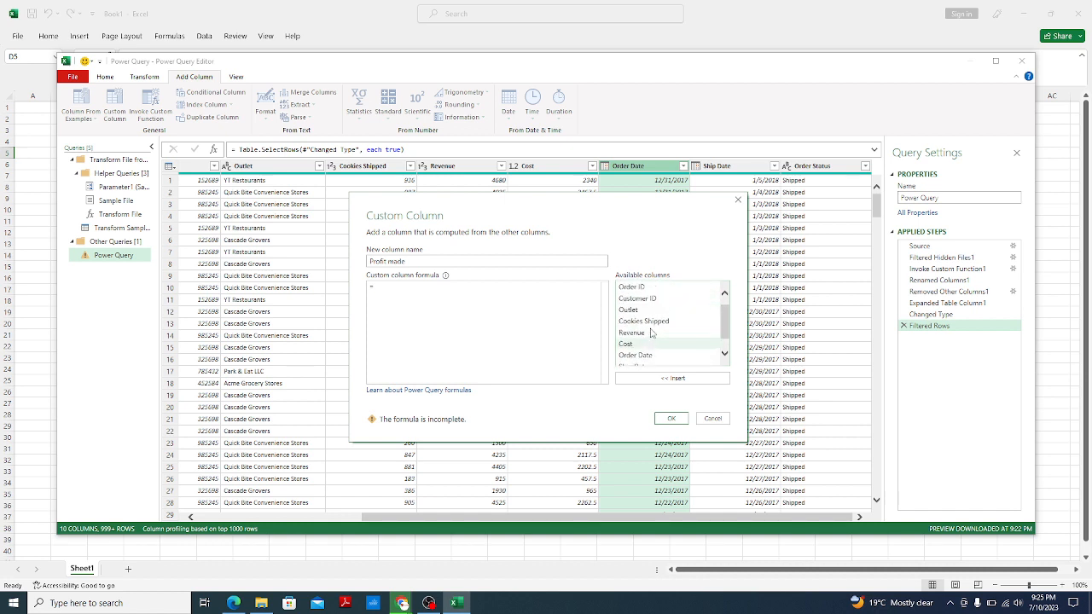
{"action": "scroll", "coordinate": [651, 333], "scroll_direction": "up", "scroll_amount": 1}
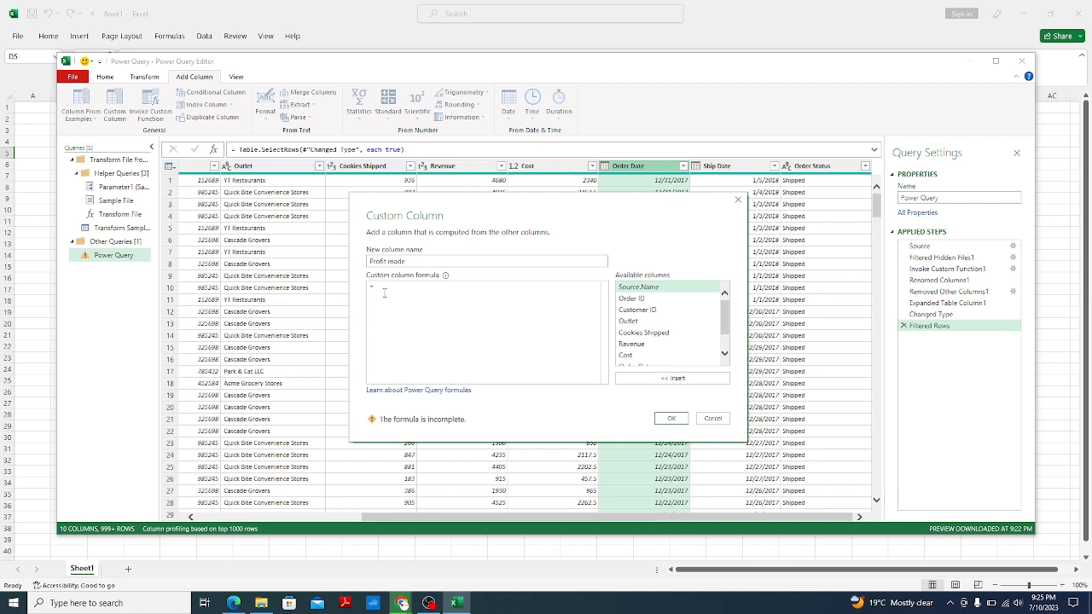
{"action": "scroll", "coordinate": [635, 324], "scroll_direction": "down", "scroll_amount": 2}
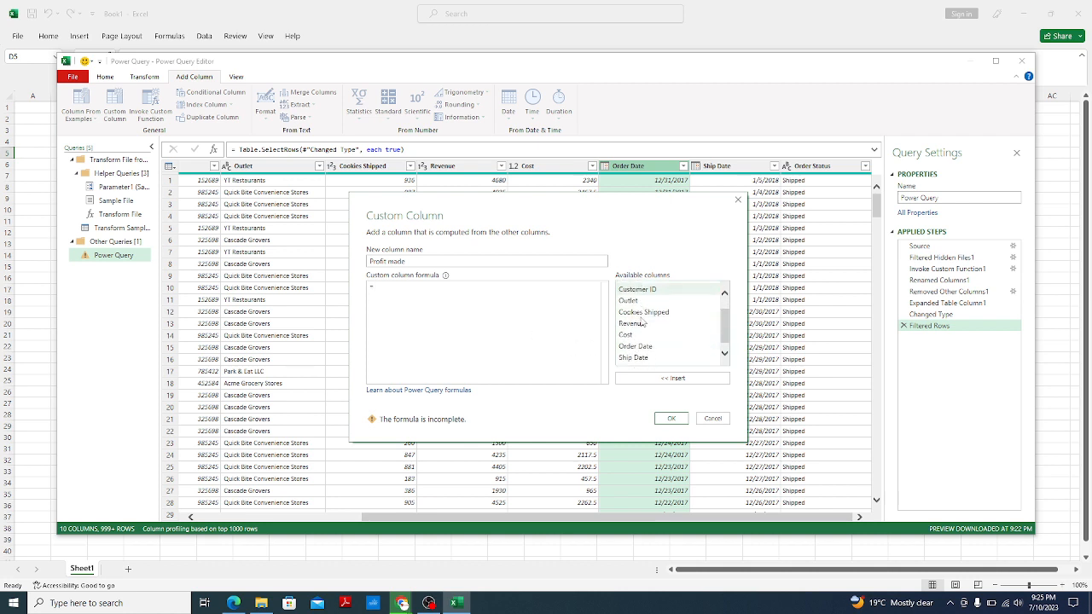
{"action": "left_click", "coordinate": [634, 320]}
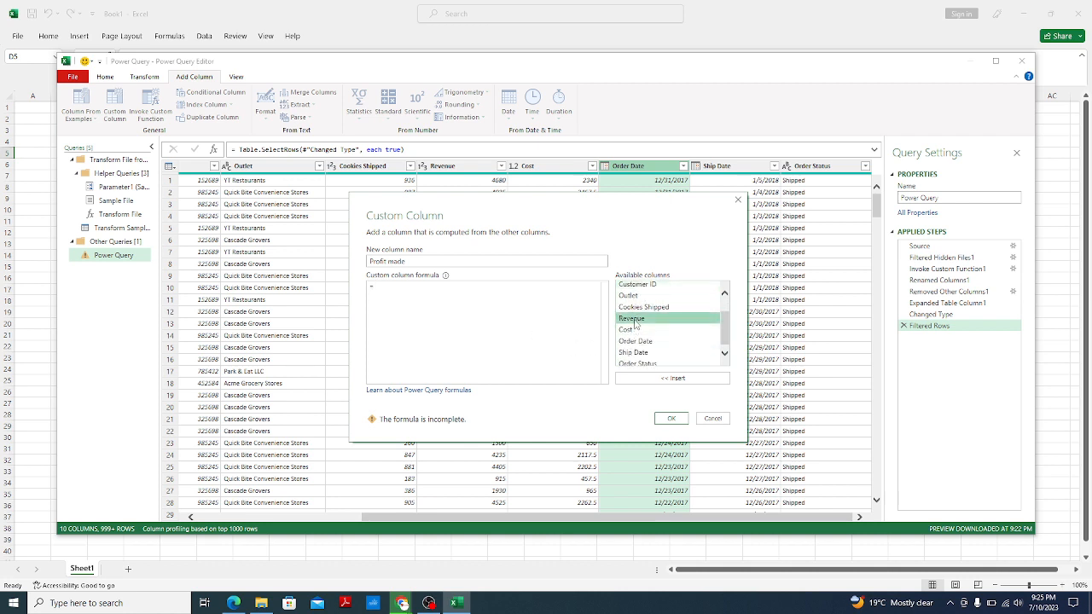
{"action": "double_click", "coordinate": [634, 320]}
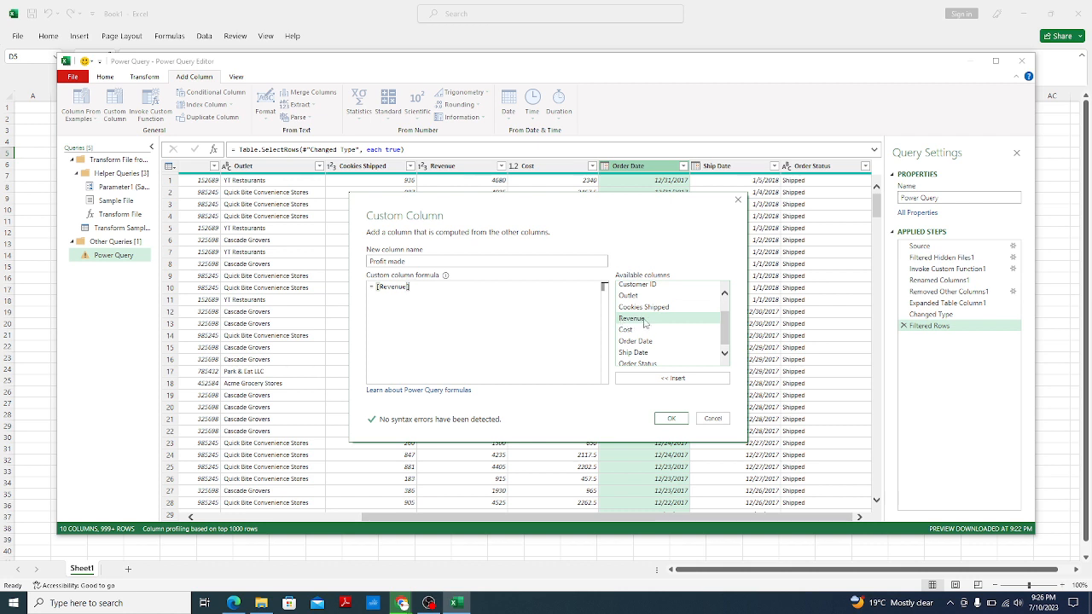
{"action": "type", "text": "-"}
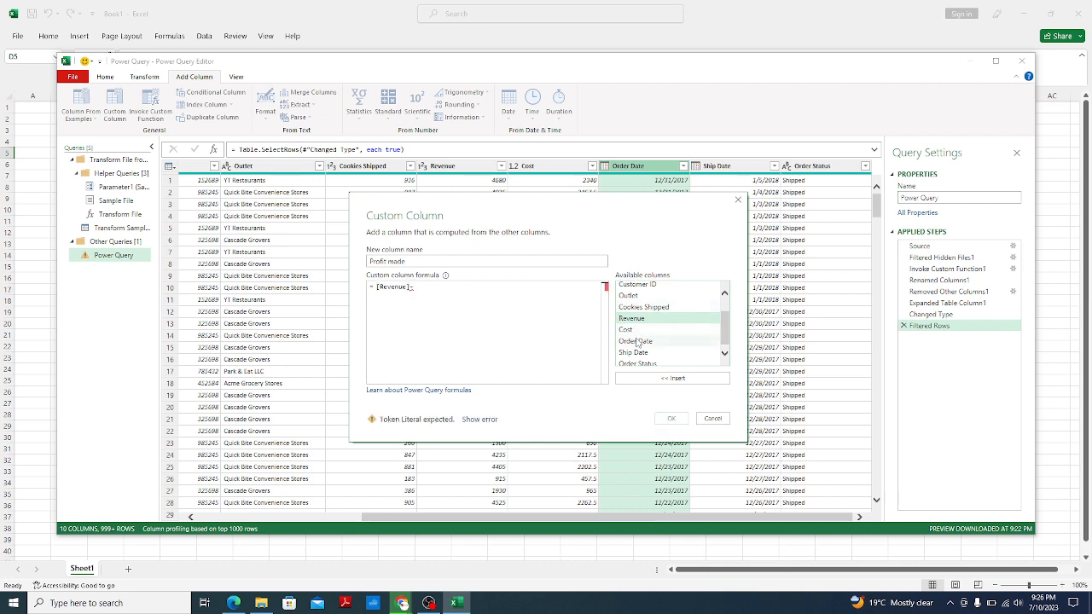
{"action": "double_click", "coordinate": [628, 330]}
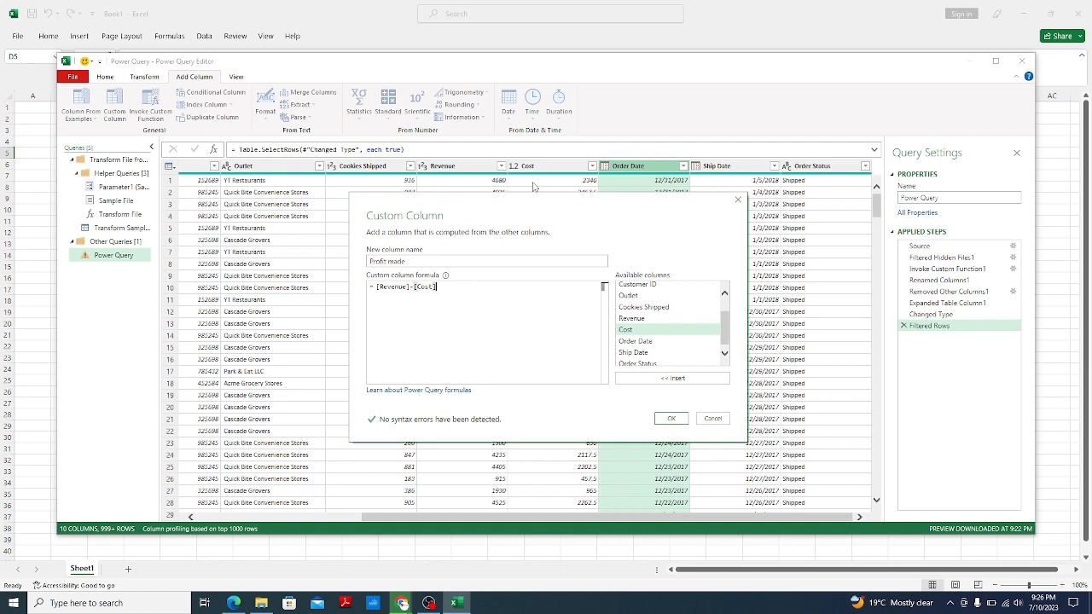
{"action": "left_click", "coordinate": [673, 419]}
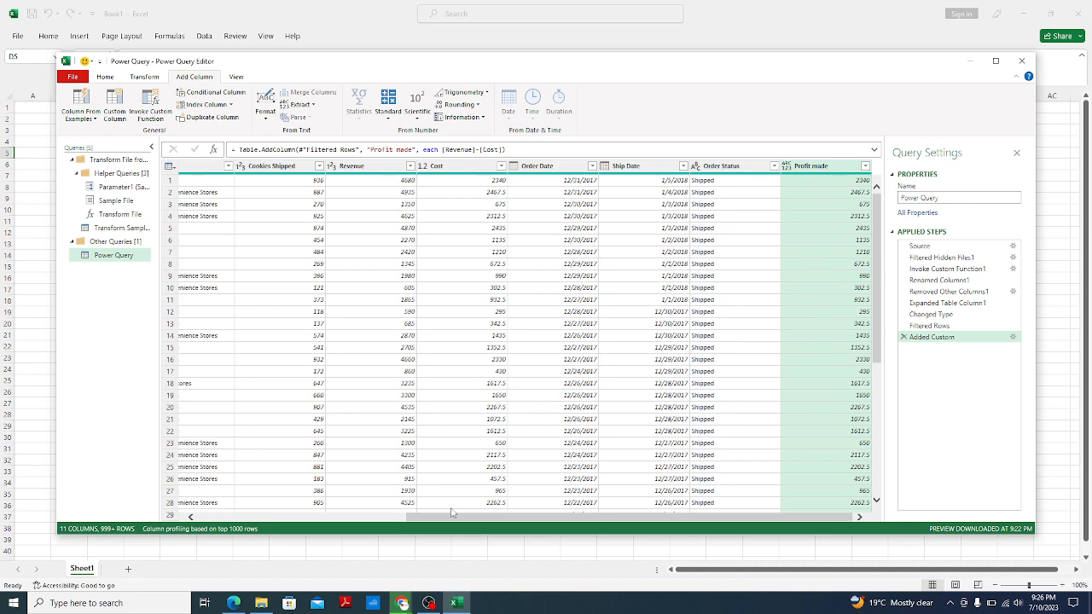
Add a column that extracts the year from the Order Date column and look through its rows
{"action": "left_click_drag", "start_coordinate": [453, 517], "coordinate": [509, 520]}
{"action": "left_click", "coordinate": [545, 170]}
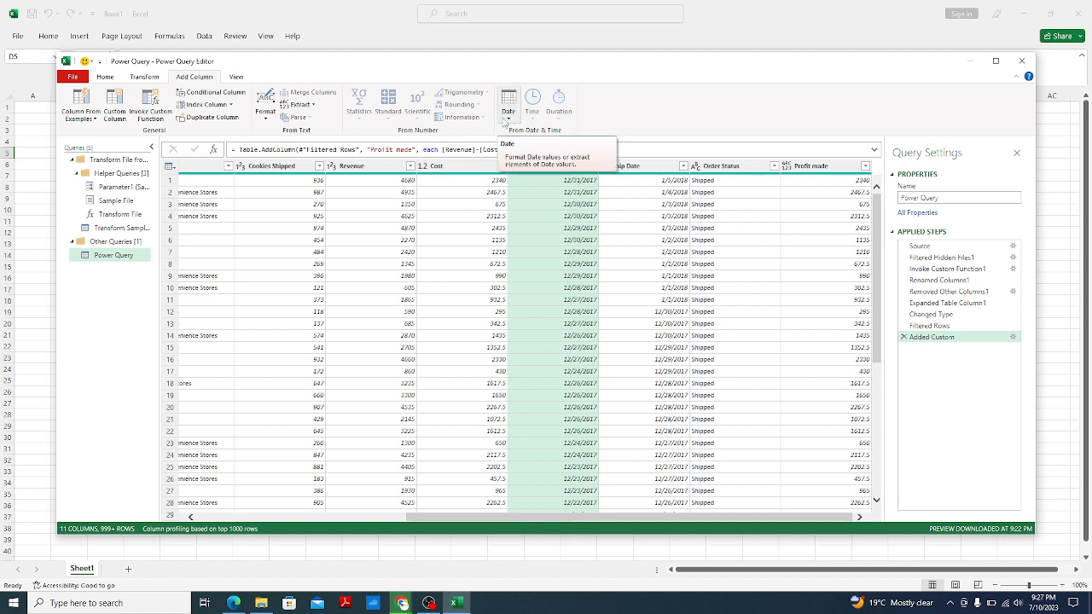
{"action": "left_click", "coordinate": [504, 122]}
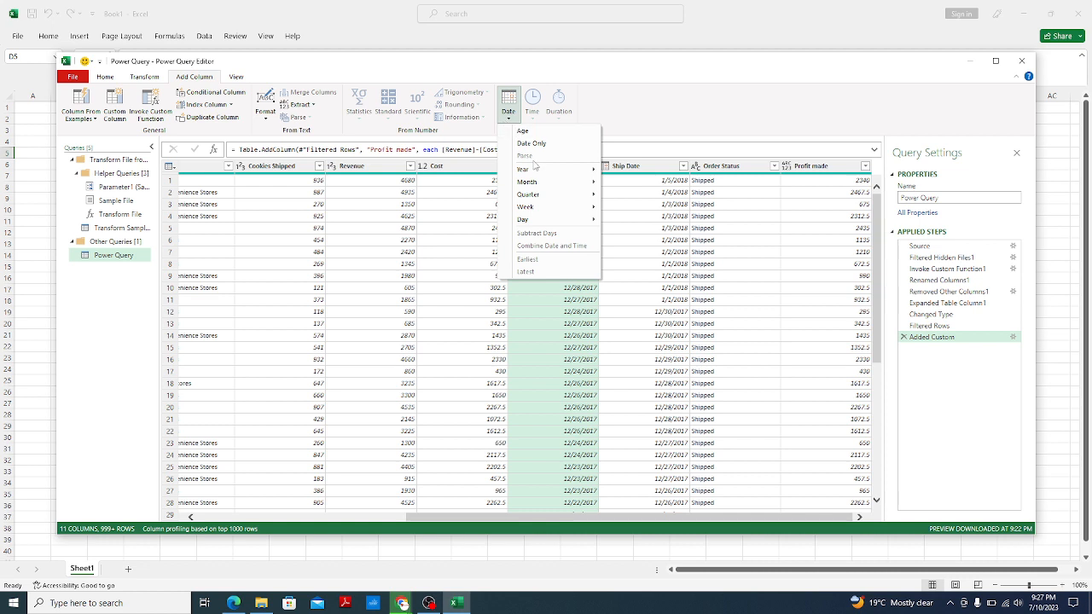
{"action": "mouse_move", "coordinate": [536, 170]}
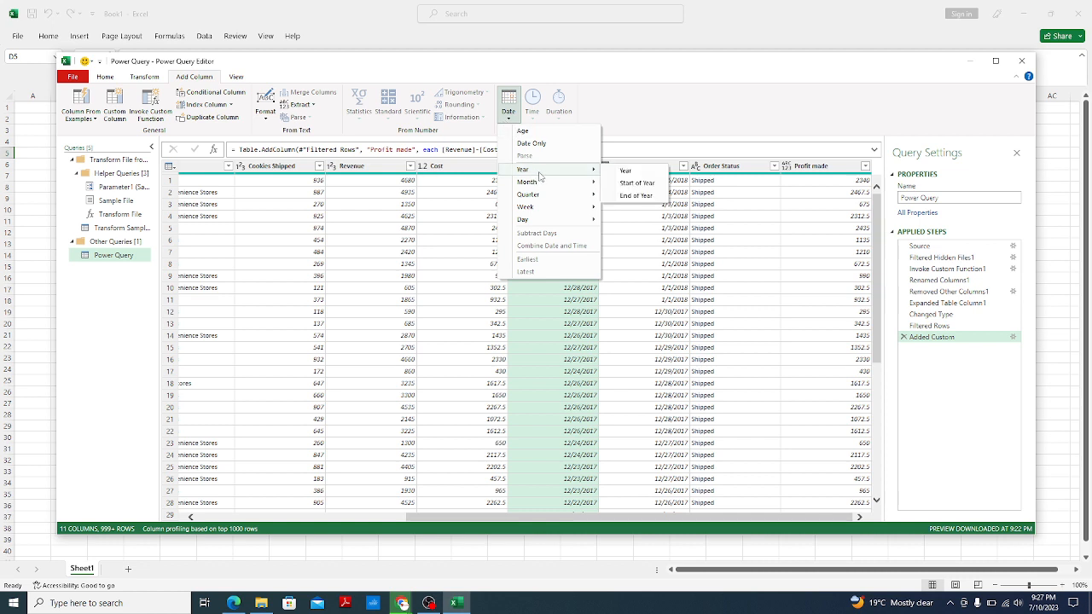
{"action": "left_click", "coordinate": [637, 173]}
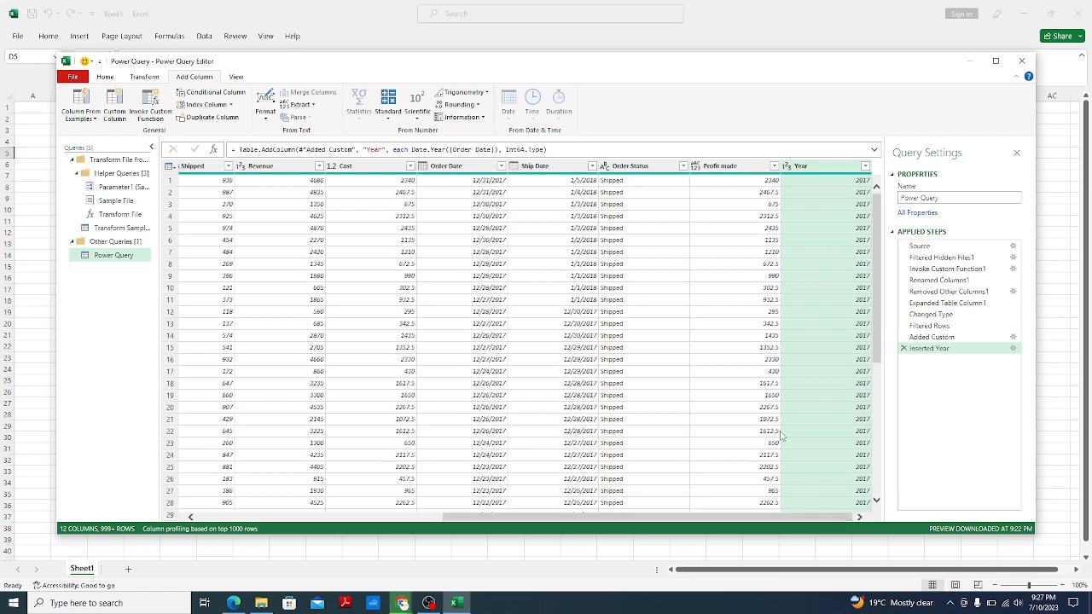
{"action": "scroll", "coordinate": [780, 393], "scroll_direction": "down", "scroll_amount": 10}
{"action": "scroll", "coordinate": [796, 442], "scroll_direction": "up", "scroll_amount": 10}
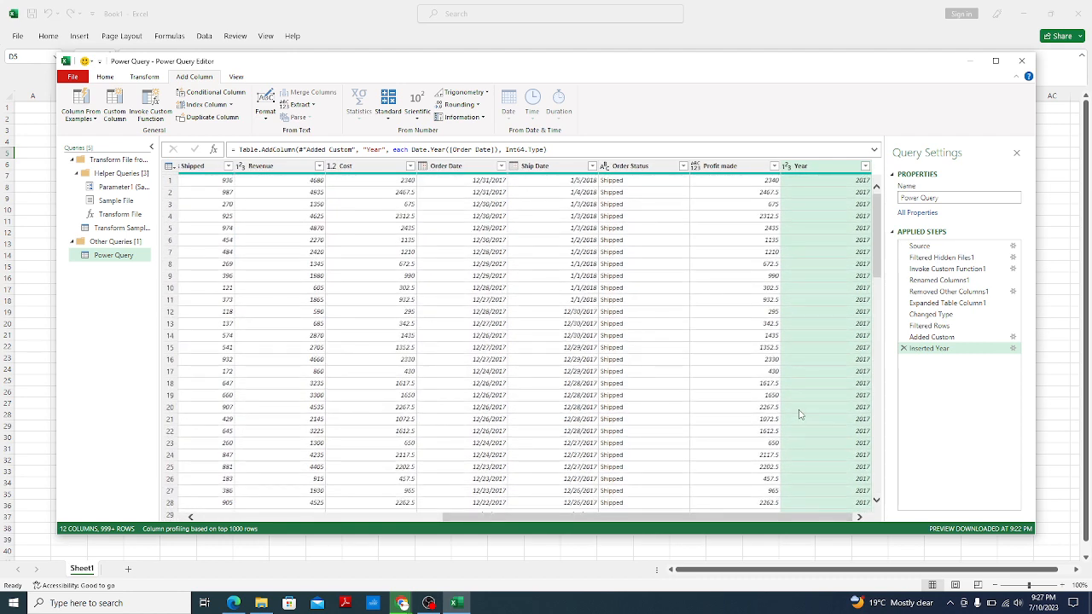
Add a column that extracts the month number from the Order Date column
{"action": "left_click", "coordinate": [465, 167]}
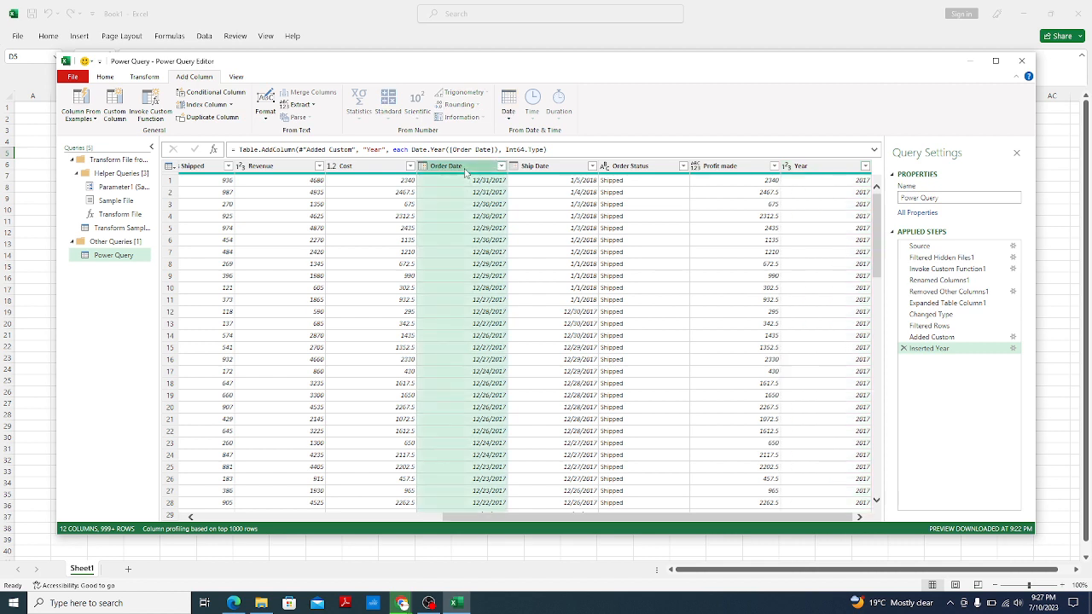
{"action": "left_click", "coordinate": [509, 118]}
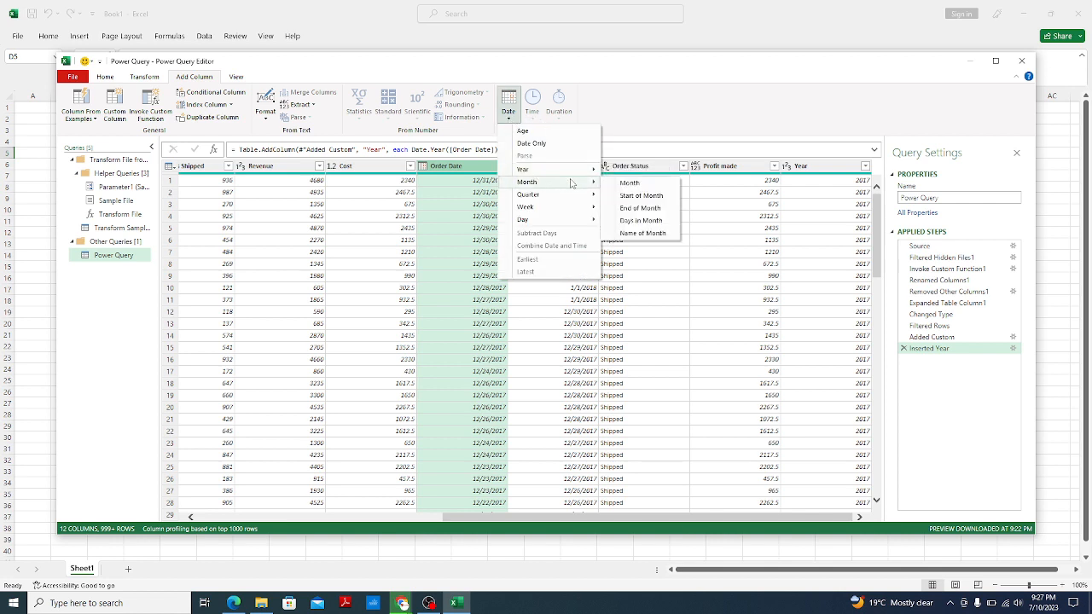
{"action": "left_click", "coordinate": [646, 184]}
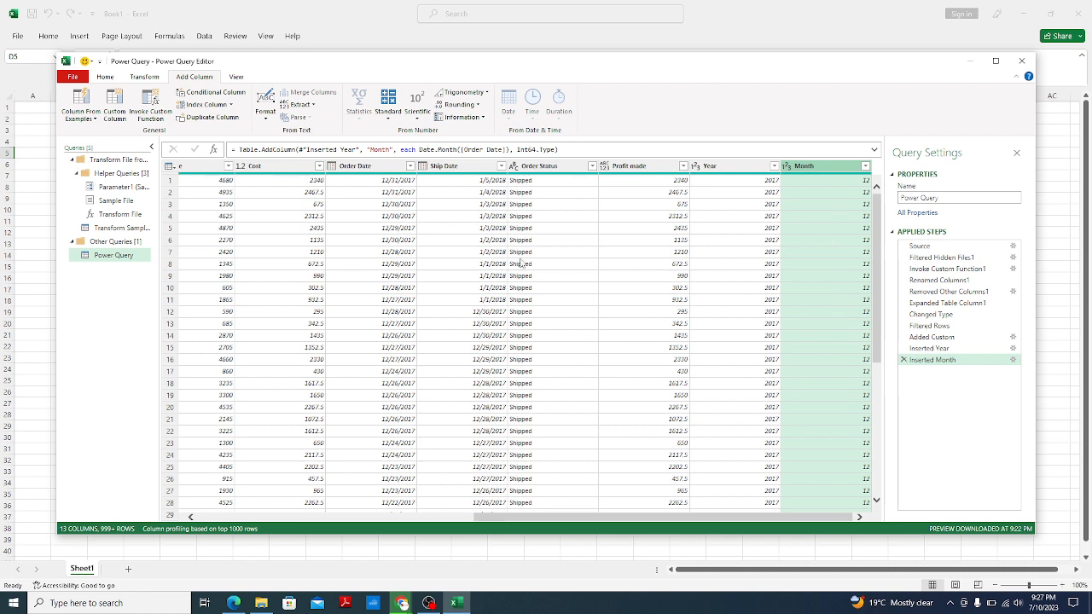
Add a column that extracts the quarter of the year from the Order Date column
{"action": "left_click", "coordinate": [375, 167]}
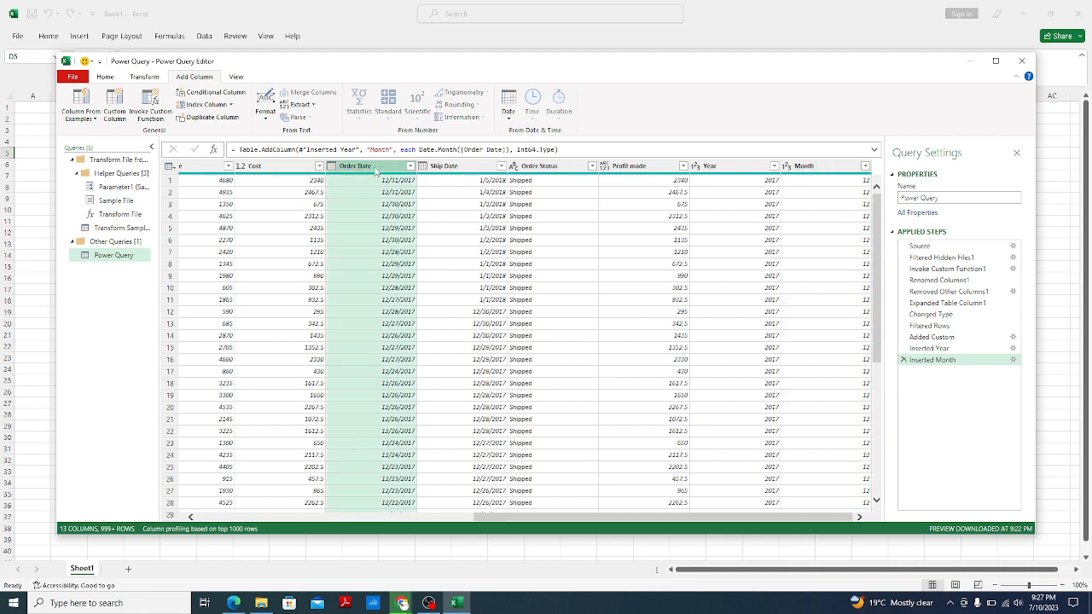
{"action": "left_click", "coordinate": [508, 115]}
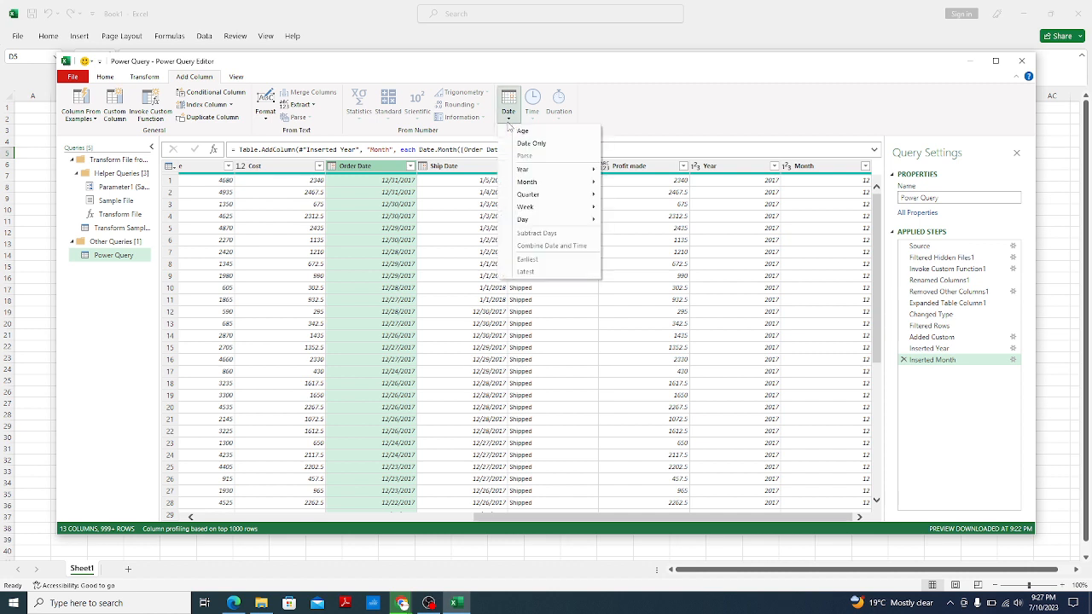
{"action": "mouse_move", "coordinate": [530, 202]}
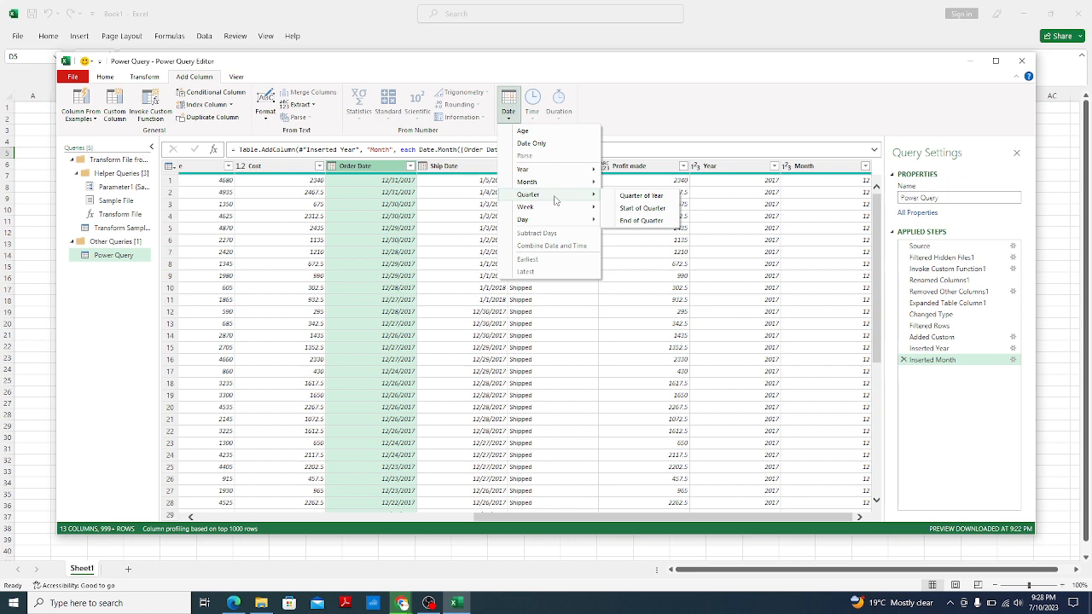
{"action": "left_click", "coordinate": [640, 200]}
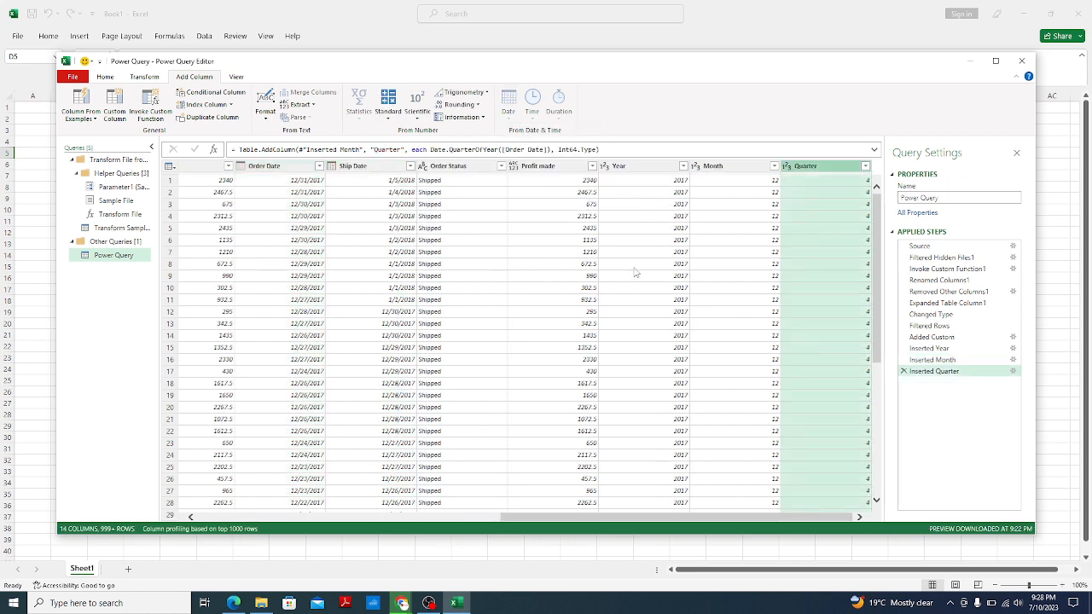
{"action": "left_click", "coordinate": [486, 517]}
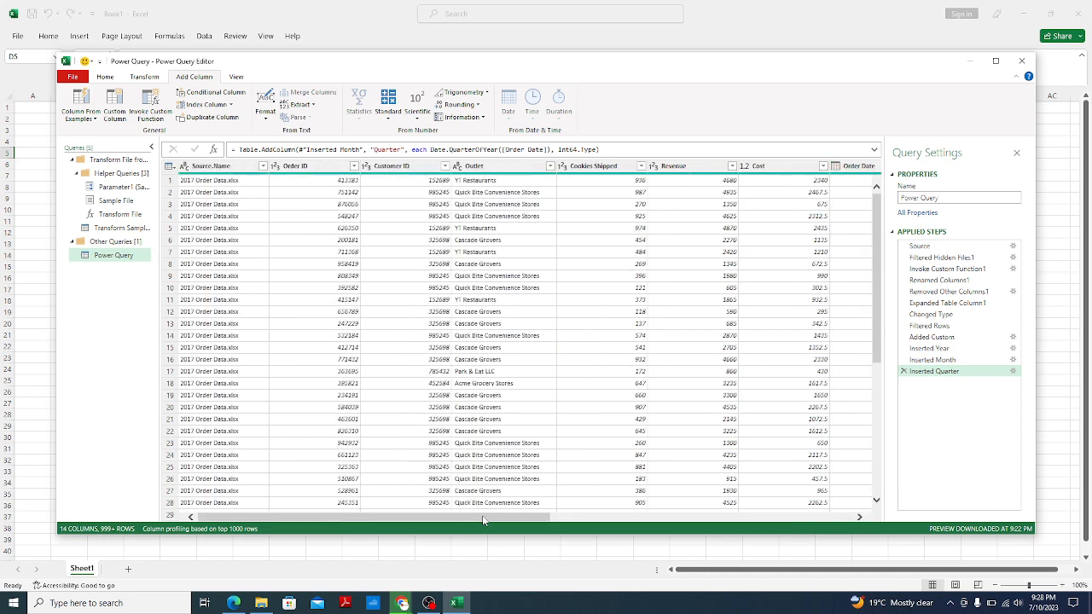
{"action": "left_click_drag", "start_coordinate": [550, 520], "coordinate": [851, 524]}
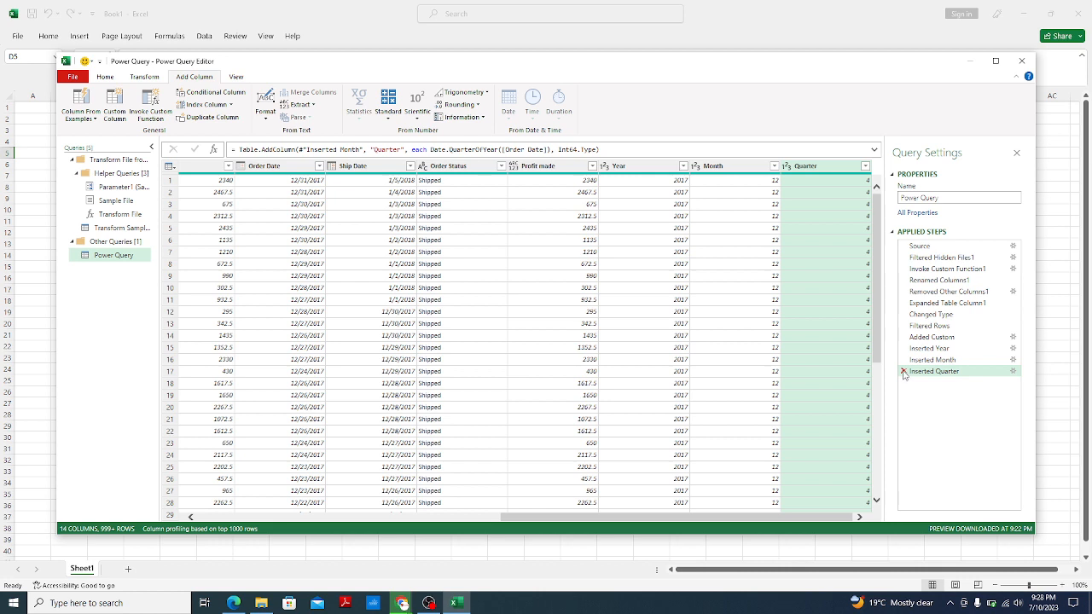
{"action": "right_click", "coordinate": [833, 171]}
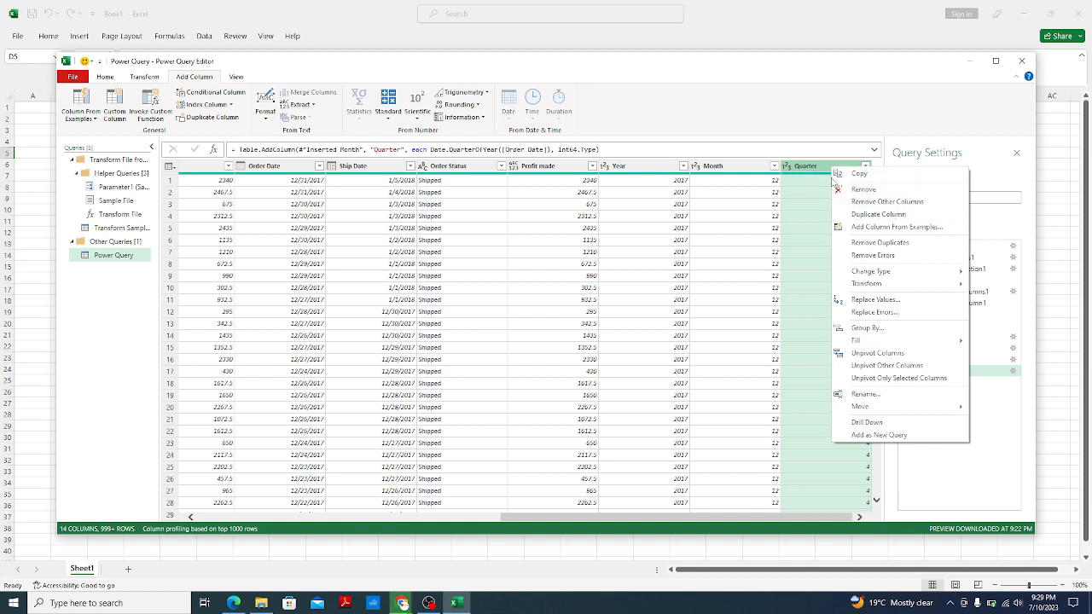
{"action": "left_click", "coordinate": [805, 167]}
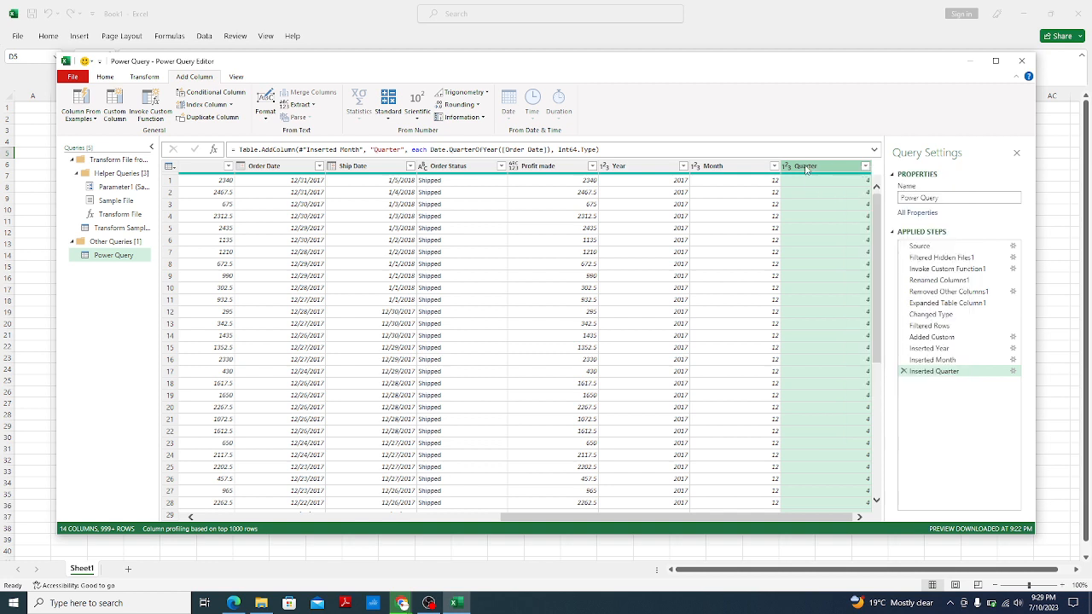
Remove the Inserted Quarter step, add the quarter of the year from the Order Date column again and look through its rows
{"action": "left_click", "coordinate": [903, 371]}
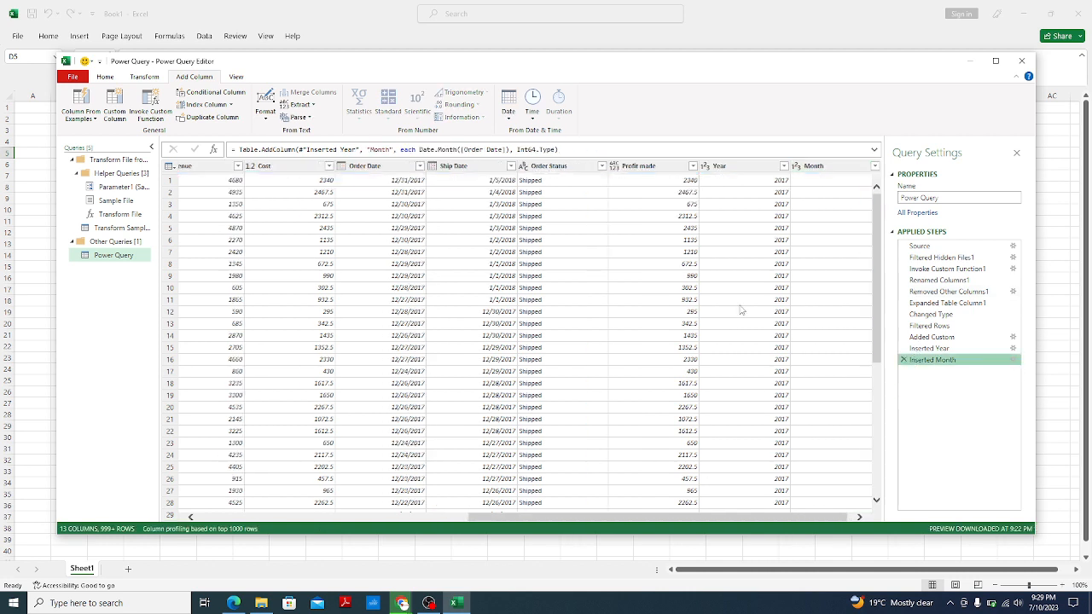
{"action": "left_click_drag", "start_coordinate": [810, 519], "coordinate": [871, 520]}
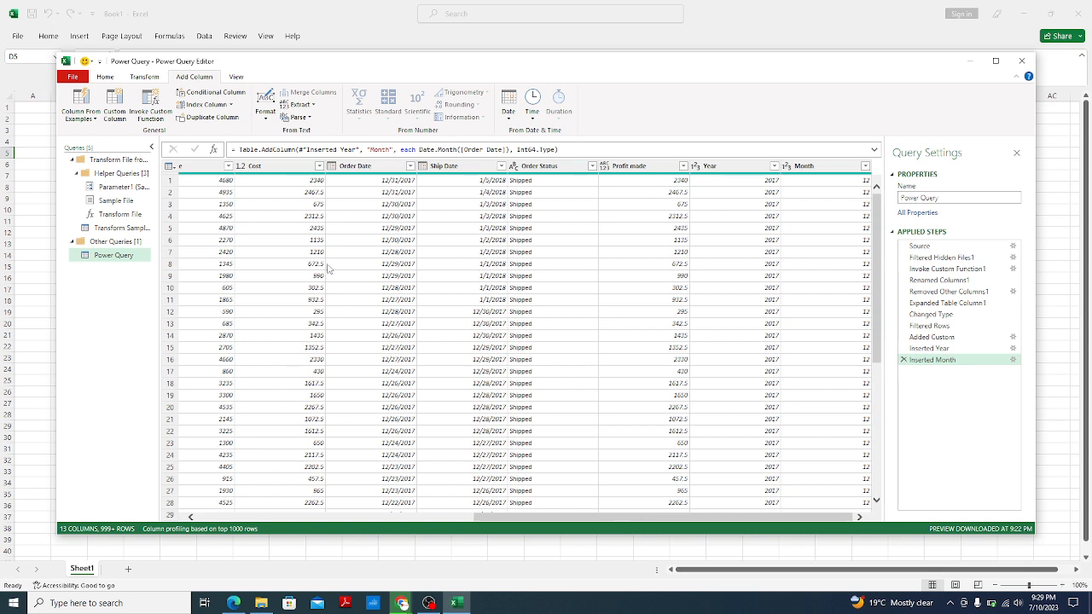
{"action": "left_click", "coordinate": [387, 169]}
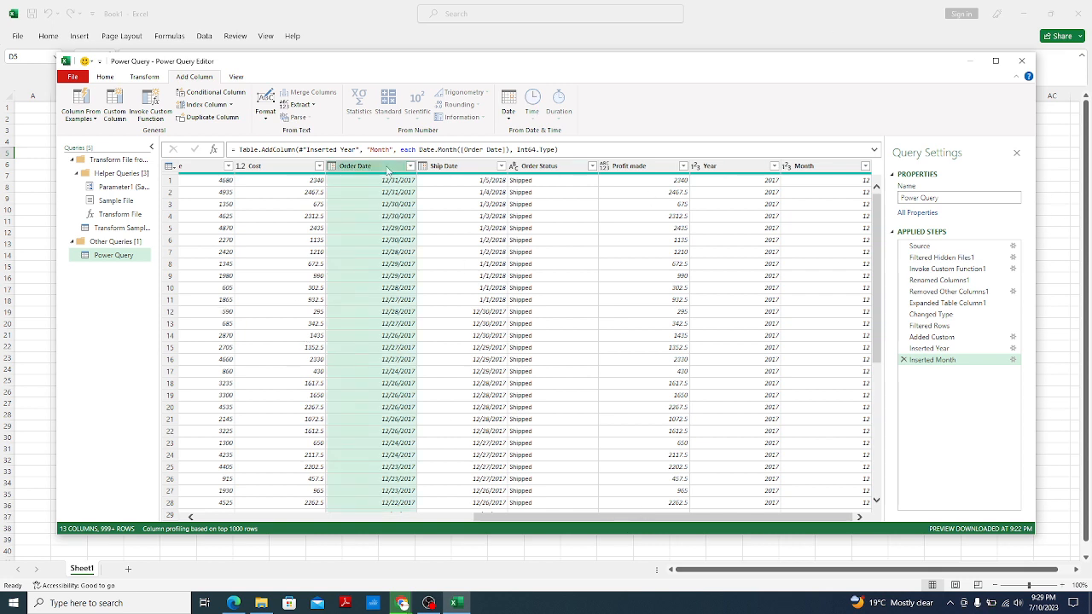
{"action": "left_click", "coordinate": [509, 109]}
{"action": "mouse_move", "coordinate": [561, 198]}
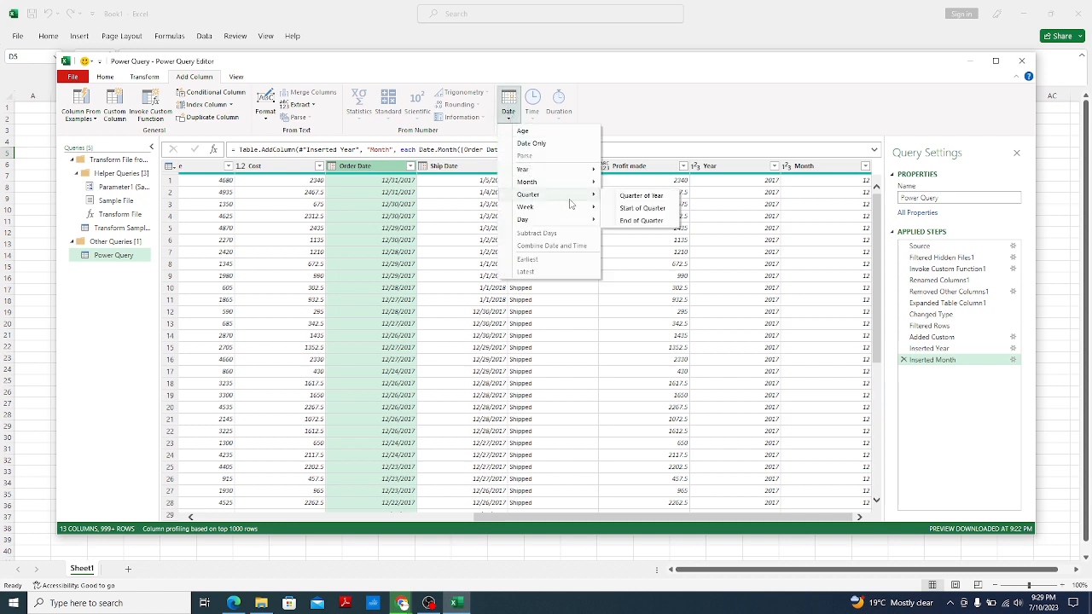
{"action": "left_click", "coordinate": [651, 198]}
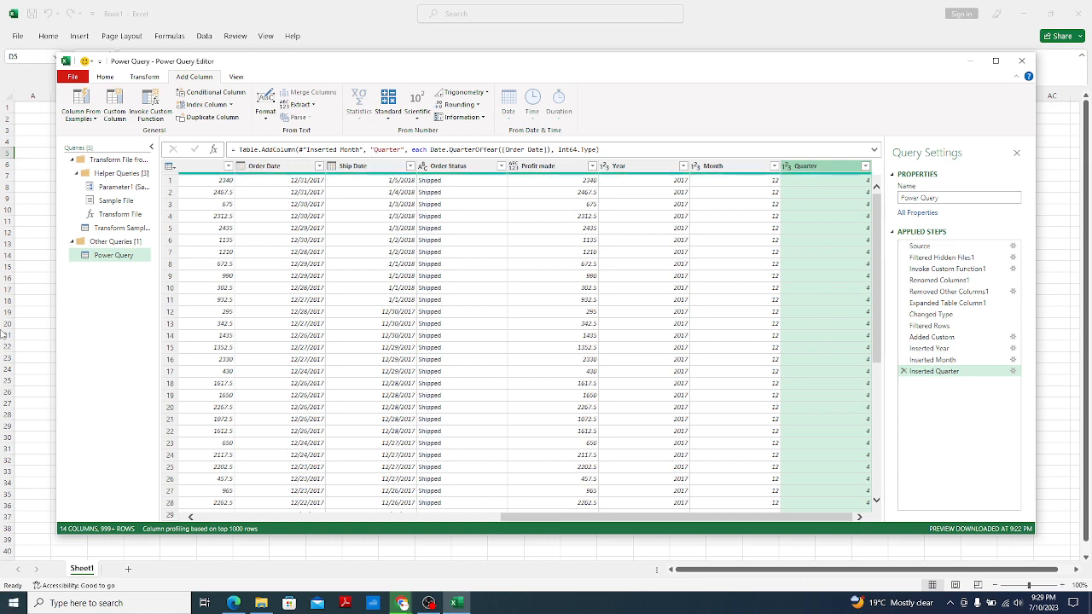
{"action": "scroll", "coordinate": [426, 298], "scroll_direction": "down", "scroll_amount": 13}
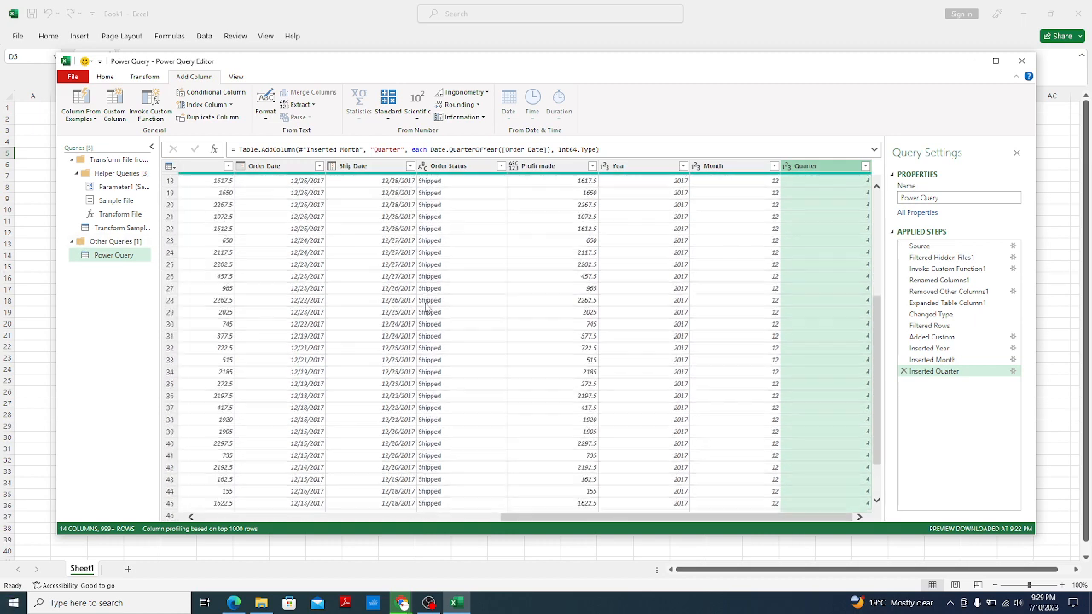
{"action": "scroll", "coordinate": [440, 315], "scroll_direction": "up", "scroll_amount": 13}
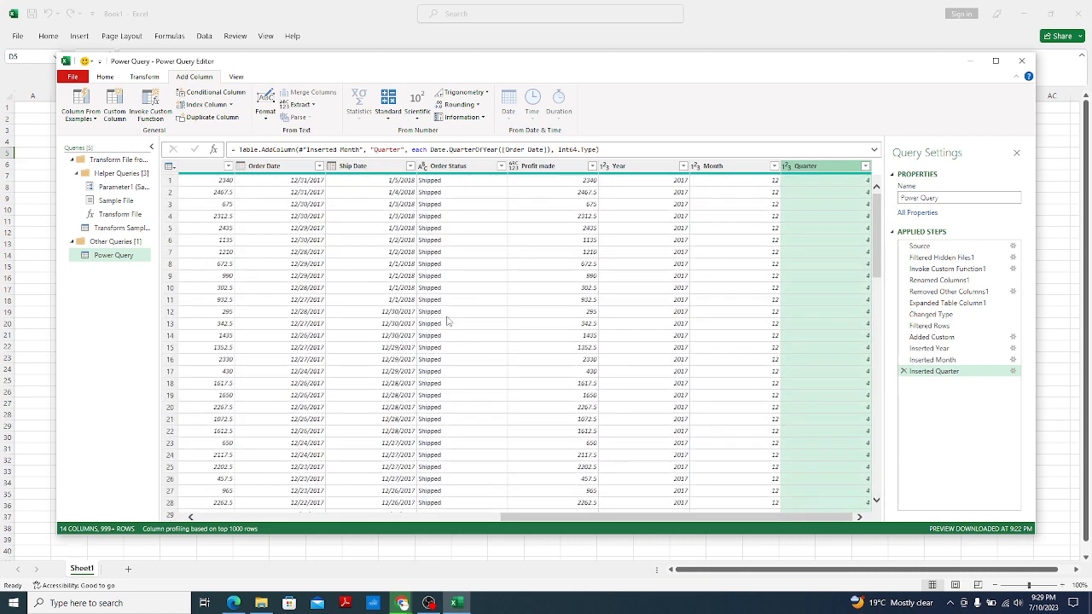
{"action": "scroll", "coordinate": [451, 323], "scroll_direction": "down", "scroll_amount": 11}
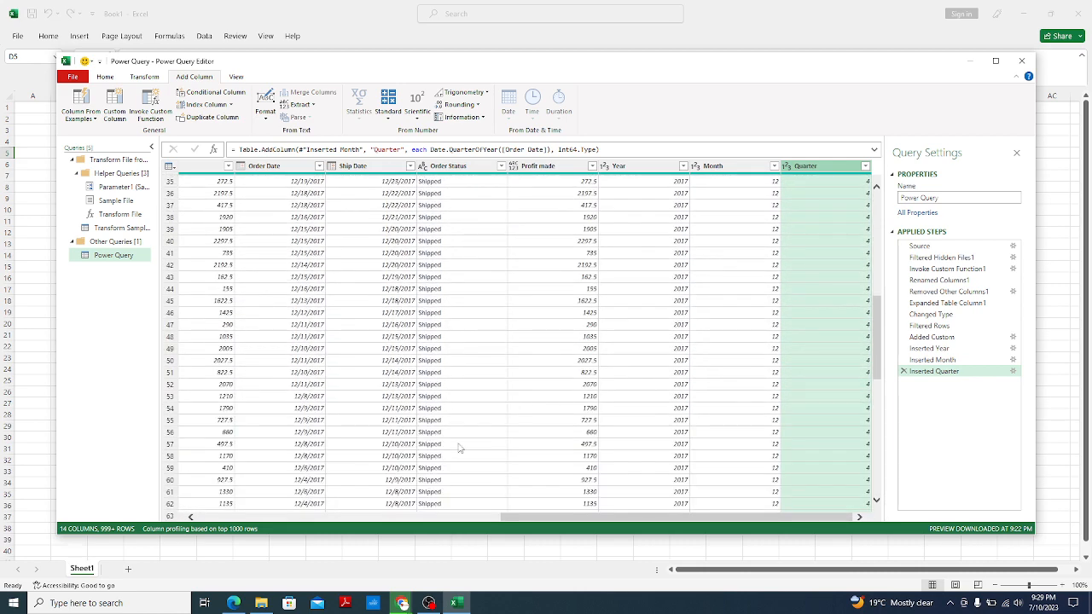
Switch to Google Meet in the browser to check the in-call messages and return to the Power Query Editor
{"action": "mouse_move", "coordinate": [402, 604]}
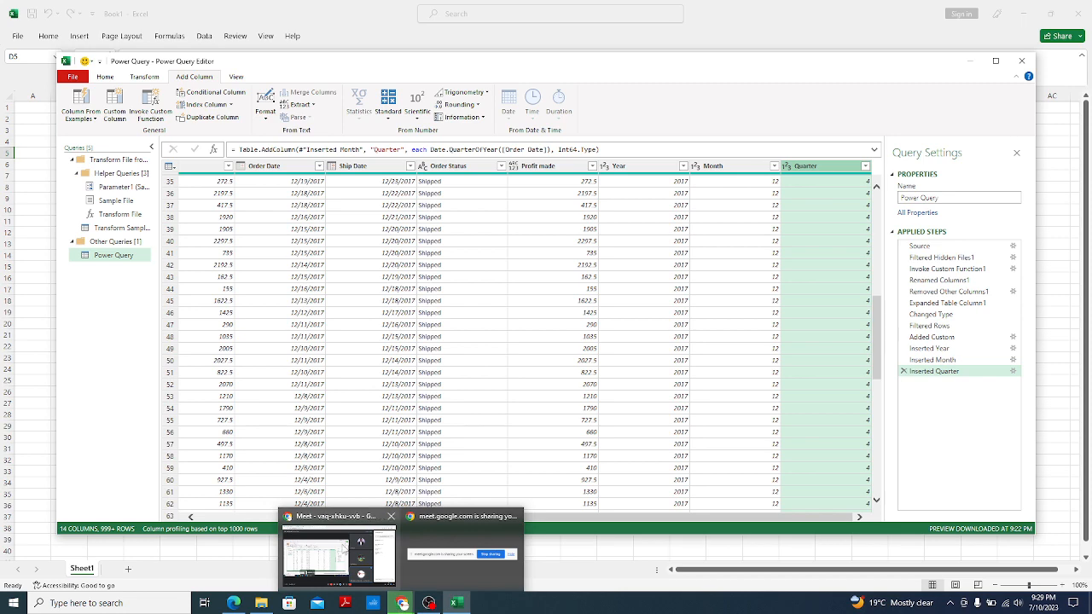
{"action": "left_click", "coordinate": [335, 559]}
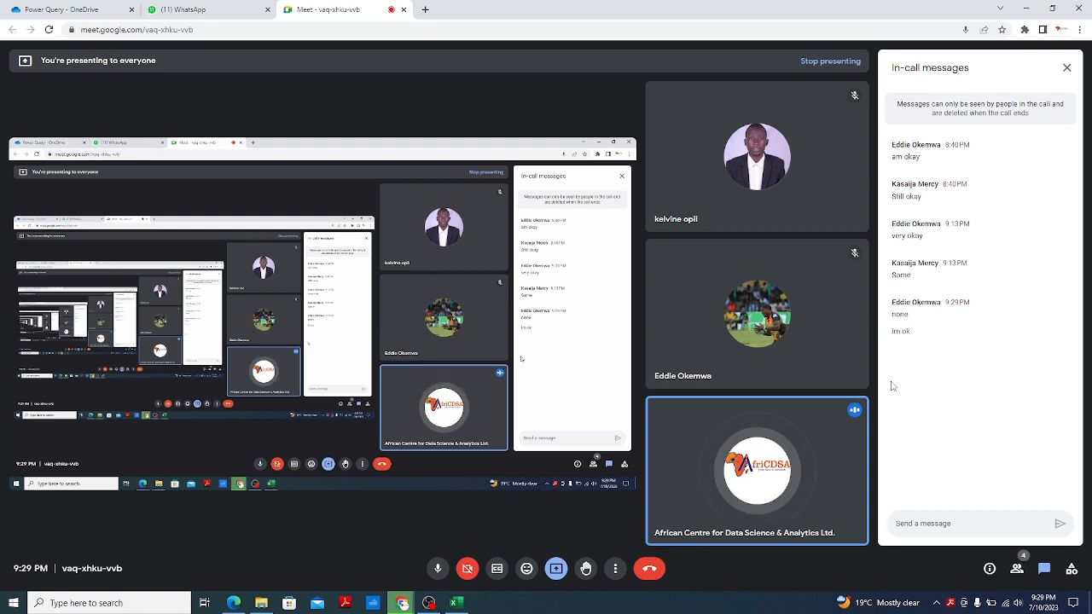
{"action": "mouse_move", "coordinate": [759, 484]}
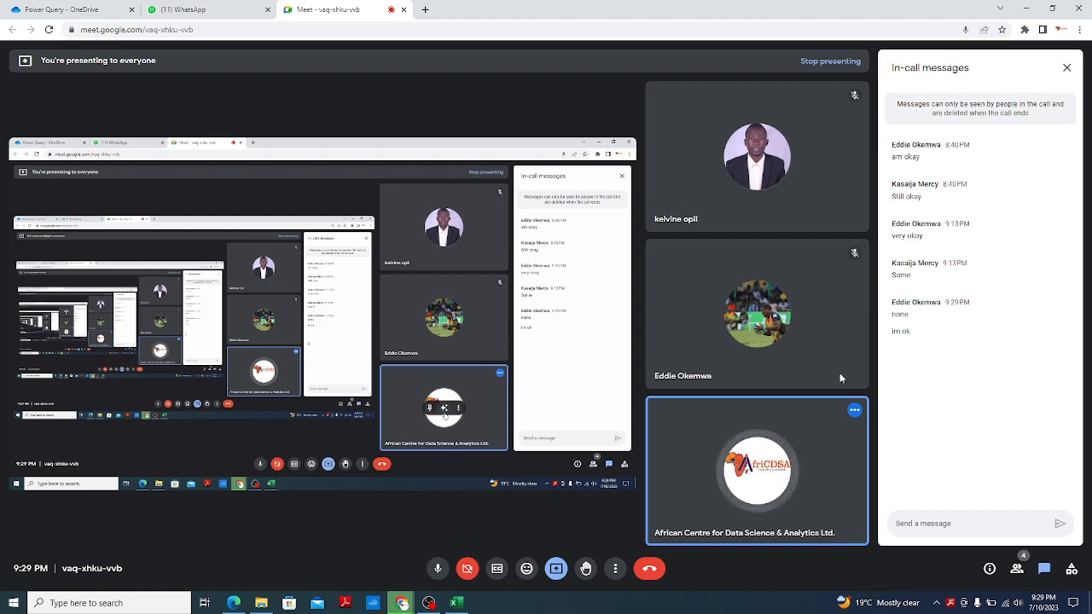
{"action": "mouse_move", "coordinate": [397, 603]}
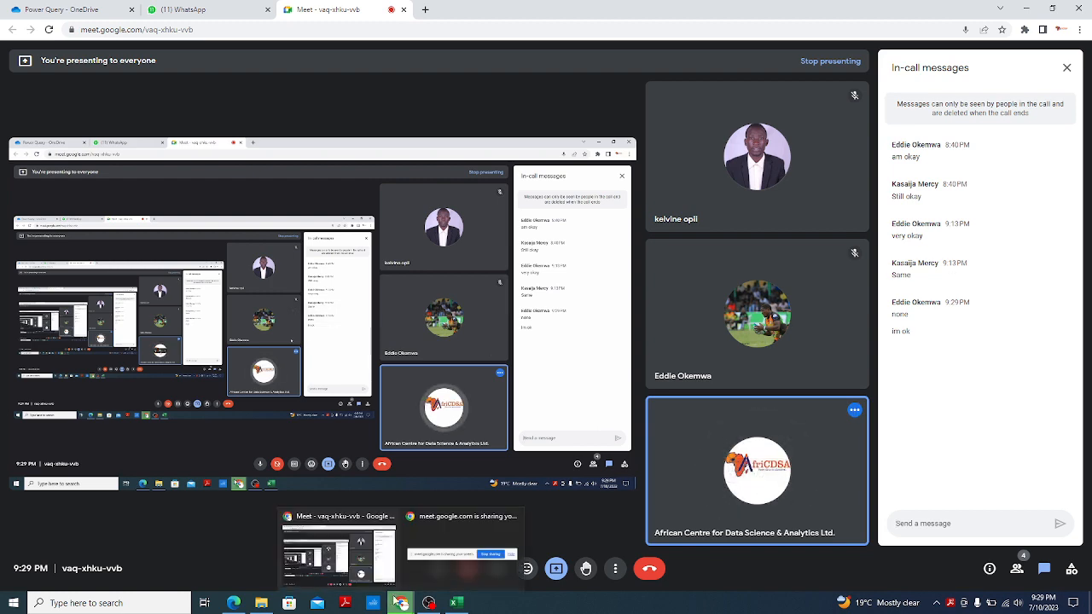
{"action": "left_click", "coordinate": [213, 10]}
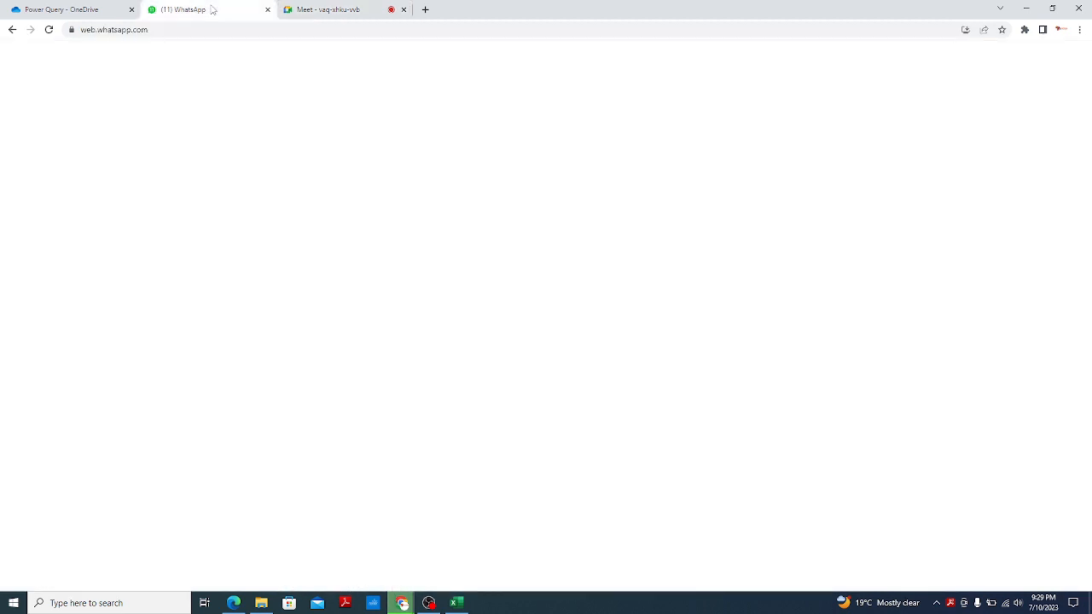
{"action": "left_click", "coordinate": [329, 9]}
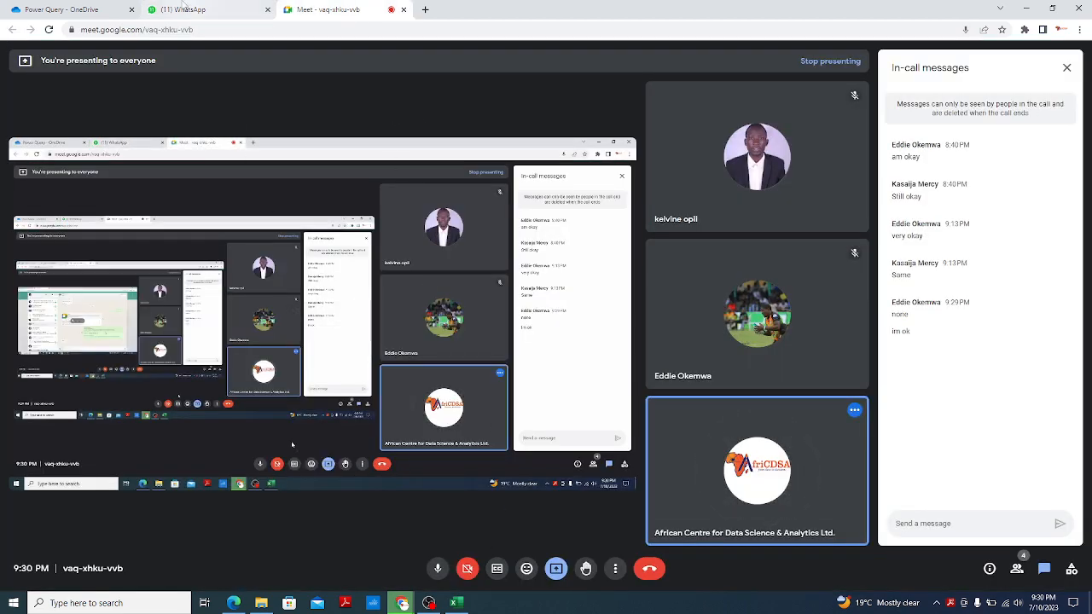
{"action": "left_click", "coordinate": [89, 9]}
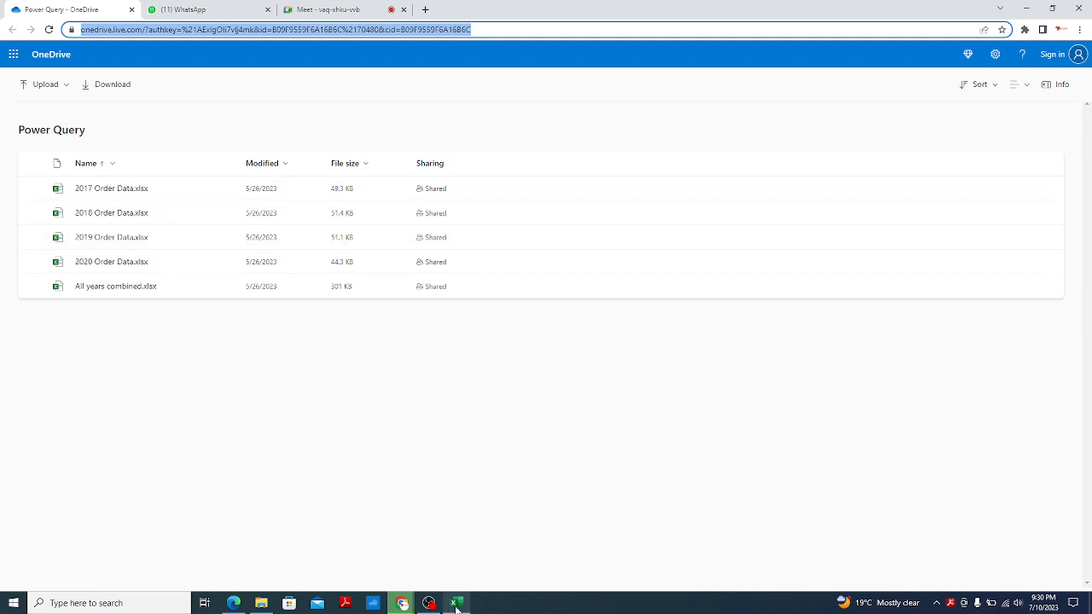
{"action": "mouse_move", "coordinate": [457, 606]}
{"action": "left_click", "coordinate": [461, 555]}
{"action": "scroll", "coordinate": [482, 300], "scroll_direction": "down", "scroll_amount": 10}
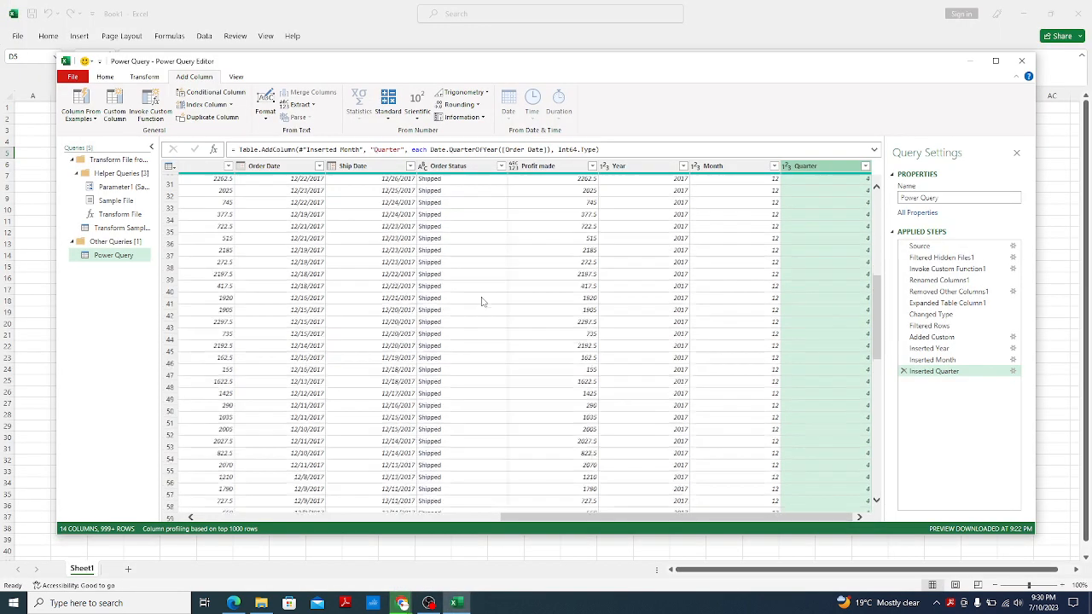
{"action": "scroll", "coordinate": [482, 300], "scroll_direction": "up", "scroll_amount": 10}
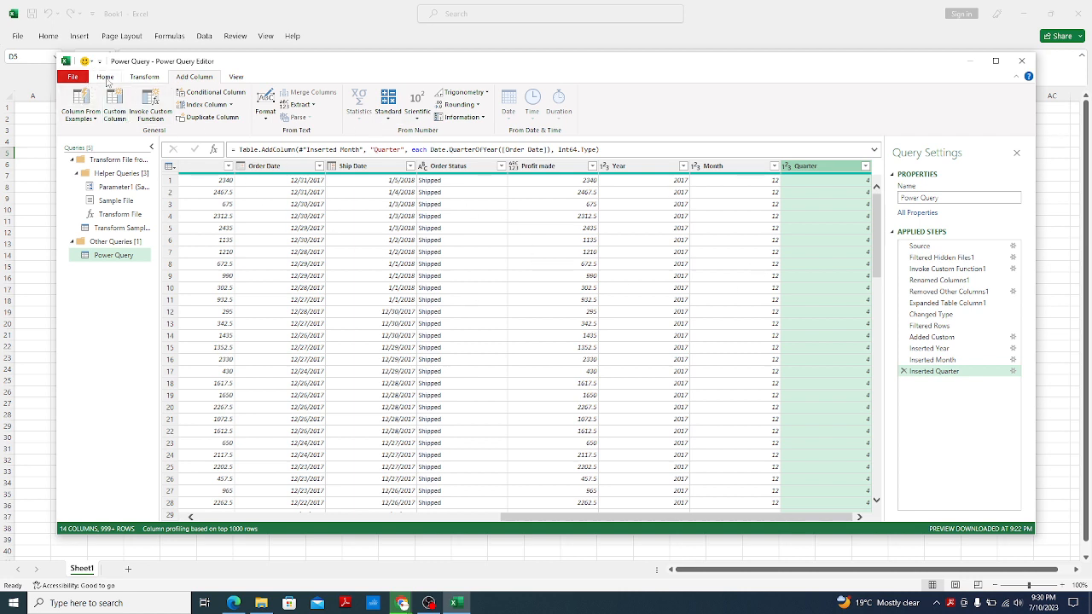
Close the query editor with Close & Load To and move the import options dialog over the worksheet
{"action": "left_click", "coordinate": [105, 77]}
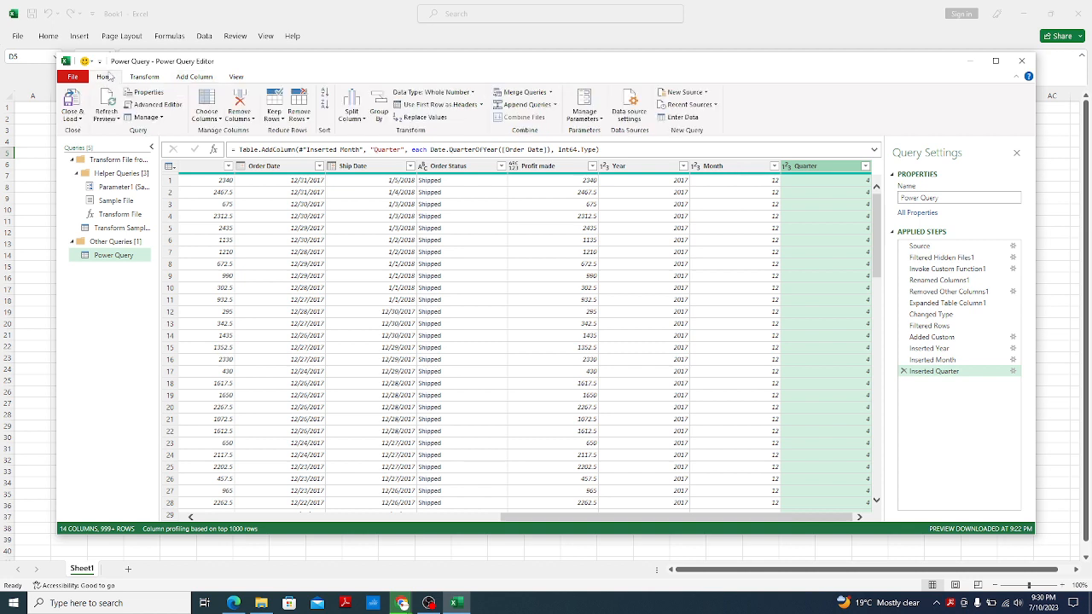
{"action": "left_click", "coordinate": [82, 120]}
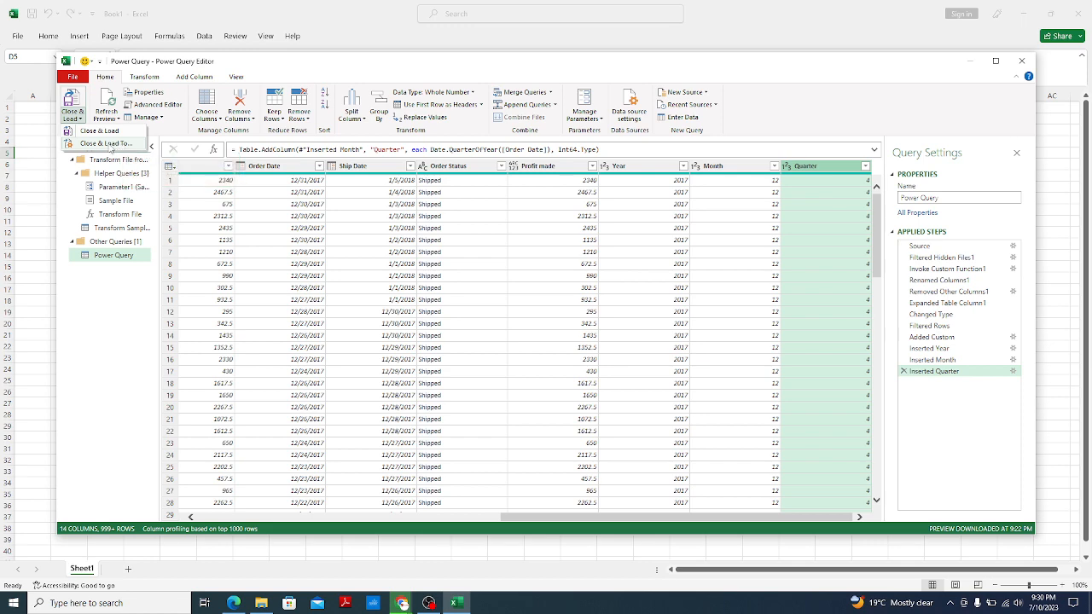
{"action": "left_click", "coordinate": [111, 144]}
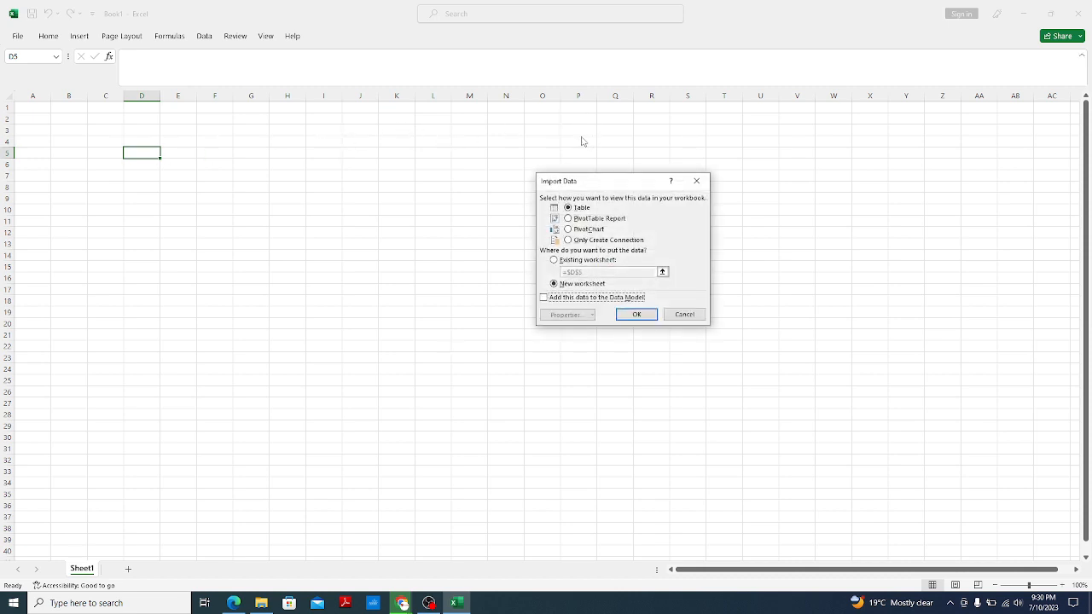
{"action": "left_click_drag", "start_coordinate": [629, 182], "coordinate": [514, 145]}
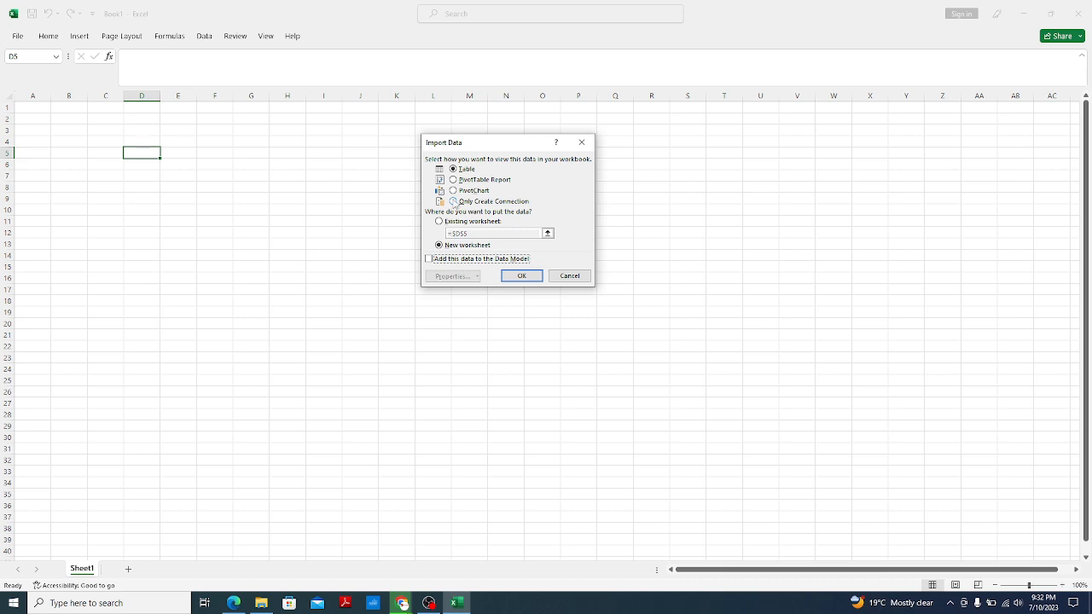
Set the import to a PivotTable Report on the existing worksheet at cell D5 and include the data in the Data Model
{"action": "left_click", "coordinate": [454, 181]}
{"action": "left_click", "coordinate": [440, 222]}
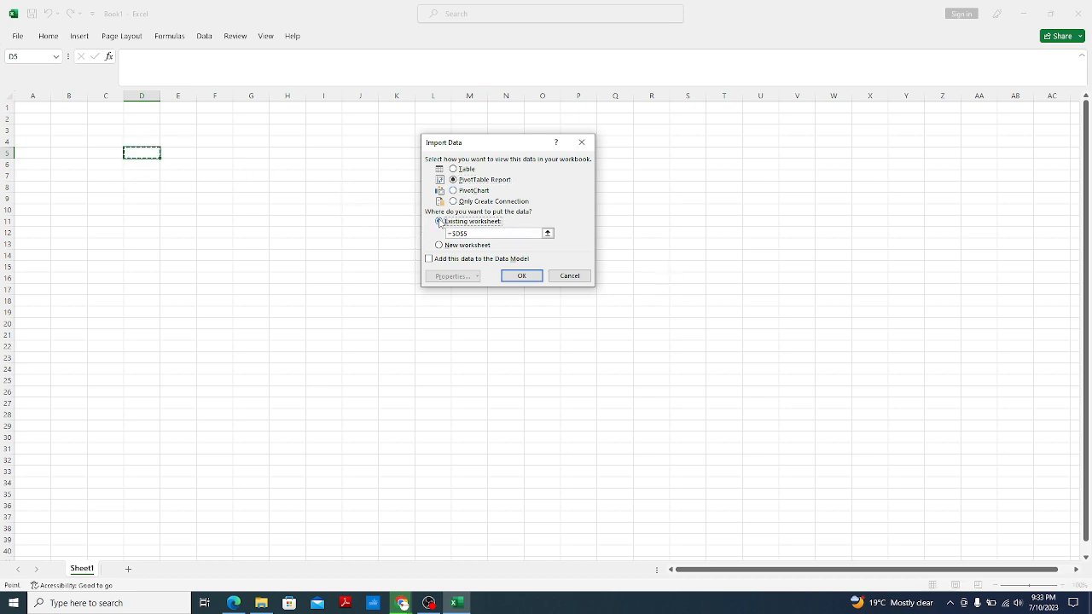
{"action": "left_click", "coordinate": [148, 151]}
{"action": "left_click", "coordinate": [110, 151]}
{"action": "left_click", "coordinate": [185, 151]}
{"action": "left_click", "coordinate": [152, 150]}
{"action": "left_click", "coordinate": [430, 260]}
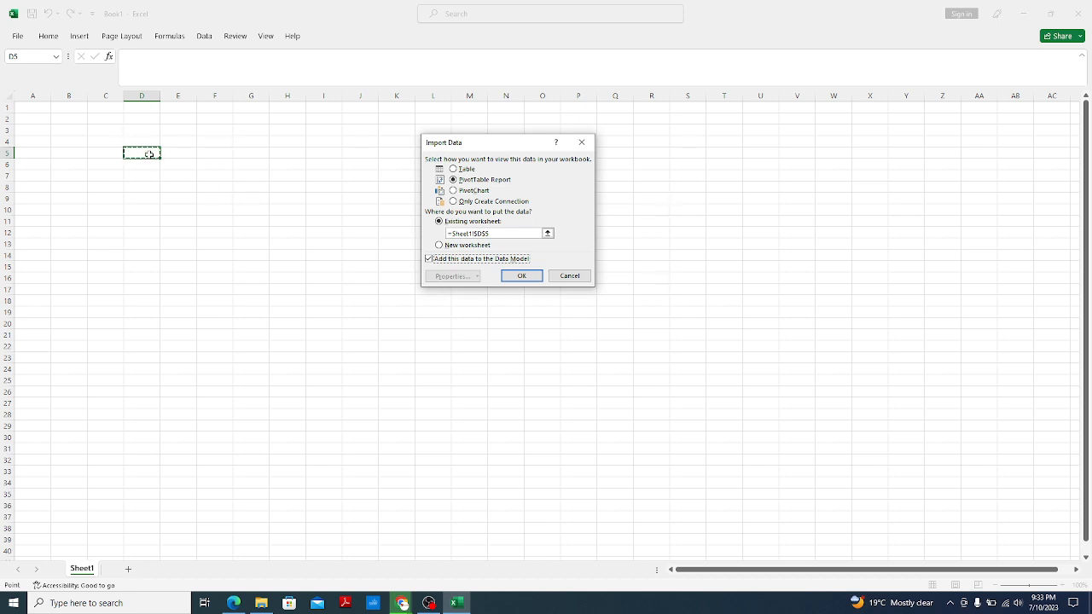
Clear the import's destination reference, set it to cell D5 of Sheet1 and confirm the PivotTable import
{"action": "left_click", "coordinate": [138, 153]}
{"action": "left_click", "coordinate": [522, 276]}
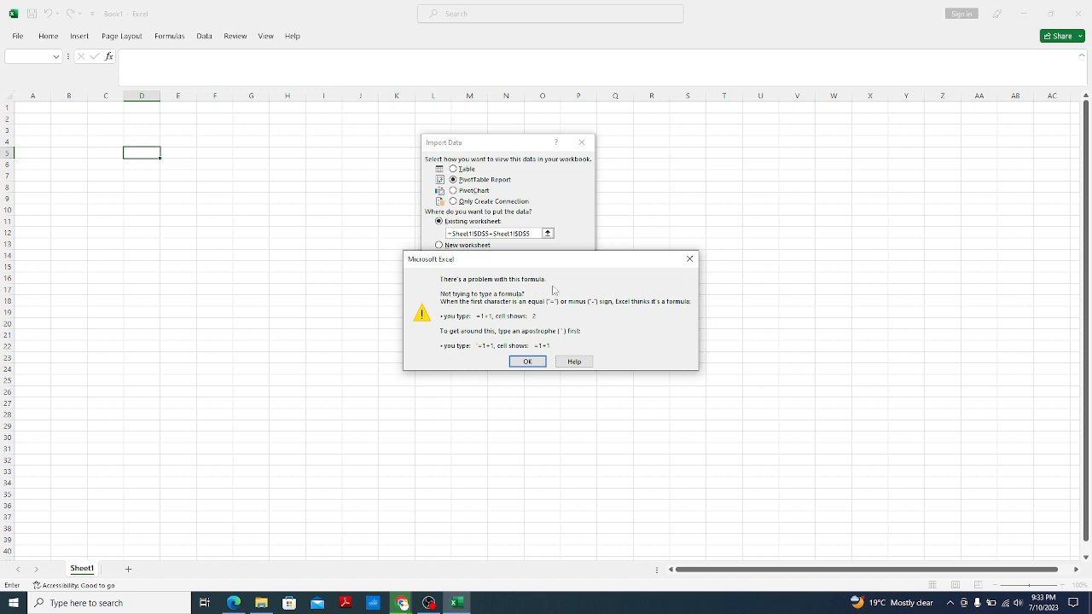
{"action": "left_click", "coordinate": [689, 259]}
{"action": "left_click", "coordinate": [539, 233]}
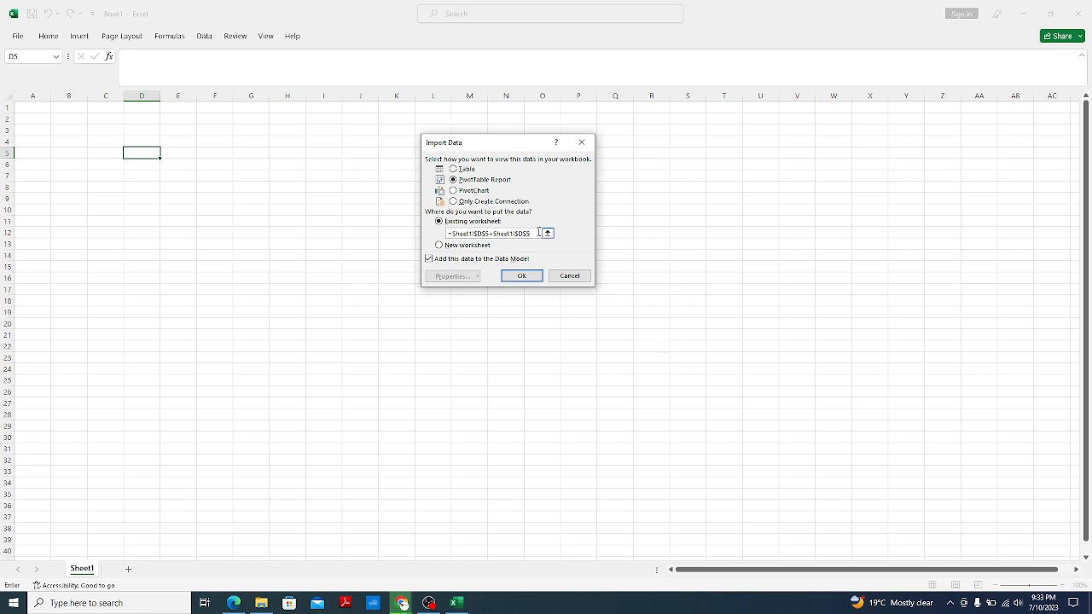
{"action": "left_click_drag", "start_coordinate": [540, 233], "coordinate": [439, 232]}
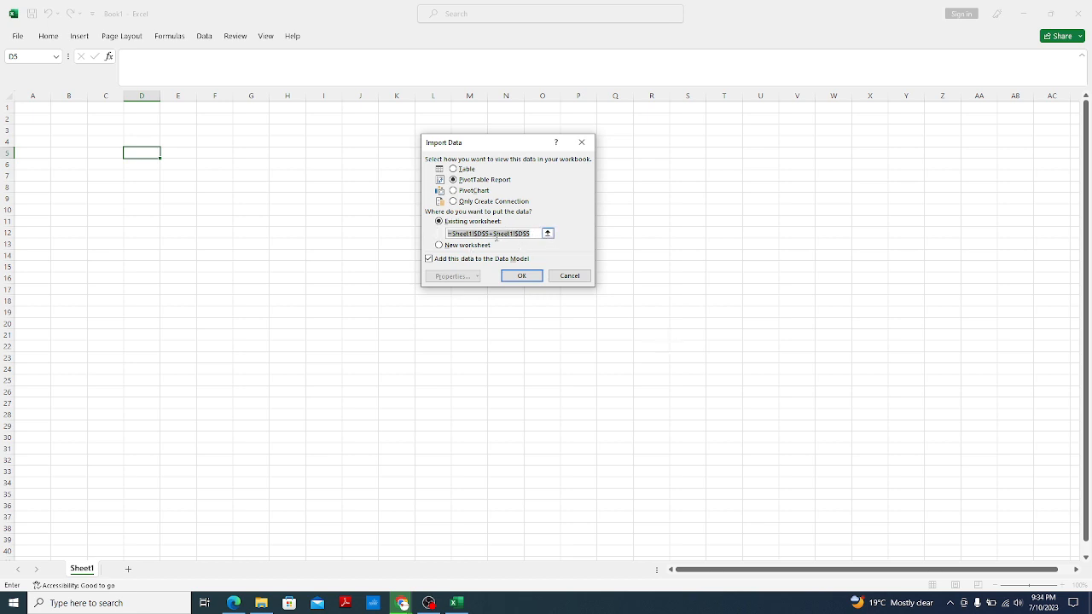
{"action": "key", "text": "BackSpace"}
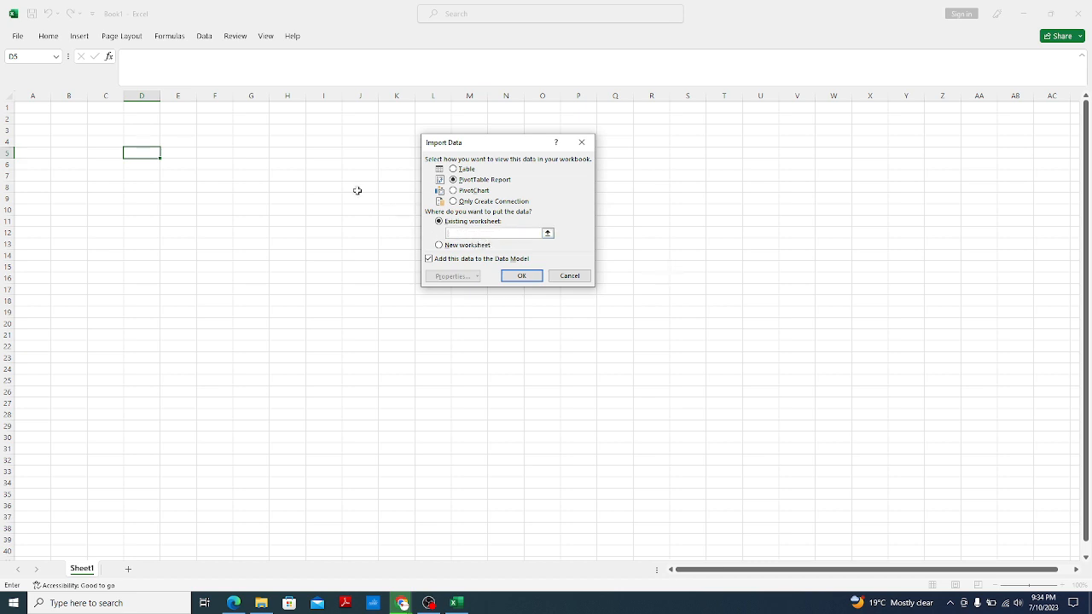
{"action": "left_click", "coordinate": [142, 152]}
{"action": "left_click", "coordinate": [521, 276]}
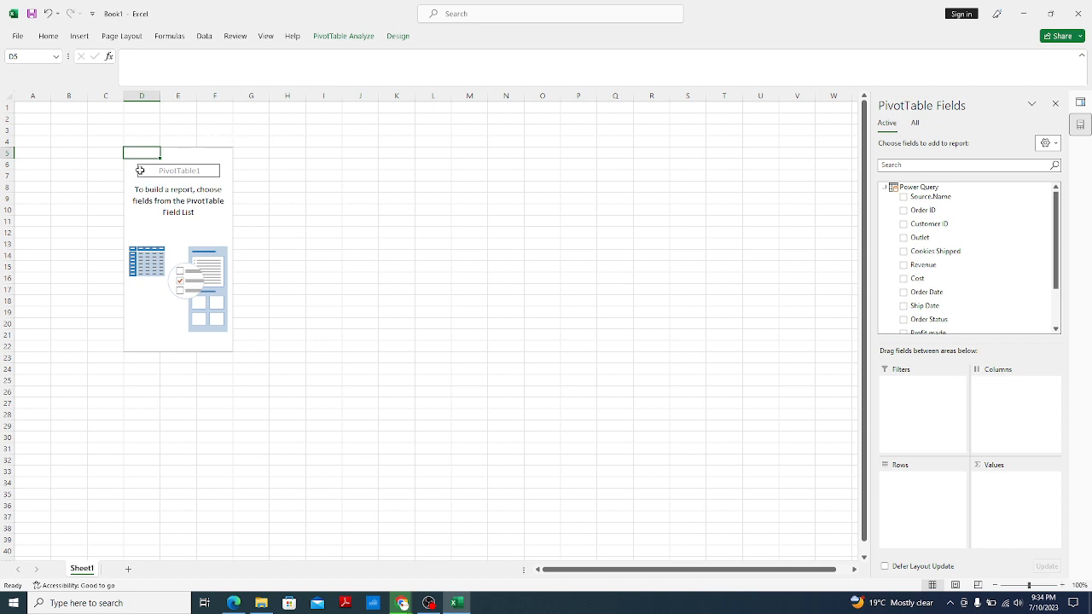
Look through the PivotTable's field list and add the Outlet field to the rows
{"action": "scroll", "coordinate": [939, 244], "scroll_direction": "down", "scroll_amount": 2}
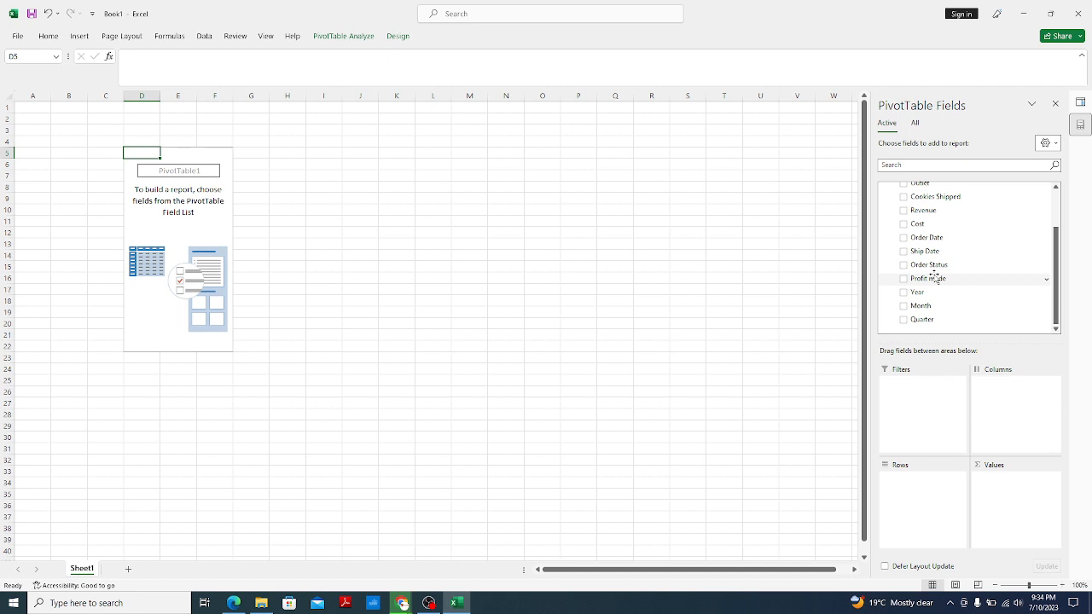
{"action": "scroll", "coordinate": [939, 273], "scroll_direction": "up", "scroll_amount": 3}
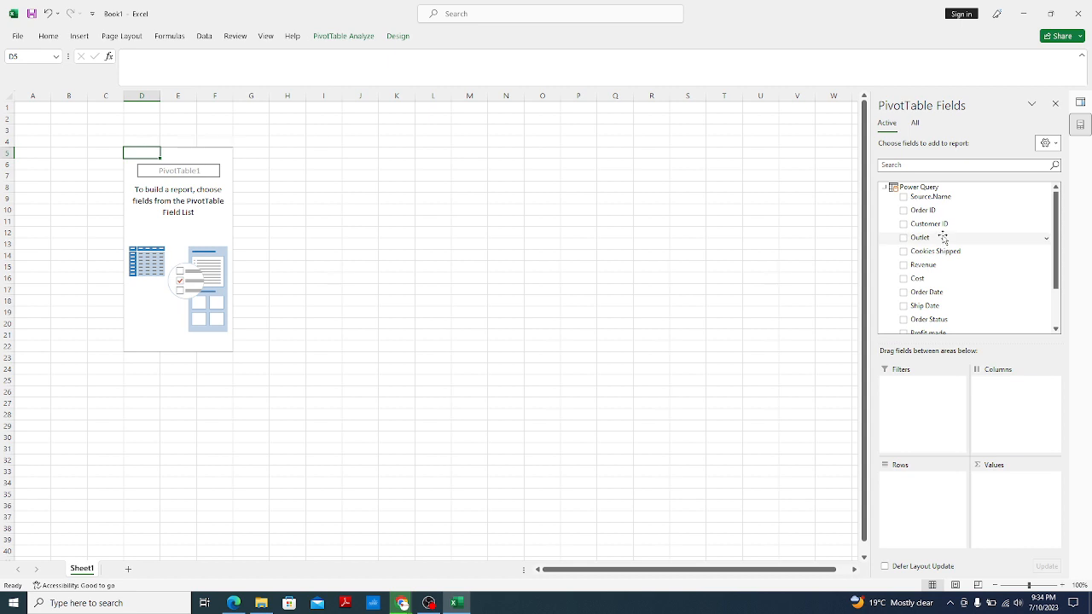
{"action": "left_click_drag", "start_coordinate": [938, 240], "coordinate": [901, 487]}
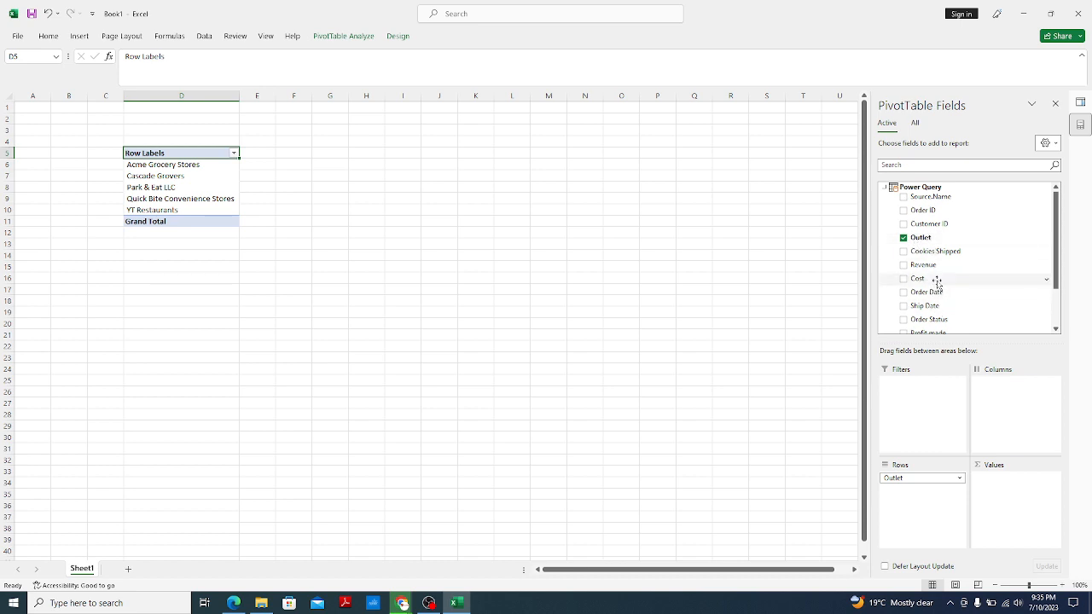
Add the Order ID field to the PivotTable's values and select the value for Acme Grocery Stores
{"action": "scroll", "coordinate": [937, 265], "scroll_direction": "down", "scroll_amount": 2}
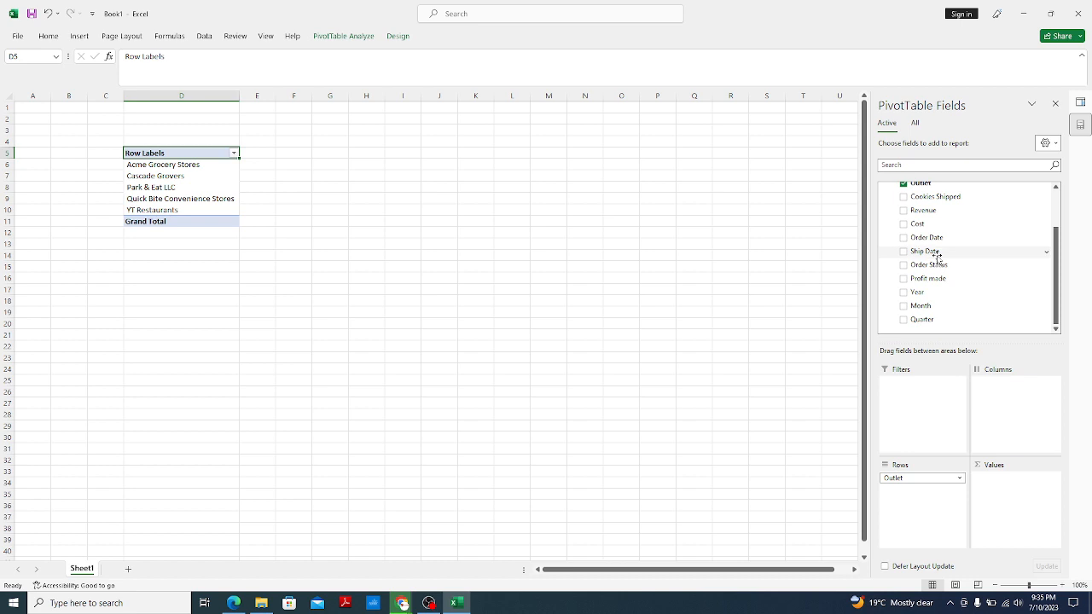
{"action": "scroll", "coordinate": [937, 254], "scroll_direction": "up", "scroll_amount": 1}
{"action": "scroll", "coordinate": [943, 241], "scroll_direction": "up", "scroll_amount": 1}
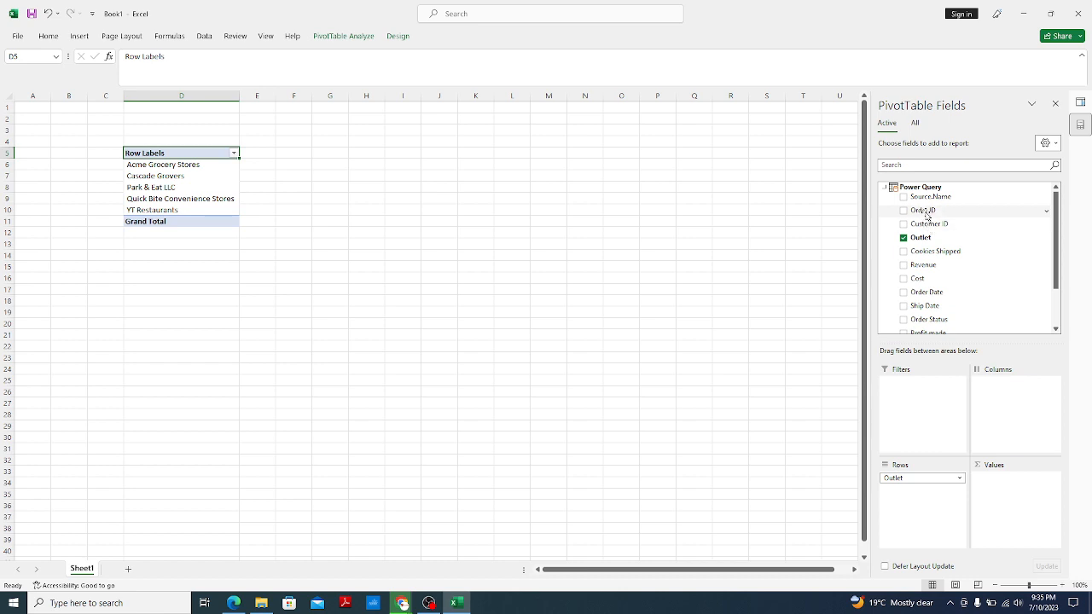
{"action": "left_click_drag", "start_coordinate": [926, 213], "coordinate": [997, 484]}
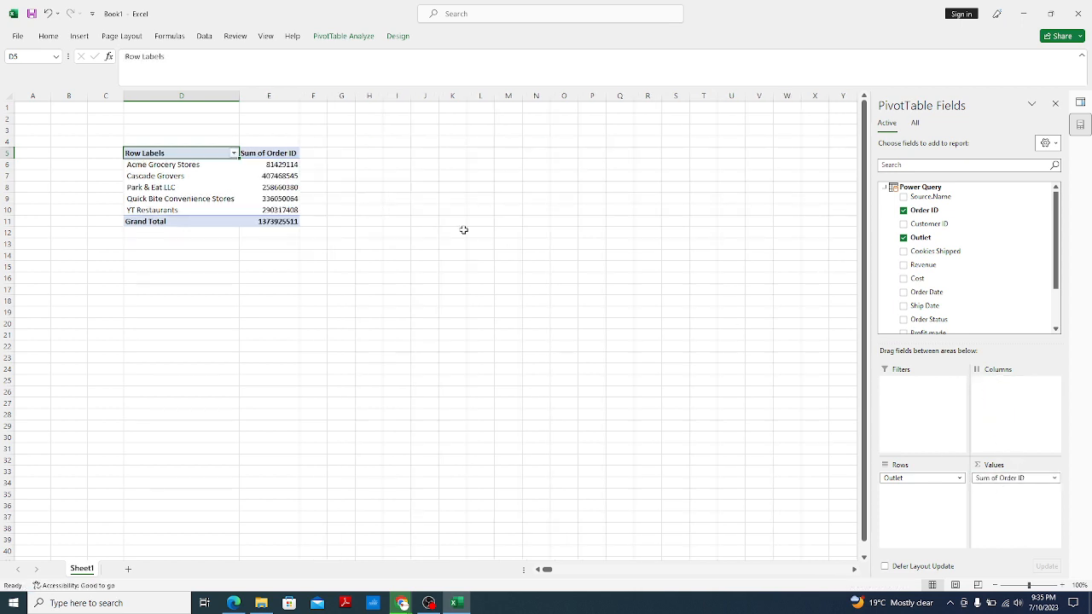
{"action": "left_click", "coordinate": [283, 165]}
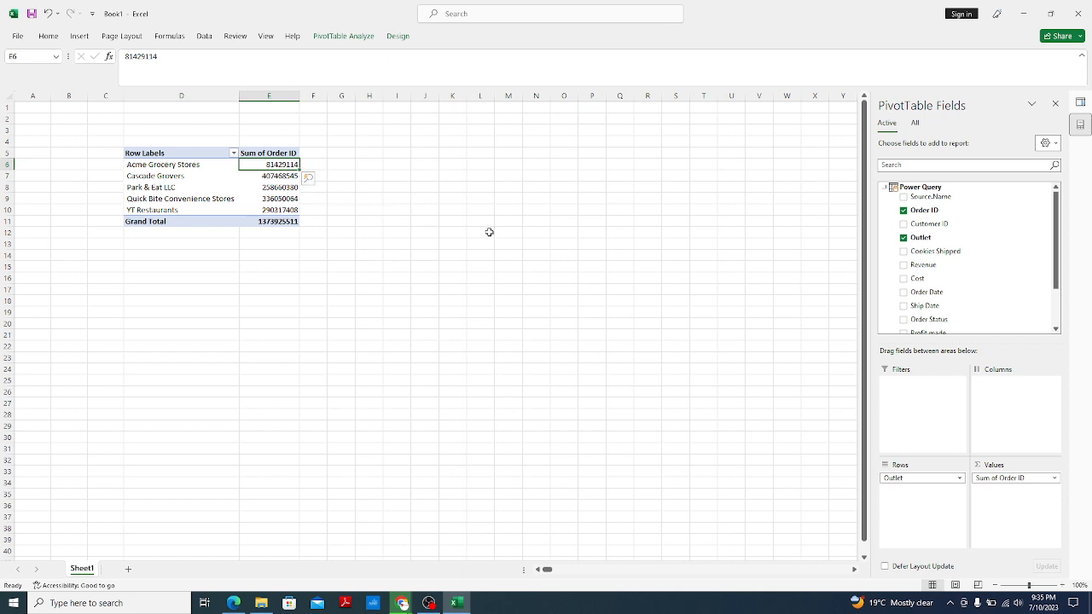
Change the Order ID value field's calculation in the PivotTable to Count
{"action": "left_click", "coordinate": [1051, 479]}
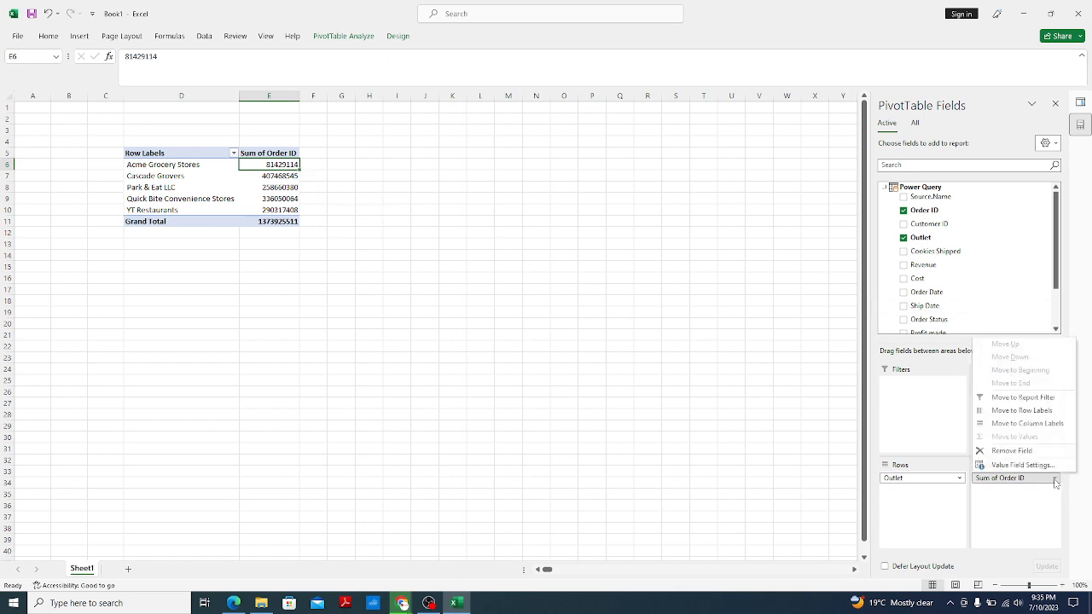
{"action": "left_click", "coordinate": [1022, 465]}
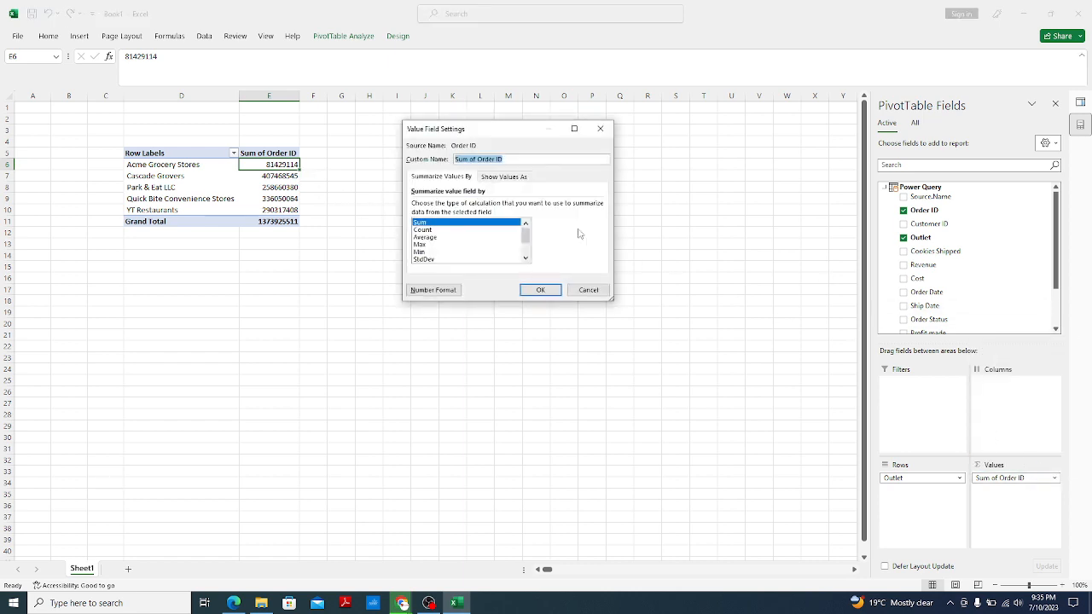
{"action": "left_click", "coordinate": [437, 231]}
{"action": "scroll", "coordinate": [452, 254], "scroll_direction": "down", "scroll_amount": 2}
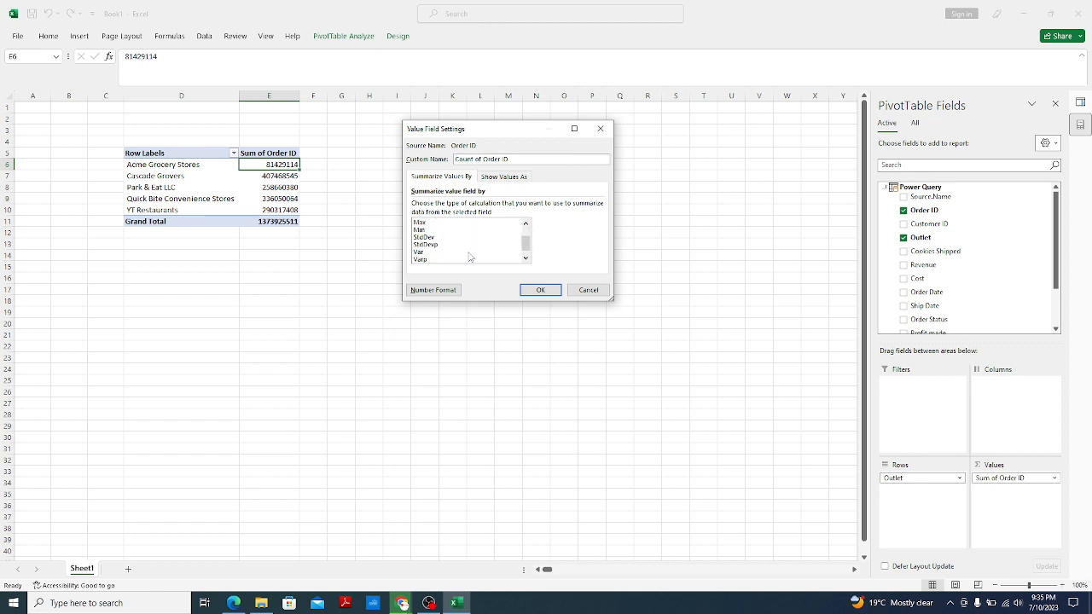
{"action": "left_click", "coordinate": [435, 260]}
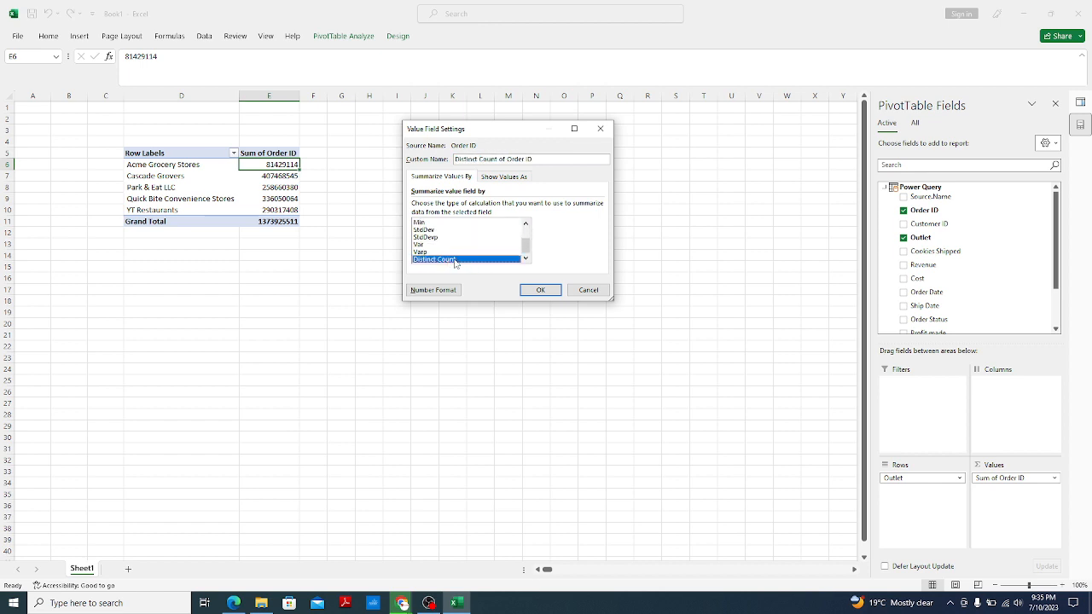
{"action": "scroll", "coordinate": [451, 235], "scroll_direction": "up", "scroll_amount": 2}
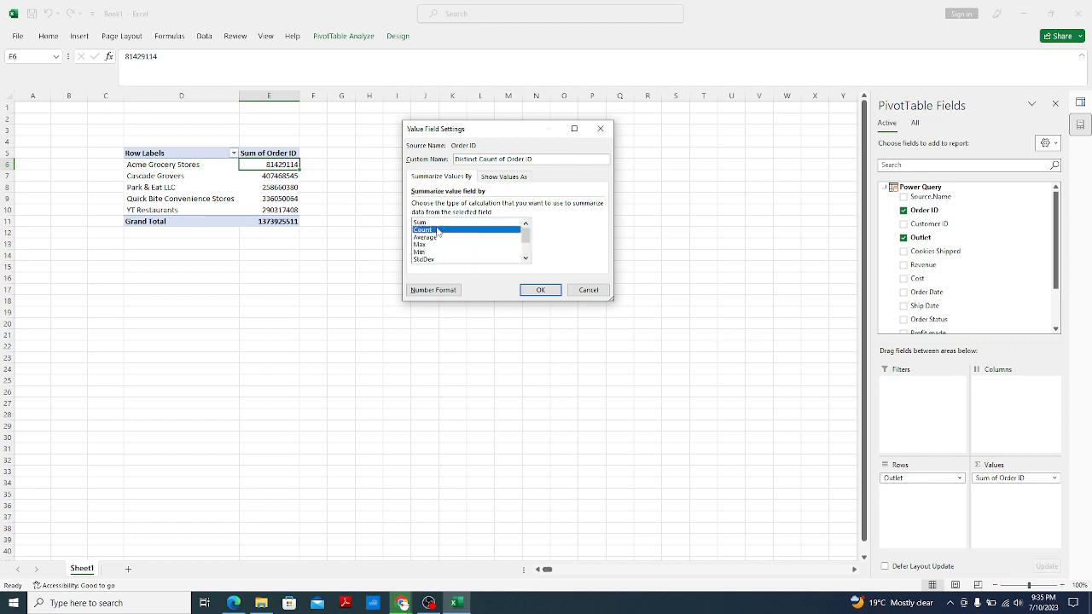
{"action": "left_click", "coordinate": [440, 231]}
{"action": "scroll", "coordinate": [480, 247], "scroll_direction": "down", "scroll_amount": 2}
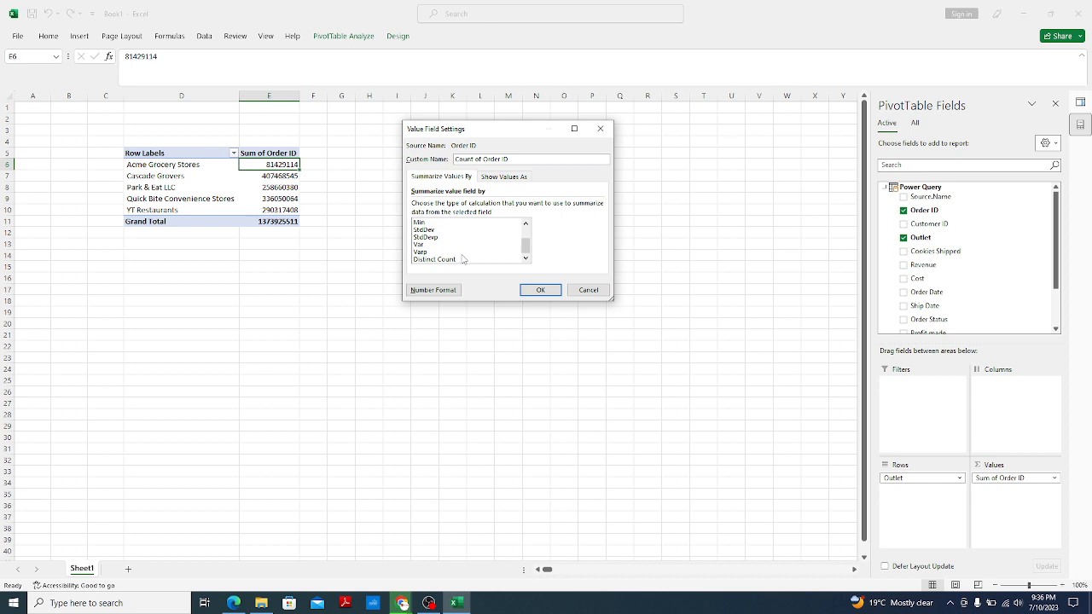
{"action": "scroll", "coordinate": [444, 239], "scroll_direction": "up", "scroll_amount": 2}
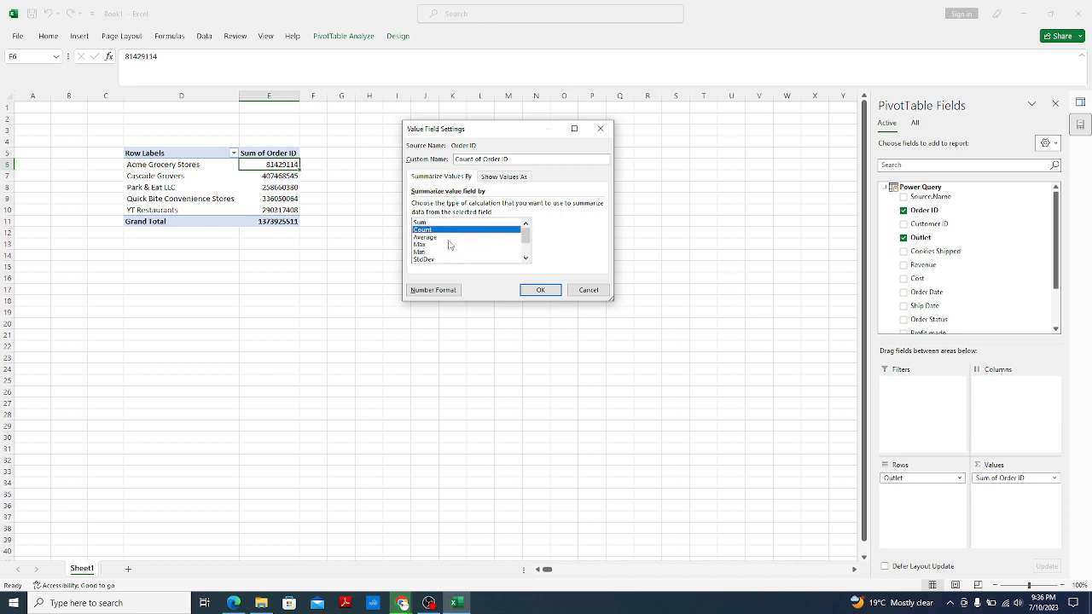
{"action": "left_click", "coordinate": [541, 290]}
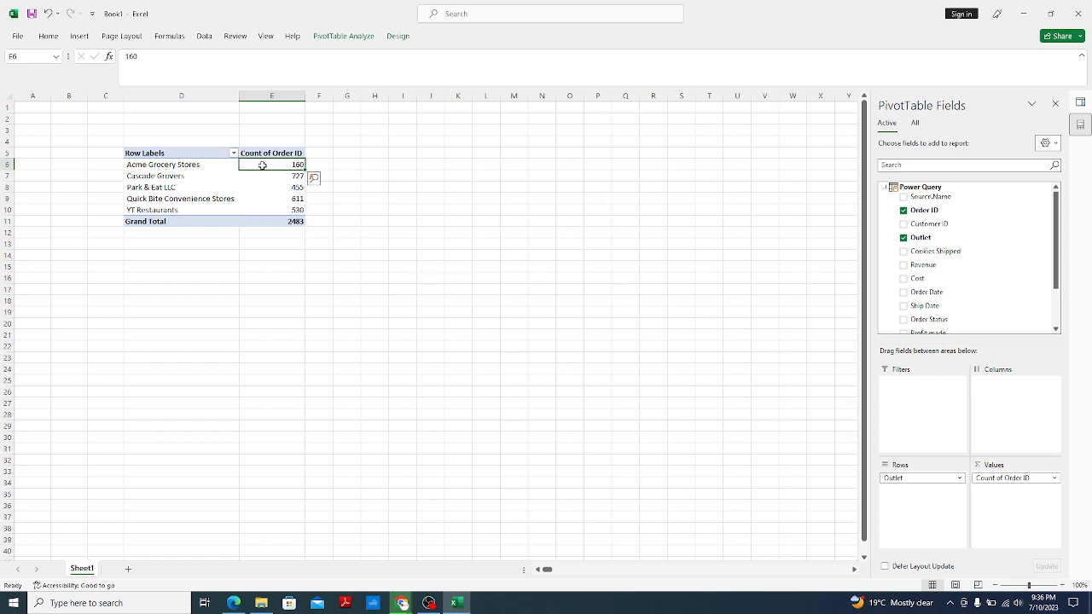
Select the outlets' order counts, then add the Year field to the PivotTable's columns
{"action": "left_click_drag", "start_coordinate": [262, 164], "coordinate": [266, 203]}
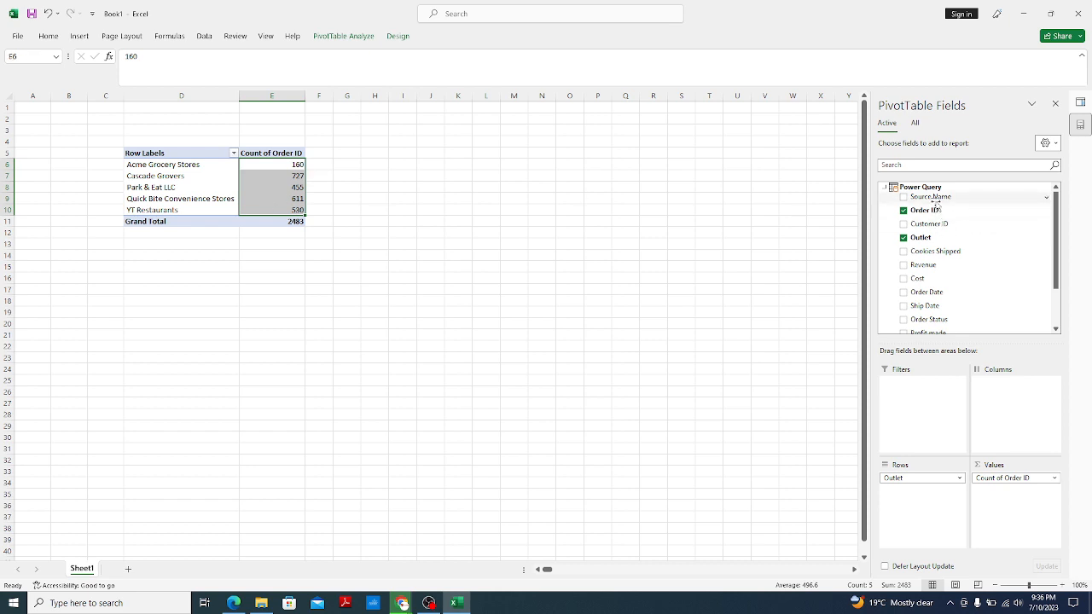
{"action": "scroll", "coordinate": [939, 286], "scroll_direction": "down", "scroll_amount": 2}
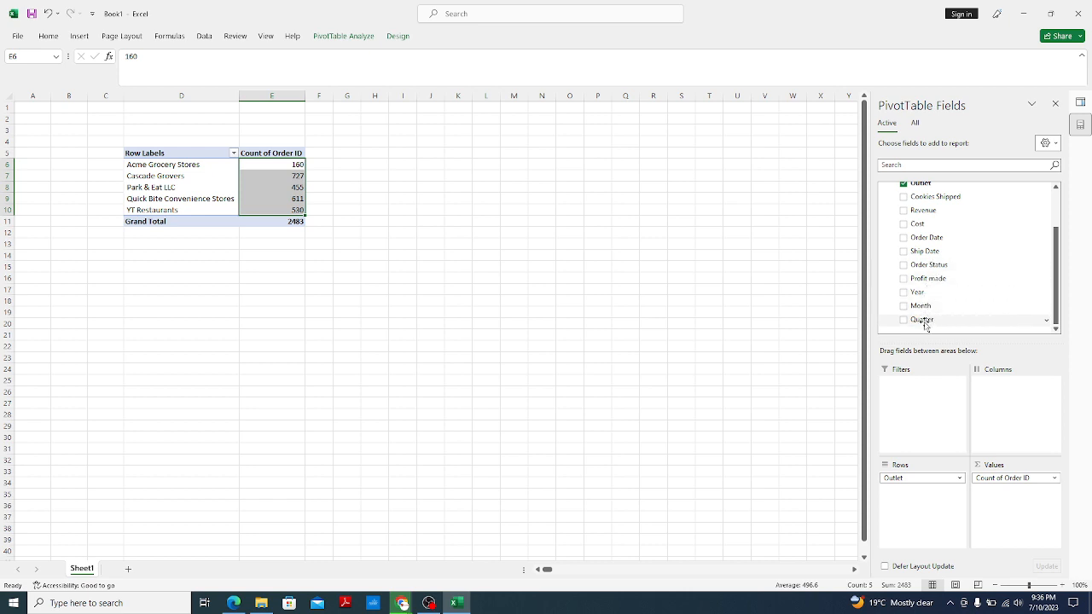
{"action": "left_click_drag", "start_coordinate": [918, 292], "coordinate": [996, 389]}
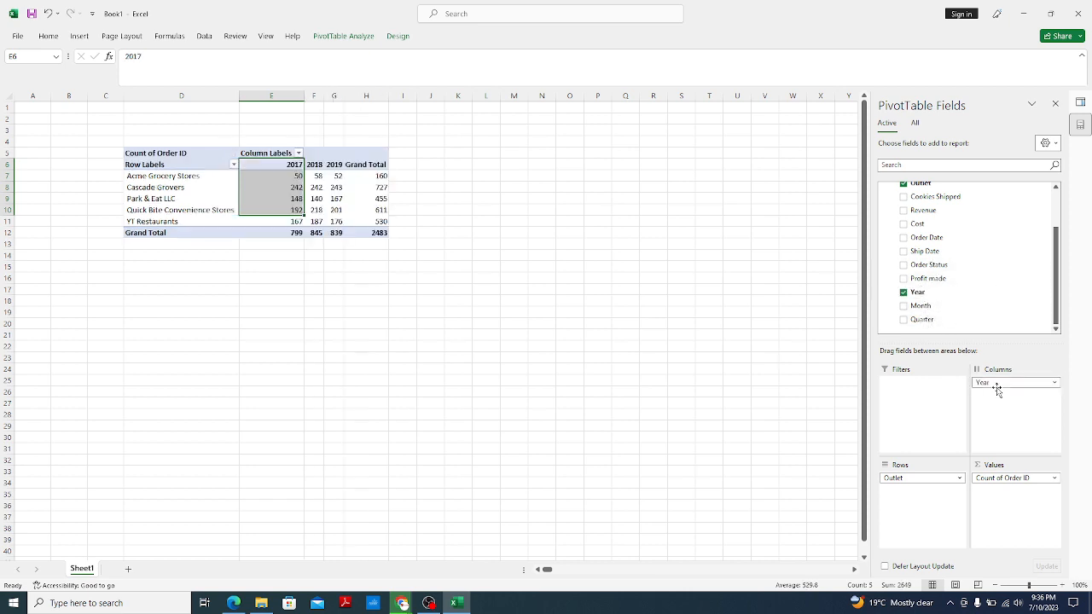
{"action": "left_click", "coordinate": [474, 189]}
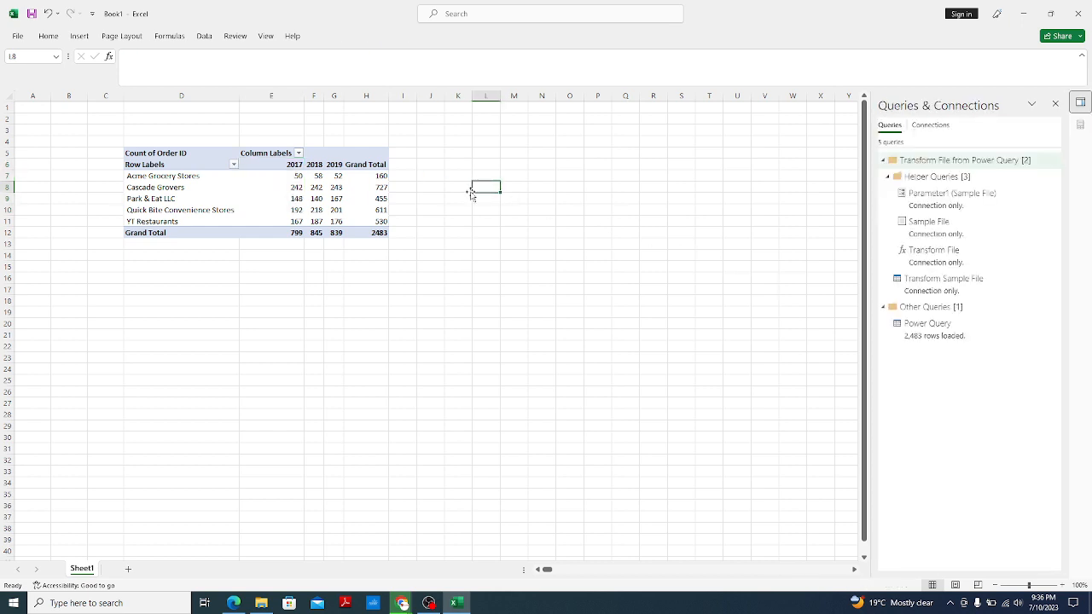
Examine the yearly order counts and grand totals for Acme Grocery Stores and Cascade Grovers
{"action": "mouse_move", "coordinate": [377, 171]}
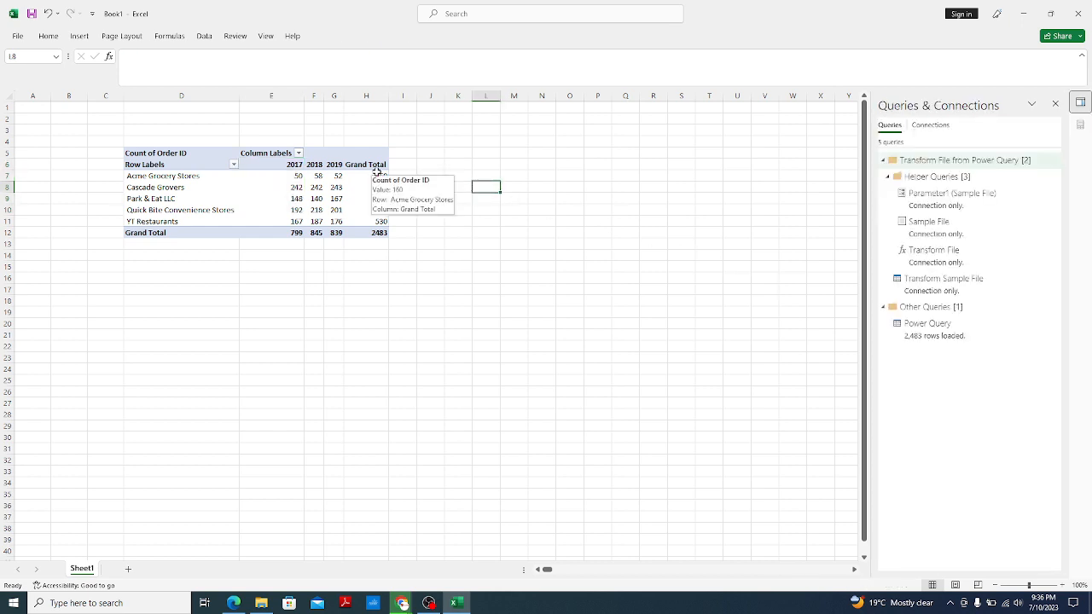
{"action": "mouse_move", "coordinate": [299, 175]}
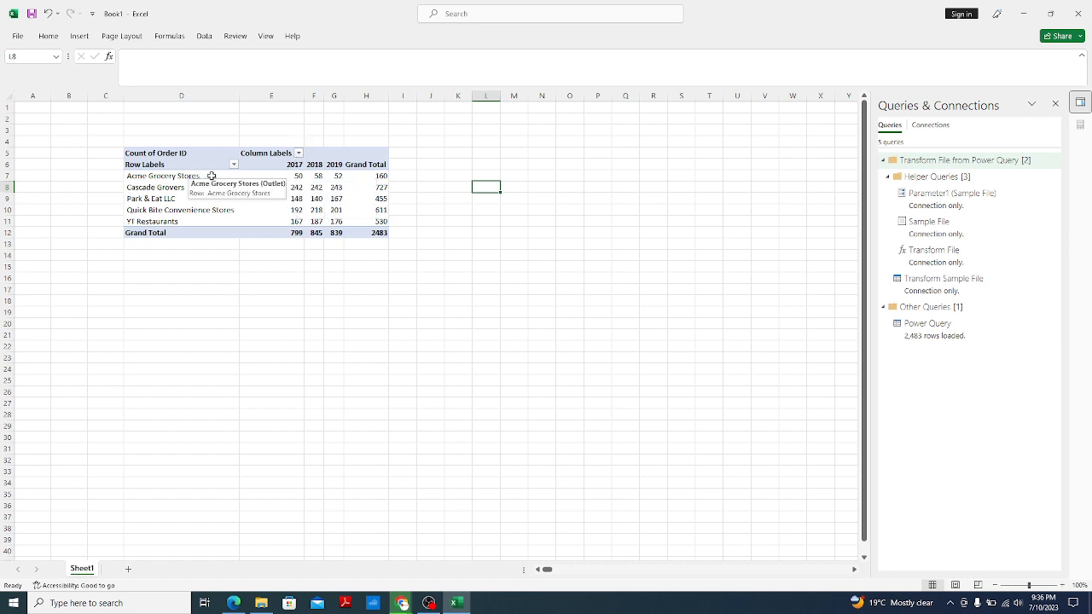
{"action": "left_click", "coordinate": [294, 177]}
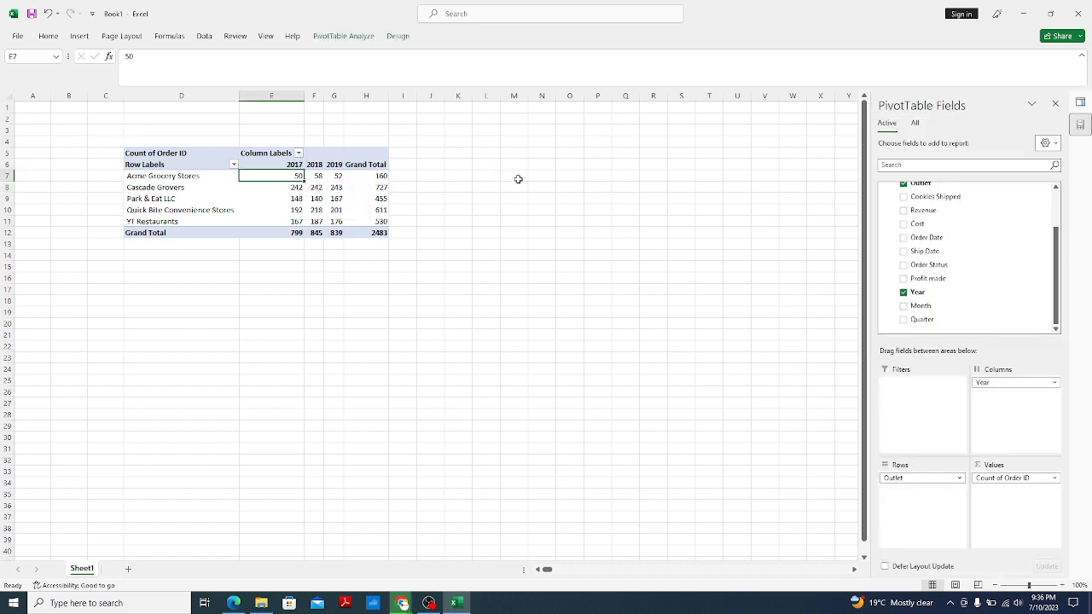
{"action": "left_click", "coordinate": [317, 176]}
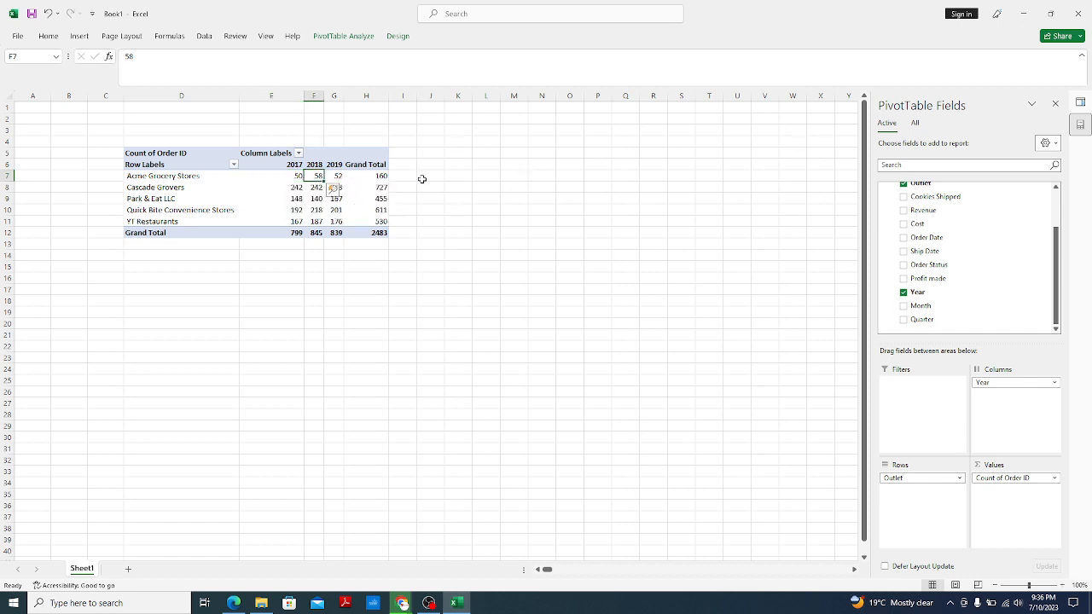
{"action": "left_click", "coordinate": [339, 179]}
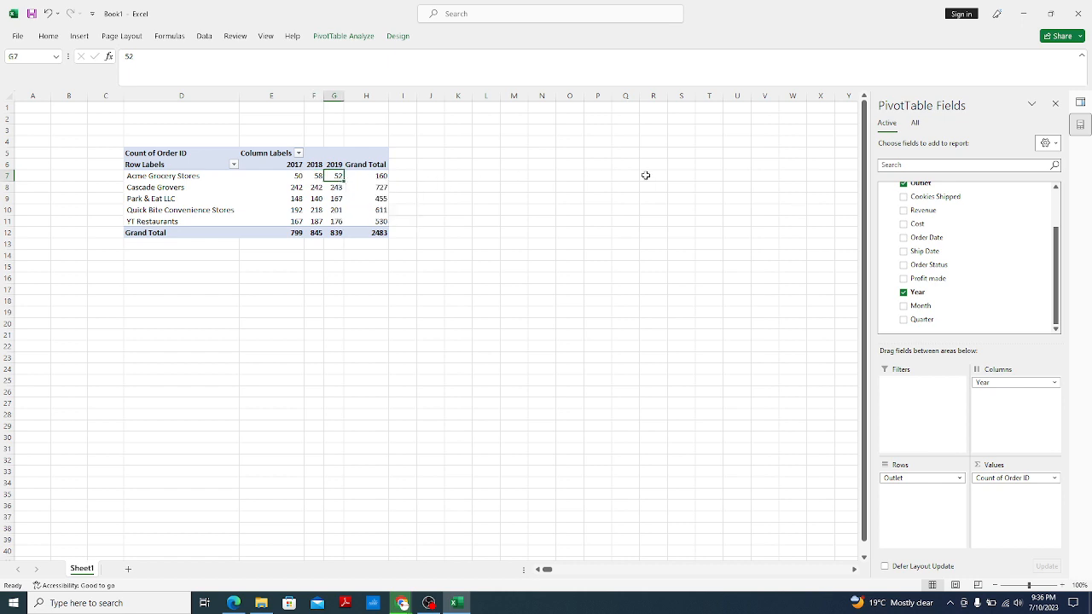
{"action": "left_click", "coordinate": [383, 187]}
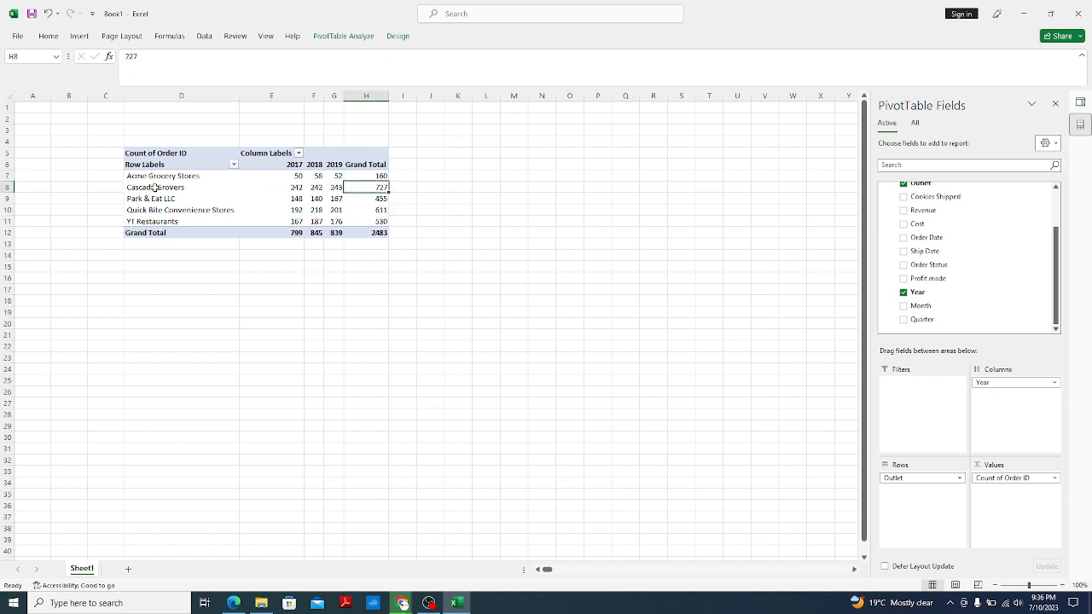
{"action": "left_click_drag", "start_coordinate": [155, 187], "coordinate": [291, 187]}
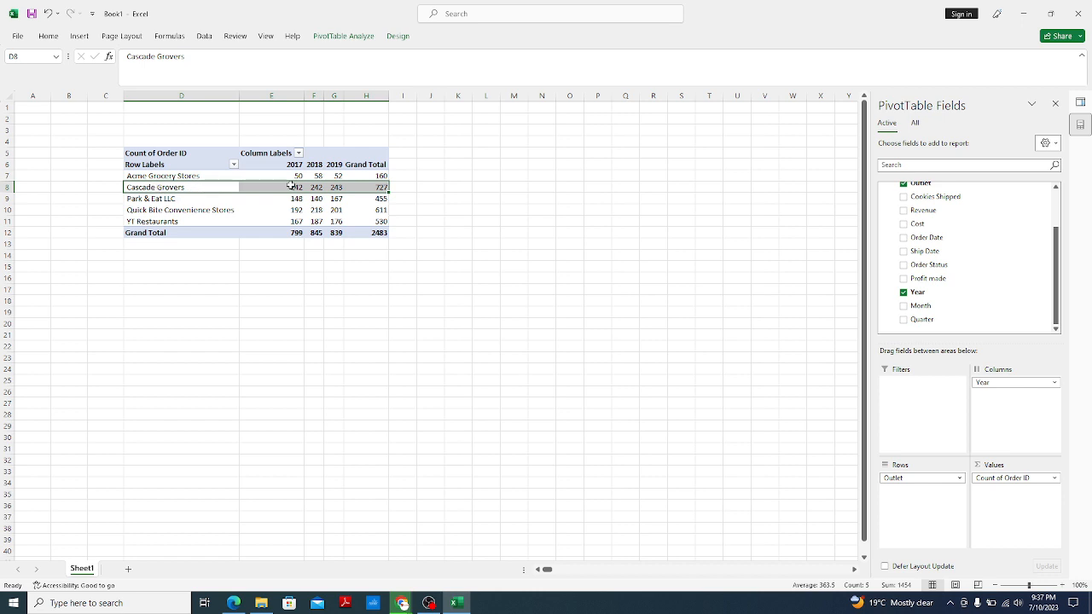
{"action": "left_click", "coordinate": [376, 187]}
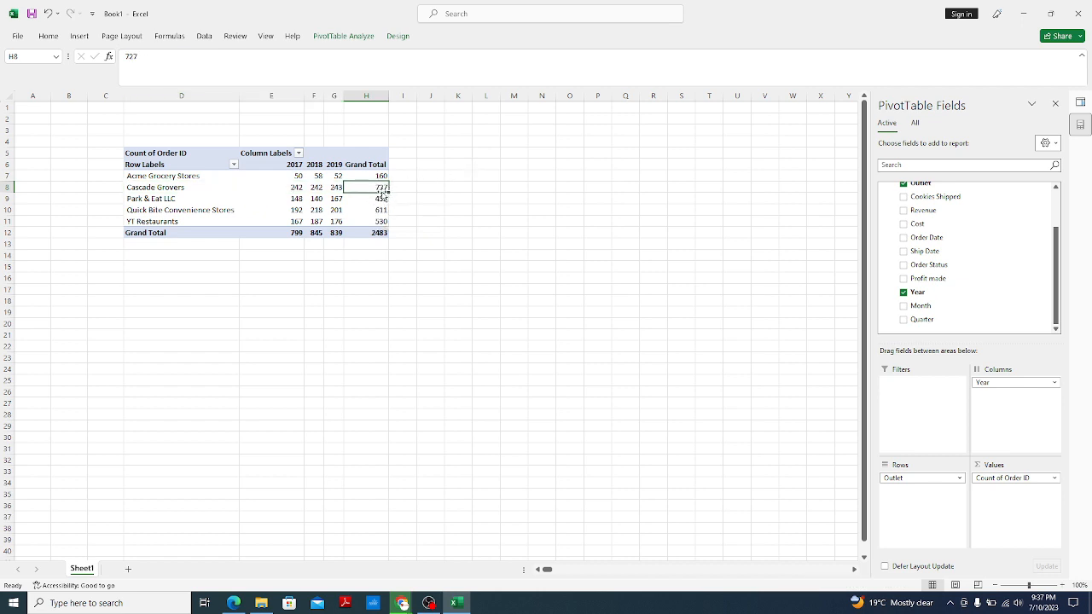
{"action": "left_click_drag", "start_coordinate": [298, 188], "coordinate": [339, 195]}
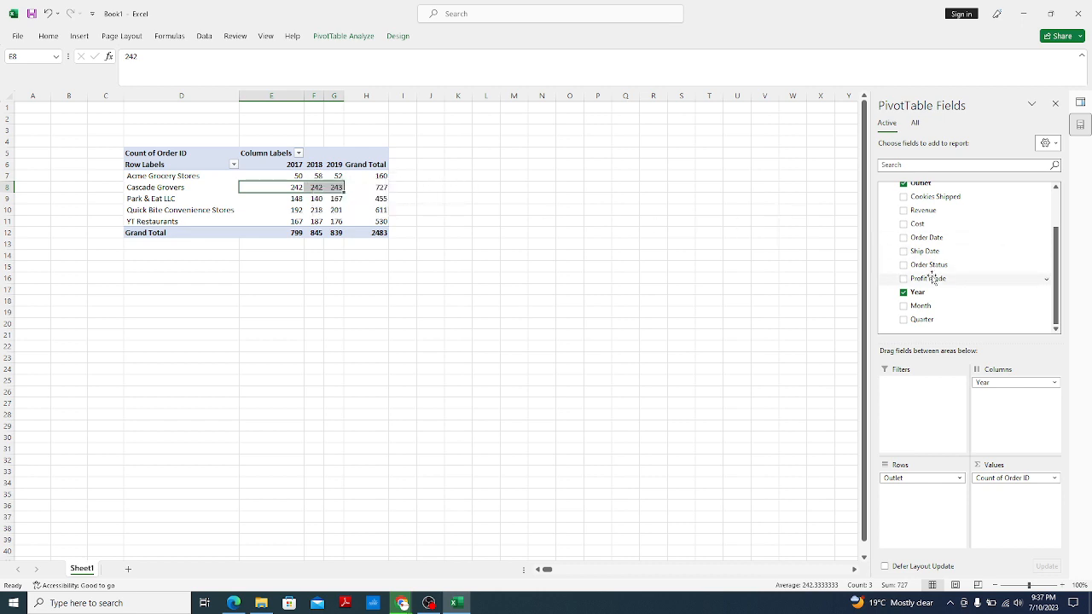
Replace Order ID with the Profit made field in the PivotTable's values
{"action": "left_click_drag", "start_coordinate": [932, 277], "coordinate": [1013, 502]}
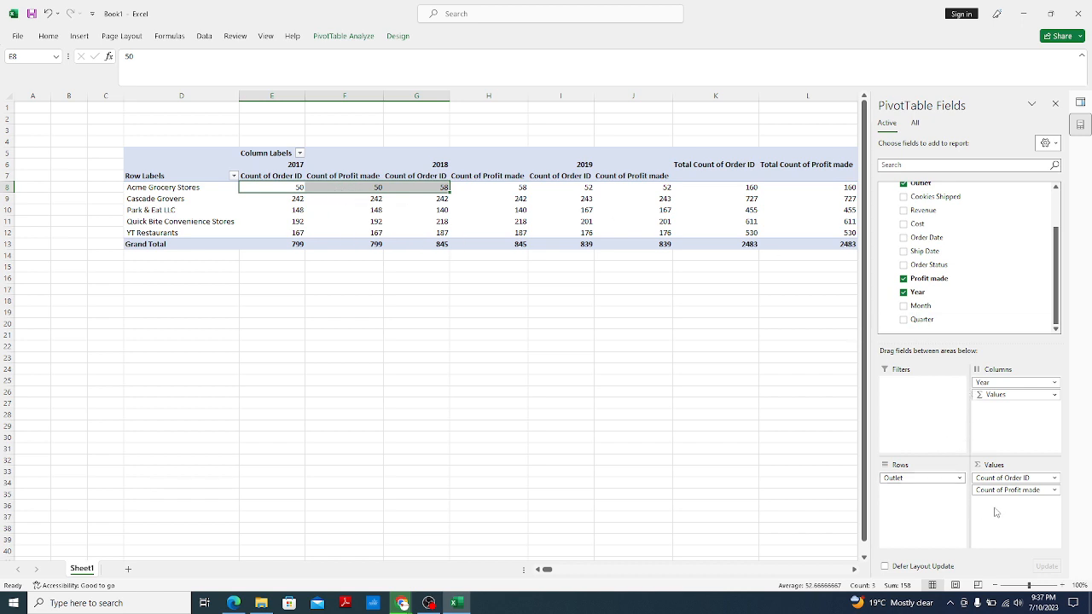
{"action": "left_click_drag", "start_coordinate": [1001, 493], "coordinate": [965, 305]}
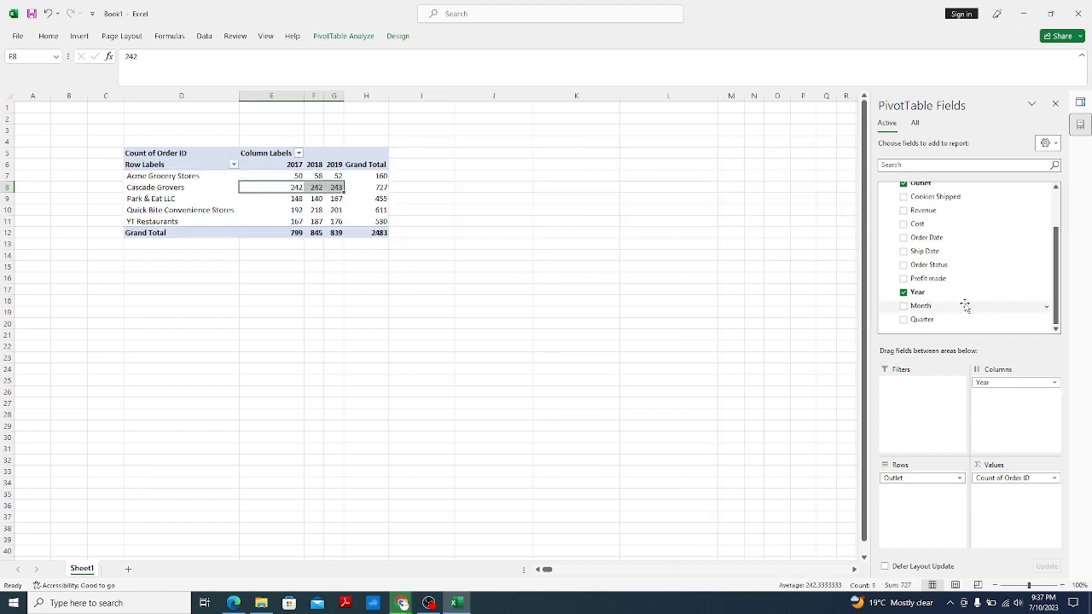
{"action": "left_click_drag", "start_coordinate": [1014, 481], "coordinate": [1005, 300]}
{"action": "left_click_drag", "start_coordinate": [941, 278], "coordinate": [992, 489]}
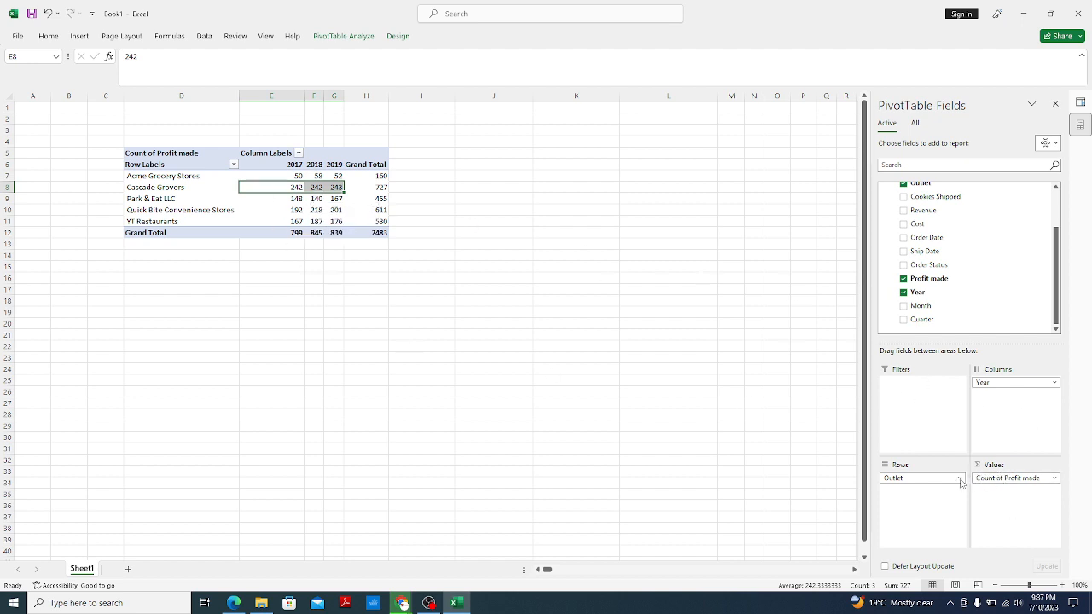
Try to summarise the Profit made value field by Sum and by Average, and discard the settings
{"action": "left_click", "coordinate": [1054, 479]}
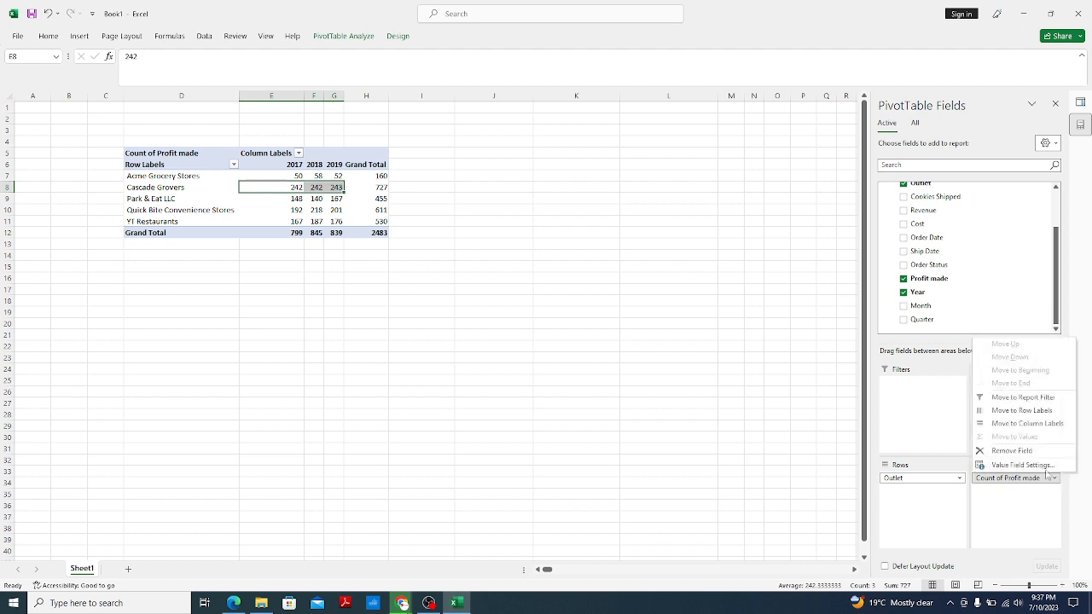
{"action": "left_click", "coordinate": [1025, 466]}
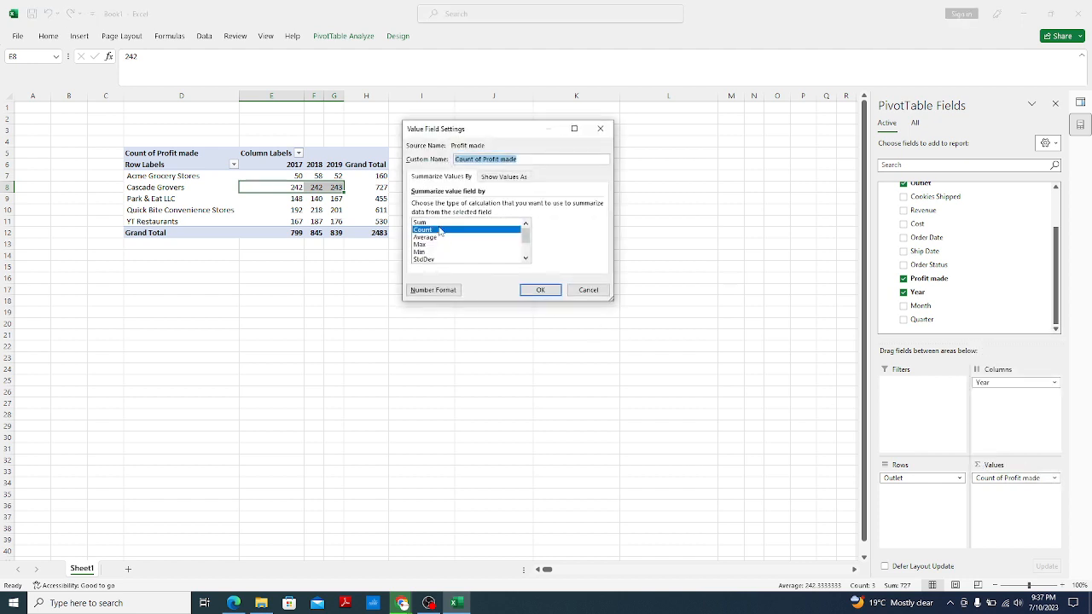
{"action": "left_click", "coordinate": [431, 223]}
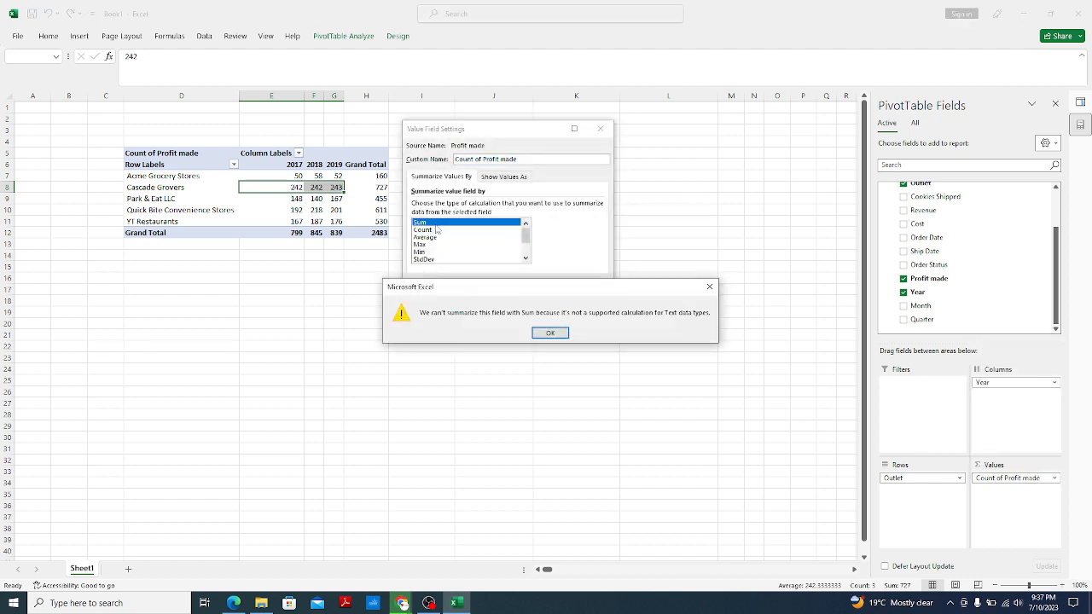
{"action": "left_click", "coordinate": [709, 286]}
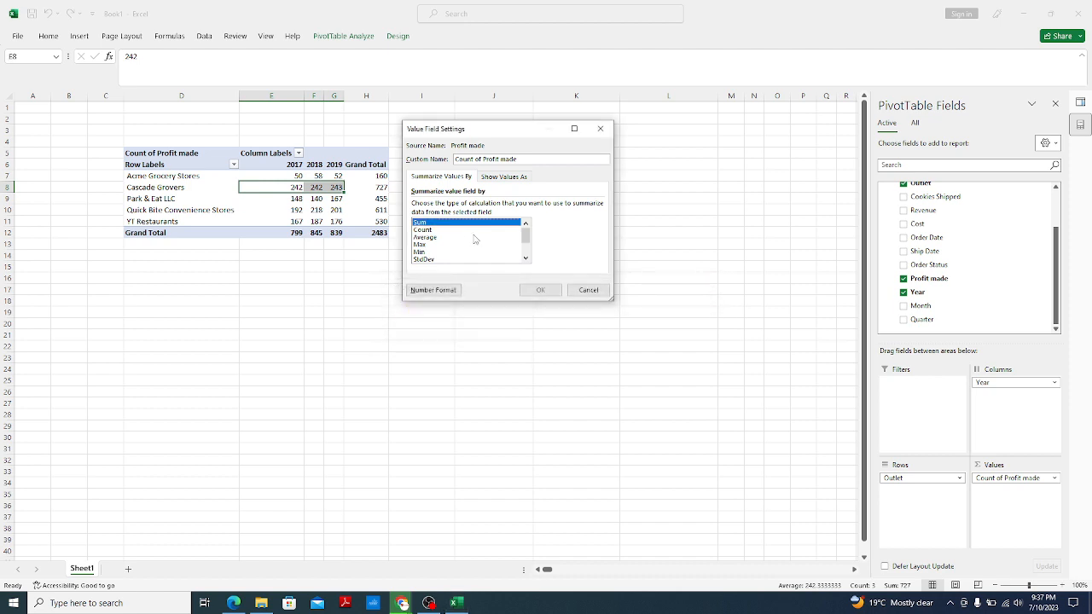
{"action": "left_click", "coordinate": [433, 291]}
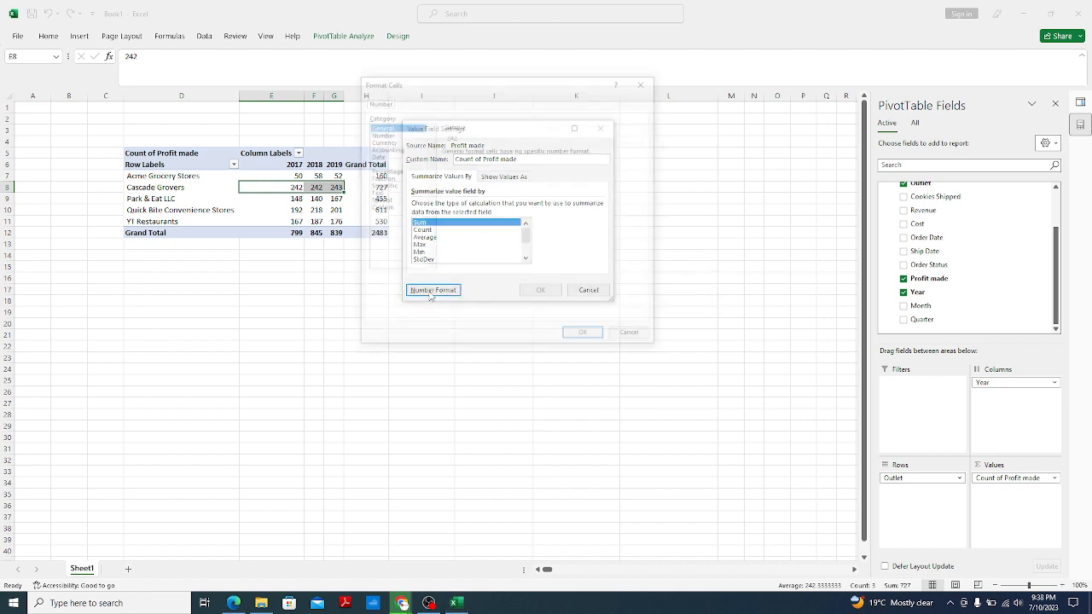
{"action": "left_click", "coordinate": [578, 336]}
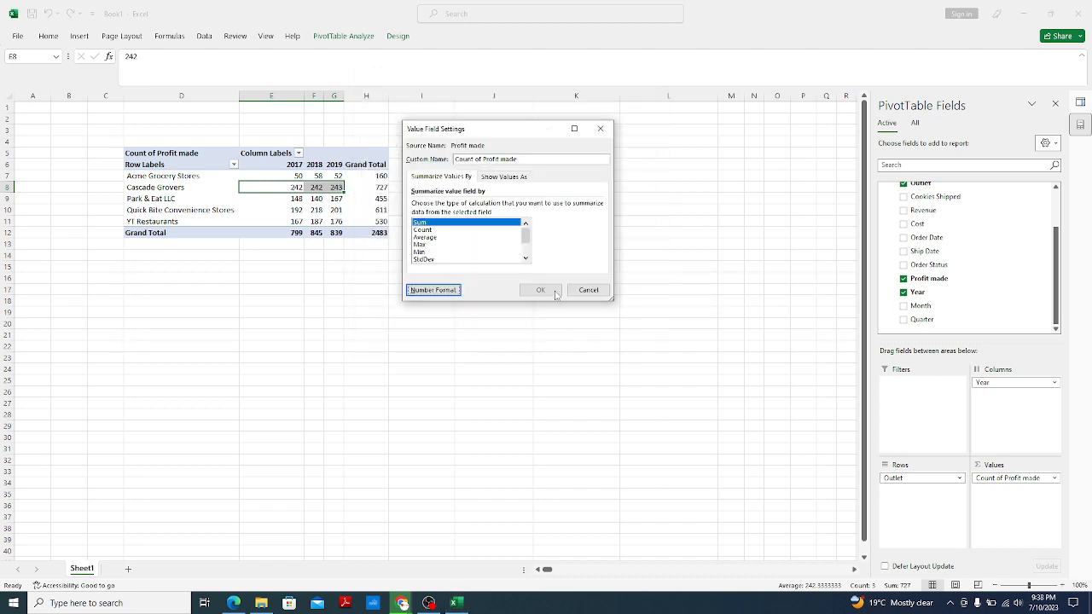
{"action": "left_click", "coordinate": [439, 230]}
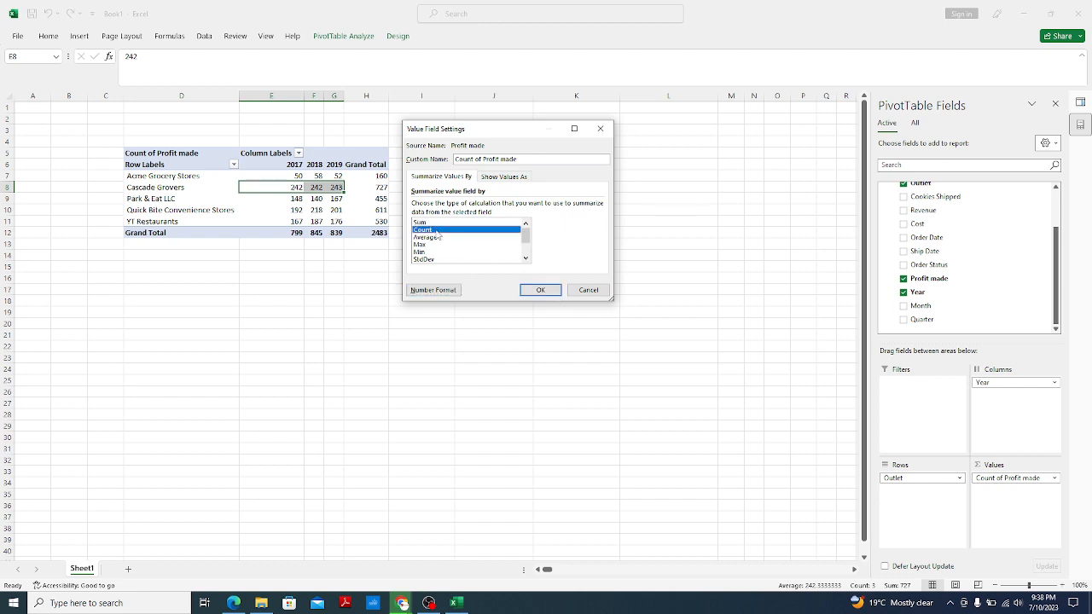
{"action": "left_click", "coordinate": [438, 238]}
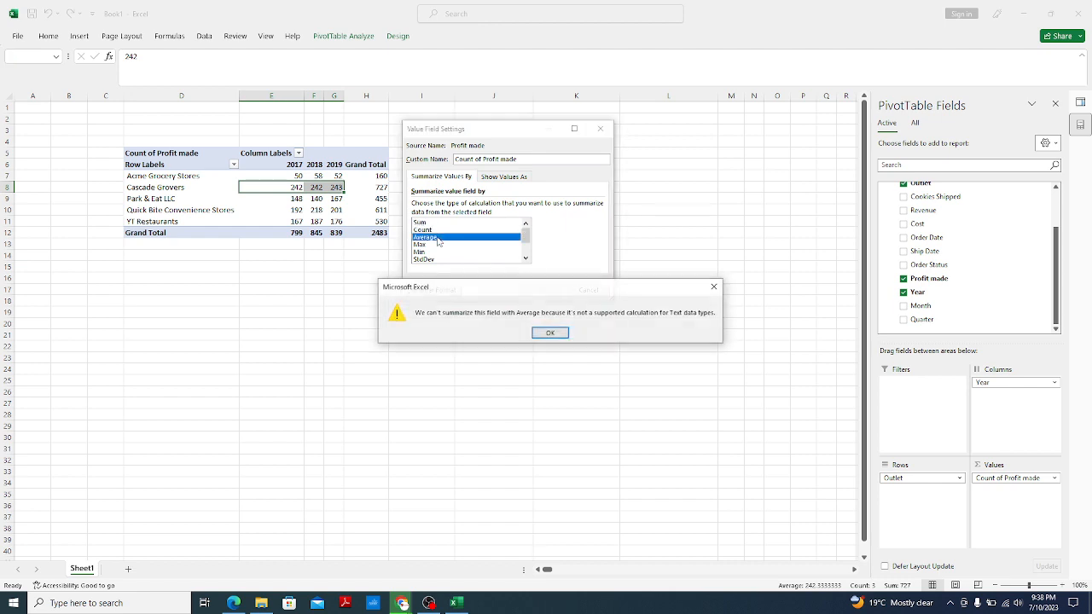
{"action": "left_click", "coordinate": [716, 288]}
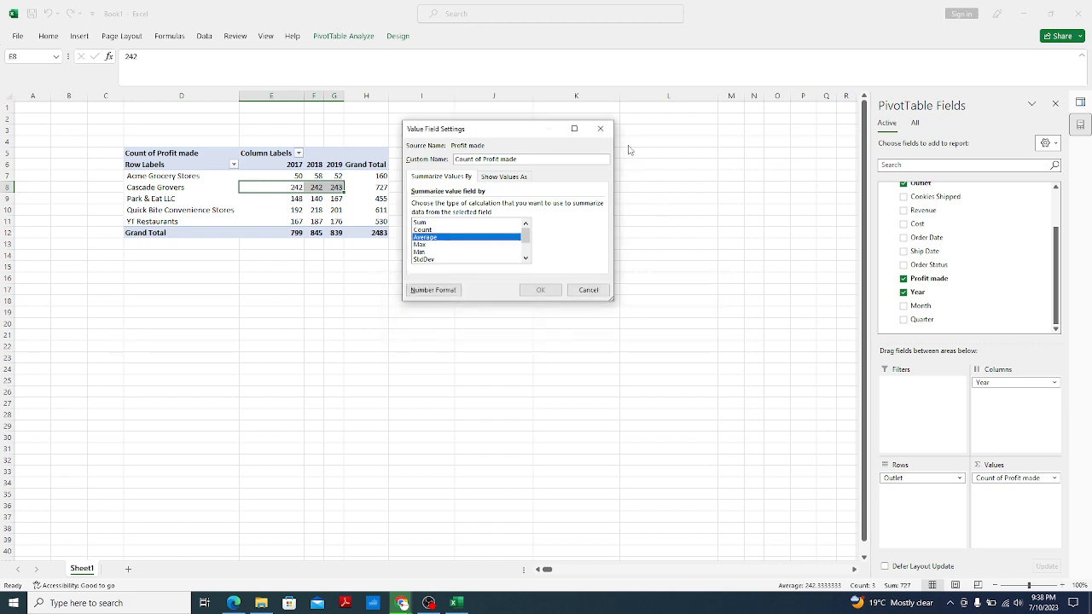
{"action": "left_click", "coordinate": [600, 128]}
Try to summarise the PivotTable's Profit made values by Sum, then discard the value field settings
{"action": "left_click", "coordinate": [333, 198]}
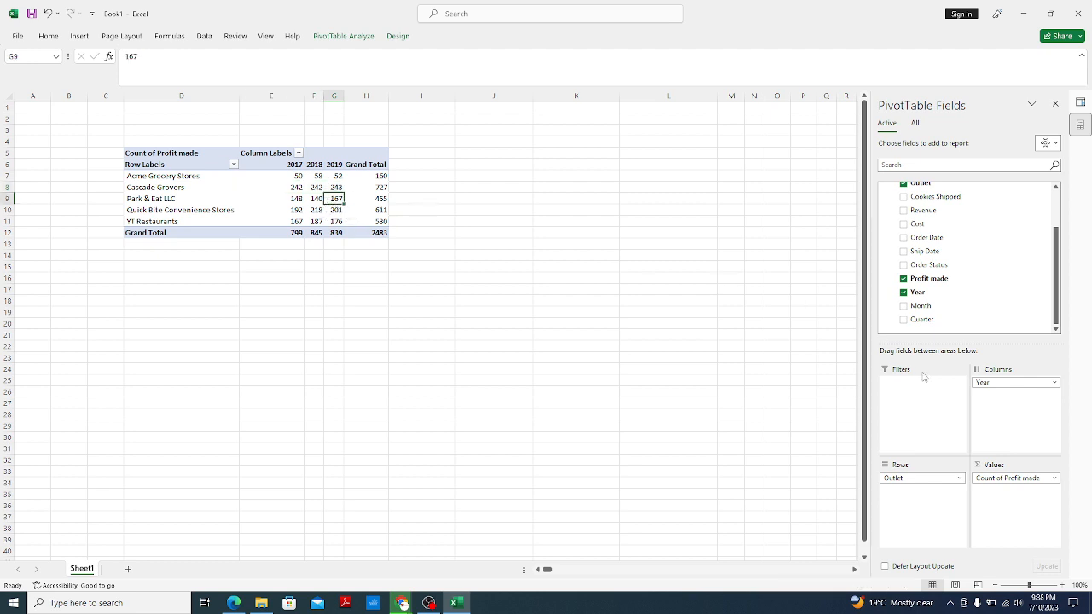
{"action": "left_click", "coordinate": [1056, 479]}
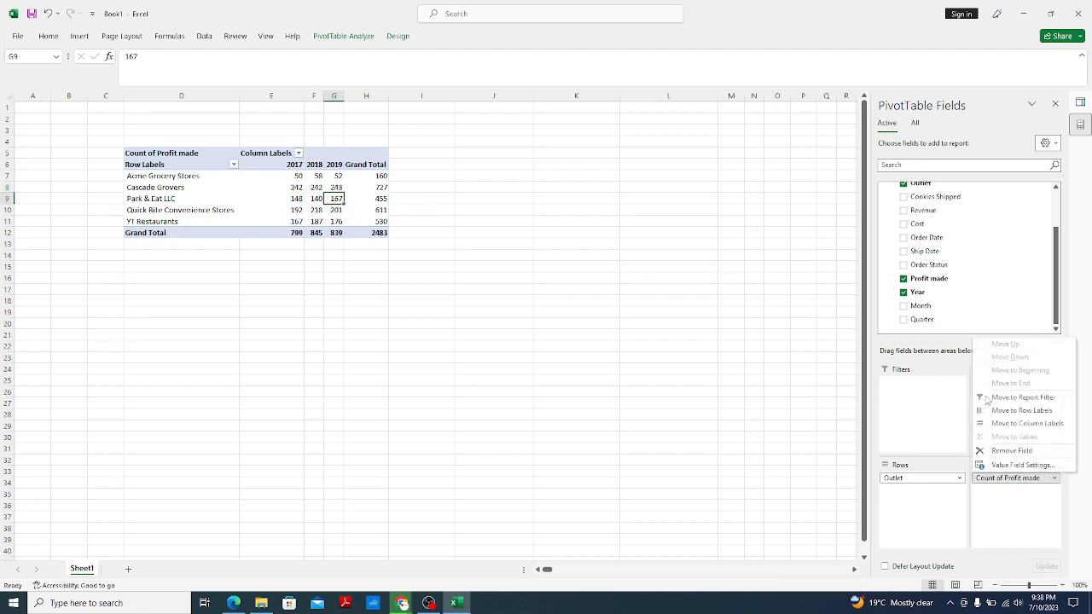
{"action": "left_click", "coordinate": [1022, 464]}
{"action": "left_click", "coordinate": [441, 222]}
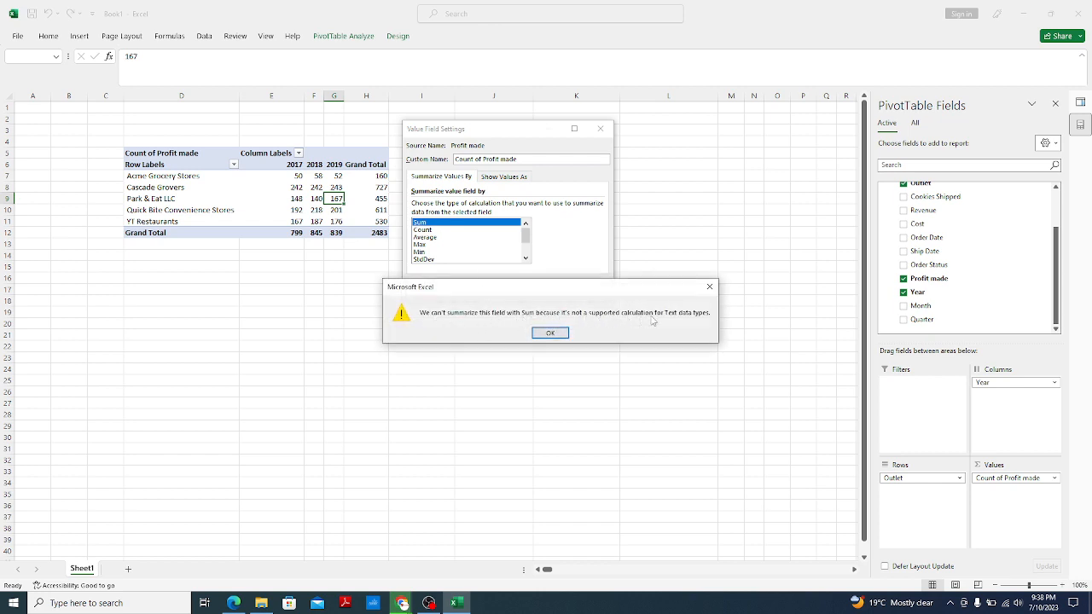
{"action": "left_click", "coordinate": [709, 287]}
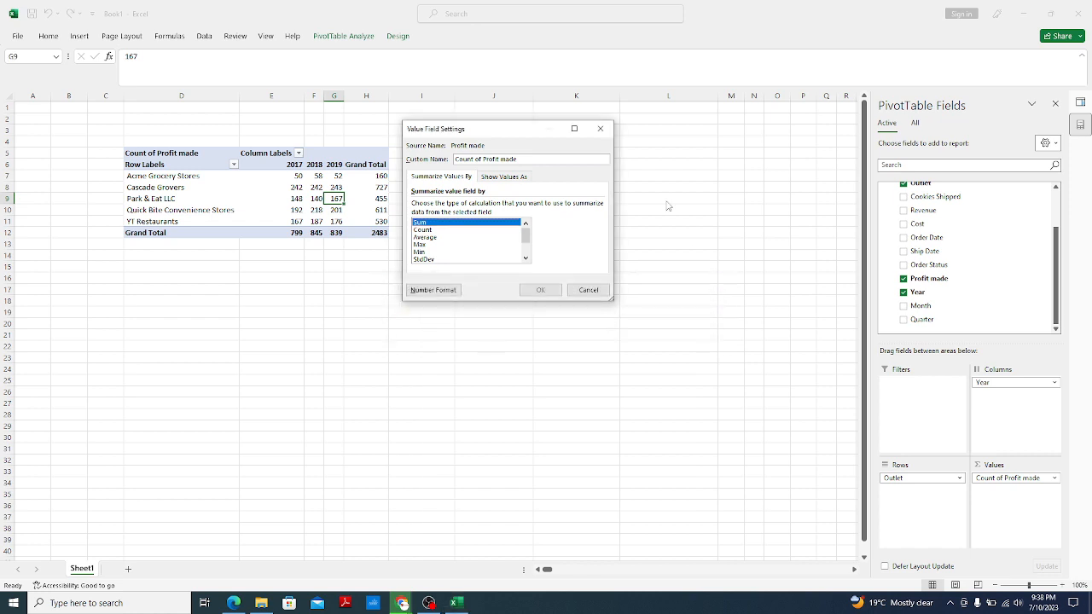
{"action": "left_click", "coordinate": [599, 128]}
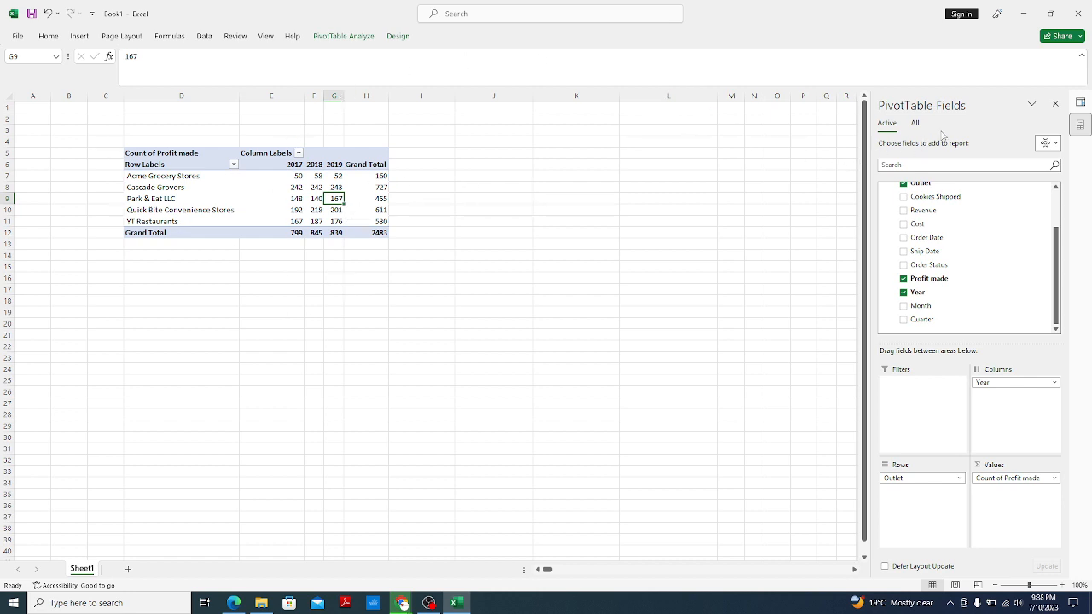
Close the PivotTable field list and open the Power Query query for editing at its Profit made column
{"action": "left_click", "coordinate": [1056, 104]}
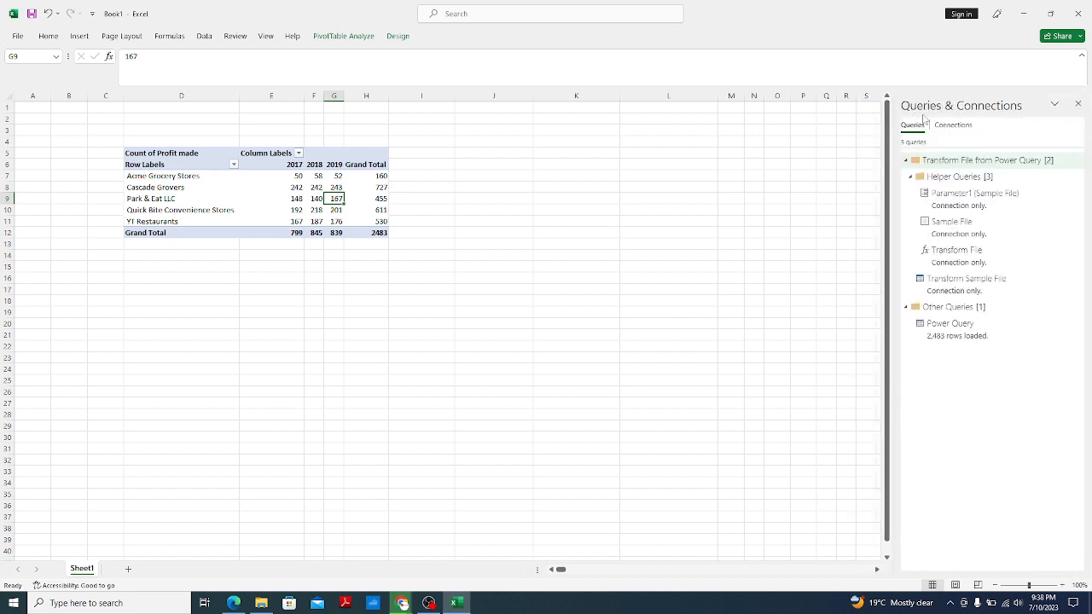
{"action": "left_click", "coordinate": [960, 338]}
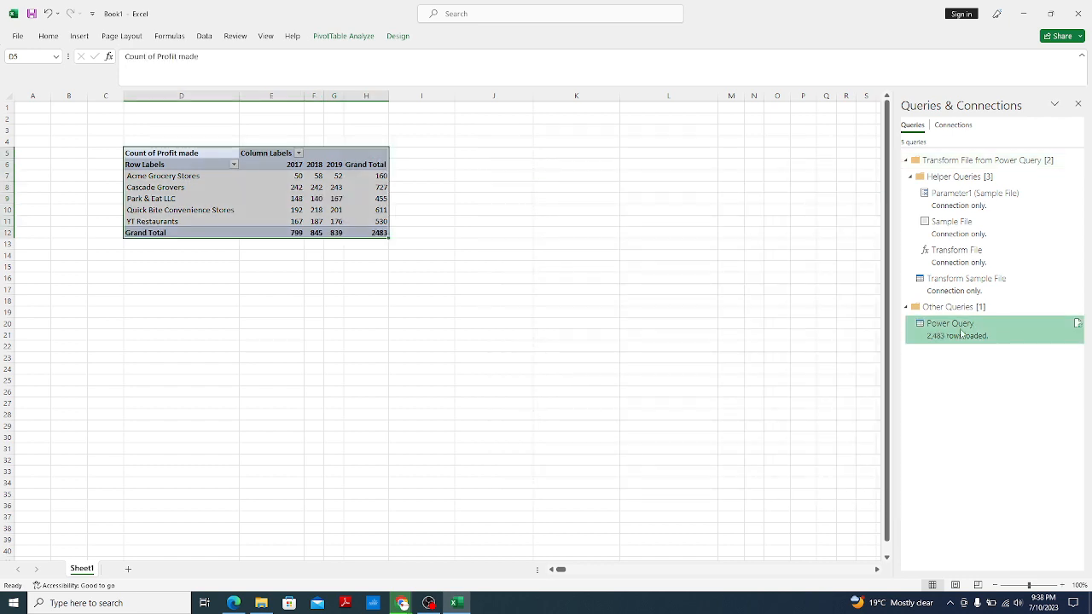
{"action": "double_click", "coordinate": [962, 335]}
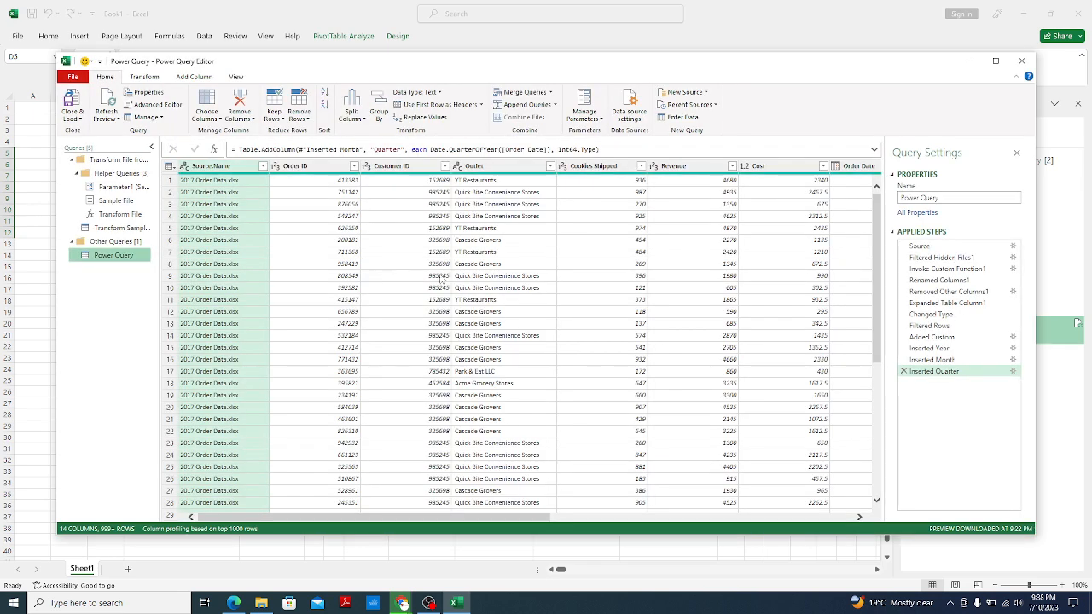
{"action": "left_click_drag", "start_coordinate": [380, 521], "coordinate": [687, 547]}
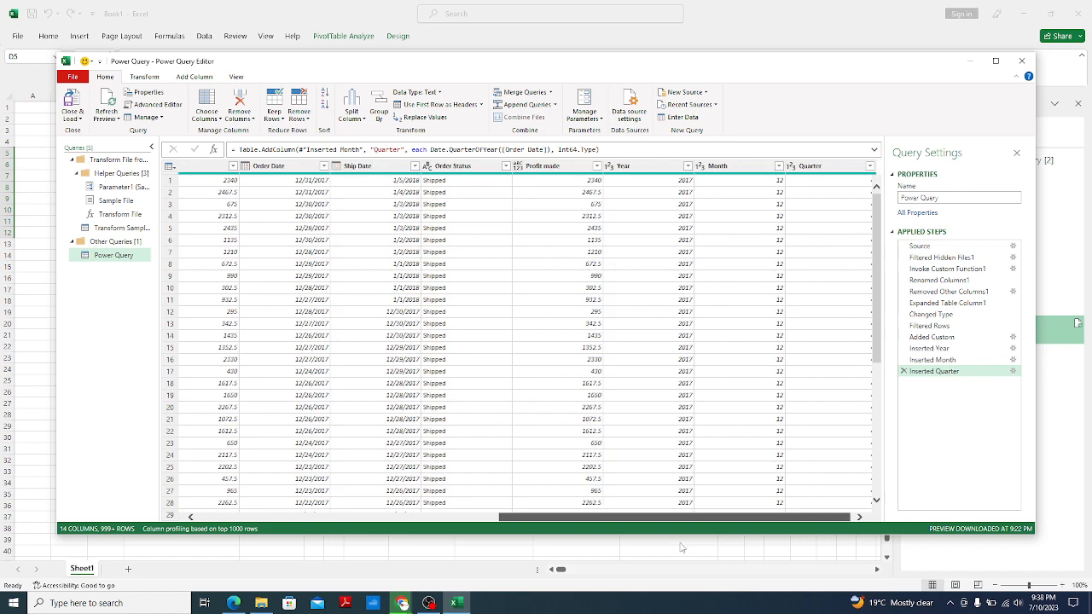
Change the Profit made column's data type to Whole Number and load the updated query back into the workbook
{"action": "left_click", "coordinate": [558, 204]}
{"action": "left_click", "coordinate": [589, 168]}
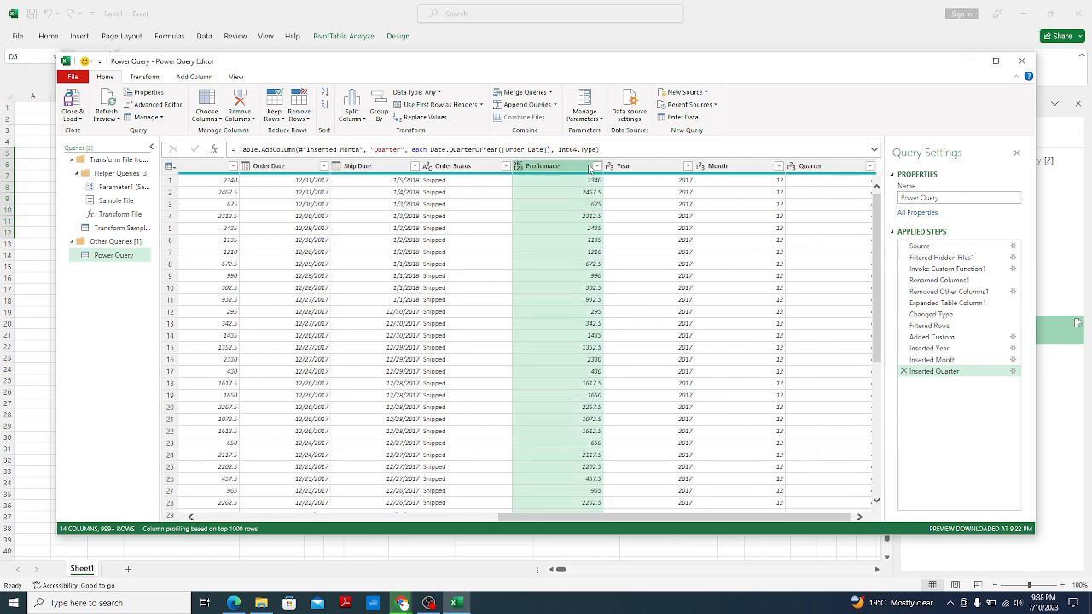
{"action": "left_click", "coordinate": [597, 166]}
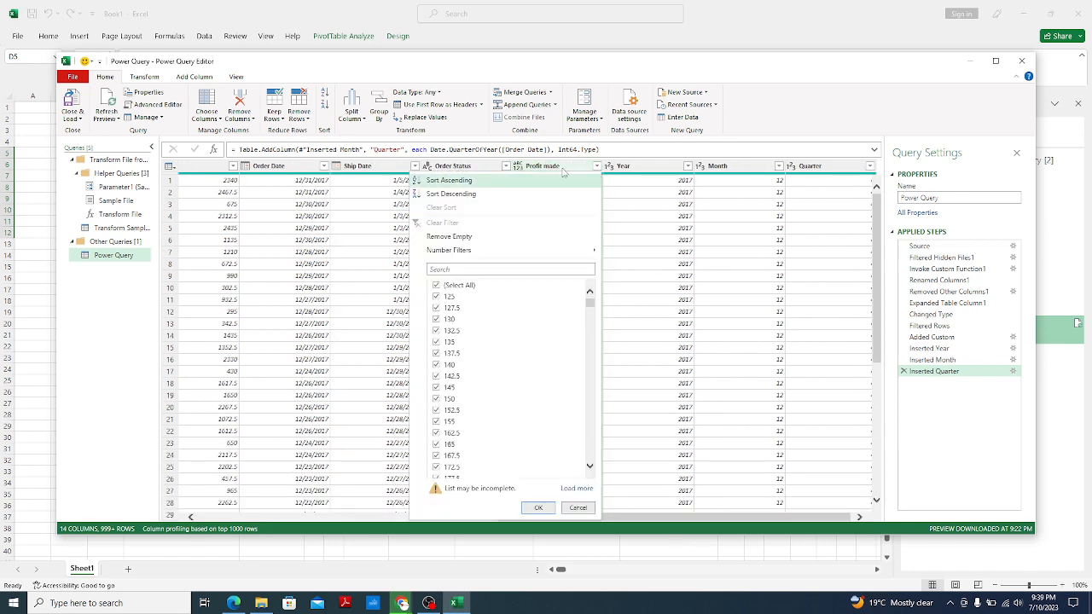
{"action": "left_click", "coordinate": [560, 169]}
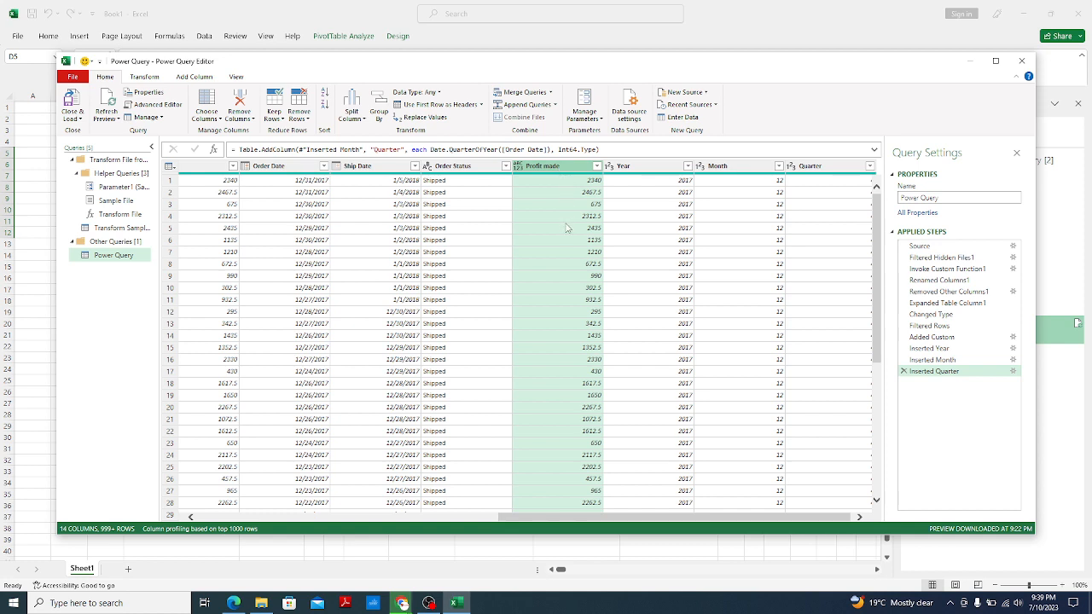
{"action": "right_click", "coordinate": [557, 169]}
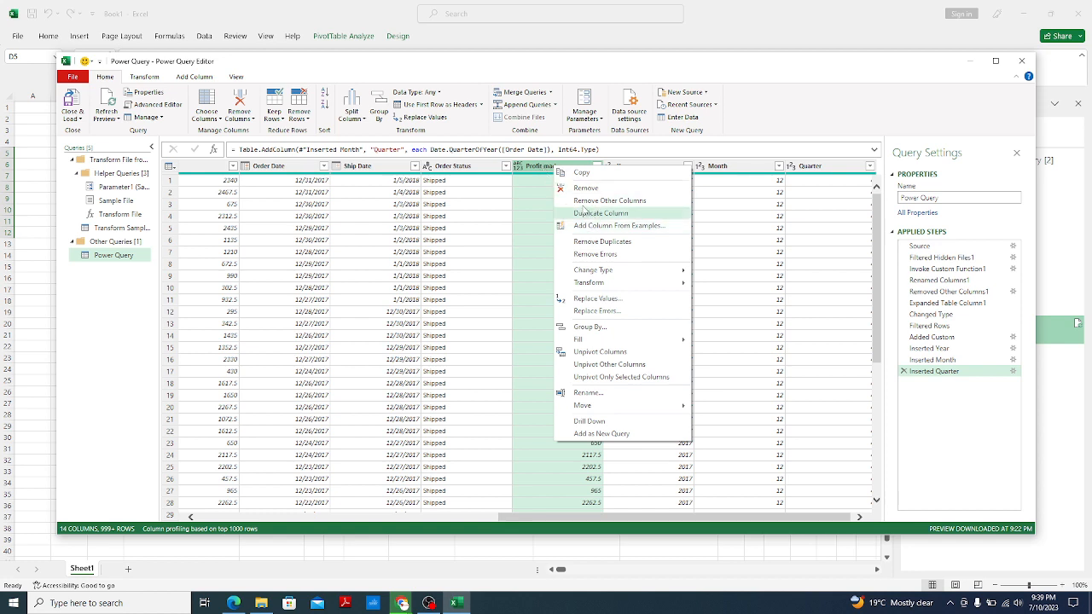
{"action": "left_click", "coordinate": [530, 170]}
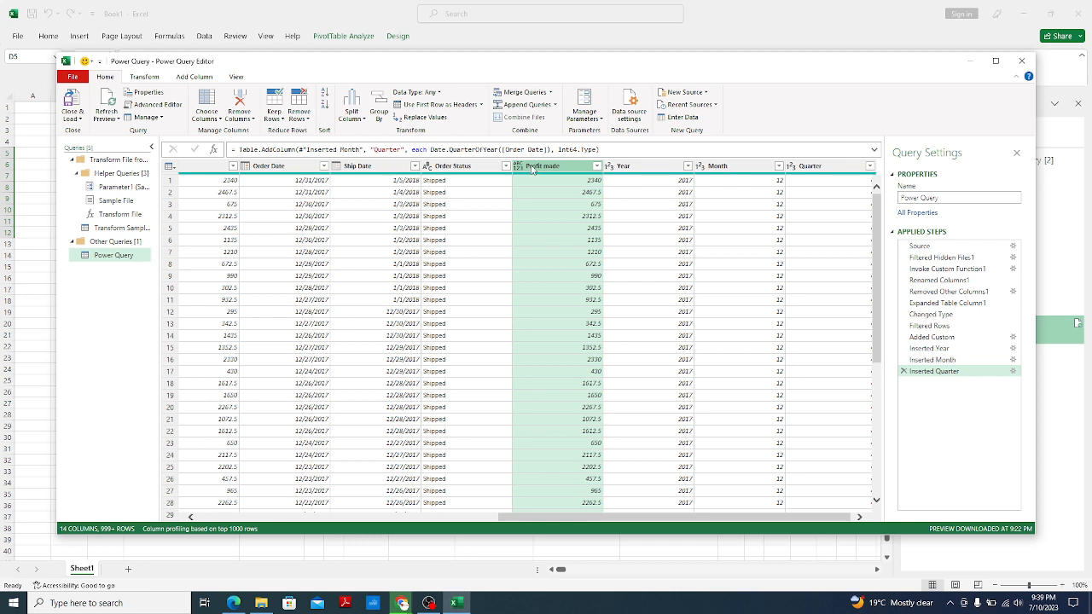
{"action": "right_click", "coordinate": [533, 169]}
{"action": "mouse_move", "coordinate": [576, 275]}
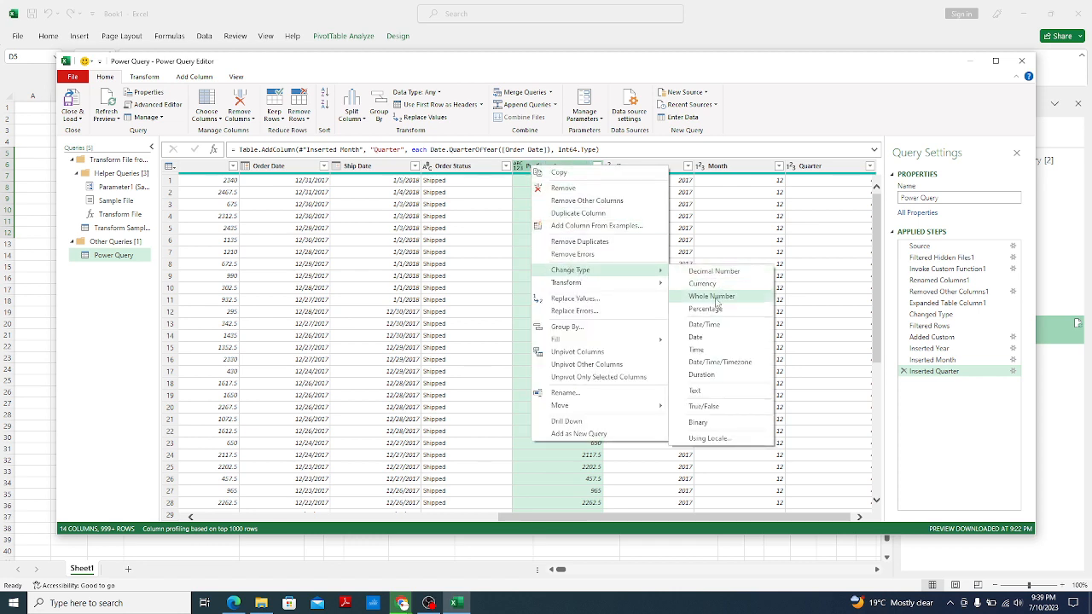
{"action": "left_click", "coordinate": [713, 297]}
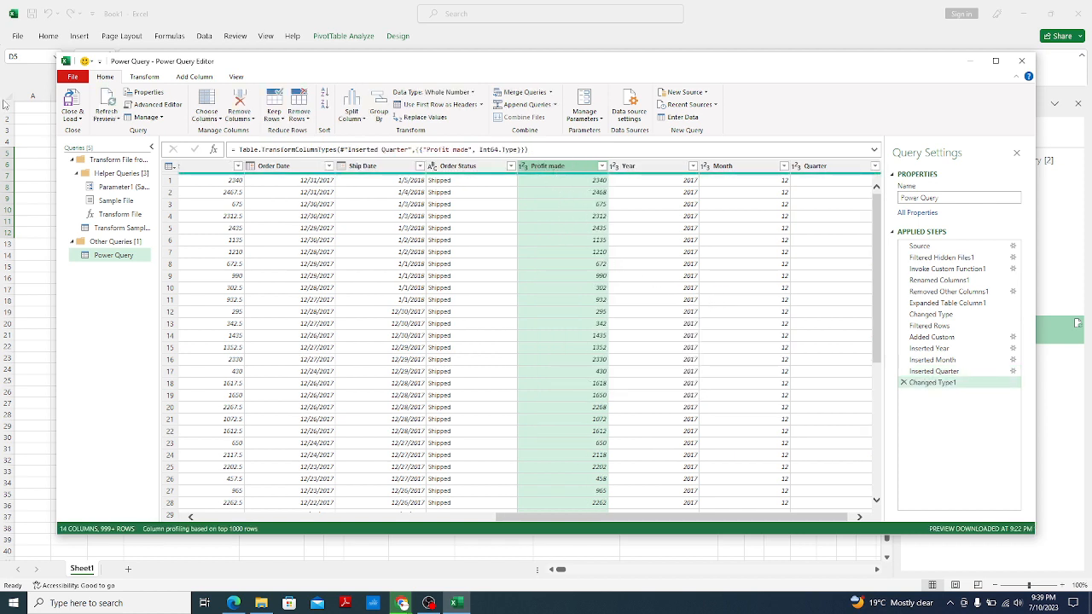
{"action": "left_click", "coordinate": [70, 104]}
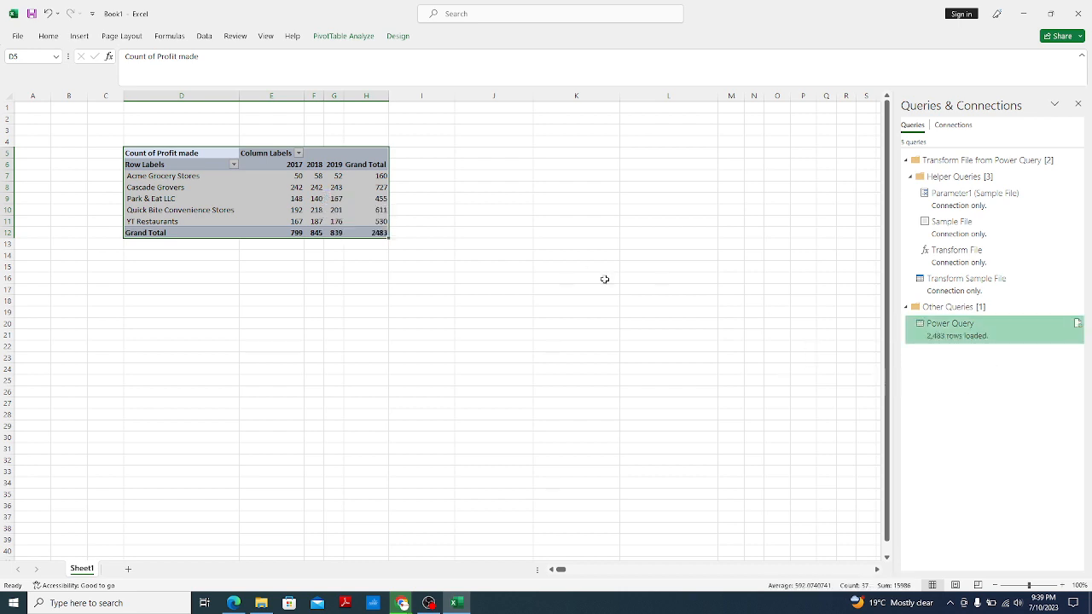
Show the field list for the PivotTable on Sheet1 again
{"action": "left_click", "coordinate": [340, 186]}
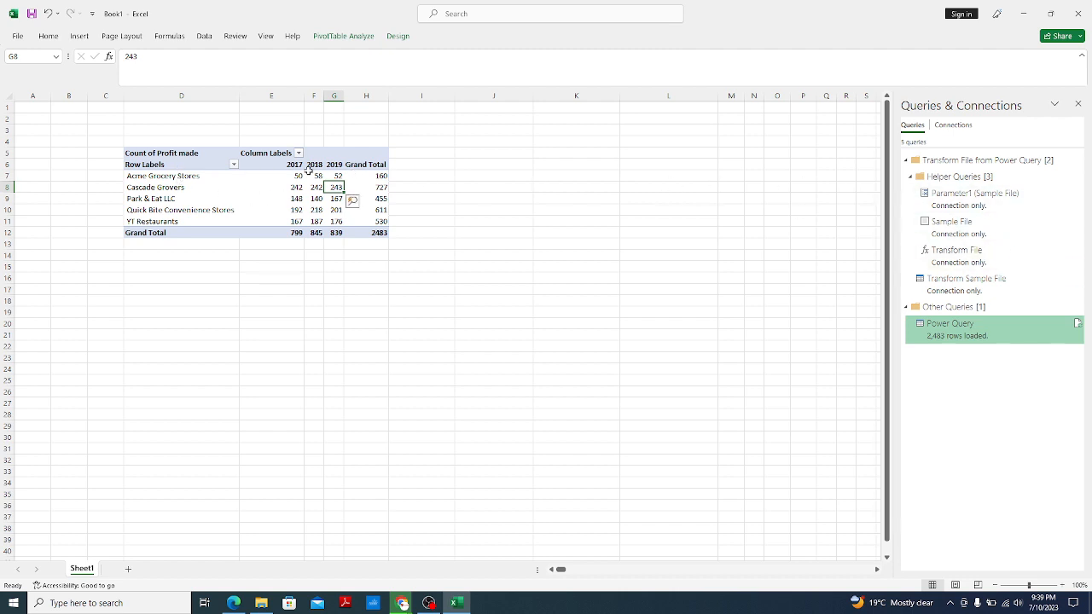
{"action": "left_click", "coordinate": [156, 165]}
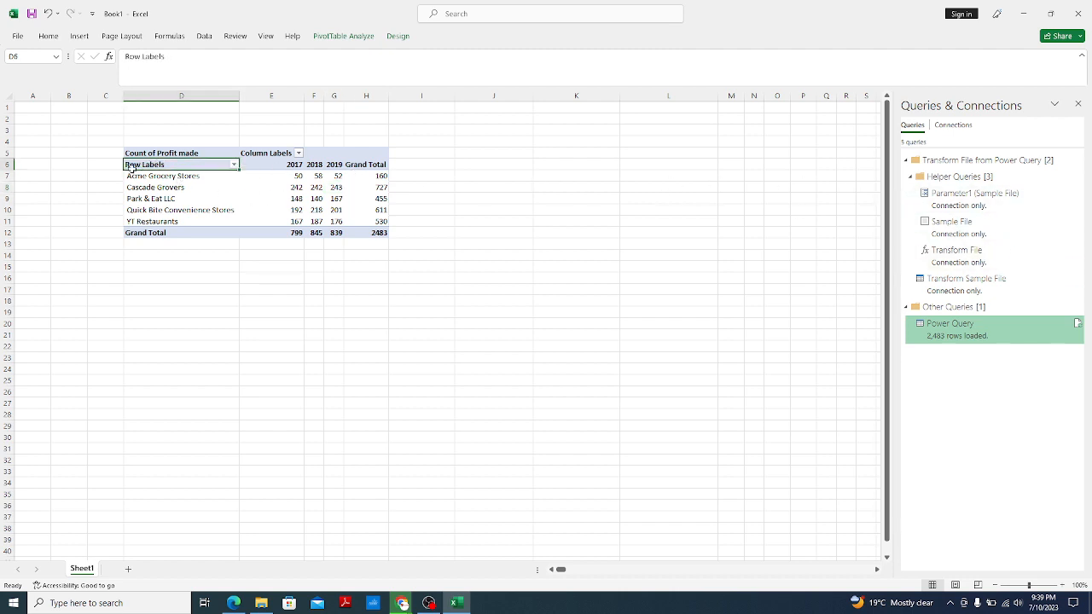
{"action": "right_click", "coordinate": [174, 166]}
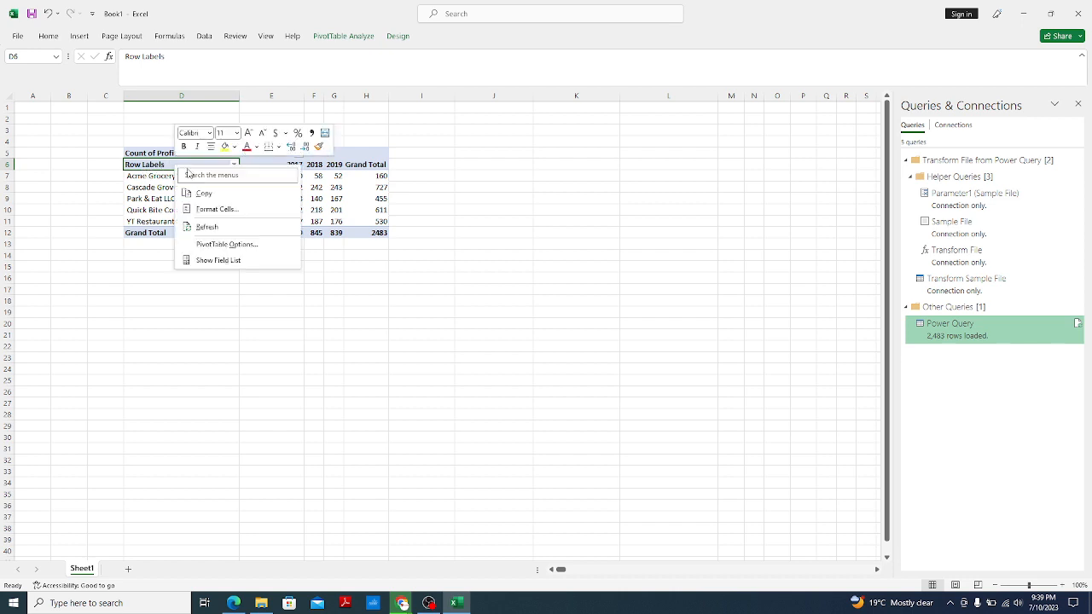
{"action": "left_click", "coordinate": [213, 261]}
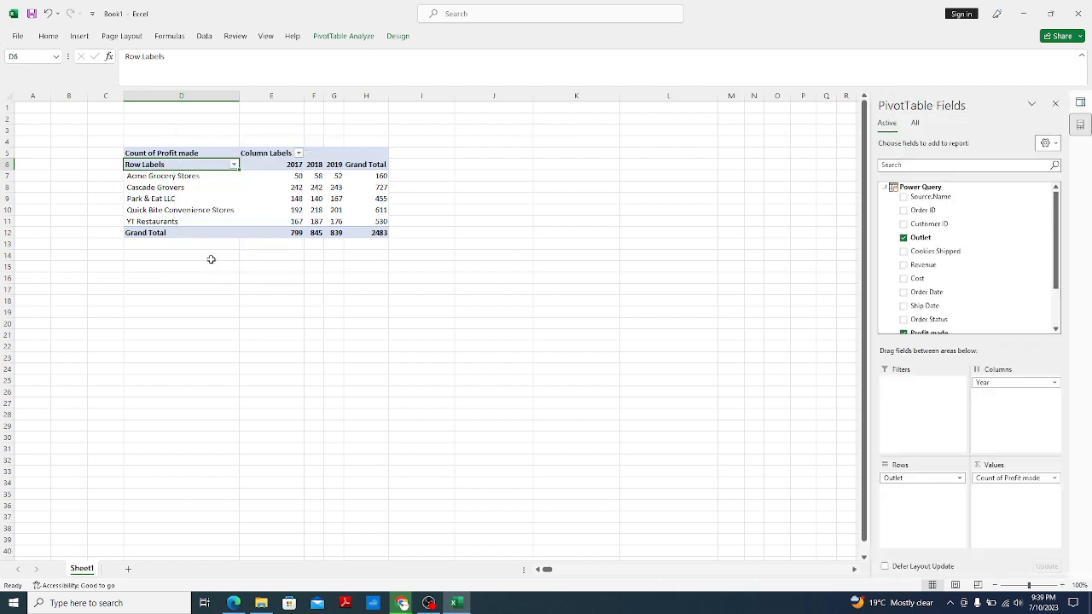
Re-add Profit made to the PivotTable's values as a Sum and select the Grand Total row's figures
{"action": "scroll", "coordinate": [997, 249], "scroll_direction": "down", "scroll_amount": 2}
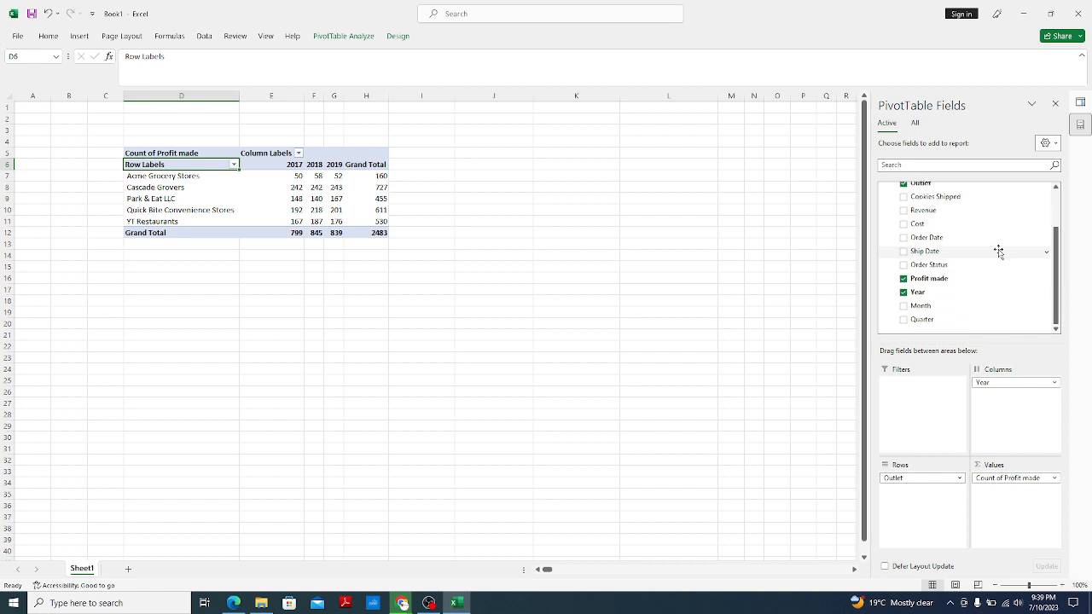
{"action": "scroll", "coordinate": [941, 267], "scroll_direction": "up", "scroll_amount": 1}
{"action": "scroll", "coordinate": [933, 224], "scroll_direction": "down", "scroll_amount": 1}
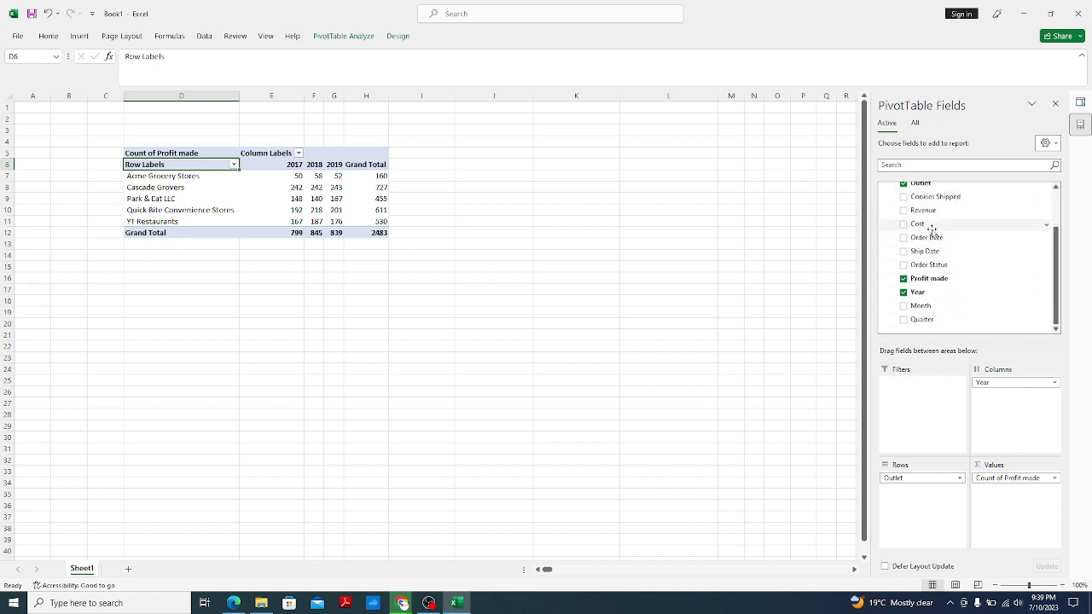
{"action": "mouse_move", "coordinate": [1014, 478]}
{"action": "left_mouse_down"}
{"action": "mouse_move", "coordinate": [1017, 301]}
{"action": "mouse_move", "coordinate": [968, 295]}
{"action": "mouse_move", "coordinate": [956, 429]}
{"action": "mouse_move", "coordinate": [996, 489]}
{"action": "left_mouse_up"}
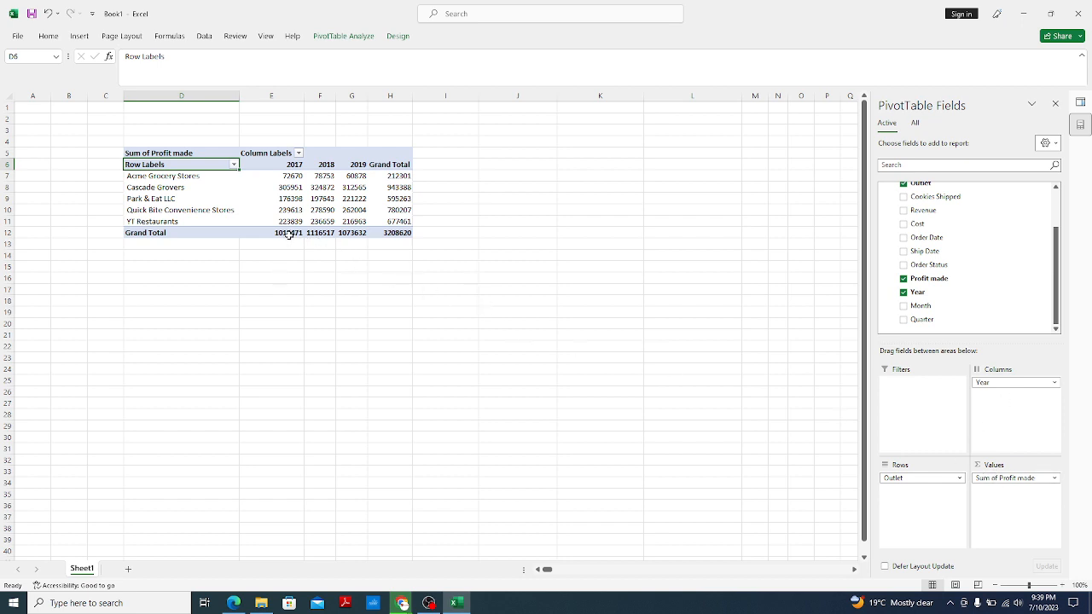
{"action": "left_click_drag", "start_coordinate": [289, 234], "coordinate": [390, 236]}
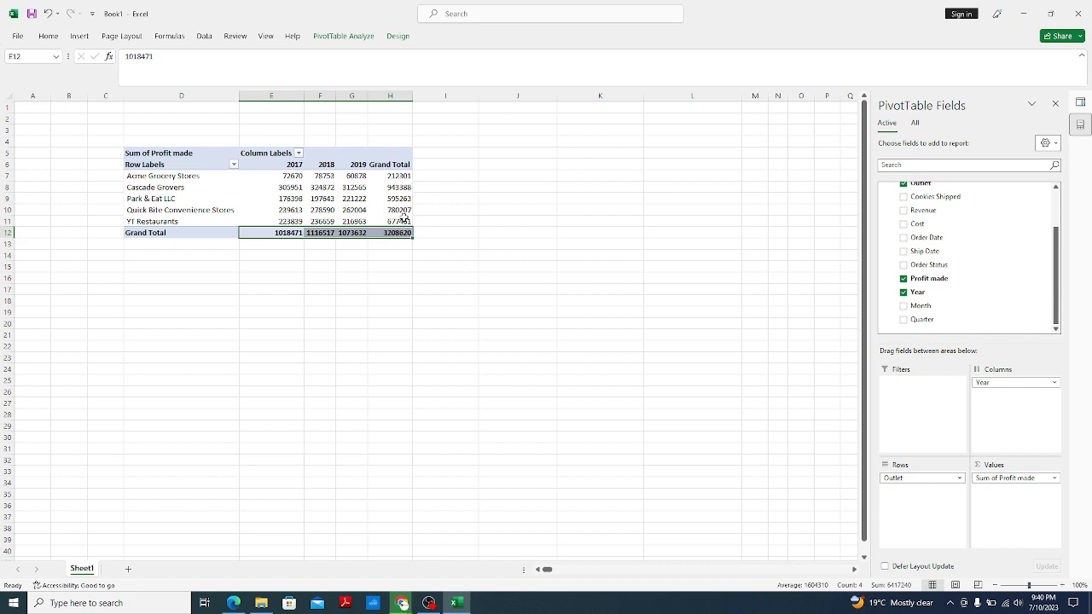
{"action": "left_click", "coordinate": [1054, 479]}
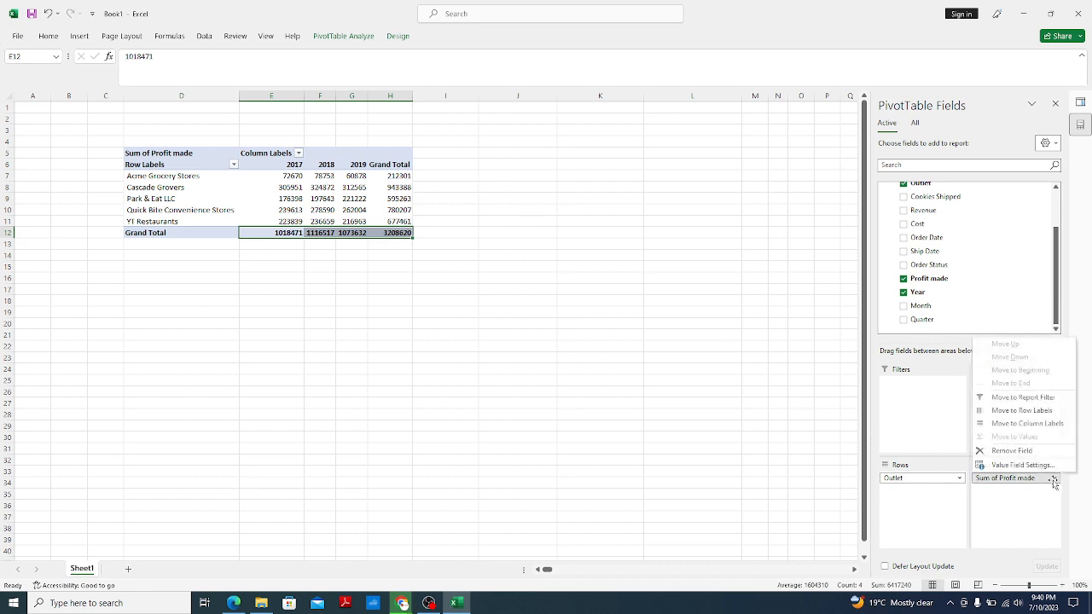
{"action": "left_click", "coordinate": [1024, 468]}
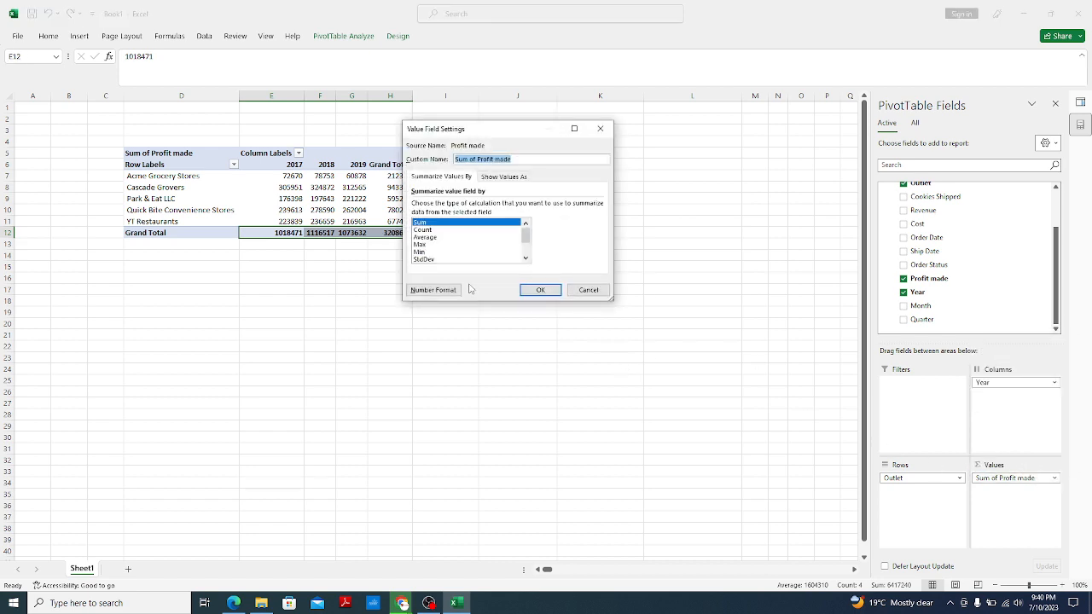
{"action": "left_click", "coordinate": [443, 291]}
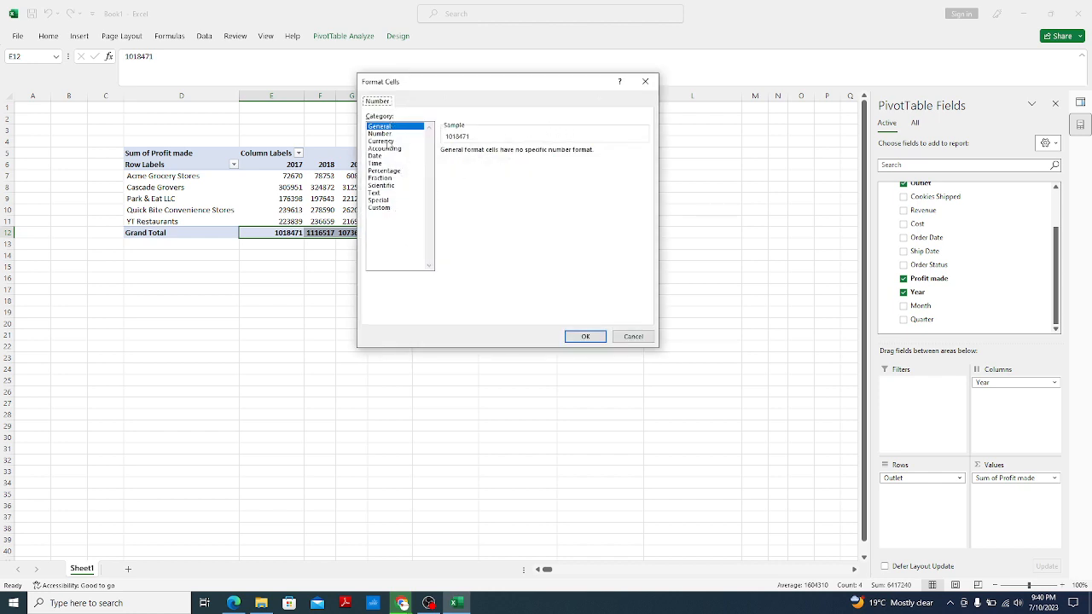
{"action": "left_click", "coordinate": [646, 81]}
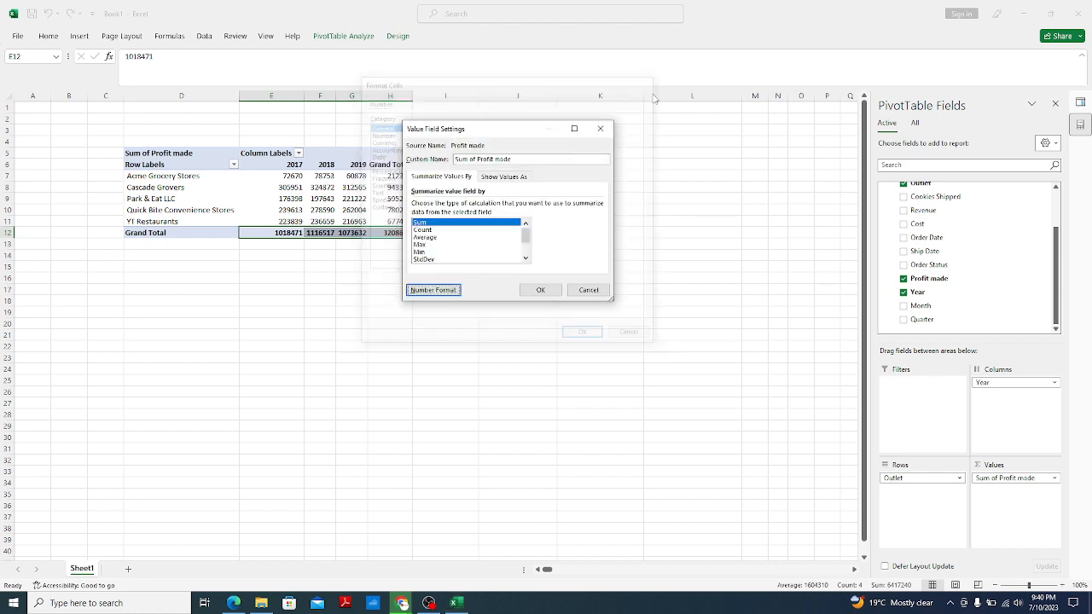
{"action": "left_click", "coordinate": [600, 129]}
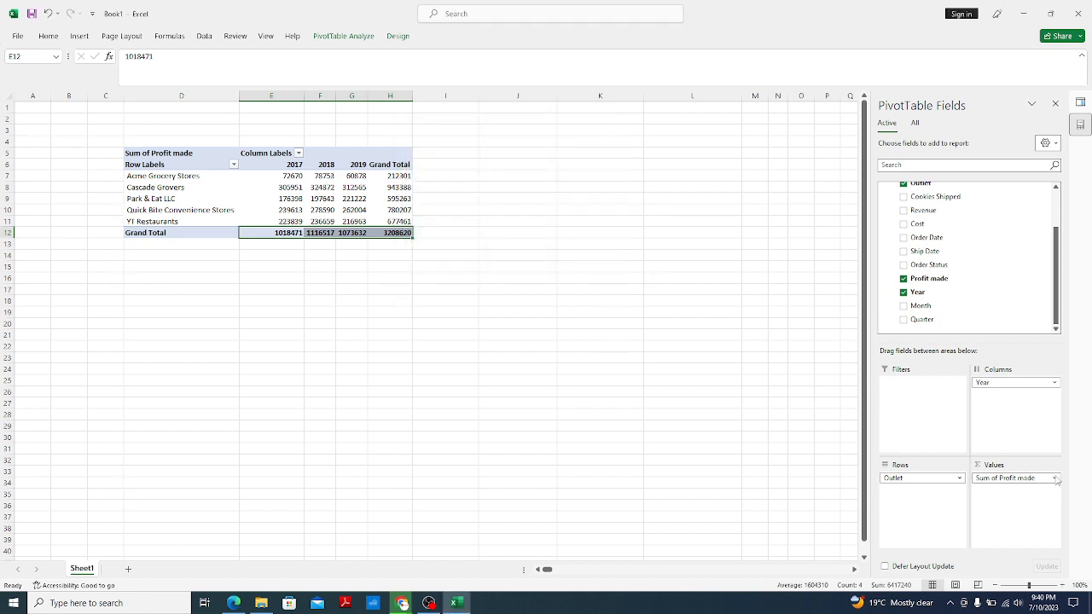
Format the PivotTable's Sum of Profit made values as Currency with the $ symbol and two decimal places
{"action": "left_click", "coordinate": [1055, 478]}
{"action": "left_click", "coordinate": [1041, 473]}
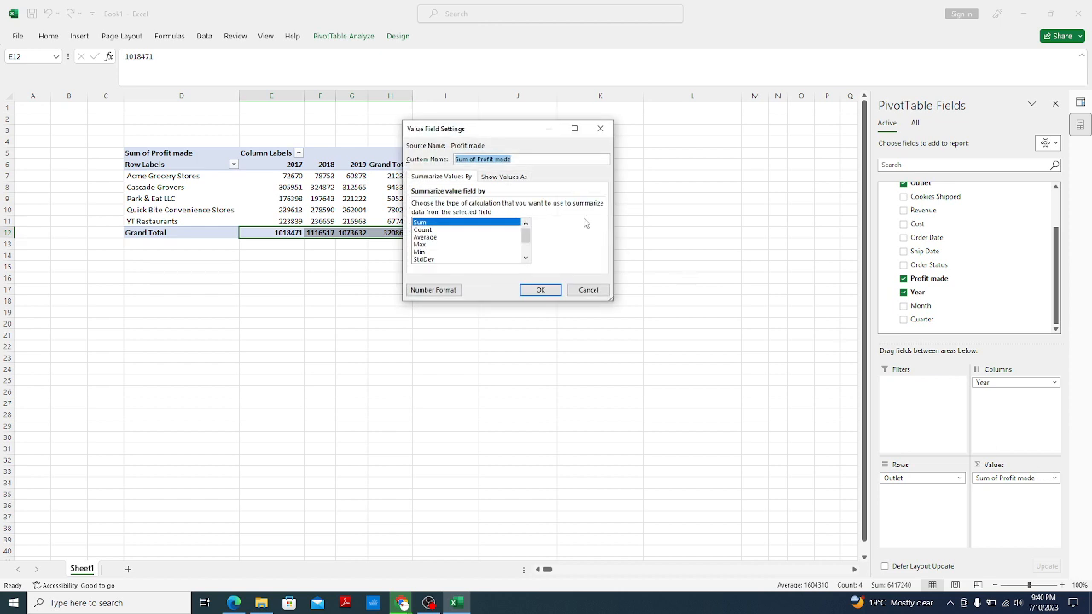
{"action": "left_click", "coordinate": [425, 295]}
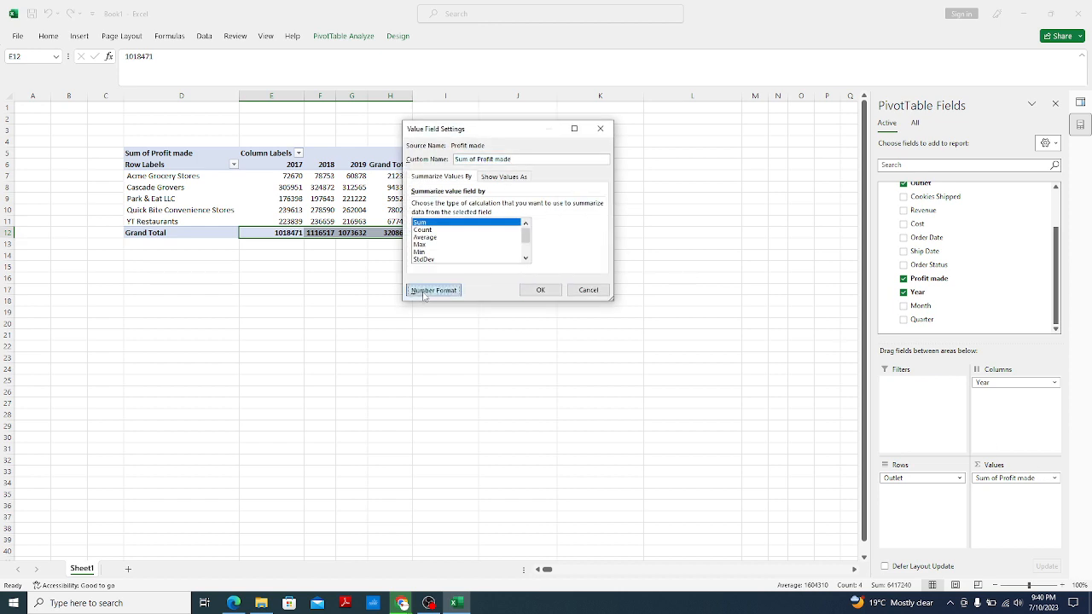
{"action": "left_click", "coordinate": [387, 141]}
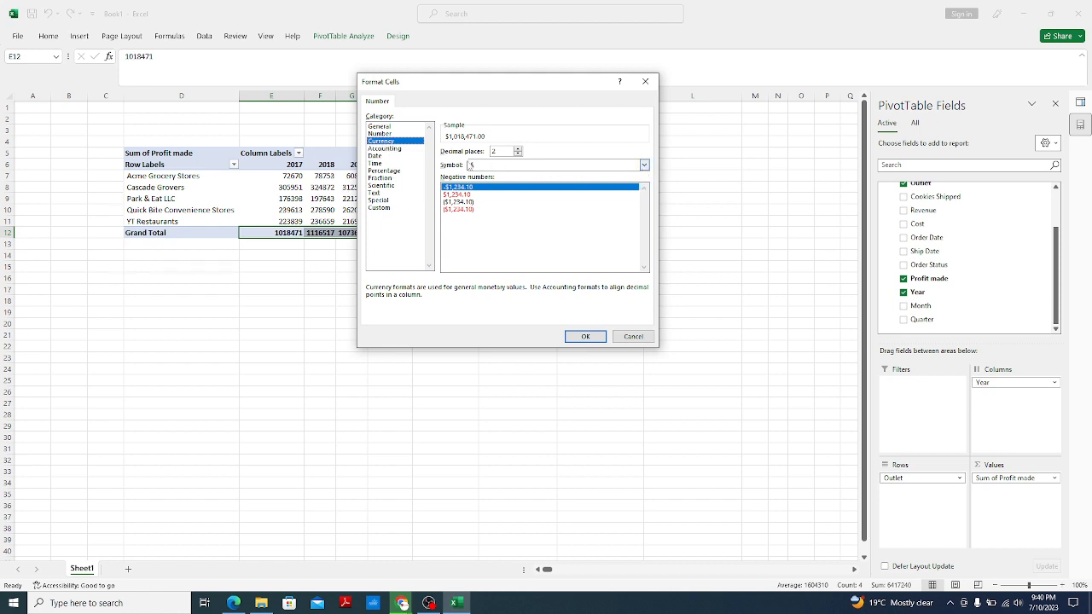
{"action": "left_click", "coordinate": [643, 166]}
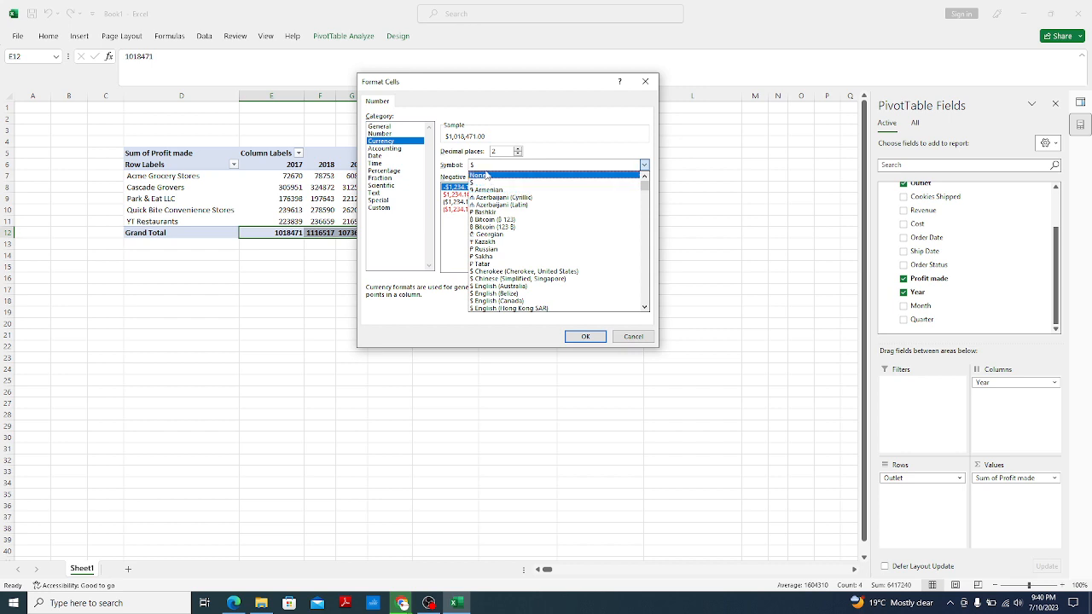
{"action": "left_click", "coordinate": [486, 182]}
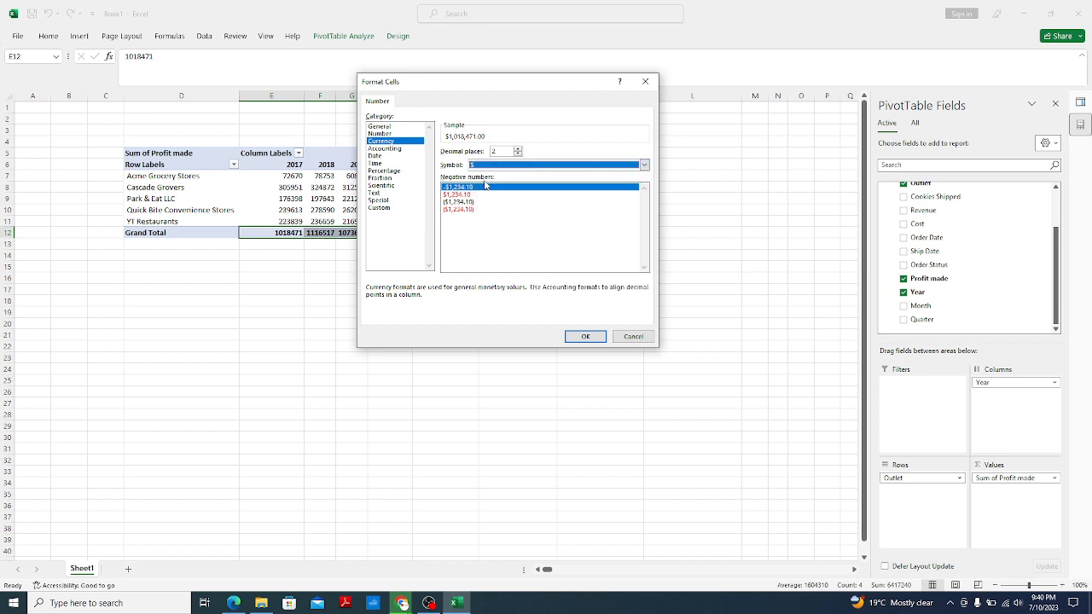
{"action": "left_click", "coordinate": [588, 338]}
{"action": "left_click", "coordinate": [546, 291]}
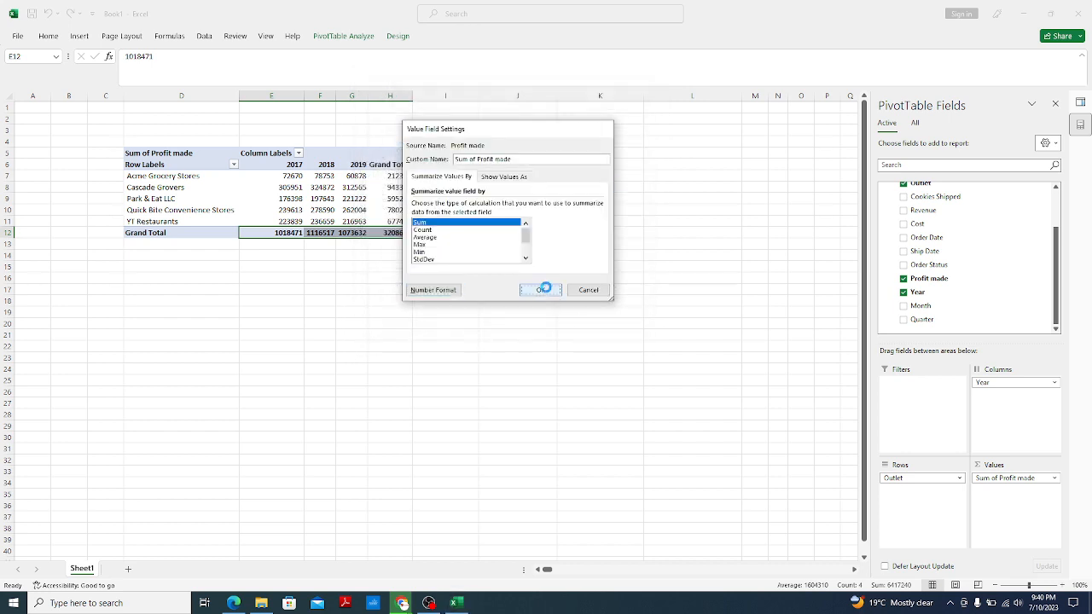
{"action": "left_click_drag", "start_coordinate": [340, 187], "coordinate": [416, 218]}
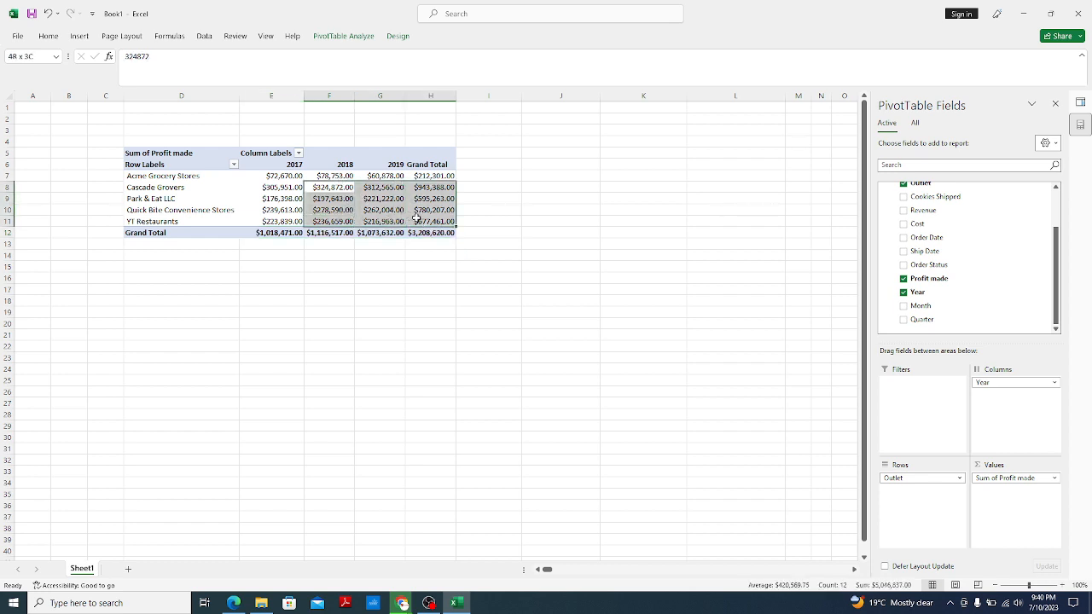
{"action": "left_click", "coordinate": [586, 230]}
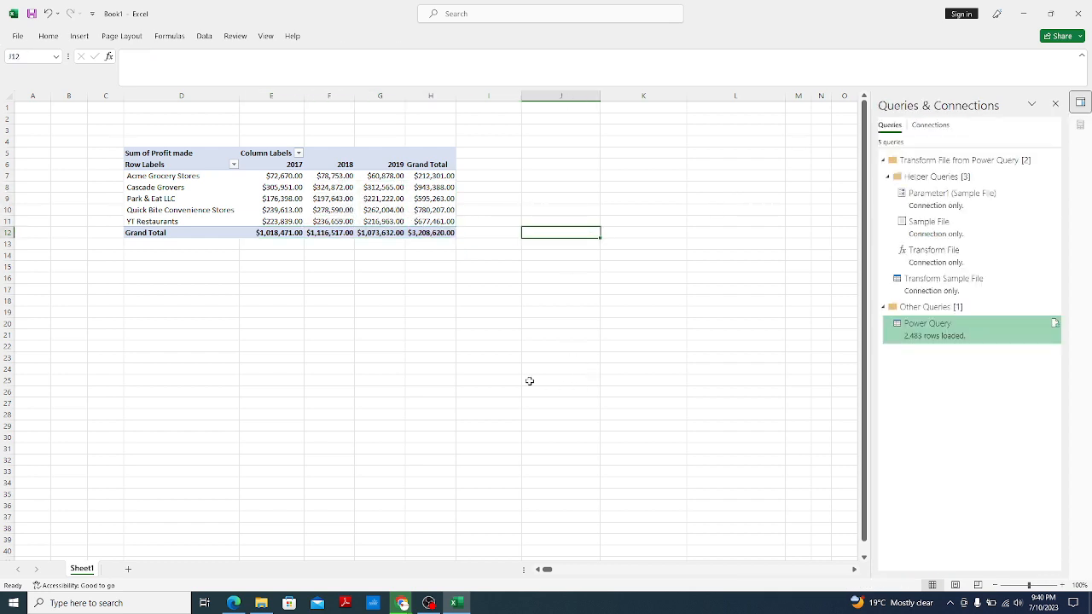
{"action": "left_click_drag", "start_coordinate": [142, 177], "coordinate": [324, 216]}
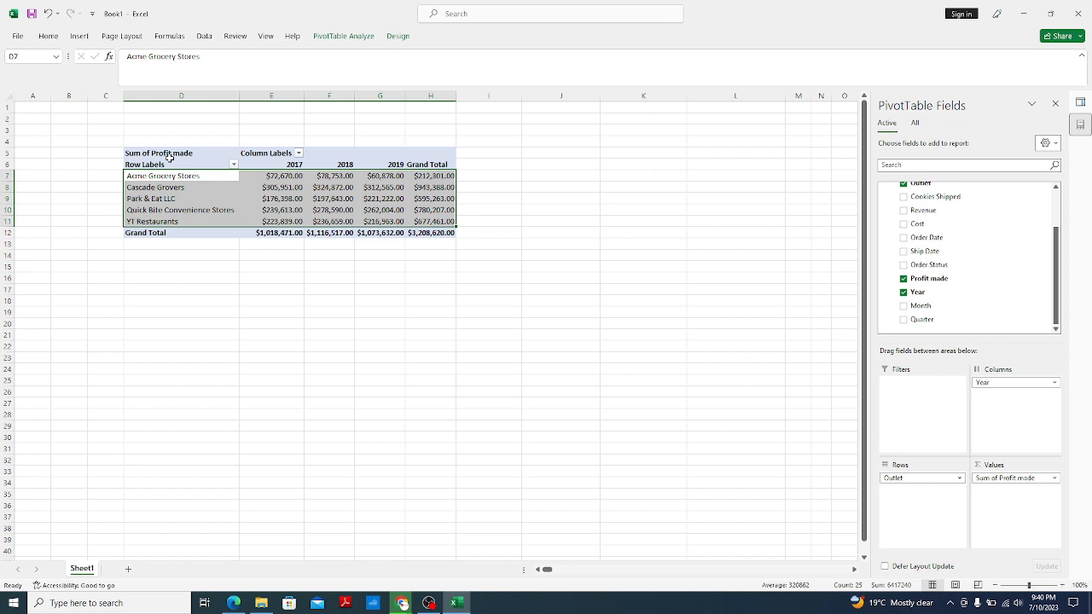
{"action": "left_click_drag", "start_coordinate": [170, 157], "coordinate": [443, 229]}
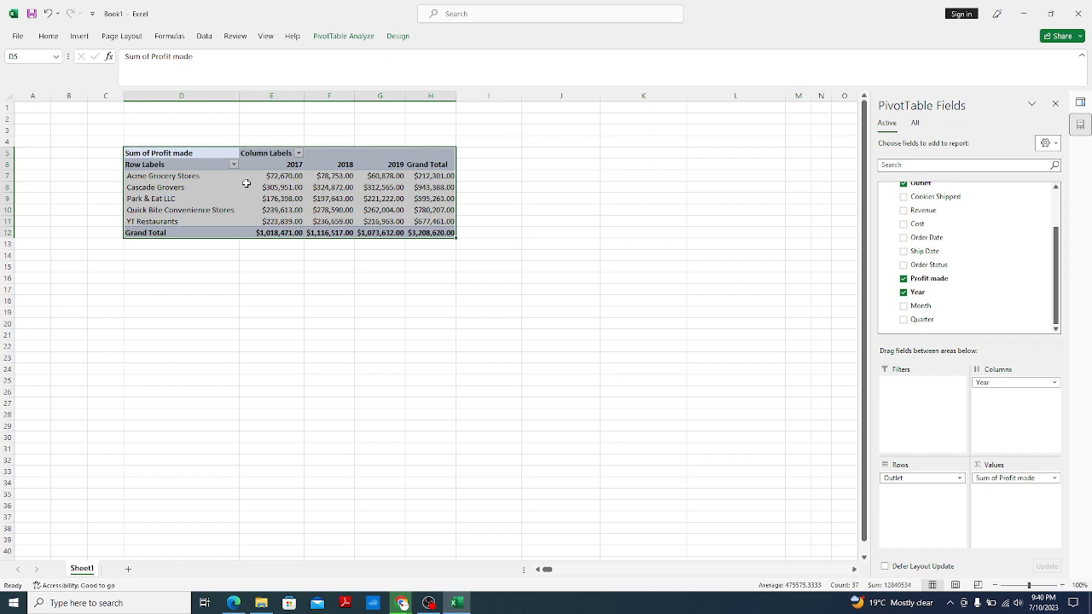
Close the PivotTable field list, reopen the Power Query query for editing and look over the transform and add-column commands
{"action": "left_click", "coordinate": [1056, 103]}
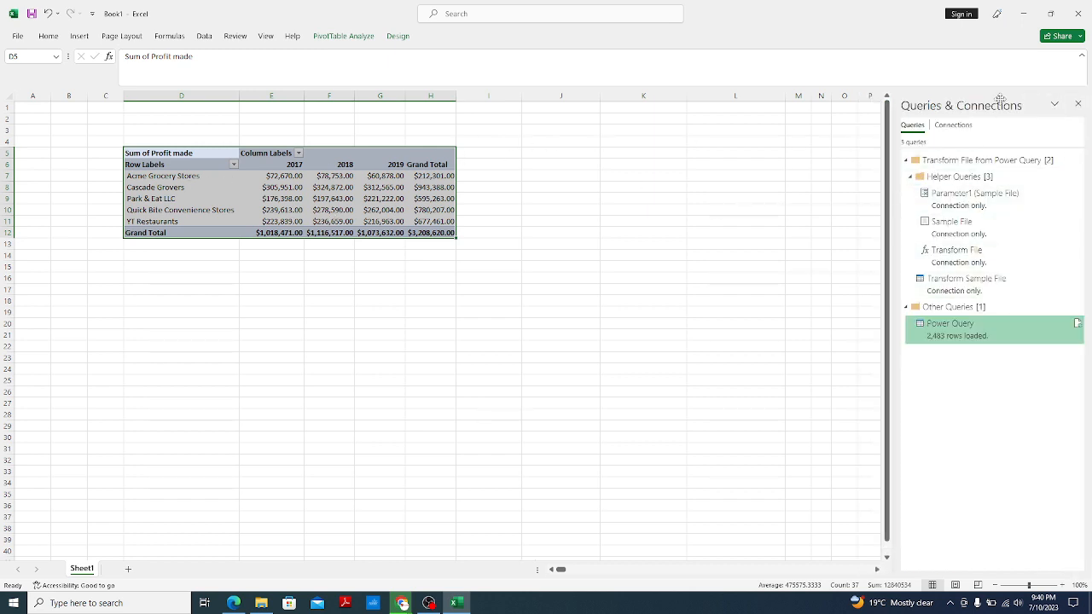
{"action": "double_click", "coordinate": [977, 336]}
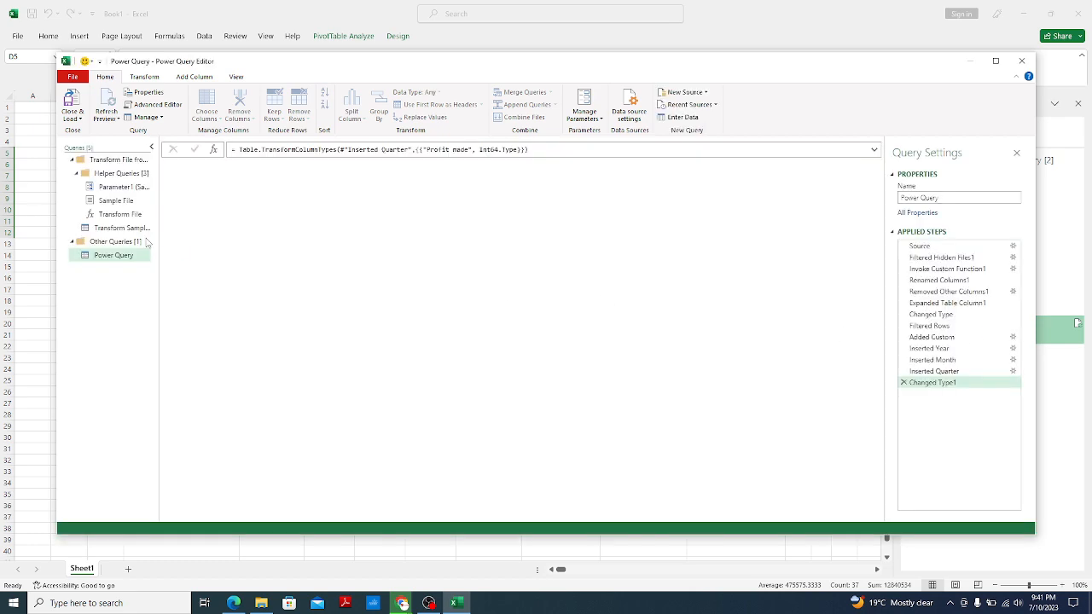
{"action": "left_click", "coordinate": [81, 121]}
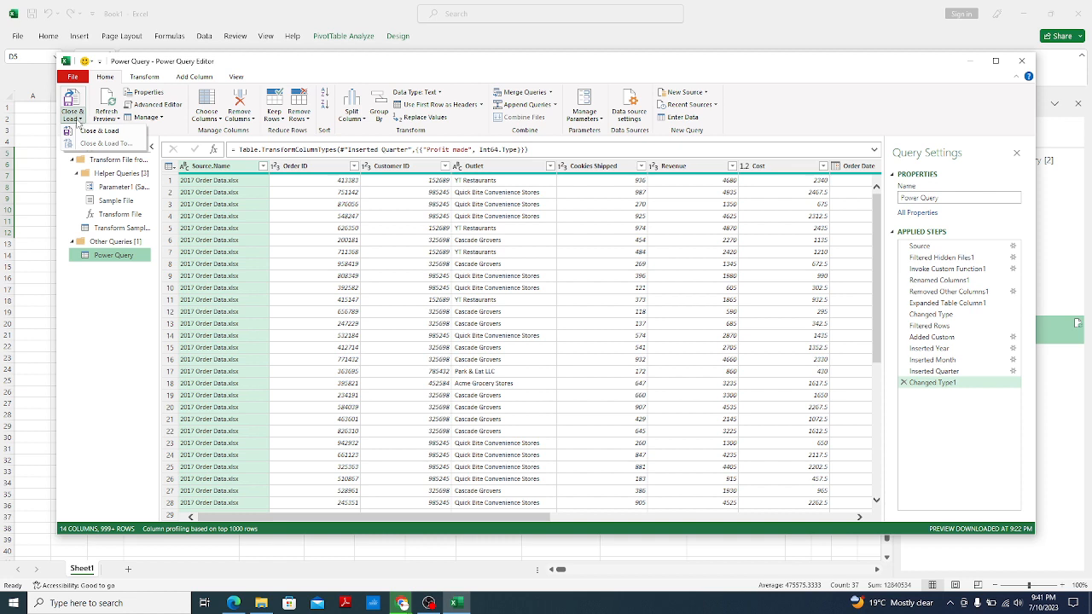
{"action": "left_click", "coordinate": [151, 79]}
{"action": "left_click", "coordinate": [149, 78]}
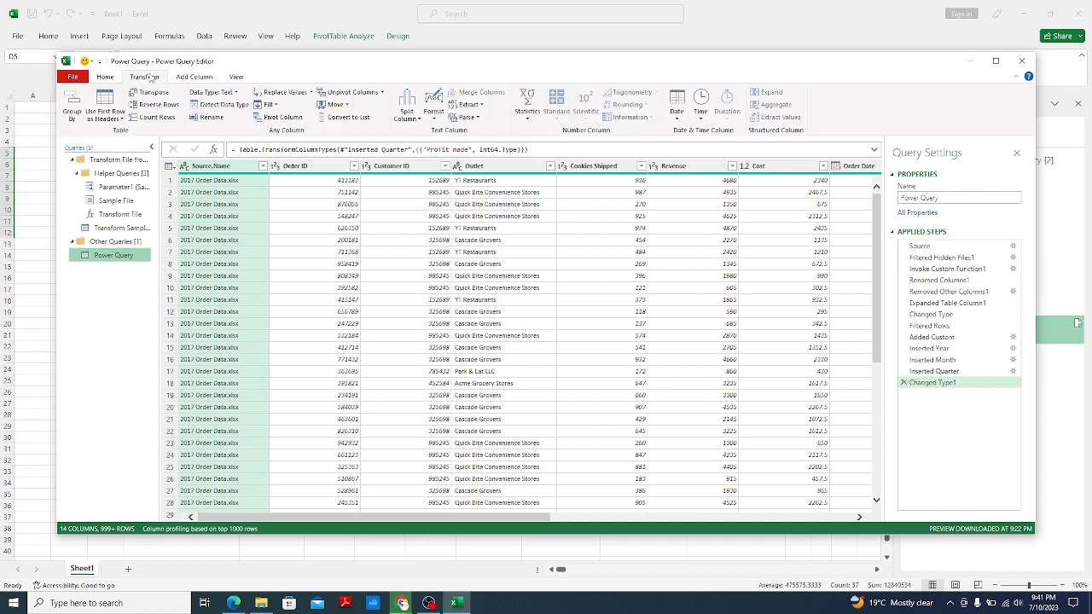
{"action": "left_click", "coordinate": [190, 77]}
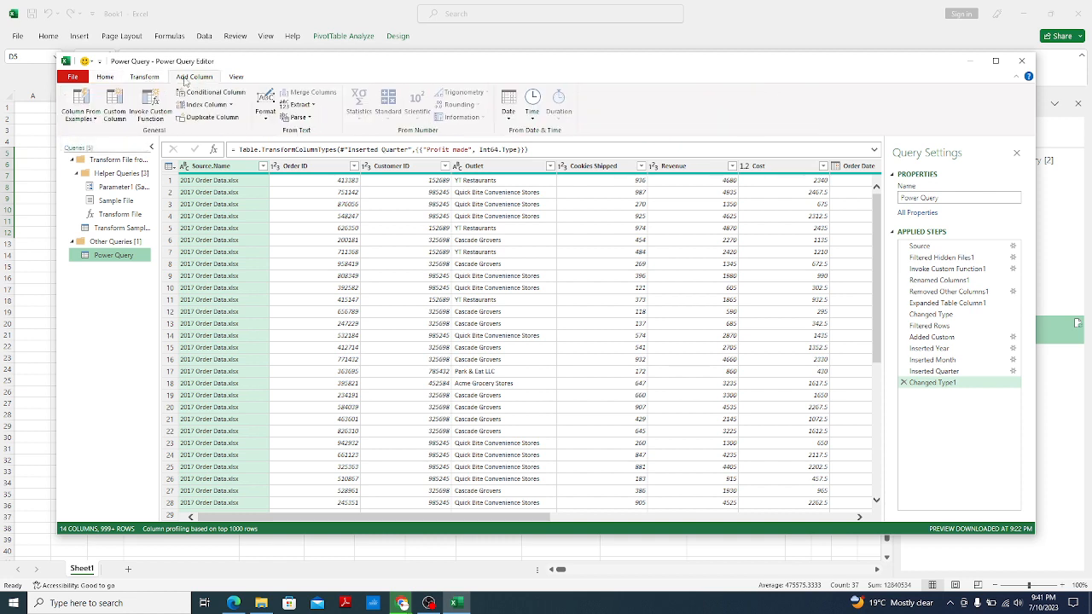
{"action": "left_click", "coordinate": [143, 76]}
{"action": "left_click", "coordinate": [105, 77]}
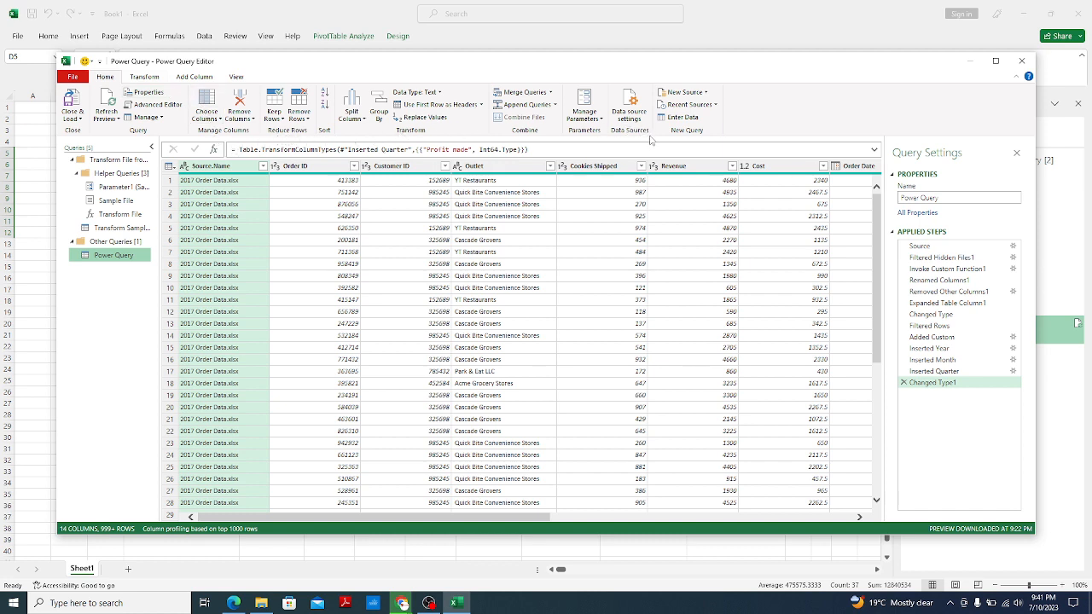
Examine the Merge Queries and Append Queries options, and close the query editor by loading the query back into the workbook
{"action": "left_click", "coordinate": [550, 93]}
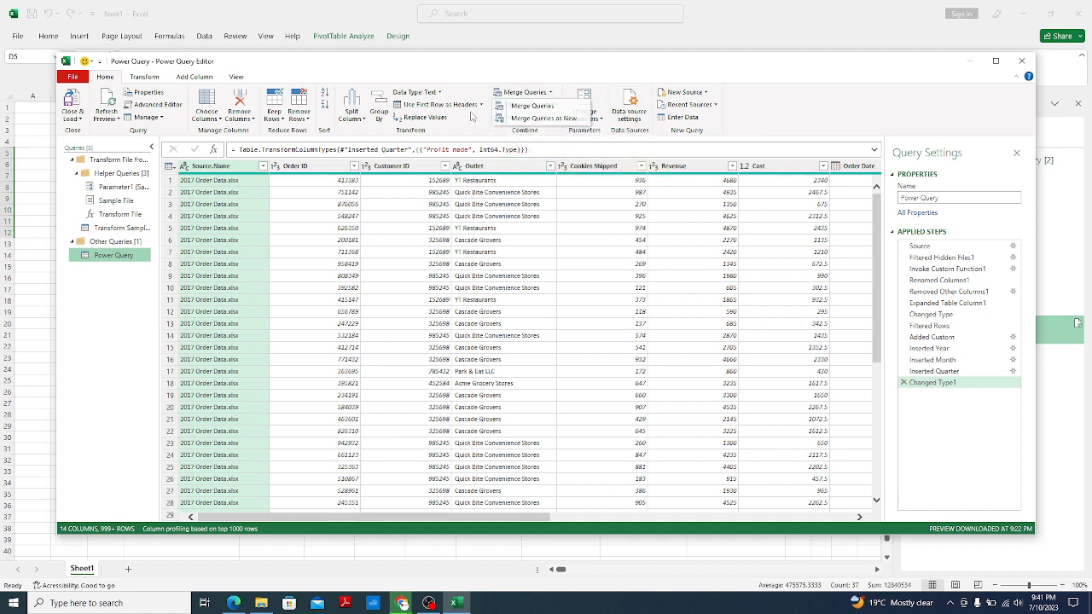
{"action": "left_click", "coordinate": [471, 113]}
{"action": "left_click", "coordinate": [555, 105]}
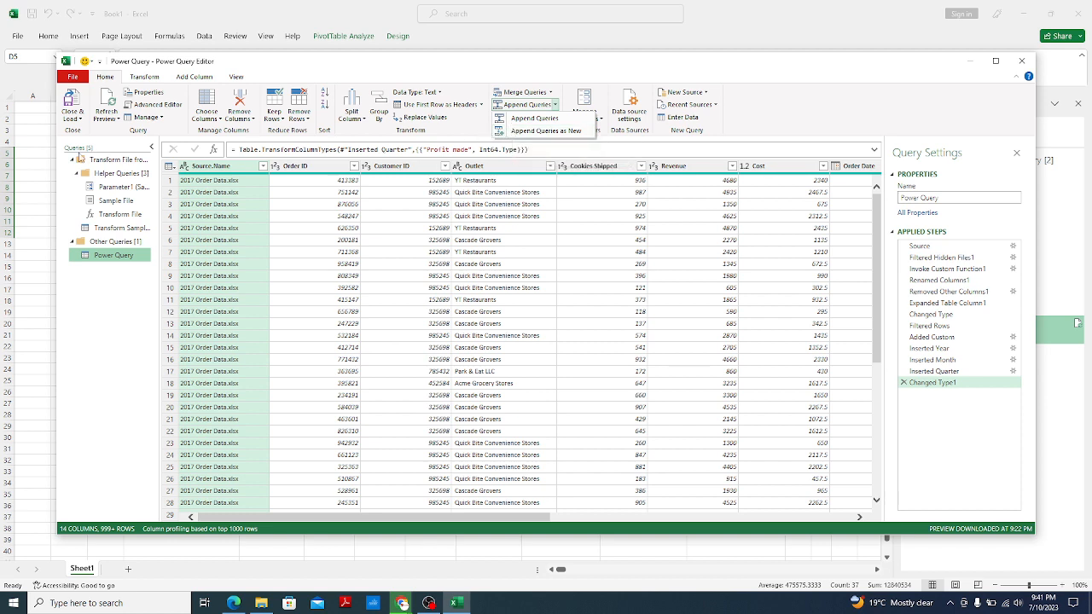
{"action": "left_click", "coordinate": [287, 227]}
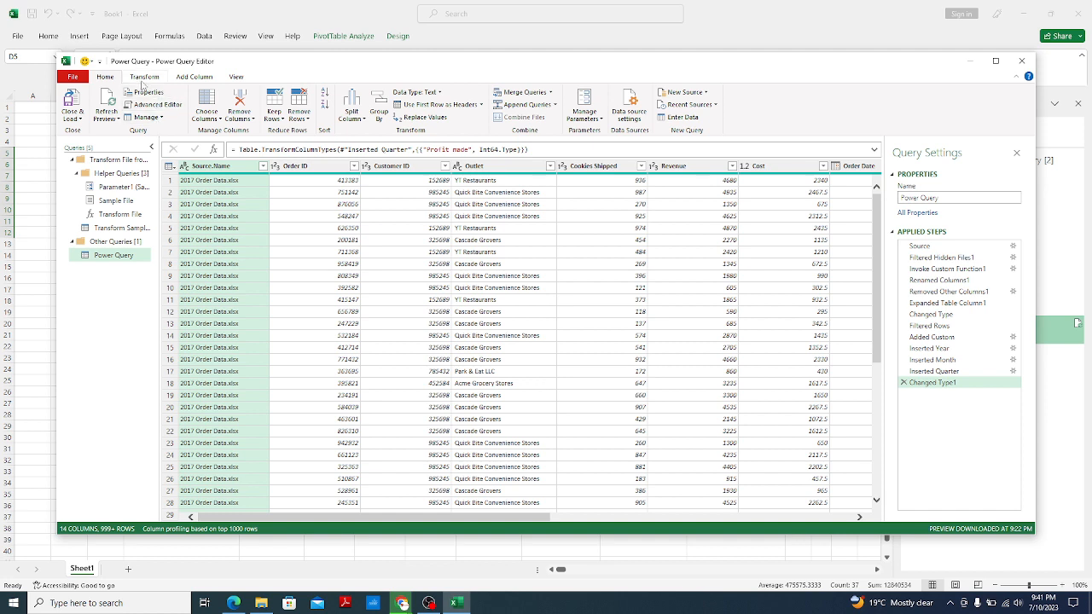
{"action": "left_click", "coordinate": [147, 78]}
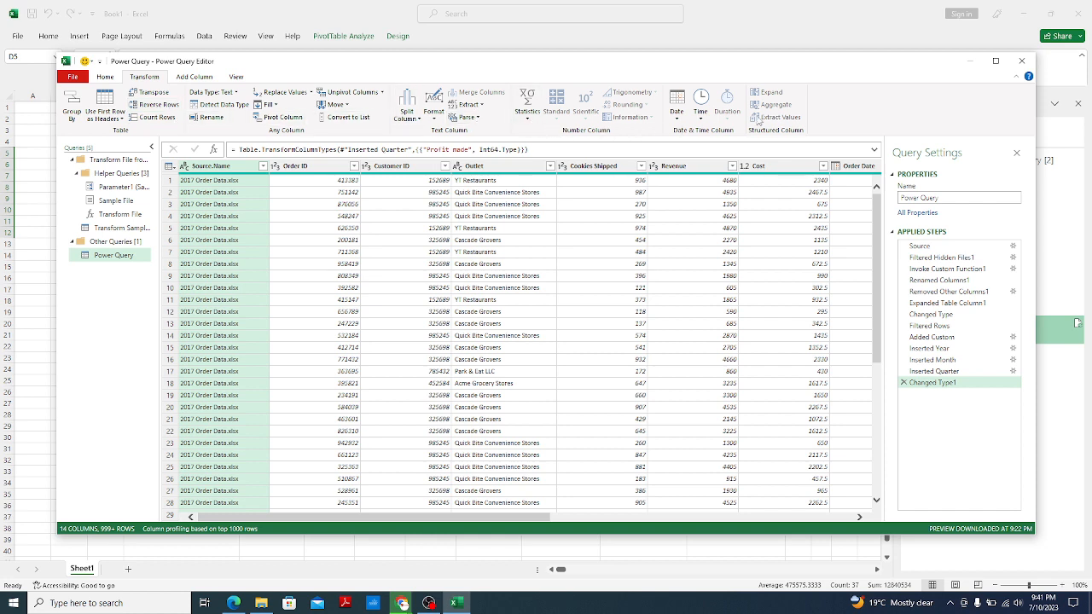
{"action": "left_click", "coordinate": [198, 78]}
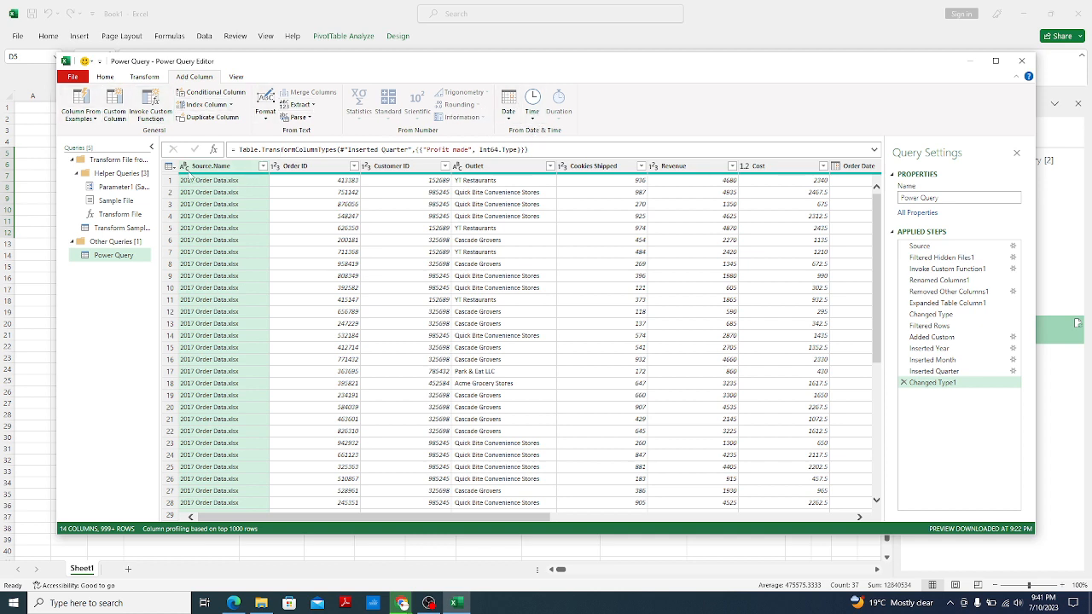
{"action": "left_click", "coordinate": [105, 77]}
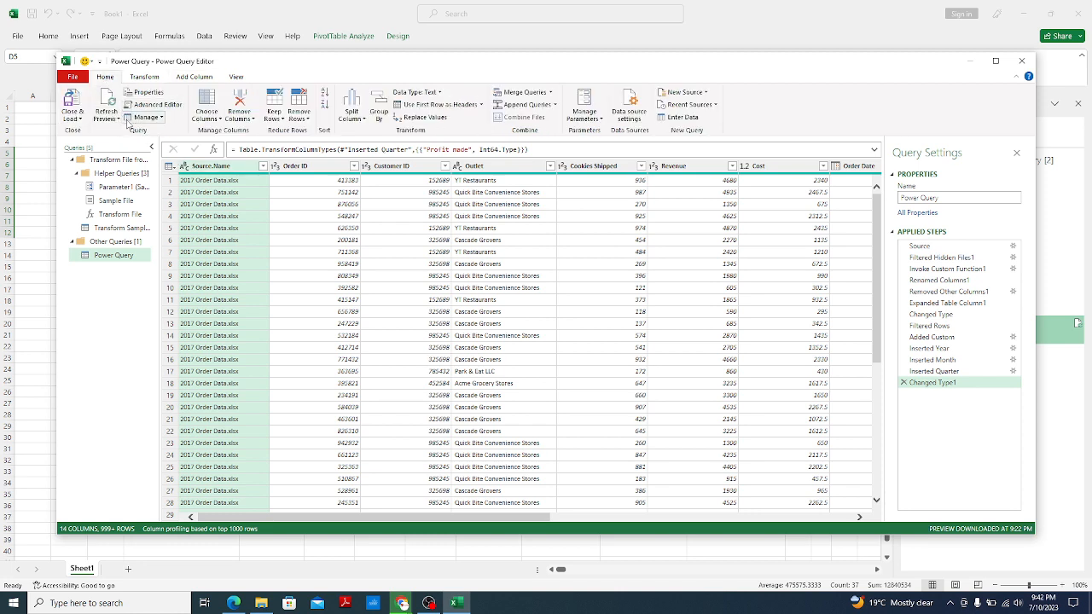
{"action": "left_click", "coordinate": [81, 118]}
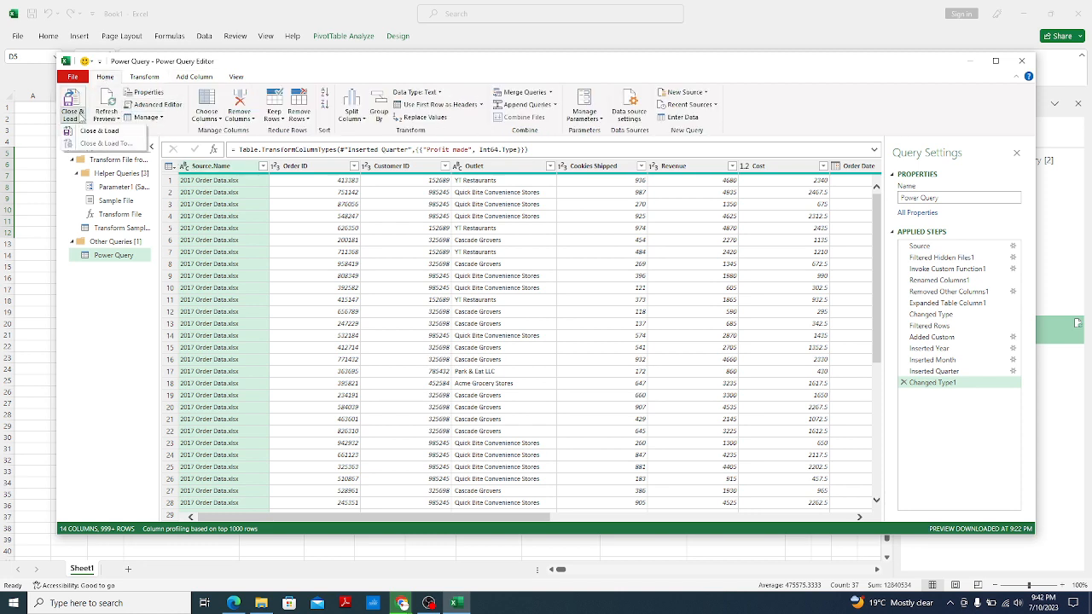
{"action": "left_click", "coordinate": [94, 132]}
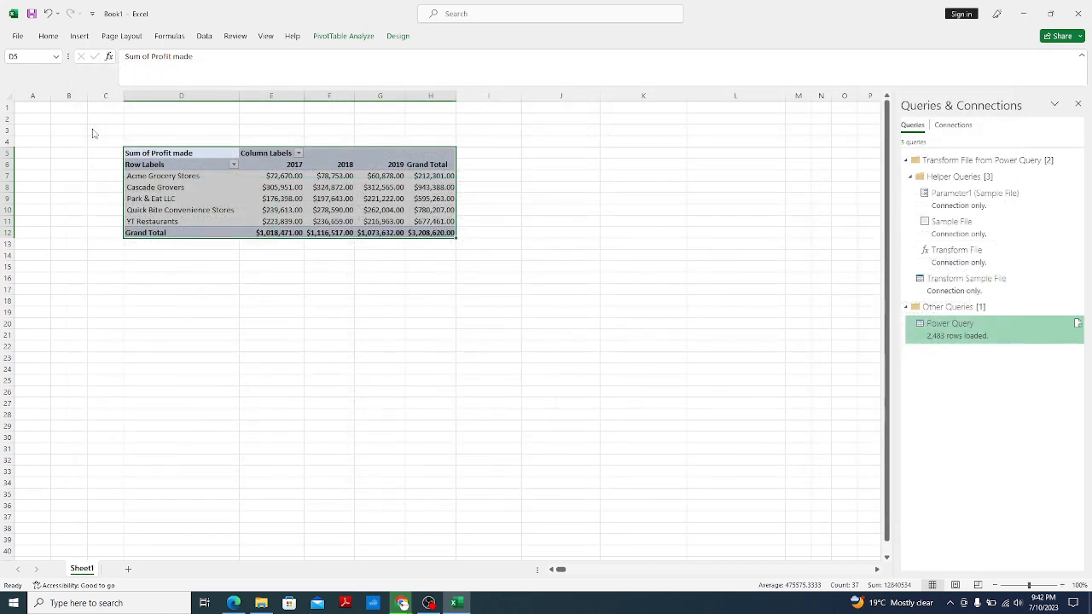
{"action": "left_click", "coordinate": [260, 188]}
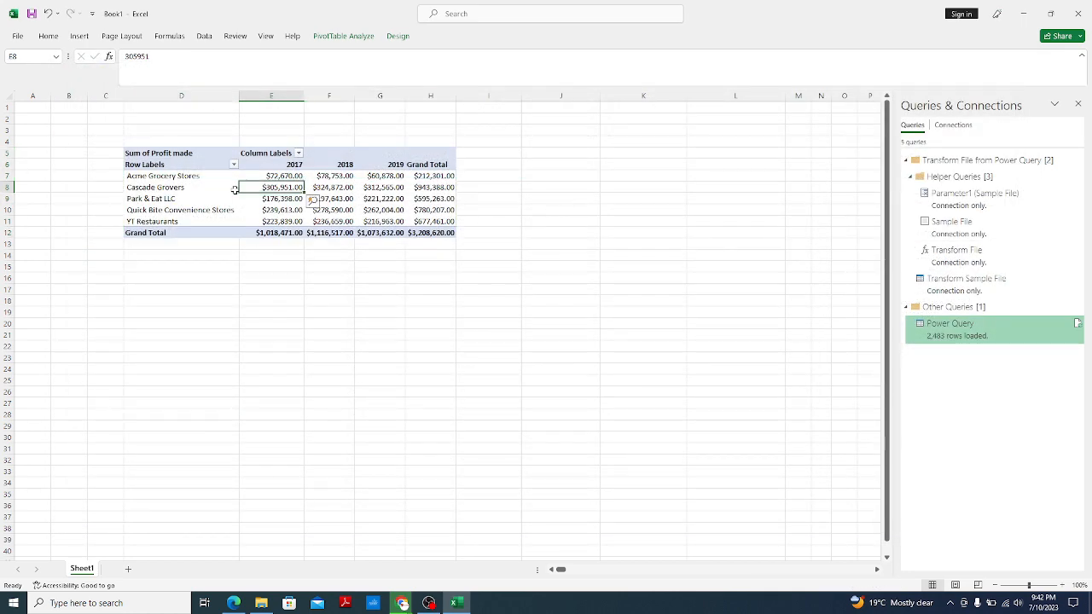
{"action": "left_click_drag", "start_coordinate": [132, 176], "coordinate": [436, 222]}
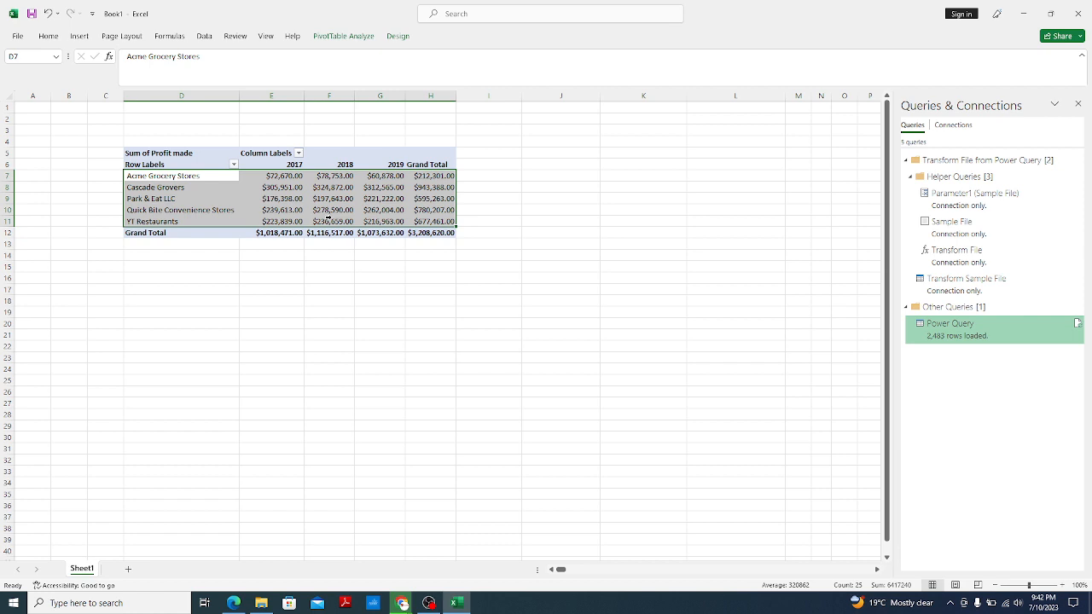
{"action": "left_click_drag", "start_coordinate": [145, 182], "coordinate": [185, 219]}
Refresh the data of the profit PivotTable on Sheet1
{"action": "left_click", "coordinate": [335, 200]}
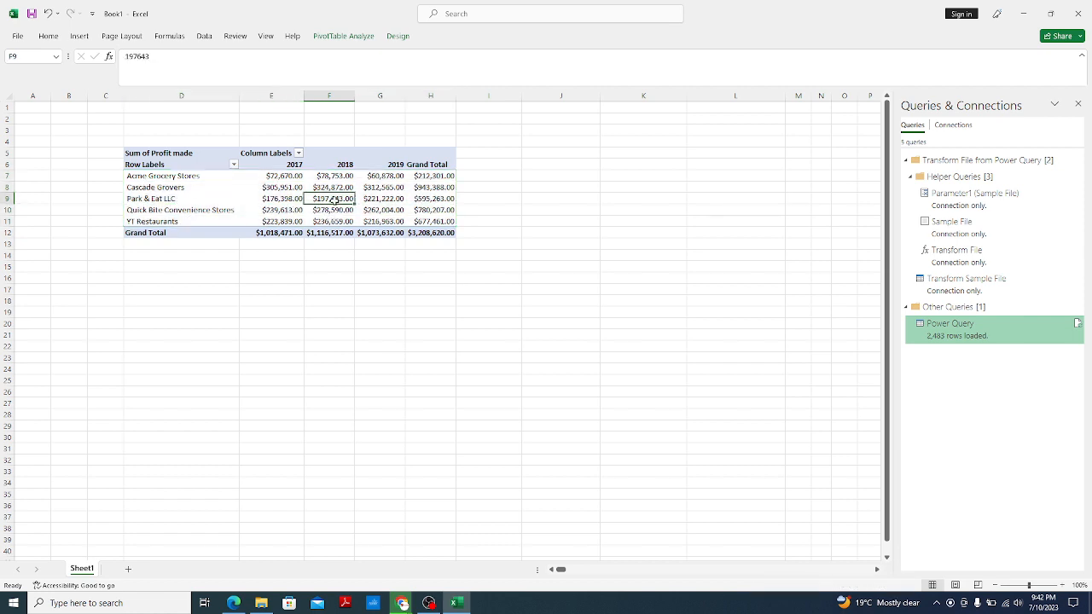
{"action": "left_click", "coordinate": [343, 36]}
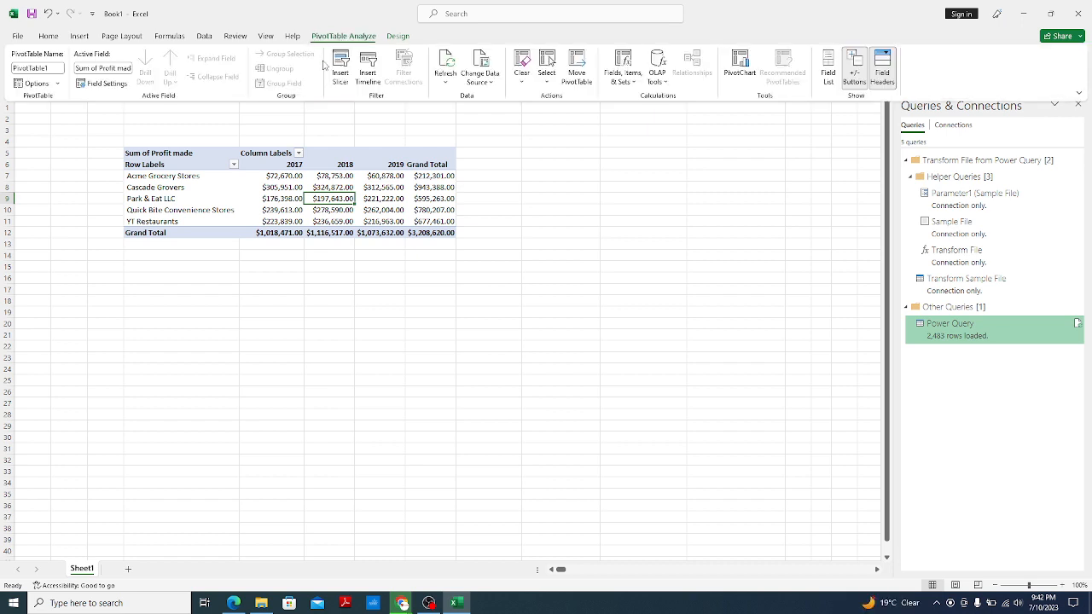
{"action": "left_click", "coordinate": [445, 81]}
{"action": "left_click", "coordinate": [458, 114]}
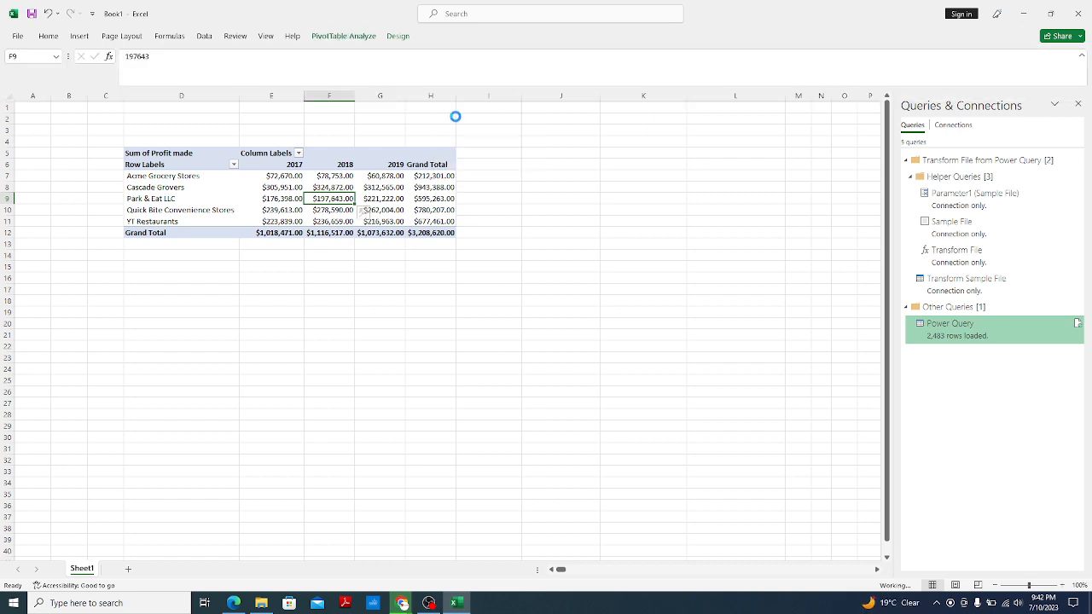
{"action": "left_click", "coordinate": [421, 200]}
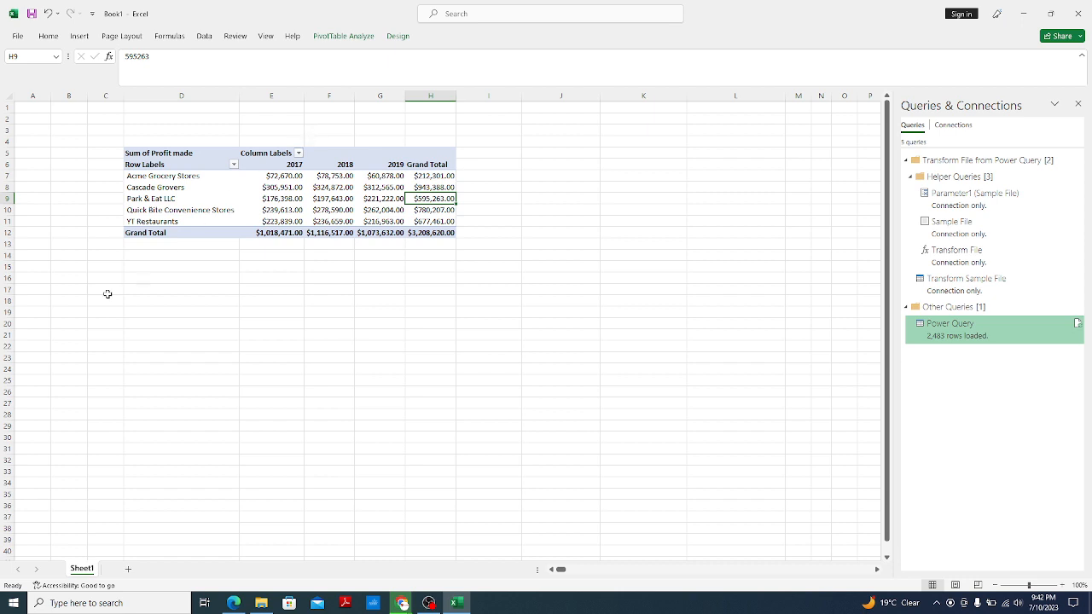
Switch to File Explorer, select 2020 Order Data in the Power Query folder under Downloads, and return to the Book1 workbook in Excel
{"action": "left_click", "coordinate": [261, 603]}
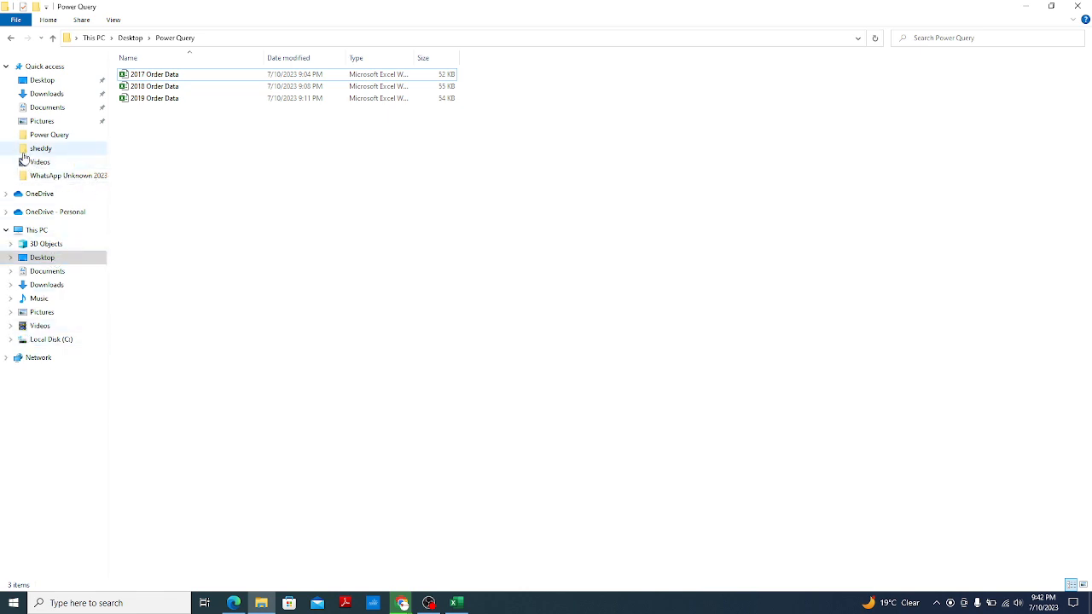
{"action": "left_click", "coordinate": [47, 94]}
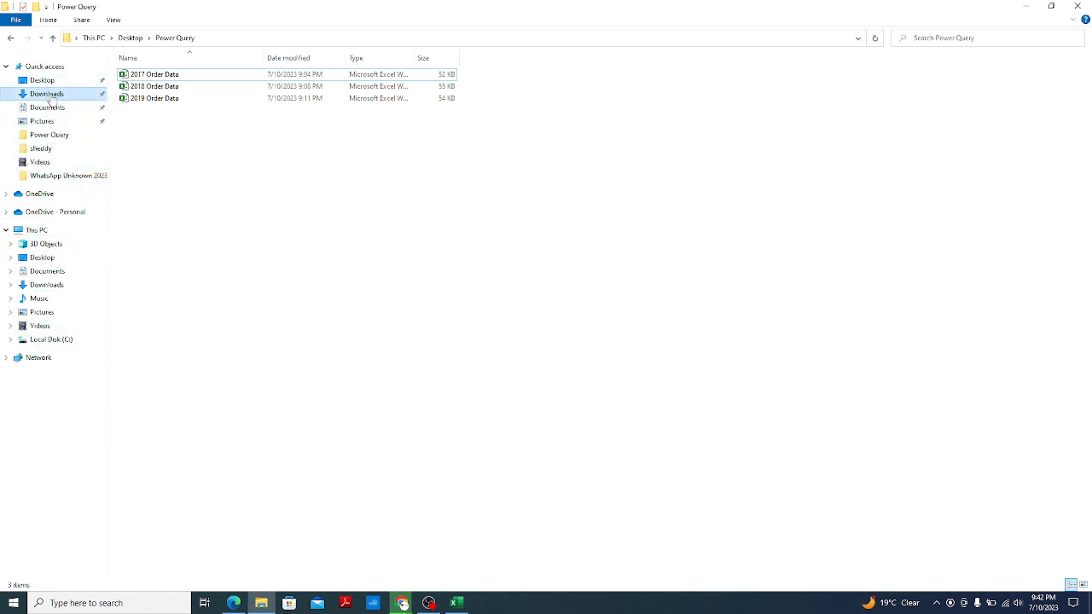
{"action": "double_click", "coordinate": [151, 126]}
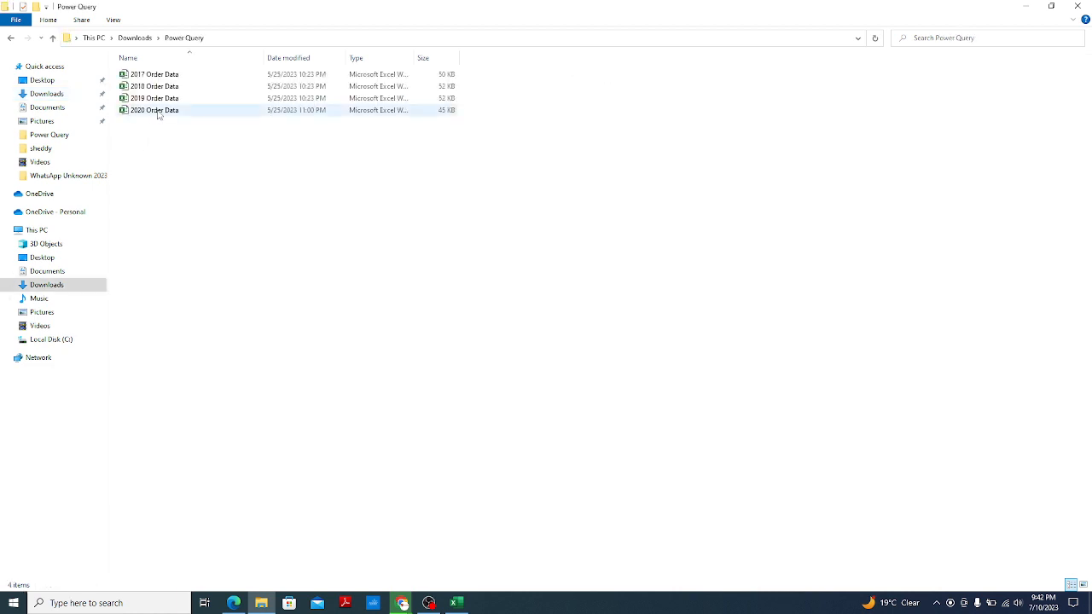
{"action": "left_click", "coordinate": [158, 114]}
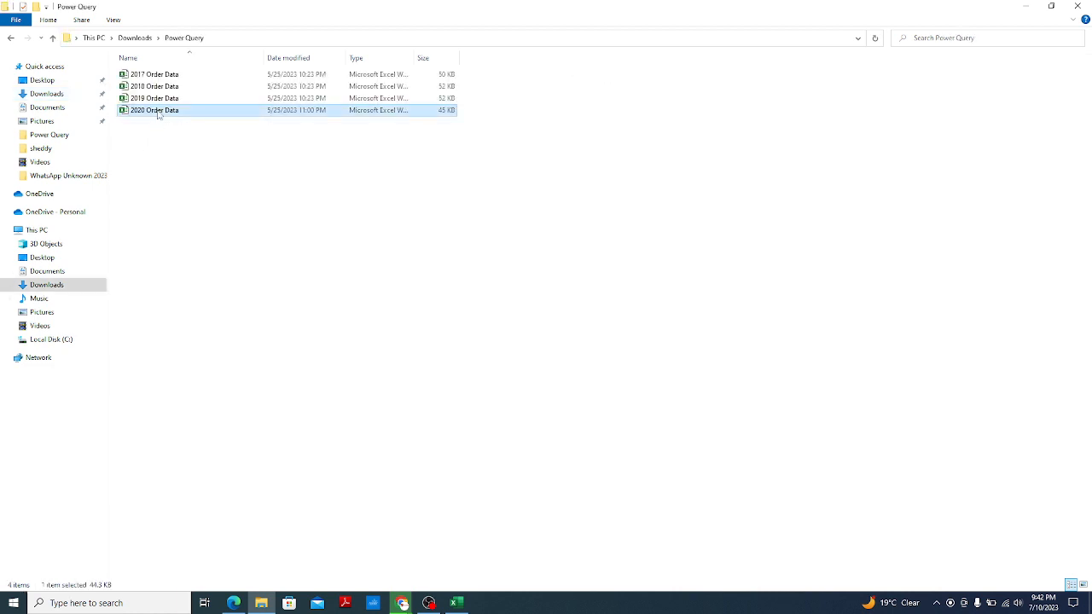
{"action": "key", "text": "alt+Tab"}
{"action": "left_click", "coordinate": [308, 342]}
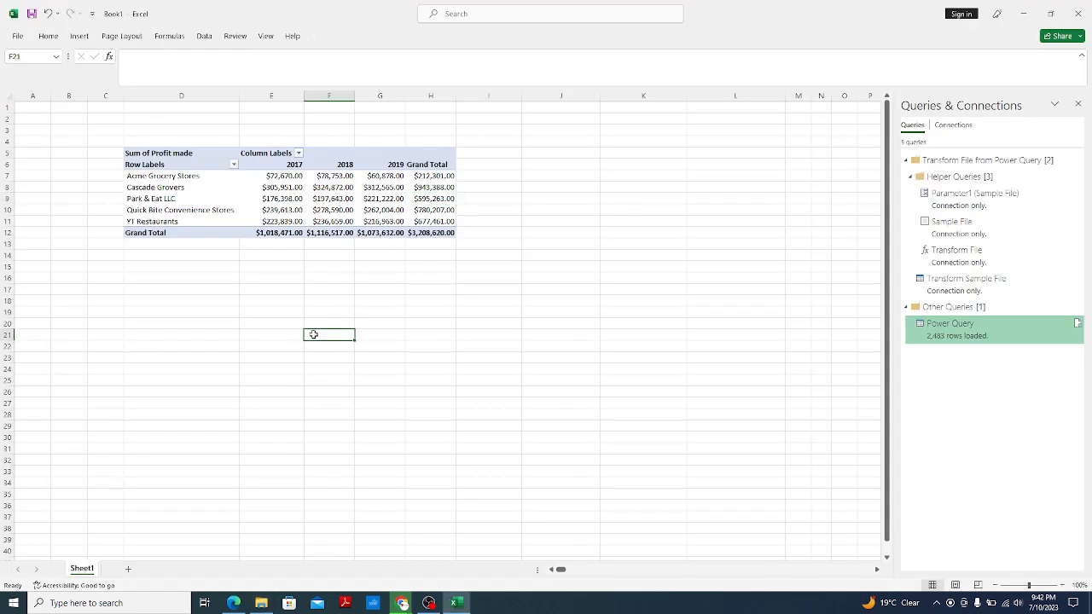
Open the 2020 Order Data workbook, enable editing and autofit columns A to G to their contents
{"action": "key", "text": "ctrl+alt+F5"}
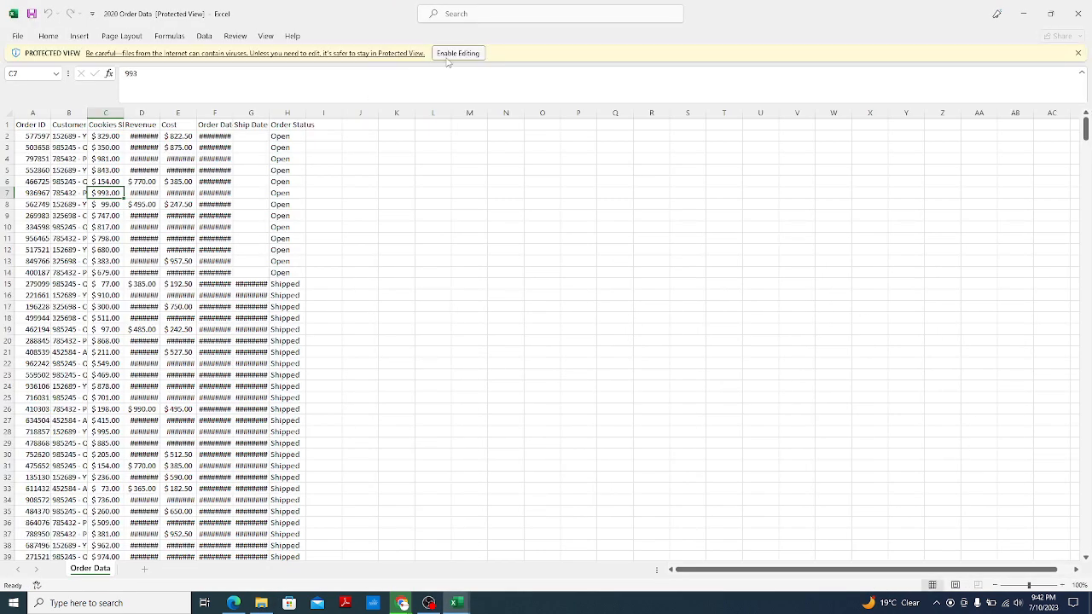
{"action": "left_click", "coordinate": [477, 53]}
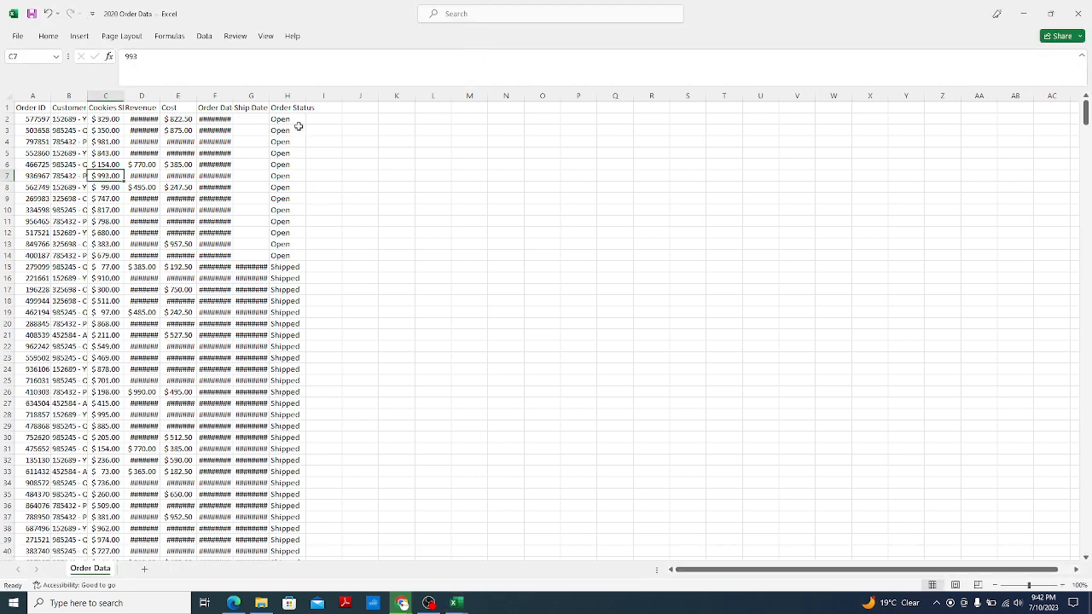
{"action": "double_click", "coordinate": [271, 96]}
{"action": "double_click", "coordinate": [196, 96]}
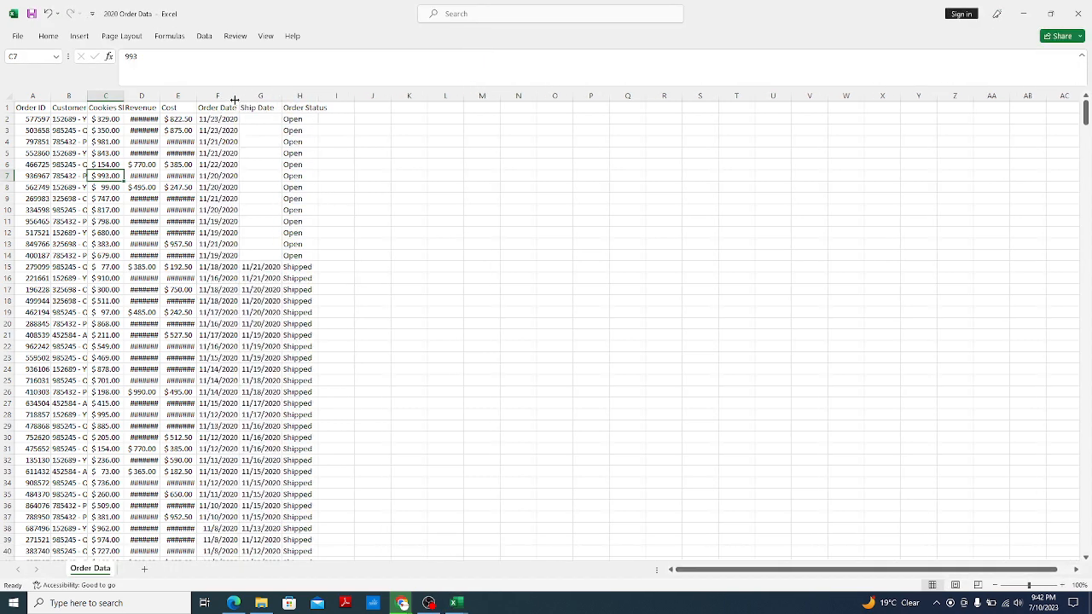
{"action": "left_click", "coordinate": [191, 108]}
{"action": "double_click", "coordinate": [196, 95]}
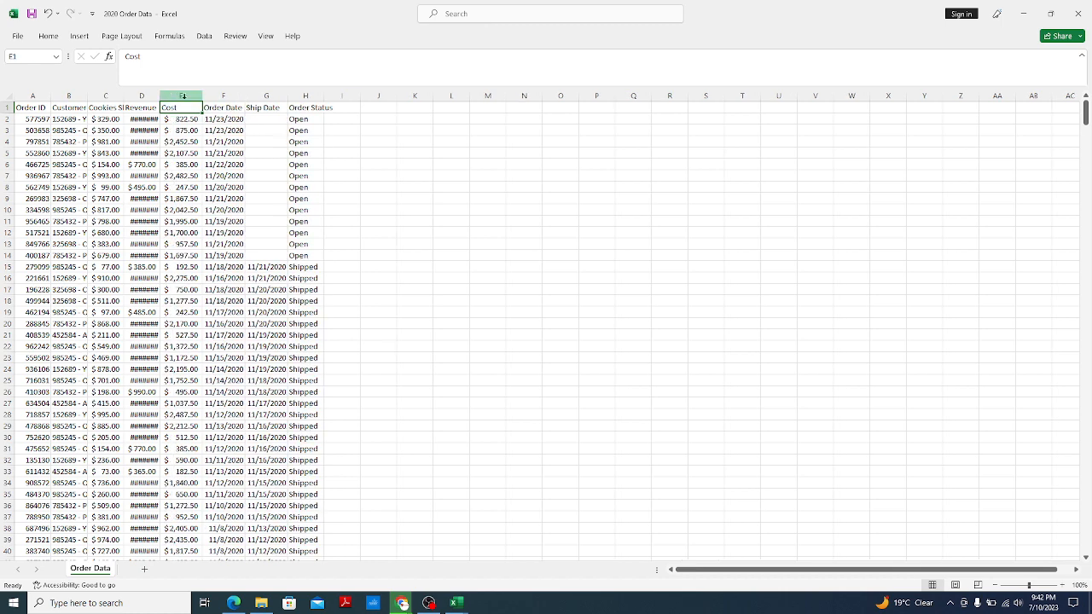
{"action": "left_click_drag", "start_coordinate": [161, 95], "coordinate": [161, 95]}
{"action": "double_click", "coordinate": [160, 95]}
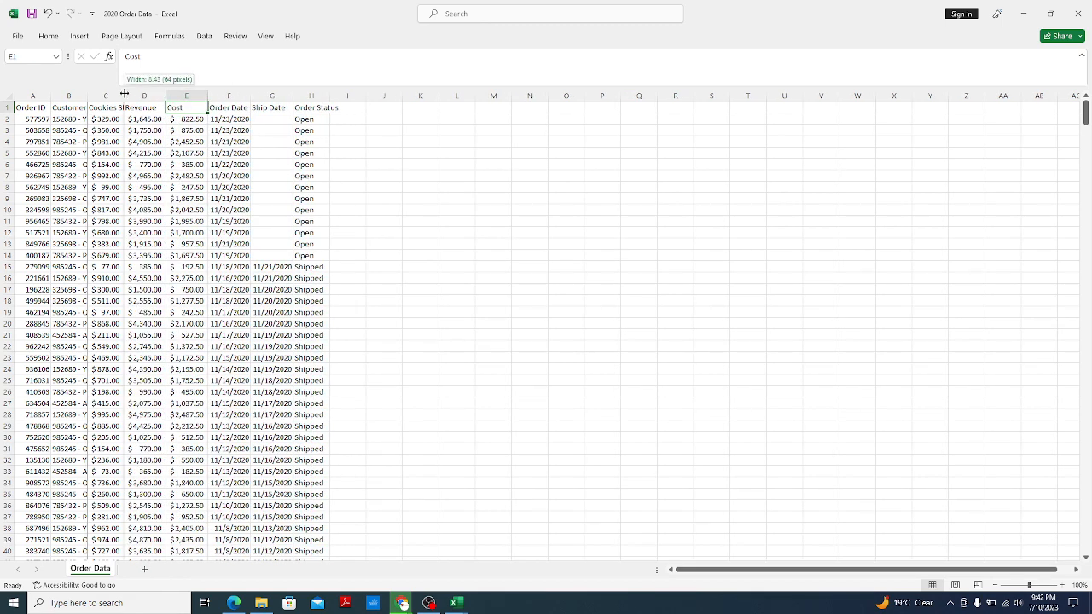
{"action": "double_click", "coordinate": [124, 94]}
{"action": "double_click", "coordinate": [87, 96]}
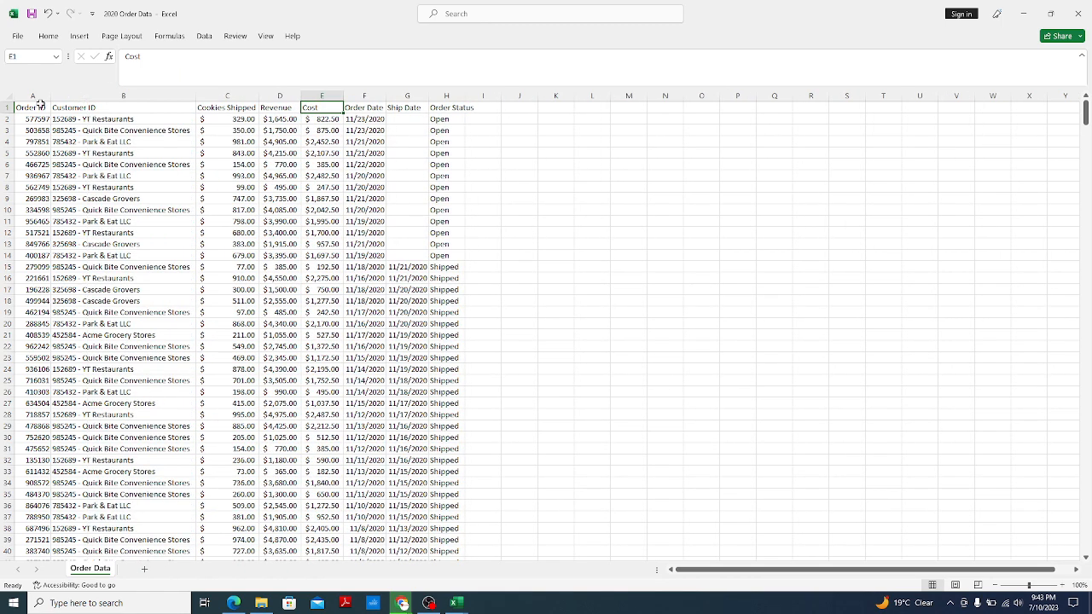
{"action": "double_click", "coordinate": [46, 95]}
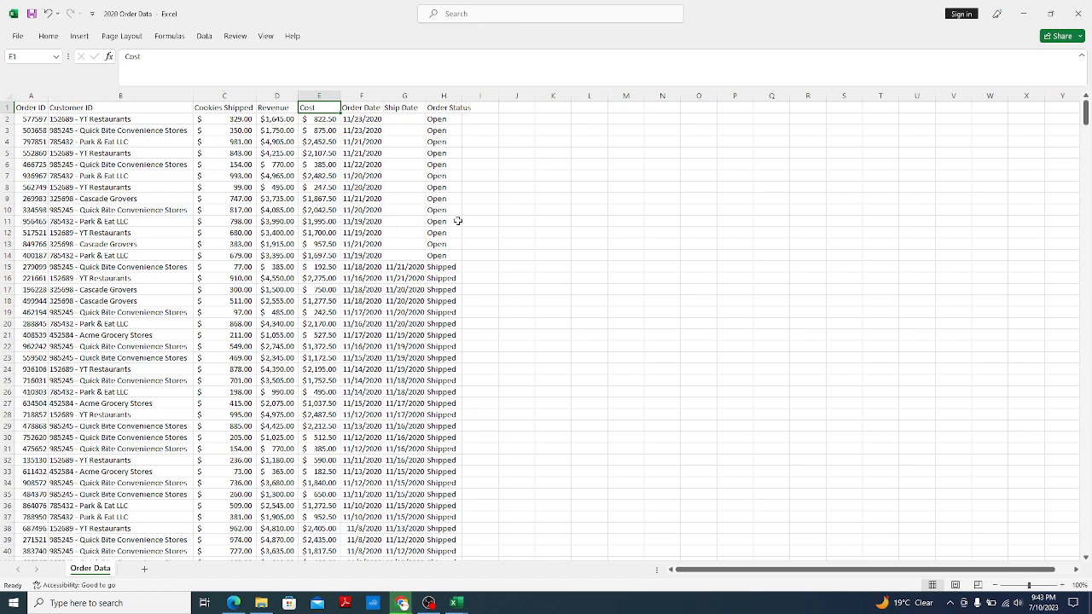
Enlarge the Order Data sheet to 140% zoom and autofit columns C to H
{"action": "left_click", "coordinate": [1063, 585]}
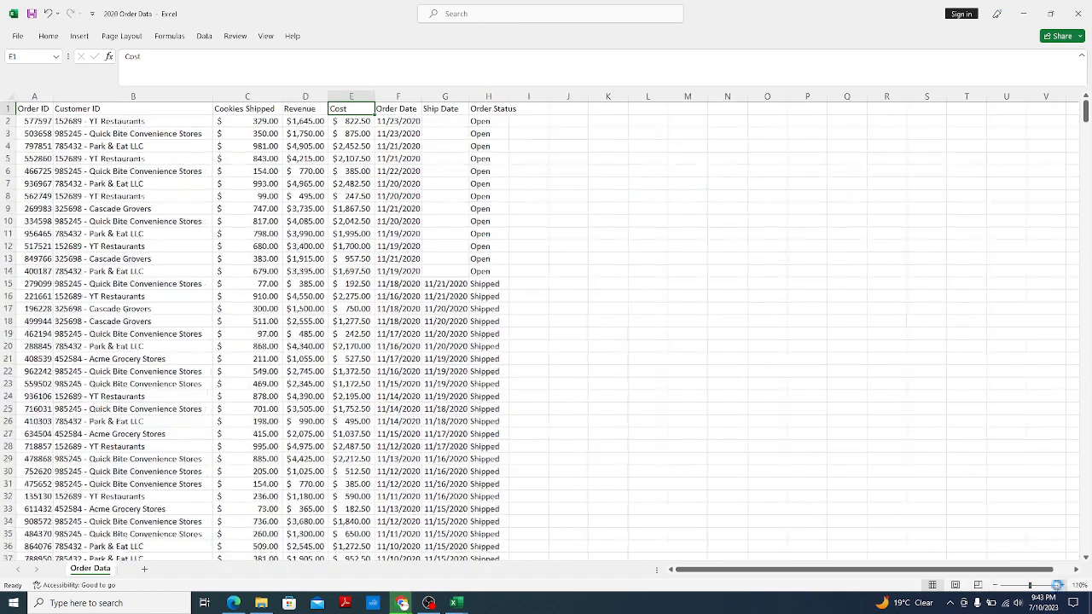
{"action": "left_click", "coordinate": [1063, 585]}
{"action": "left_click", "coordinate": [1062, 585]}
{"action": "left_click", "coordinate": [1062, 585]}
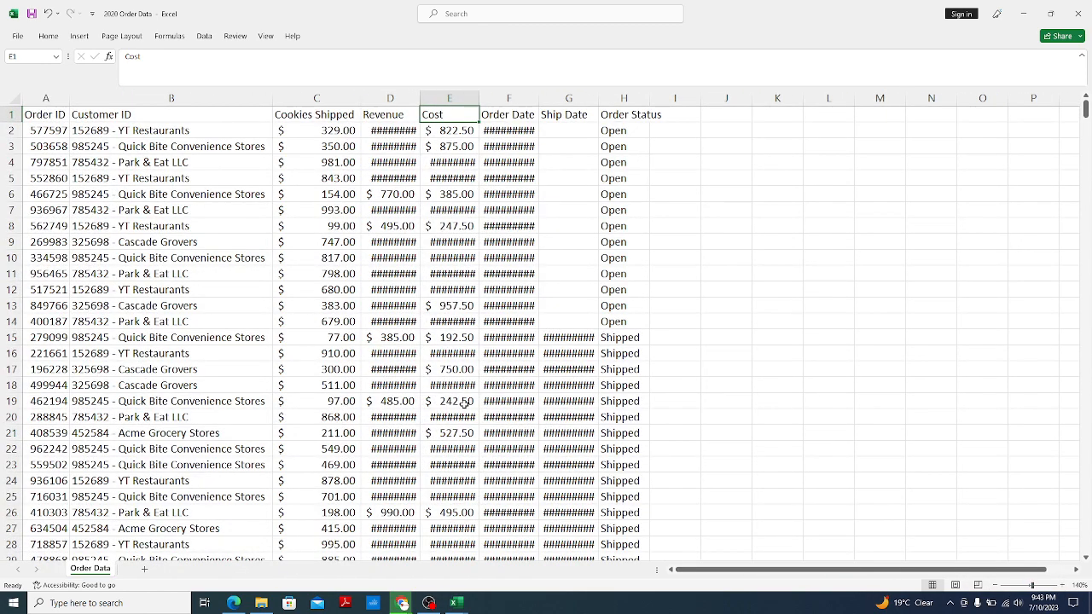
{"action": "left_click_drag", "start_coordinate": [341, 98], "coordinate": [627, 100]}
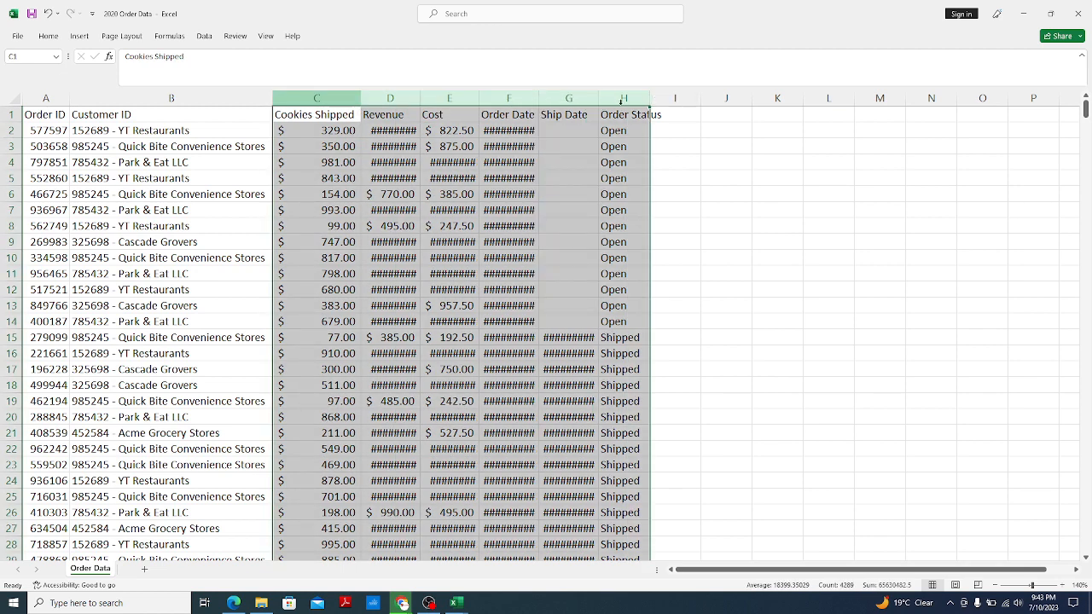
{"action": "double_click", "coordinate": [420, 99]}
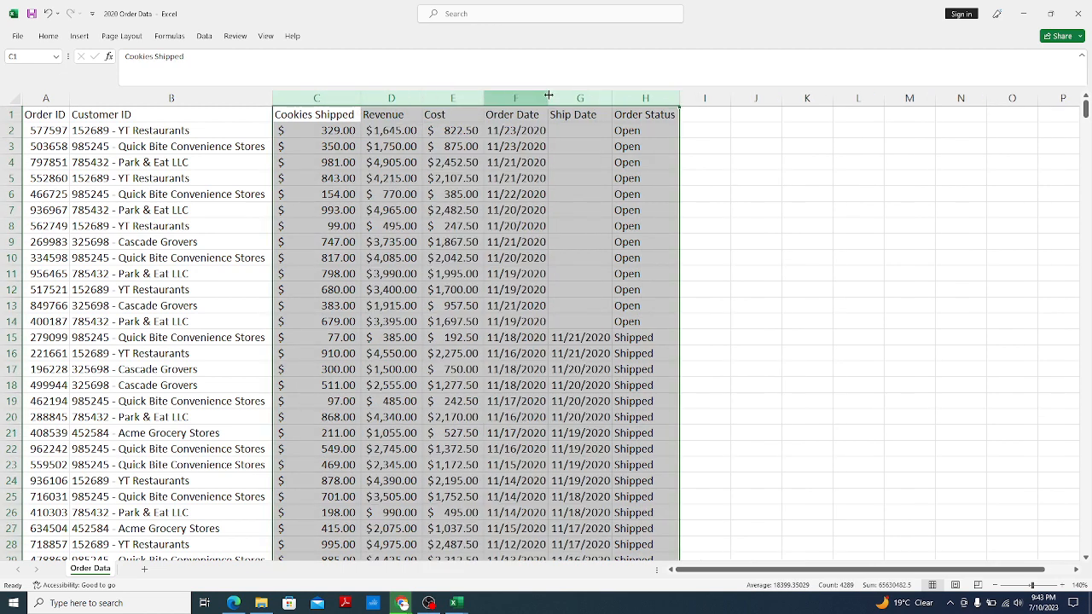
{"action": "left_click", "coordinate": [724, 192]}
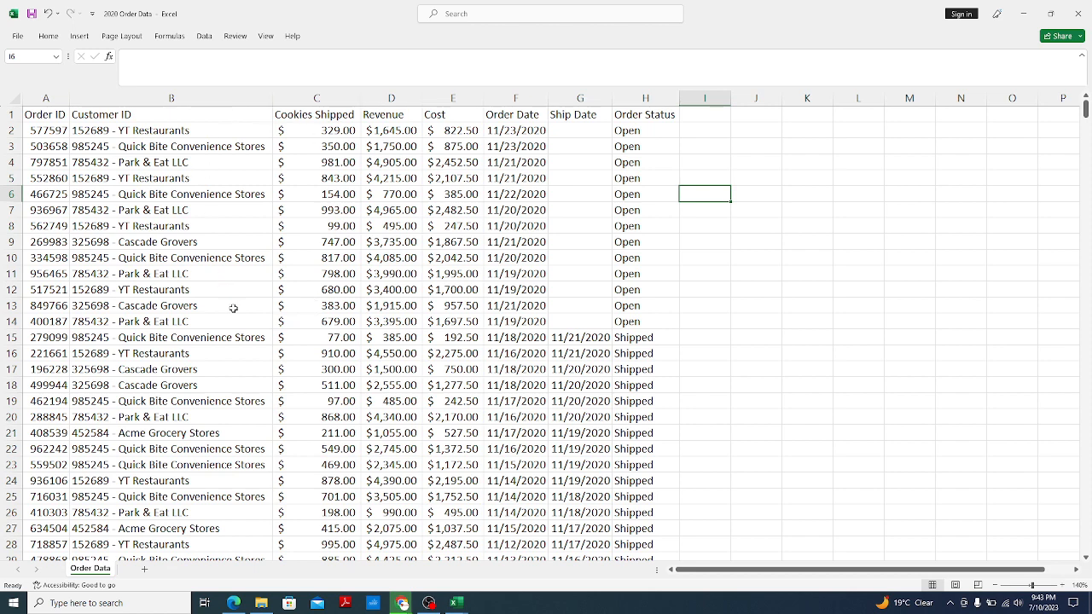
Add filters to the header row of the Order Data sheet, from Order ID to Order Status
{"action": "left_click_drag", "start_coordinate": [46, 115], "coordinate": [648, 118]}
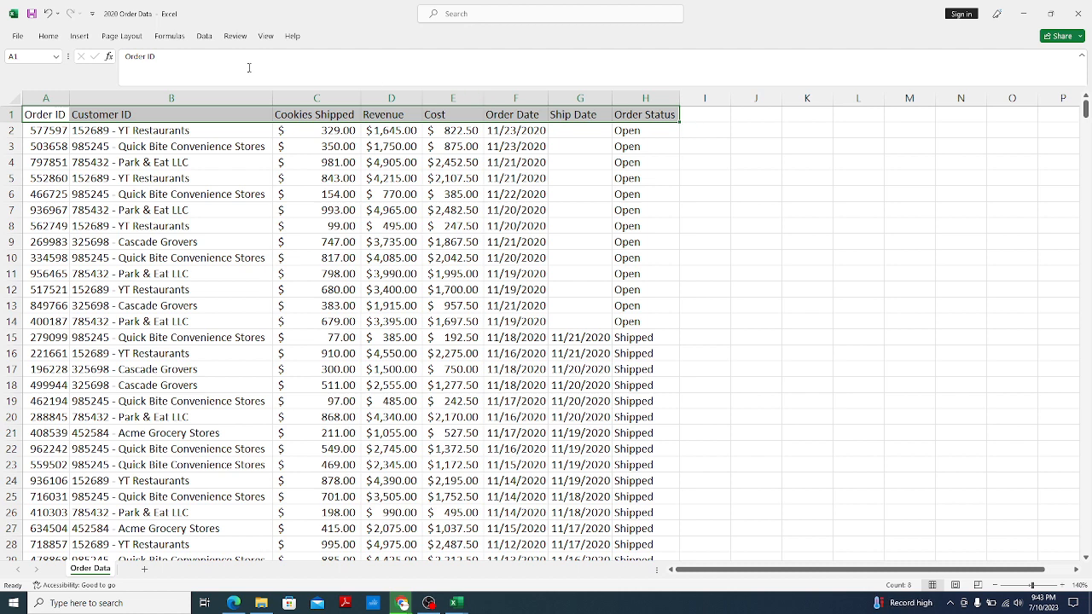
{"action": "left_click", "coordinate": [79, 36]}
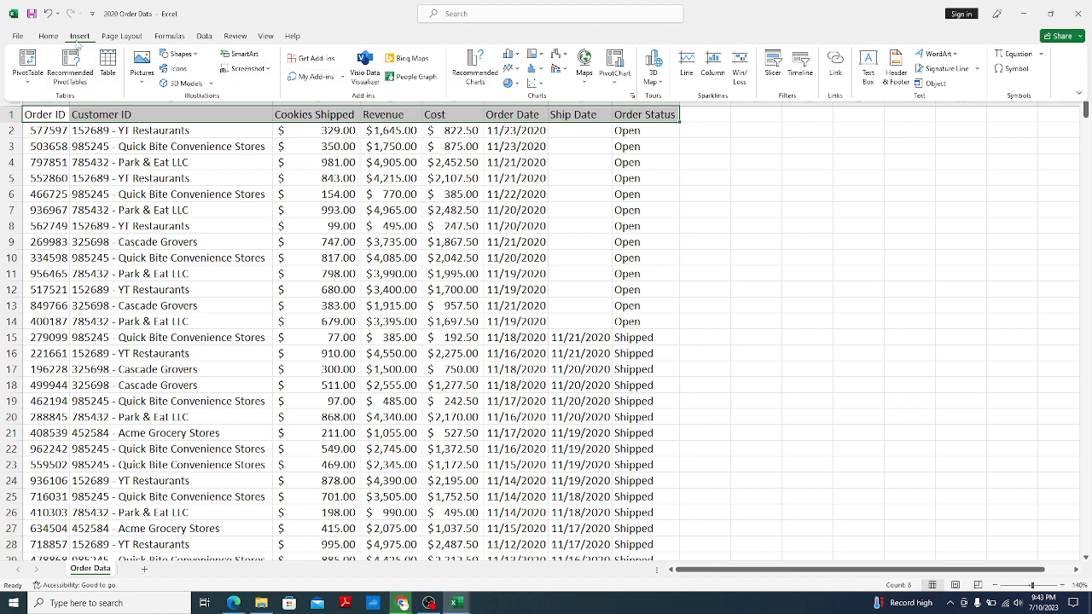
{"action": "left_click", "coordinate": [204, 36]}
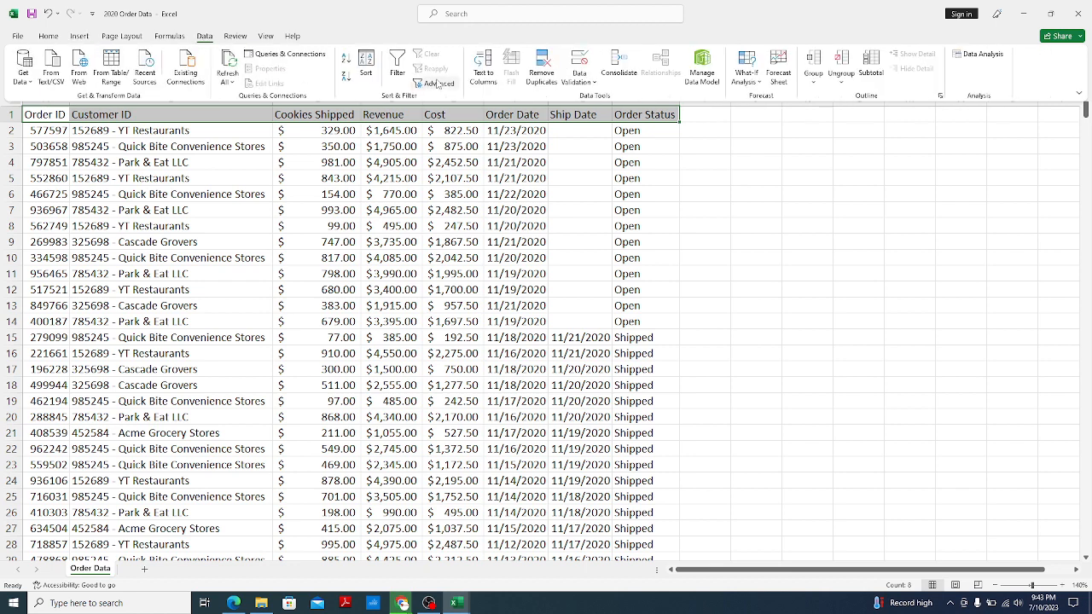
{"action": "key", "text": "ctrl+shift+l"}
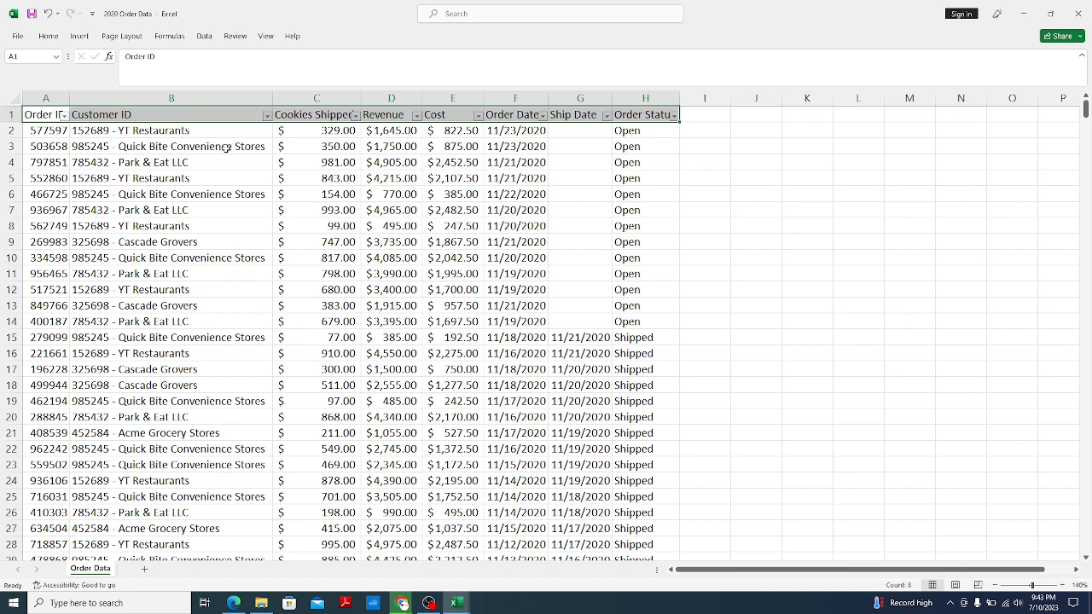
Filter the Order ID column to show only the XXXXXX entries
{"action": "left_click", "coordinate": [63, 114]}
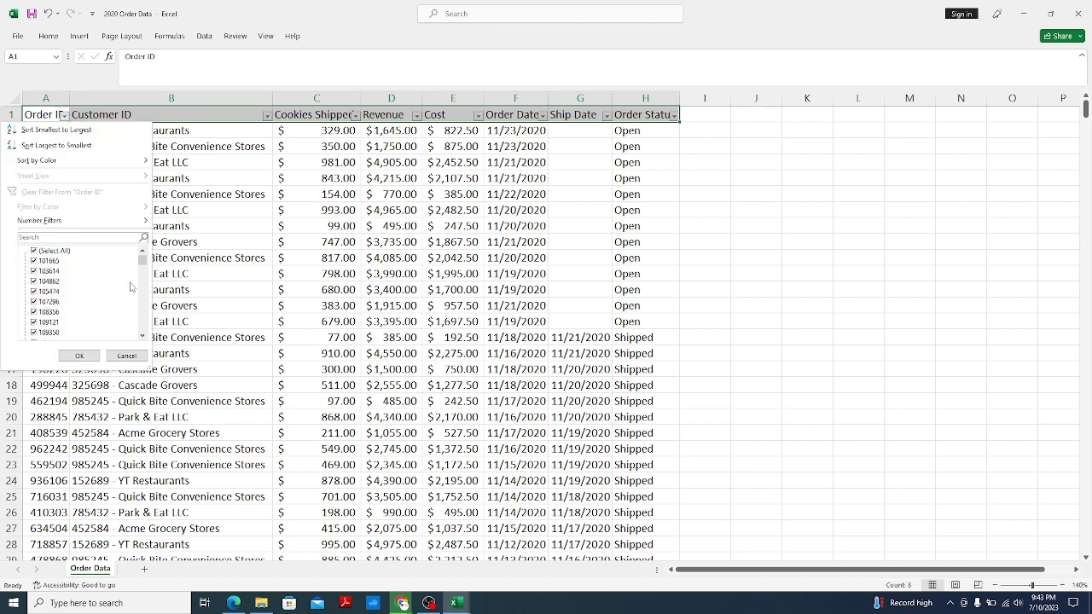
{"action": "left_click_drag", "start_coordinate": [145, 262], "coordinate": [146, 348]}
{"action": "left_click", "coordinate": [45, 251]}
{"action": "left_click", "coordinate": [38, 333]}
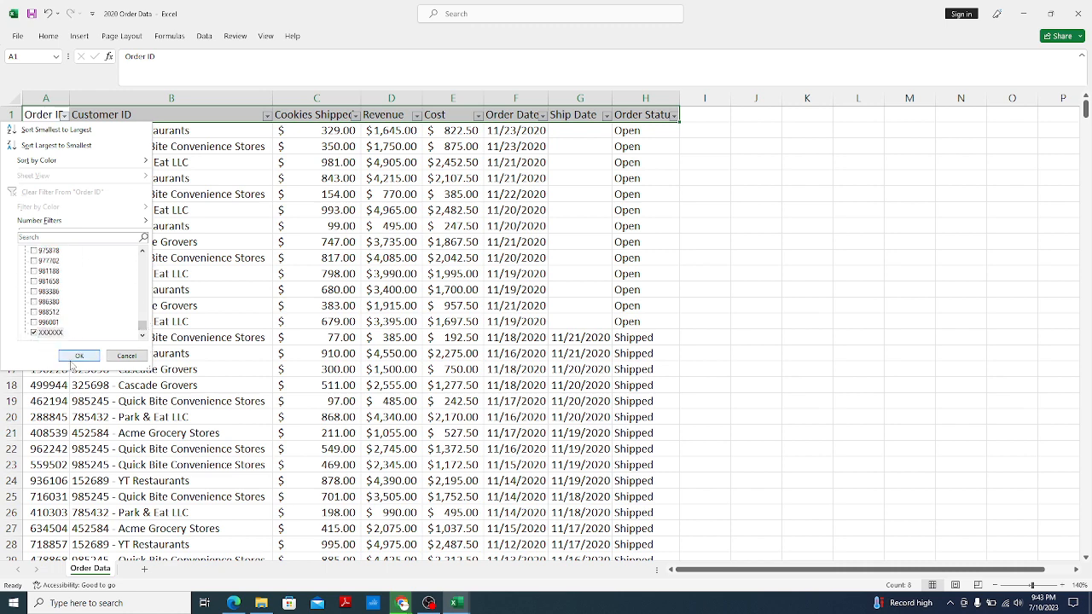
{"action": "left_click", "coordinate": [79, 356]}
Delete all the filtered XXXXXX promo rows and select all Order ID values again to show the remaining orders
{"action": "left_click_drag", "start_coordinate": [11, 131], "coordinate": [50, 341]}
{"action": "right_click", "coordinate": [22, 227]}
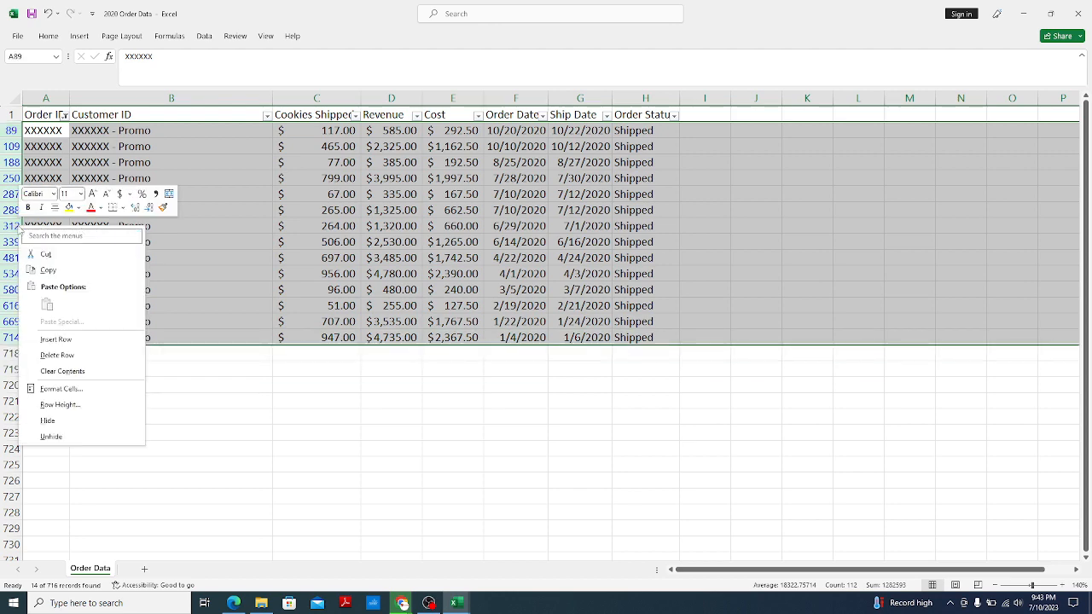
{"action": "left_click", "coordinate": [68, 354]}
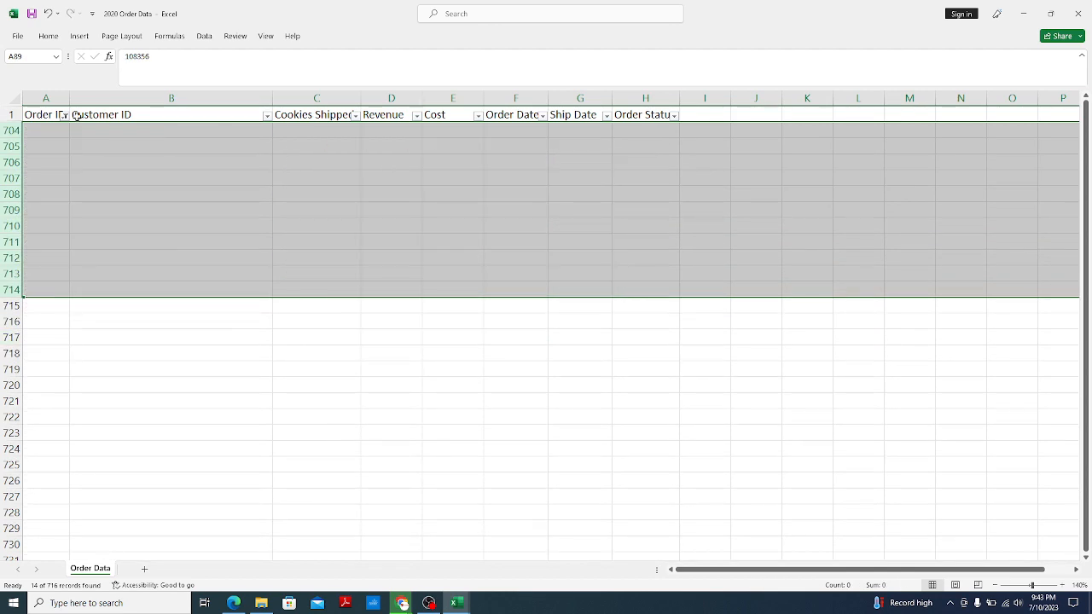
{"action": "left_click", "coordinate": [64, 115]}
{"action": "left_click", "coordinate": [34, 252]}
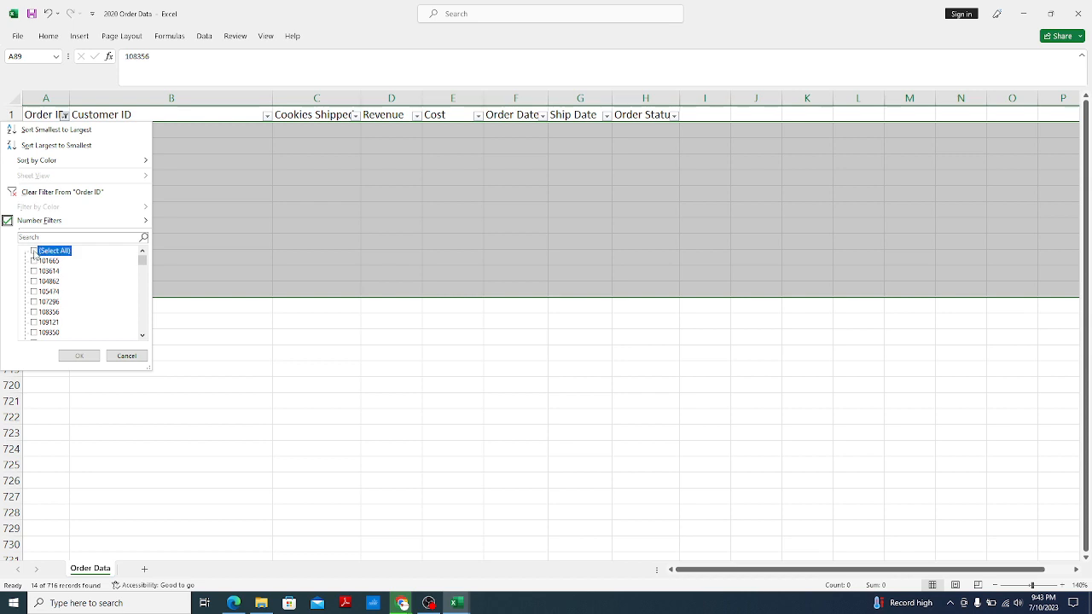
{"action": "left_click", "coordinate": [34, 252]}
{"action": "left_click", "coordinate": [81, 356]}
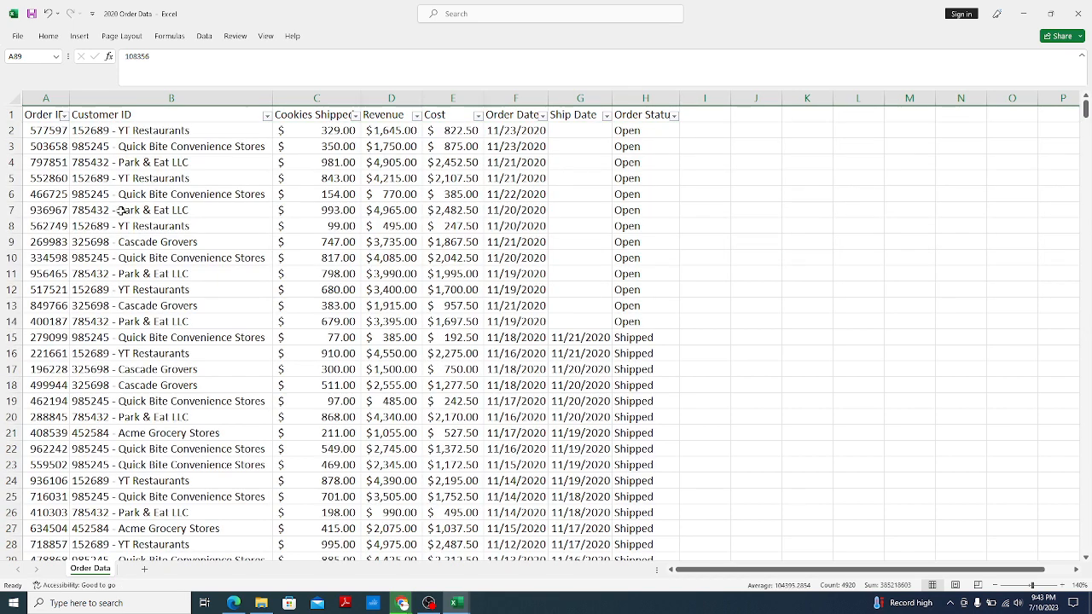
Check the filter lists of the Customer ID and Cookies Shipped columns for invalid entries
{"action": "left_click", "coordinate": [267, 115]}
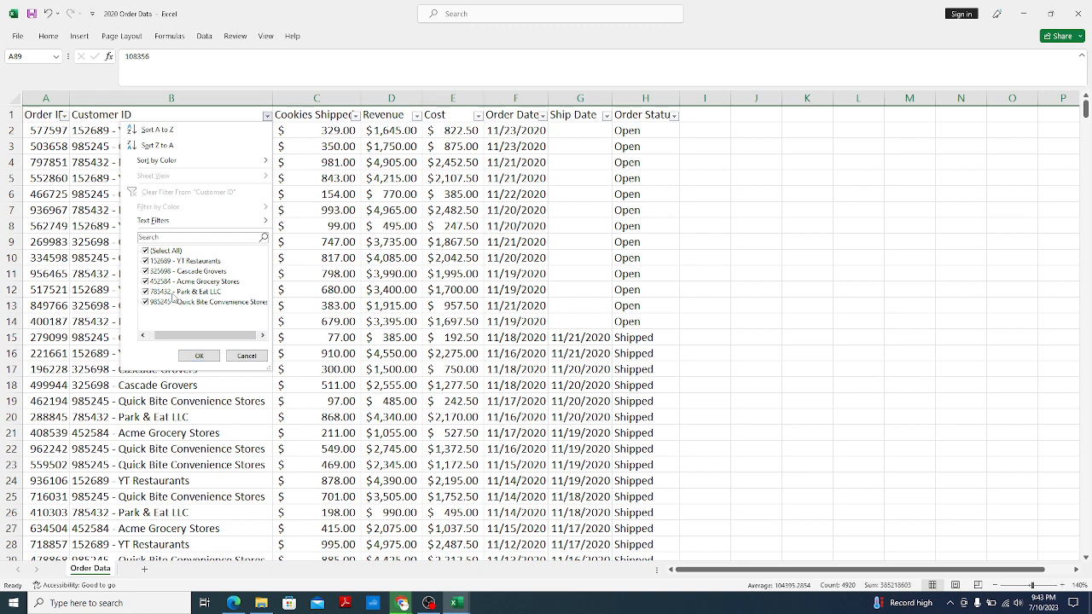
{"action": "left_click", "coordinate": [198, 355]}
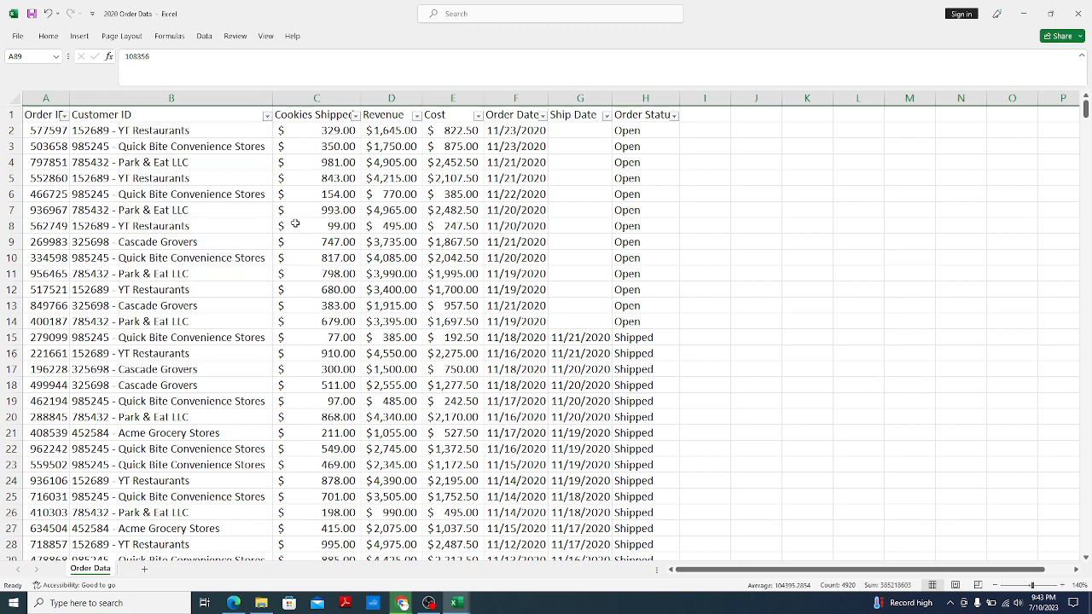
{"action": "left_click", "coordinate": [355, 116]}
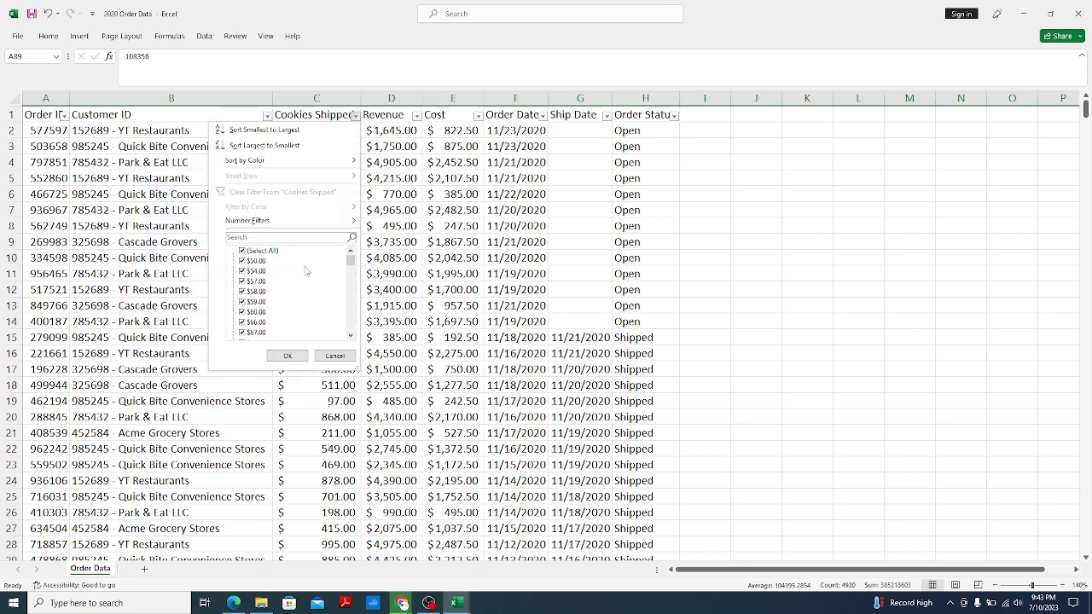
{"action": "scroll", "coordinate": [290, 291], "scroll_direction": "down", "scroll_amount": 4}
{"action": "left_click", "coordinate": [286, 356]}
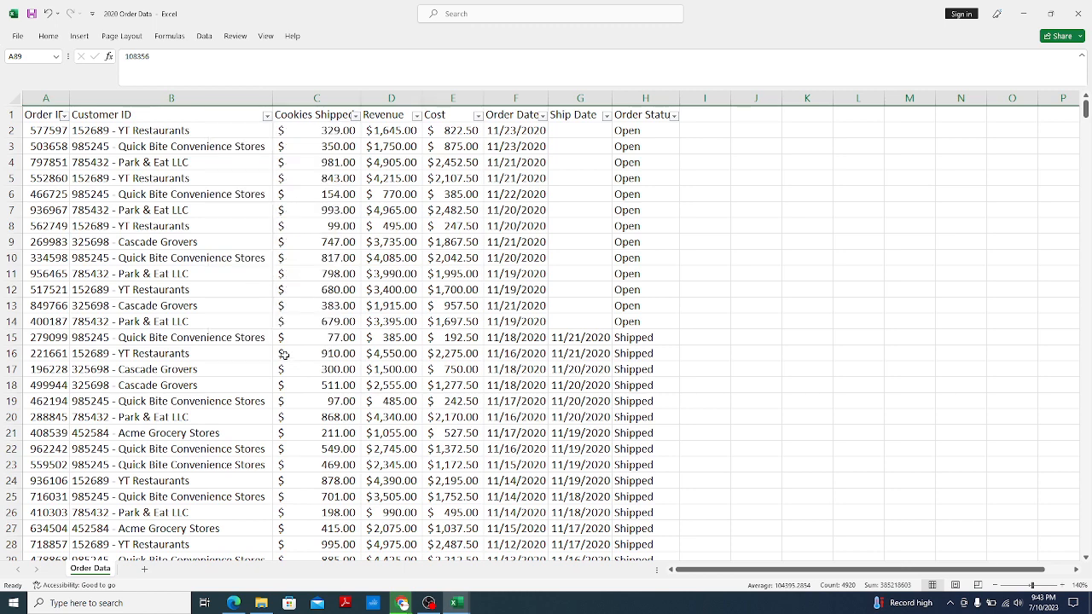
Check the filter lists of the Revenue and Cost columns down to their last values for invalid entries
{"action": "left_click", "coordinate": [410, 121]}
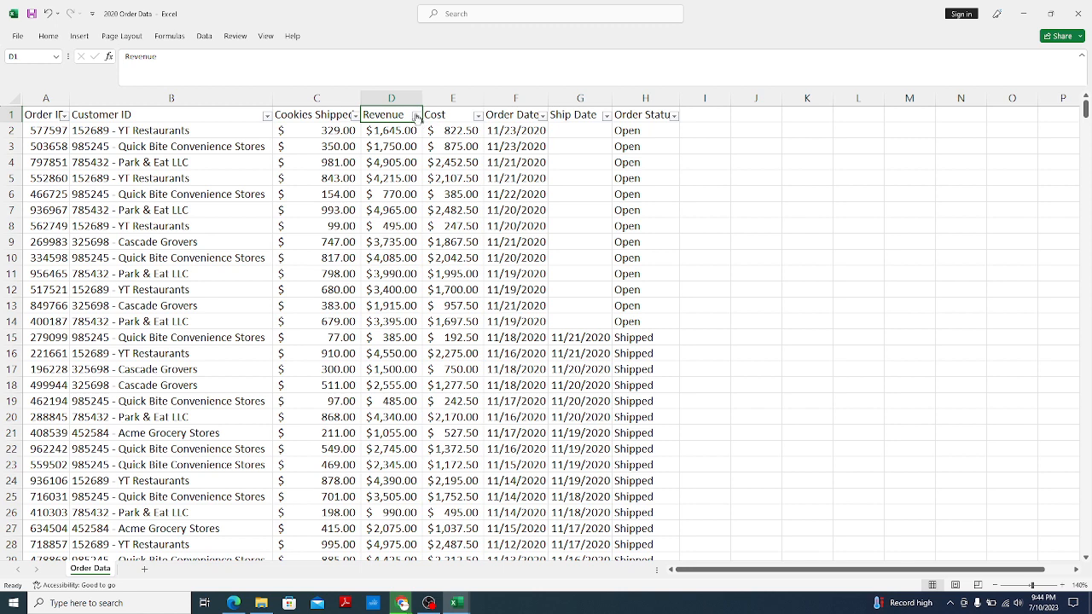
{"action": "left_click", "coordinate": [418, 115]}
{"action": "left_click_drag", "start_coordinate": [413, 261], "coordinate": [412, 329]}
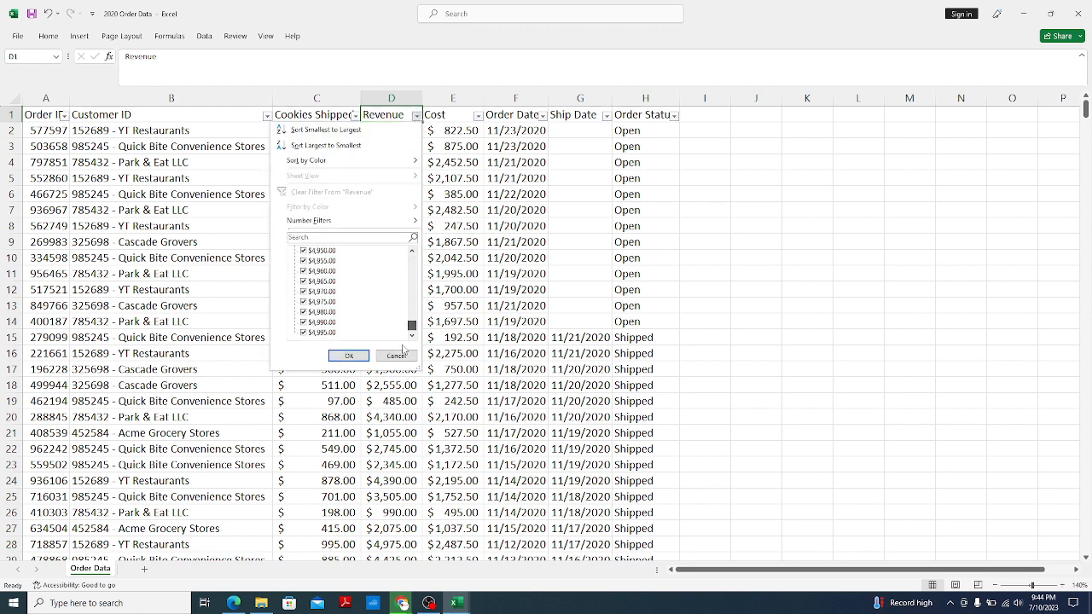
{"action": "left_click", "coordinate": [349, 357]}
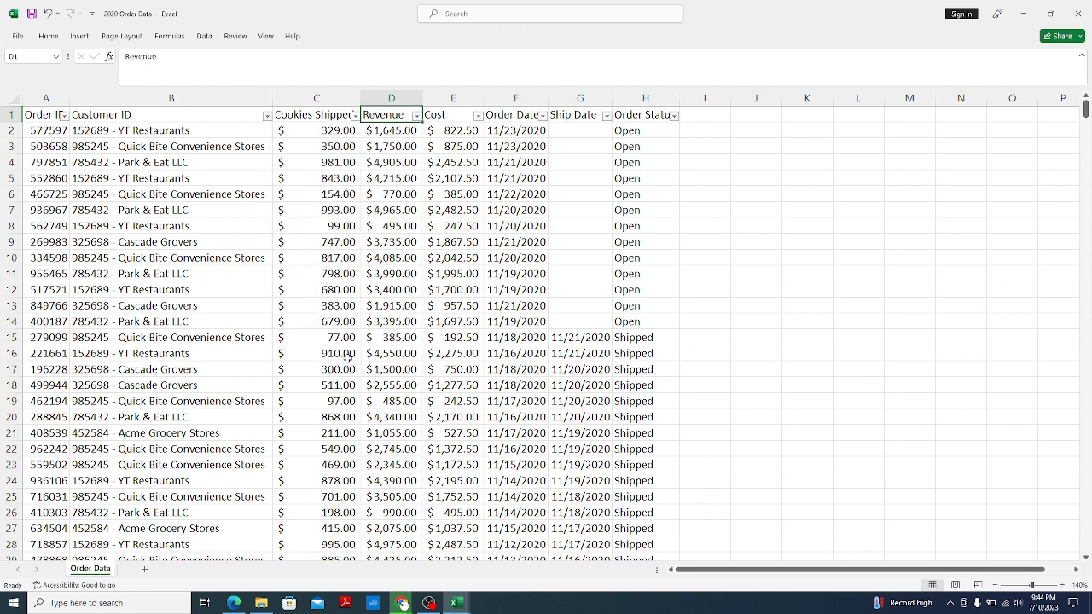
{"action": "left_click", "coordinate": [479, 116]}
{"action": "left_click_drag", "start_coordinate": [473, 258], "coordinate": [474, 333]}
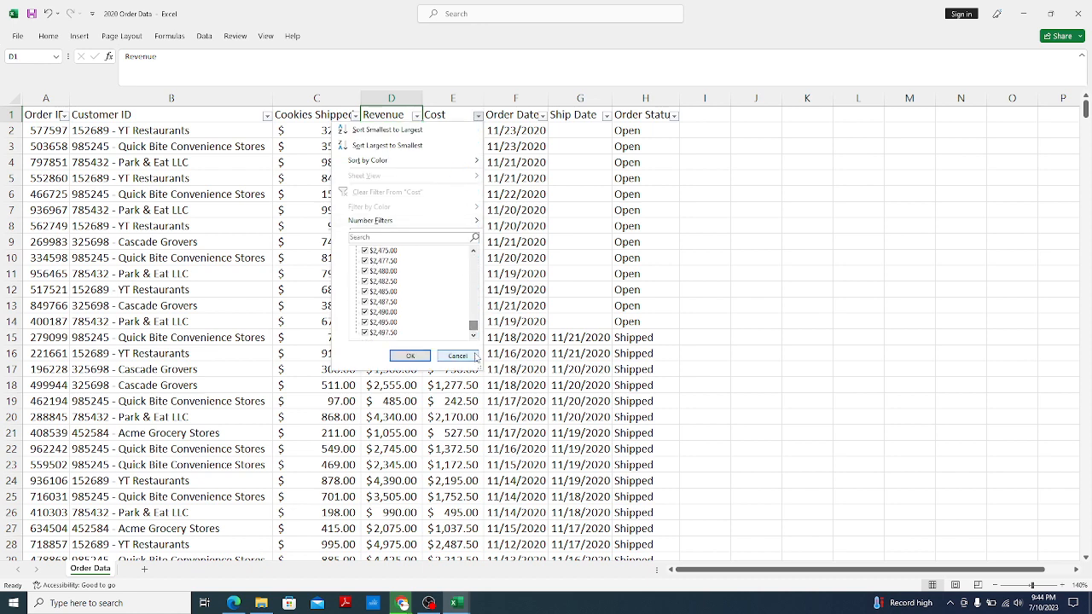
{"action": "left_click", "coordinate": [400, 354]}
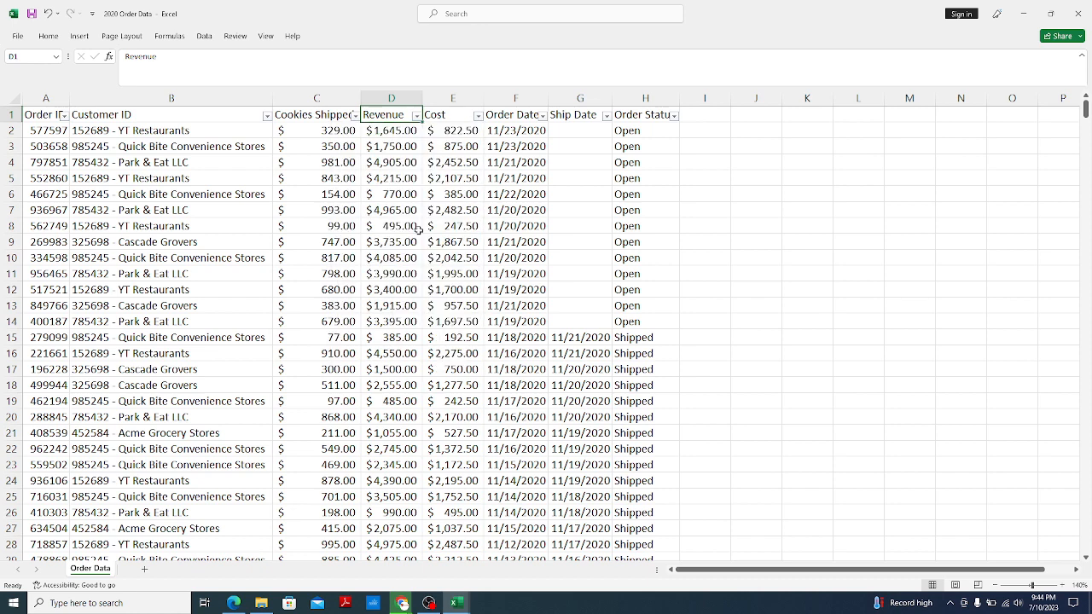
Check the filter lists of the Order Date and Ship Date columns down to their last entries for invalid values
{"action": "left_click", "coordinate": [459, 134]}
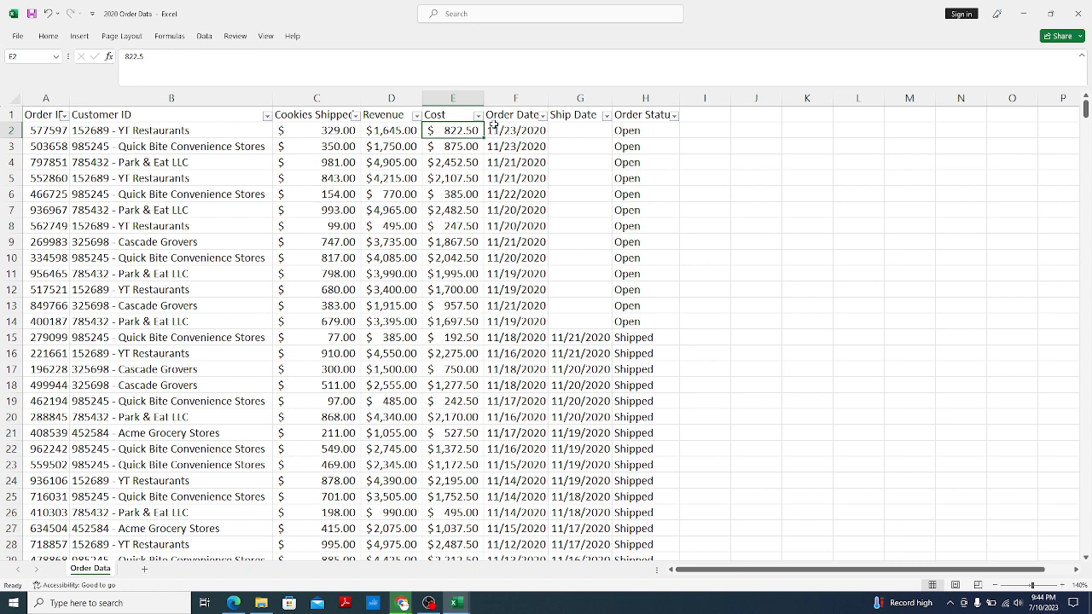
{"action": "left_click", "coordinate": [543, 116]}
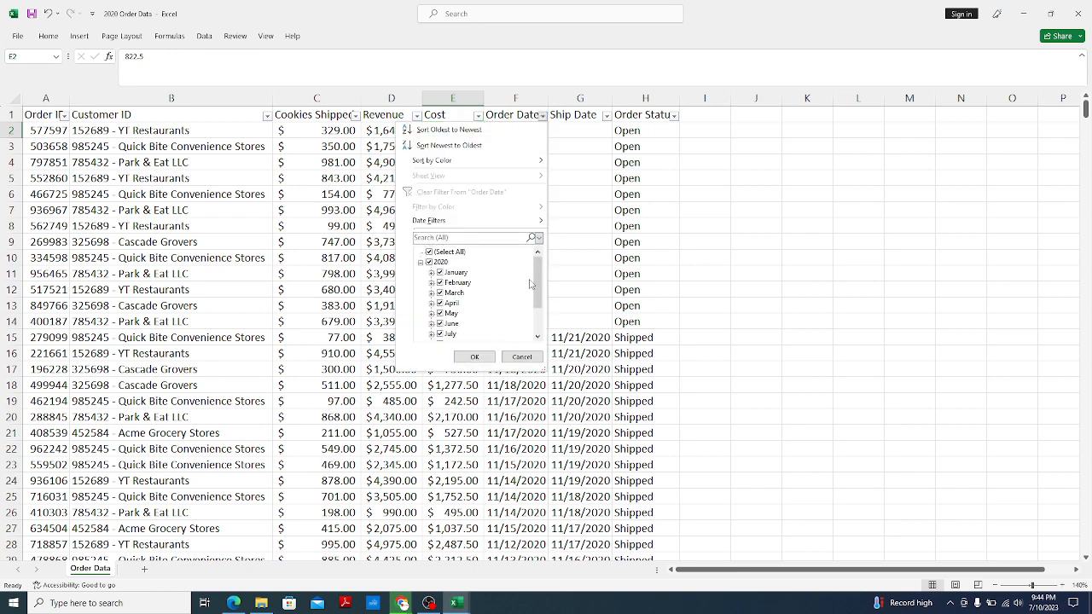
{"action": "left_click_drag", "start_coordinate": [537, 286], "coordinate": [541, 320]}
{"action": "left_click", "coordinate": [578, 158]}
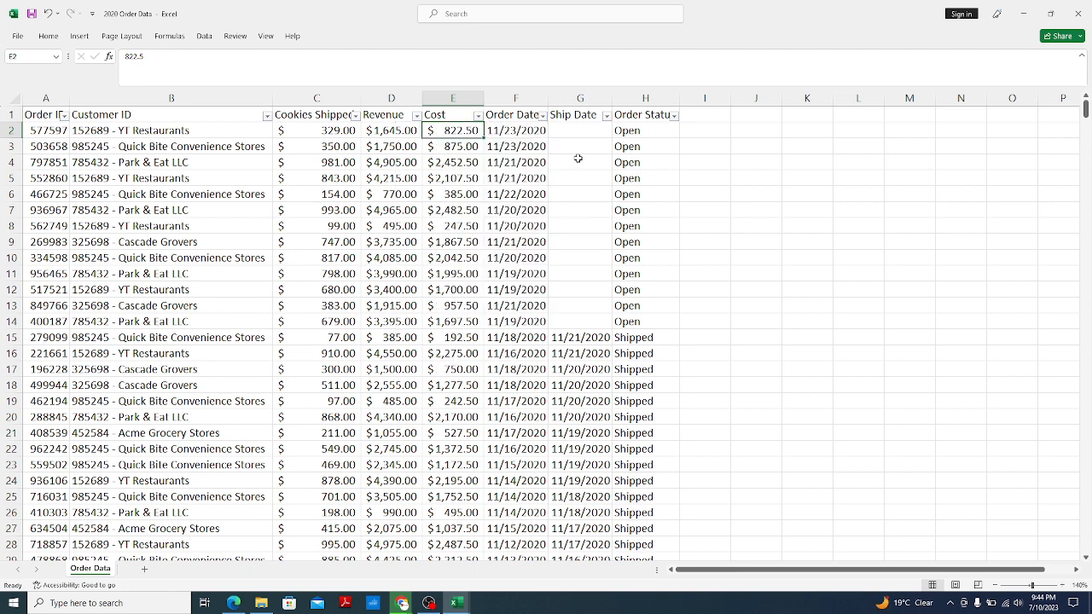
{"action": "left_click", "coordinate": [605, 115]}
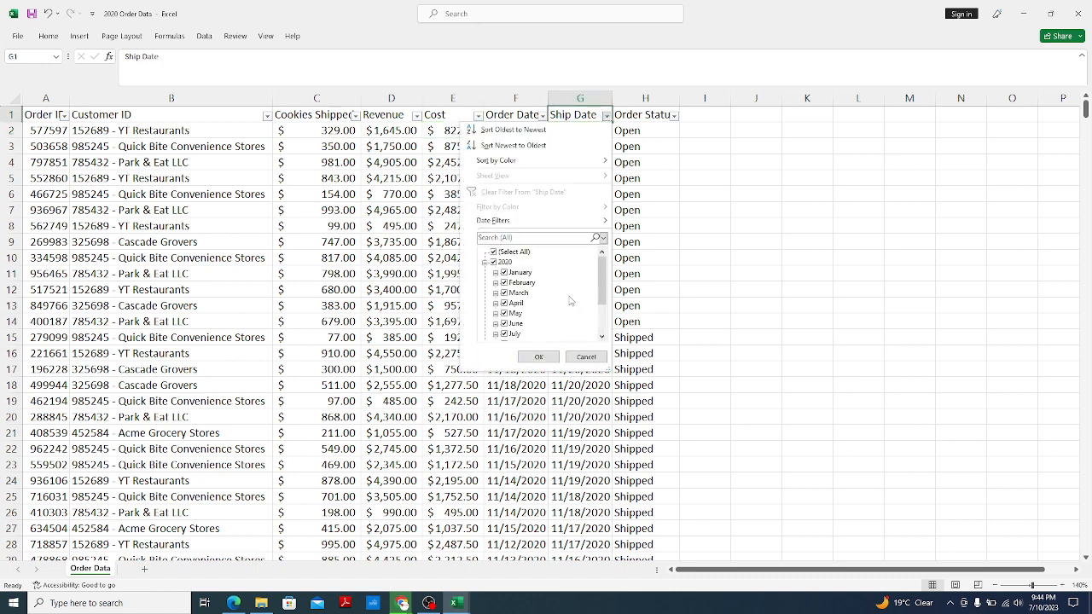
{"action": "scroll", "coordinate": [570, 297], "scroll_direction": "down", "scroll_amount": 2}
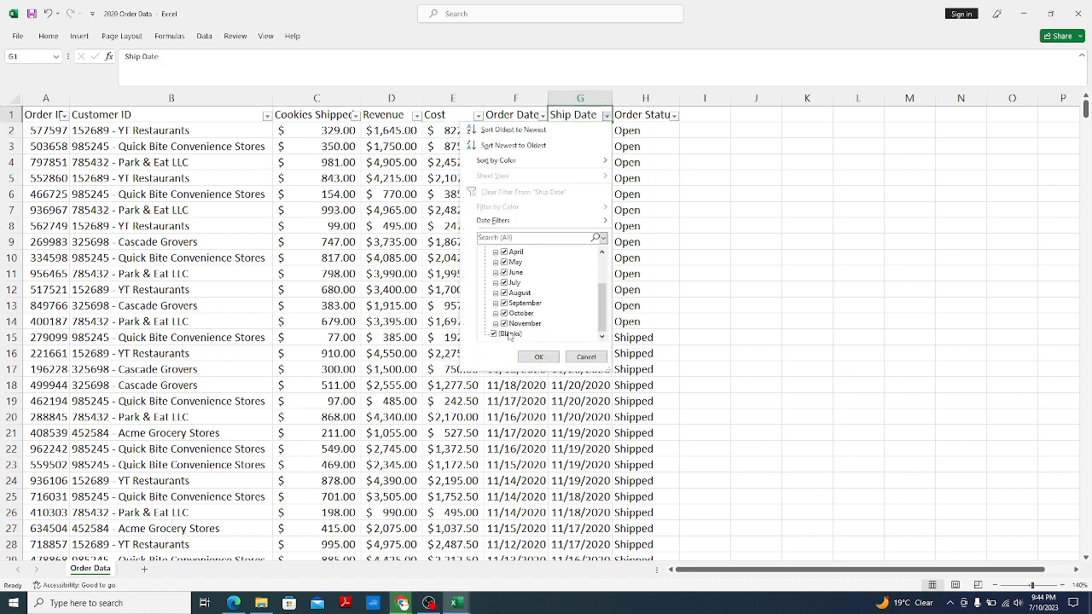
{"action": "left_click", "coordinate": [538, 356]}
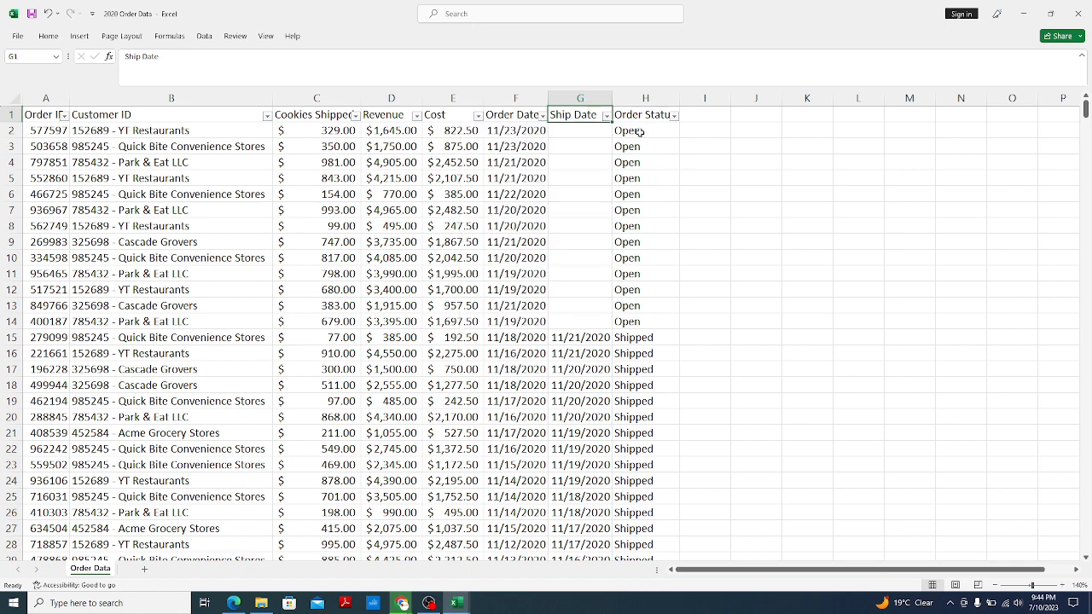
Compare the Open orders with their Ship Date cells and check the Order Status filter list for invalid entries
{"action": "left_click_drag", "start_coordinate": [635, 131], "coordinate": [635, 321]}
{"action": "left_click_drag", "start_coordinate": [627, 135], "coordinate": [634, 317]}
{"action": "scroll", "coordinate": [618, 208], "scroll_direction": "down", "scroll_amount": 4}
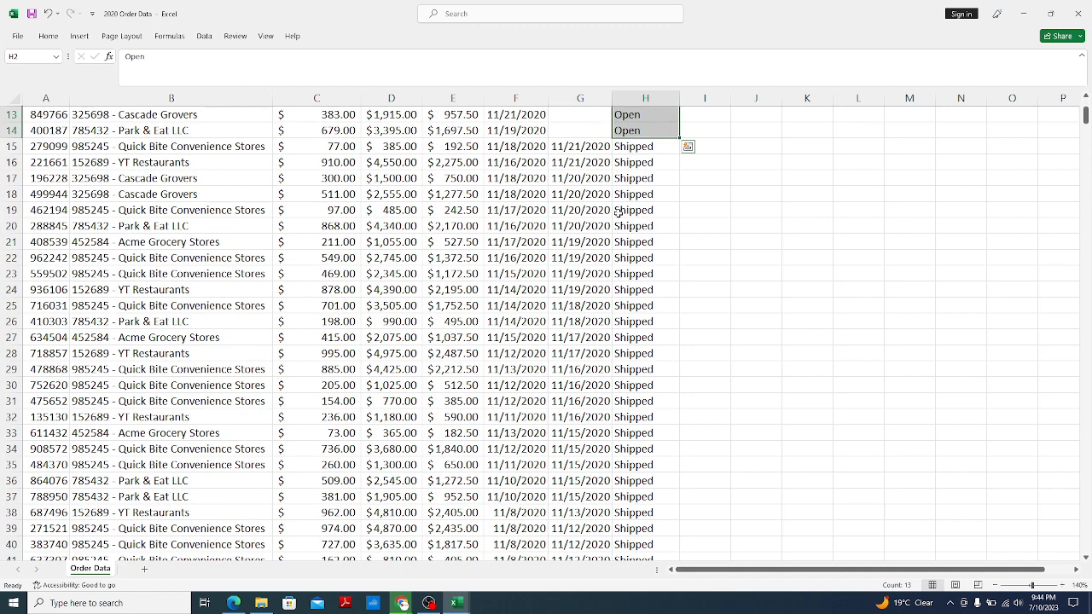
{"action": "scroll", "coordinate": [628, 220], "scroll_direction": "up", "scroll_amount": 4}
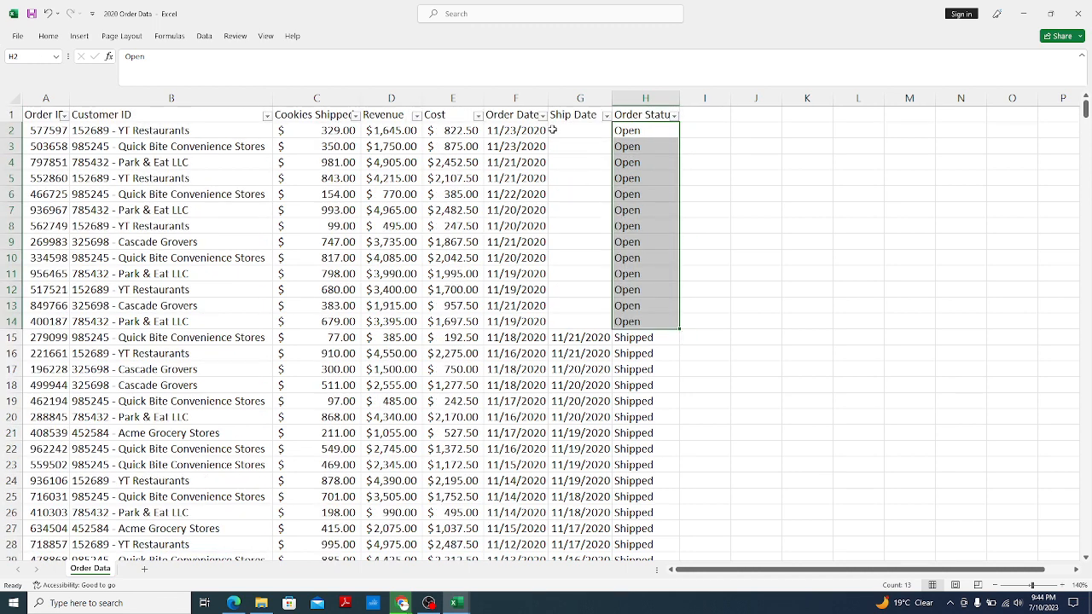
{"action": "left_click_drag", "start_coordinate": [553, 130], "coordinate": [659, 321]}
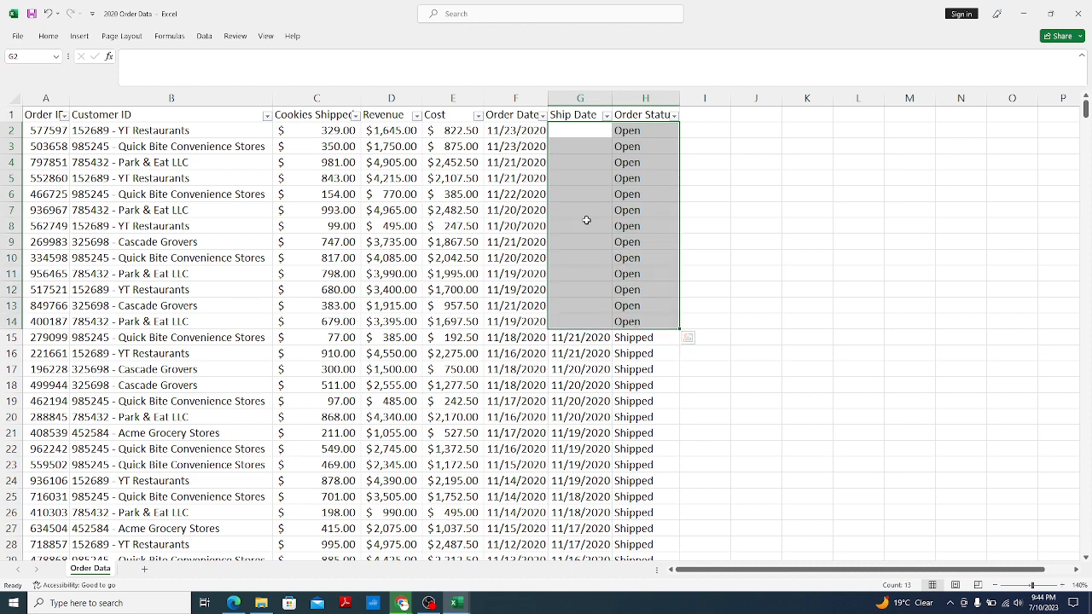
{"action": "left_click", "coordinate": [674, 115]}
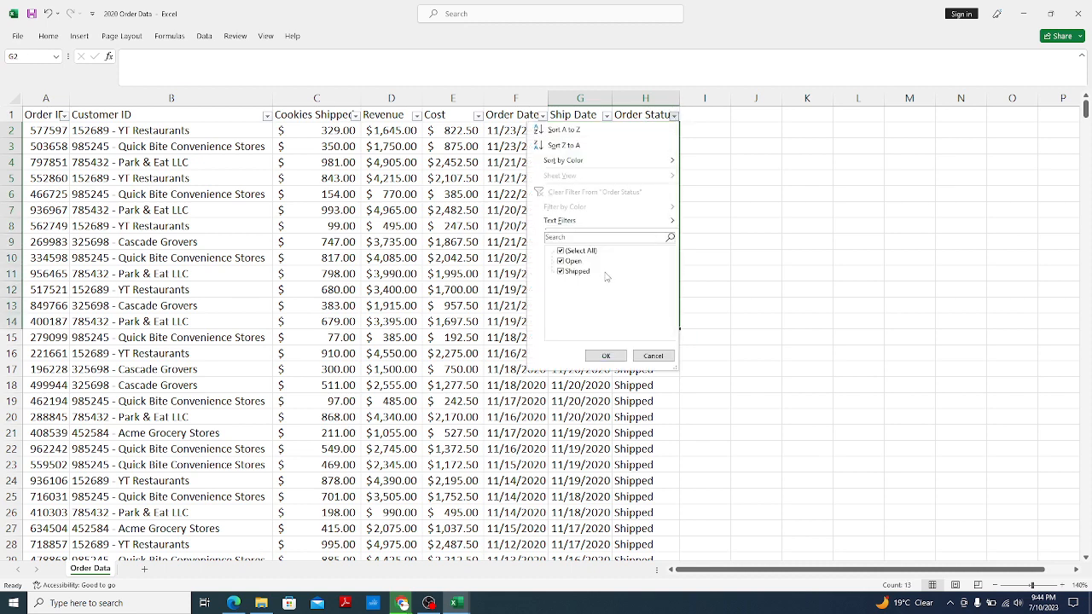
{"action": "left_click", "coordinate": [608, 356]}
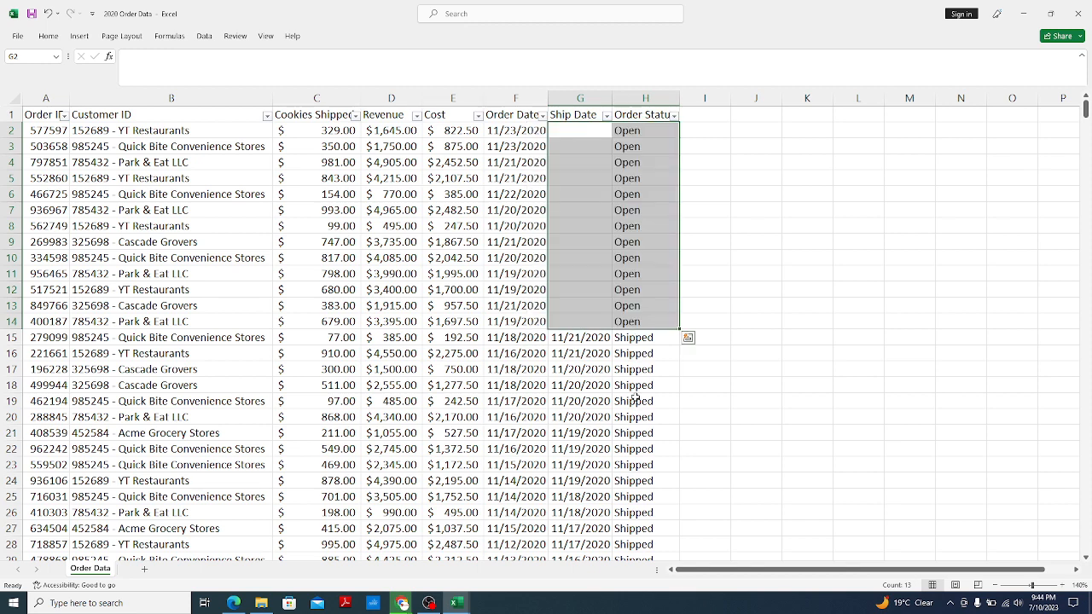
{"action": "left_click", "coordinate": [634, 278]}
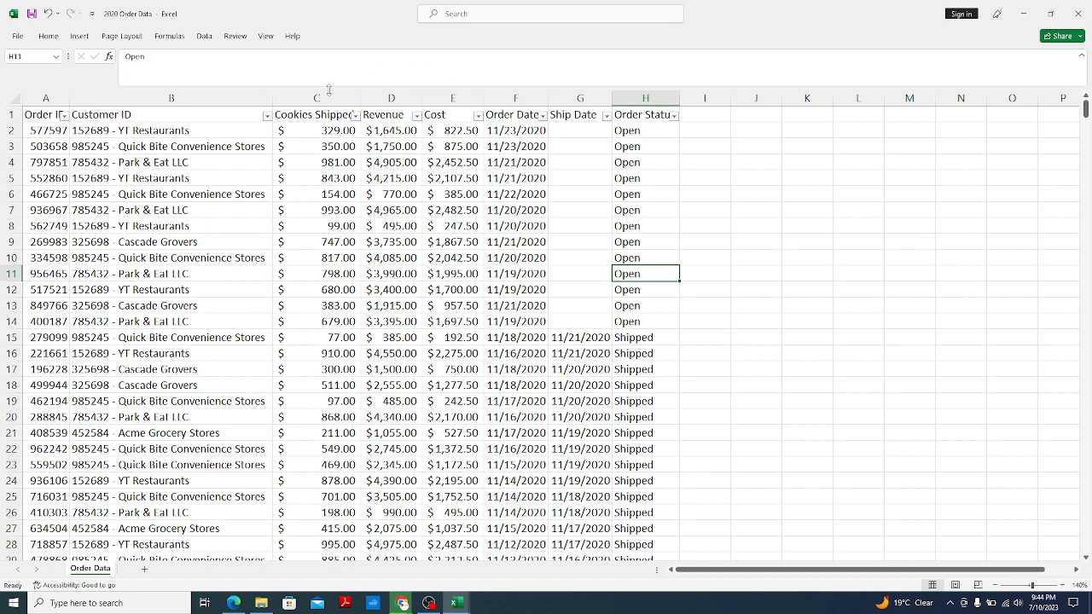
Insert an empty column between the Customer ID and Cookies Shipped columns
{"action": "left_click", "coordinate": [143, 98]}
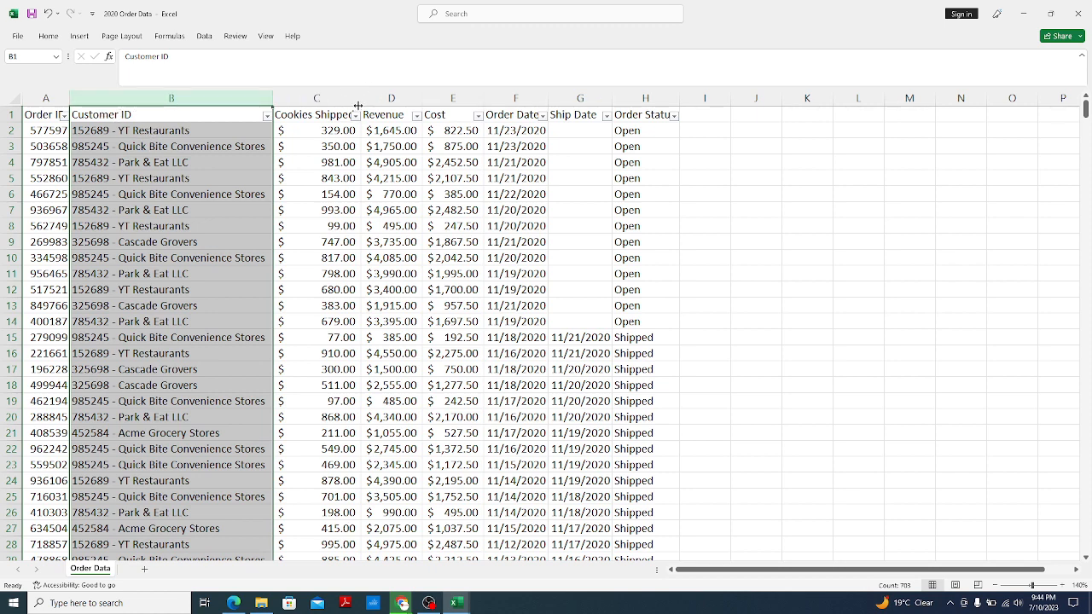
{"action": "right_click", "coordinate": [305, 101]}
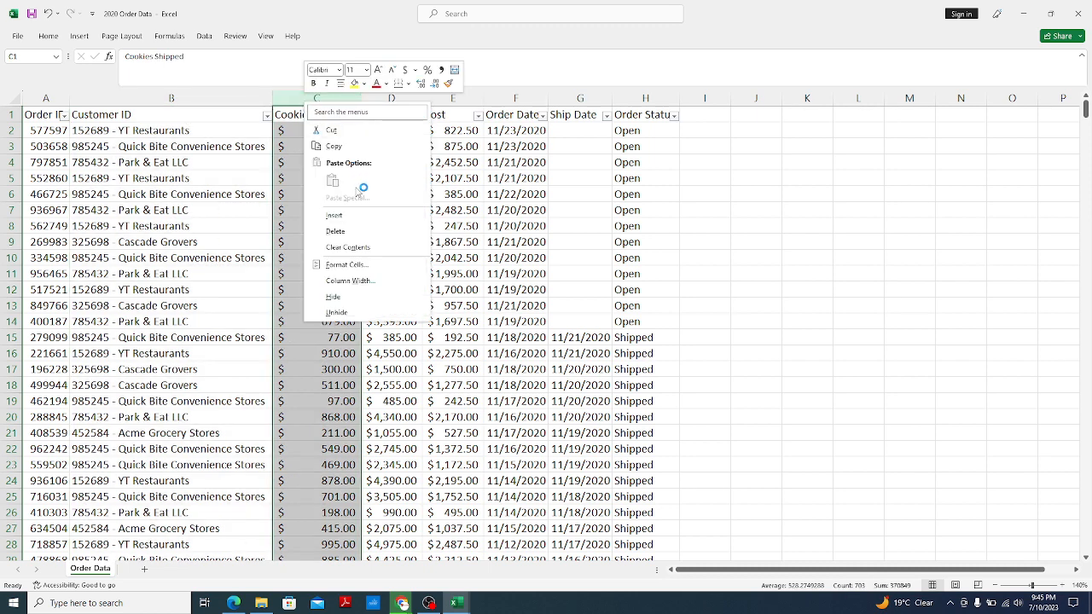
{"action": "left_click", "coordinate": [356, 216]}
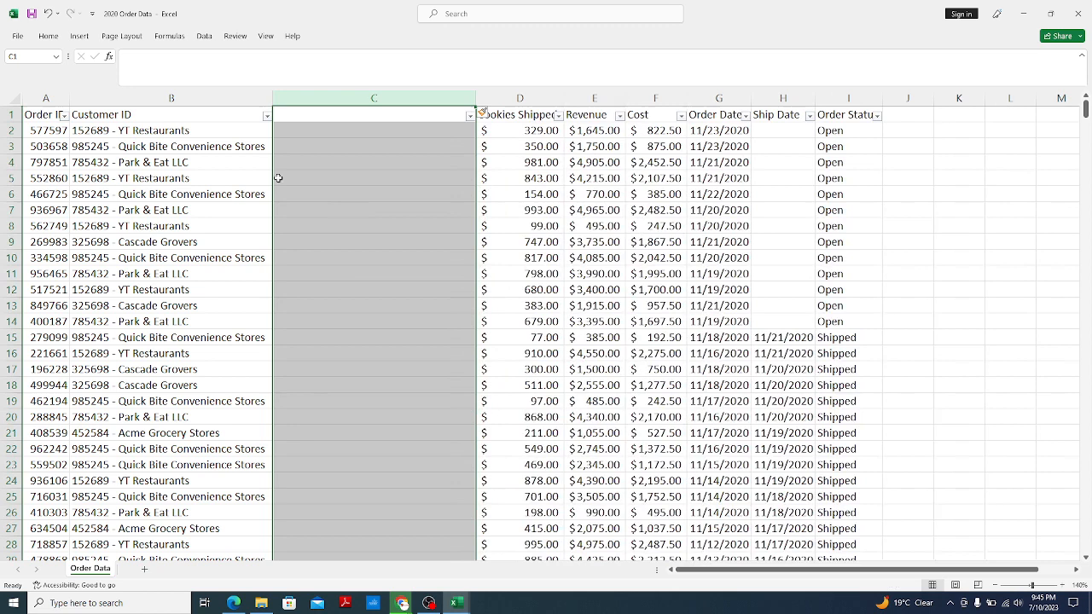
Split the Customer ID column with Text to Columns, delimited only by a custom hyphen "-", in General format from $B$1
{"action": "left_click", "coordinate": [170, 98]}
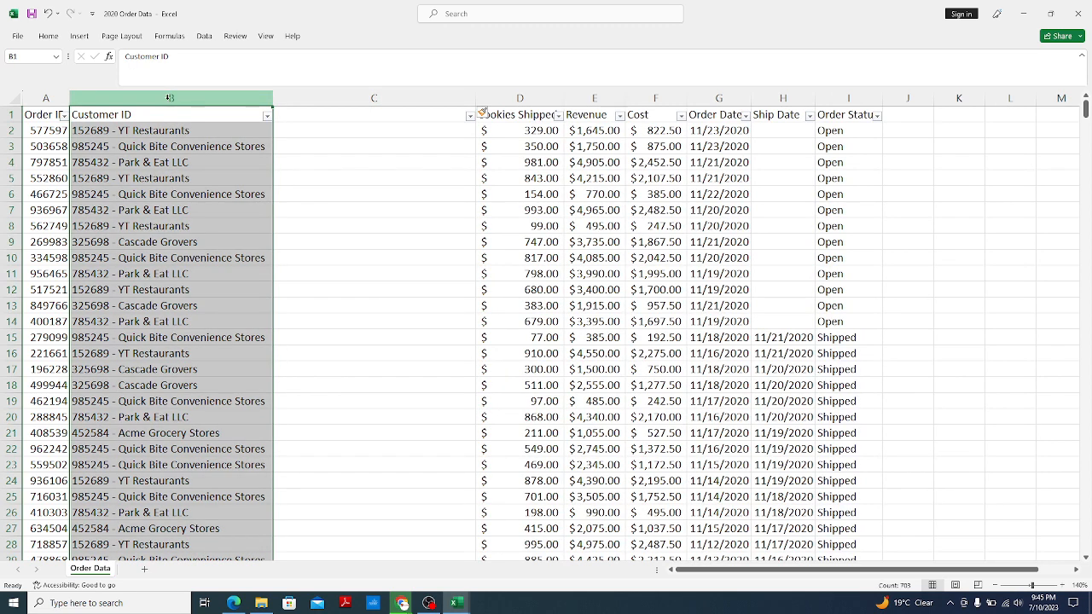
{"action": "left_click", "coordinate": [204, 36]}
{"action": "left_click", "coordinate": [498, 75]}
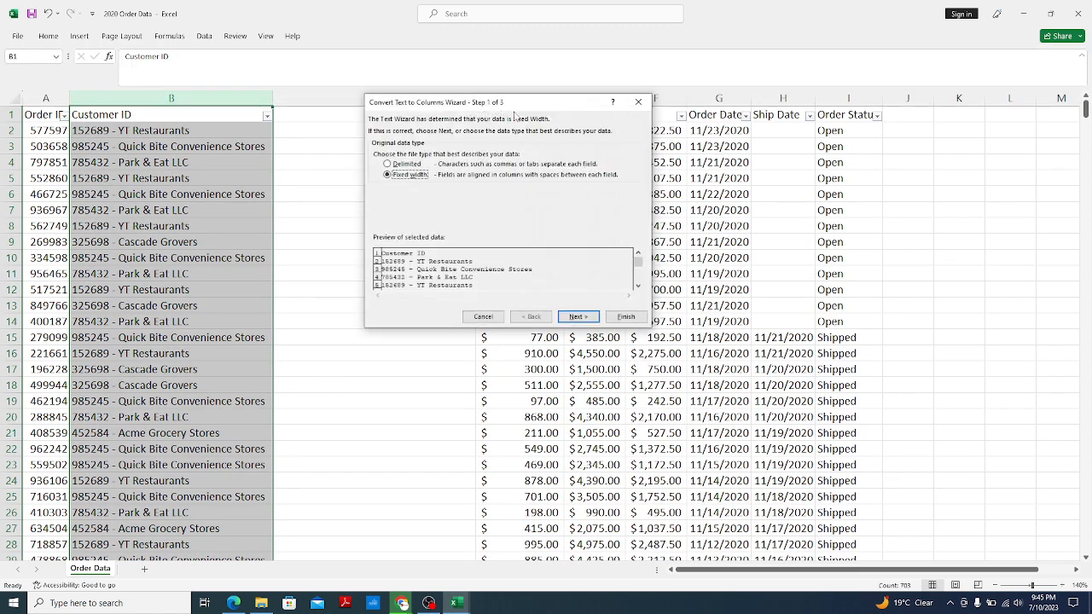
{"action": "left_click", "coordinate": [388, 164]}
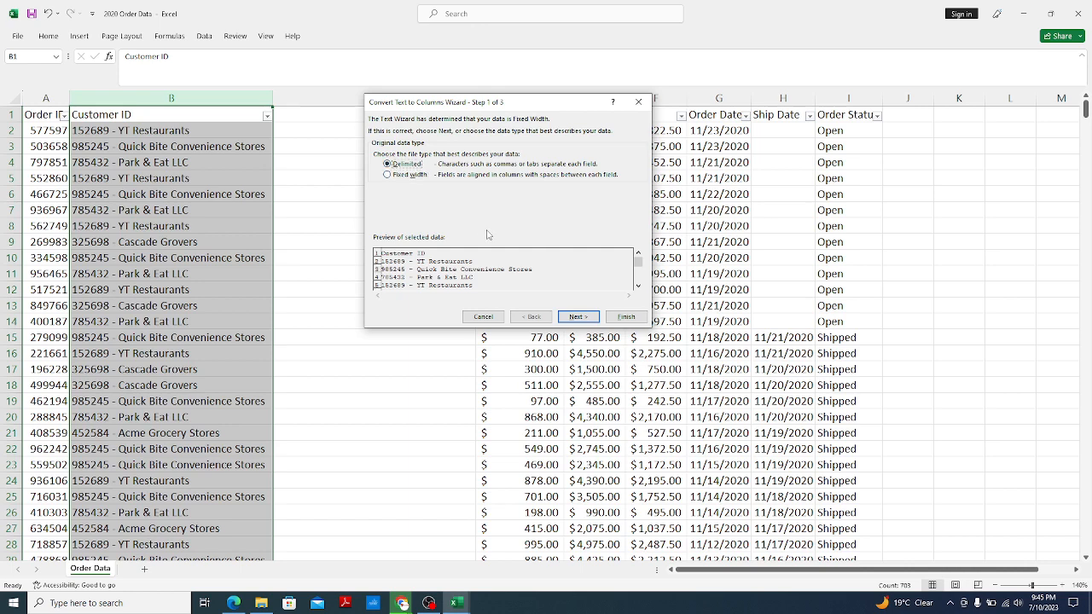
{"action": "left_click", "coordinate": [578, 317]}
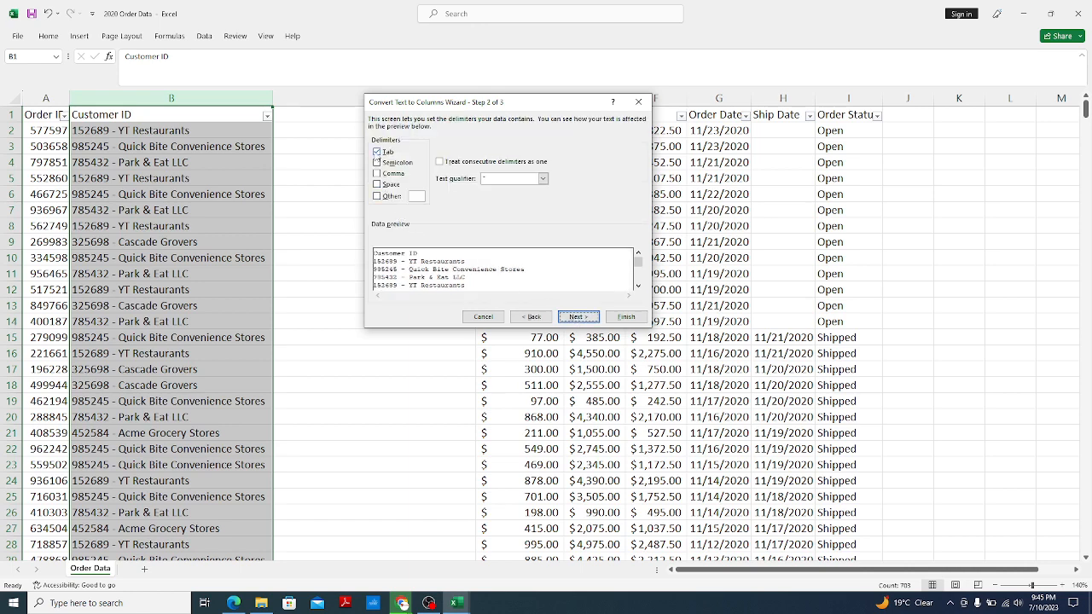
{"action": "left_click", "coordinate": [376, 152]}
{"action": "left_click", "coordinate": [376, 197]}
{"action": "type", "text": "-"}
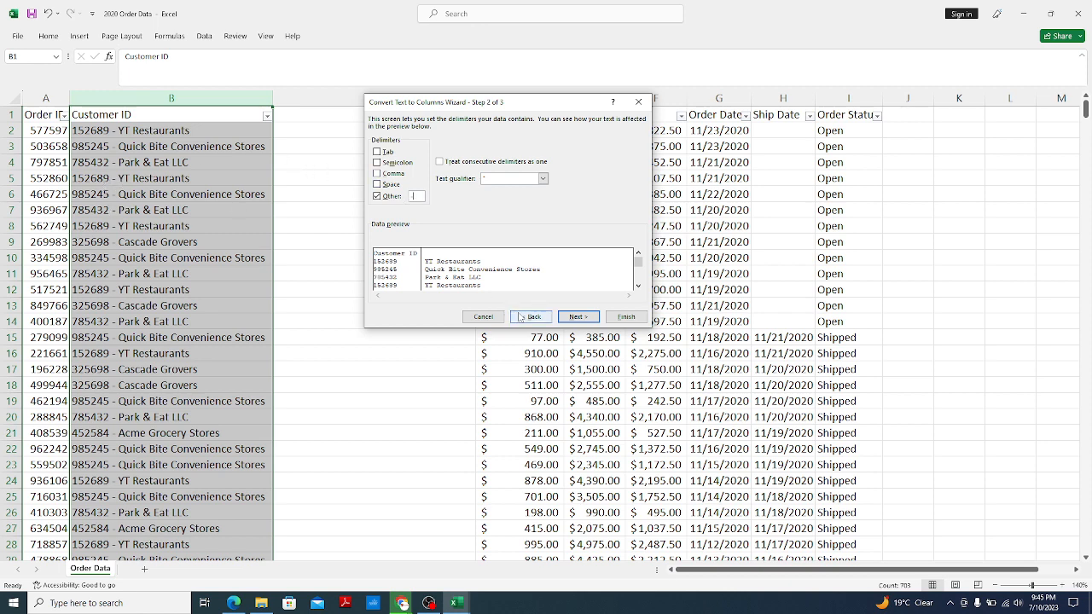
{"action": "left_click", "coordinate": [577, 317]}
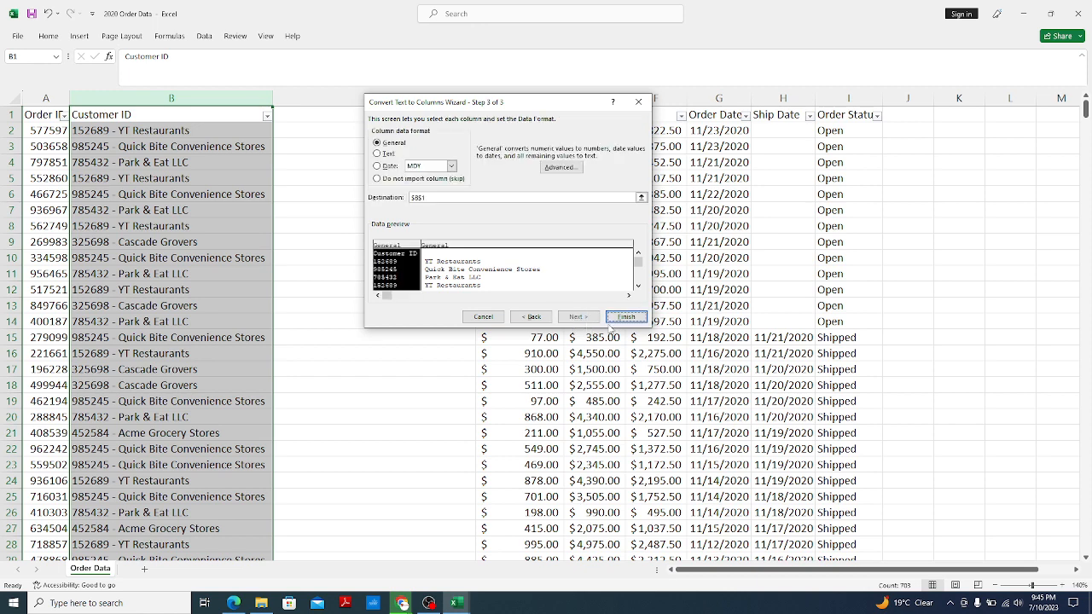
{"action": "left_click", "coordinate": [627, 318]}
Enter the header Outlet in C1 and autofit the widths of the Customer ID and Outlet columns
{"action": "left_click", "coordinate": [296, 120]}
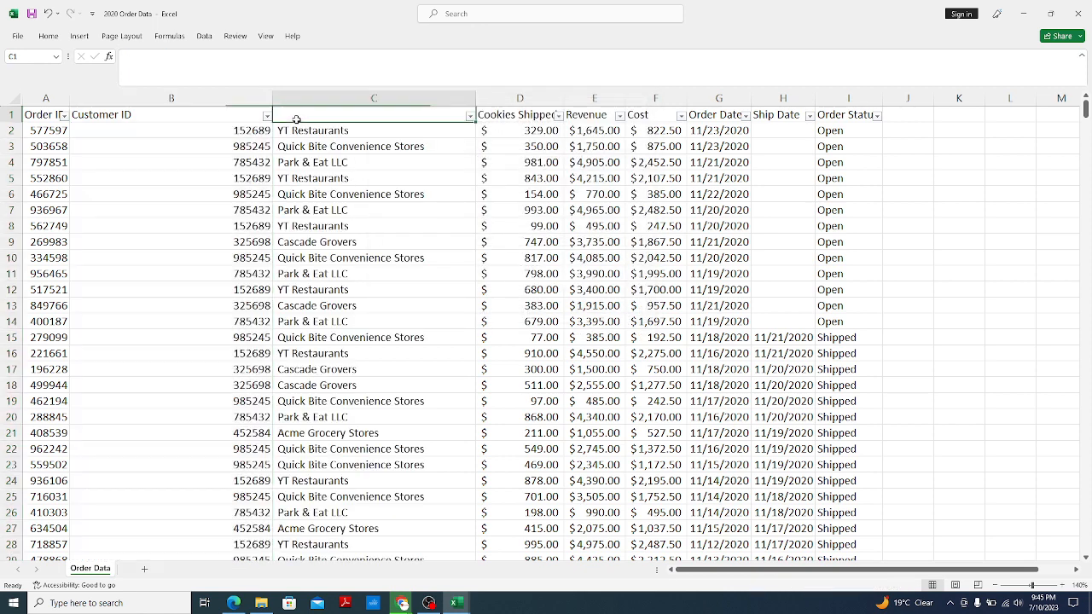
{"action": "type", "text": "Ou"}
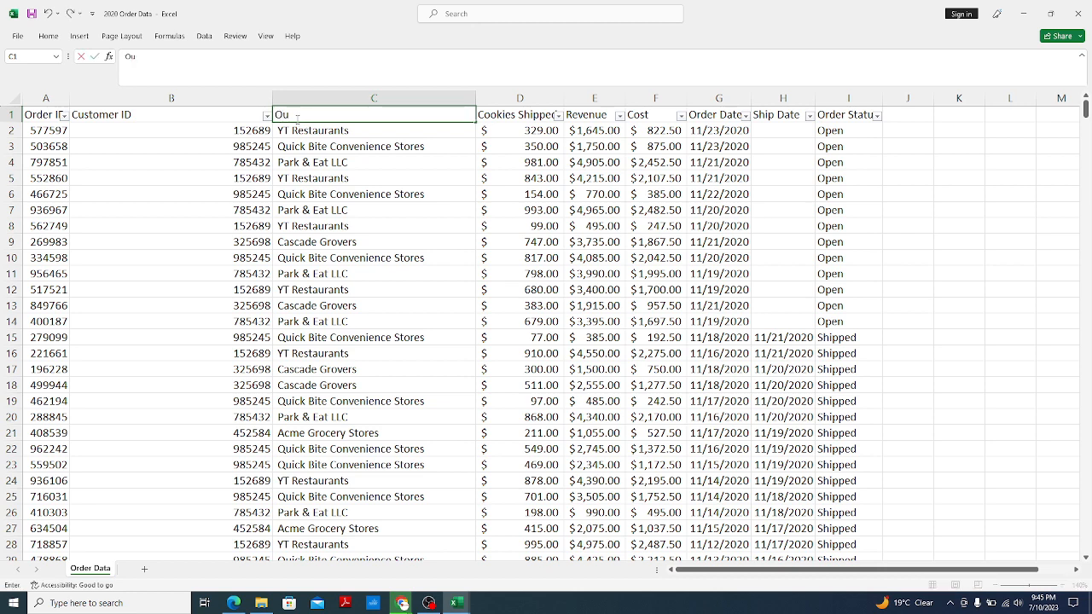
{"action": "type", "text": "tlet"}
{"action": "left_click", "coordinate": [284, 162]}
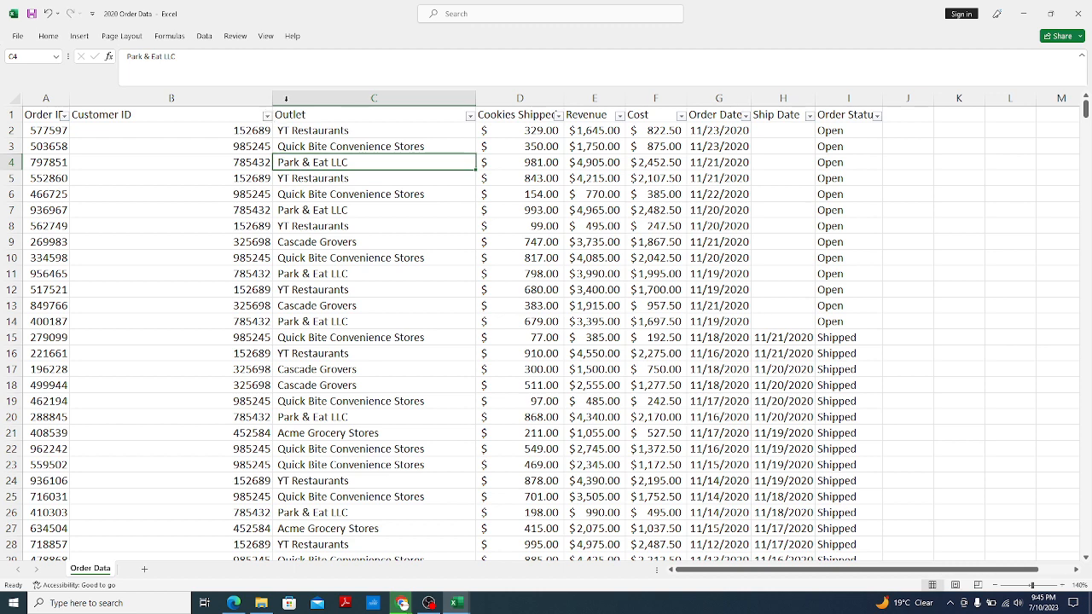
{"action": "double_click", "coordinate": [272, 97]}
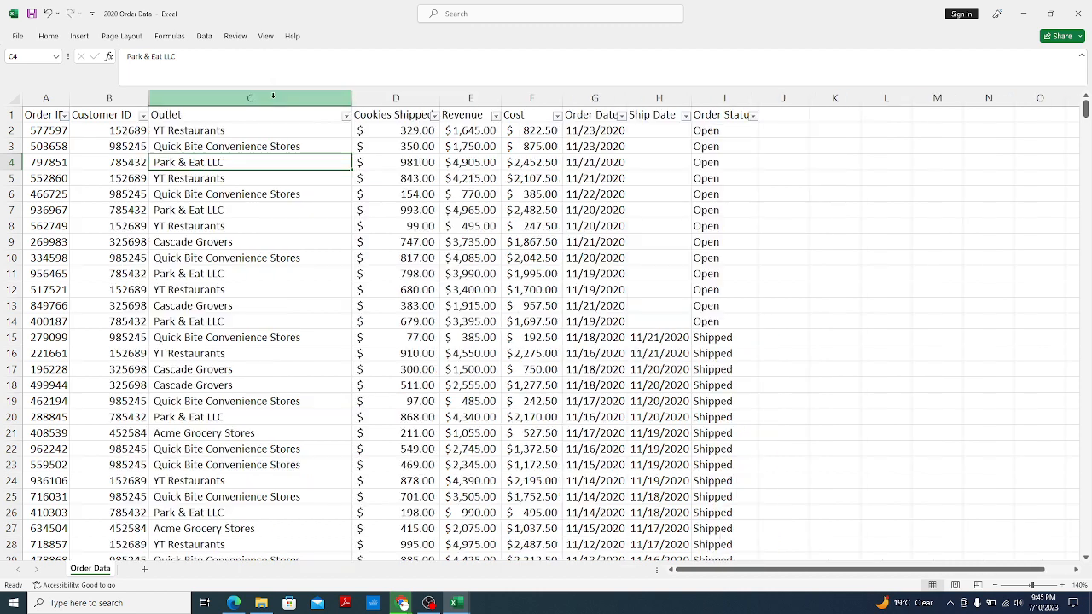
{"action": "double_click", "coordinate": [352, 97]}
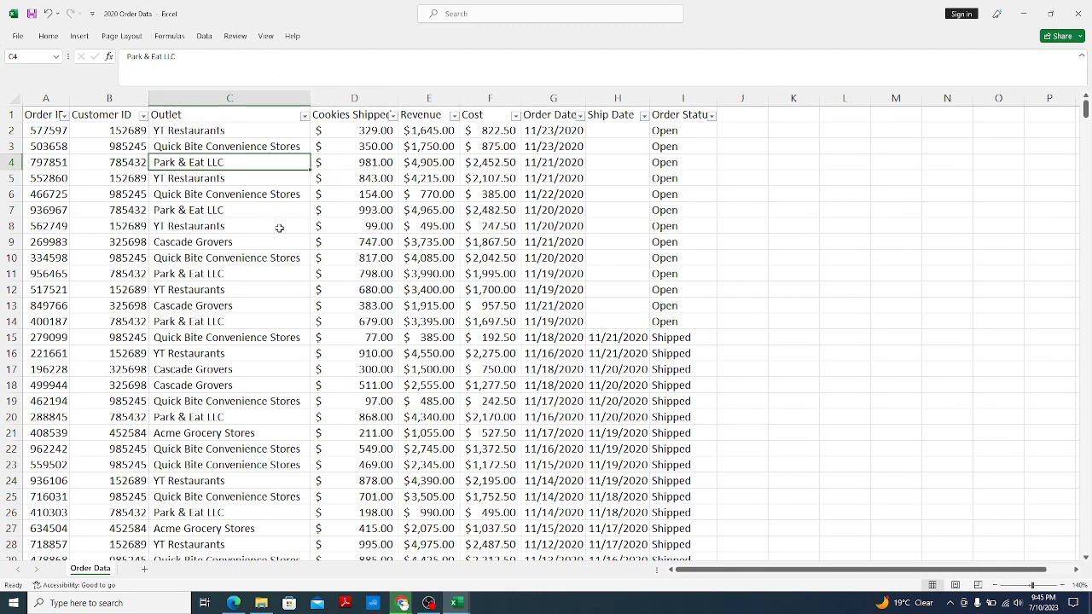
Save the cleaned 2020 Order Data workbook and close it to return to Book1
{"action": "left_click", "coordinate": [176, 118]}
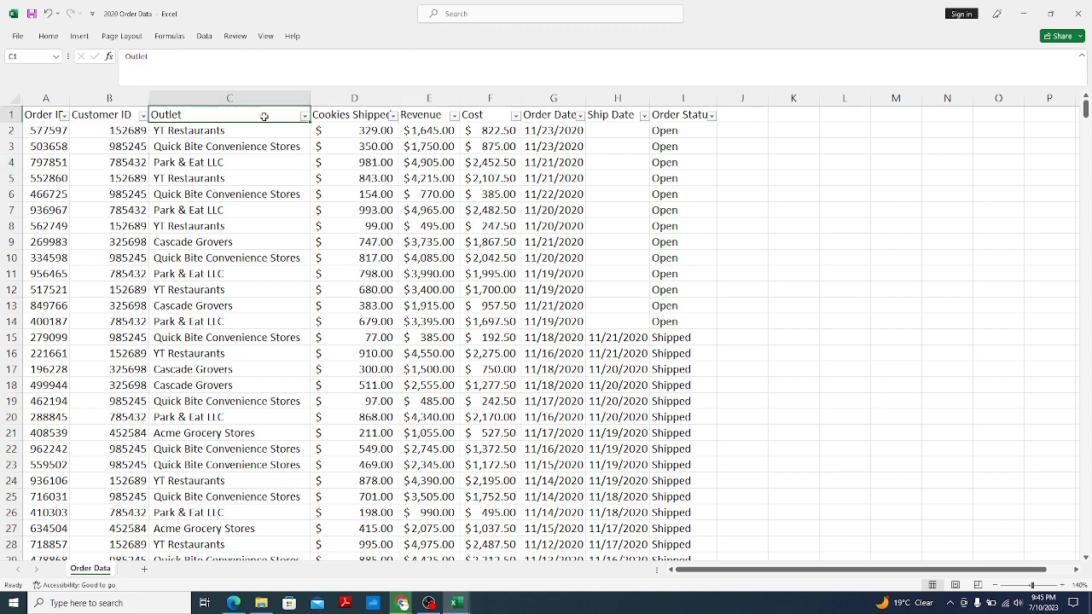
{"action": "left_click", "coordinate": [148, 56]}
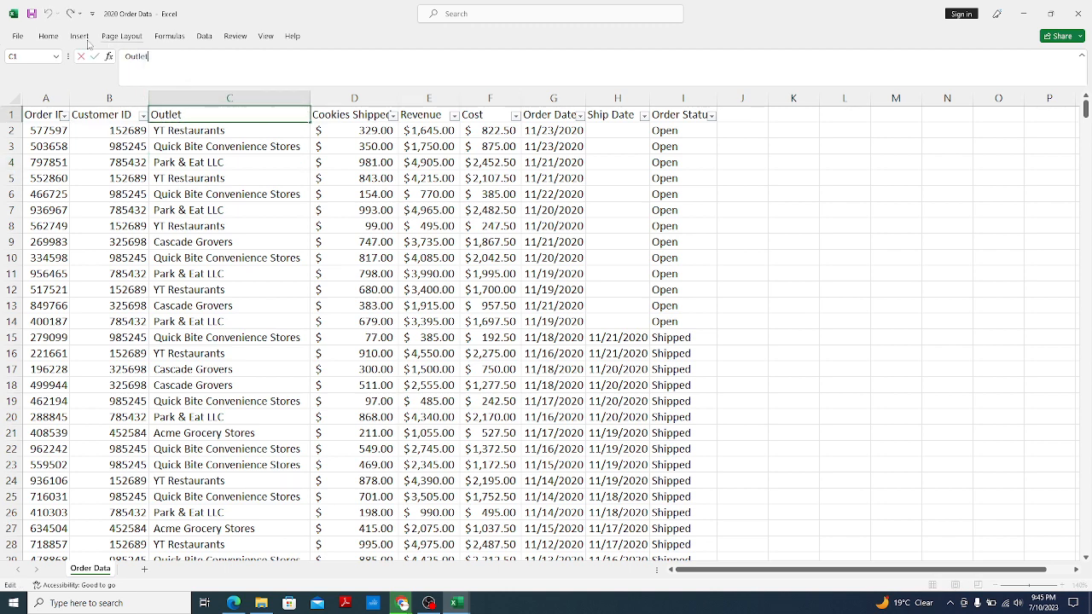
{"action": "left_click", "coordinate": [32, 14]}
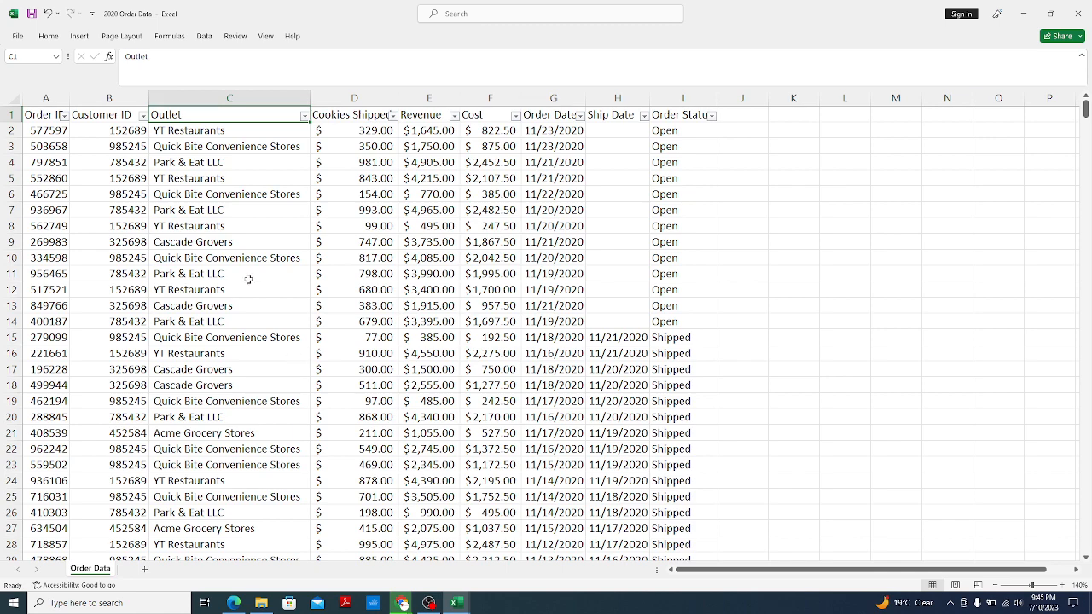
{"action": "scroll", "coordinate": [265, 179], "scroll_direction": "down", "scroll_amount": 4}
{"action": "scroll", "coordinate": [275, 165], "scroll_direction": "up", "scroll_amount": 4}
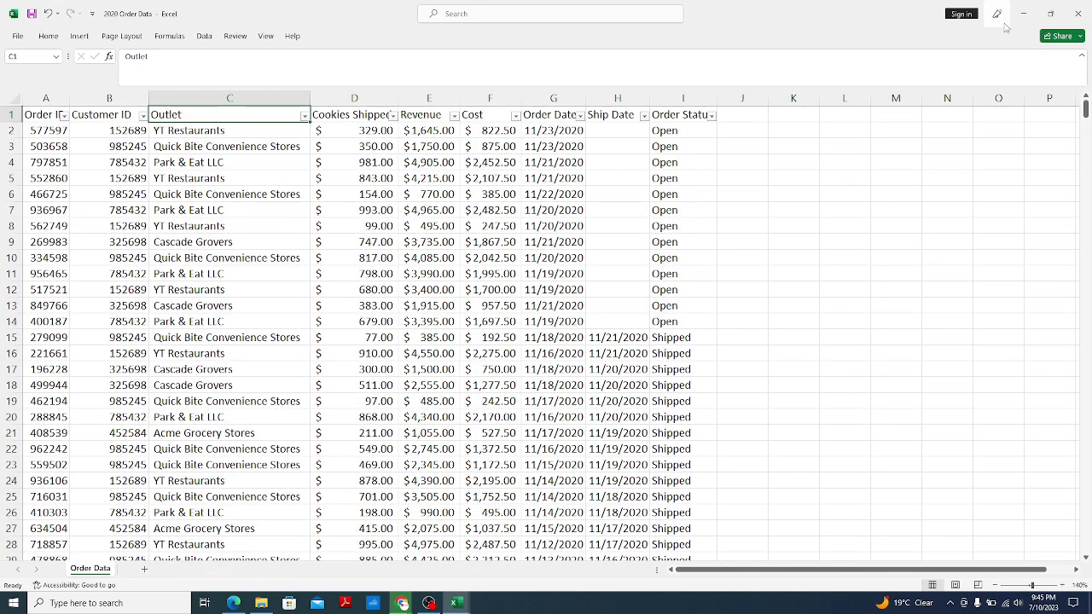
{"action": "left_click", "coordinate": [1082, 15]}
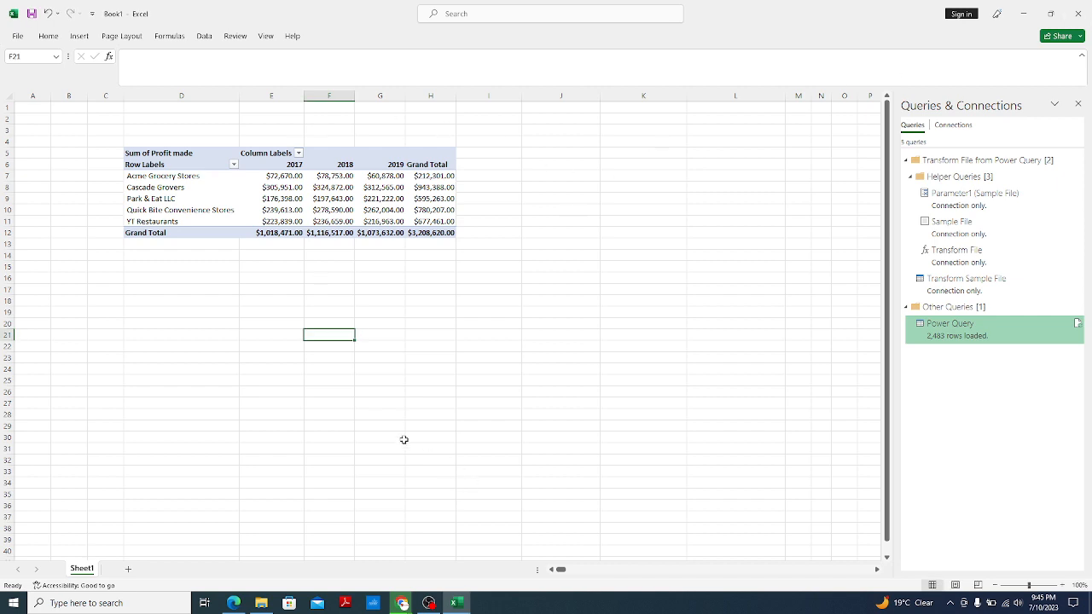
Review the 2017, 2018, 2019 and Grand Total headings of the profit PivotTable
{"action": "left_click", "coordinate": [292, 164]}
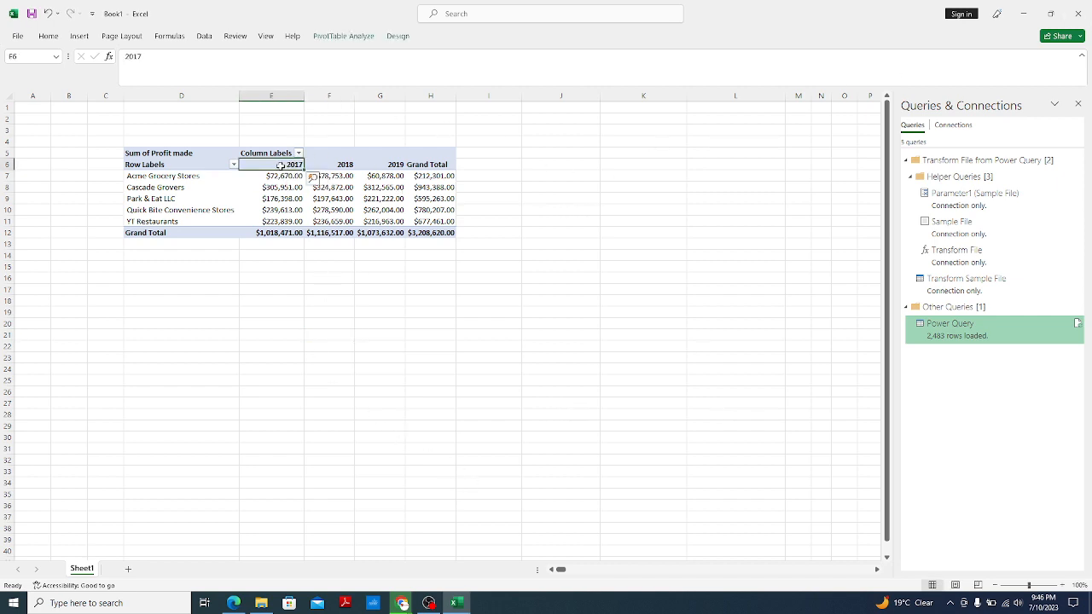
{"action": "left_click", "coordinate": [346, 165]}
{"action": "left_click", "coordinate": [394, 164]}
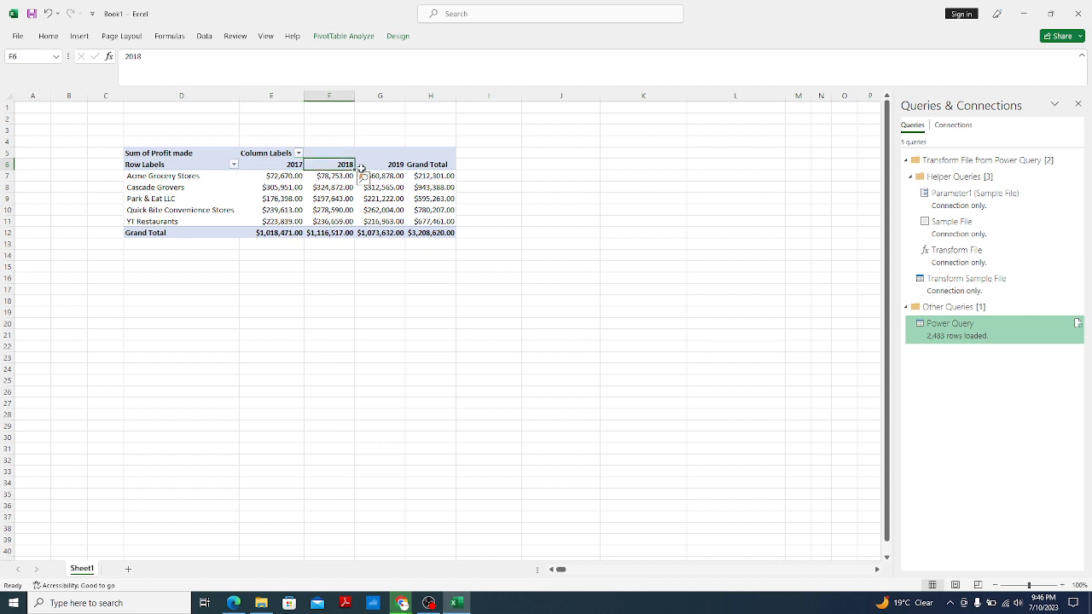
{"action": "left_click", "coordinate": [403, 160]}
{"action": "left_click", "coordinate": [398, 166]}
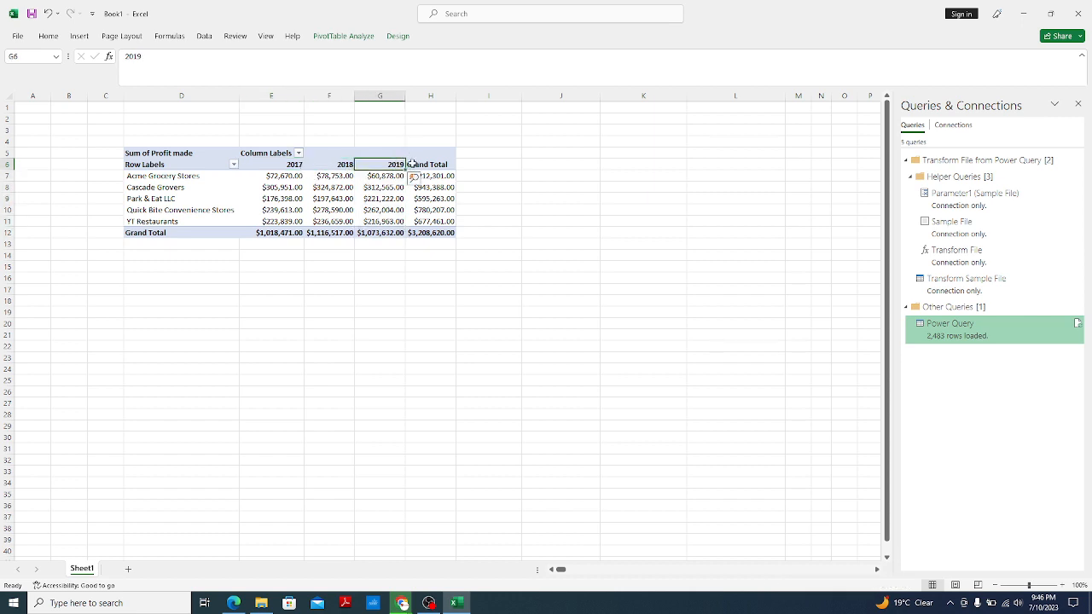
{"action": "left_click", "coordinate": [414, 165]}
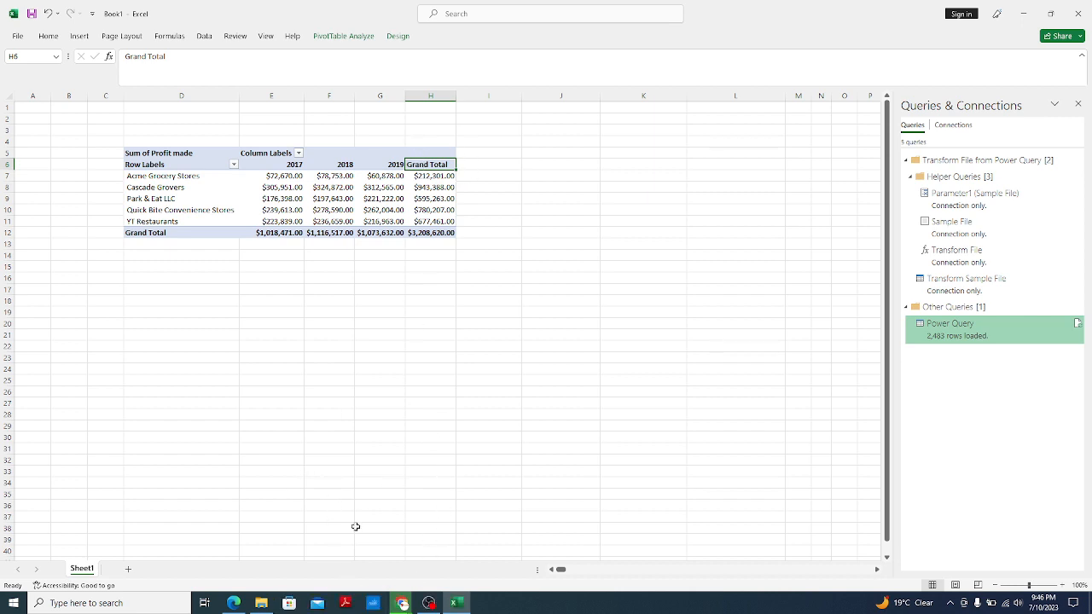
Copy the cleaned 2020 Order Data workbook from the Downloads Power Query folder into the Desktop Power Query folder and return to Book1
{"action": "left_click", "coordinate": [261, 603]}
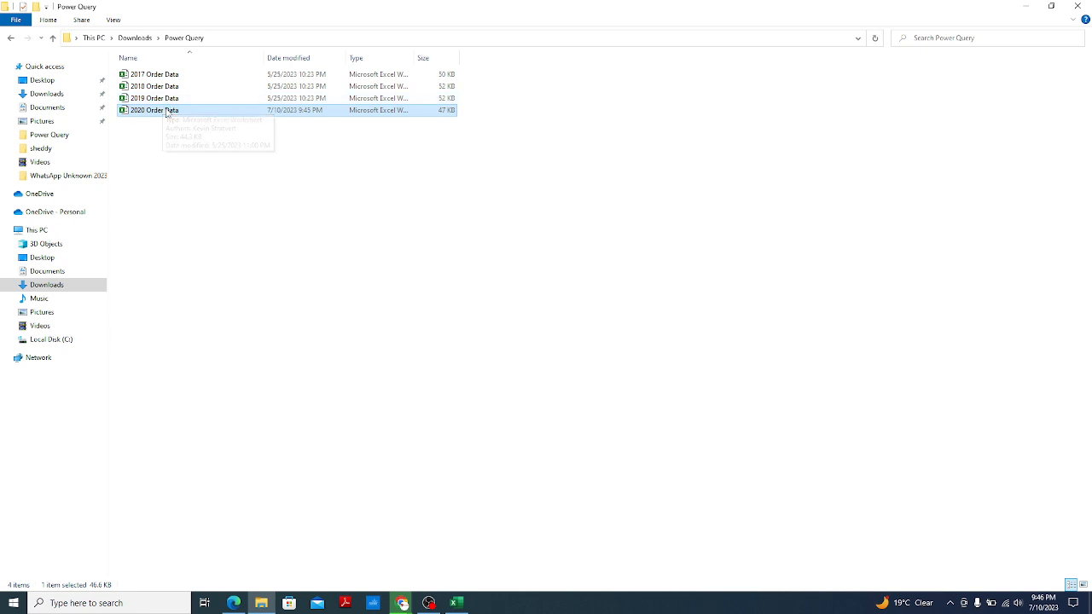
{"action": "left_click", "coordinate": [48, 136]}
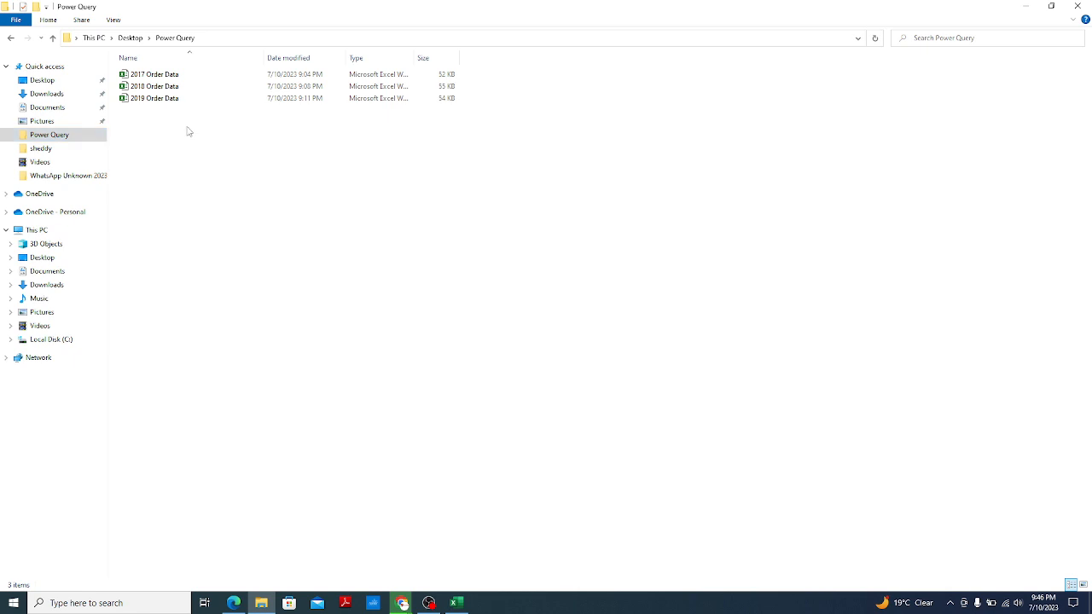
{"action": "key", "text": "ctrl+v"}
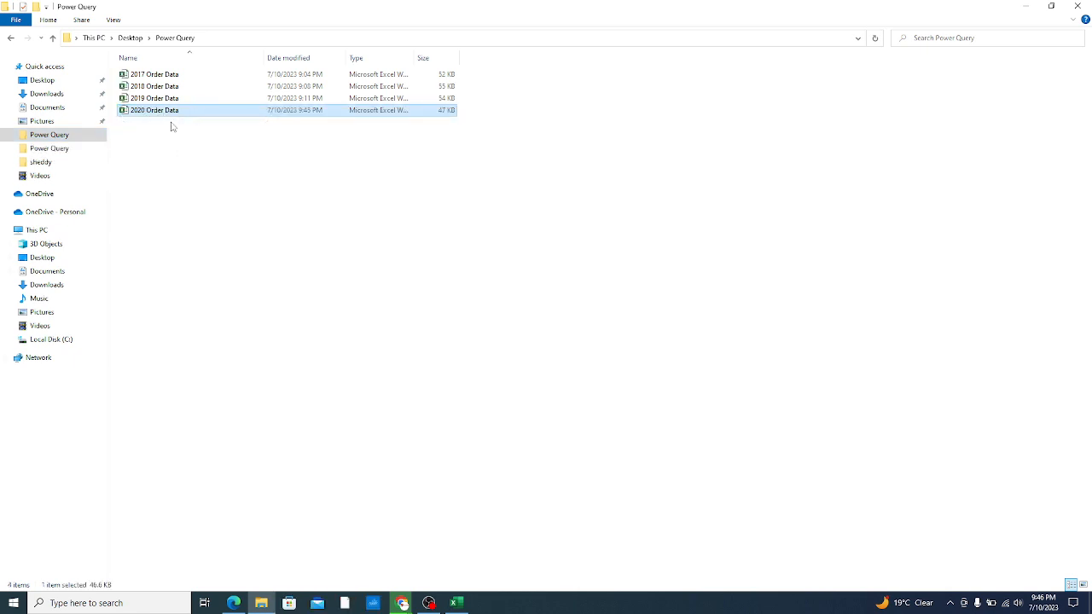
{"action": "double_click", "coordinate": [175, 110]}
{"action": "left_click", "coordinate": [458, 604]}
{"action": "left_click", "coordinate": [311, 280]}
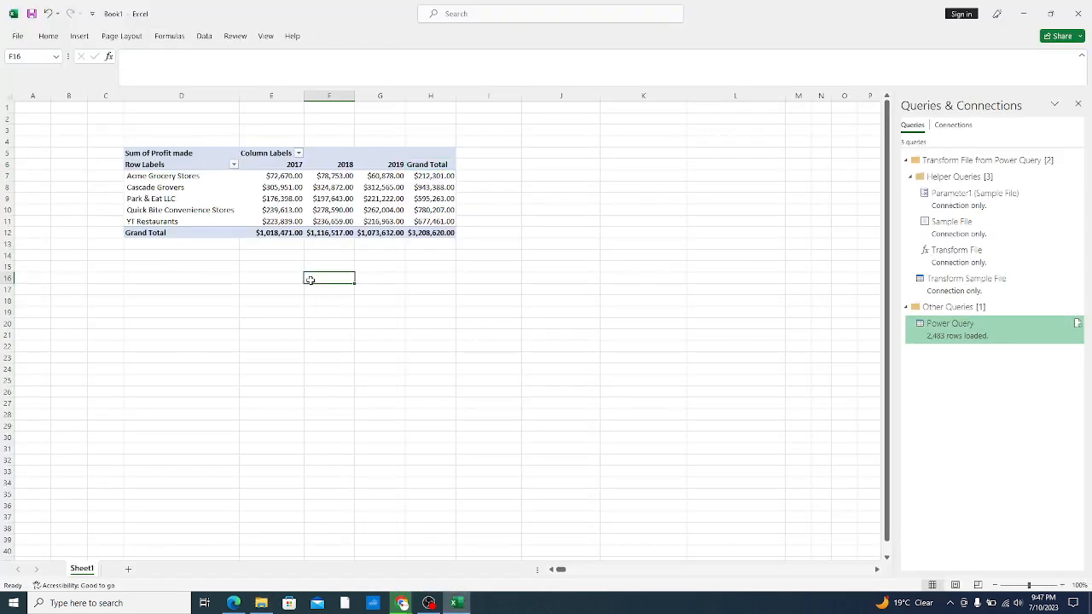
Select the 2018 profit of Park & Eat LLC in the PivotTable and show the PivotTable analysis commands
{"action": "left_click", "coordinate": [335, 198]}
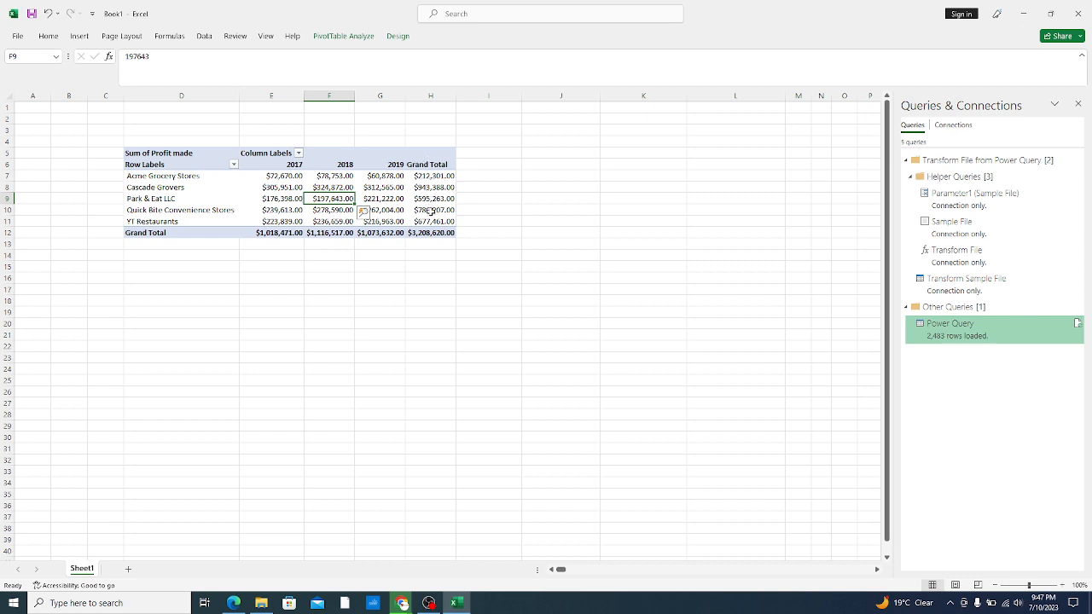
{"action": "left_click", "coordinate": [292, 197]}
{"action": "left_click", "coordinate": [333, 197]}
{"action": "left_click", "coordinate": [346, 39]}
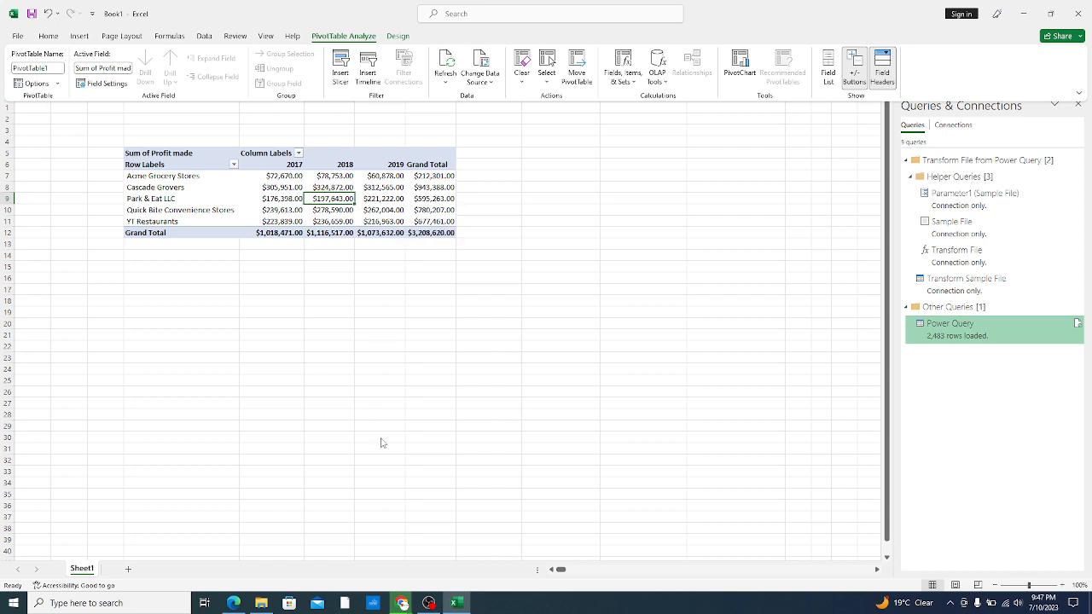
Switch to the Google Meet call in Chrome and read the latest in-call messages
{"action": "mouse_move", "coordinate": [403, 604]}
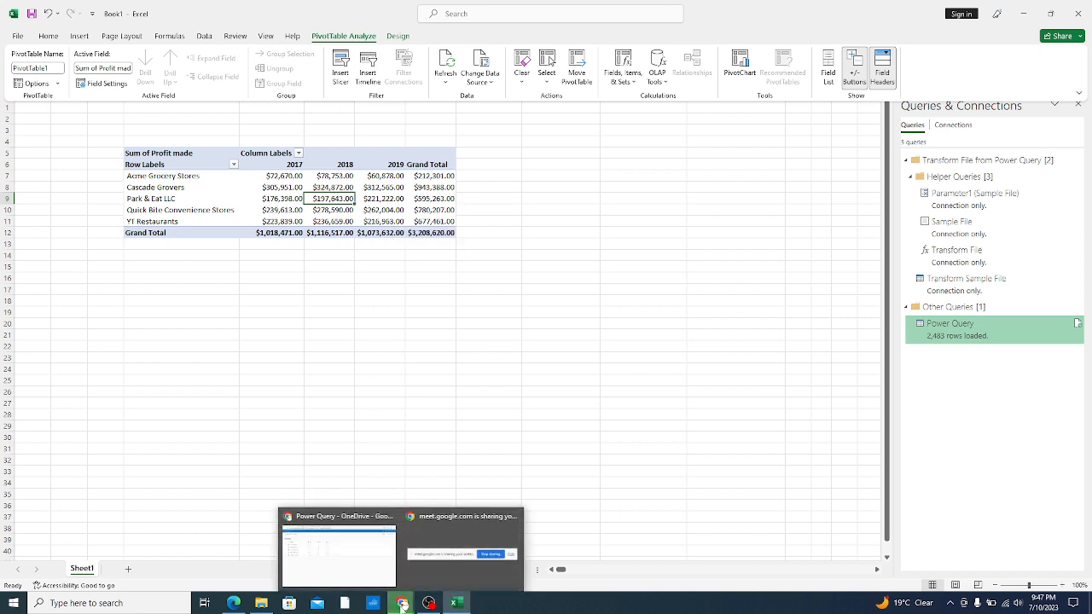
{"action": "left_click", "coordinate": [359, 559]}
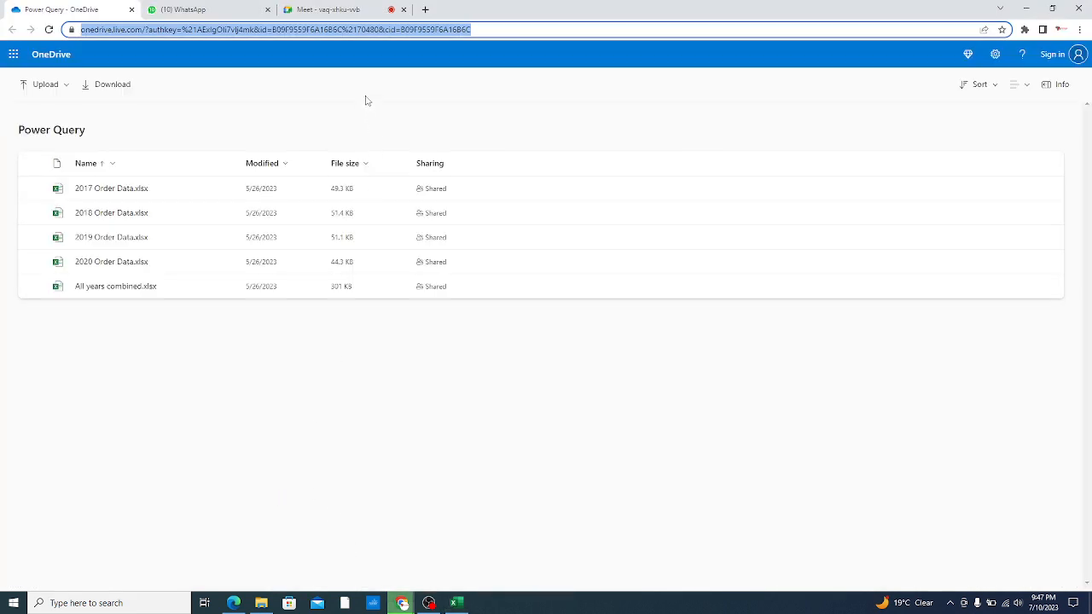
{"action": "left_click", "coordinate": [367, 15]}
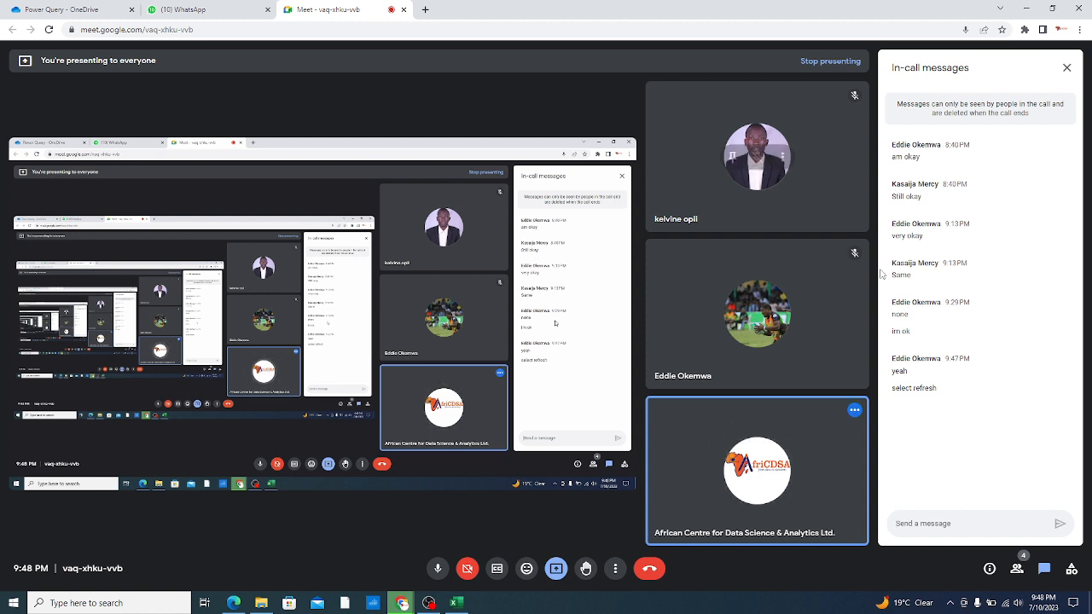
{"action": "left_click_drag", "start_coordinate": [943, 390], "coordinate": [897, 367]}
{"action": "left_click", "coordinate": [956, 373]}
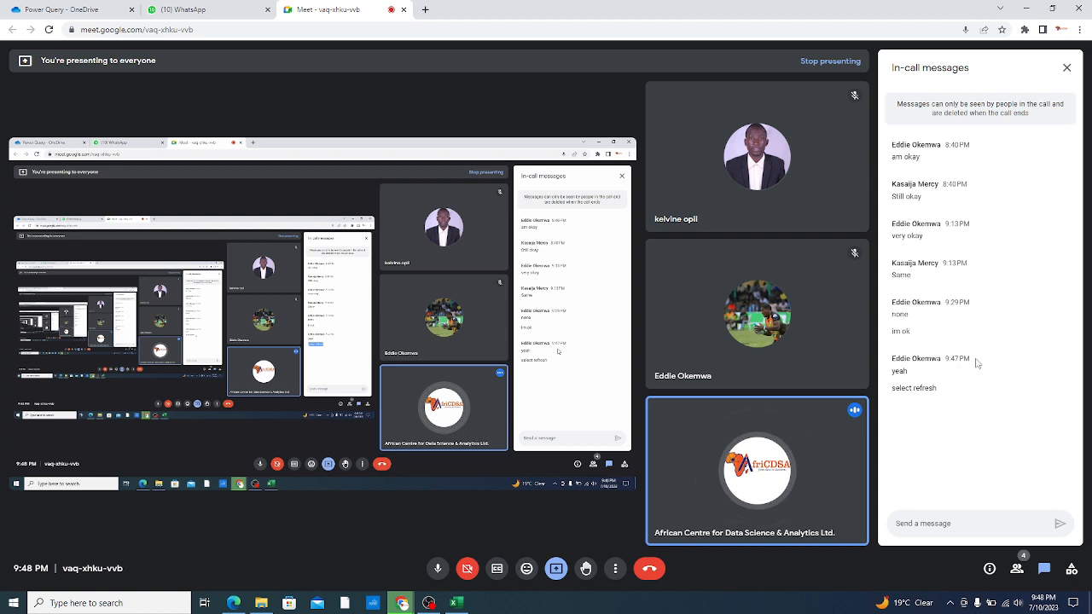
{"action": "left_click_drag", "start_coordinate": [964, 372], "coordinate": [893, 368]}
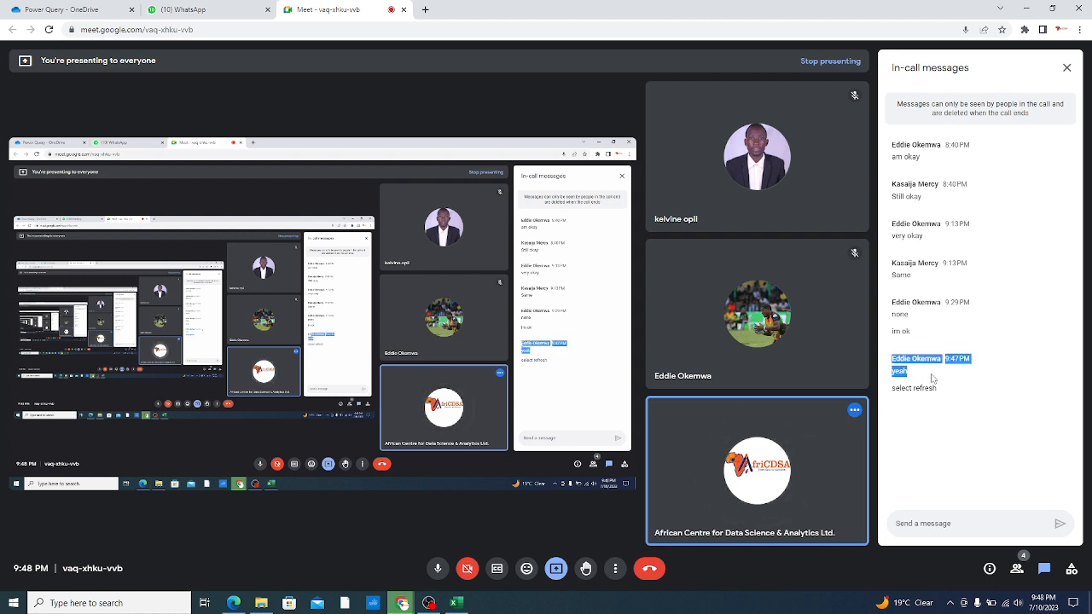
{"action": "left_click_drag", "start_coordinate": [983, 366], "coordinate": [872, 362]}
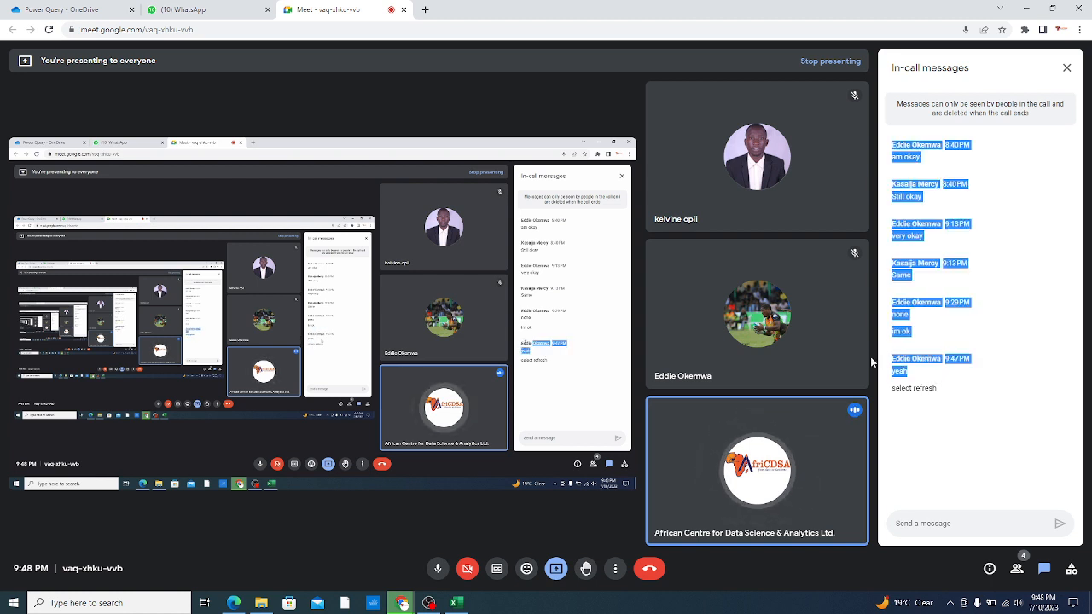
{"action": "left_click", "coordinate": [957, 386]}
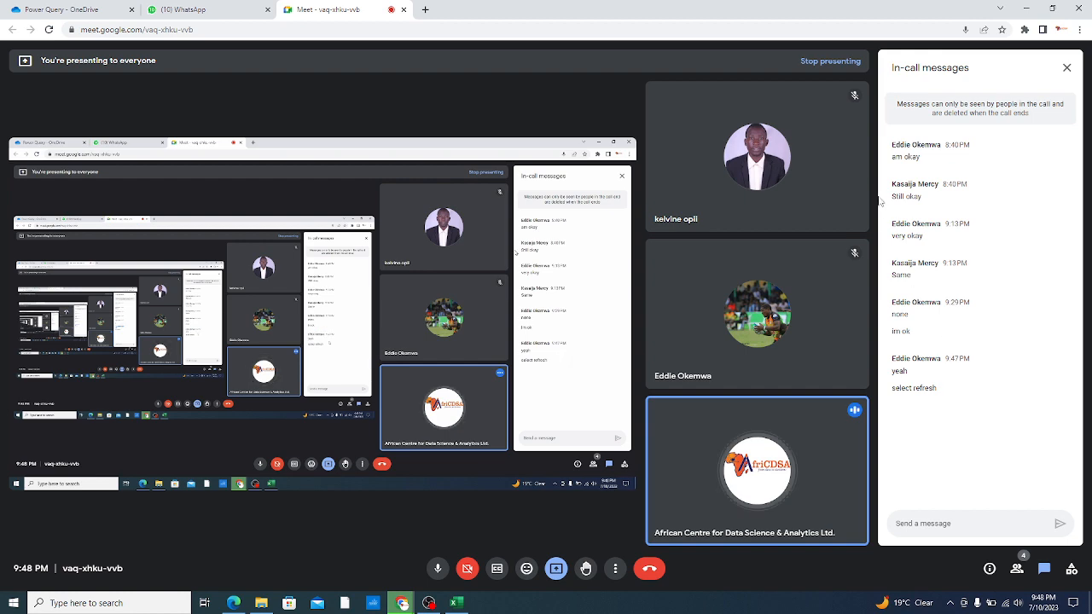
Return to Book1 in Excel and refresh all data sources of the workbook to update the profit PivotTable
{"action": "left_click", "coordinate": [457, 604]}
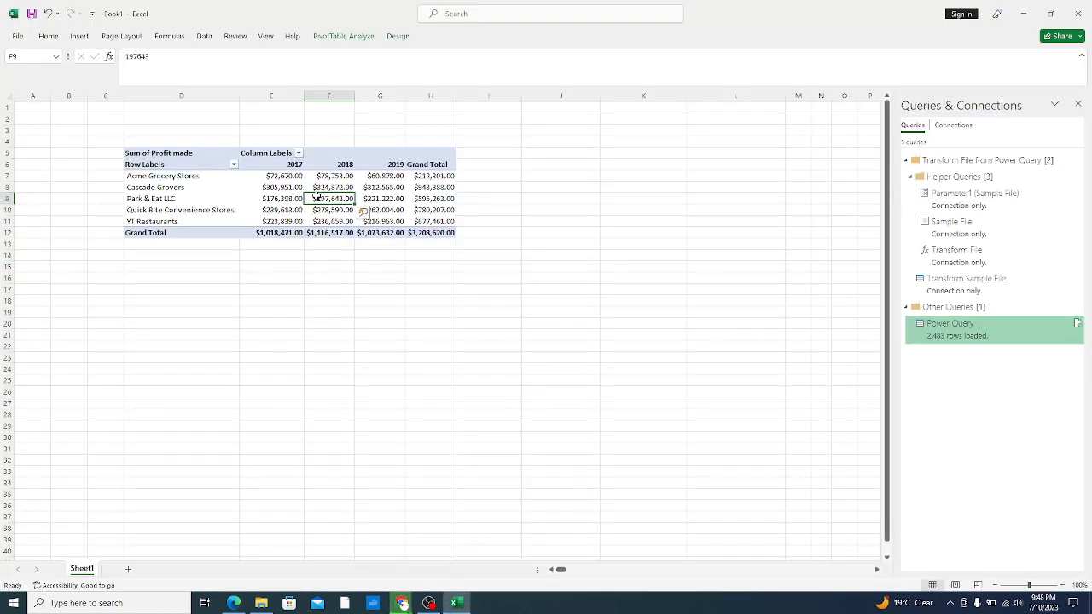
{"action": "left_click", "coordinate": [340, 38]}
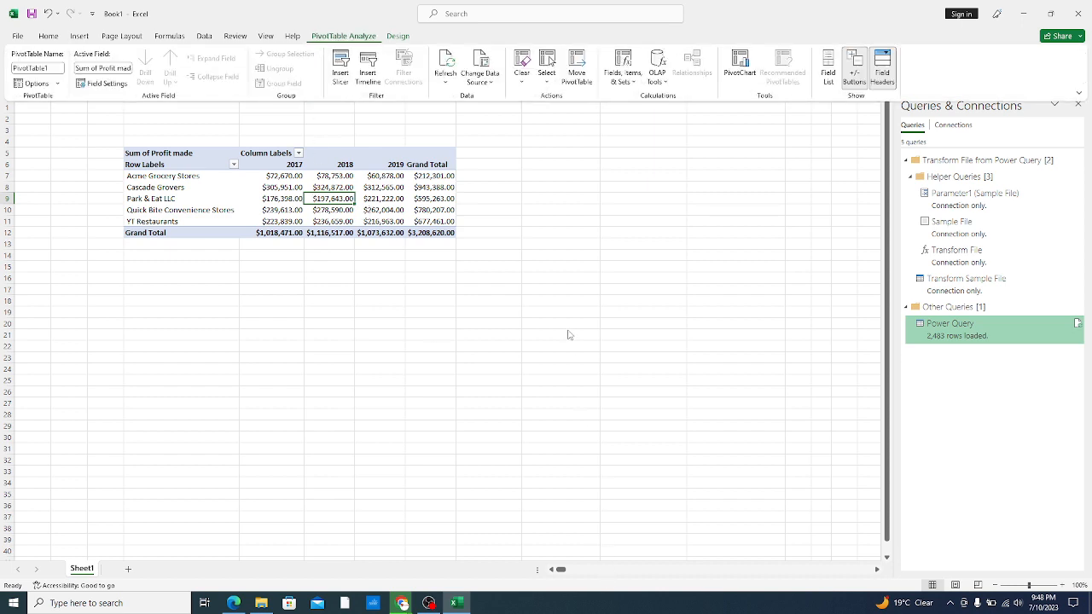
{"action": "left_click", "coordinate": [446, 81]}
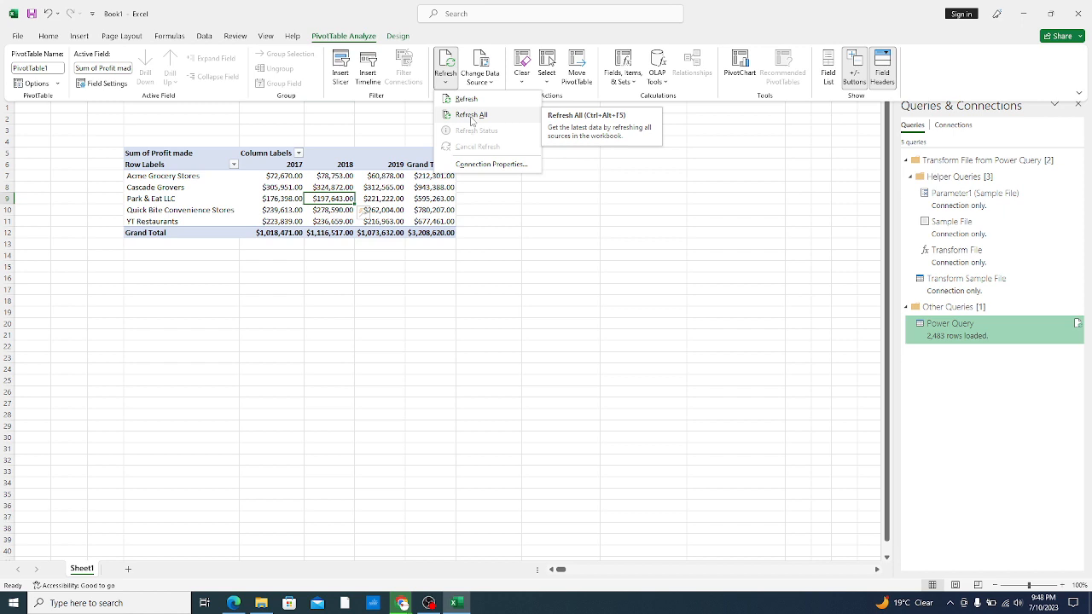
{"action": "left_click", "coordinate": [471, 116]}
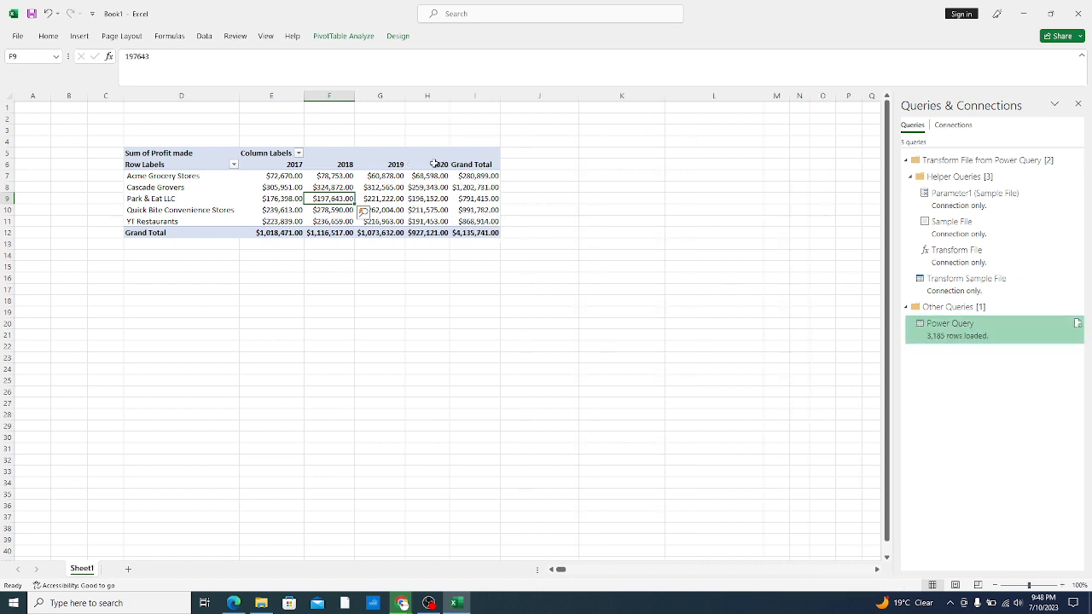
Fill the PivotTable's 2020 column yellow, from its year heading down to the Grand Total row
{"action": "left_click_drag", "start_coordinate": [434, 164], "coordinate": [440, 233]}
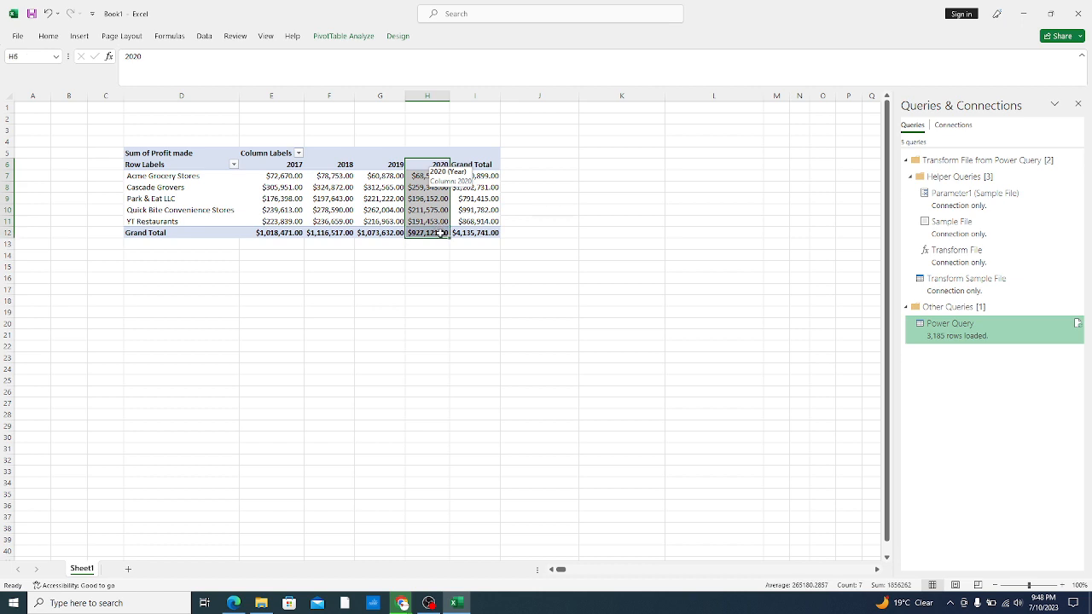
{"action": "left_click", "coordinate": [79, 38]}
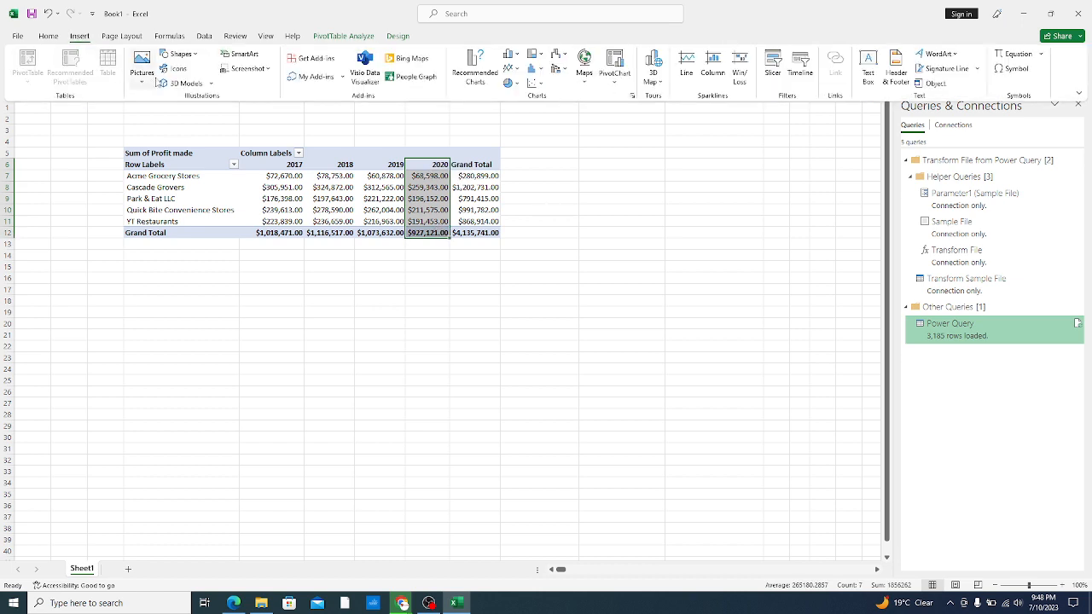
{"action": "left_click", "coordinate": [48, 39]}
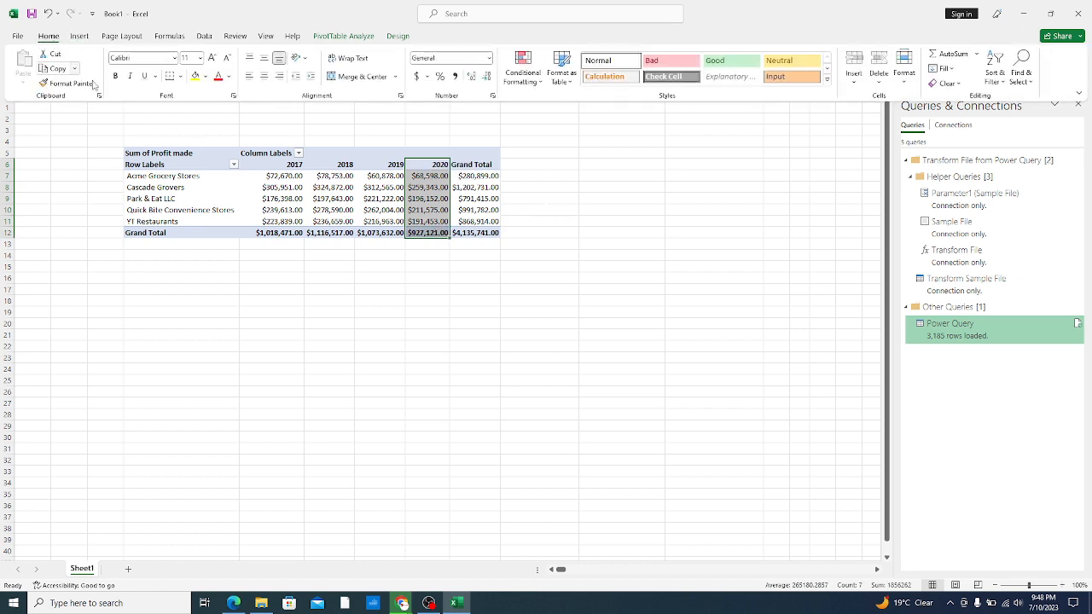
{"action": "left_click", "coordinate": [194, 76]}
{"action": "left_click", "coordinate": [596, 202]}
{"action": "left_click", "coordinate": [638, 153]}
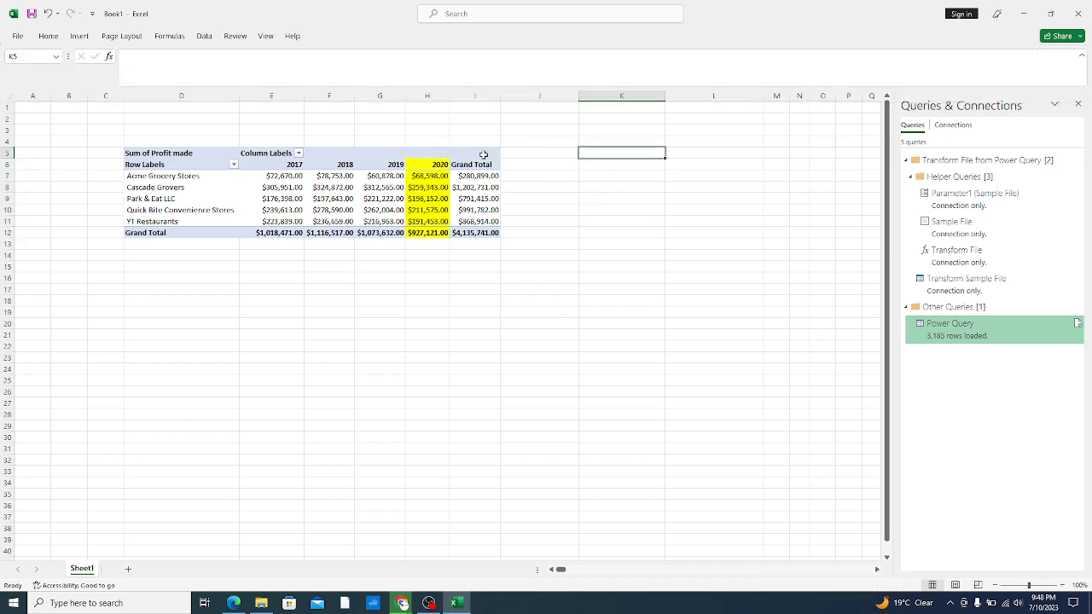
Review the highlighted 2020 profit column and the whole PivotTable from Row Labels to Grand Total
{"action": "left_click_drag", "start_coordinate": [431, 164], "coordinate": [428, 232]}
{"action": "left_click_drag", "start_coordinate": [435, 166], "coordinate": [433, 232]}
{"action": "left_click", "coordinate": [494, 448]}
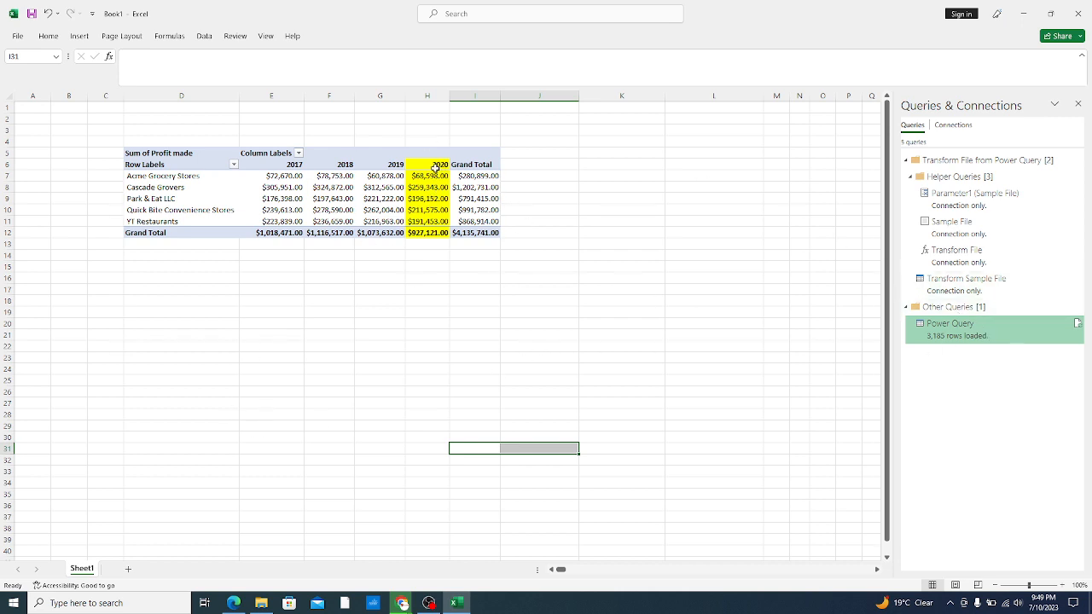
{"action": "left_click_drag", "start_coordinate": [434, 165], "coordinate": [436, 235]}
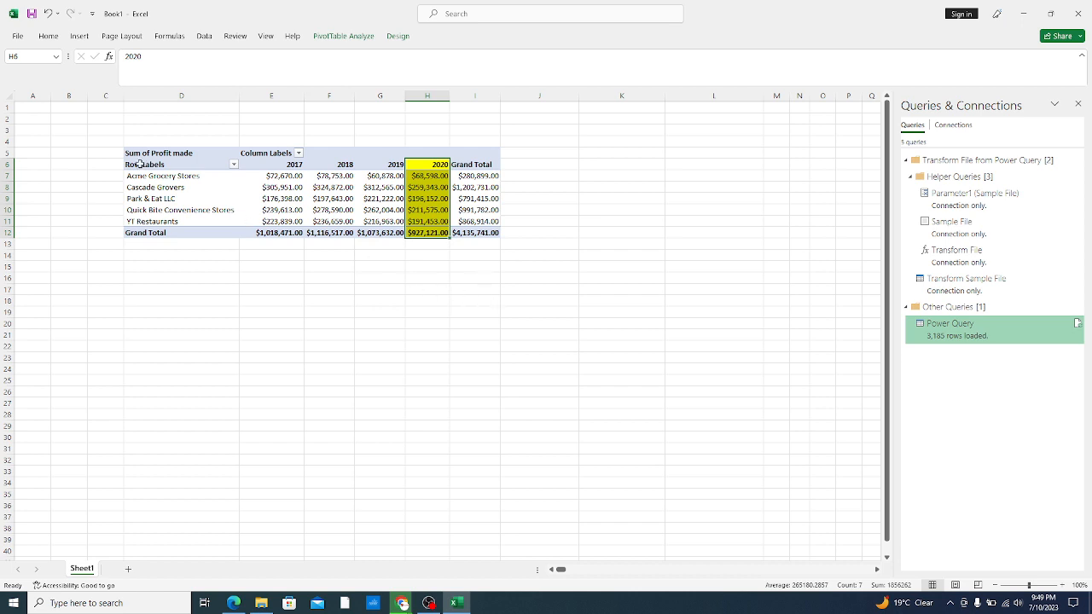
{"action": "left_click_drag", "start_coordinate": [141, 165], "coordinate": [473, 233]}
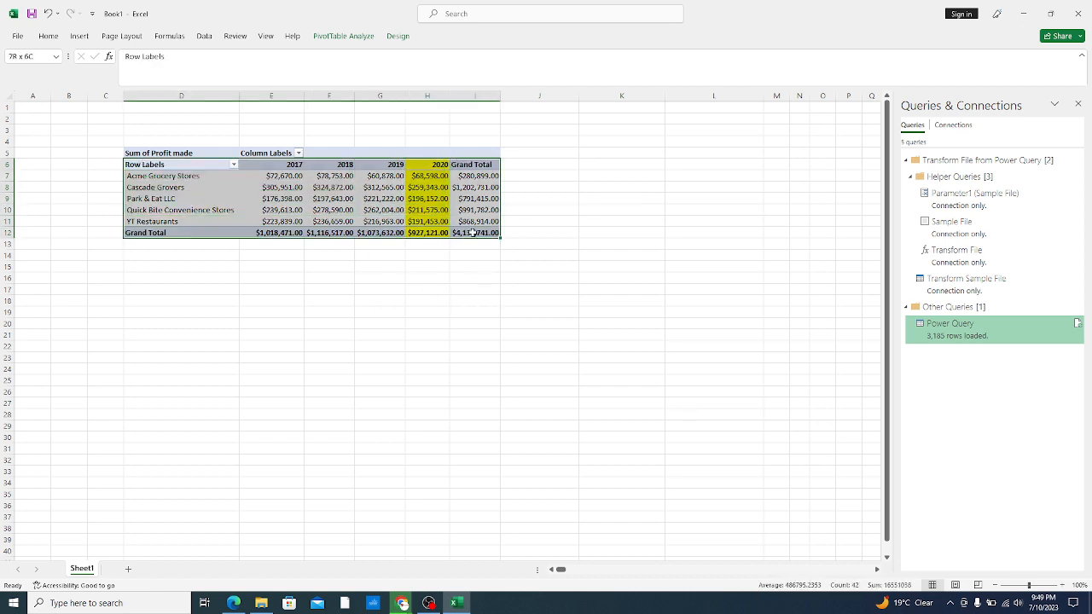
{"action": "left_click", "coordinate": [429, 604]}
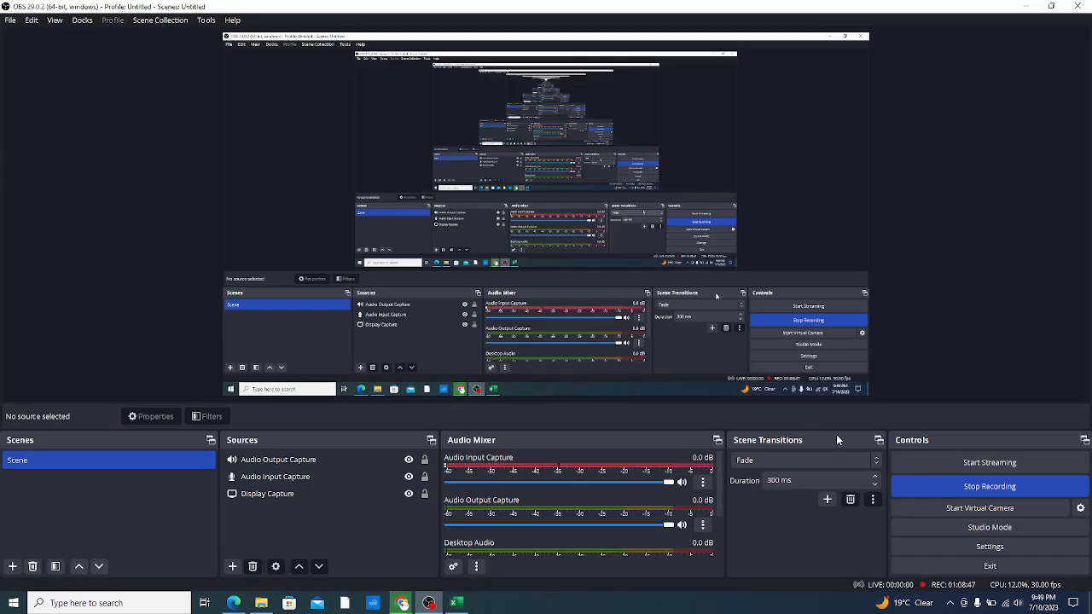